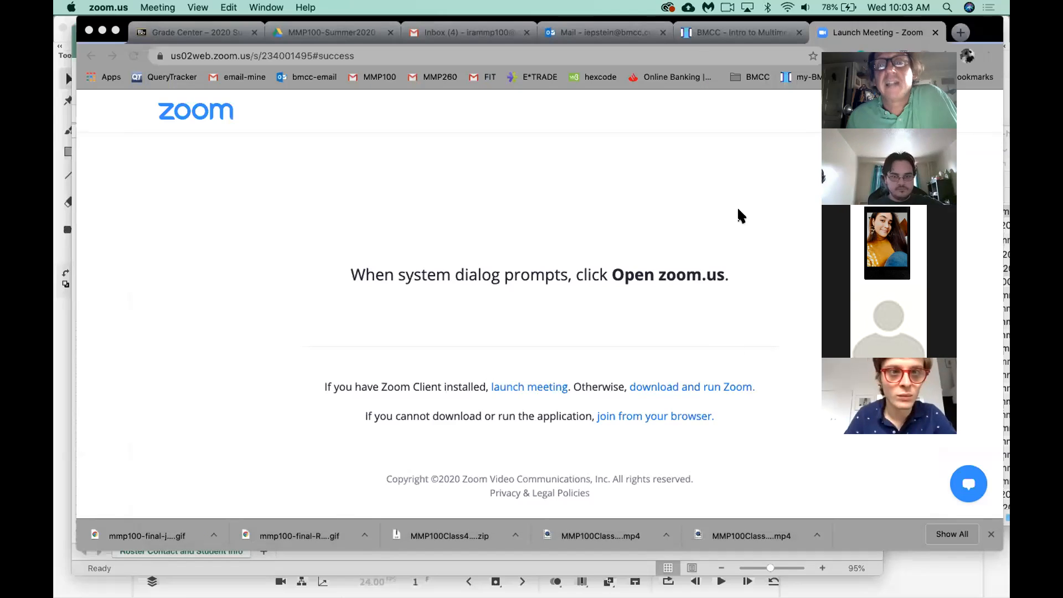
- Open the "Class 21 - Wednesday 7/1/20" handout from the MMP100 / Summer 2020 class list
click(767, 39)
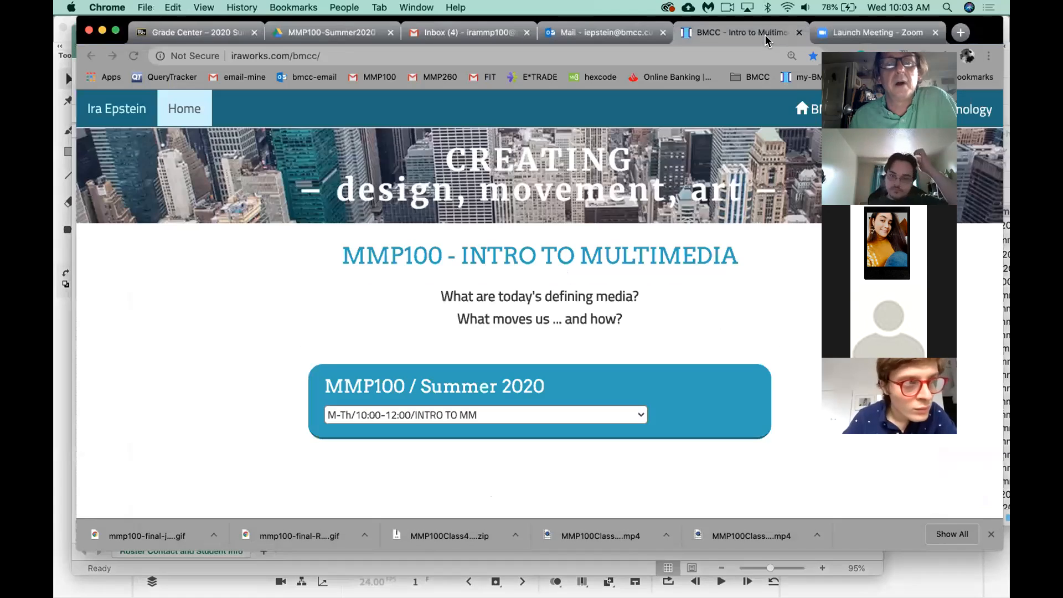
click(587, 415)
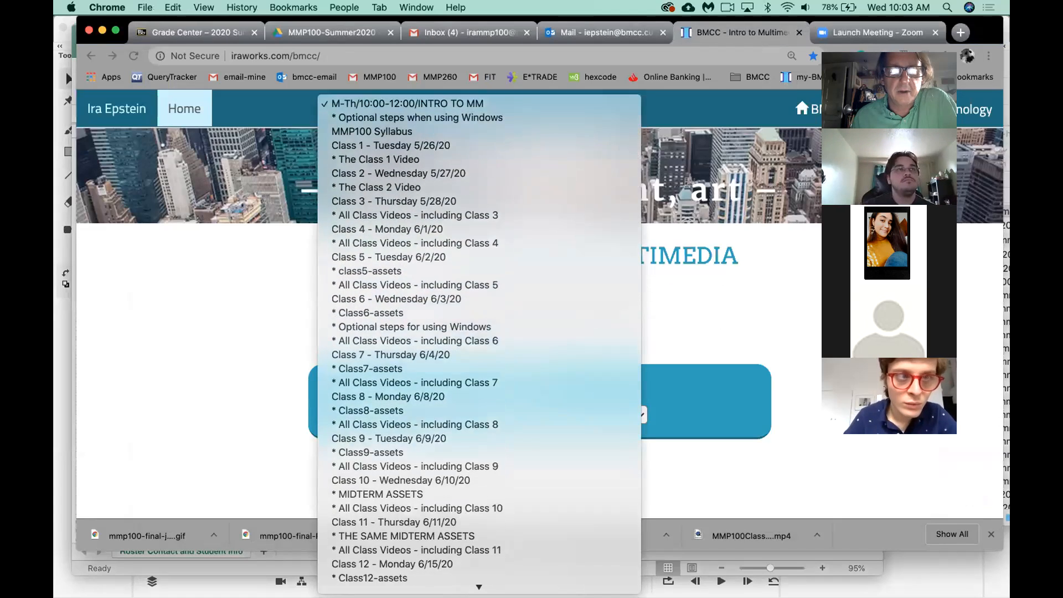
scroll(532, 584, down, 10)
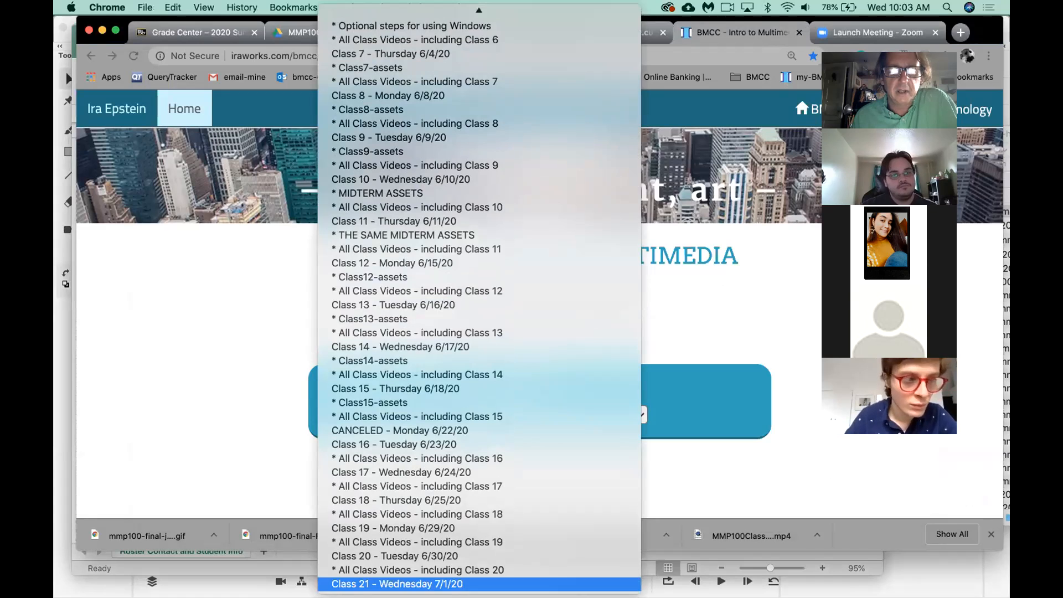
click(436, 583)
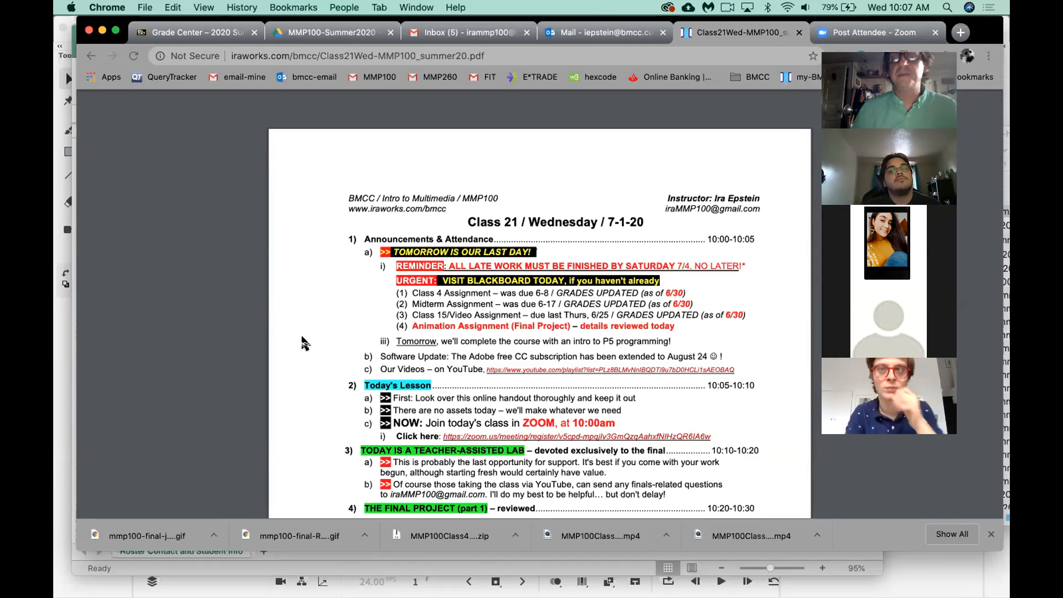
- Read the Class 21 handout enlarged, from the late-work reminder and tomorrow's P5 lesson through to the final project sections
double_click(640, 266)
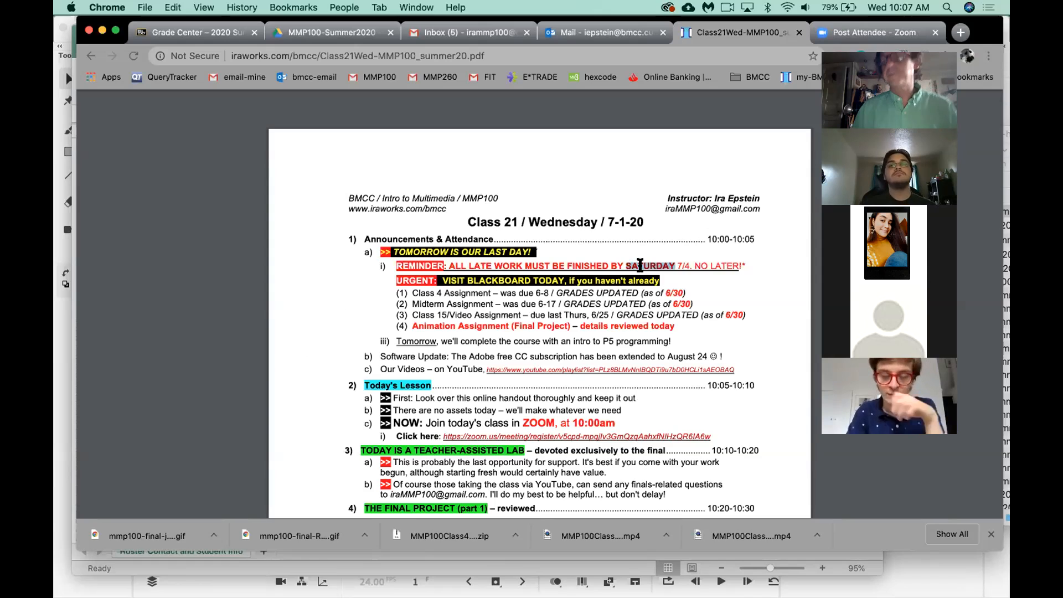
key(super+plus)
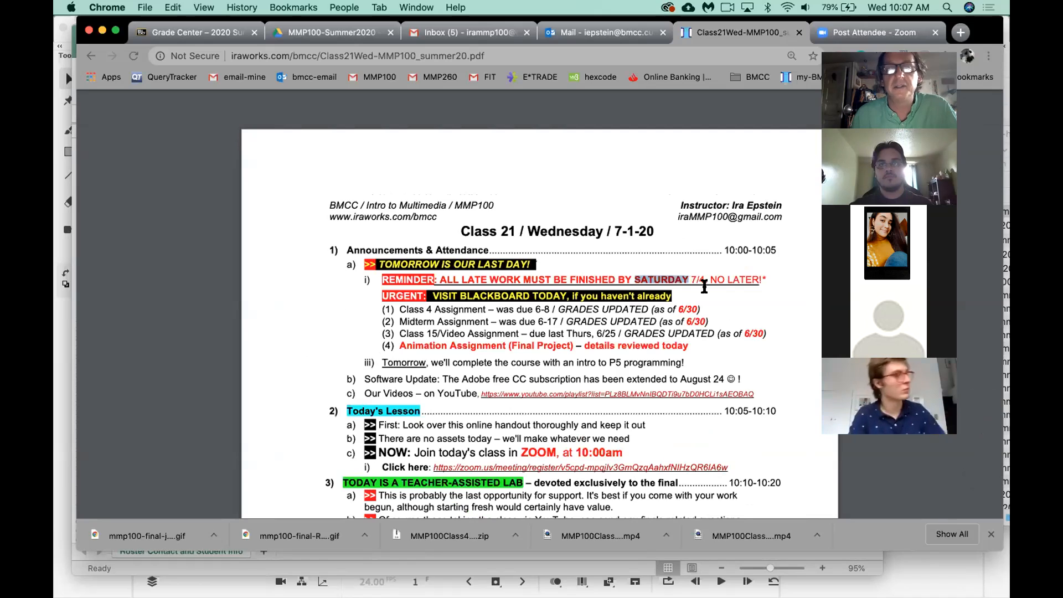
scroll(704, 297, down, 2)
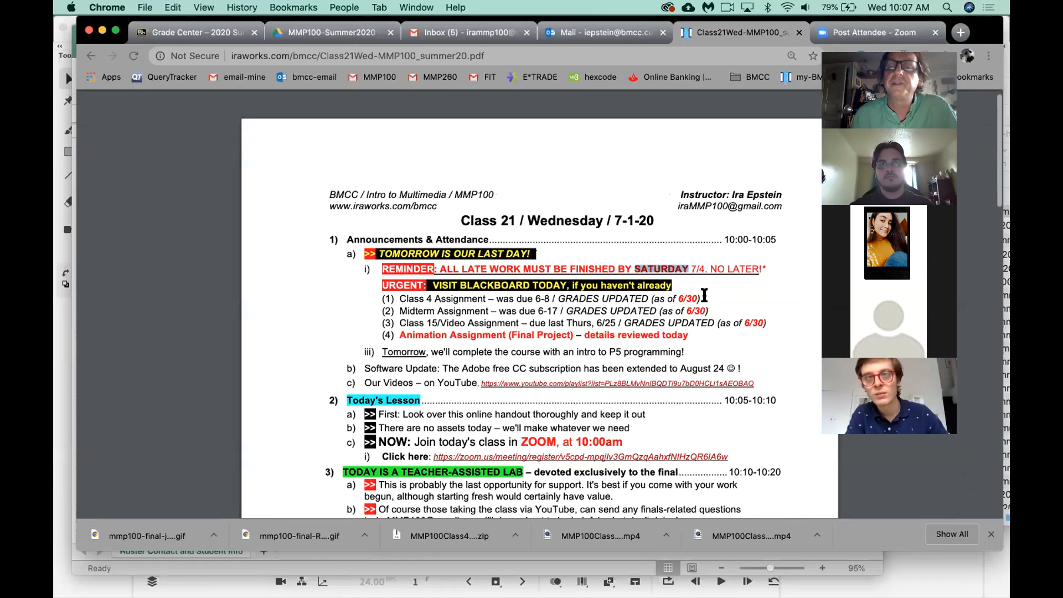
scroll(704, 297, down, 1)
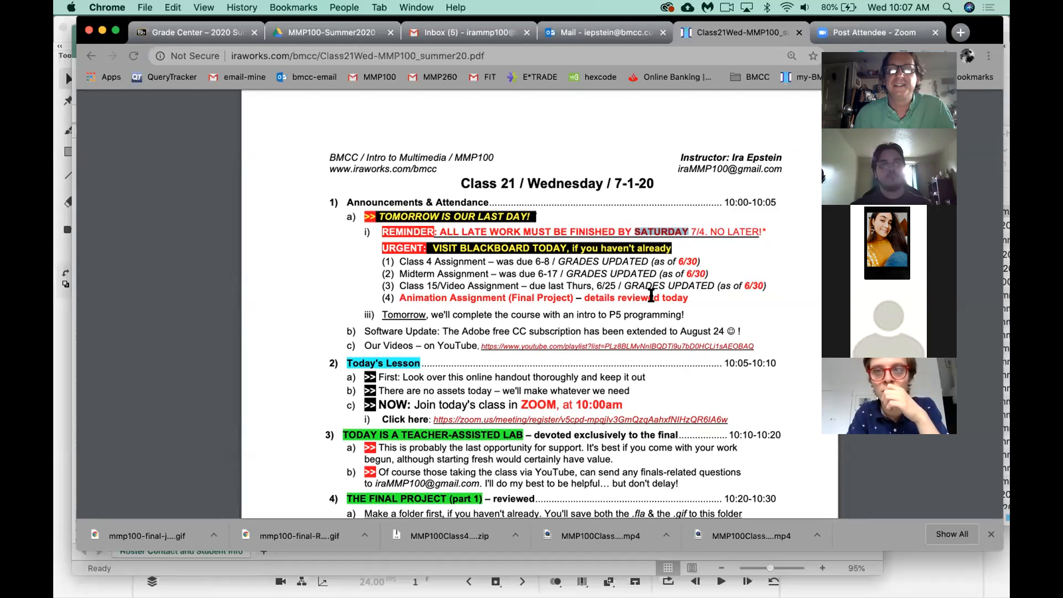
scroll(651, 295, down, 2)
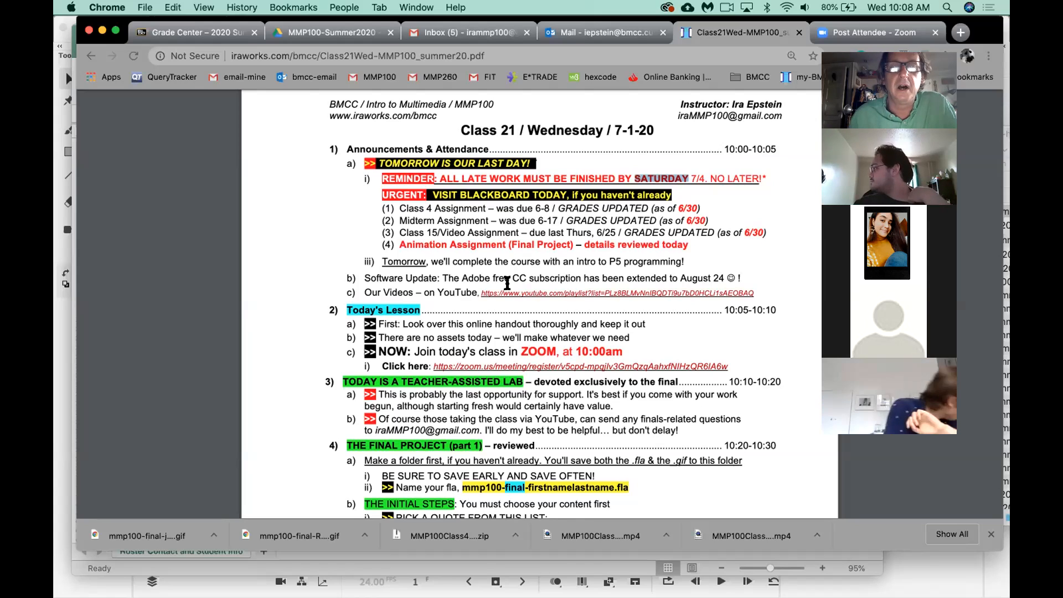
scroll(505, 281, down, 1)
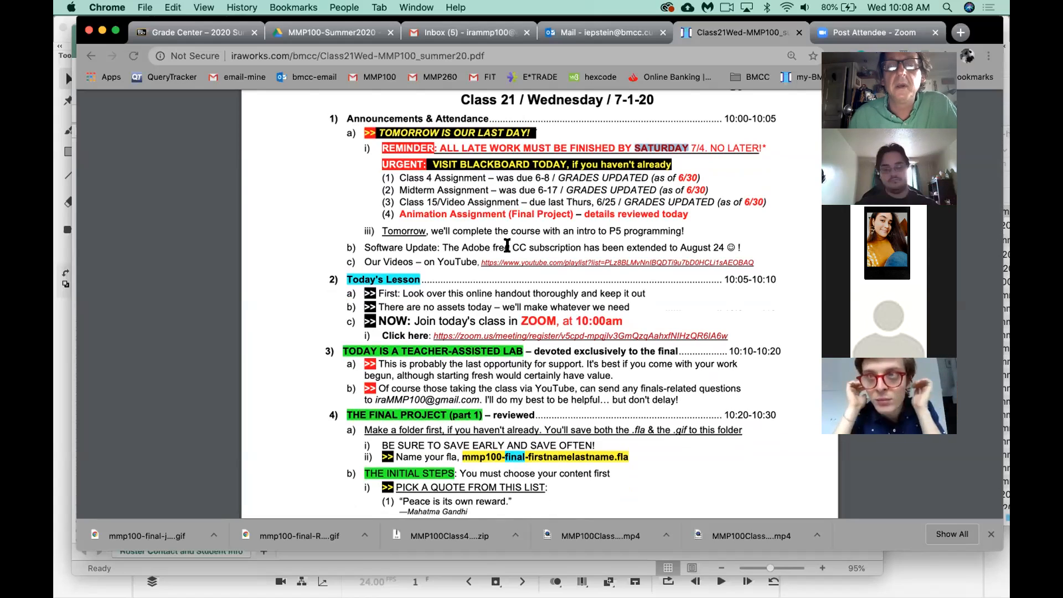
scroll(494, 243, down, 1)
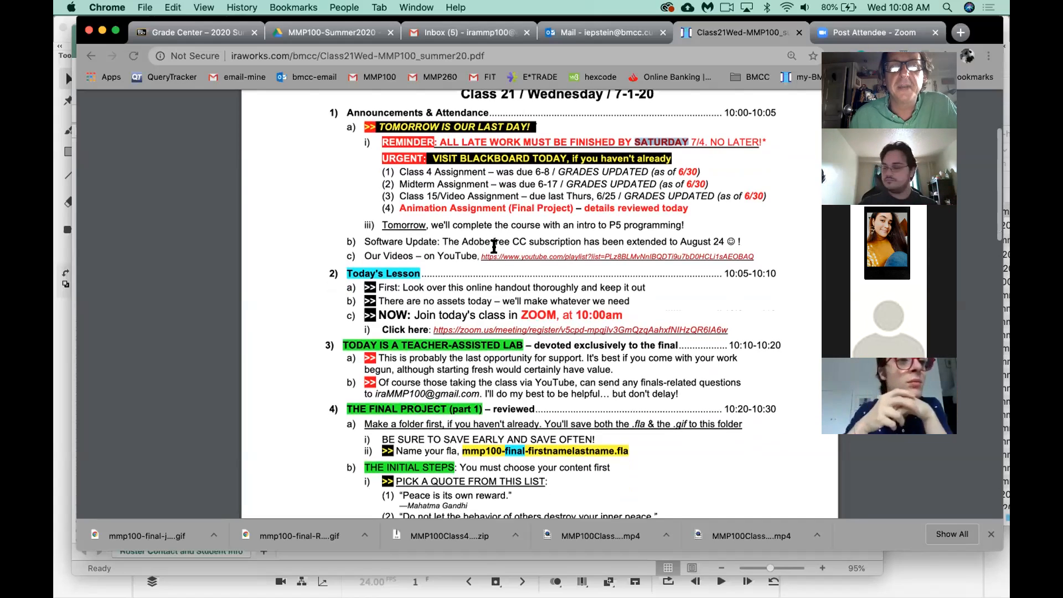
double_click(413, 205)
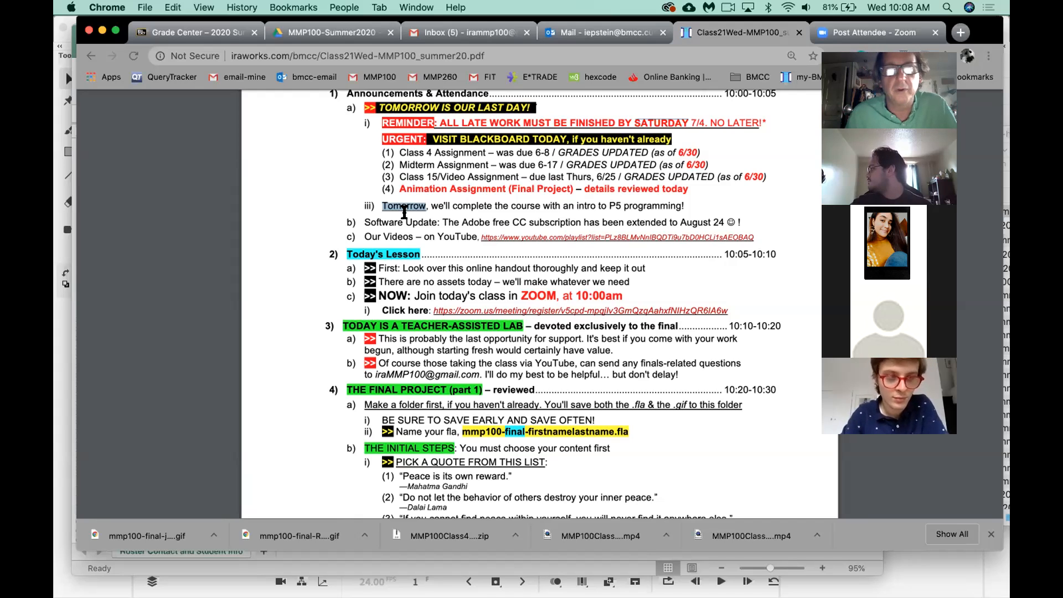
scroll(304, 318, down, 2)
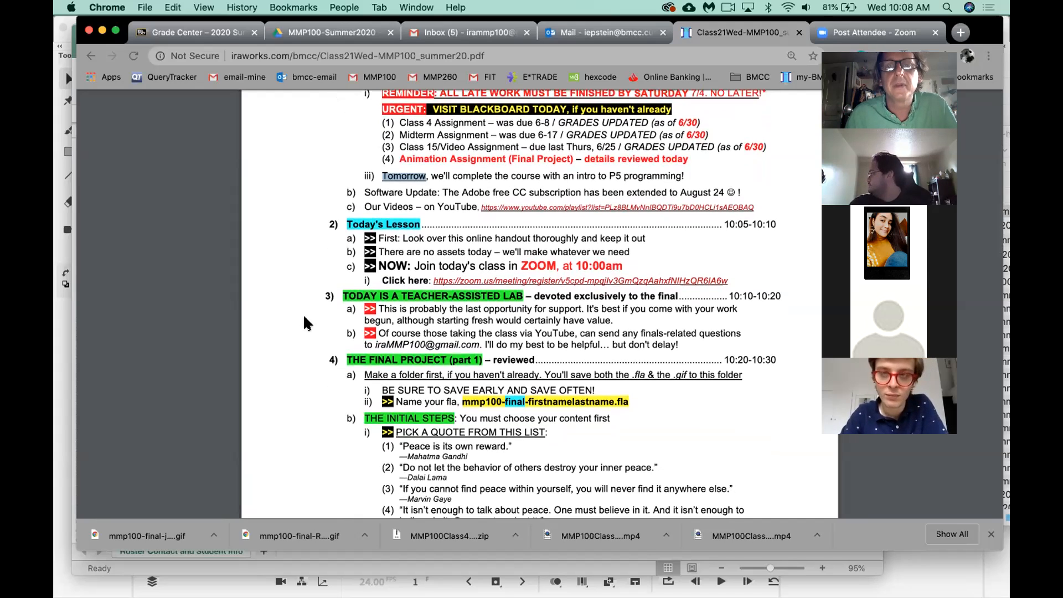
scroll(304, 318, down, 5)
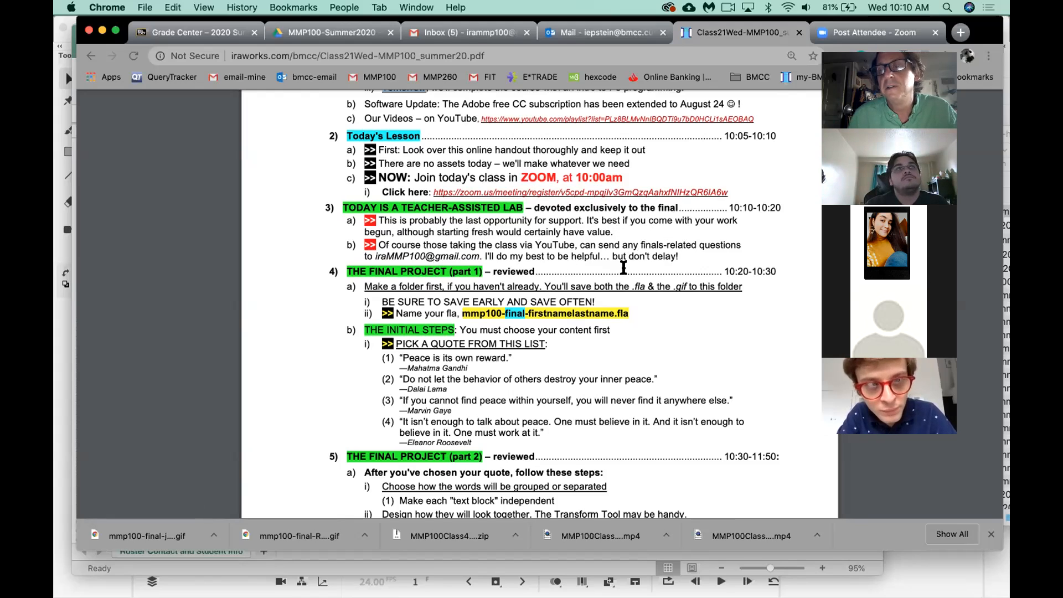
scroll(609, 288, down, 3)
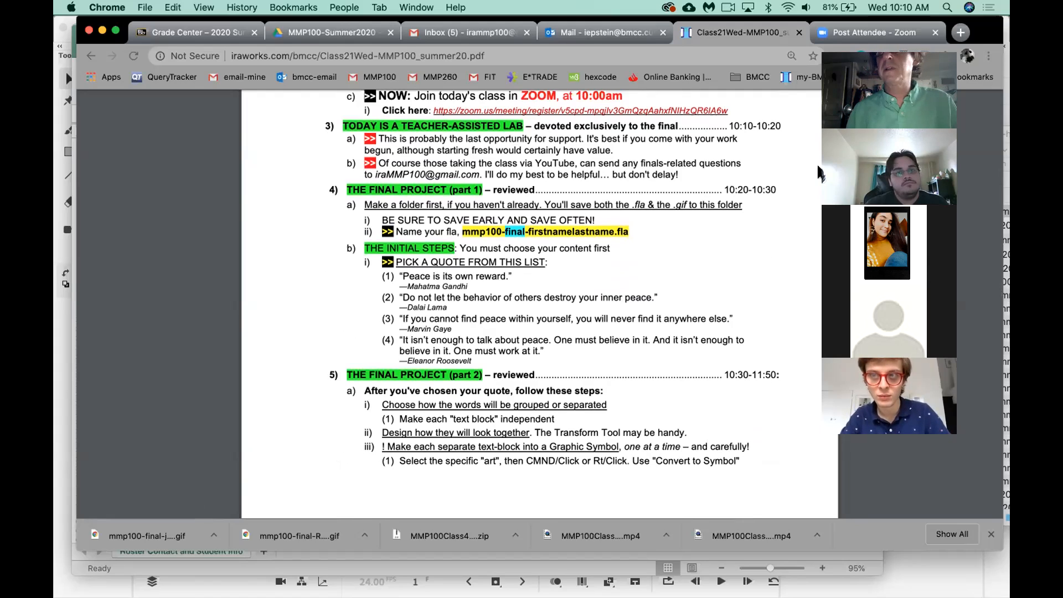
- Move the meeting's participant video strip over the handout and capture a full-screen screenshot
drag(889, 49, 580, 54)
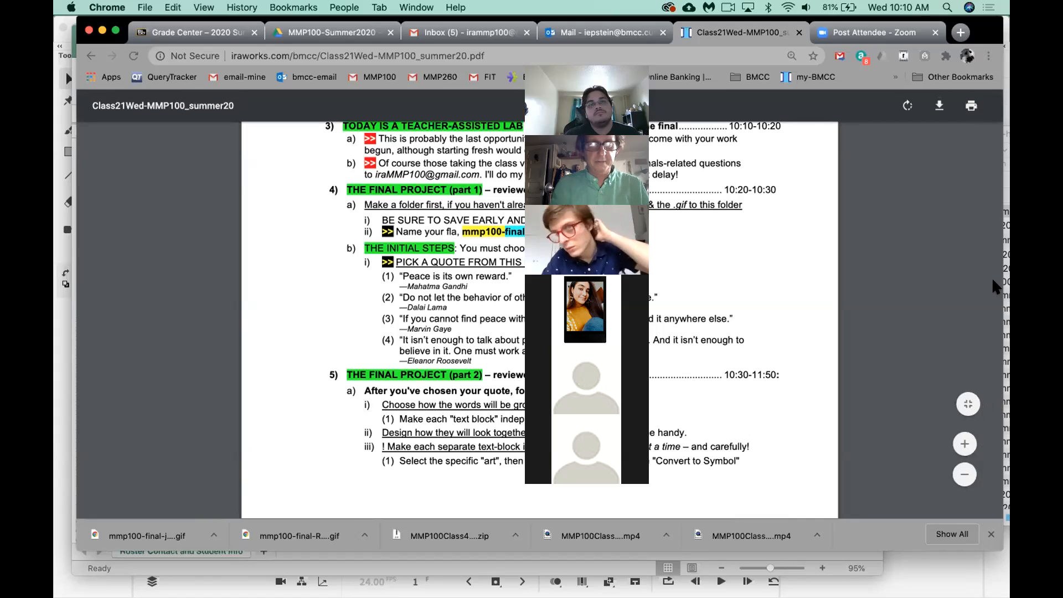
key(super+shift+3)
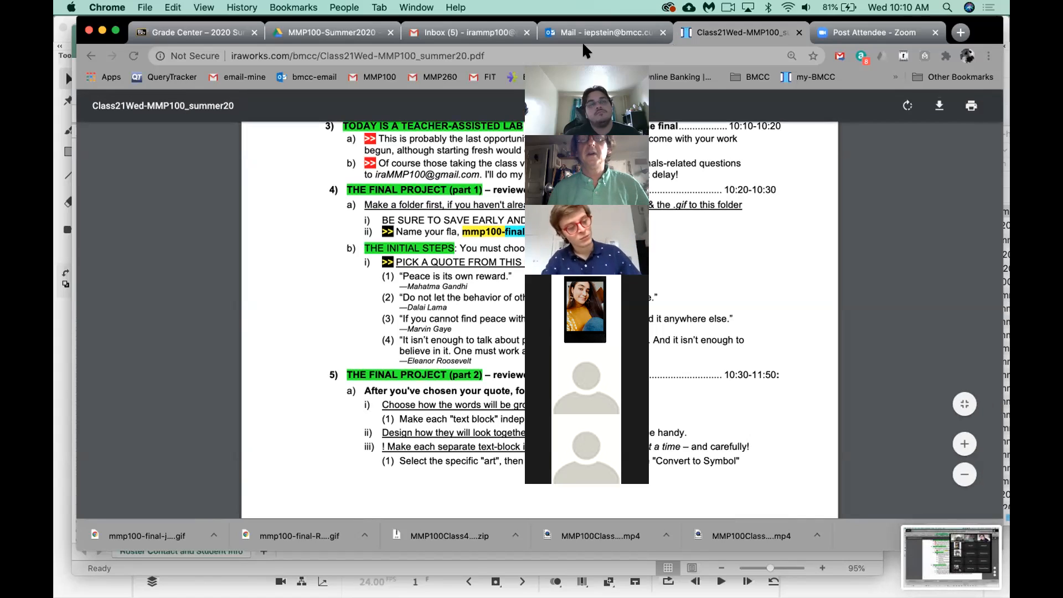
click(528, 49)
- Review the handout's final project instructions, from the quote list through the layer and tweening steps to the Peace Project requirements
scroll(682, 272, up, 1)
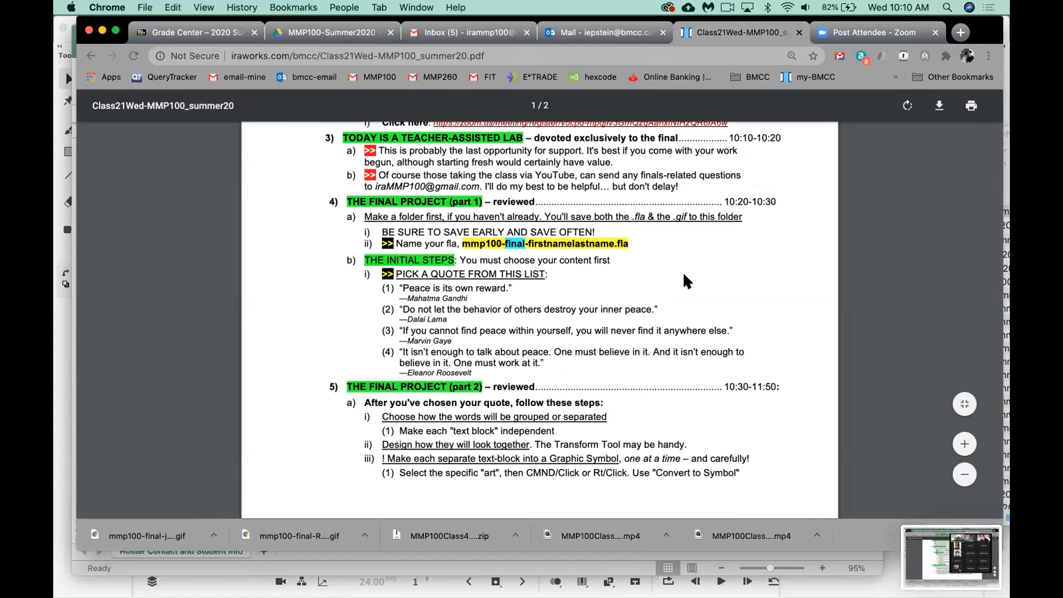
scroll(683, 274, down, 1)
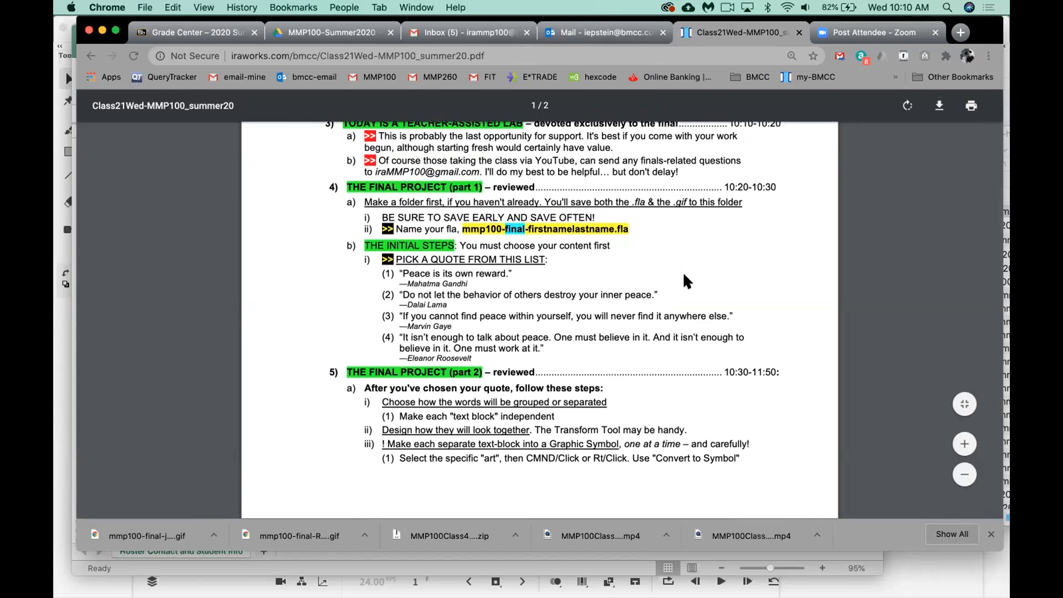
scroll(684, 275, down, 3)
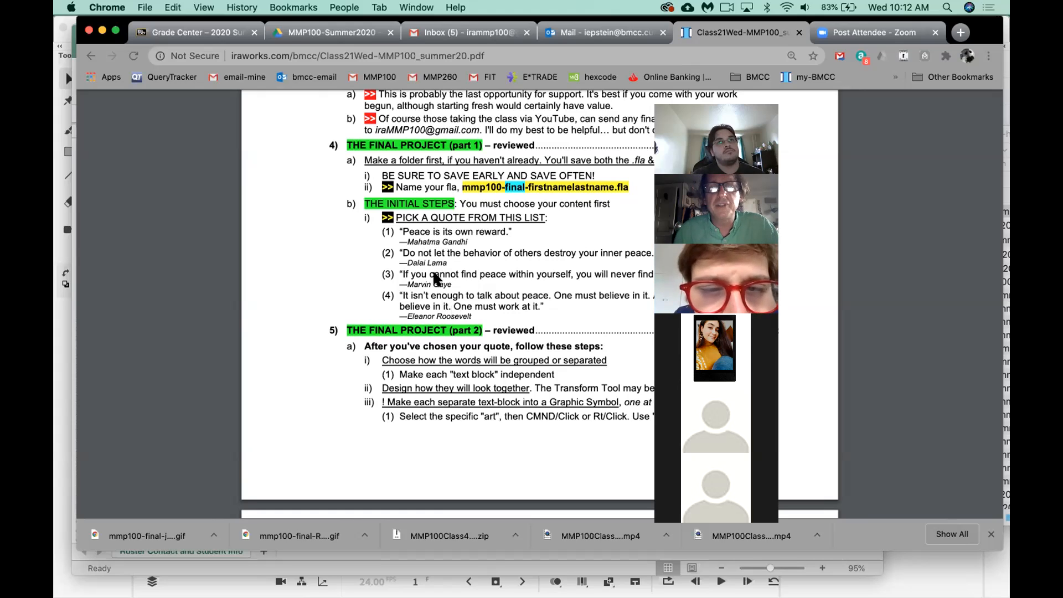
drag(739, 81, 803, 81)
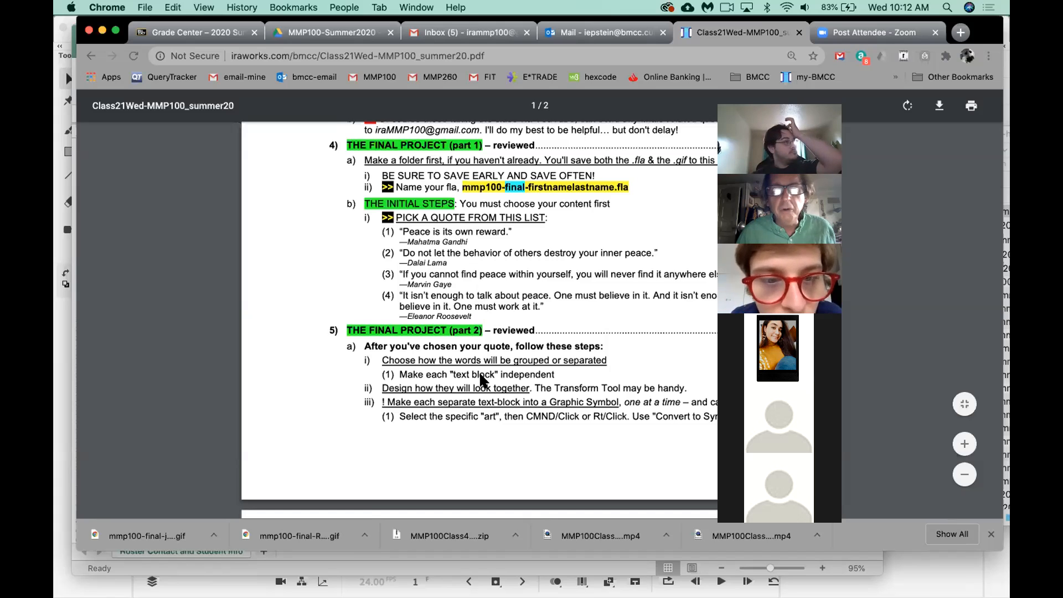
scroll(480, 375, down, 3)
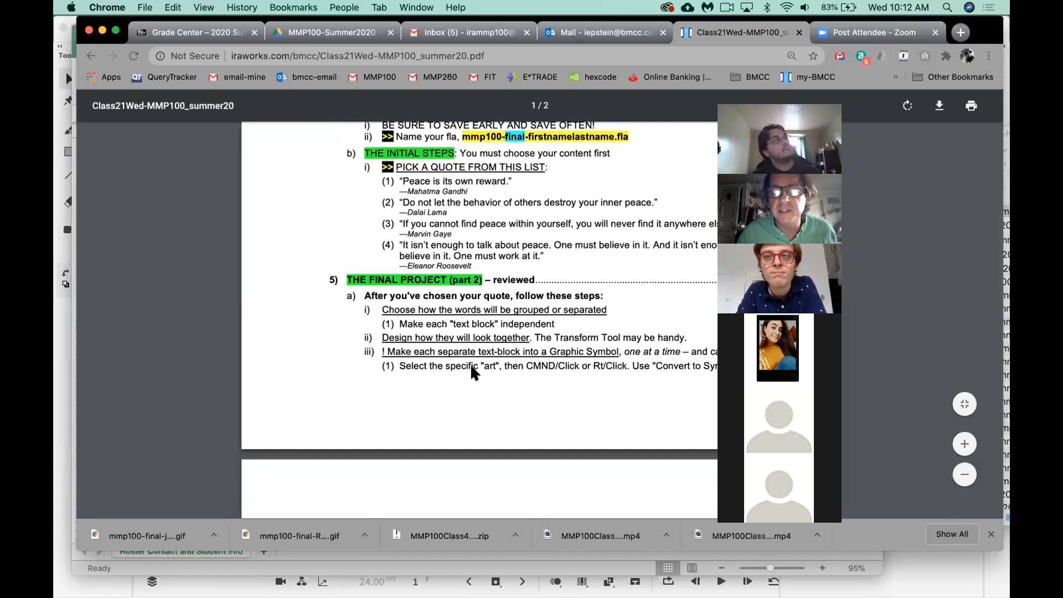
scroll(472, 368, down, 3)
scroll(471, 366, down, 9)
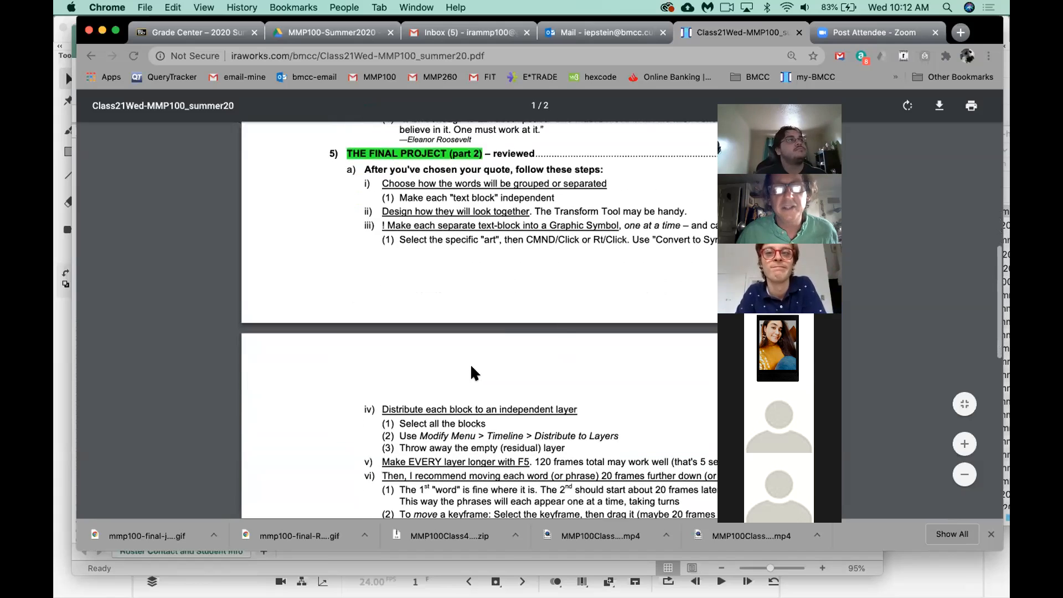
scroll(471, 367, down, 10)
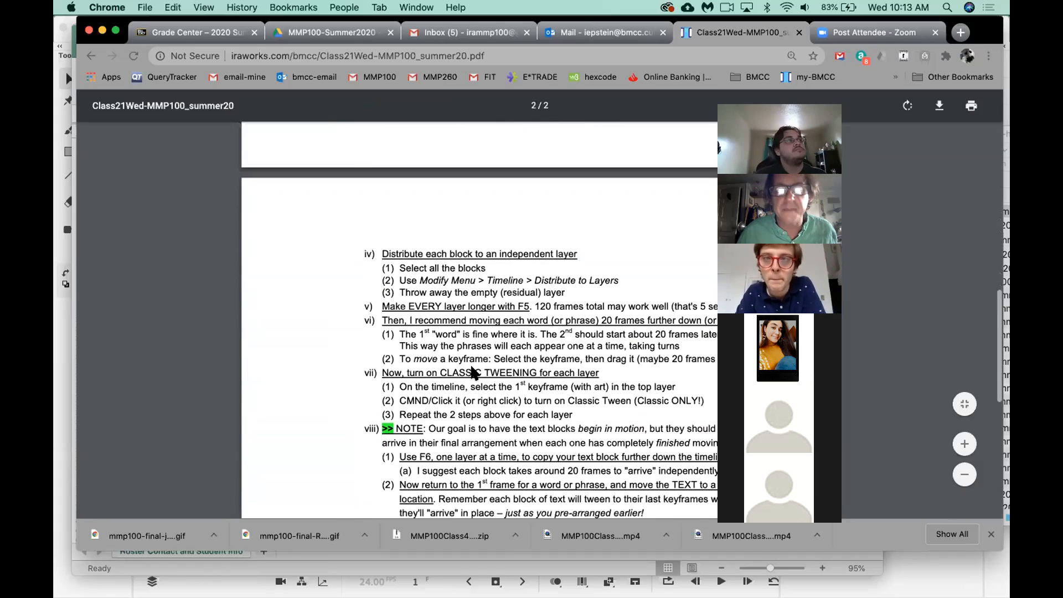
scroll(471, 367, down, 4)
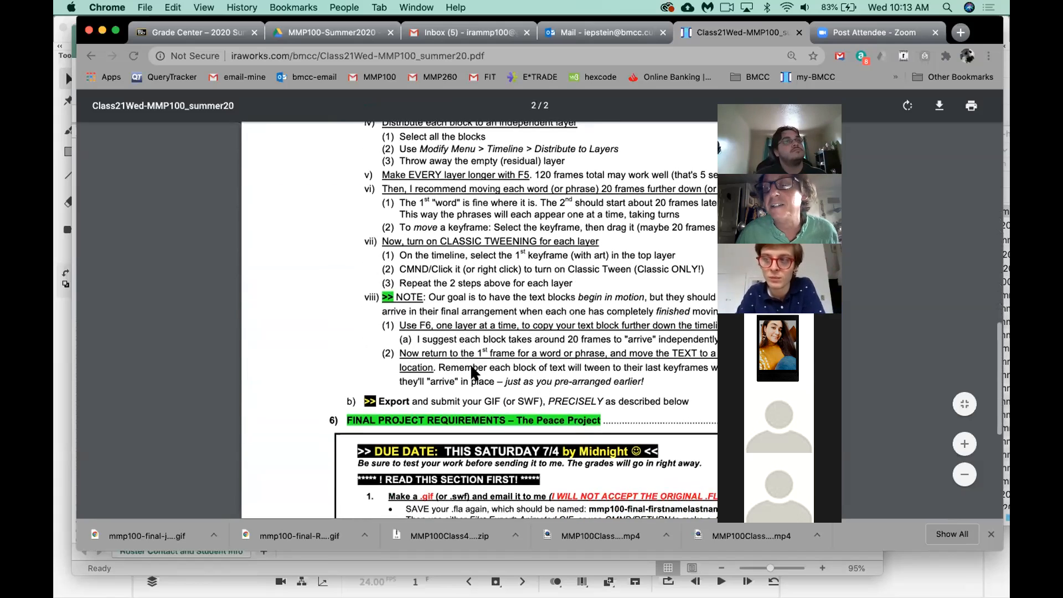
scroll(472, 368, up, 5)
scroll(471, 368, up, 14)
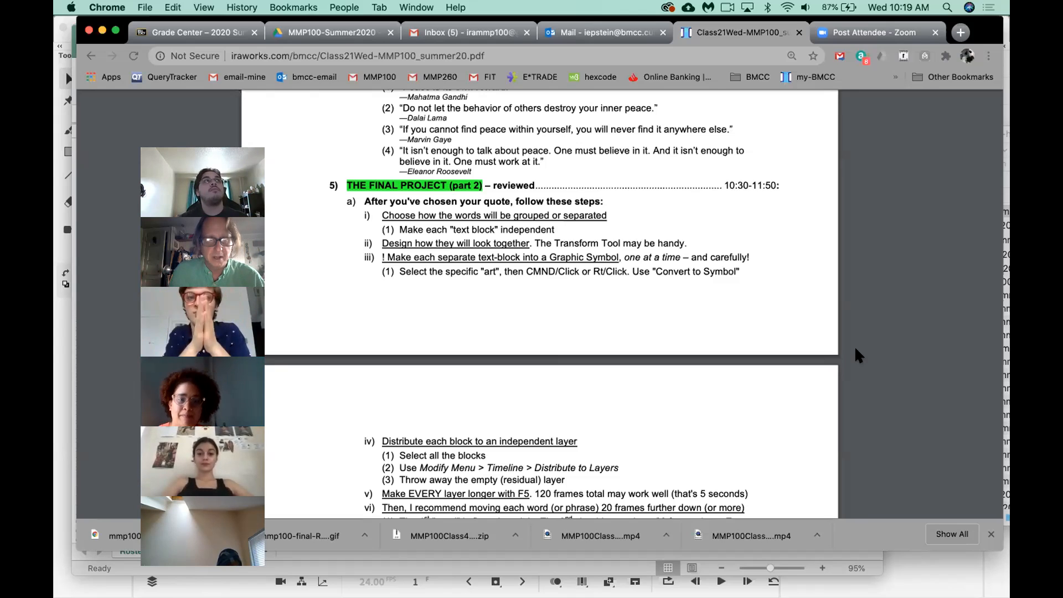
- Capture another full-screen screenshot of the handout with the participants and raise the system volume three levels
key(super+shift+3)
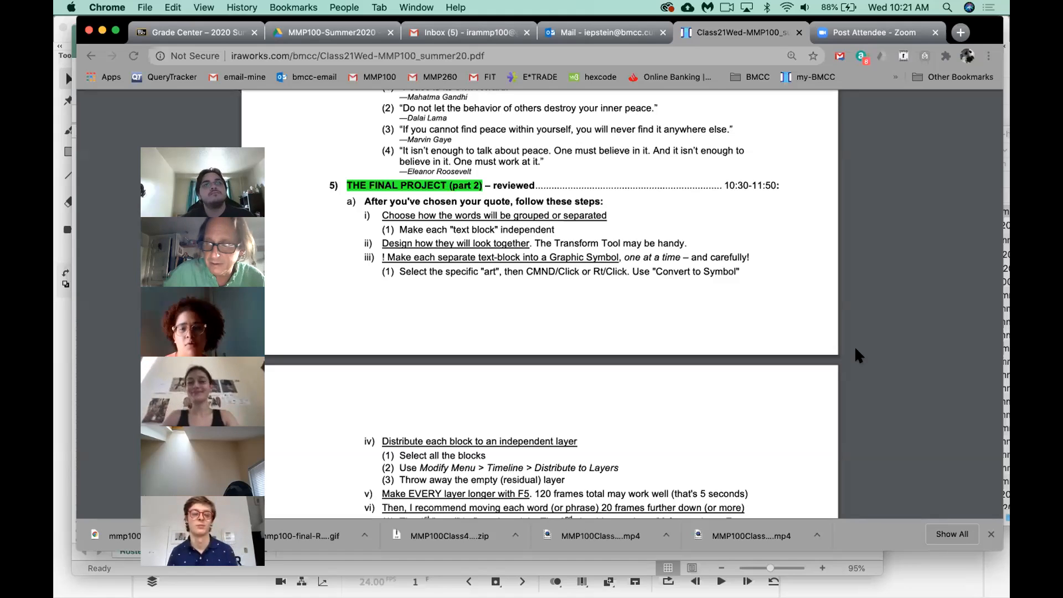
key(XF86AudioRaiseVolume)
key(XF86AudioRaiseVolume)
key(XF86AudioRaiseVolume)
key(XF86AudioRaiseVolume)
key(XF86AudioRaiseVolume)
key(XF86AudioRaiseVolume)
key(XF86AudioRaiseVolume)
key(XF86AudioRaiseVolume)
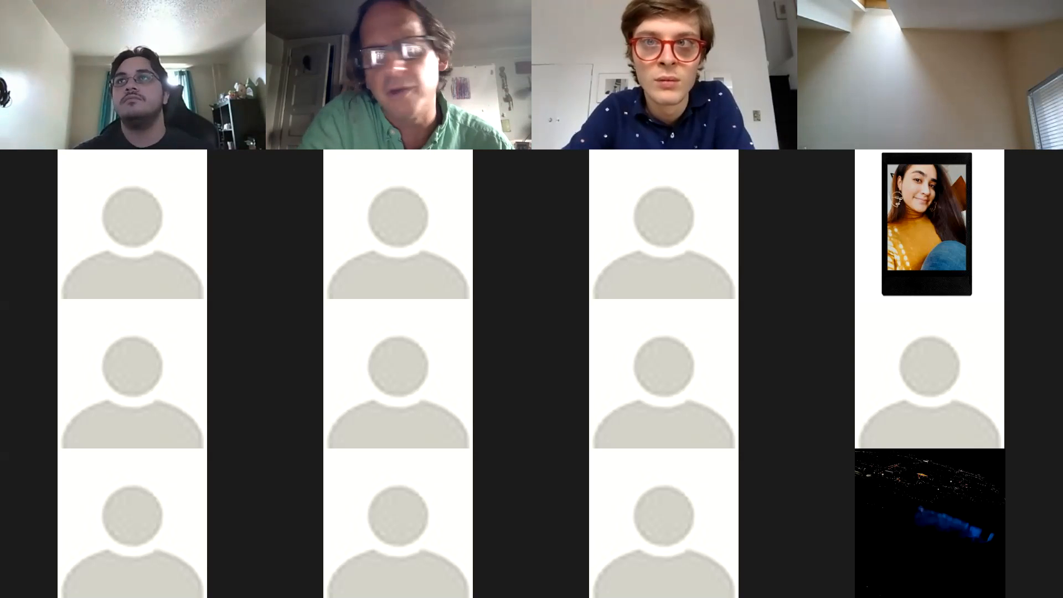
- Switch to Chrome on the shared desktop and examine the image results for "adobe animate draw gandhi"
key(Escape)
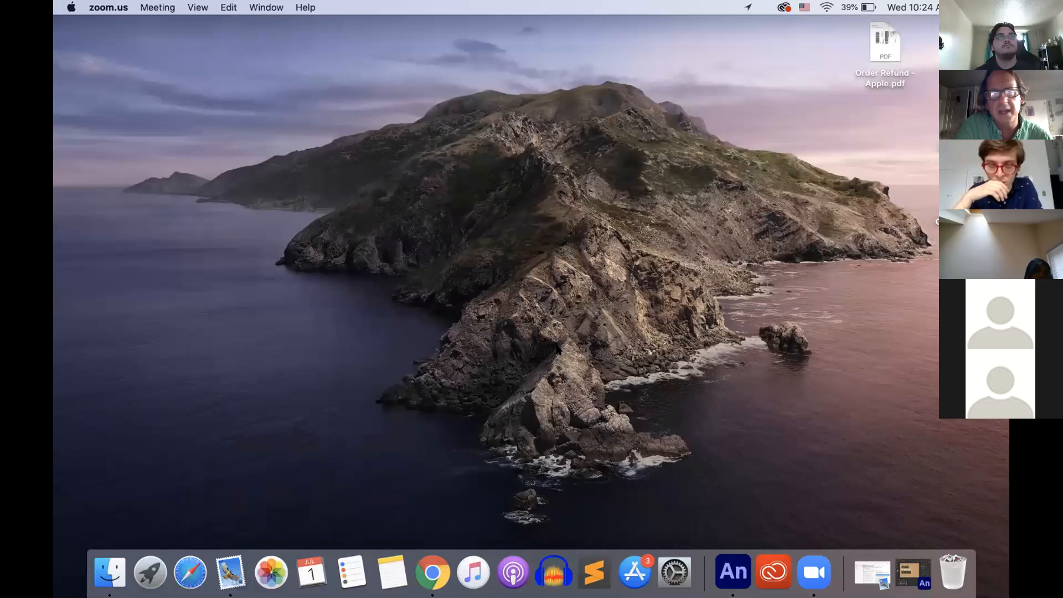
click(433, 572)
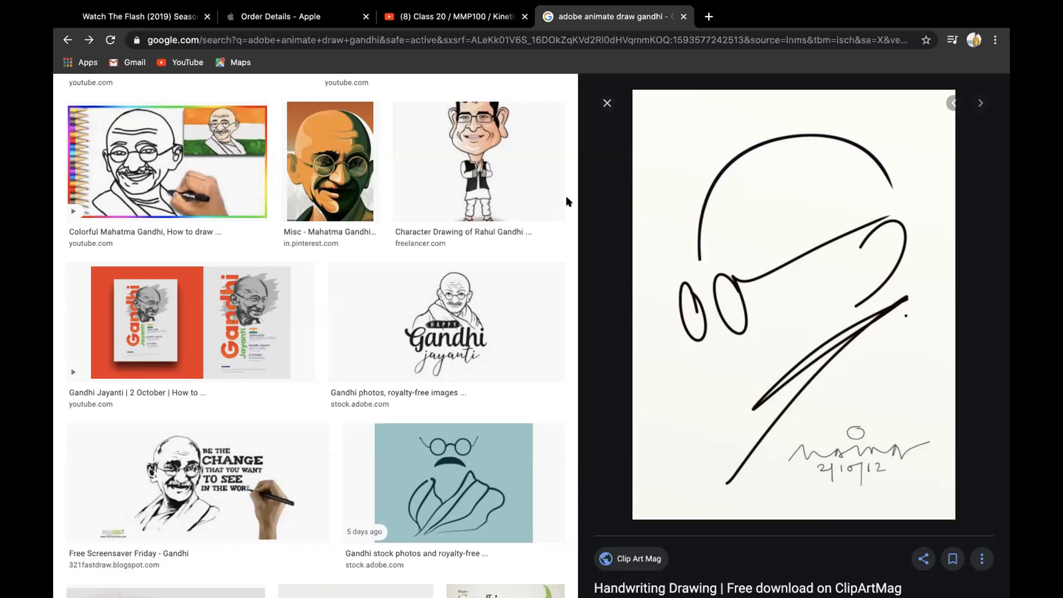
mouse_move(689, 1)
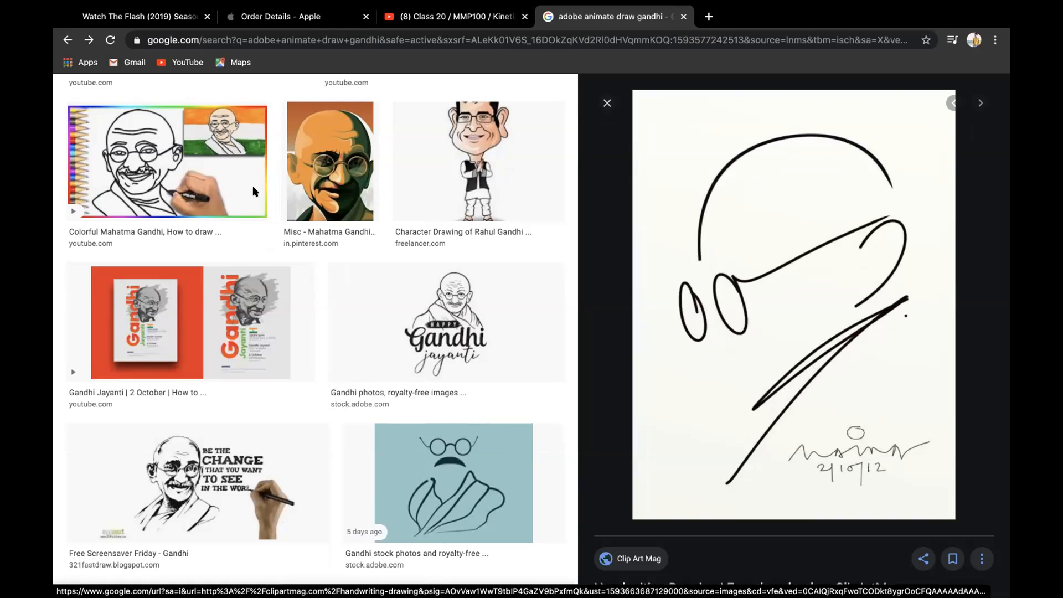
mouse_move(337, 2)
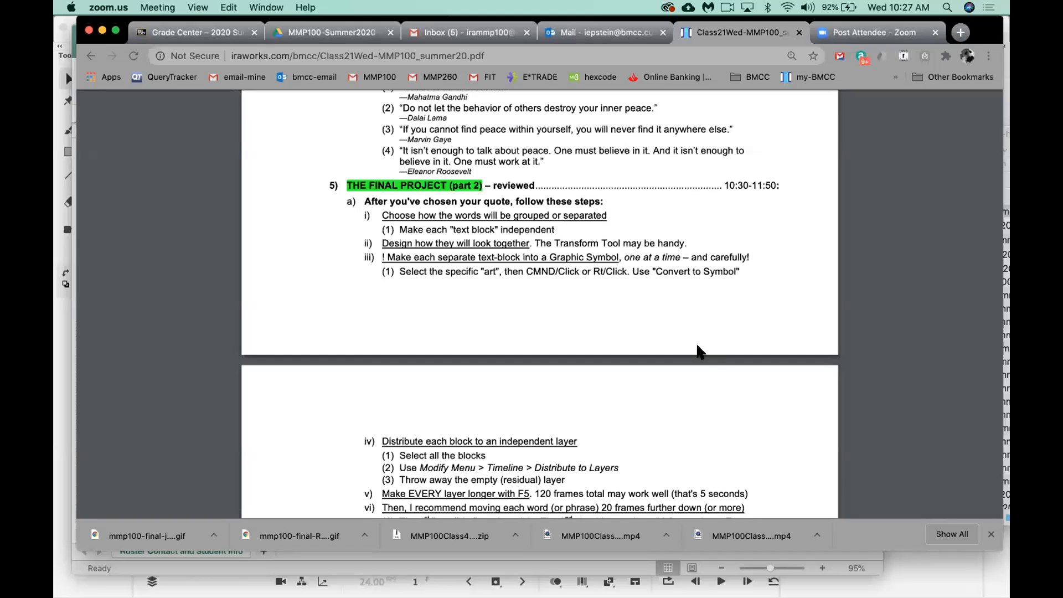
- Return to the Final Project (part 1) section of the Class 21 handout and shift the browser window slightly
scroll(698, 352, up, 5)
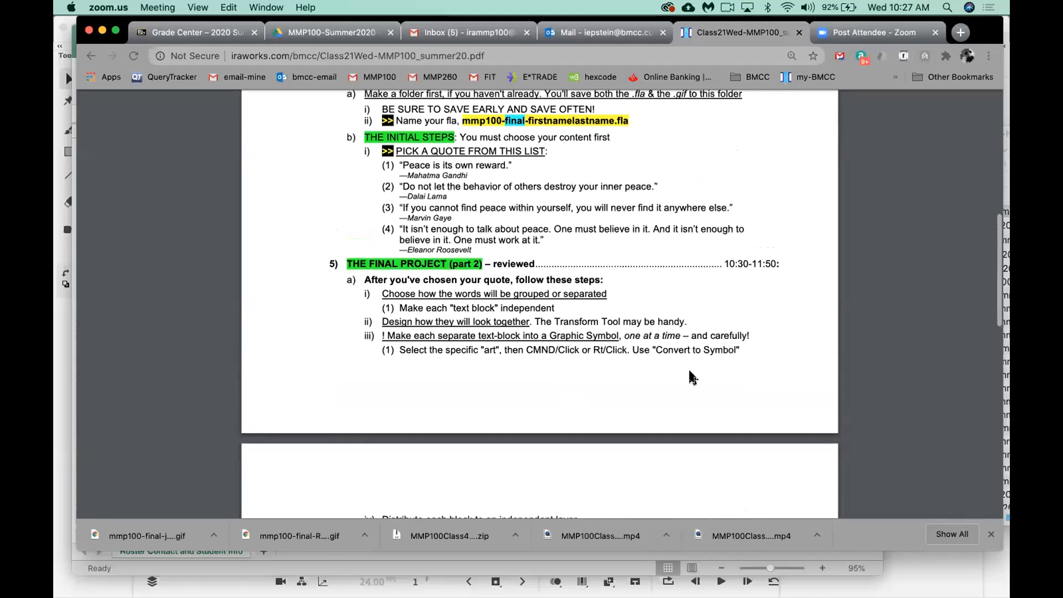
scroll(692, 376, up, 1)
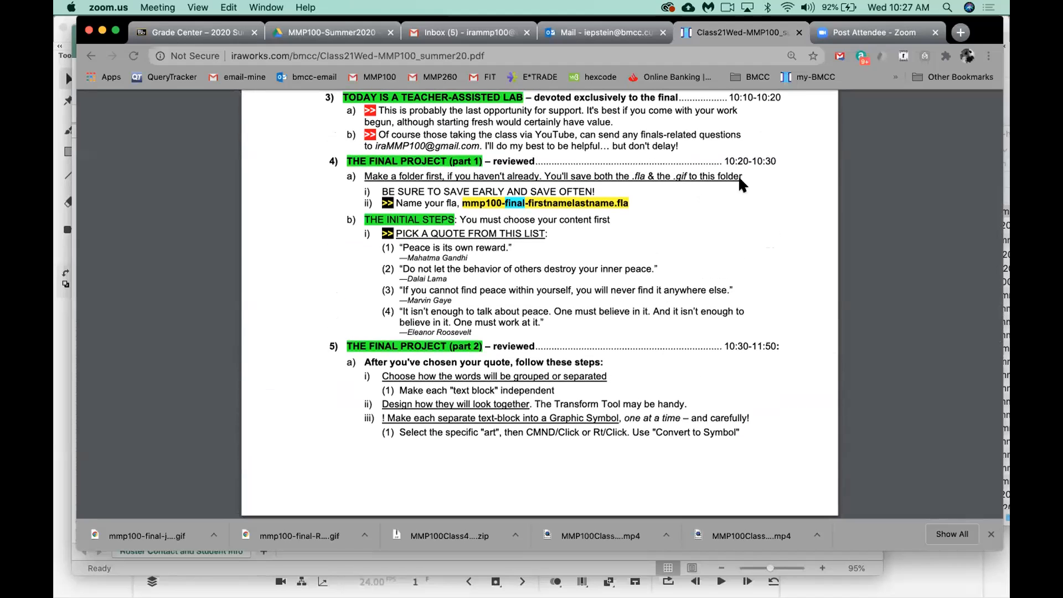
drag(605, 21, 594, 21)
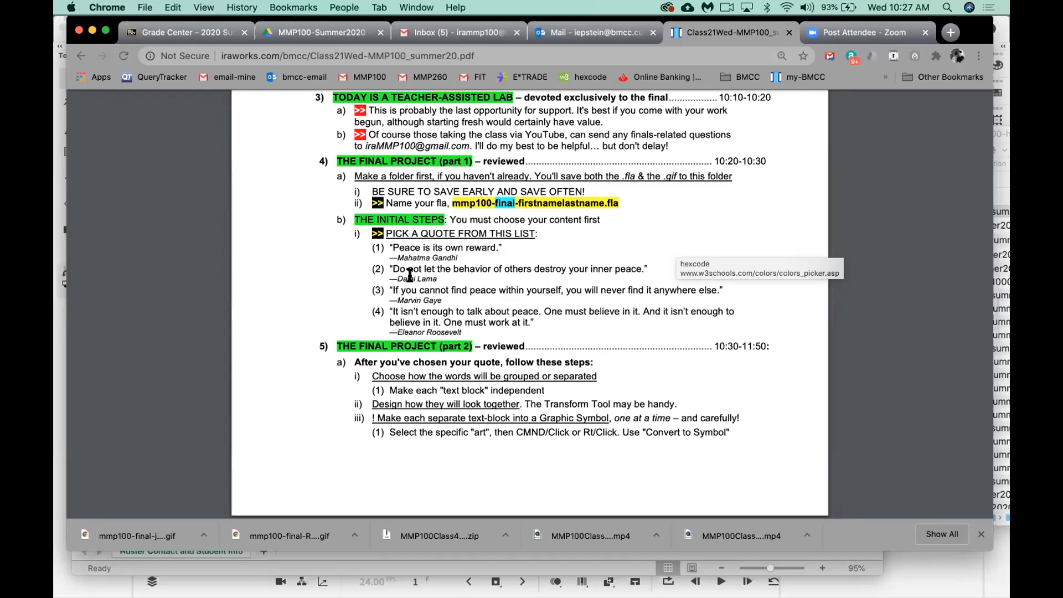
- Switch to Animate and replace the blank document with a new Standard 640 x 480 ActionScript 3.0 document, with the Text tool active
scroll(484, 424, down, 5)
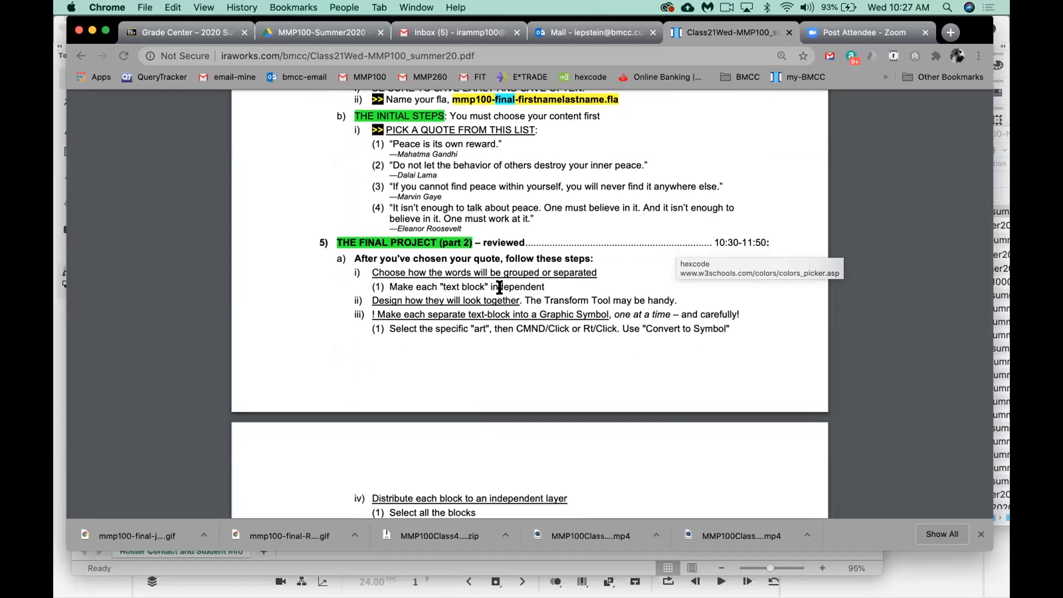
mouse_move(426, 576)
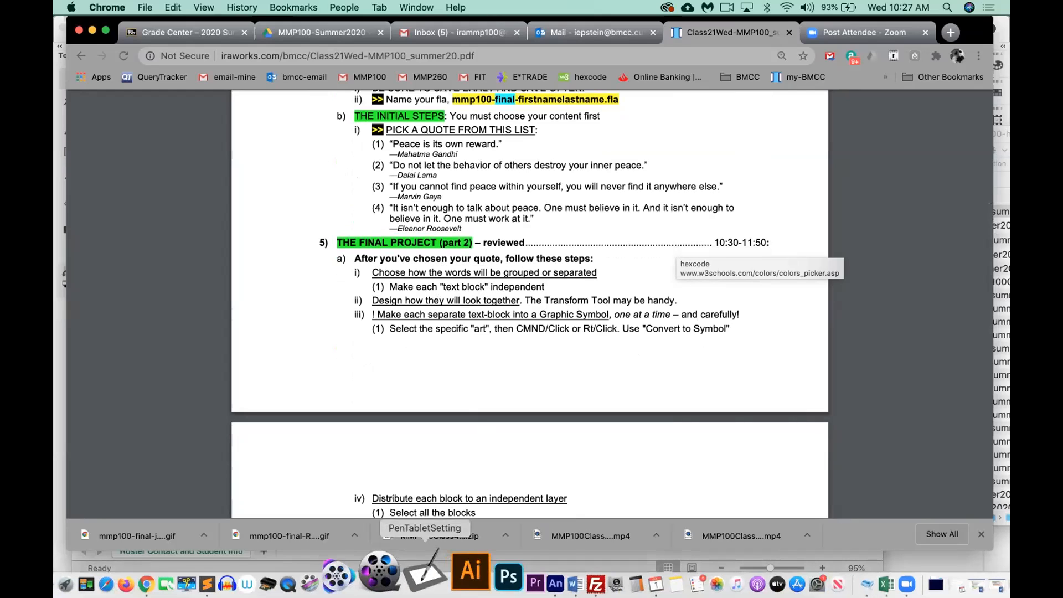
click(503, 570)
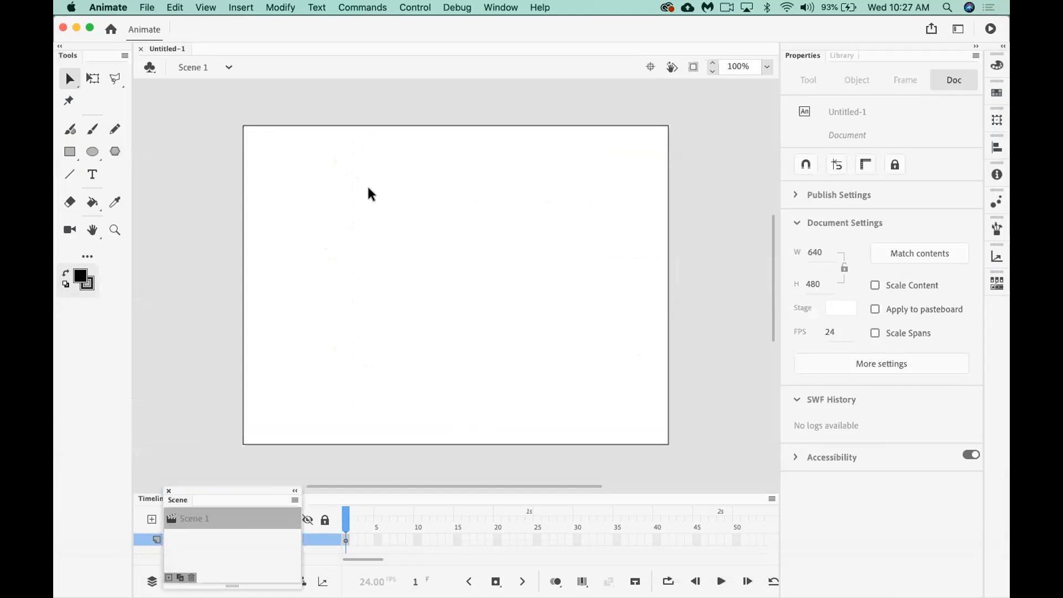
key(super+w)
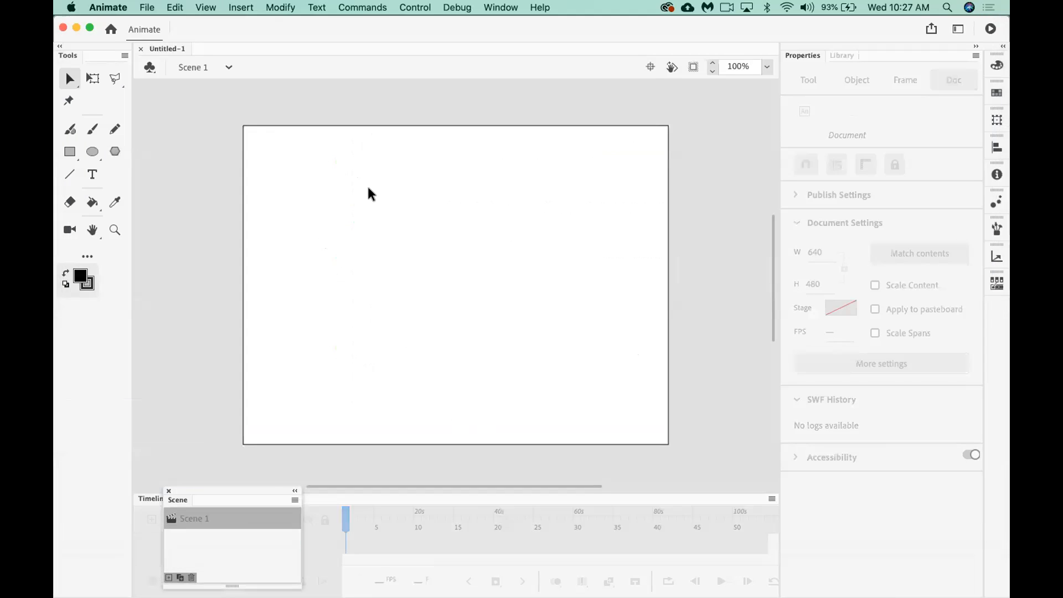
click(147, 7)
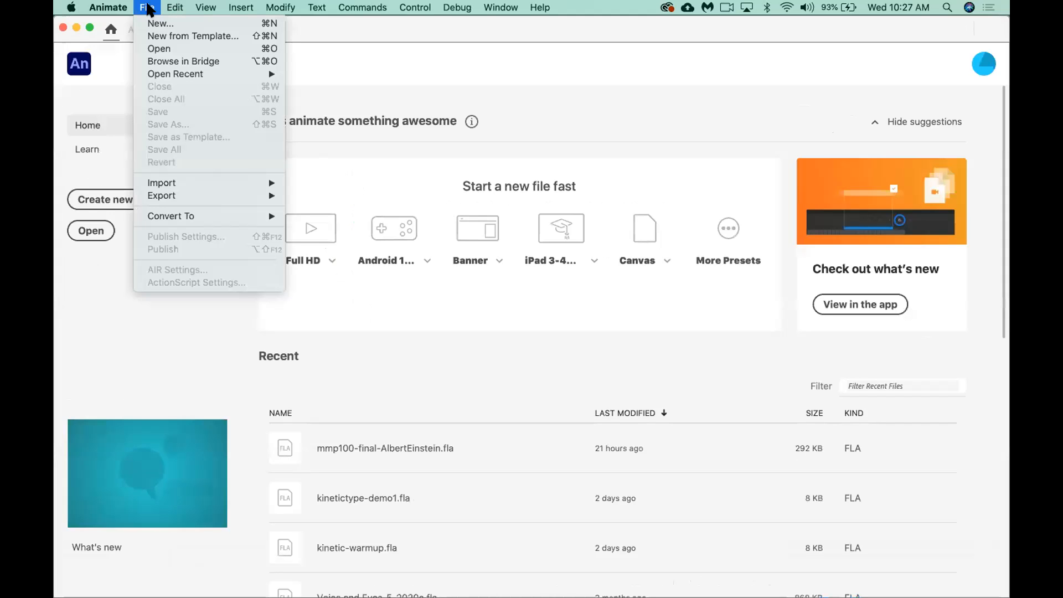
click(151, 21)
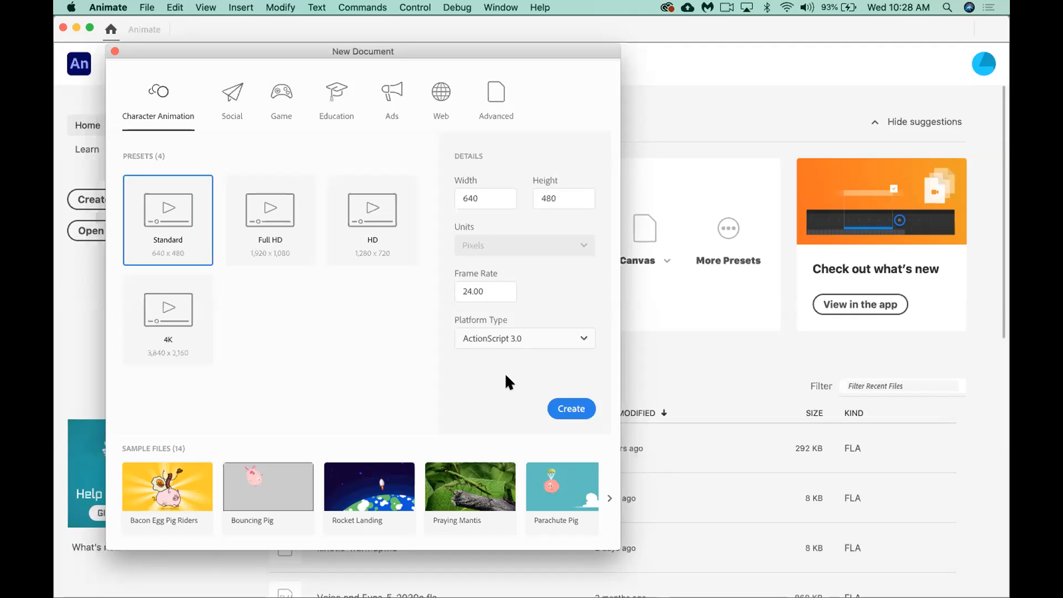
click(574, 408)
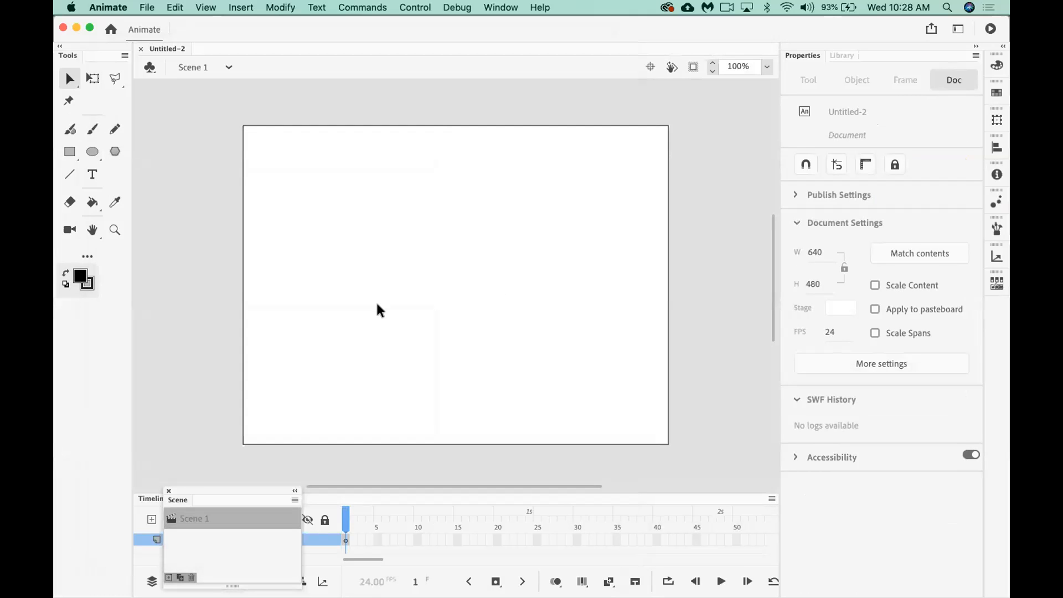
click(92, 176)
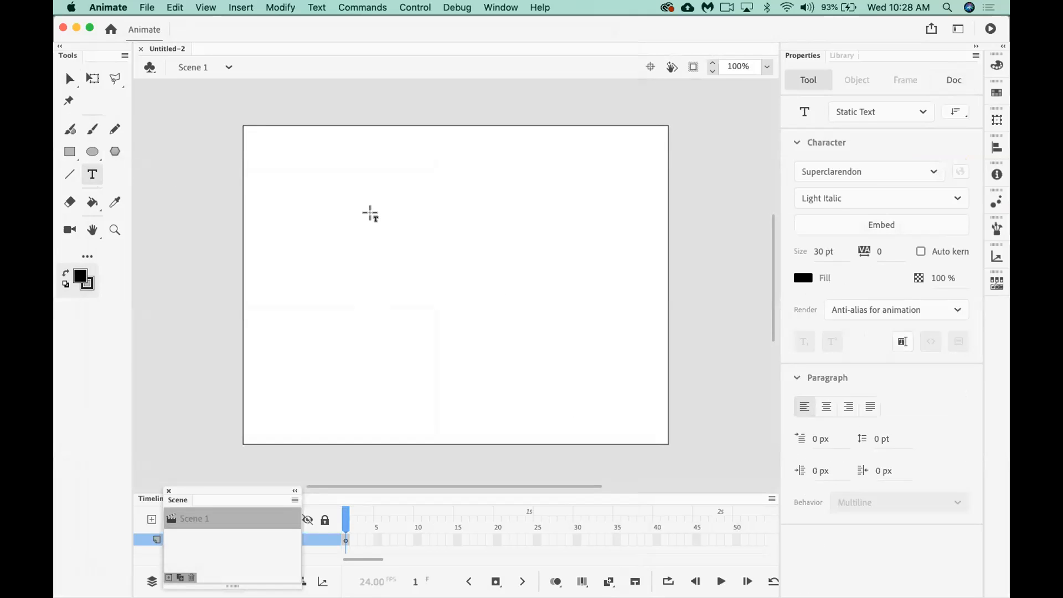
- Return to the Class 21 handout in Chrome and enlarge the Final Project quote list by two zoom levels
key(super+Tab)
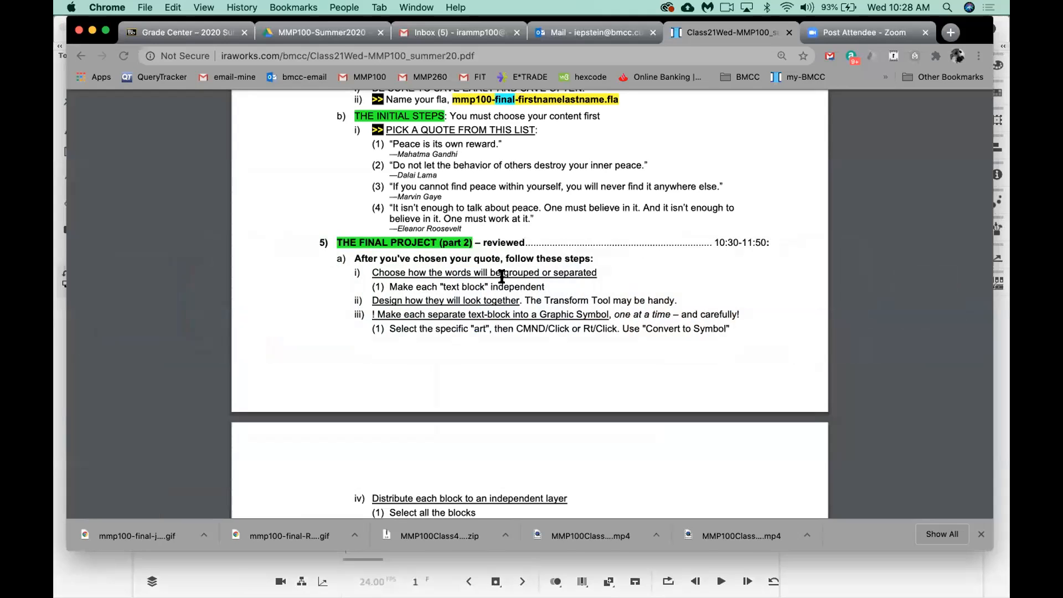
scroll(502, 276, up, 3)
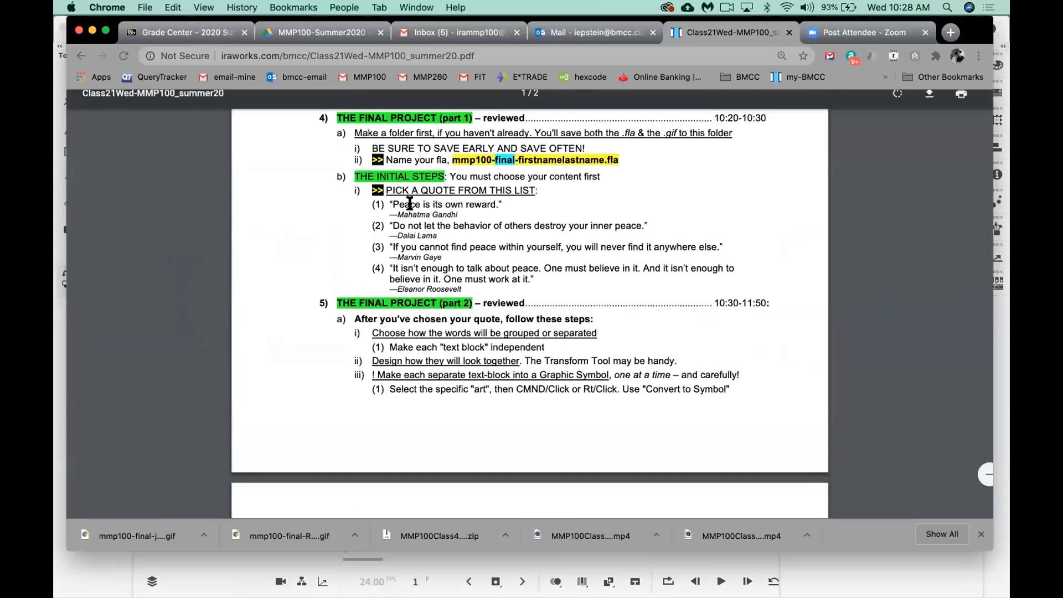
key(super+equal)
key(super+equal)
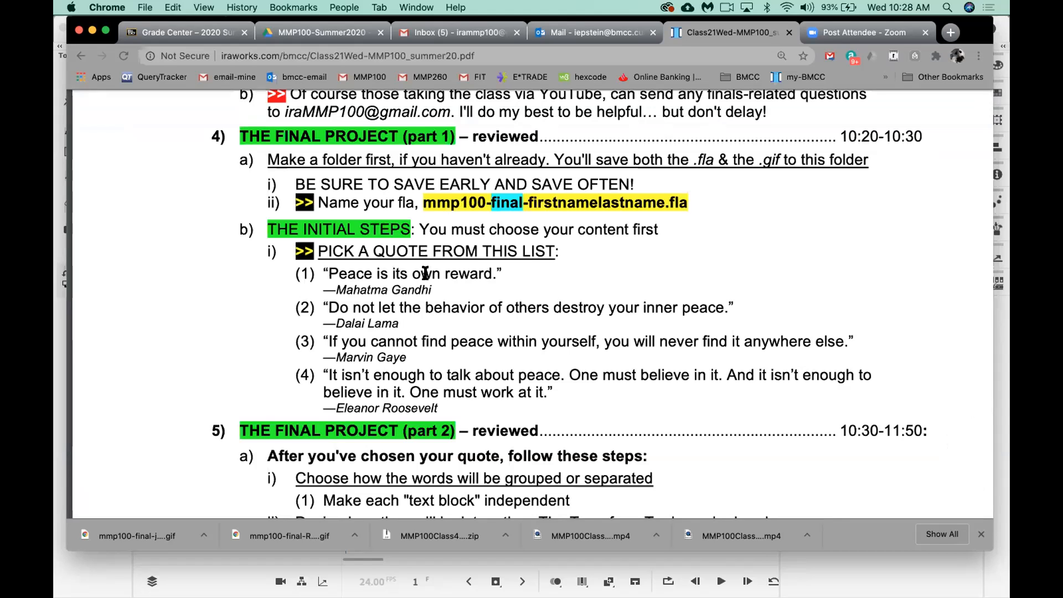
- Switch to Finder, list the Desktop by modification date and expand the "final" folder
key(super+Tab)
key(super+Tab)
key(super+Tab)
key(super+Tab)
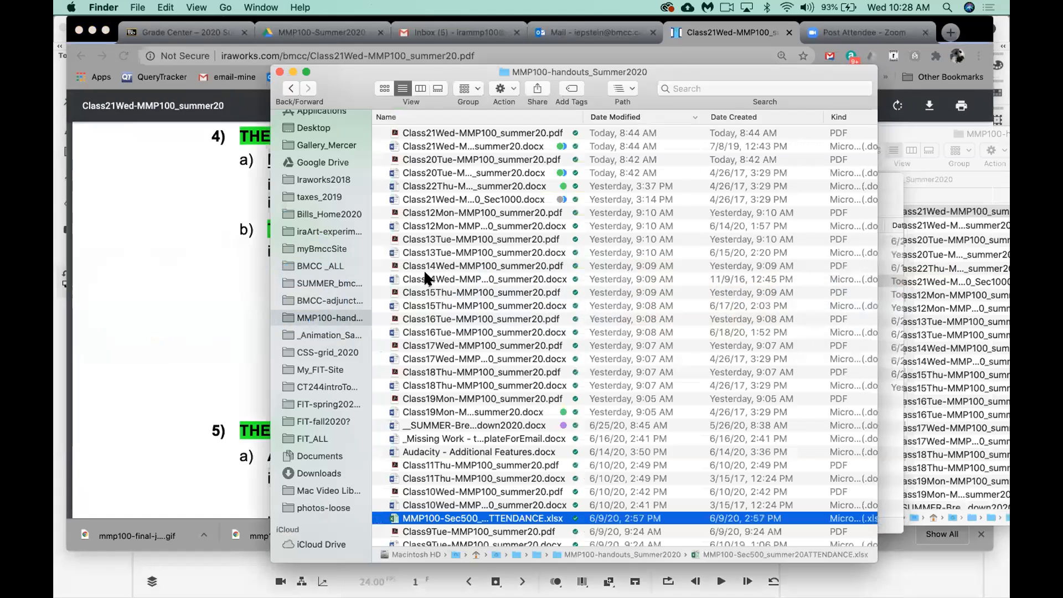
scroll(334, 139, up, 3)
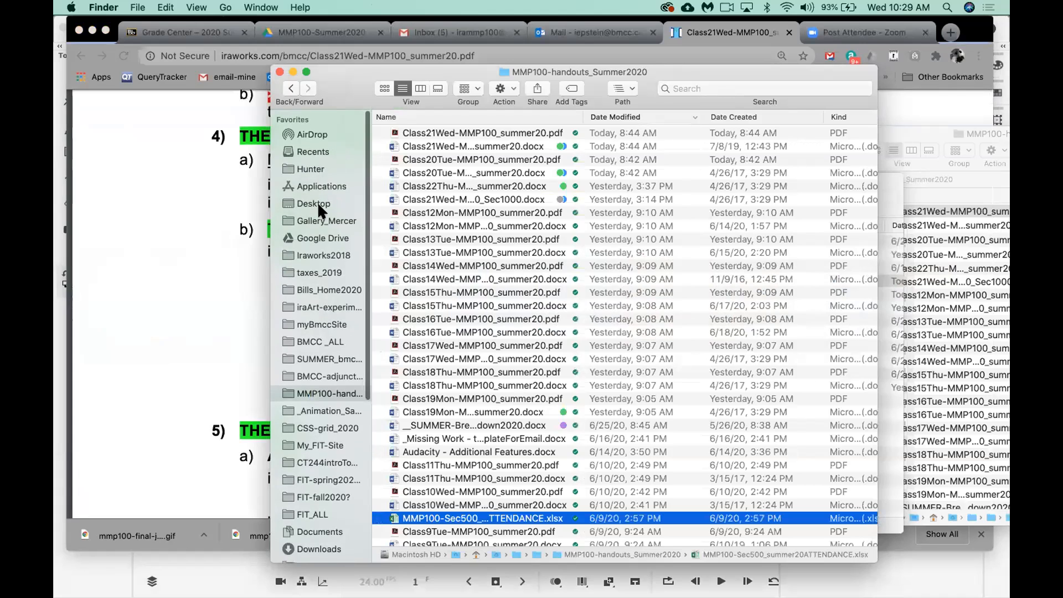
click(318, 203)
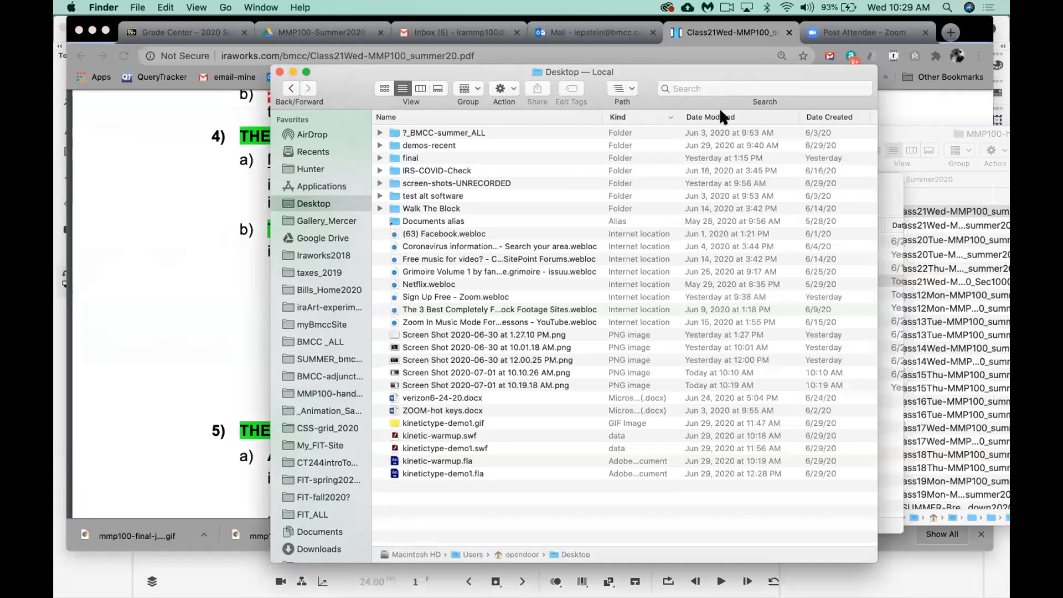
click(720, 114)
click(376, 172)
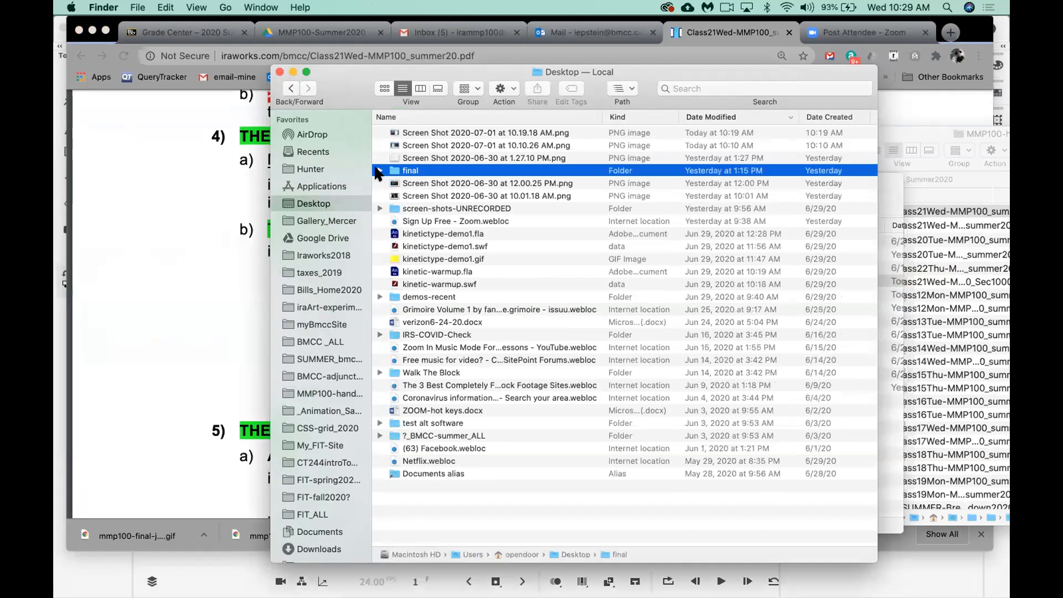
click(379, 170)
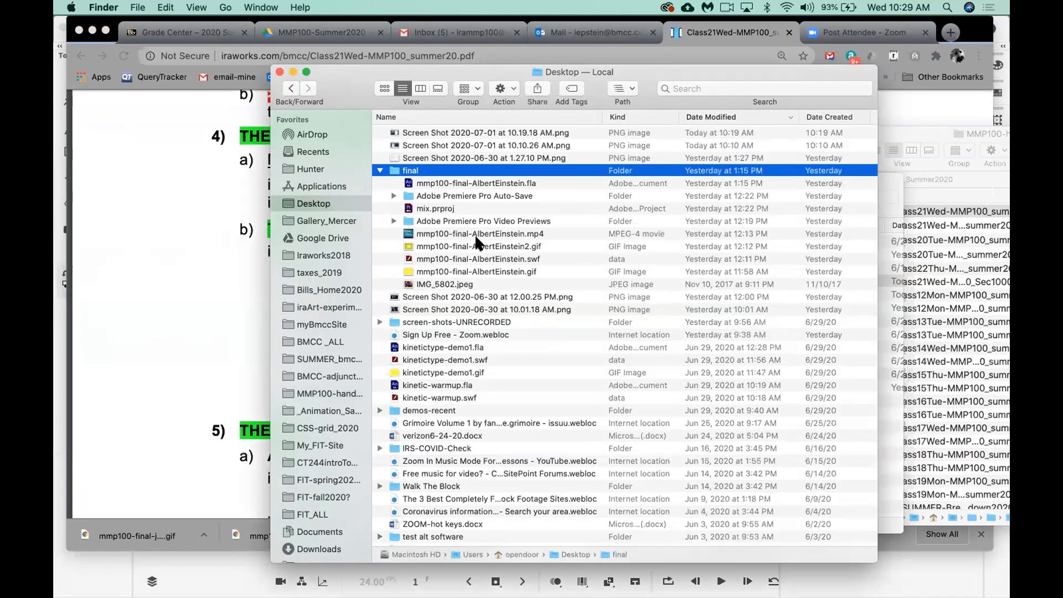
- Preview mmp100-final-AlbertEinstein.gif from the "final" folder, and minimize the Desktop window
click(504, 271)
key(space)
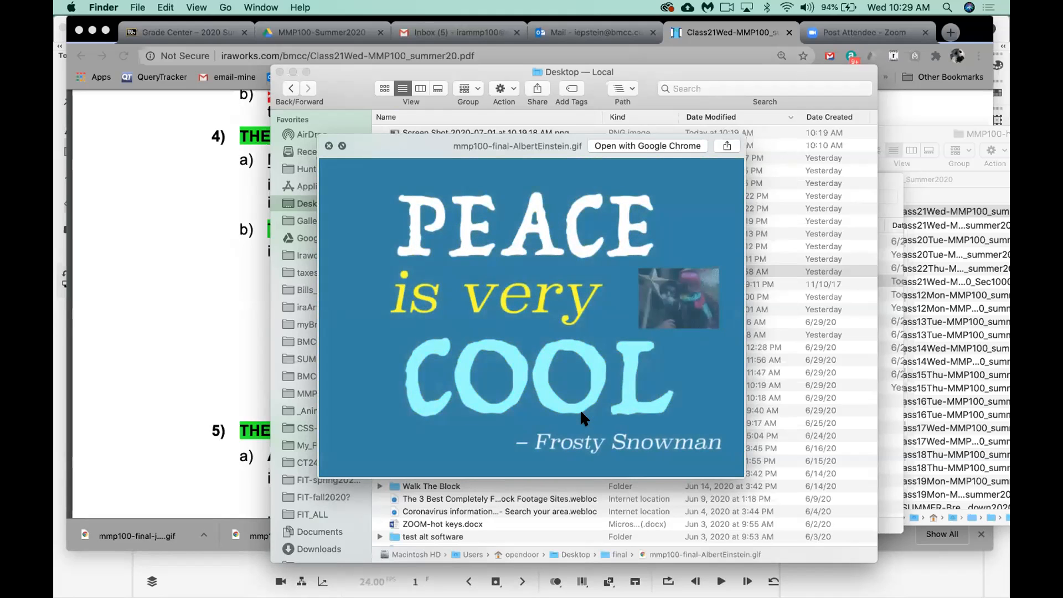
key(space)
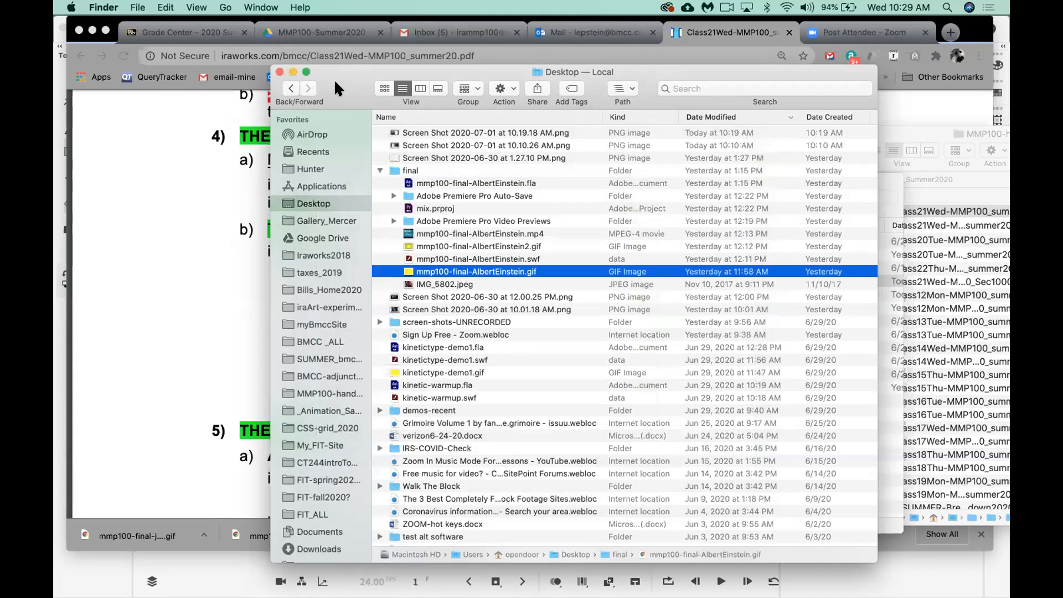
click(293, 72)
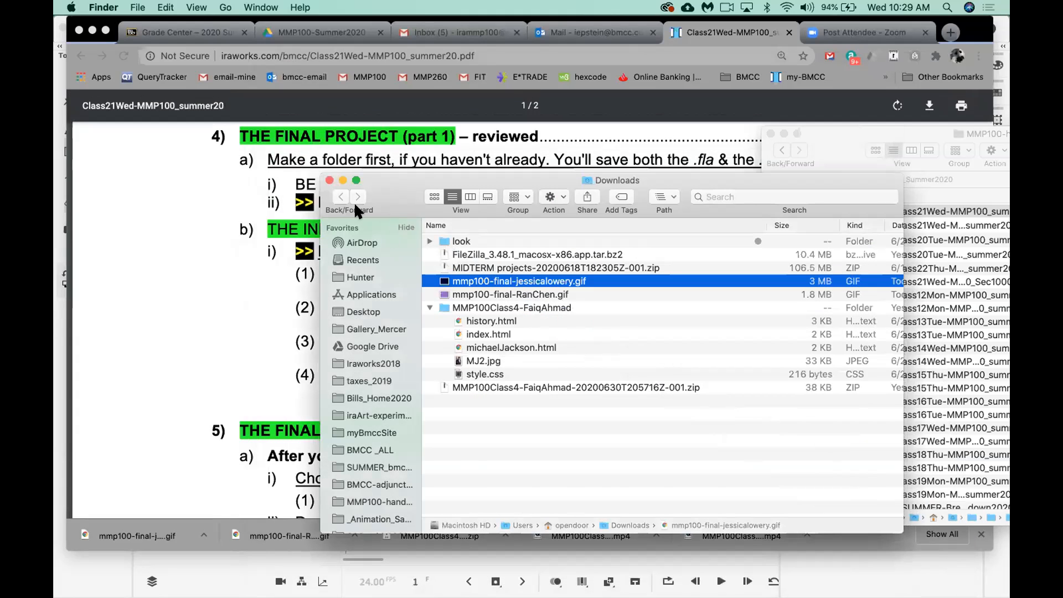
- Switch to Animate and add the static text "PEACE" to the upper part of the stage at about X 170, Y 120
key(super+Tab)
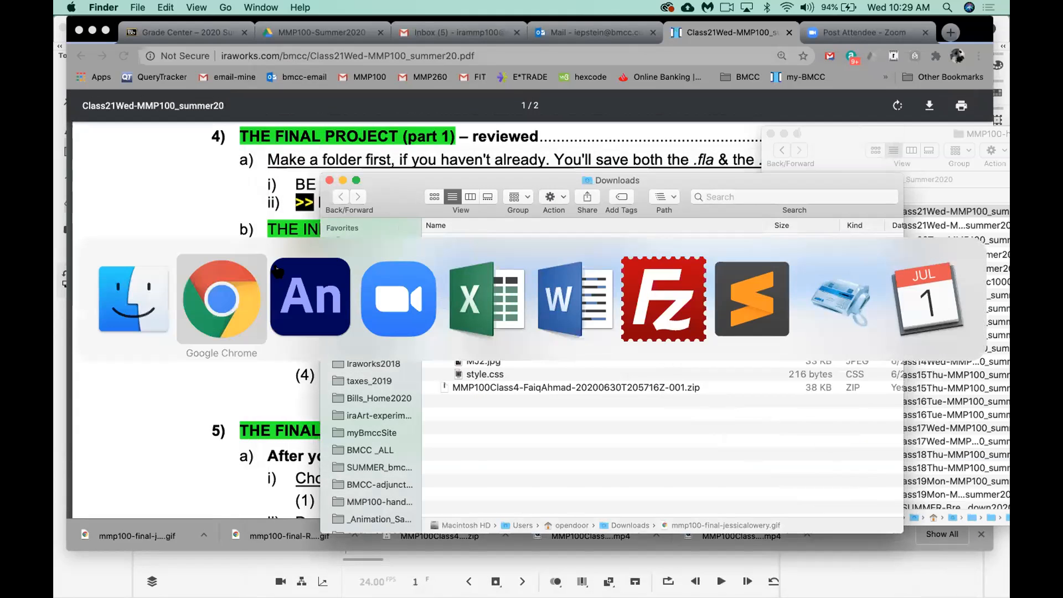
key(super+Tab)
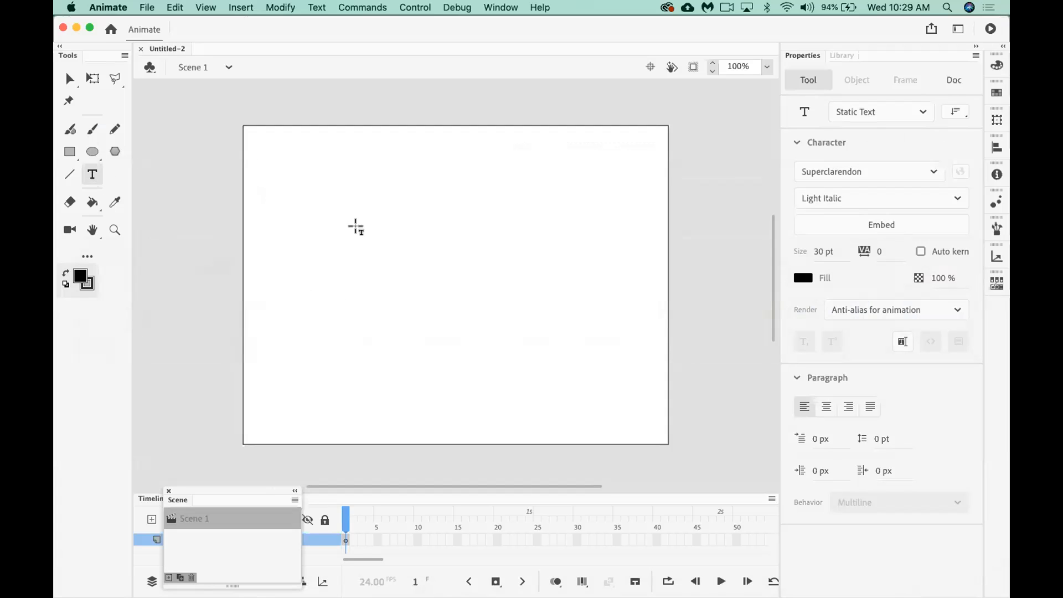
click(356, 220)
text(PEACE)
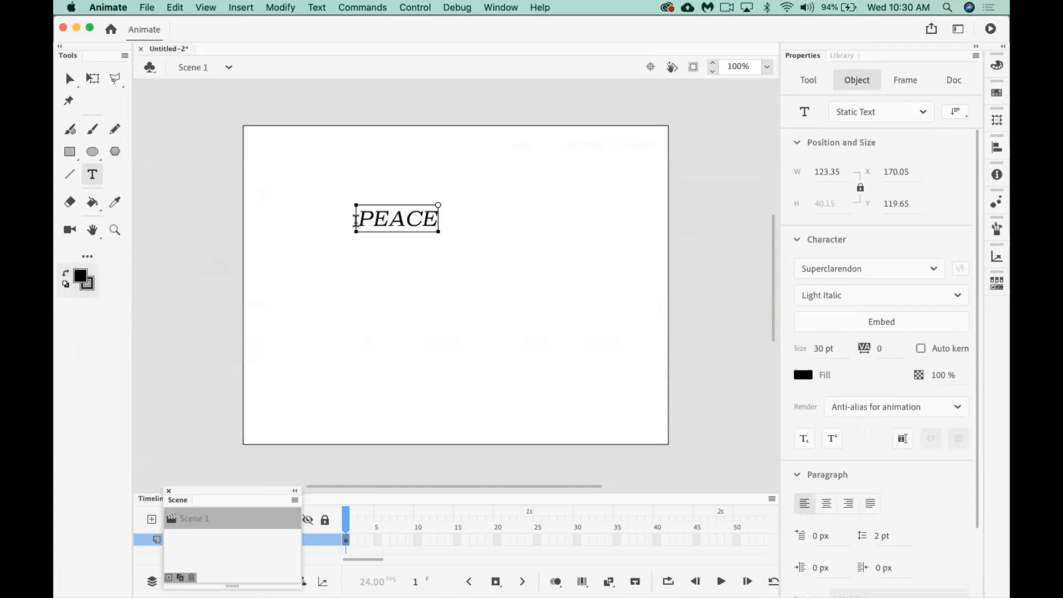
click(362, 264)
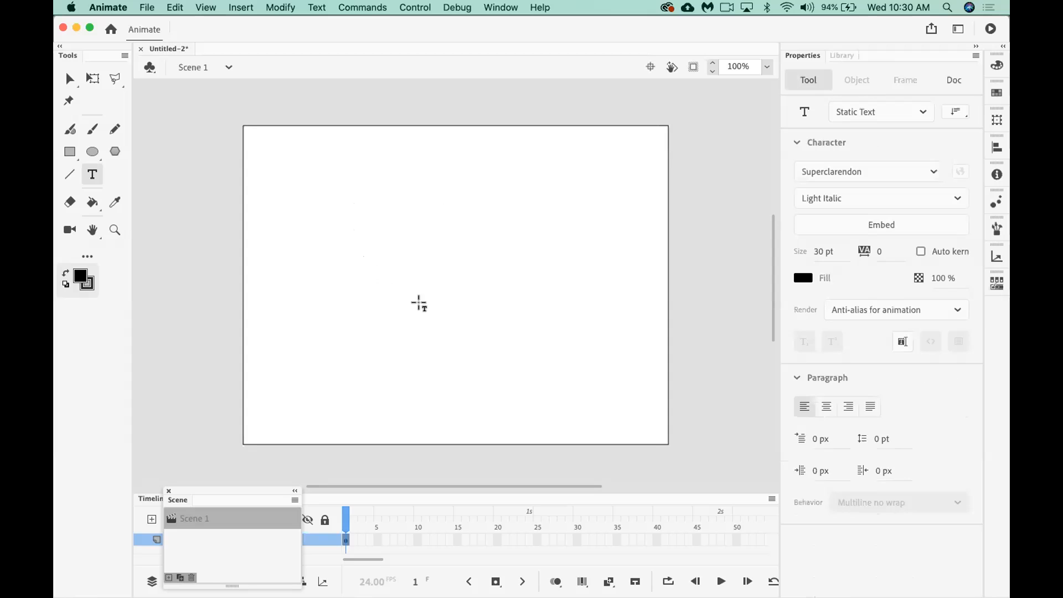
drag(417, 273, 685, 339)
text(jhgj)
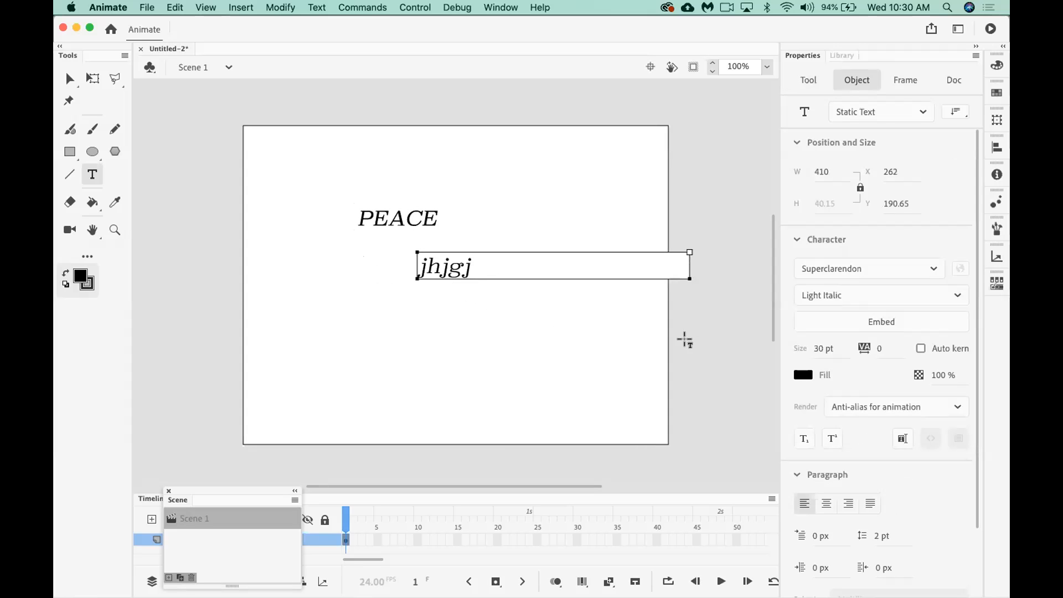
key(BackSpace)
key(BackSpace)
key(BackSpace)
key(BackSpace)
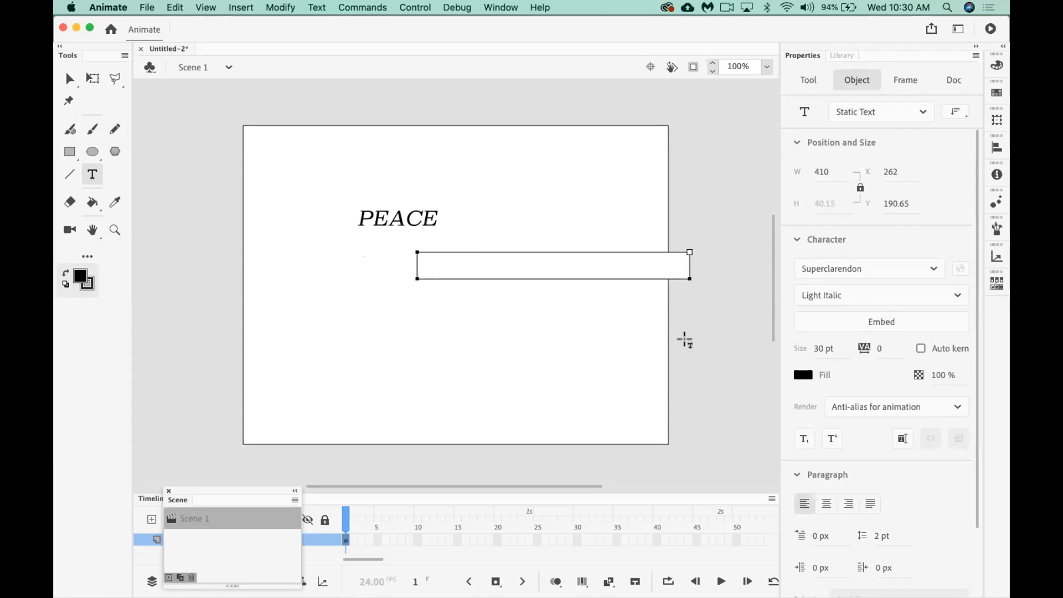
click(685, 335)
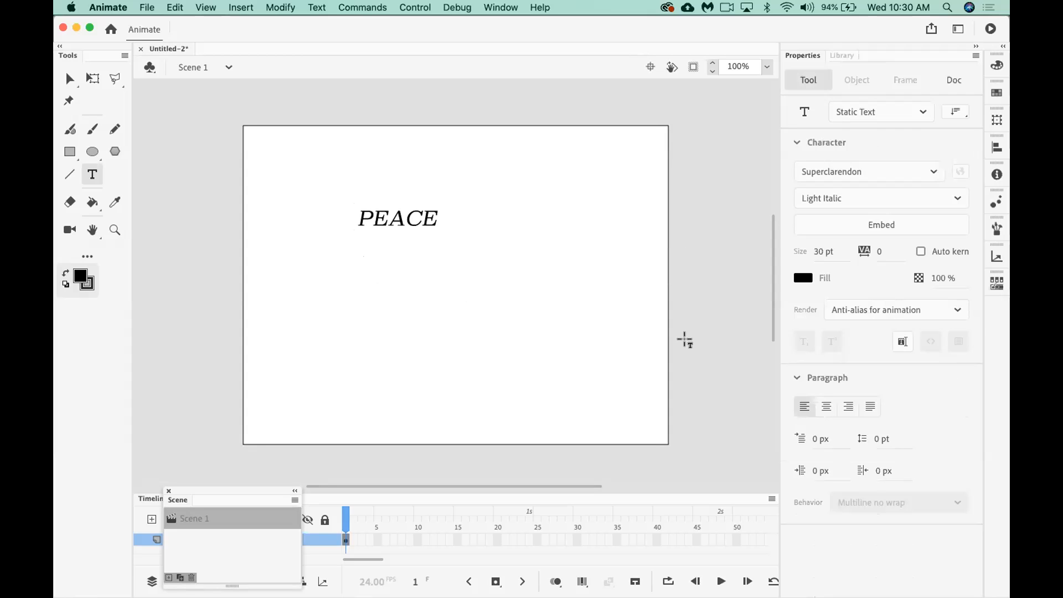
click(522, 370)
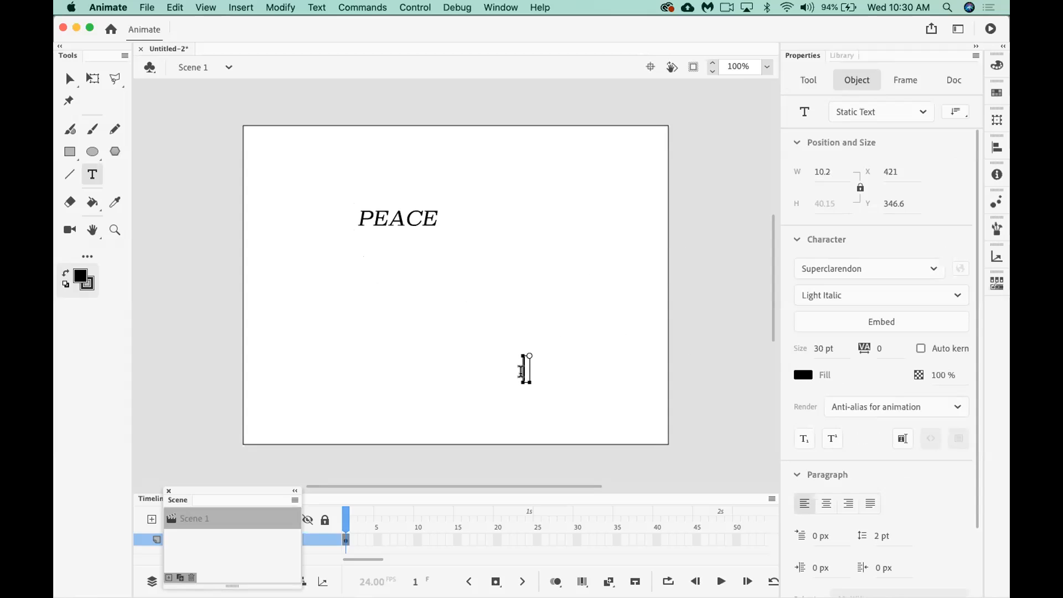
key(Escape)
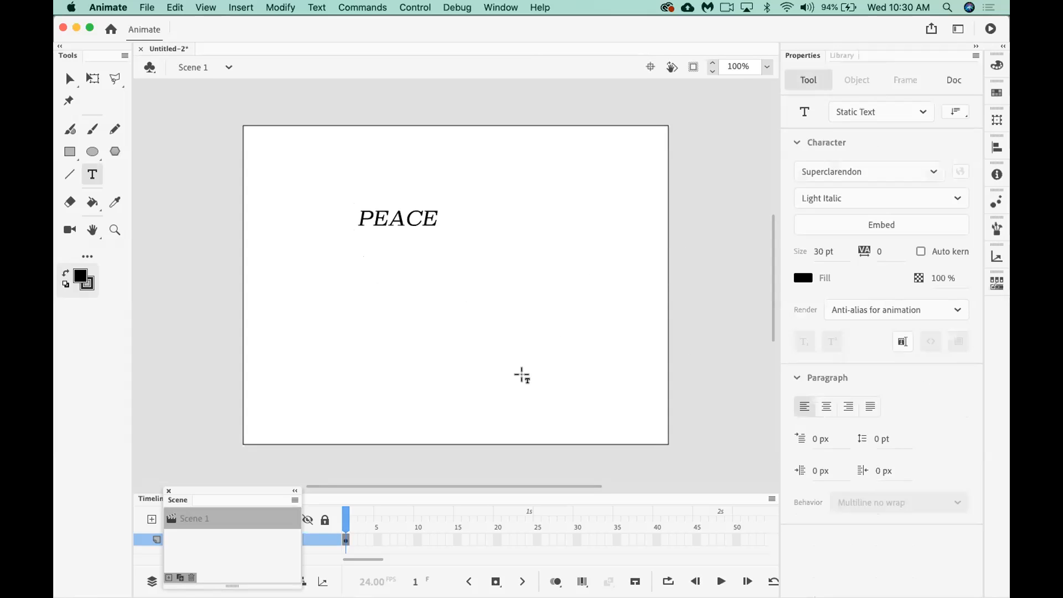
- Select the PEACE text block on the stage and set its font to Trattatello
click(66, 80)
click(413, 227)
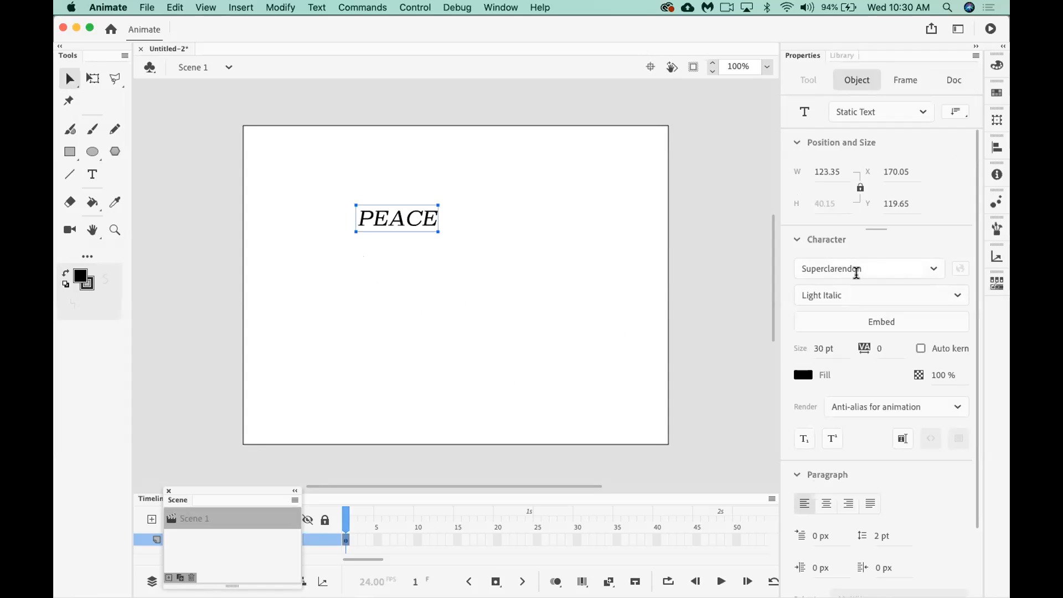
click(835, 268)
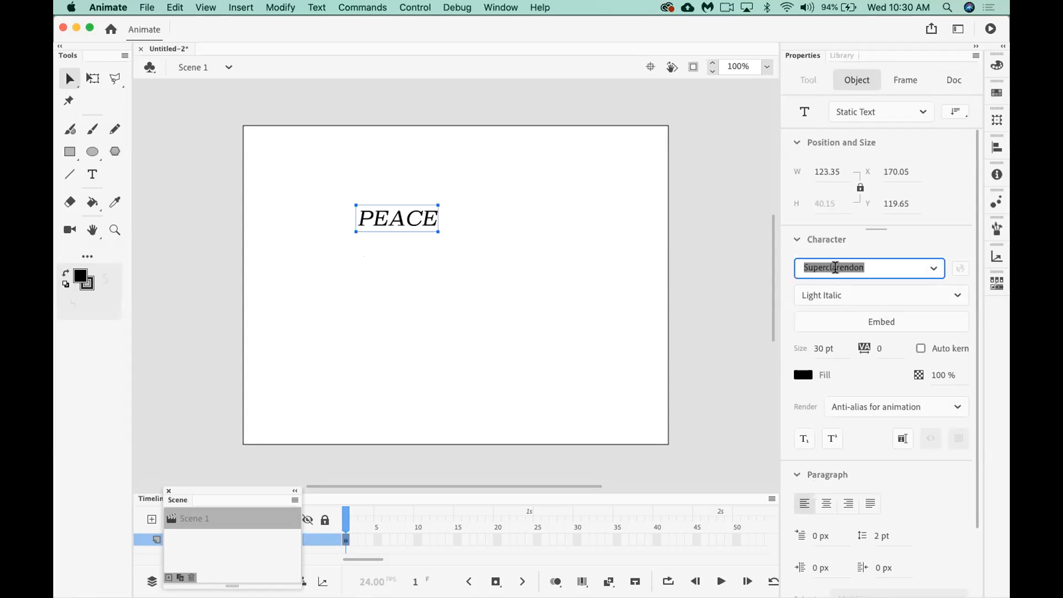
text(Tre)
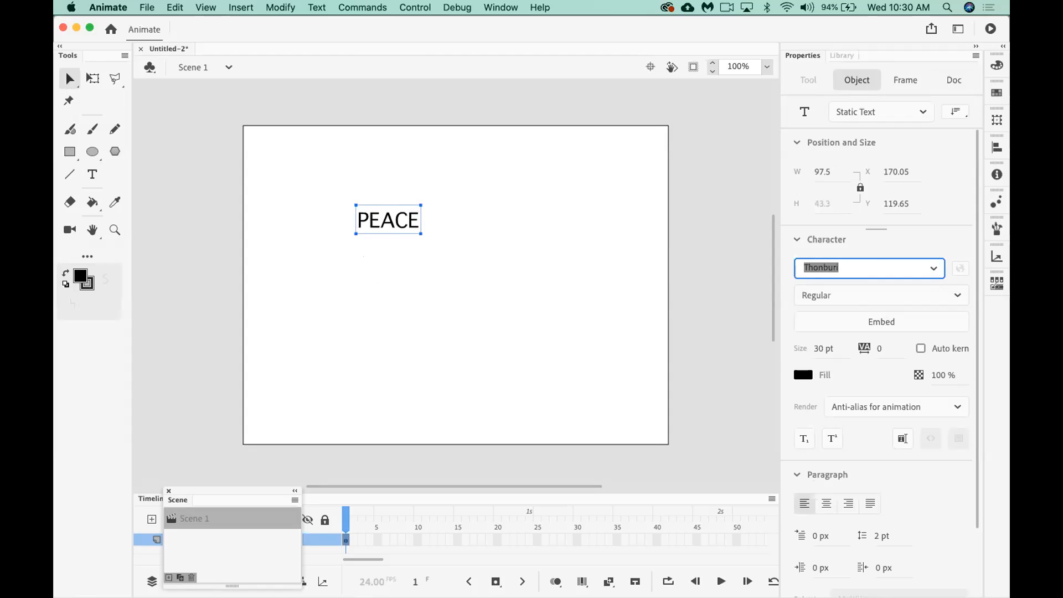
text(Trattatello)
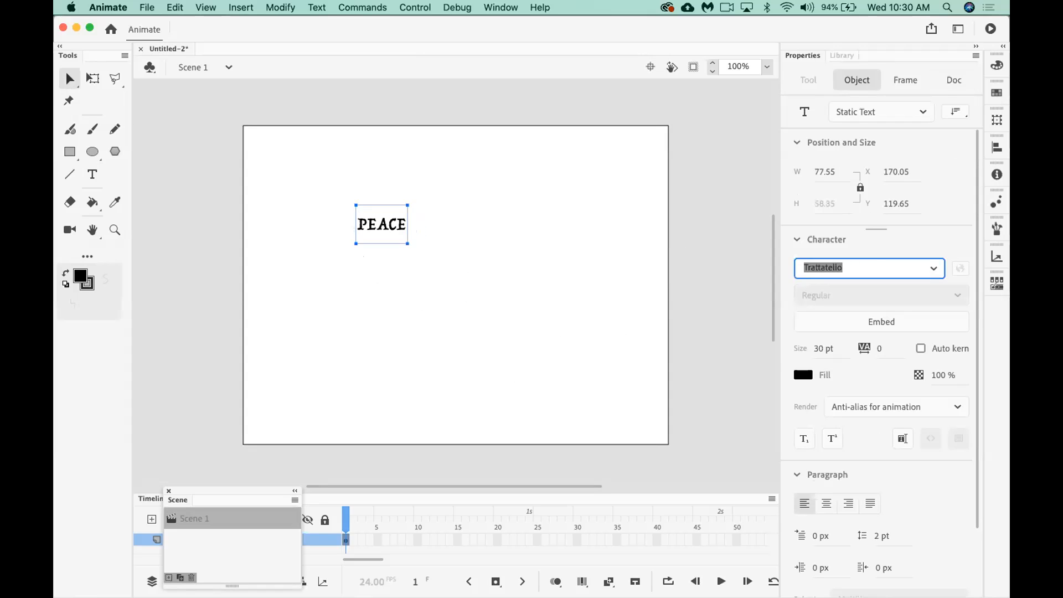
- Browse the available font list for the PEACE text block
click(934, 270)
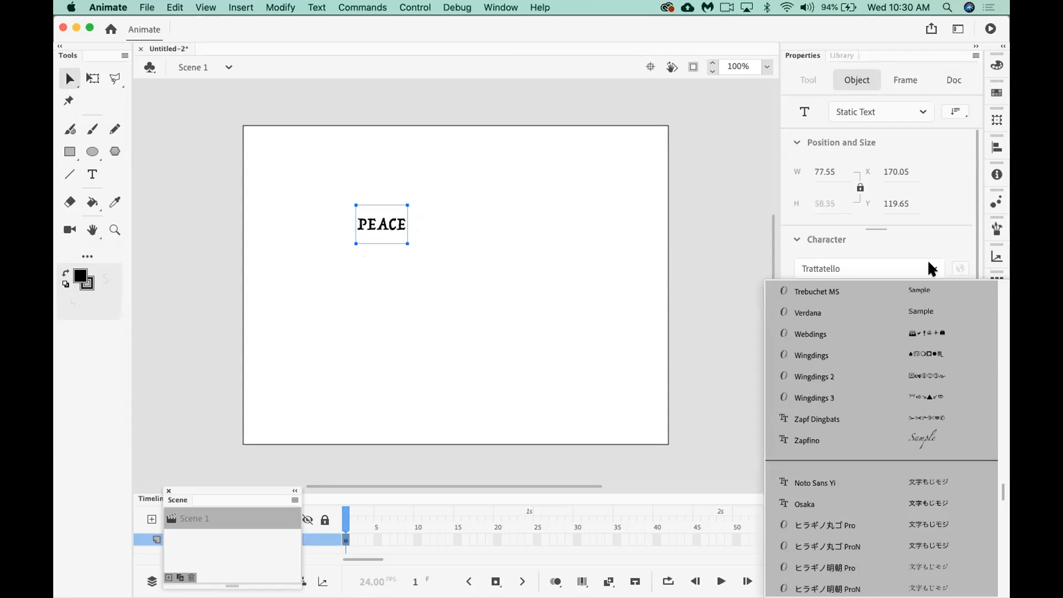
scroll(906, 367, down, 10)
scroll(905, 367, down, 10)
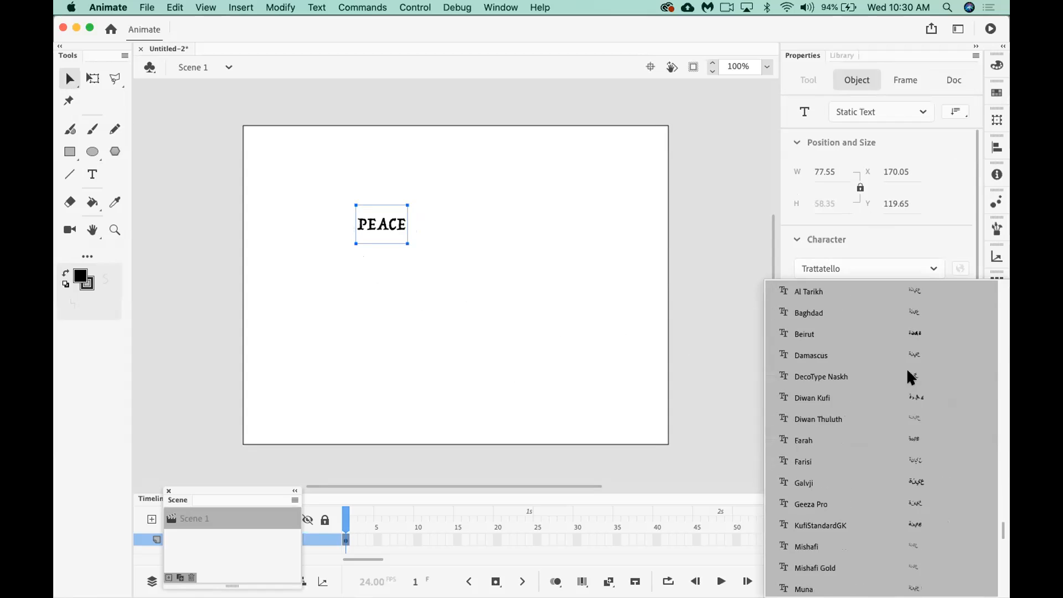
scroll(908, 372, down, 6)
scroll(908, 372, down, 10)
scroll(907, 372, down, 8)
scroll(910, 378, down, 8)
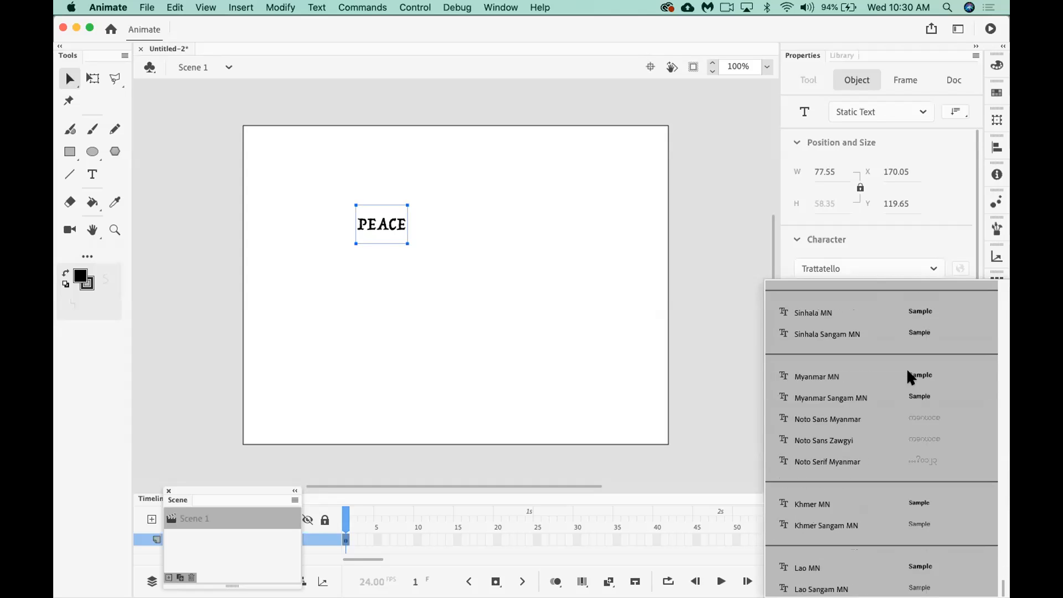
scroll(908, 372, down, 8)
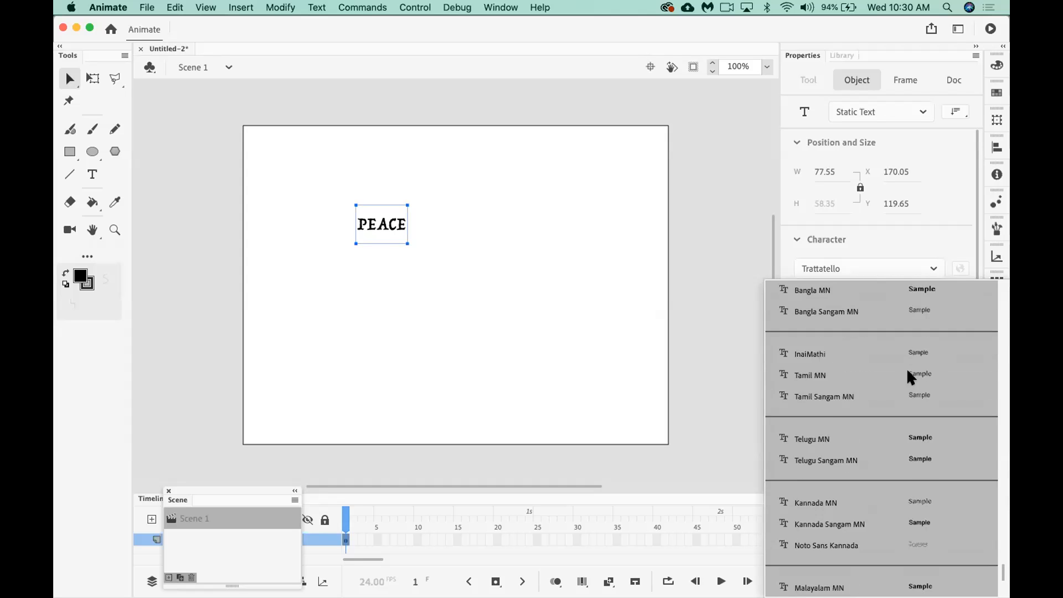
scroll(907, 370, up, 20)
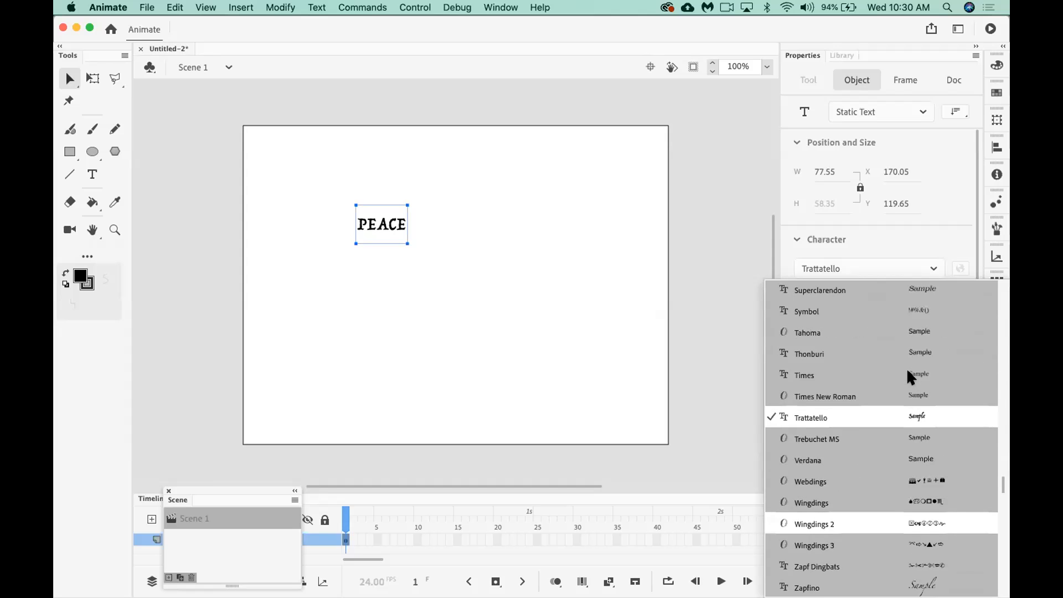
scroll(906, 370, up, 4)
- Set the font of the PEACE text block to Rockwell with the Bold style
click(838, 266)
text(Roc)
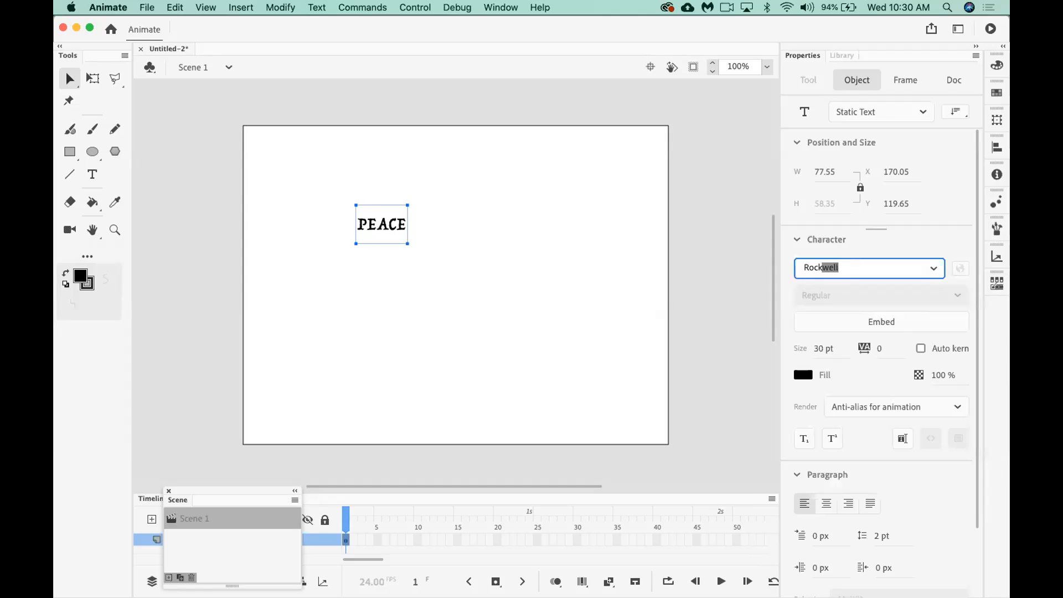
text(k)
key(Return)
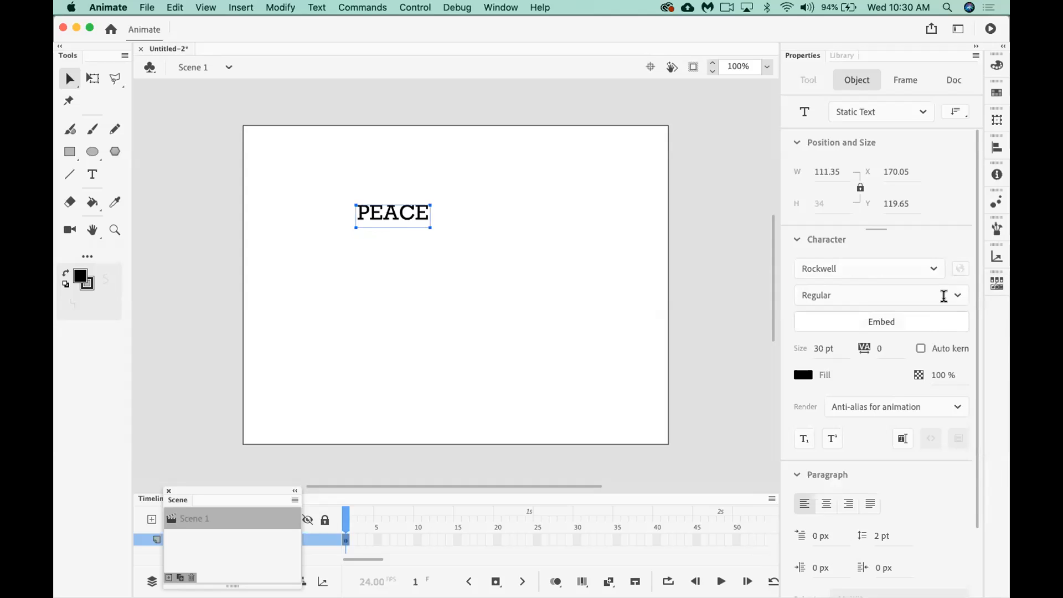
click(954, 295)
click(853, 360)
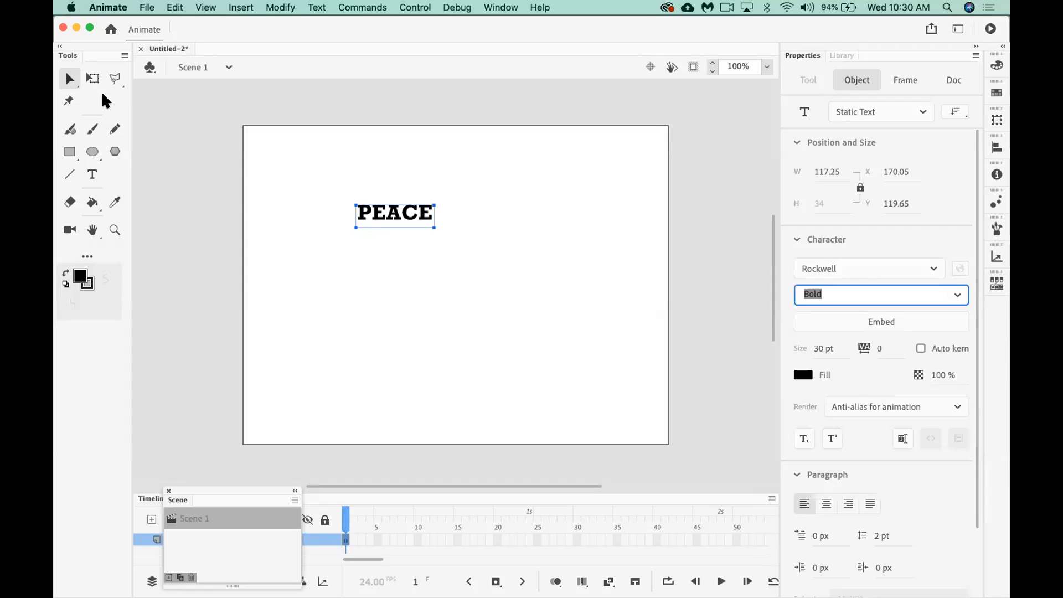
click(437, 295)
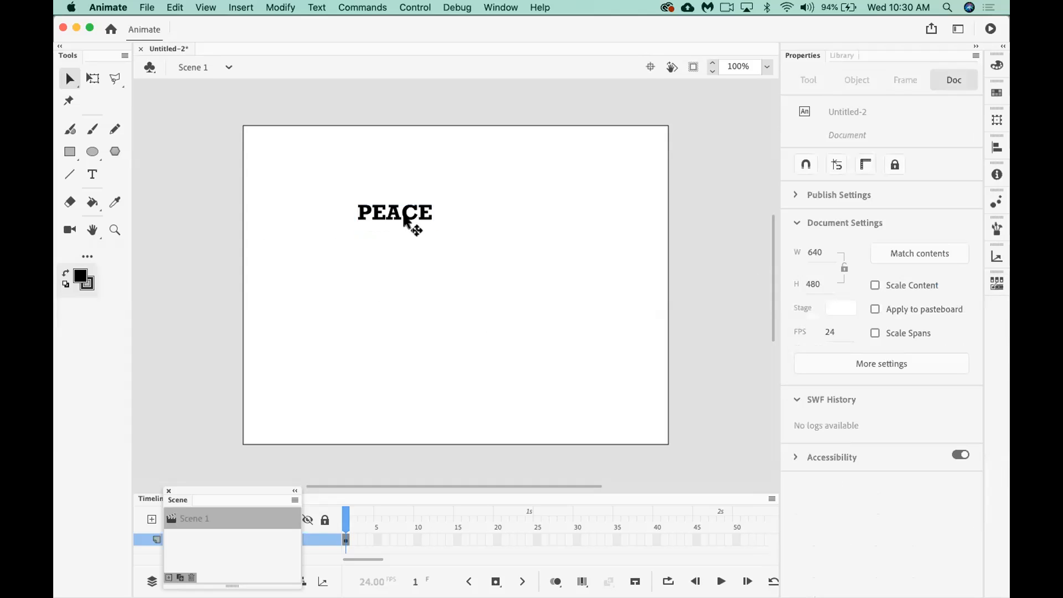
- Enlarge the PEACE text to 79 pt and move it to about X 162, Y 119
click(403, 221)
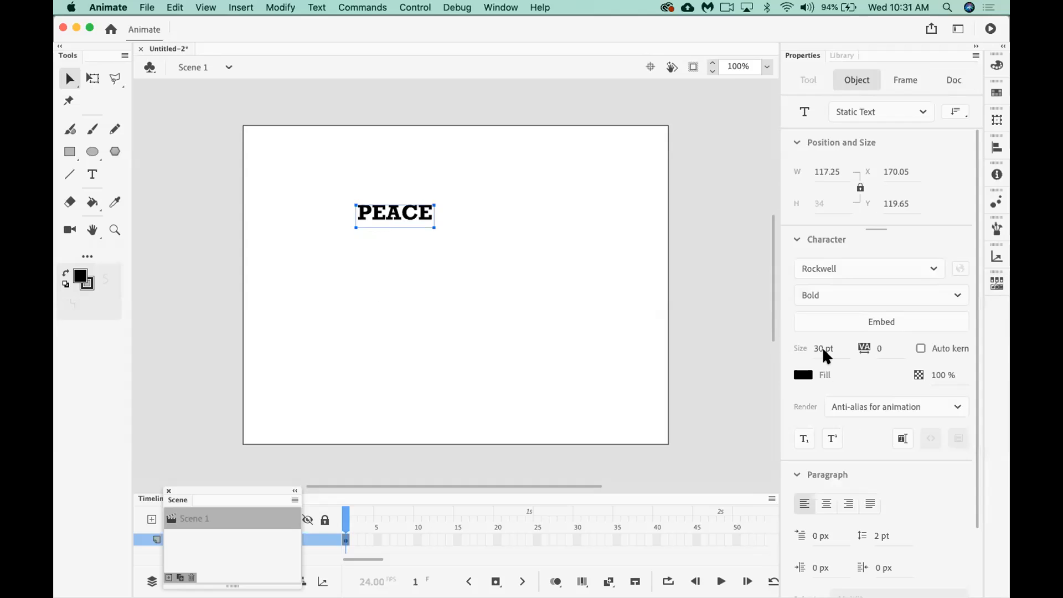
drag(822, 348, 849, 349)
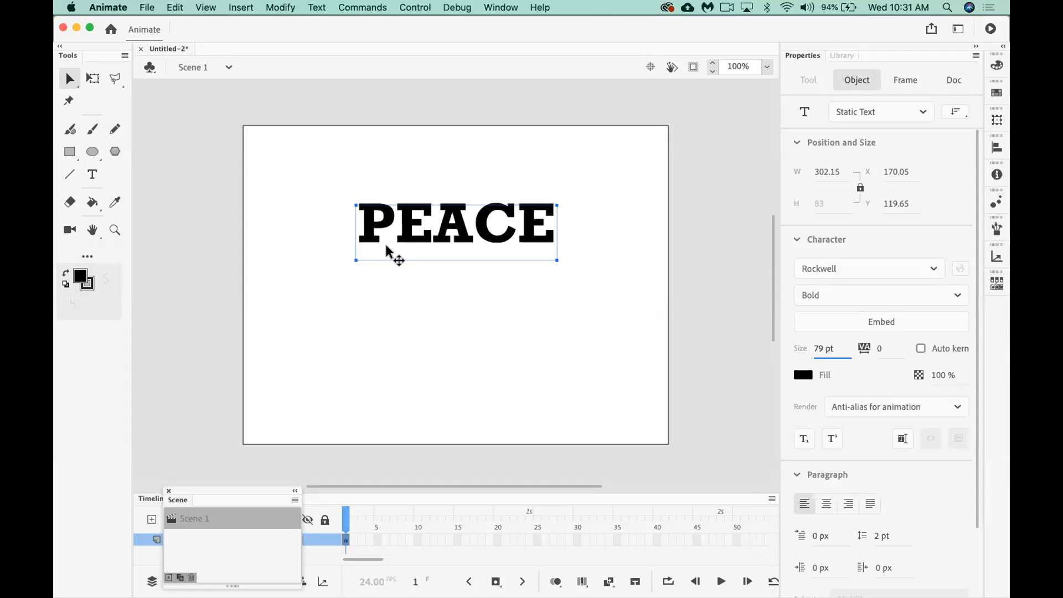
mouse_move(427, 247)
mouse_down()
mouse_move(294, 244)
mouse_move(263, 231)
mouse_move(436, 238)
mouse_move(424, 249)
mouse_up()
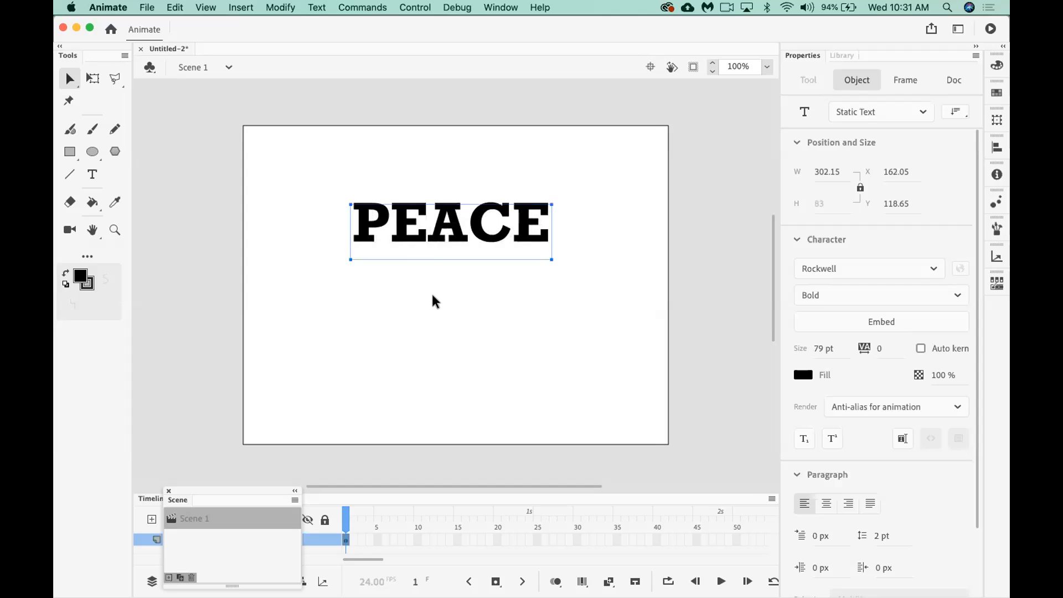
click(433, 300)
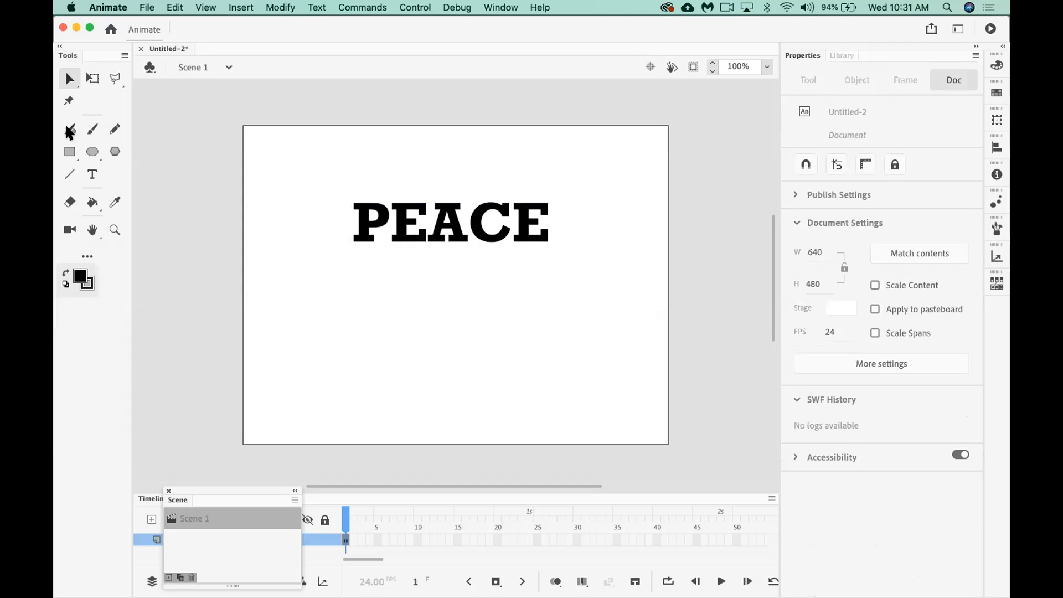
- Add a separate static text block "is very" directly below PEACE at about X 197, Y 185
click(92, 174)
click(374, 284)
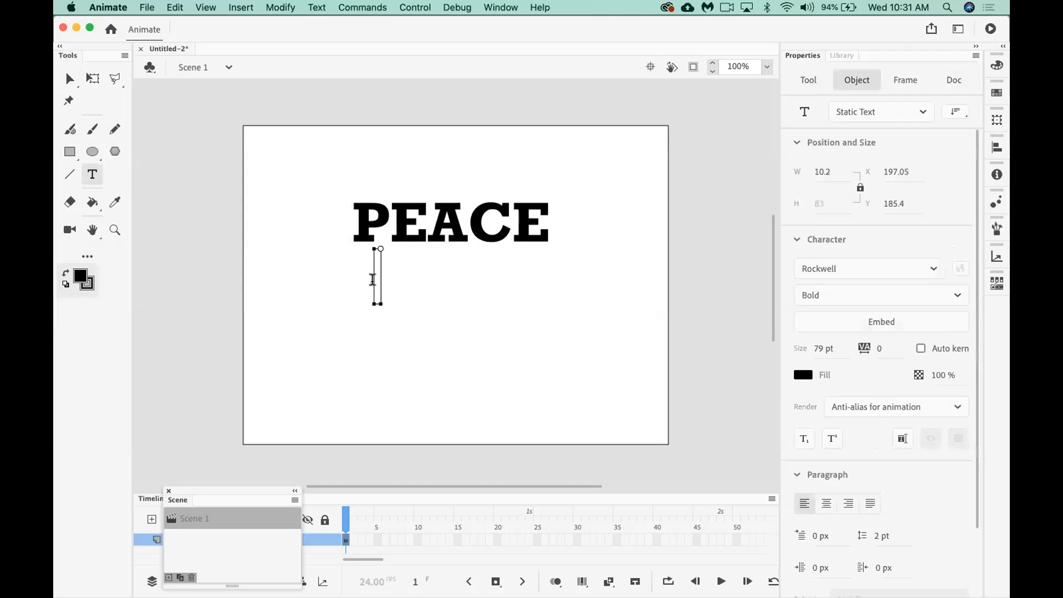
text(is very)
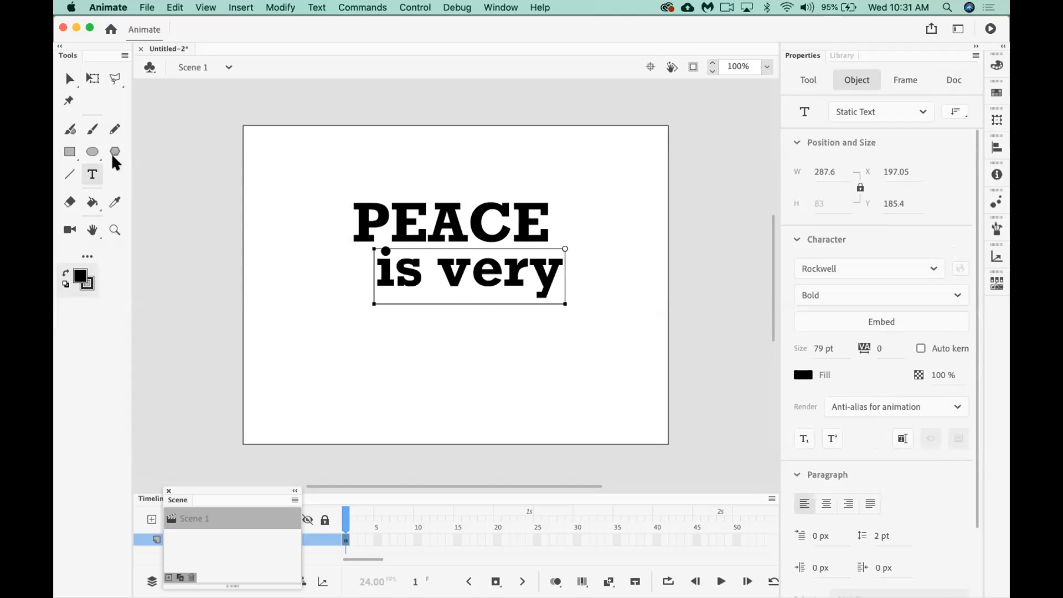
click(70, 80)
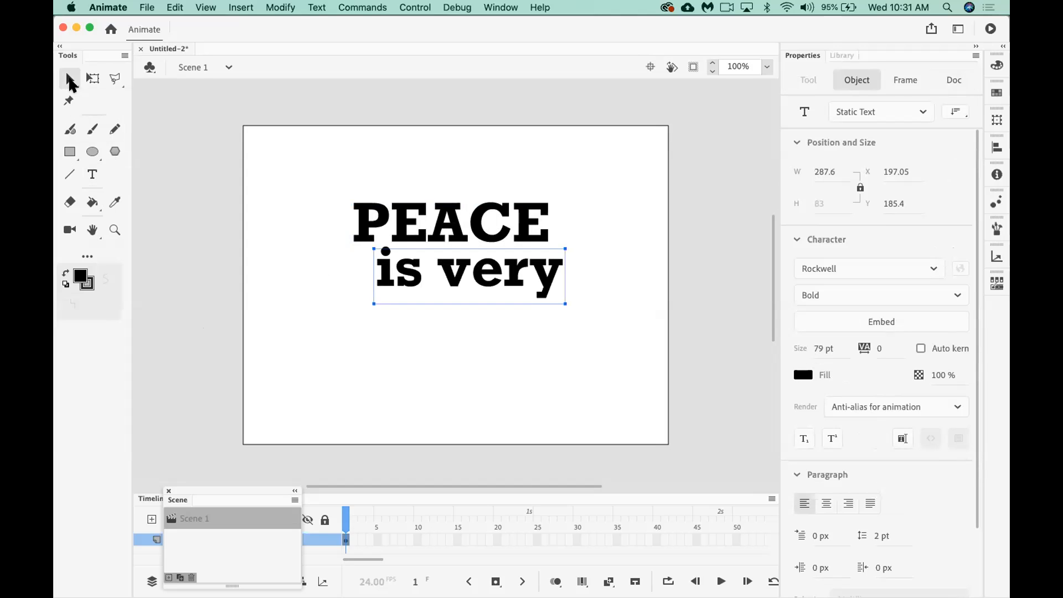
click(401, 330)
- Try font sizes of 70 pt, 96 pt and 100 pt on the "is very" text block
click(458, 271)
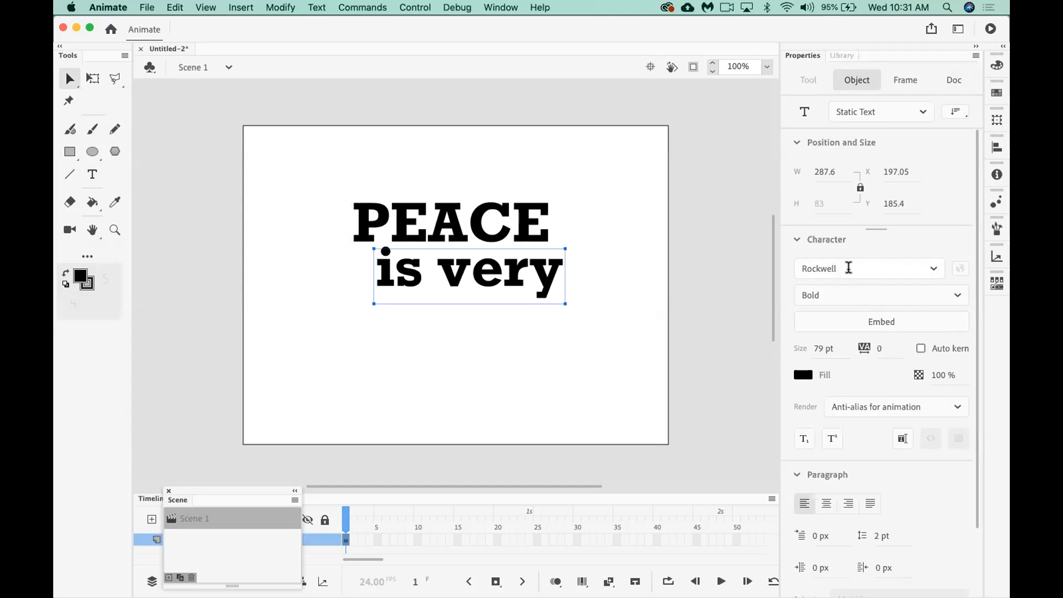
drag(824, 348, 857, 347)
click(823, 348)
text(70)
key(Return)
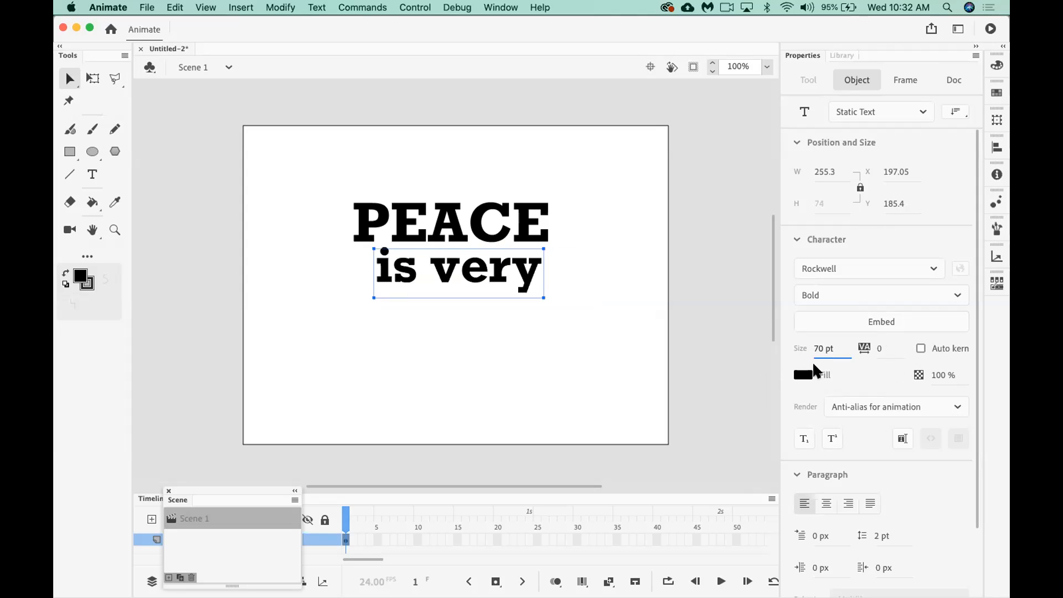
drag(819, 347, 856, 348)
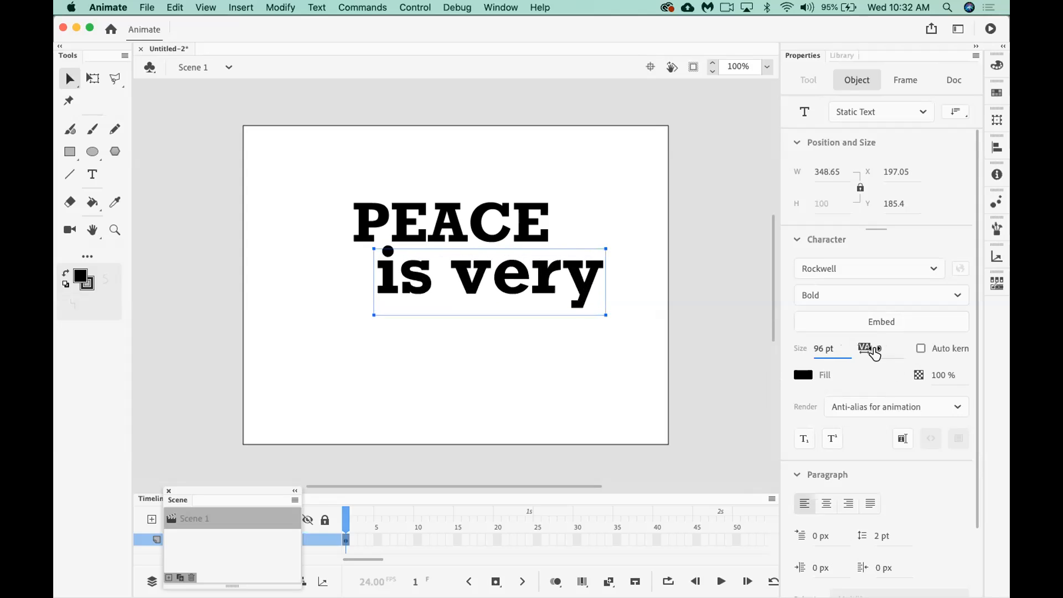
click(822, 349)
text(100)
key(Return)
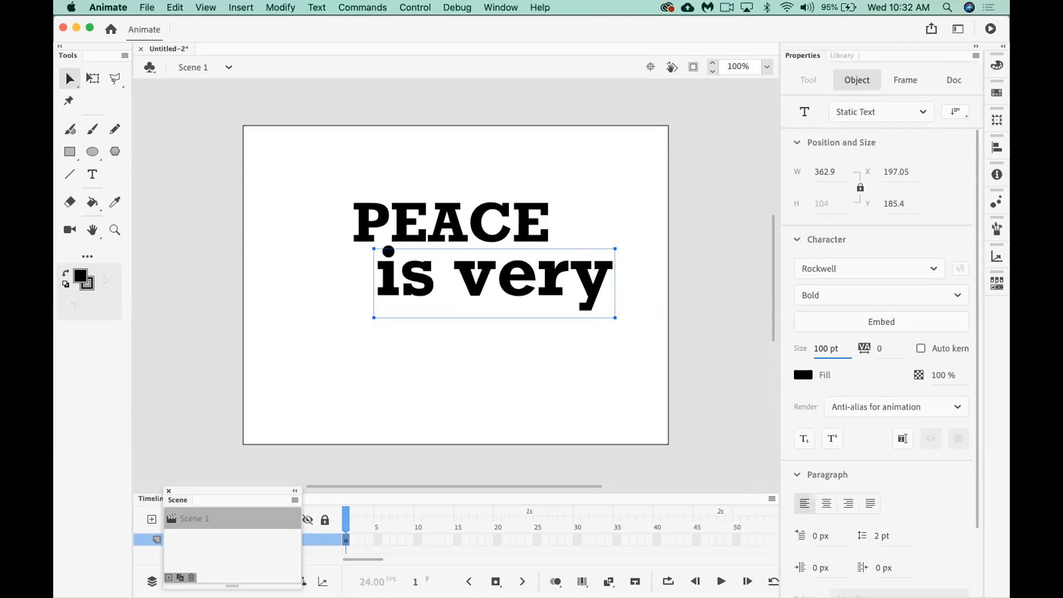
click(772, 346)
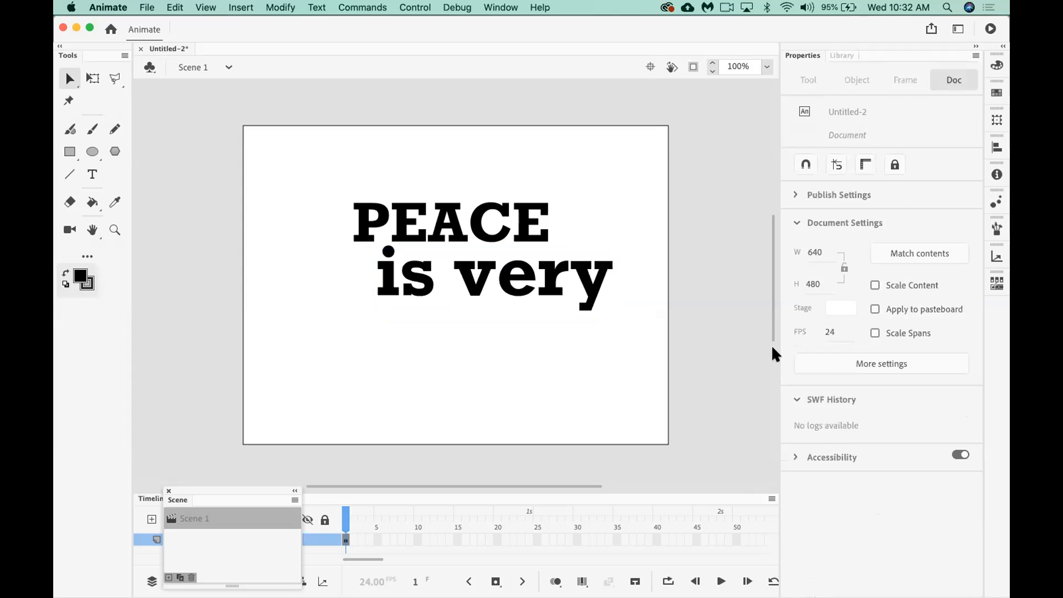
- Set the "is very" text size to 41 pt and move the block to sit centred right under PEACE
click(559, 299)
drag(821, 347, 789, 352)
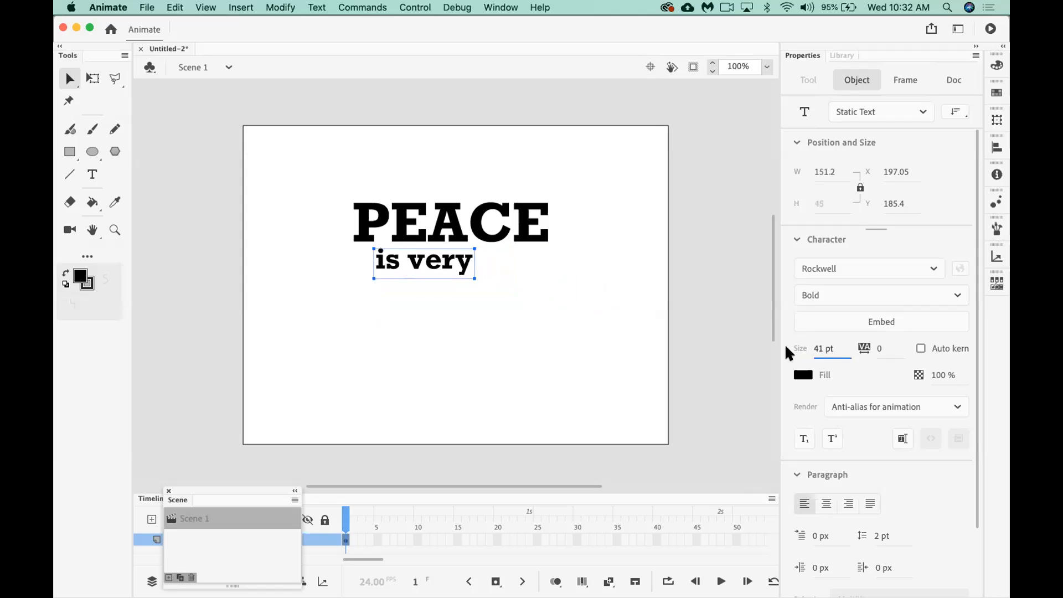
drag(460, 265, 484, 263)
click(495, 294)
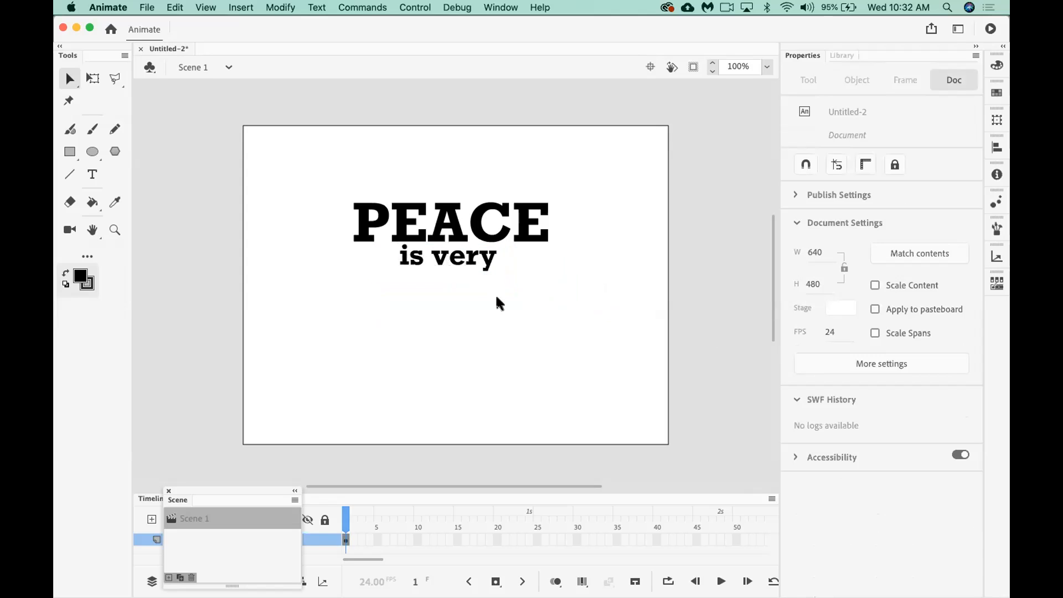
- Add a separate text block "WONDERFUL" and place it centred under "is very" at about X 159, Y 226
click(92, 174)
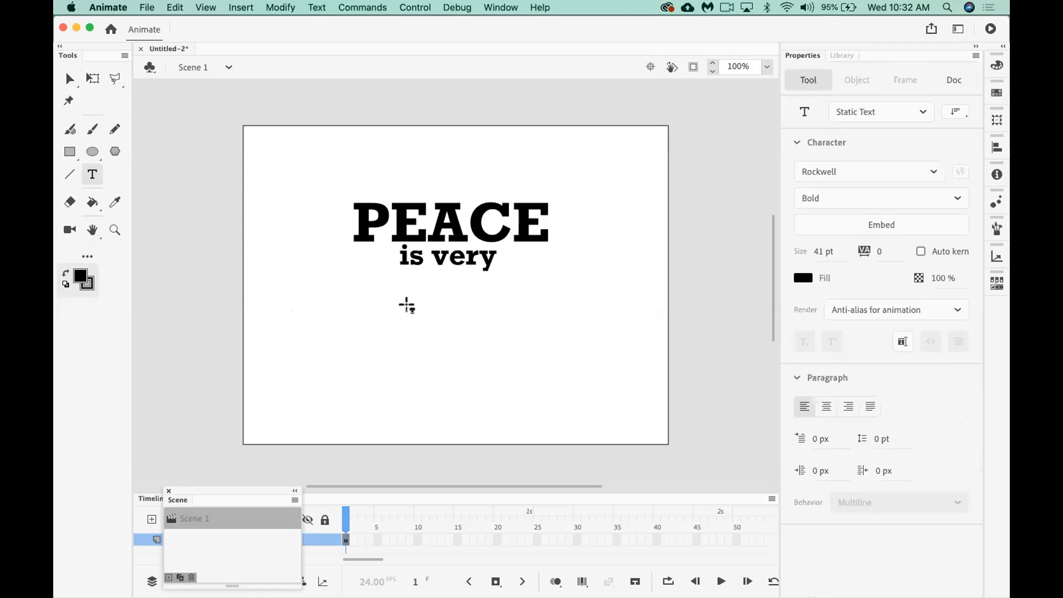
click(408, 300)
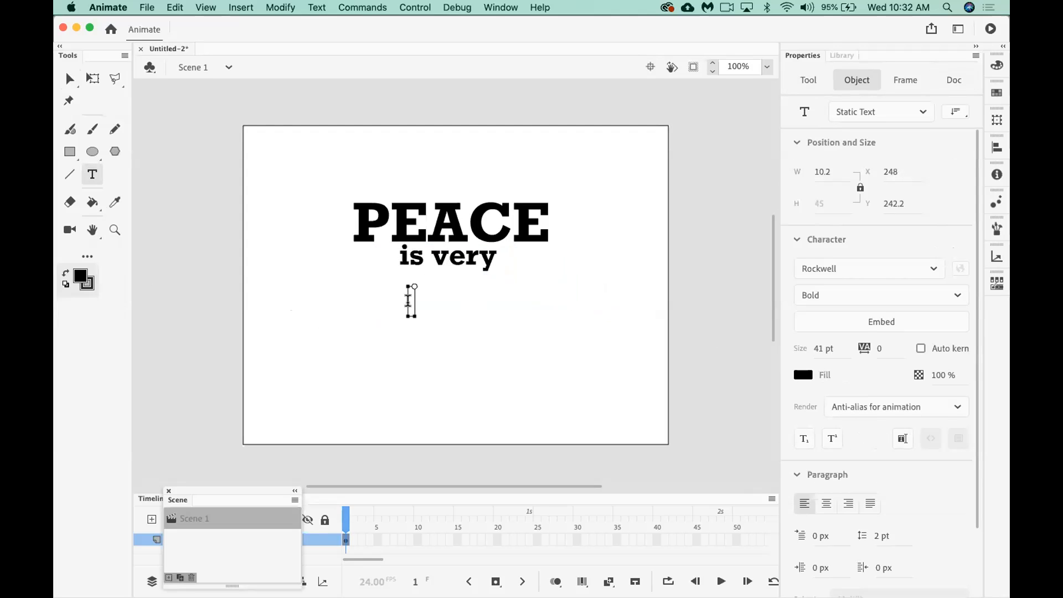
text(WONDER)
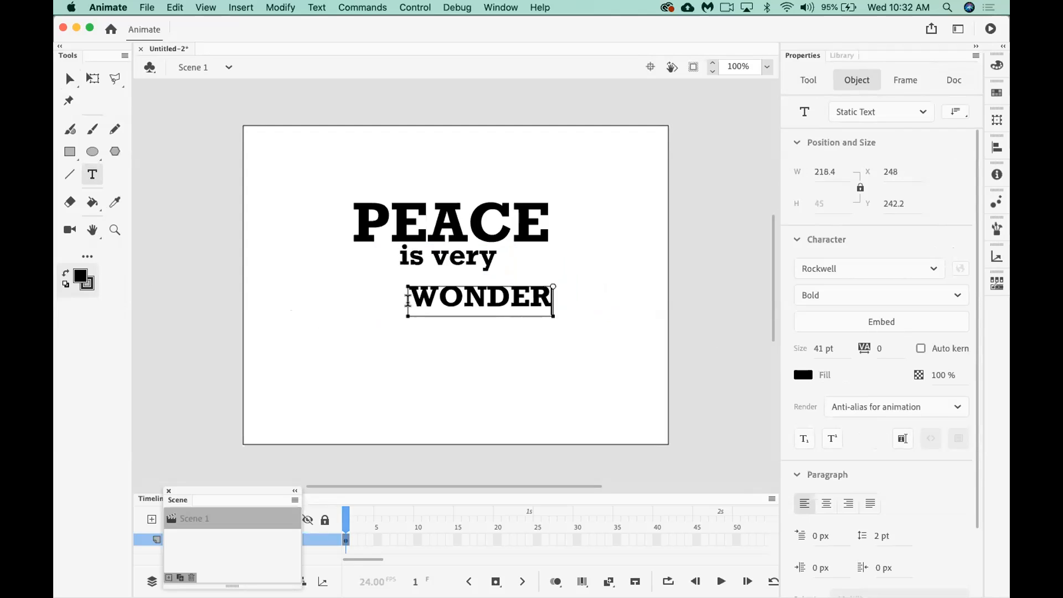
text(FUKL)
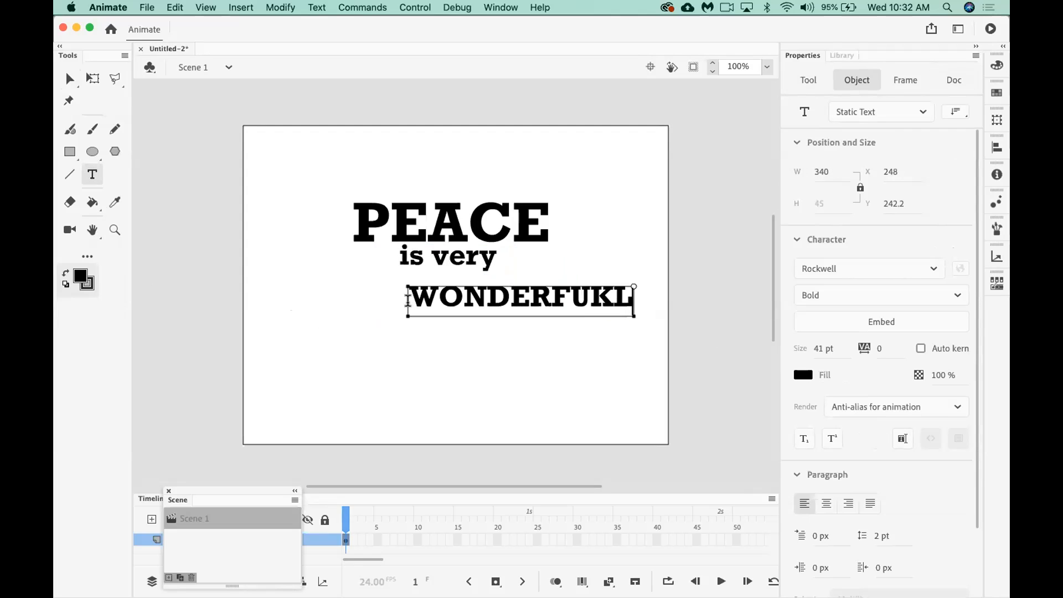
key(BackSpace)
key(BackSpace)
text(L)
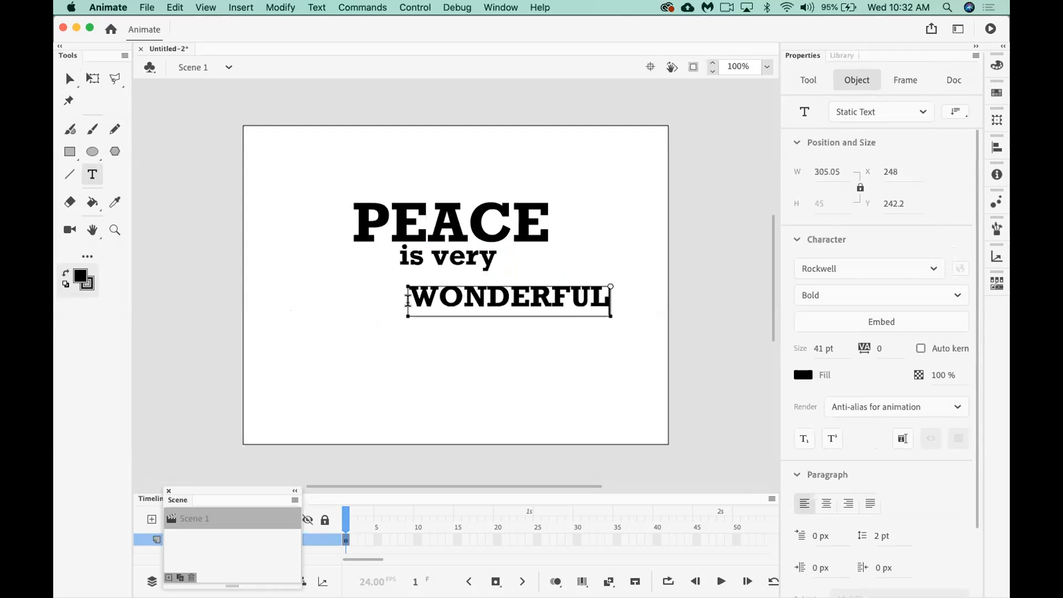
key(Escape)
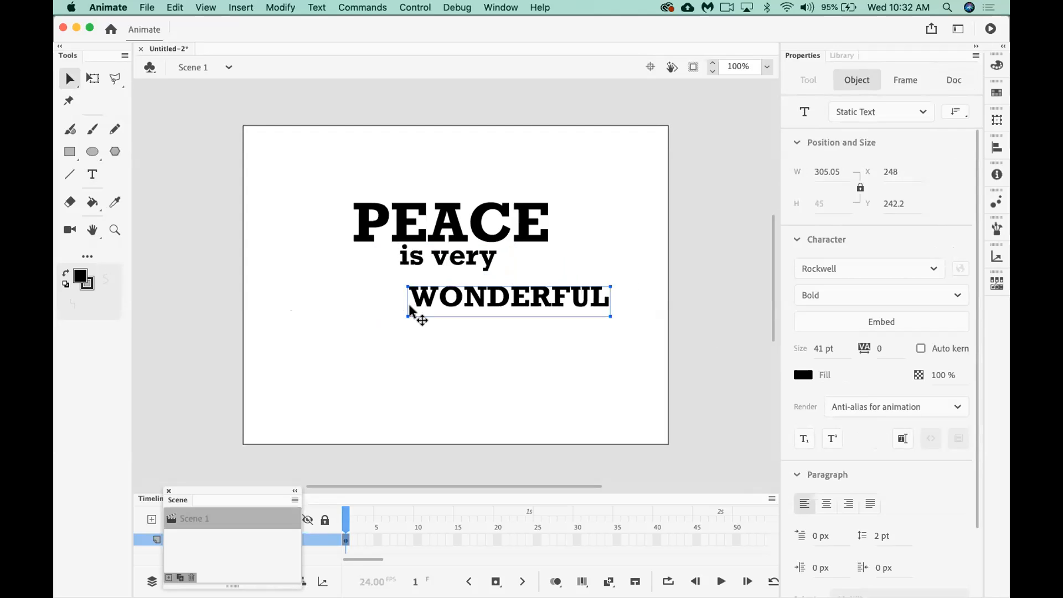
drag(502, 299, 443, 290)
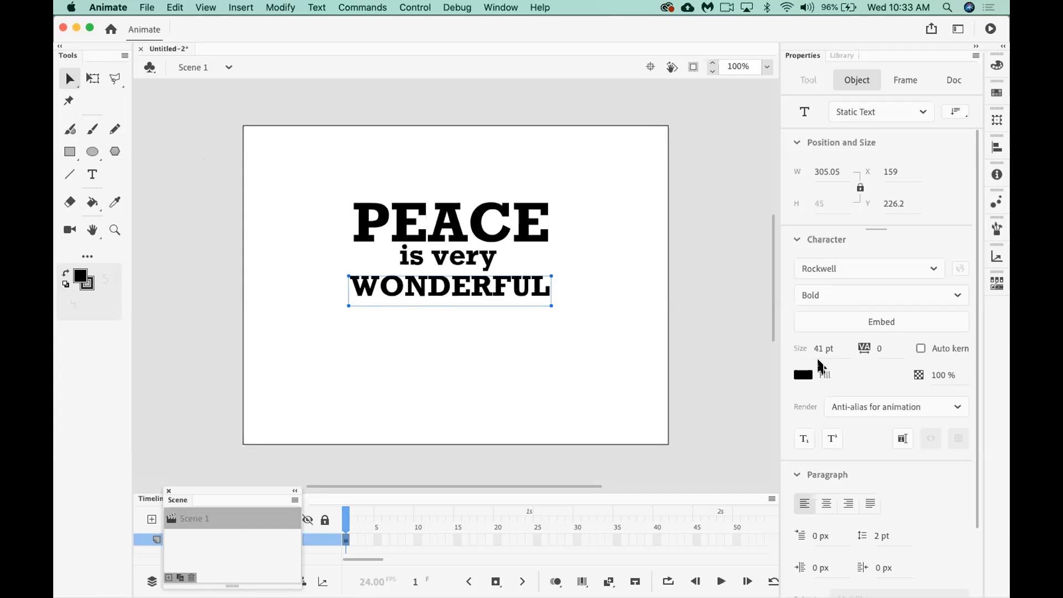
- Set the WONDERFUL text size to 76 pt and reposition the block under "is very" at about X 44, Y 227
drag(821, 350, 842, 347)
drag(623, 312, 605, 304)
click(571, 389)
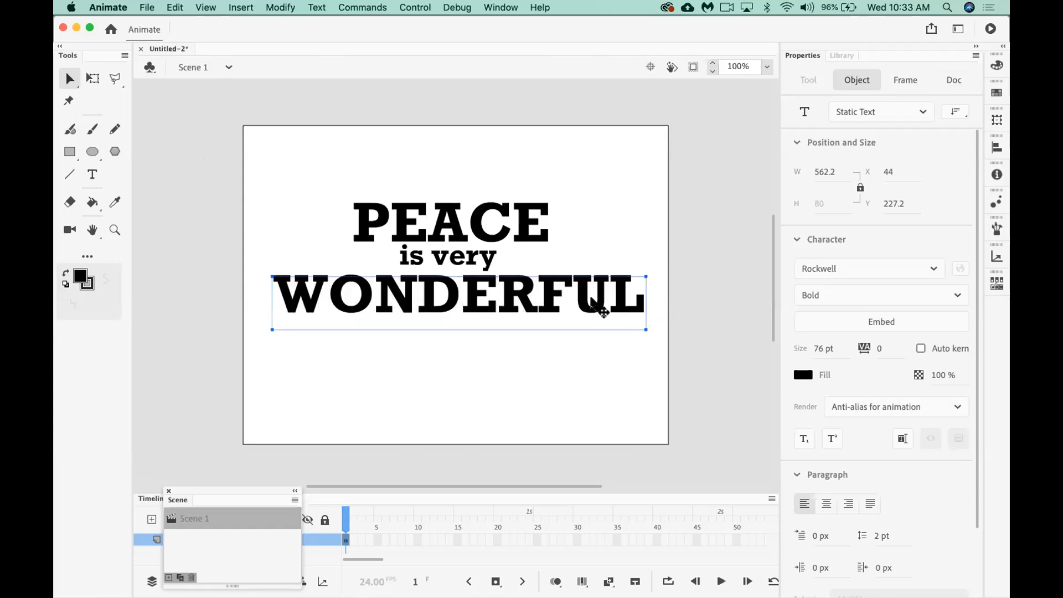
- Shift the PEACE text block slightly left to about X 154, Y 118
click(511, 227)
drag(510, 227, 505, 228)
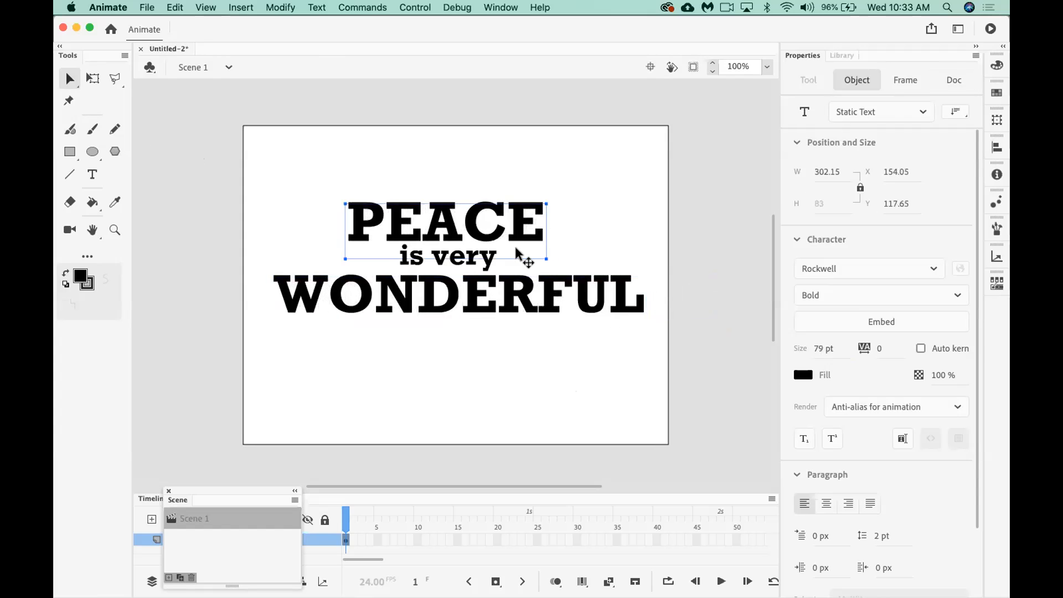
click(548, 358)
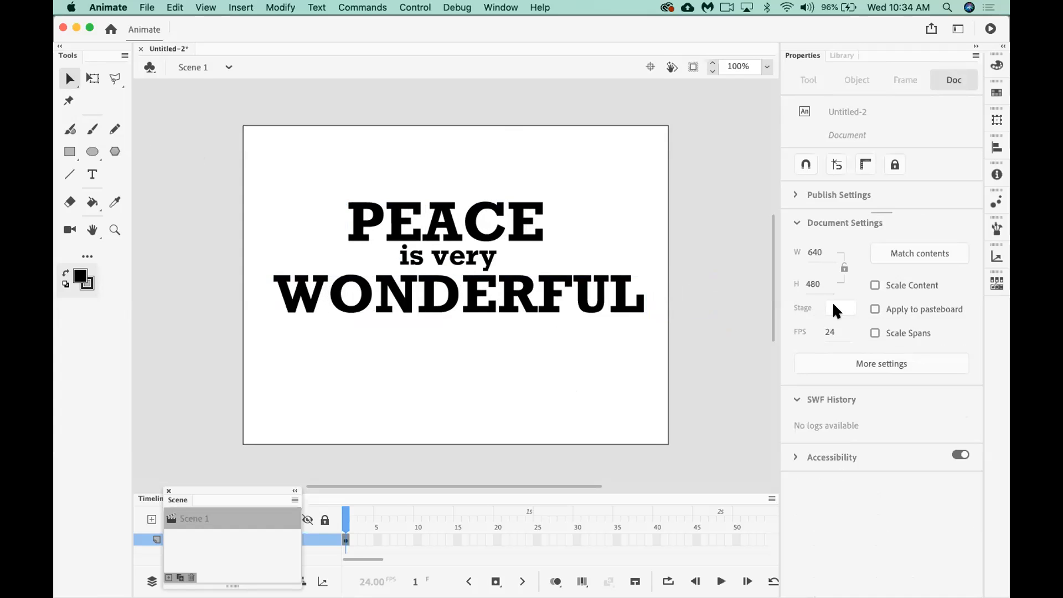
click(499, 314)
click(469, 259)
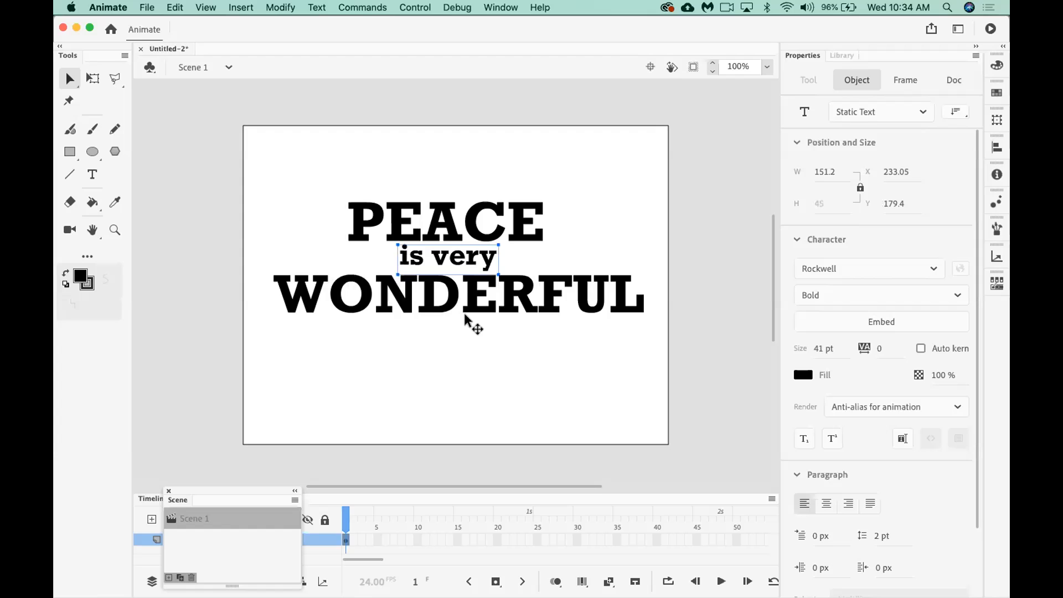
- Set the document's stage colour to light cyan #66FFFF
click(478, 371)
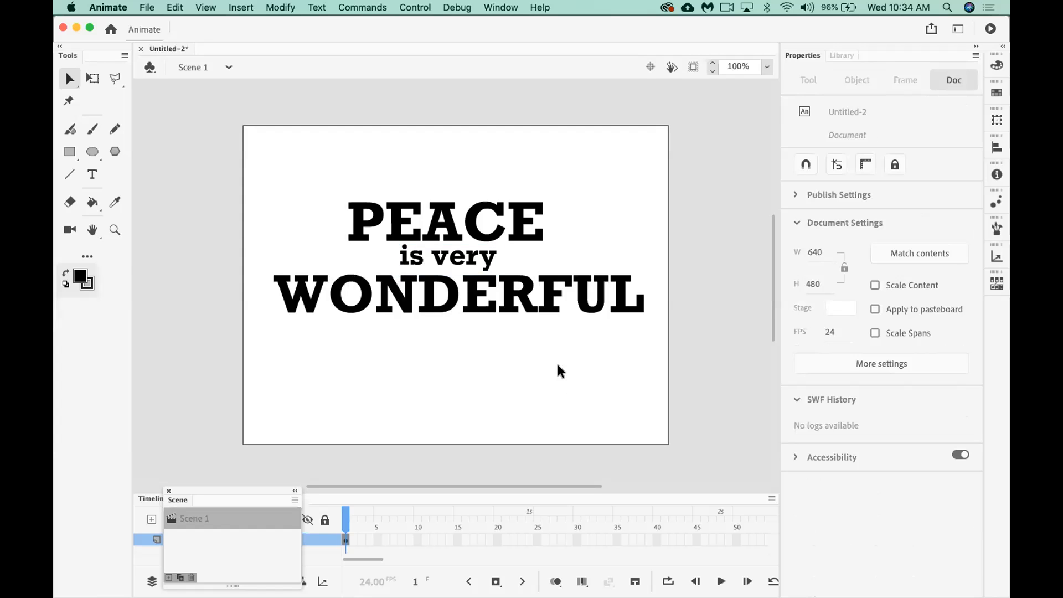
click(838, 305)
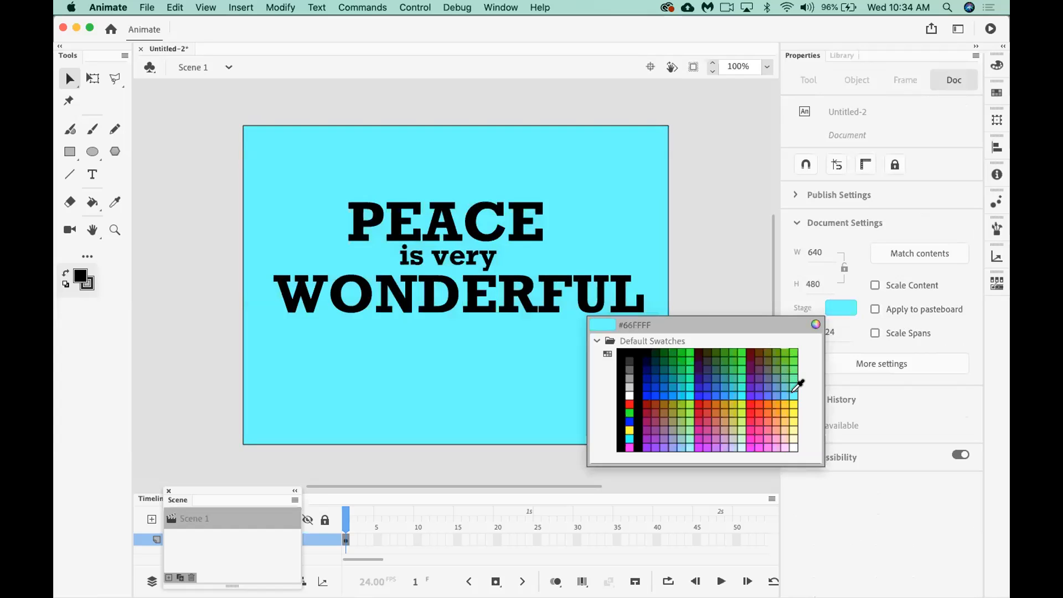
click(793, 390)
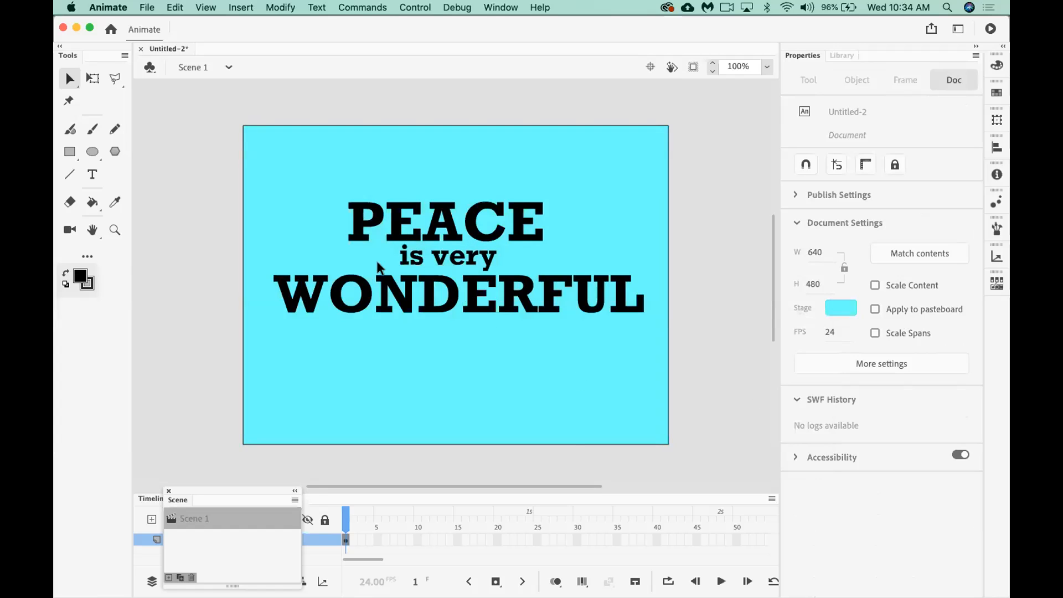
- Try yellow #FFFF33 as the fill colour of the PEACE text
click(452, 230)
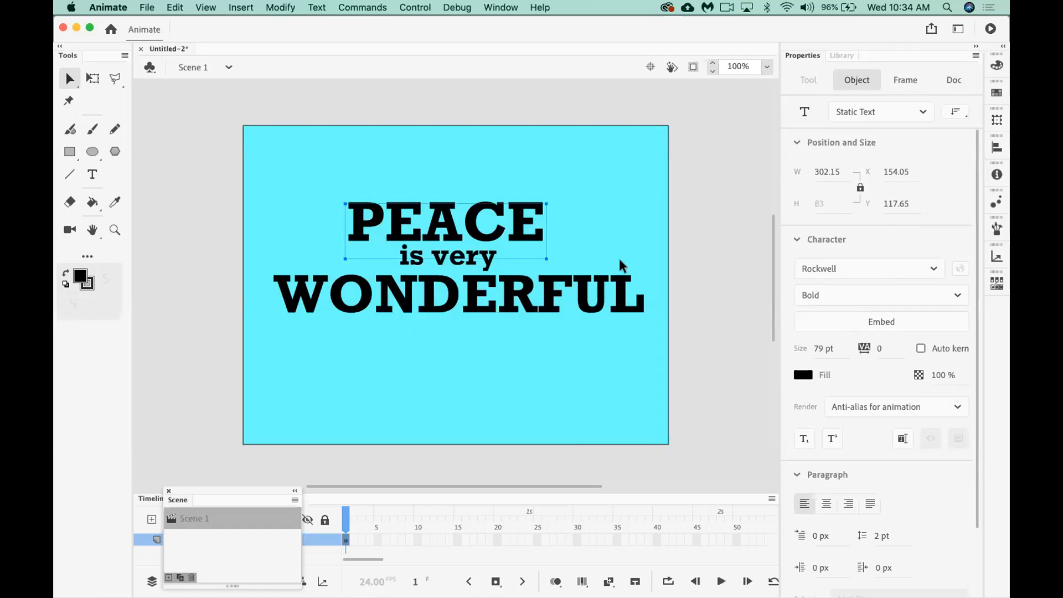
click(804, 375)
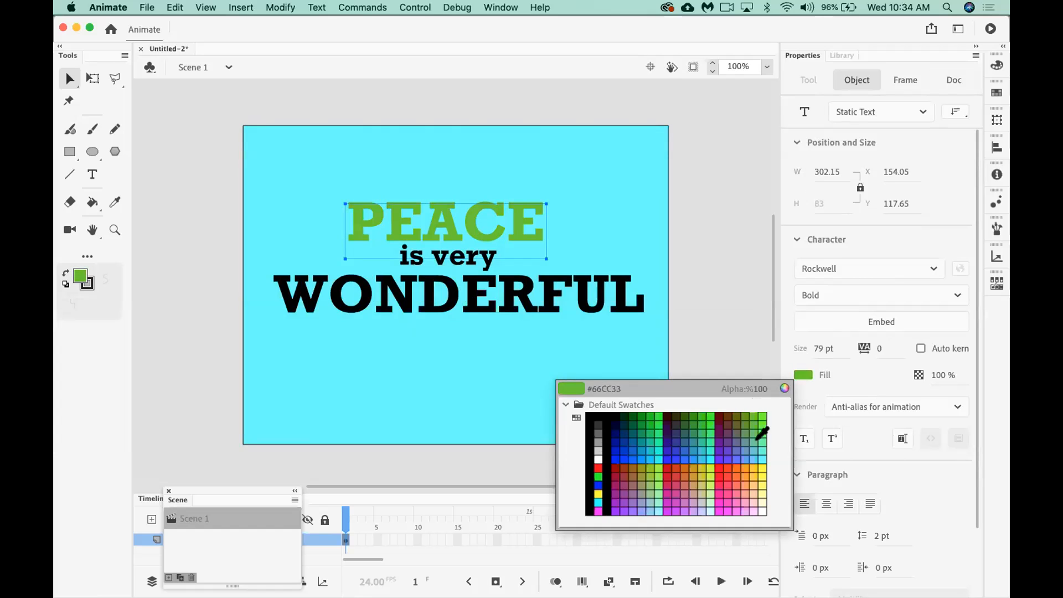
click(762, 473)
click(603, 372)
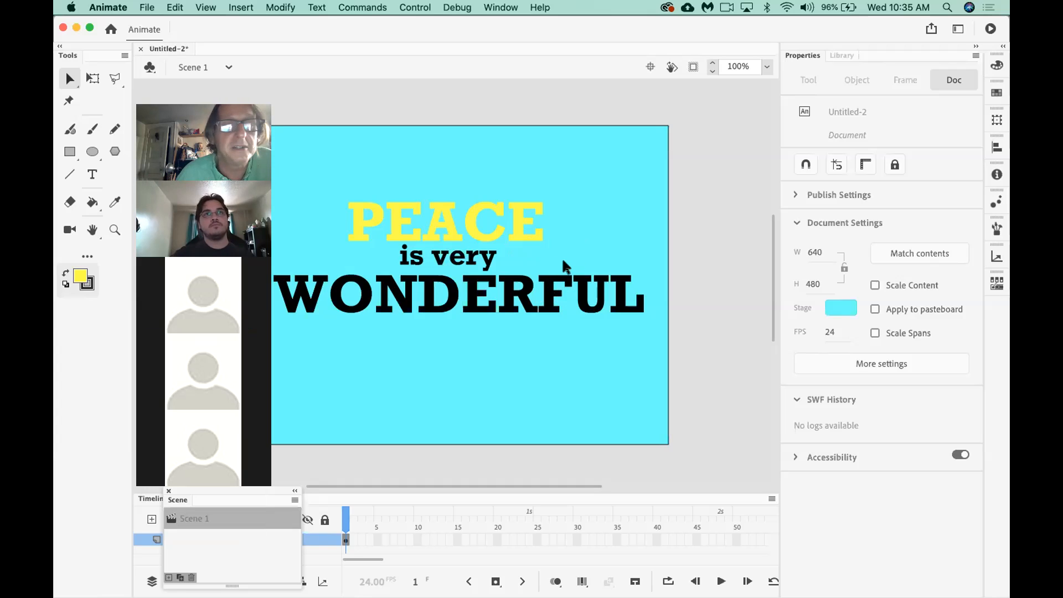
- Change the fill colour of the PEACE text to blue #0099FF
click(536, 234)
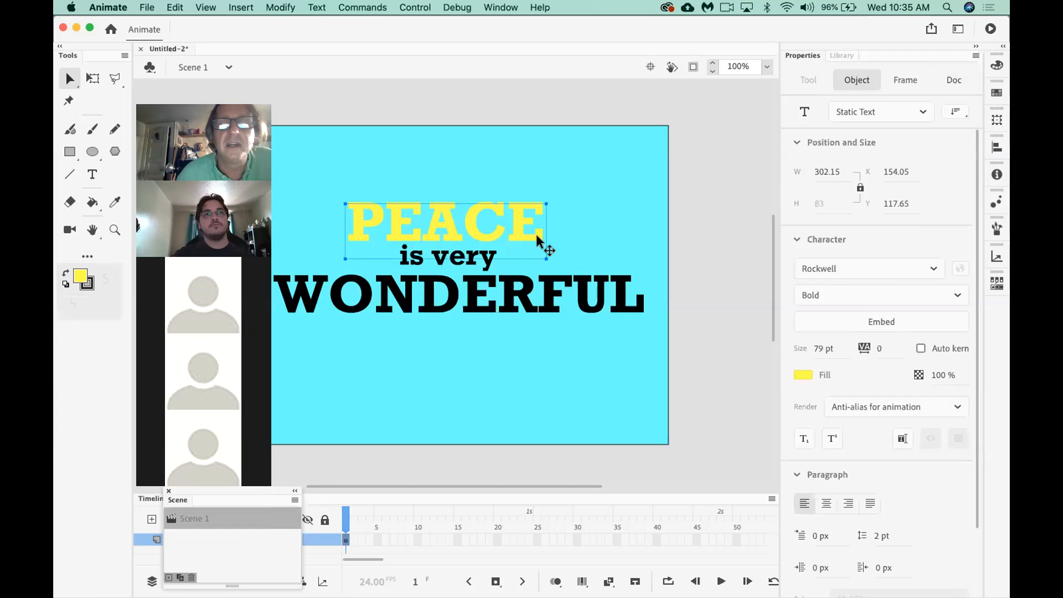
click(803, 375)
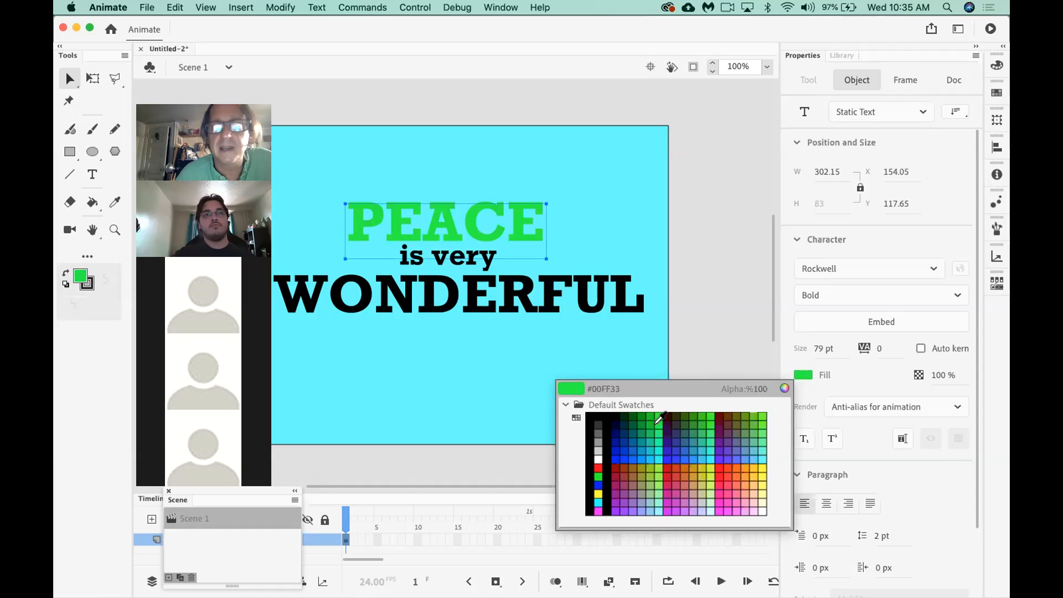
click(642, 454)
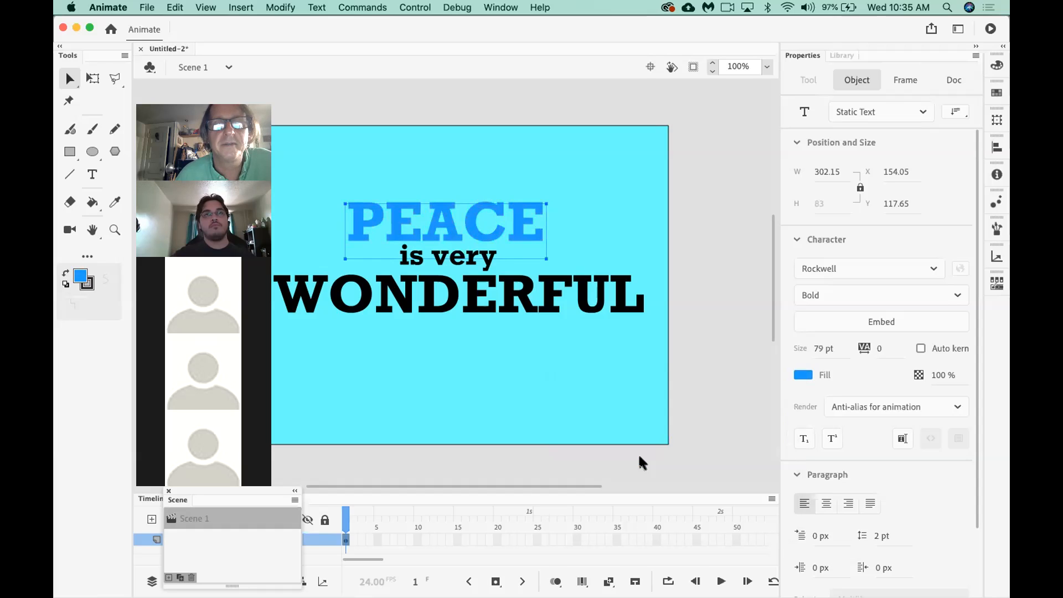
click(546, 396)
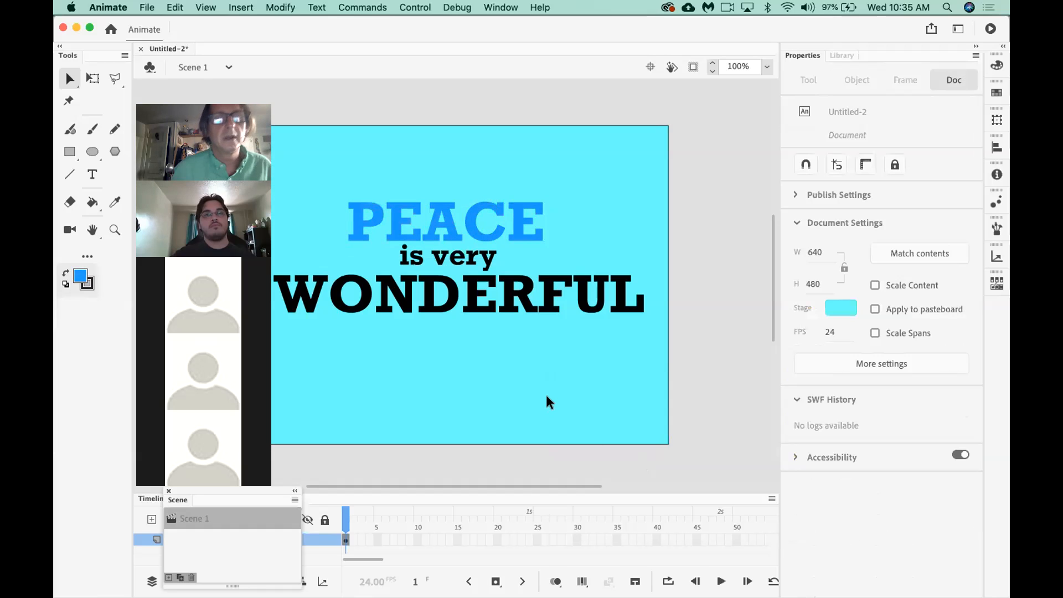
- Match the fill of the WONDERFUL text to PEACE by sampling its blue #0099FF directly from the stage
click(523, 302)
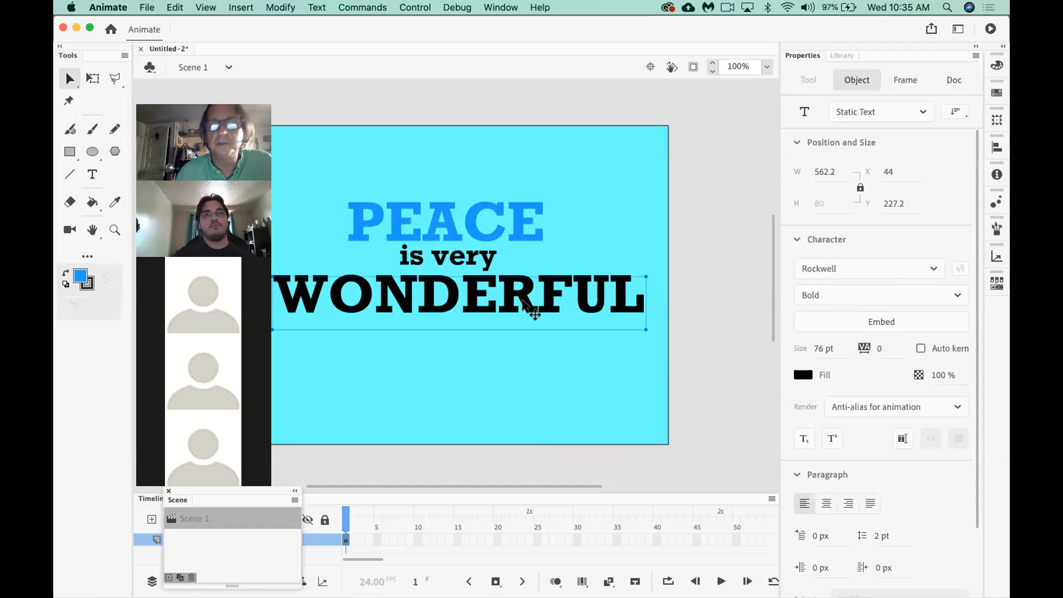
click(803, 376)
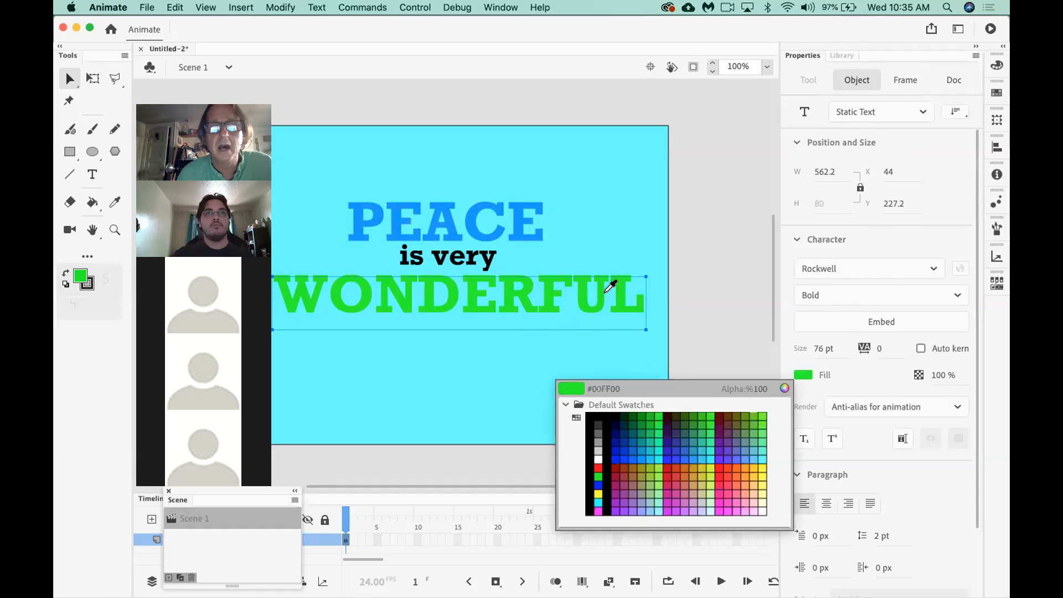
click(533, 232)
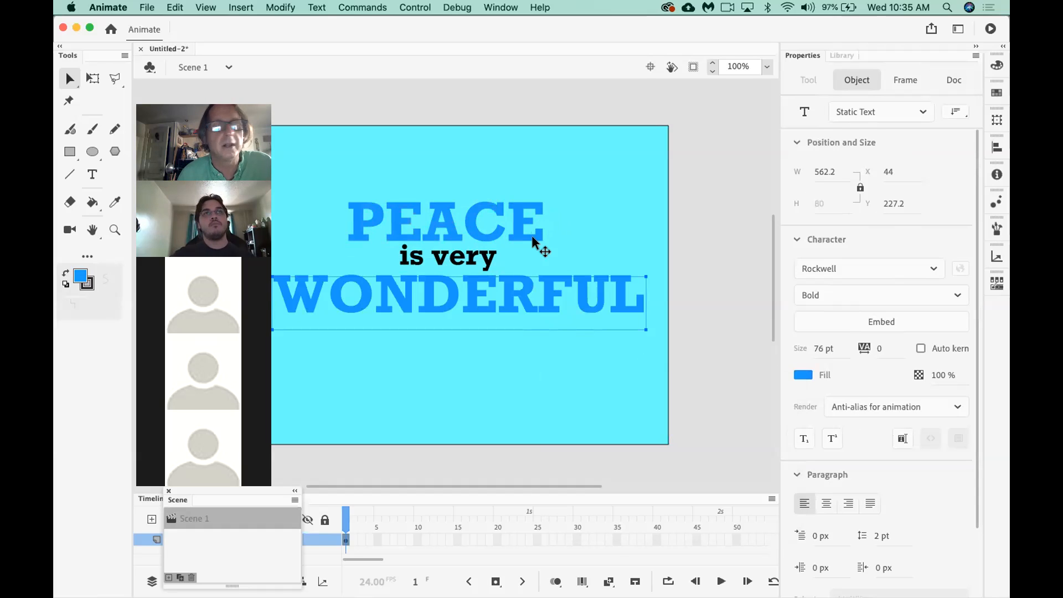
click(801, 375)
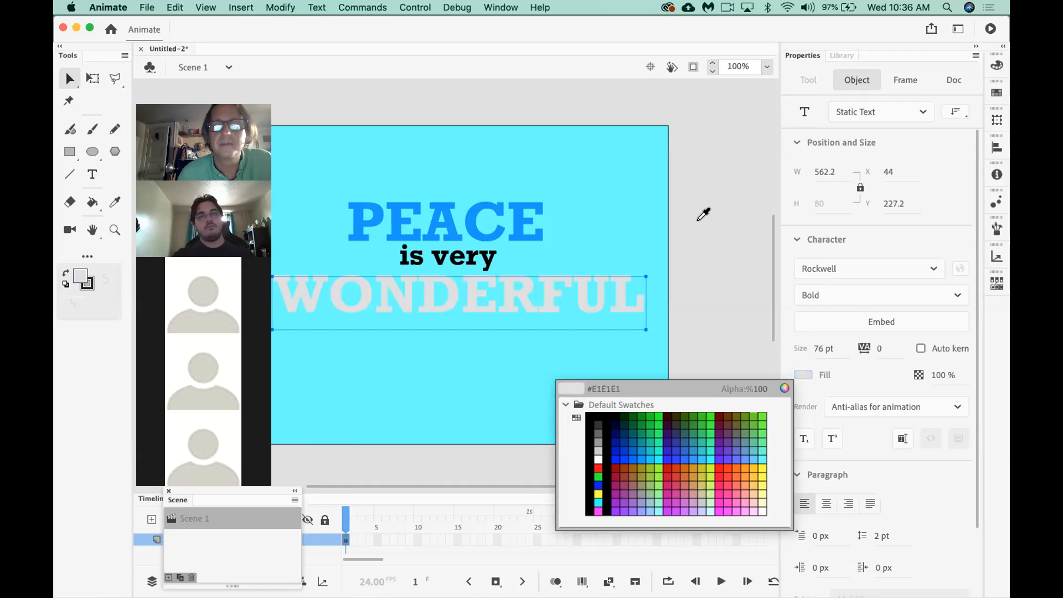
click(514, 217)
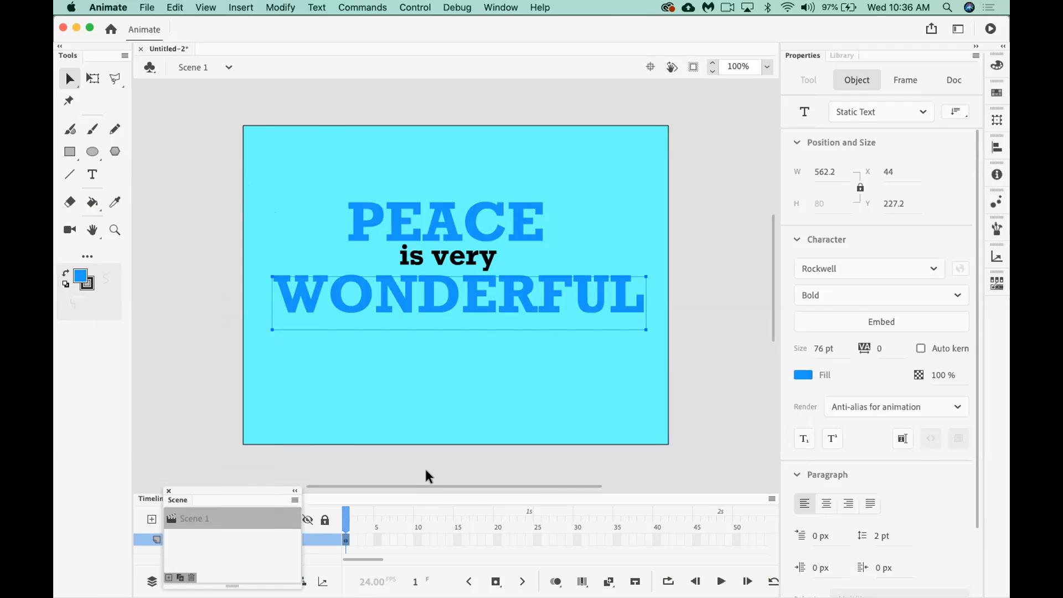
- Enlarge the Timeline area slightly and close the floating Scene panel covering the layer list
drag(427, 487, 419, 461)
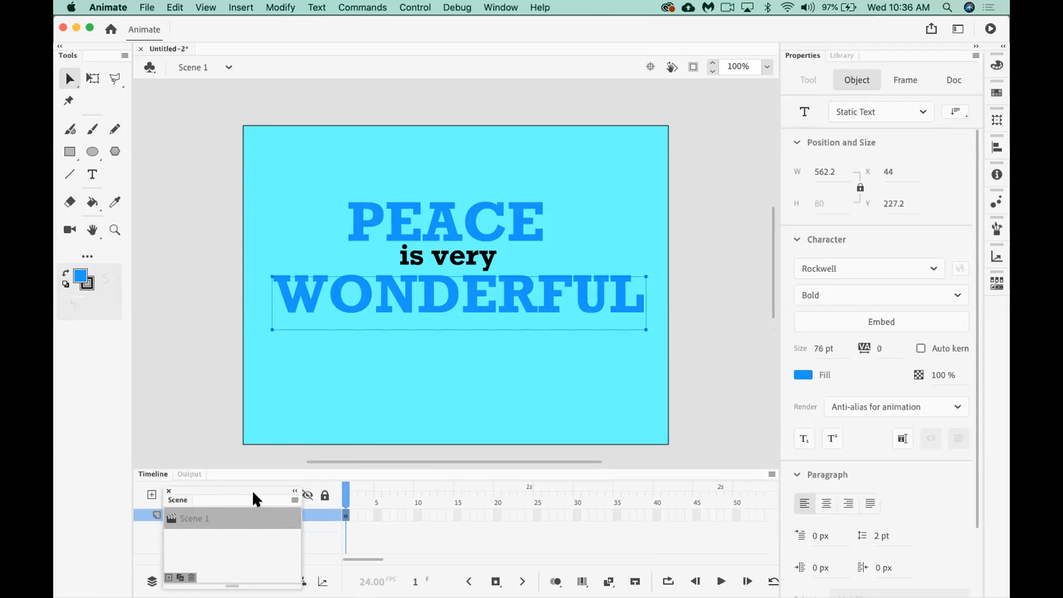
click(168, 490)
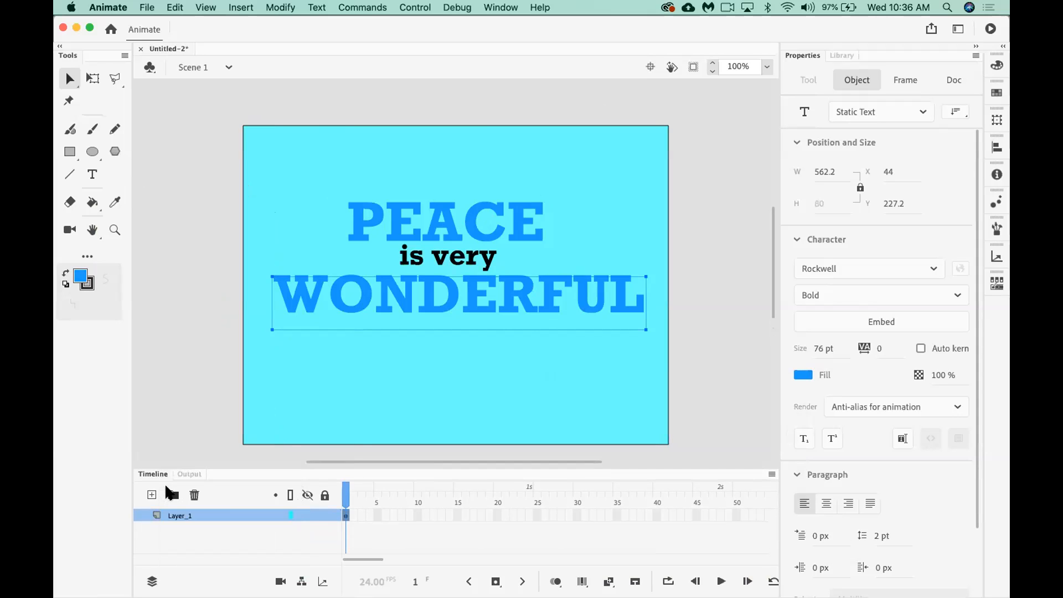
click(389, 440)
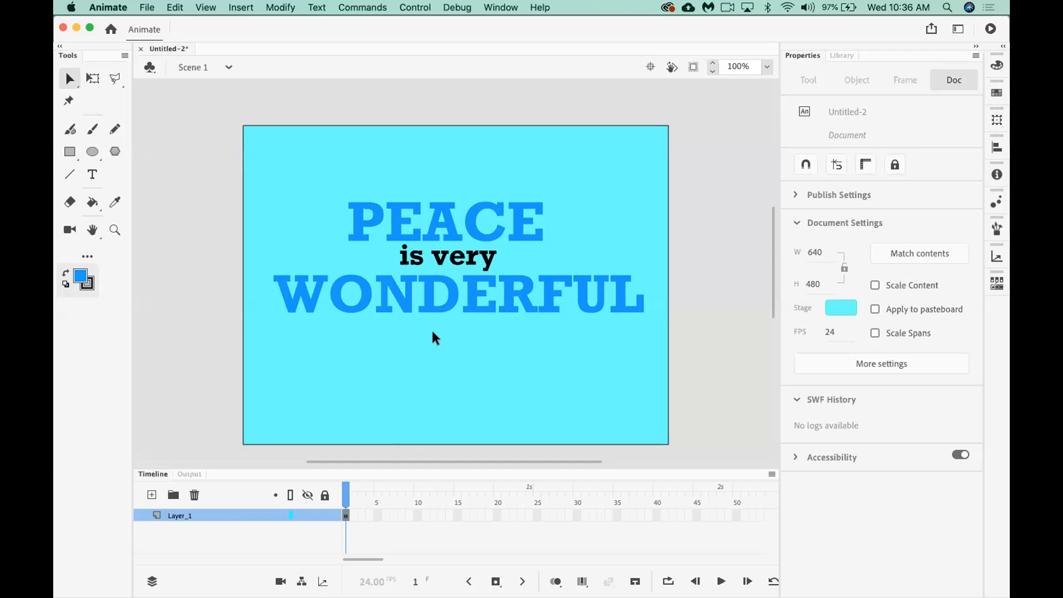
- Add a separate static text block with a dash and the quote author's full name below WONDERFUL at X 261, Y 309
click(92, 175)
click(416, 361)
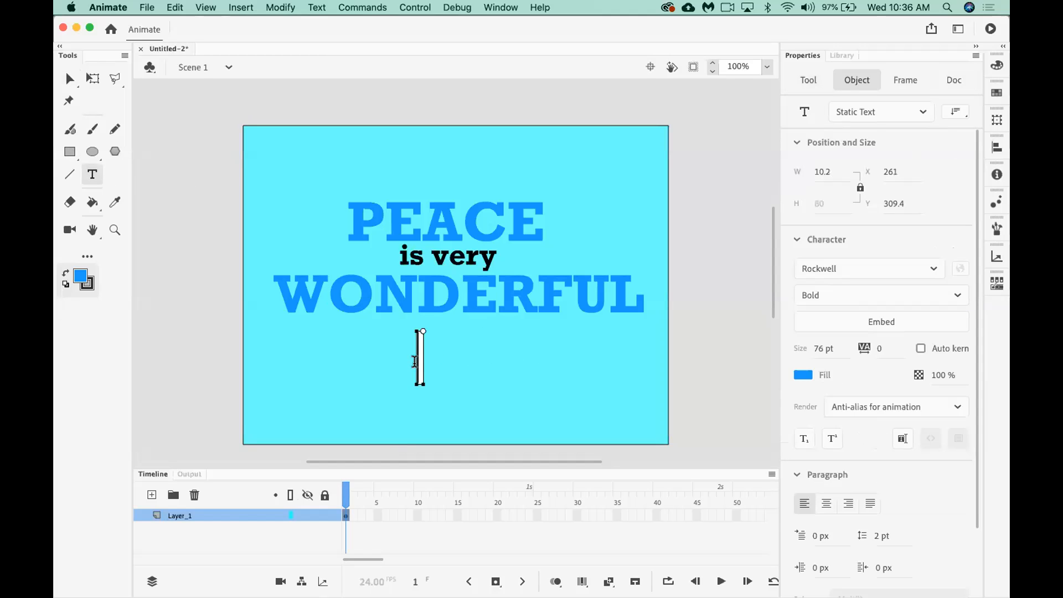
text(-)
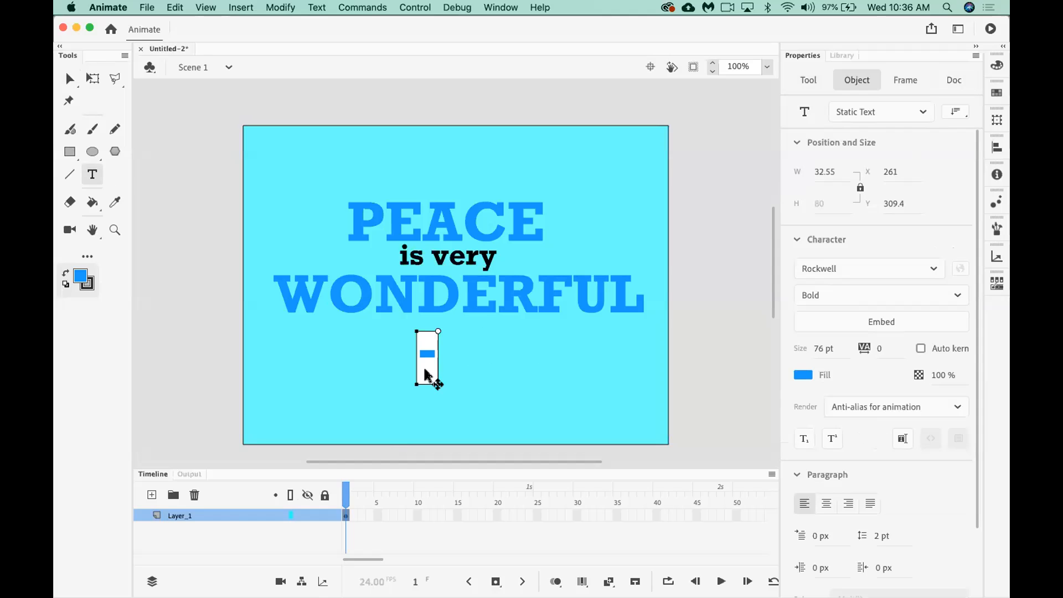
text( Joe)
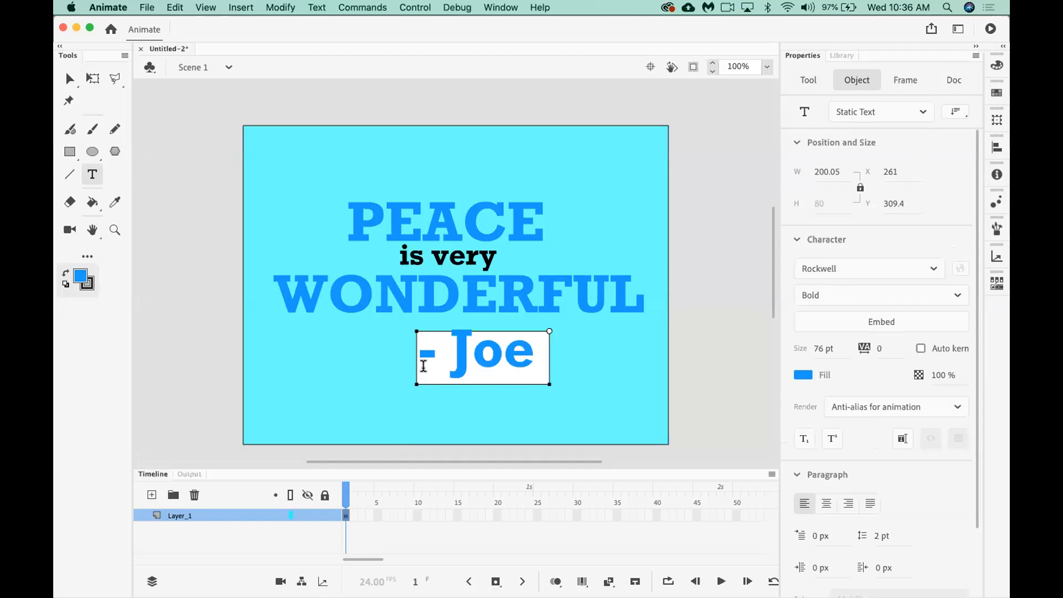
text( Smith)
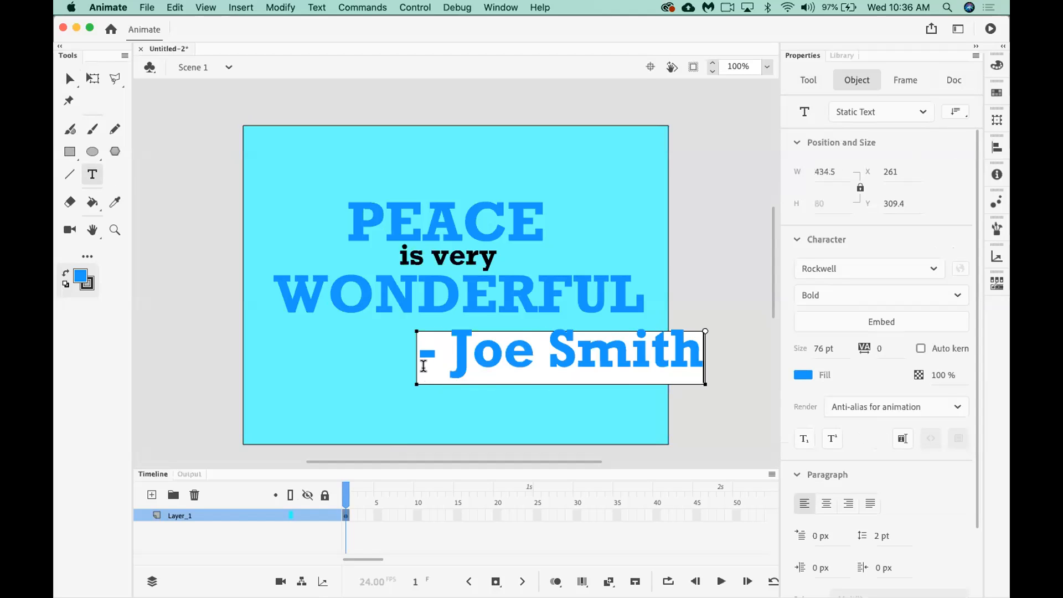
click(69, 78)
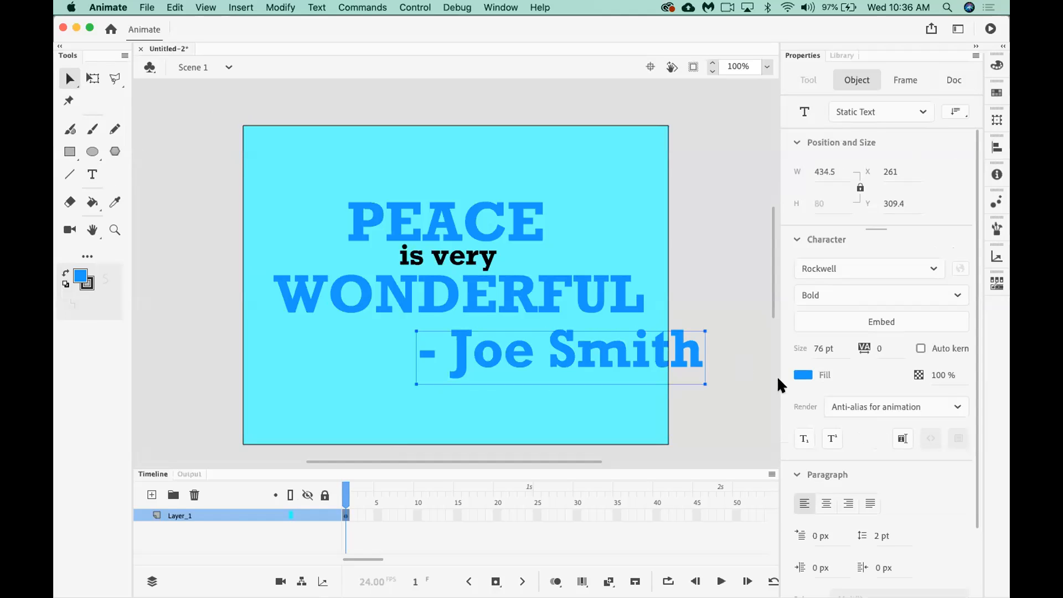
- Reduce the author line to 33 pt at about X 371, Y 328, and fill it with white #FFFFFF
drag(827, 349, 604, 350)
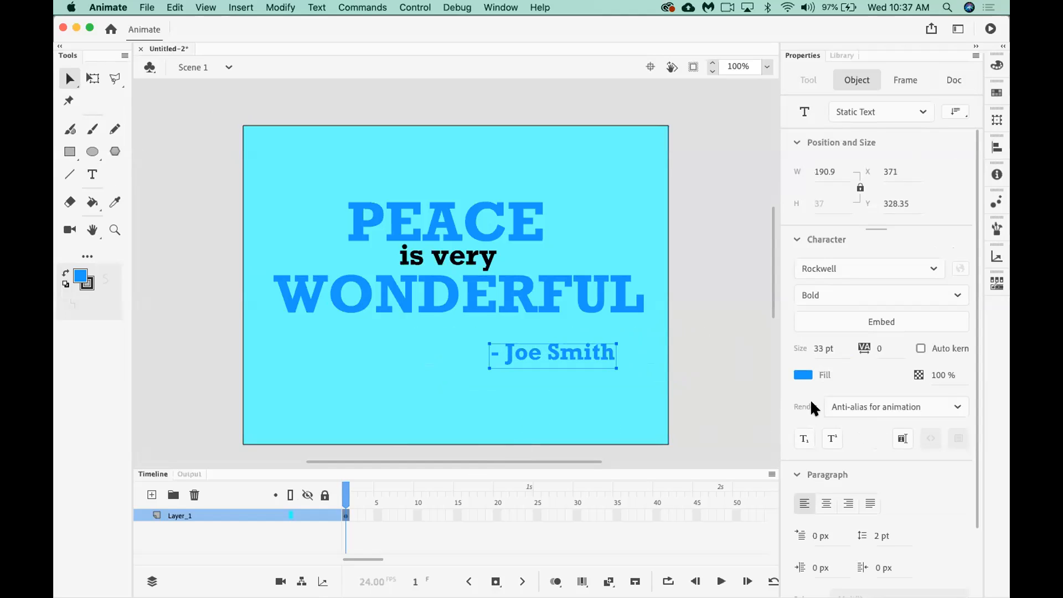
click(802, 375)
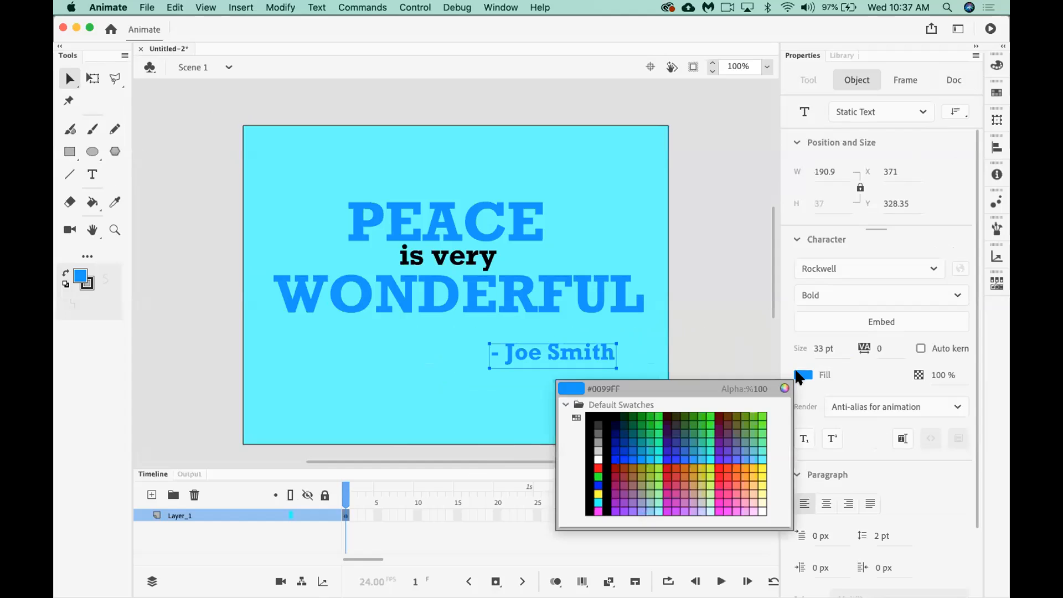
click(598, 459)
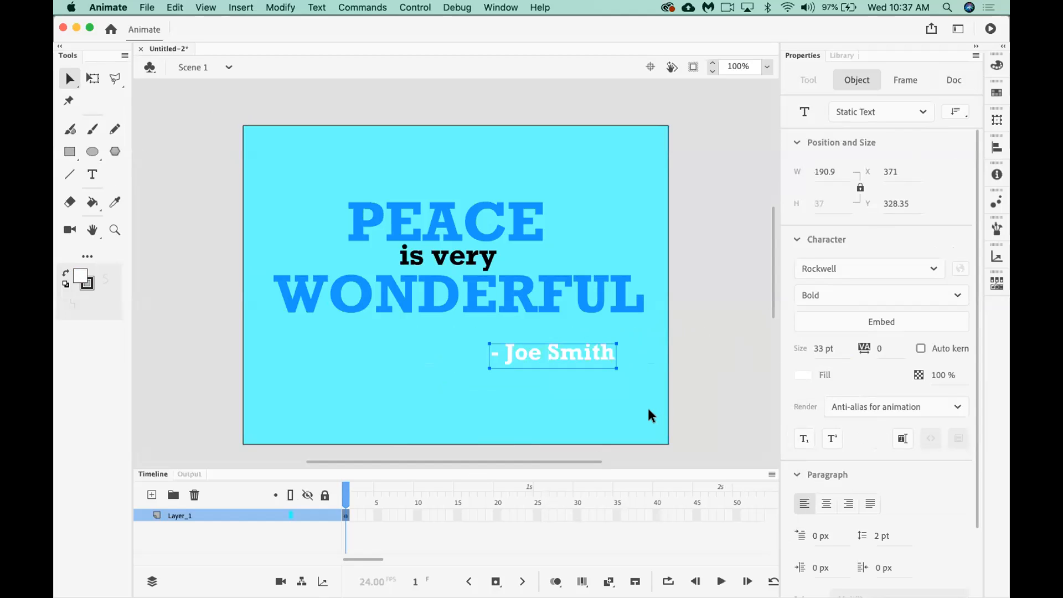
click(648, 410)
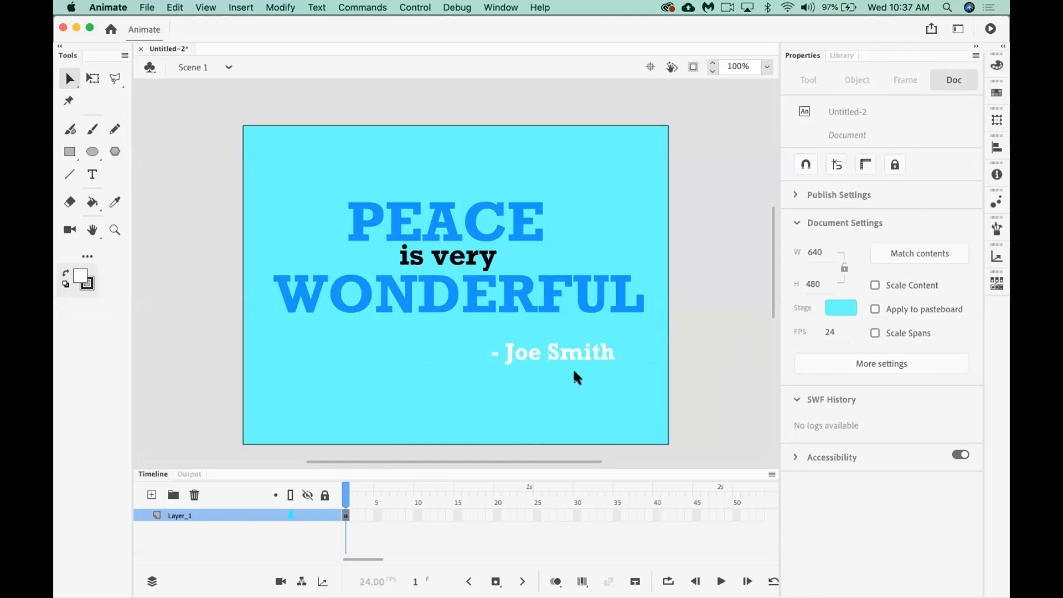
- Move PEACE, "is very" and WONDERFUL down together by 8 px, to about Y 126, closer to the author line
drag(344, 167, 521, 324)
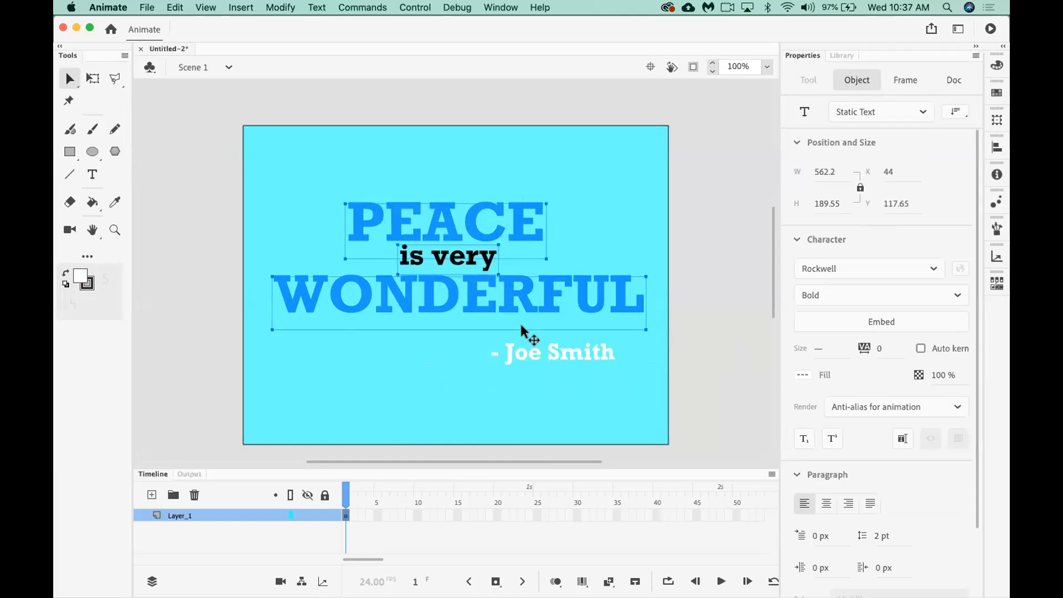
key(Down)
key(Down)
key(Down)
key(Down)
key(Down)
key(Down)
key(Down)
key(Down)
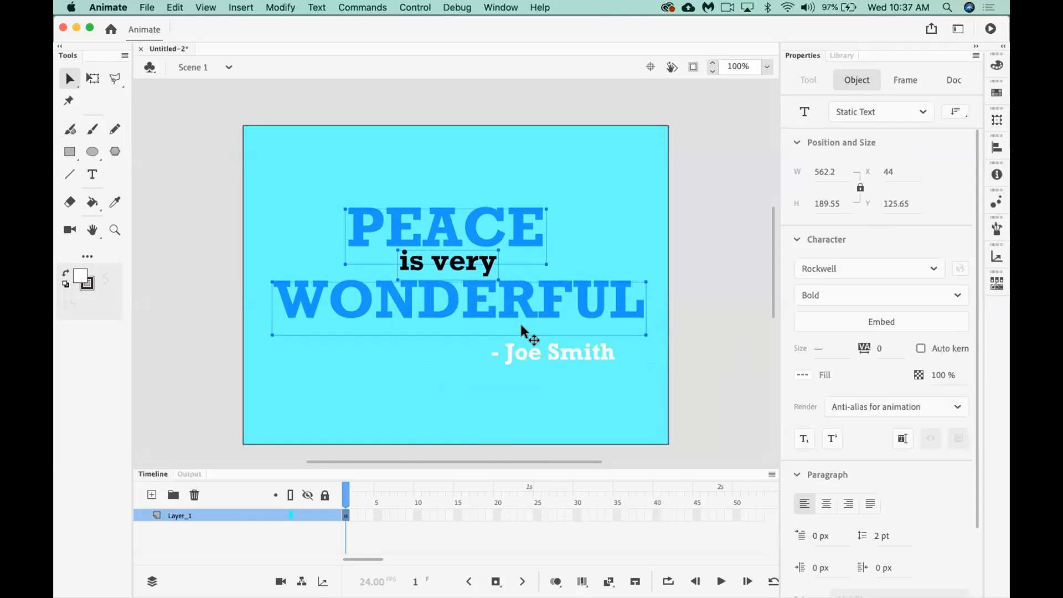
click(708, 331)
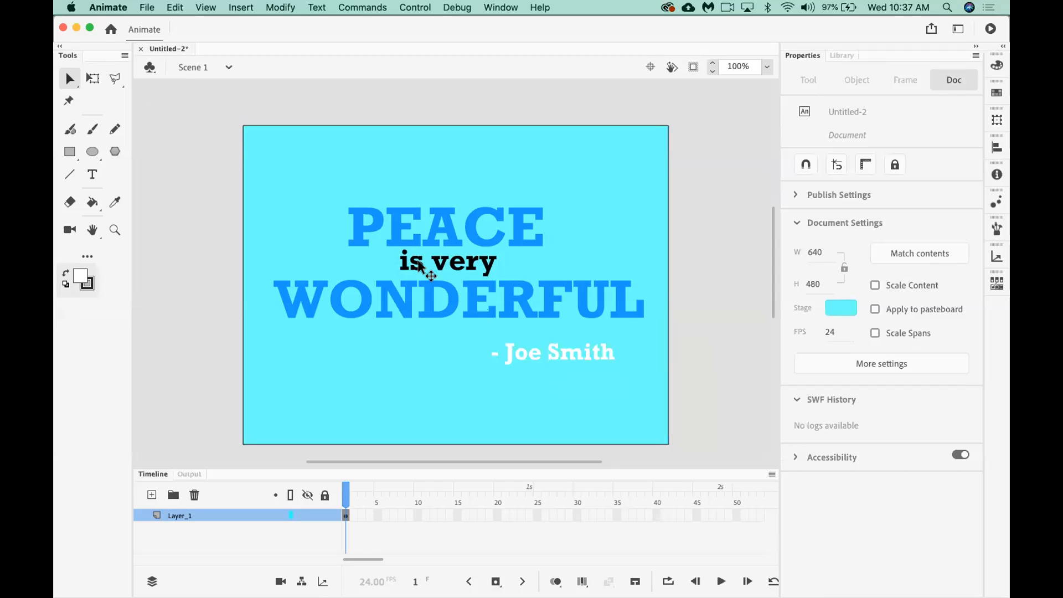
click(398, 234)
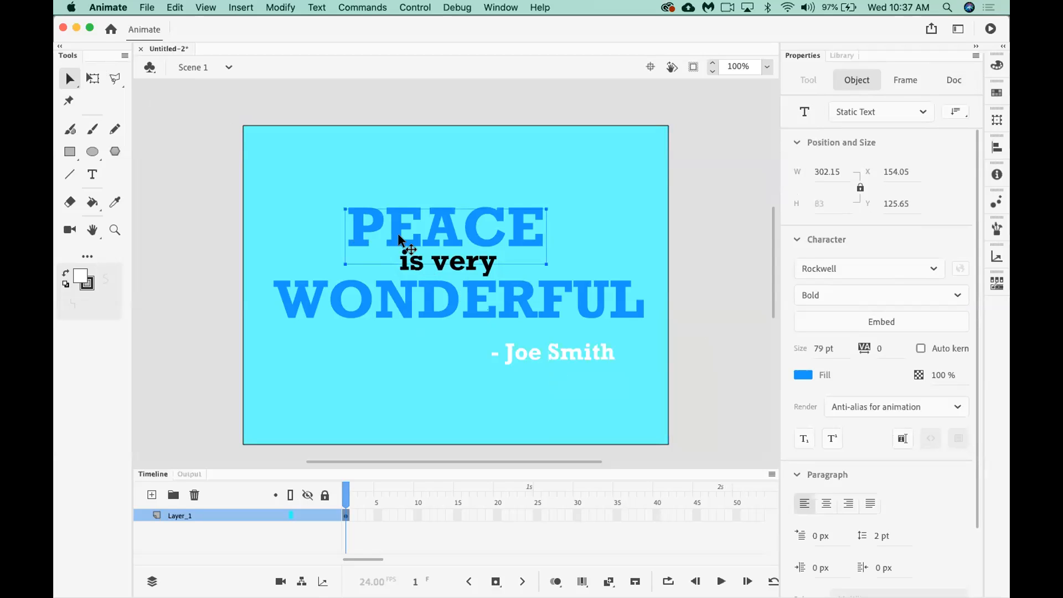
right_click(397, 234)
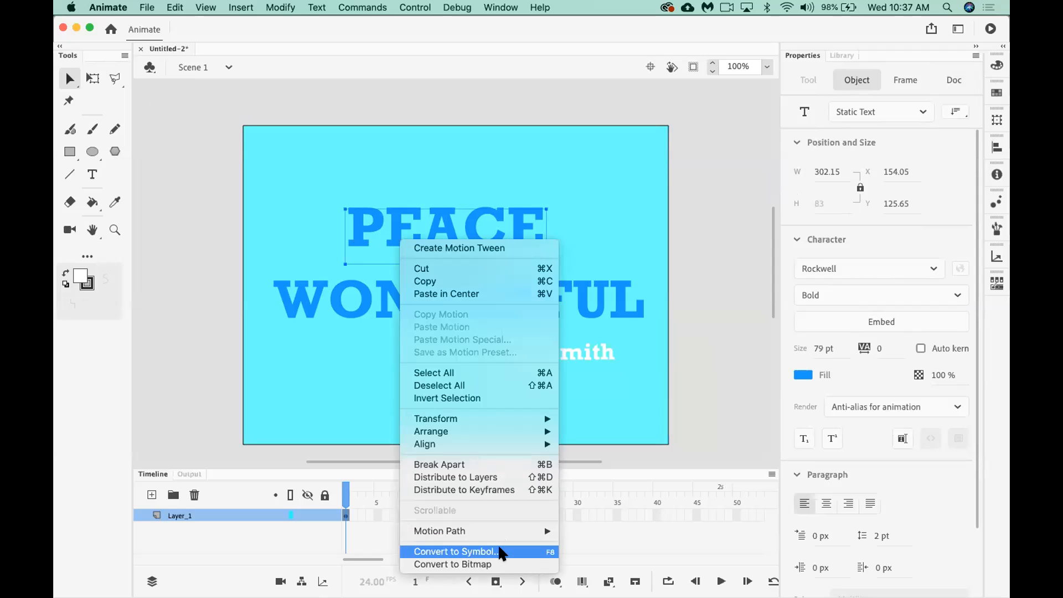
key(Escape)
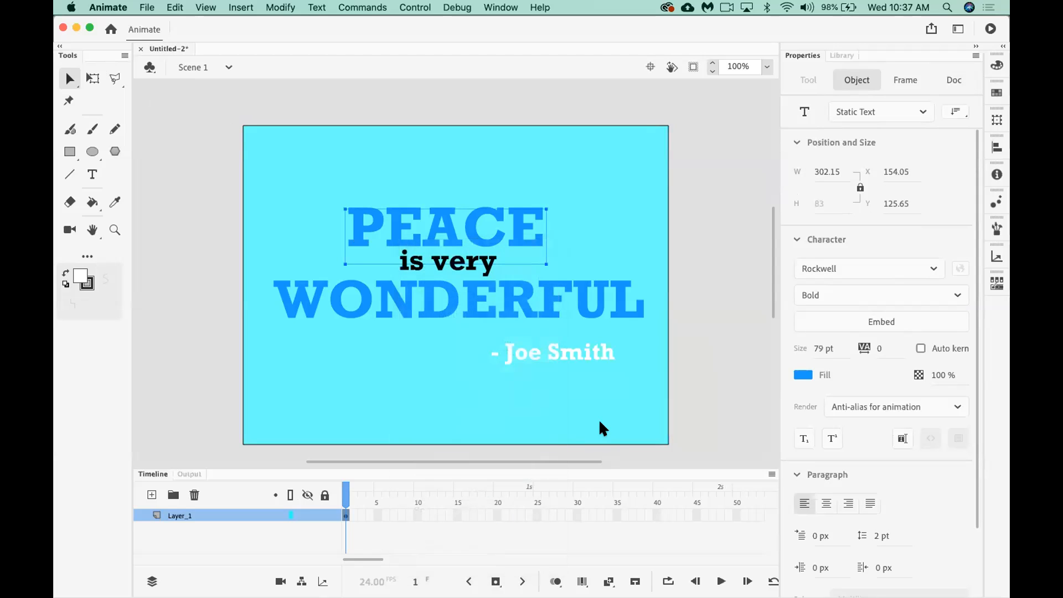
click(602, 169)
- Convert the PEACE text block into a Graphic symbol named "PEACE"
click(520, 231)
right_click(520, 230)
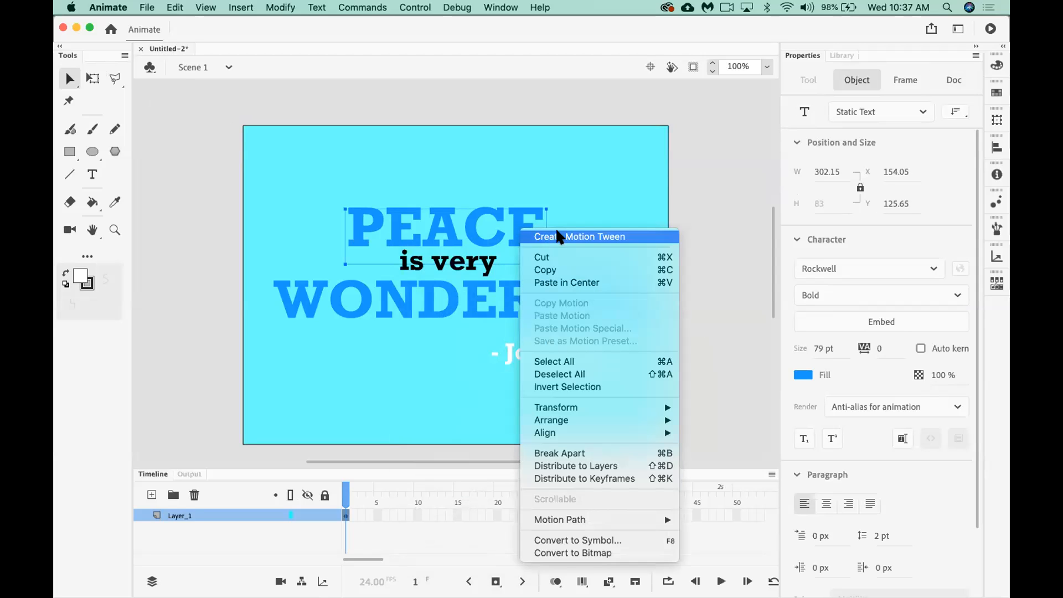
click(601, 540)
drag(360, 172, 509, 111)
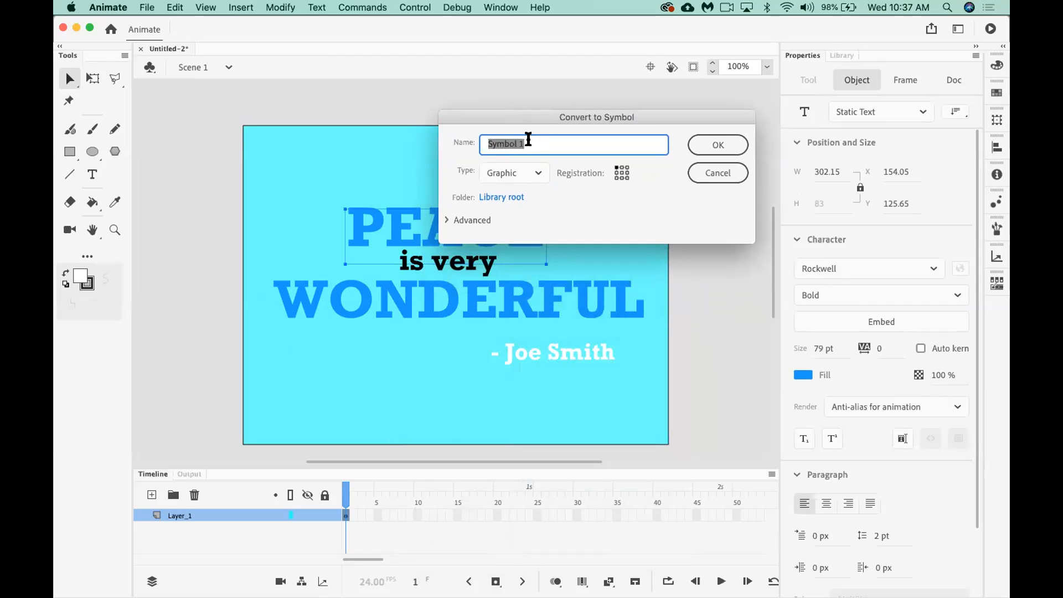
text(PEACE)
click(718, 145)
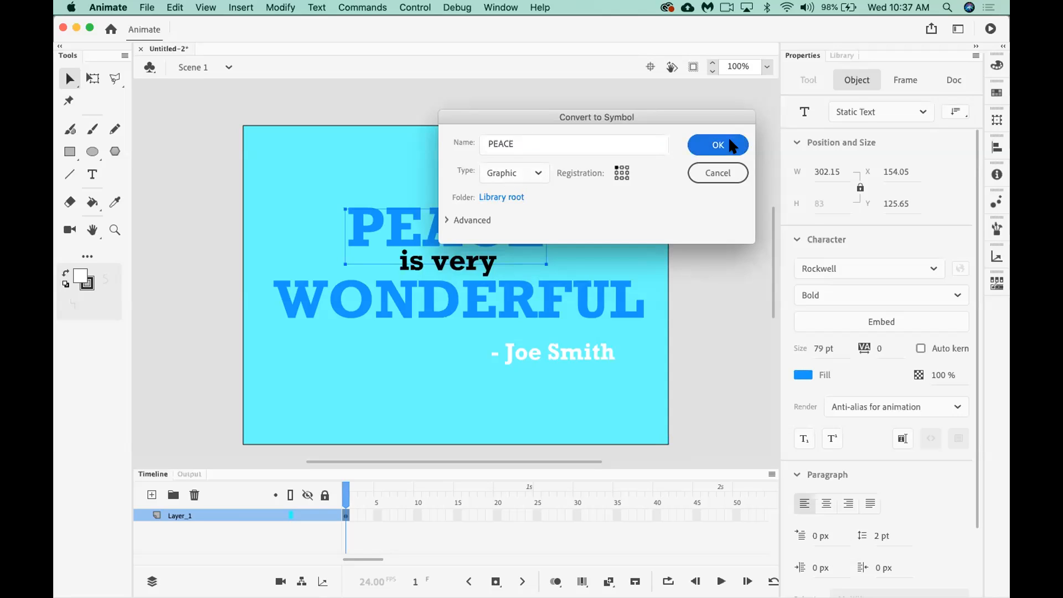
- Try moving the PEACE symbol up to about X 163, Y 43, and undo the move
click(455, 267)
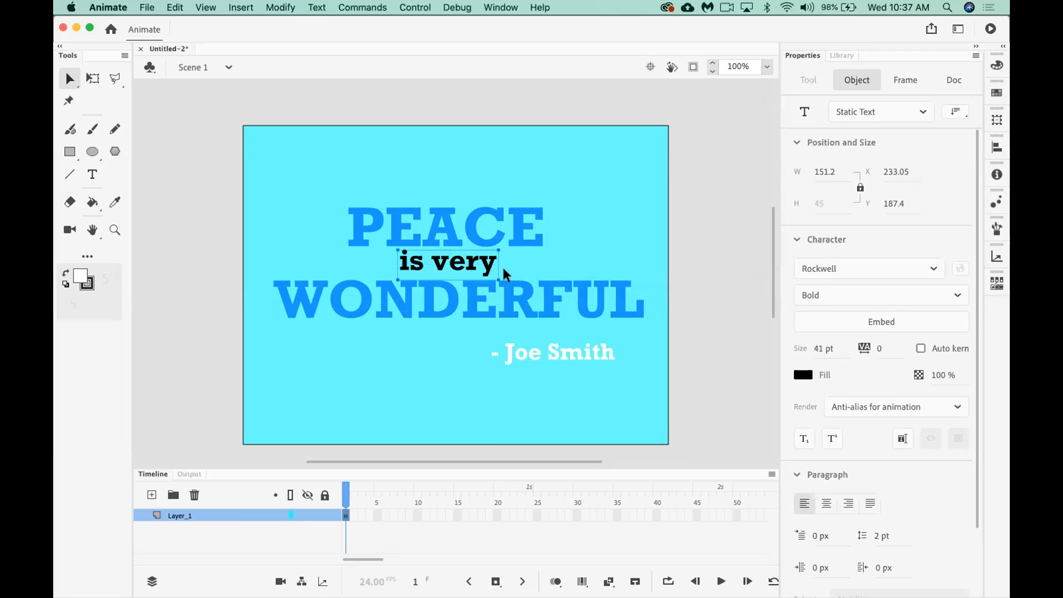
click(437, 366)
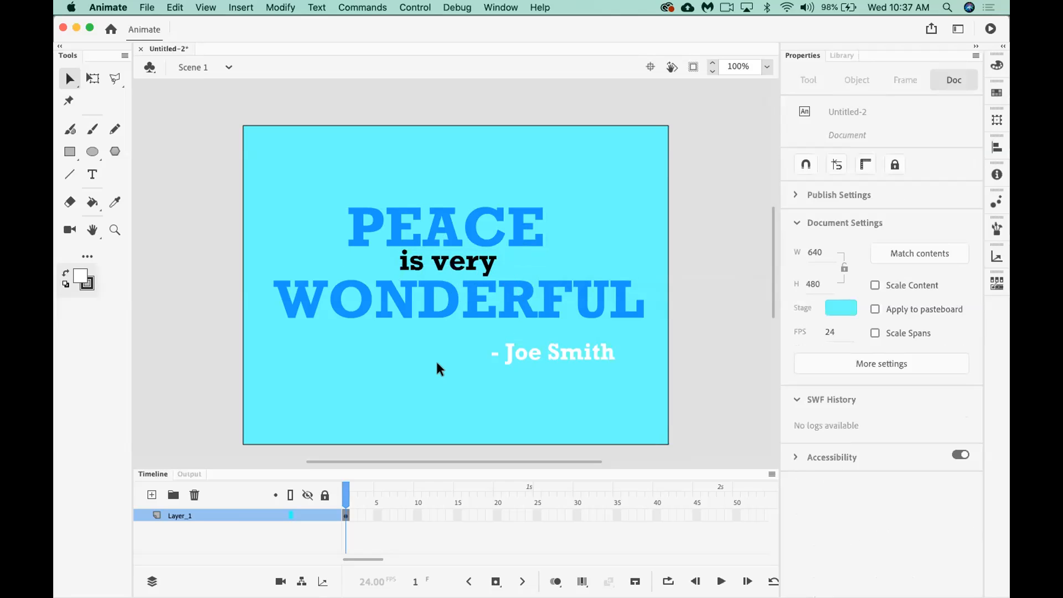
drag(446, 233, 449, 177)
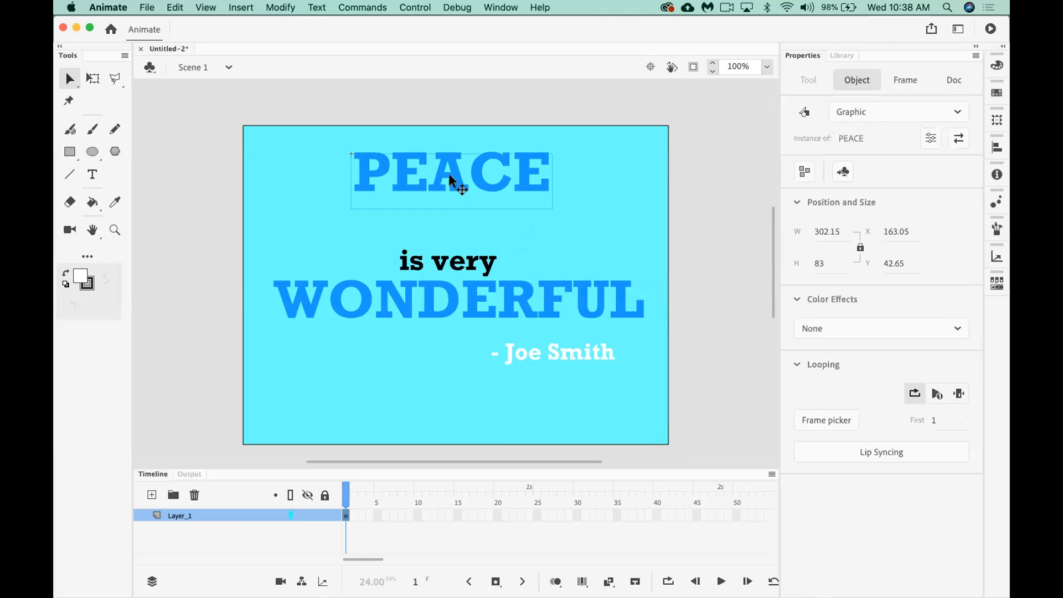
key(super+z)
click(448, 388)
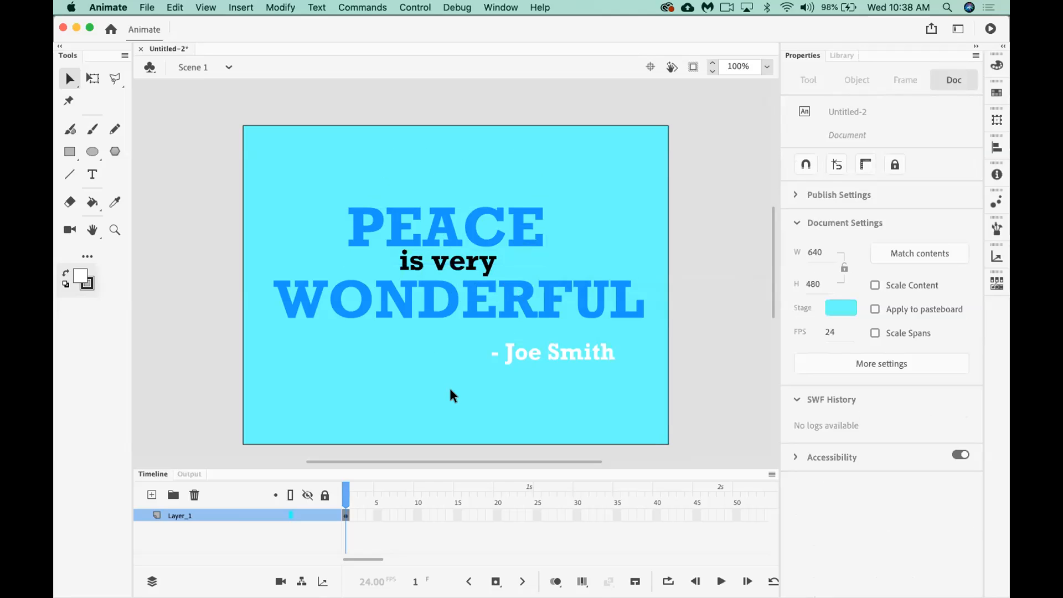
- Convert the black middle text block into a Graphic symbol named "is very"
click(484, 272)
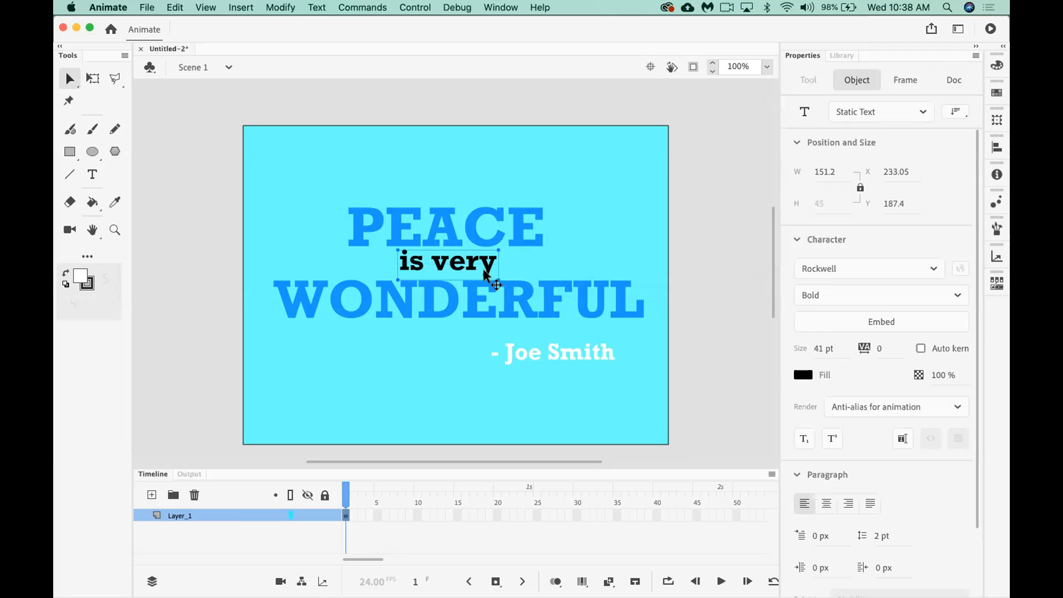
right_click(491, 275)
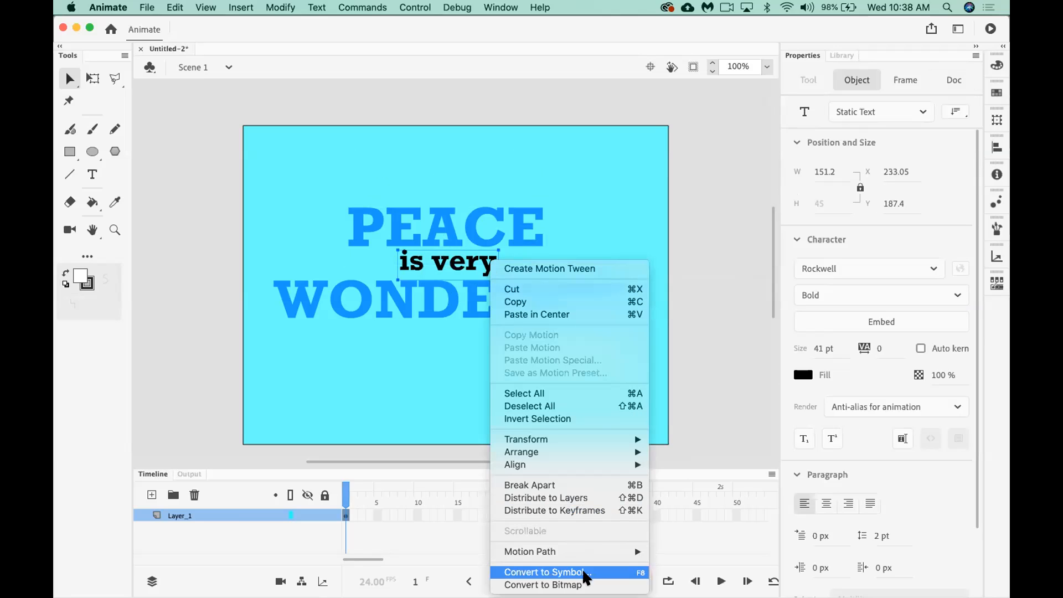
click(553, 571)
text(is very)
click(718, 144)
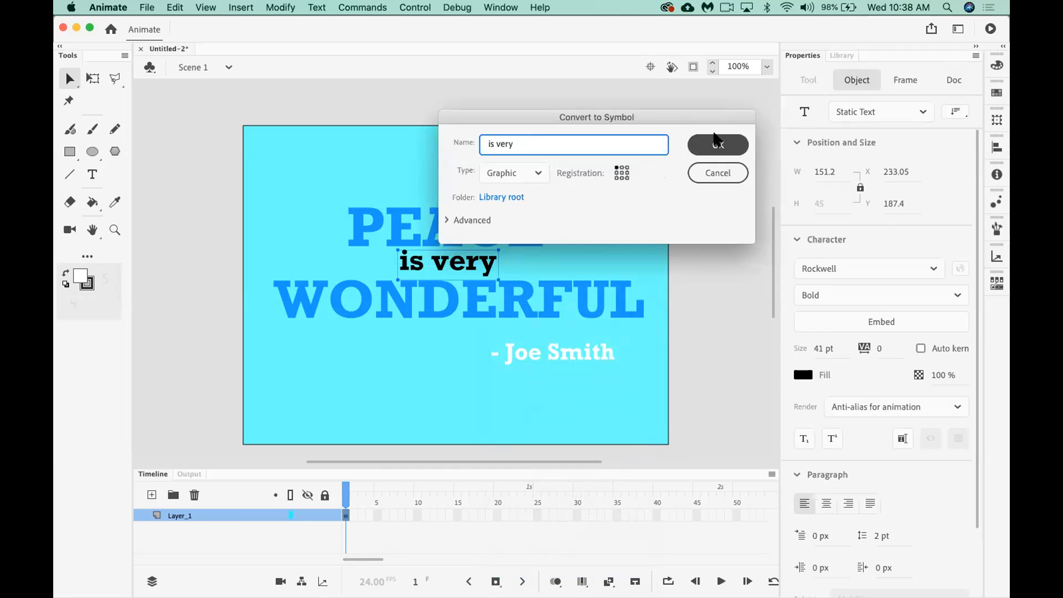
- Convert the WONDERFUL text block into a Graphic symbol named "wonderful"
click(550, 299)
right_click(550, 297)
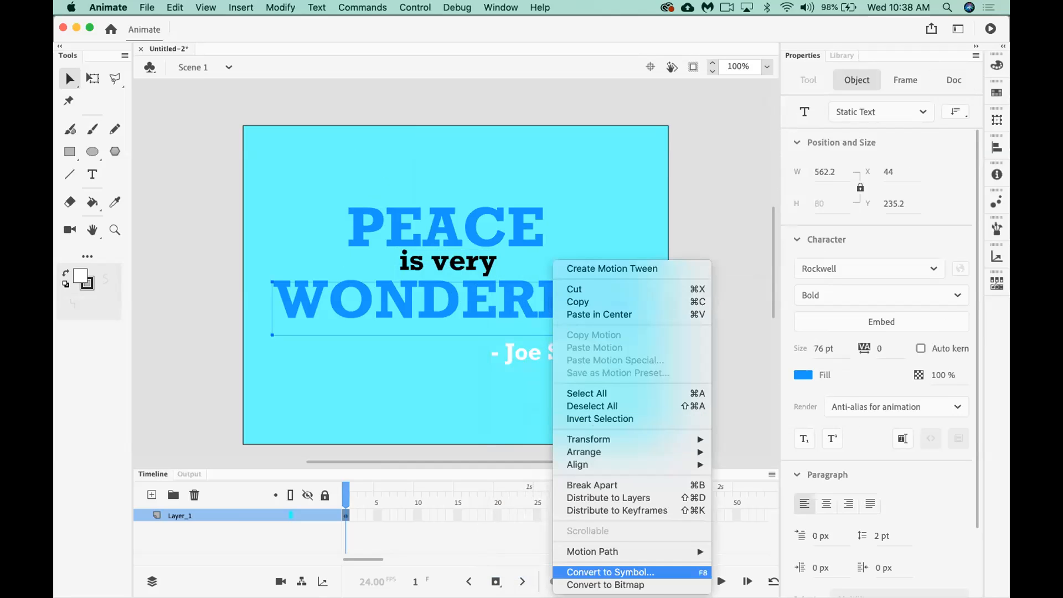
click(612, 573)
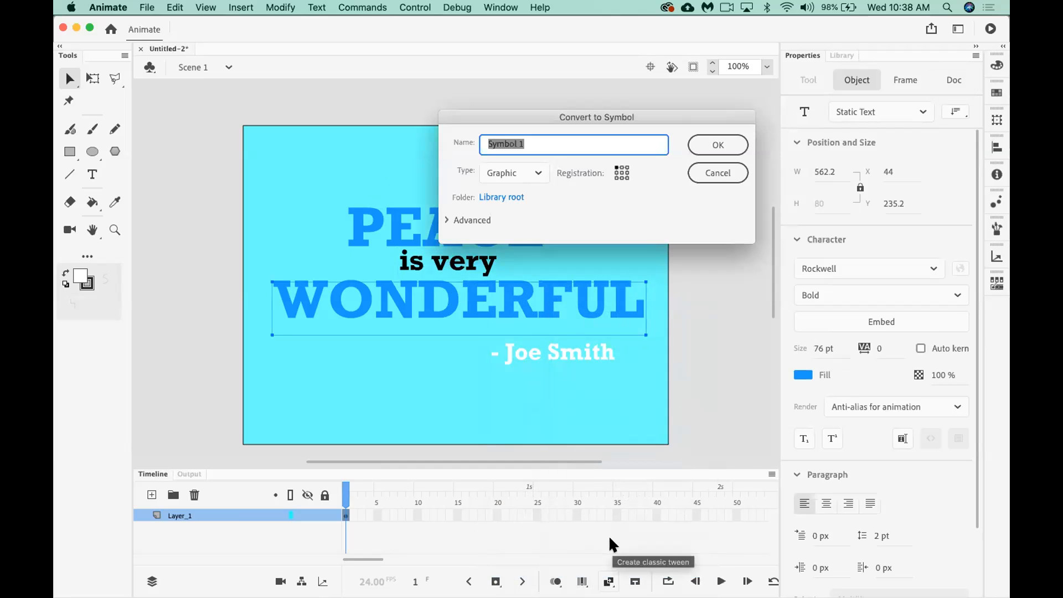
text(wonderful)
click(718, 144)
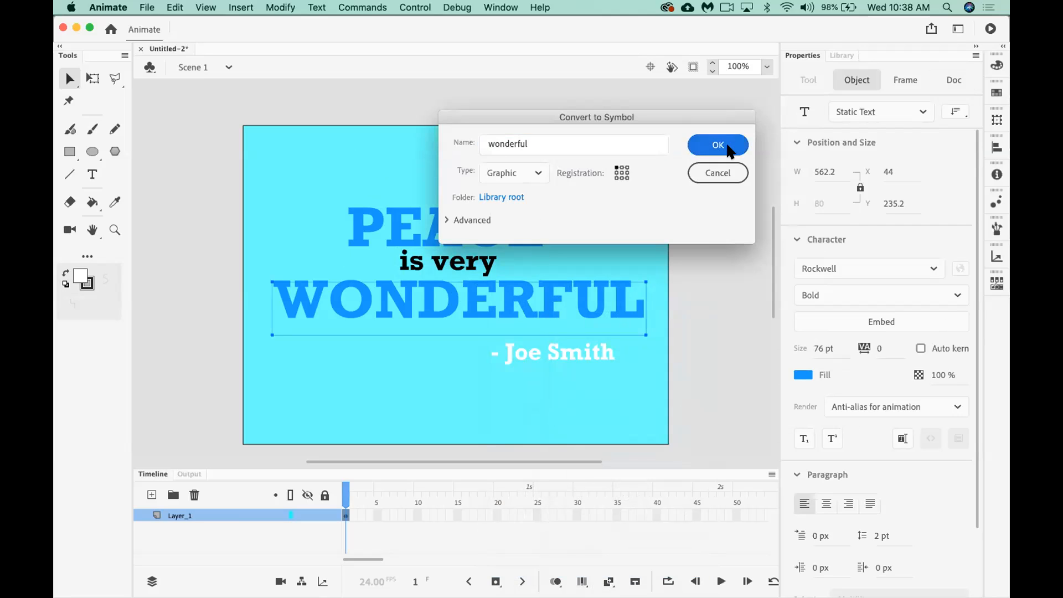
- Convert the white author line into a Graphic symbol named with the quote author's full name
click(564, 361)
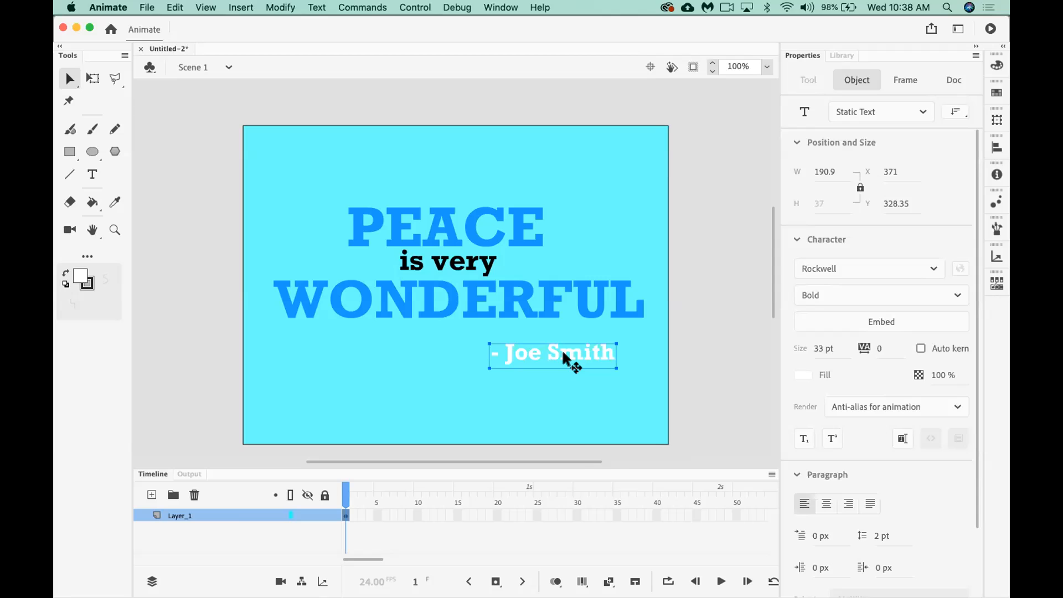
right_click(563, 357)
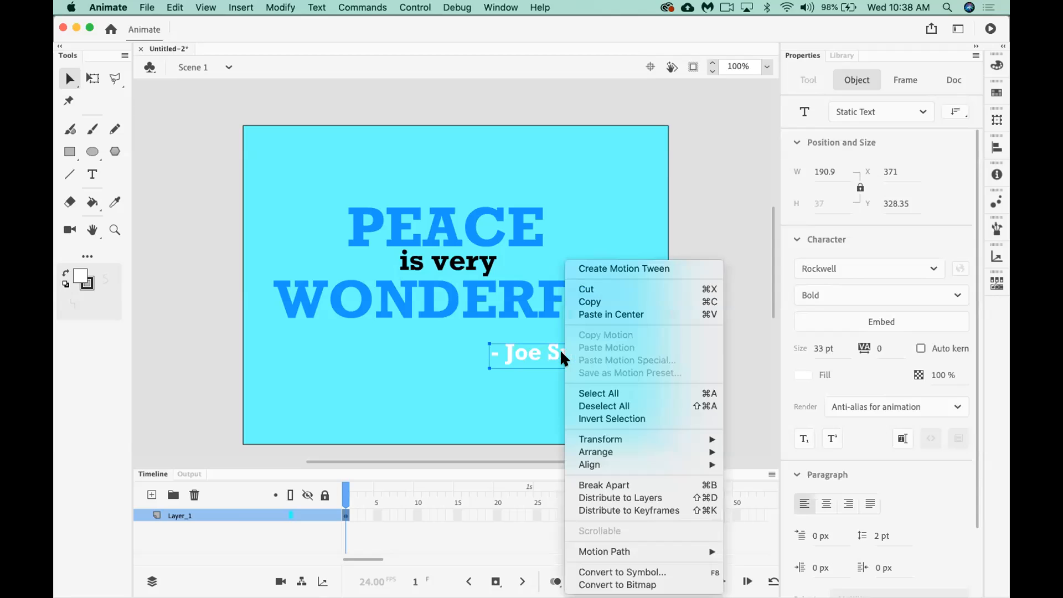
click(603, 573)
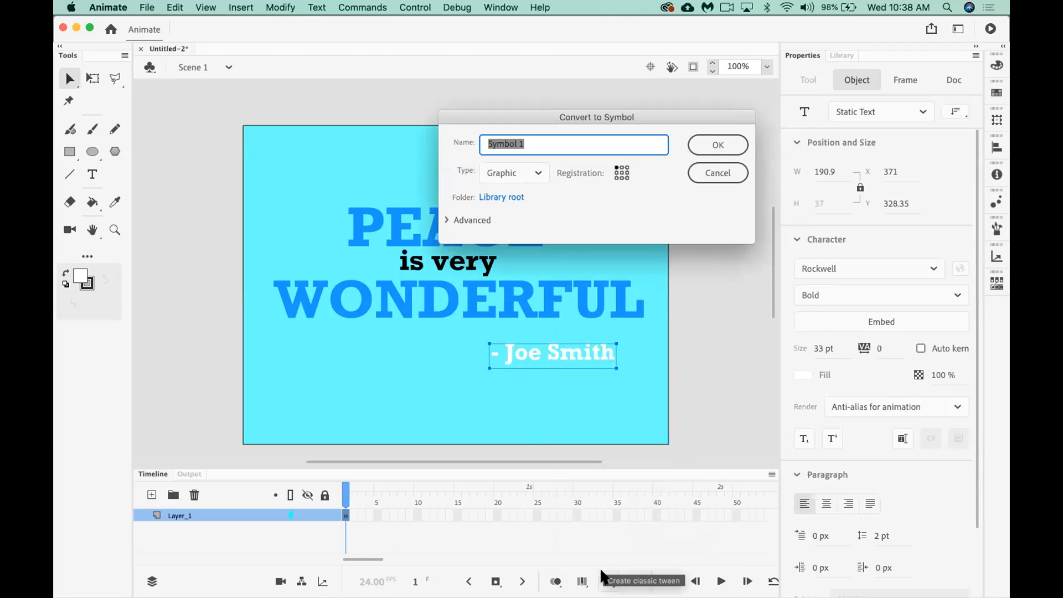
text(Joe Smith)
click(718, 145)
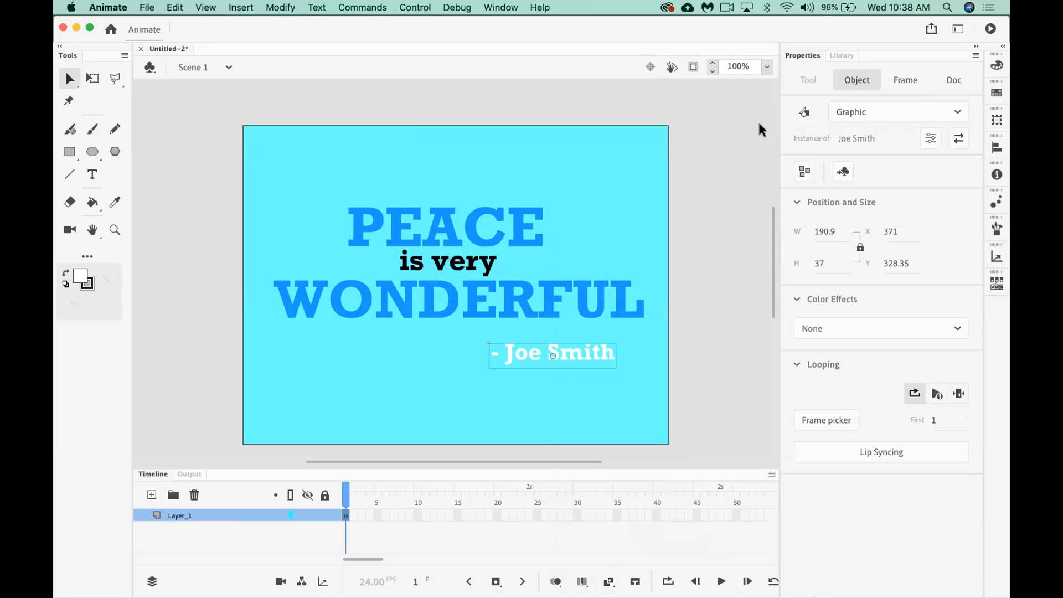
- Preview each of the four text symbols in the document's library, and clear the stage selection
click(839, 55)
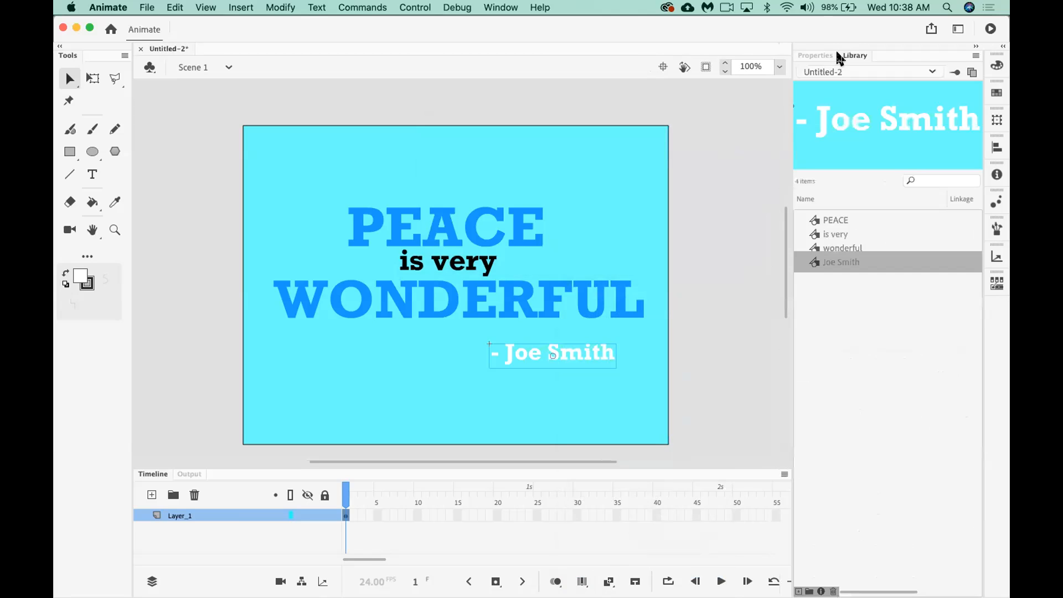
click(826, 216)
click(838, 229)
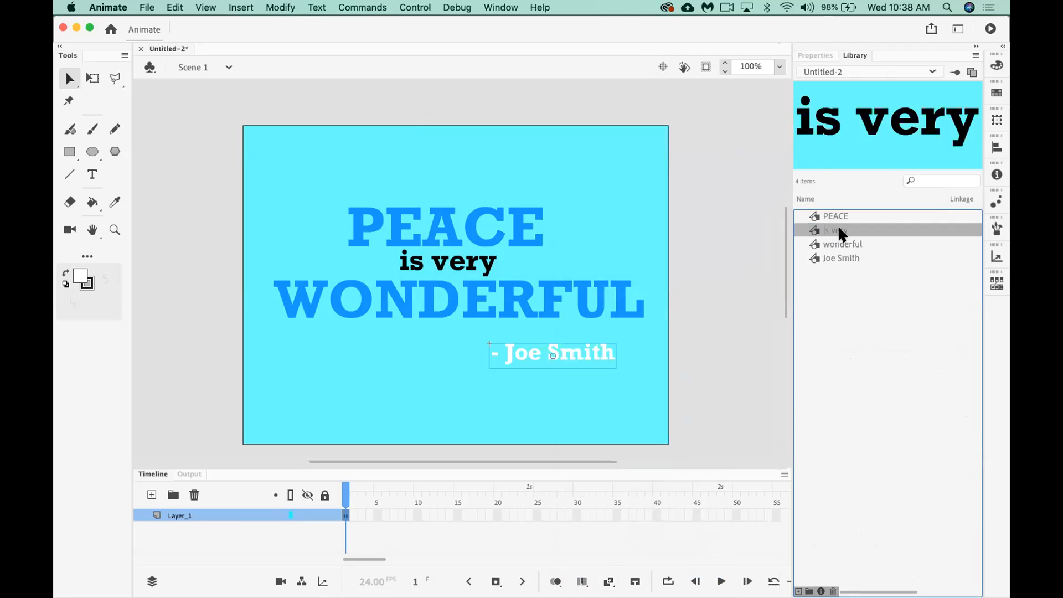
click(842, 243)
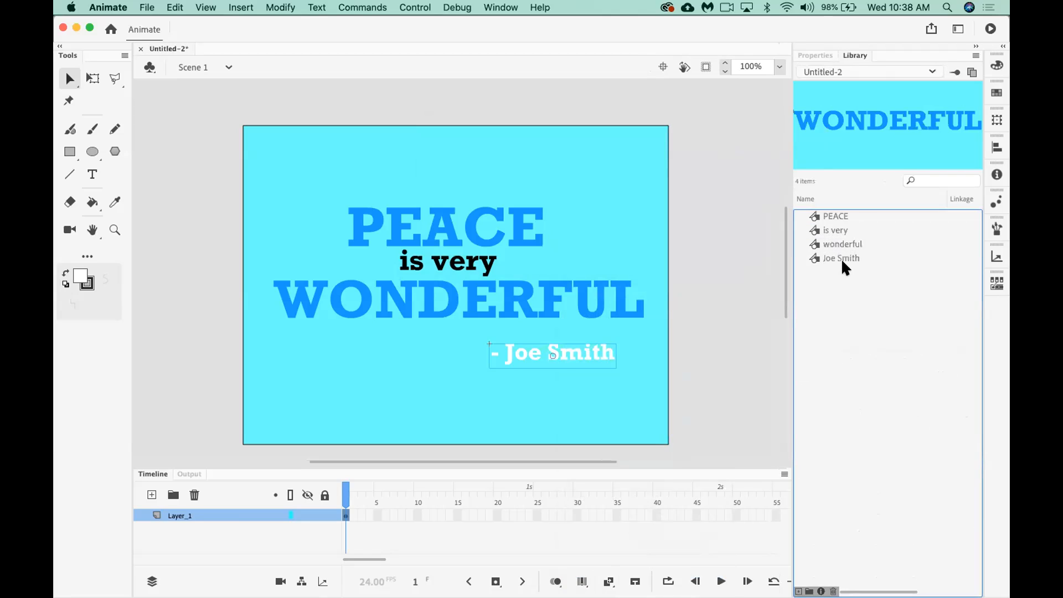
click(835, 254)
click(725, 341)
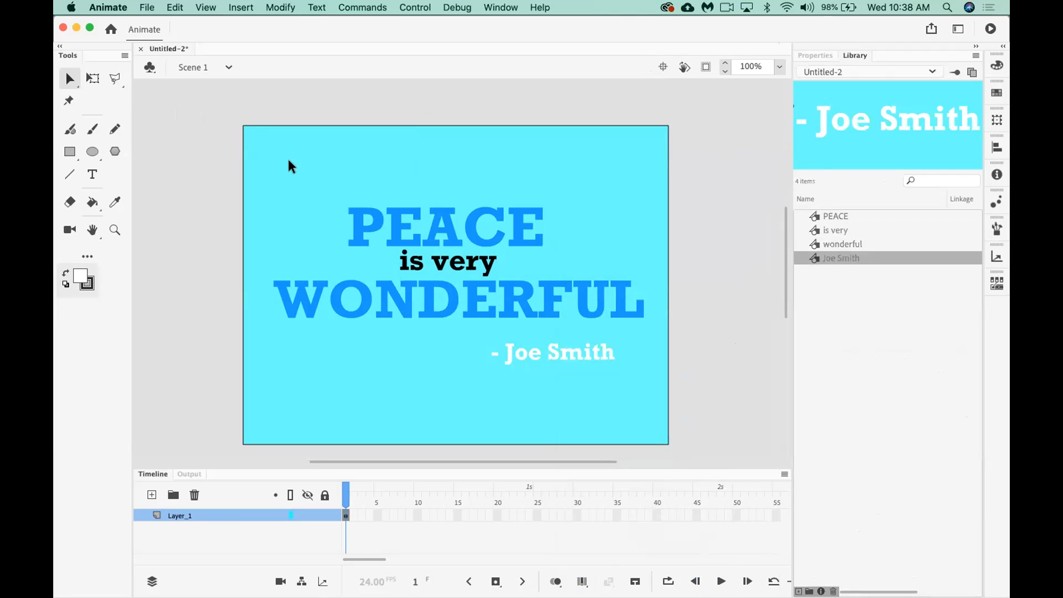
click(363, 238)
click(407, 267)
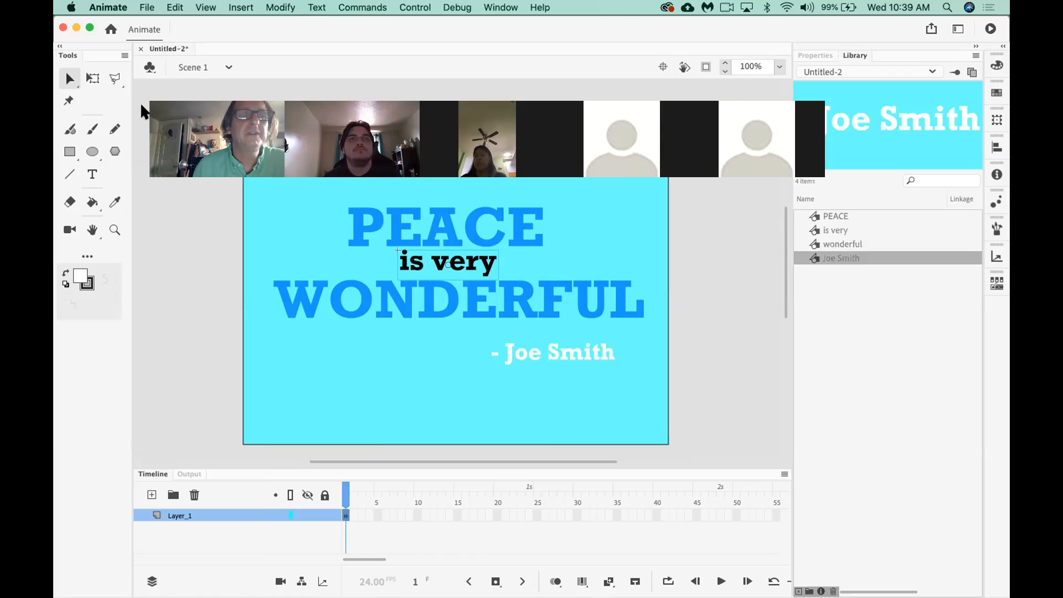
click(371, 148)
drag(347, 183, 640, 400)
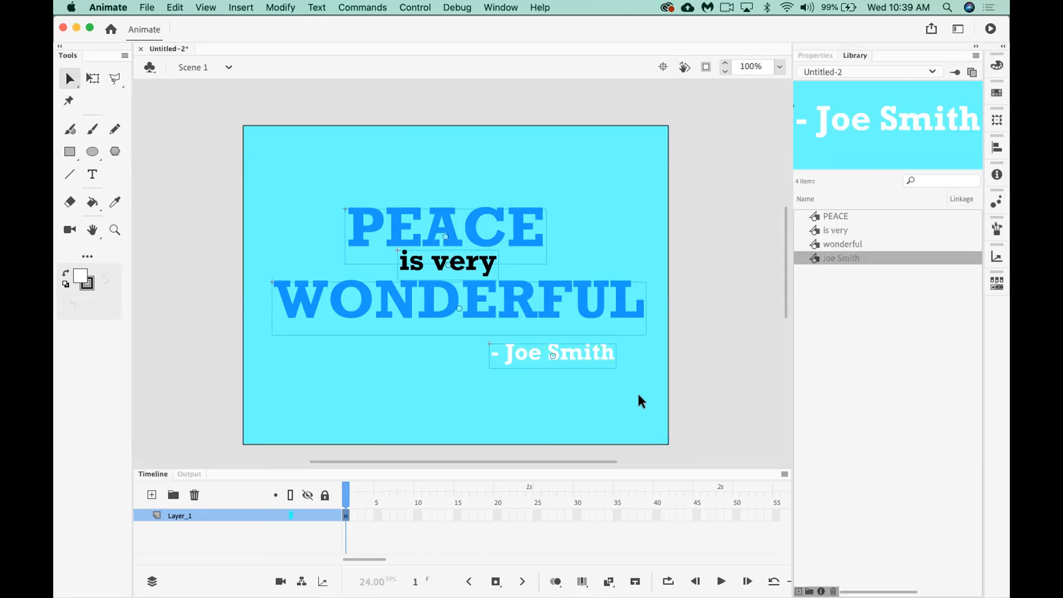
click(441, 138)
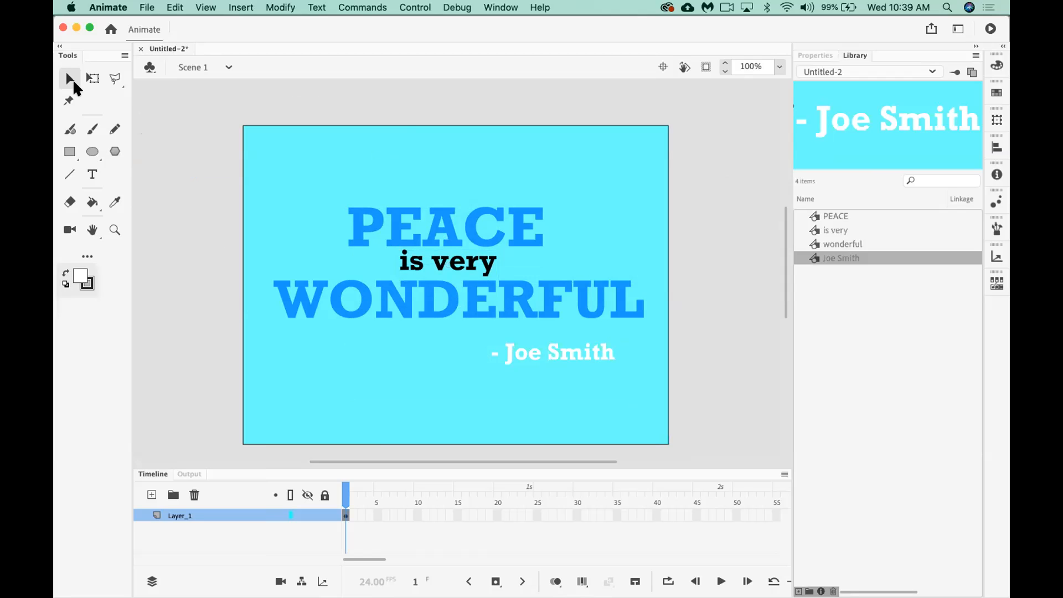
- Select all four text symbols on the stage and distribute them to separate layers
drag(287, 185, 571, 405)
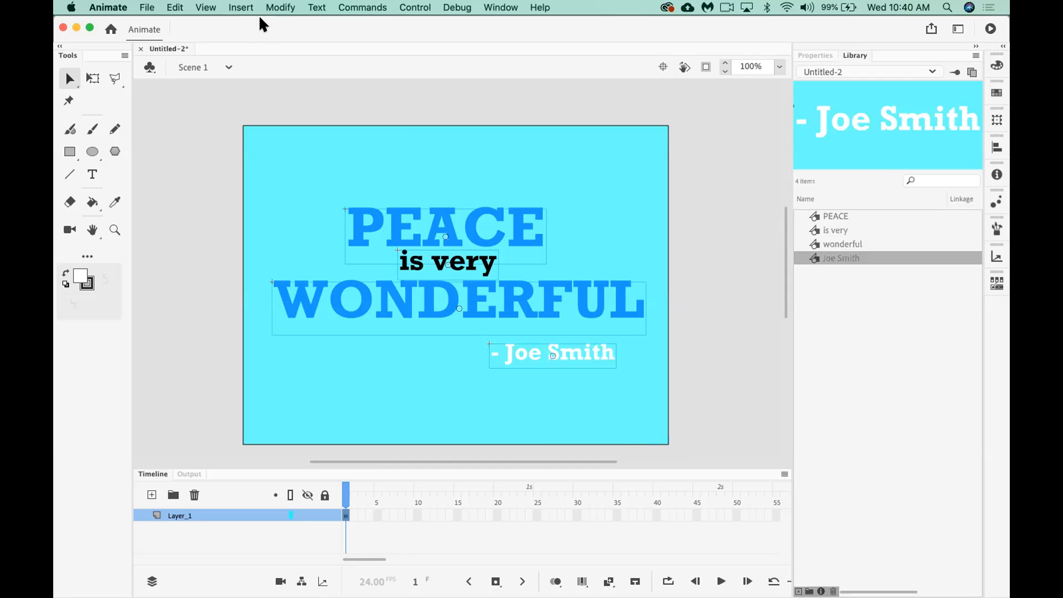
click(275, 7)
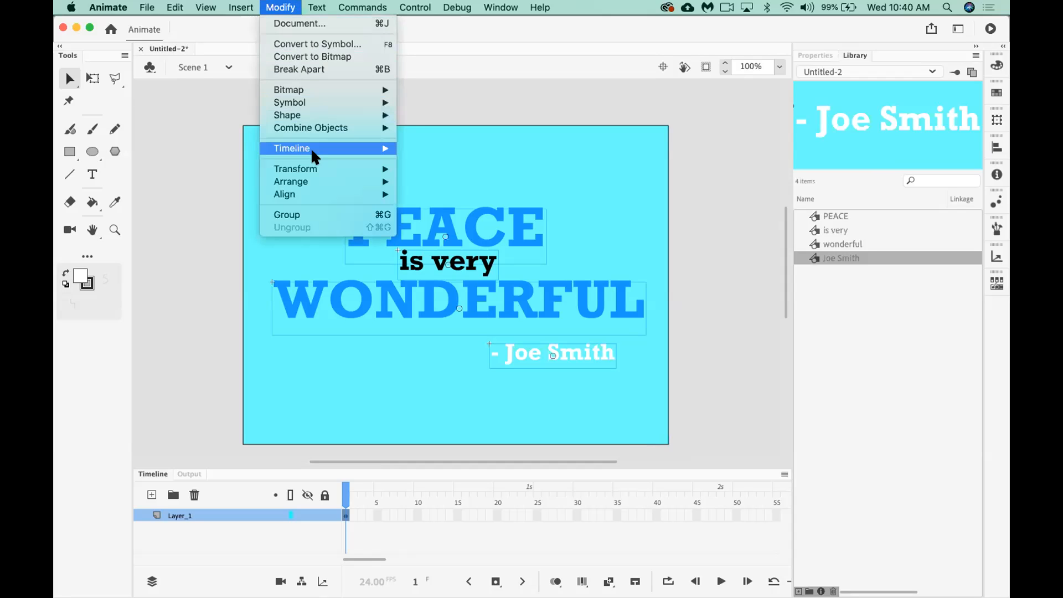
mouse_move(333, 149)
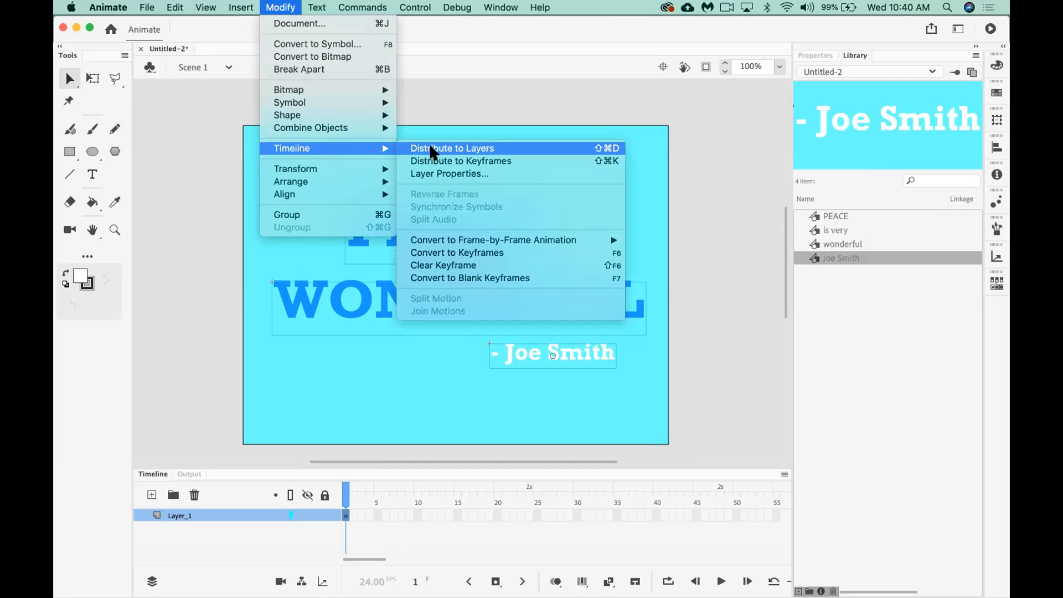
click(472, 149)
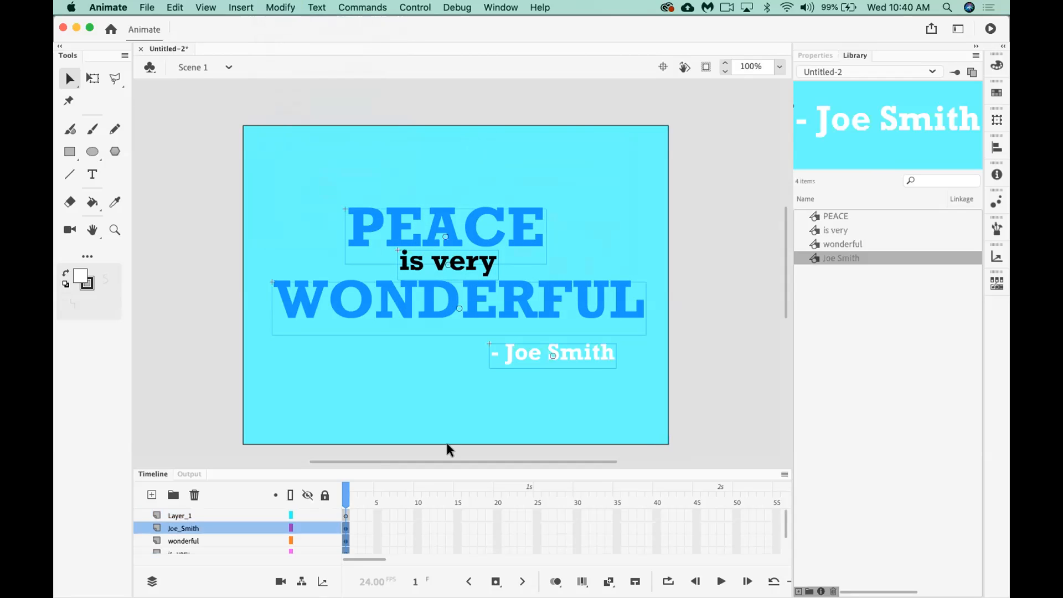
- Enlarge the Timeline area to fit the whole layer list and delete the empty Layer_1
drag(448, 467, 432, 429)
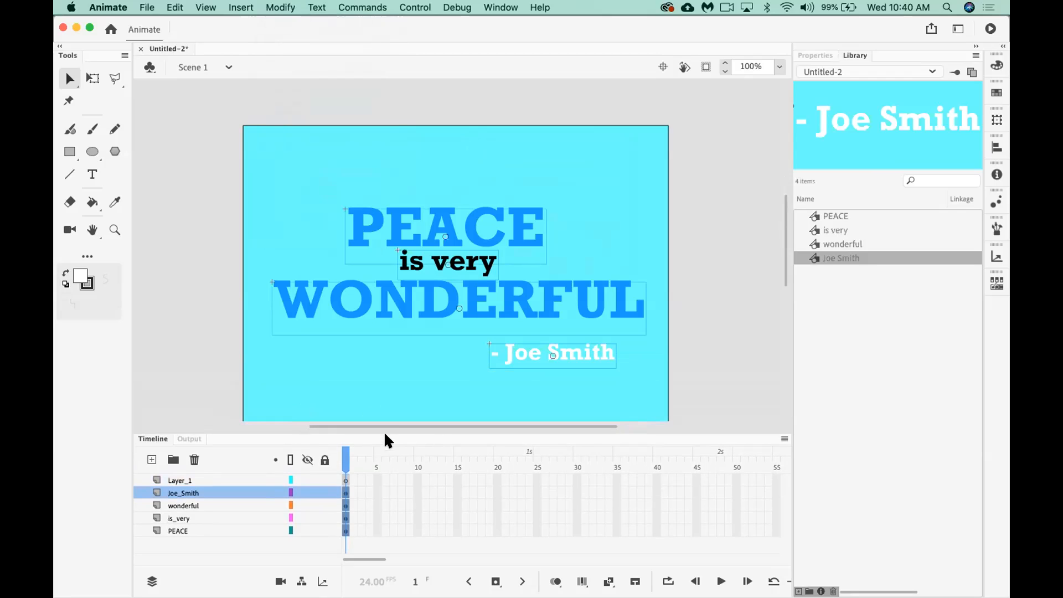
drag(393, 431, 395, 408)
click(241, 526)
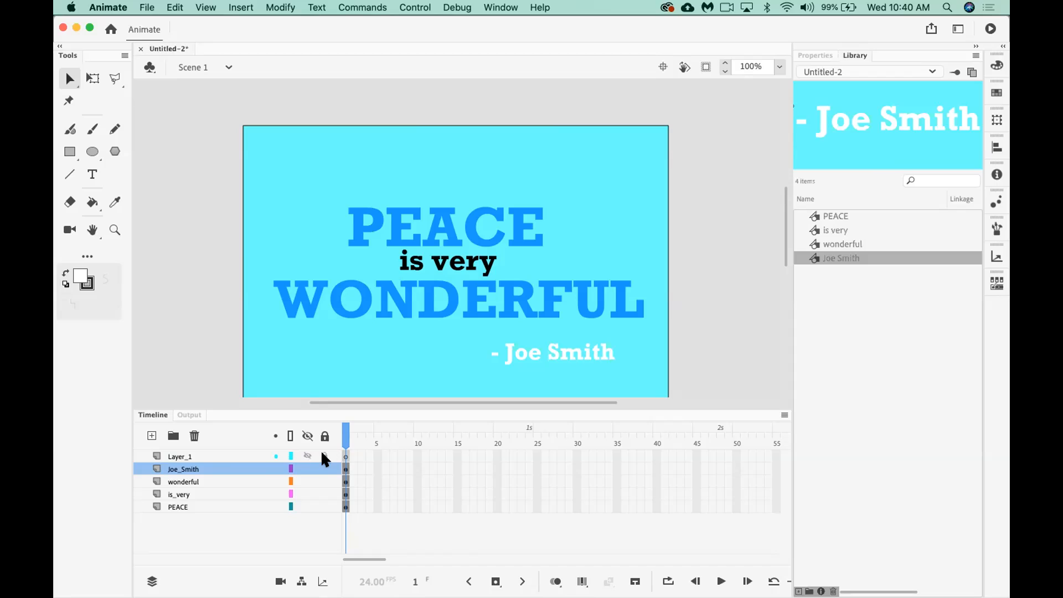
click(221, 458)
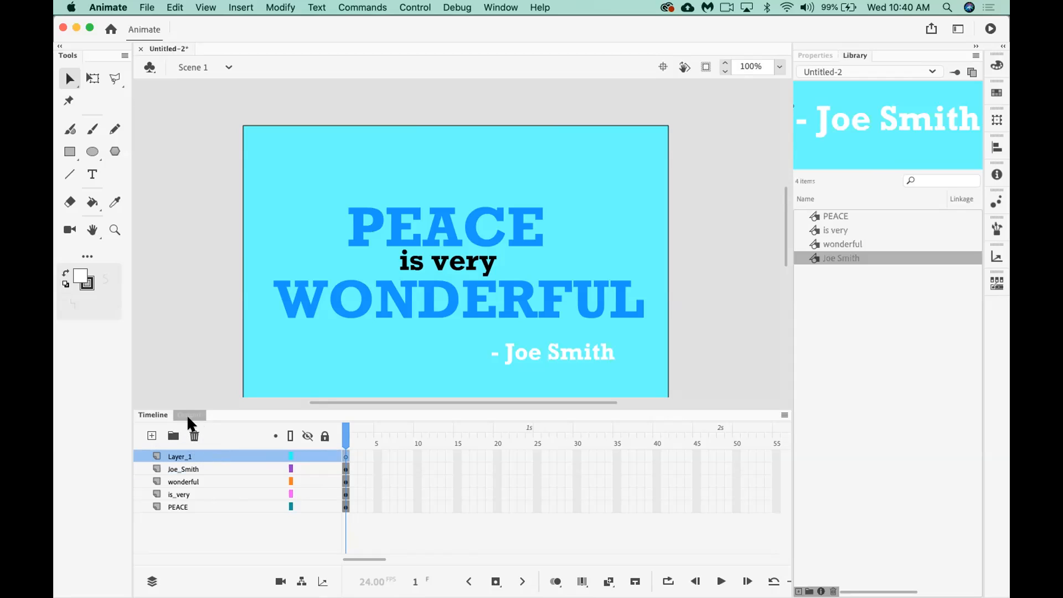
click(195, 436)
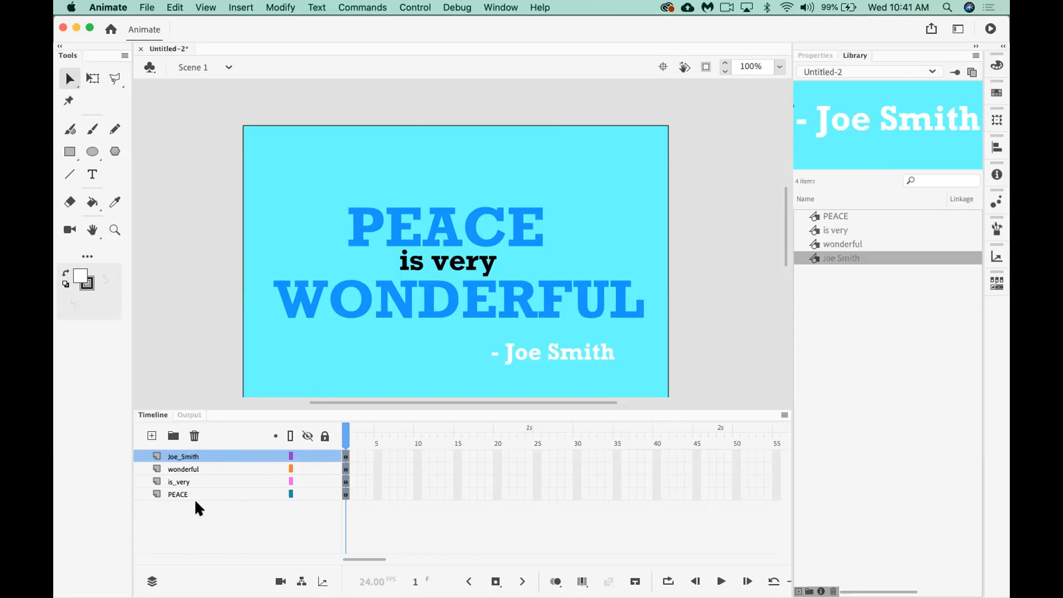
- Reorder the layers to follow the quote's reading order: PEACE, is_very, wonderful, and the author layer at the bottom
drag(215, 489, 221, 456)
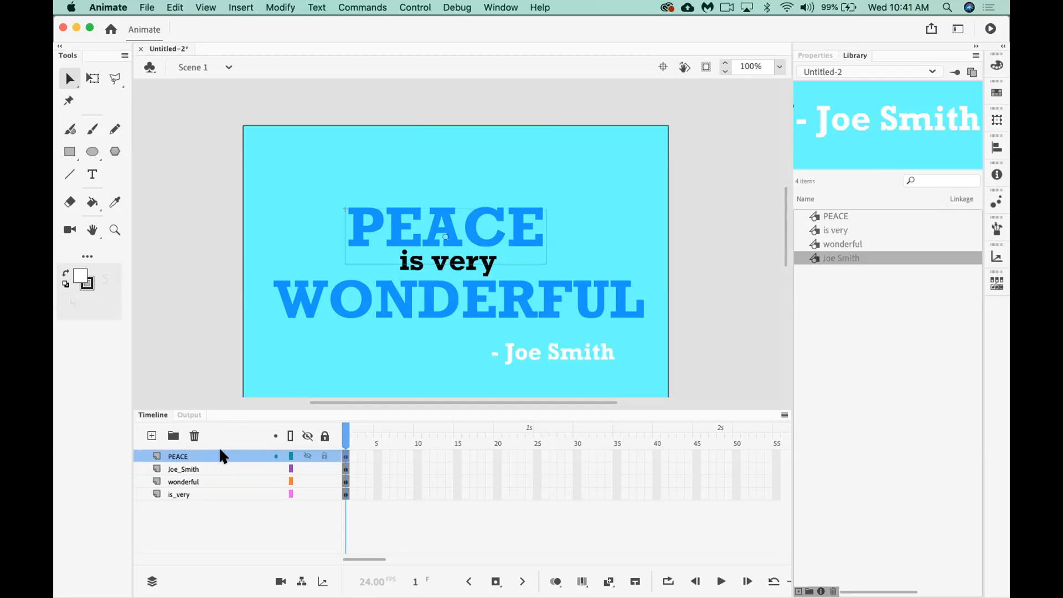
drag(224, 492, 225, 461)
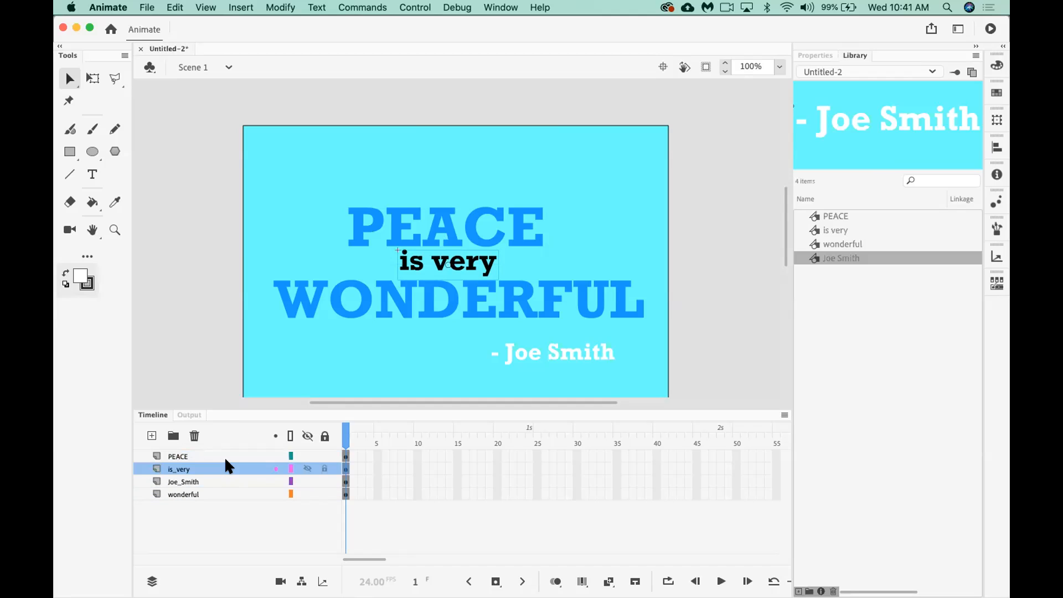
click(215, 494)
drag(214, 492, 215, 470)
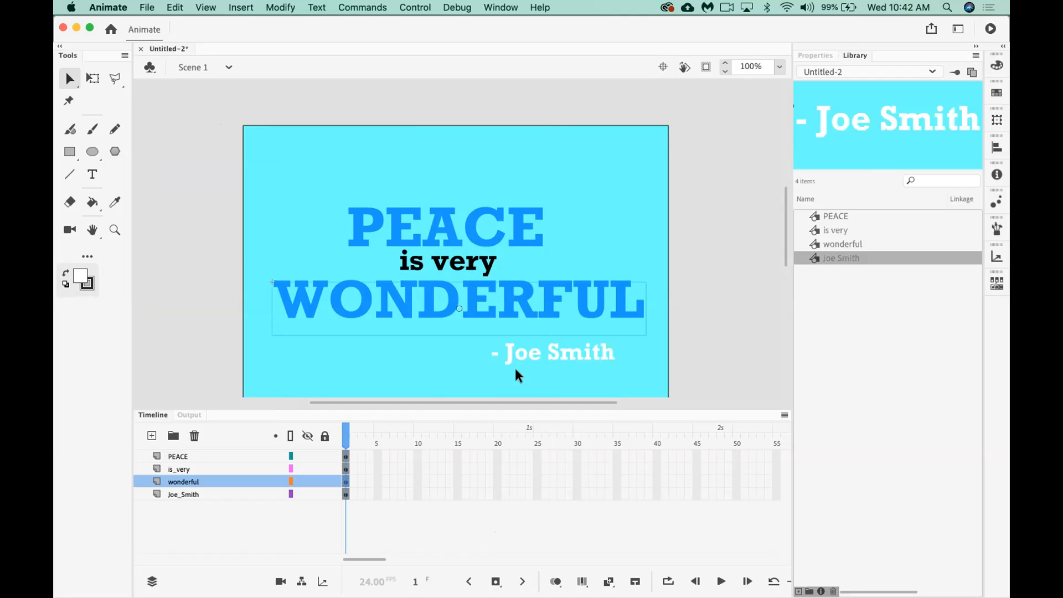
- Insert a keyframe at frame 120 on each of the four text layers, extending the animation to five seconds
scroll(565, 480, right, 10)
scroll(564, 487, right, 3)
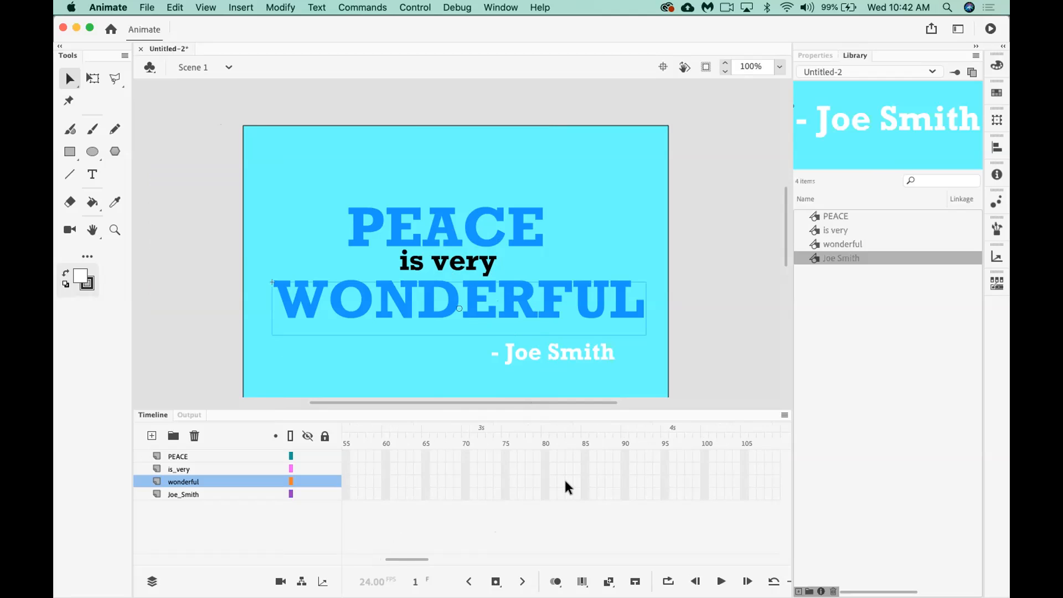
scroll(565, 481, right, 9)
click(623, 455)
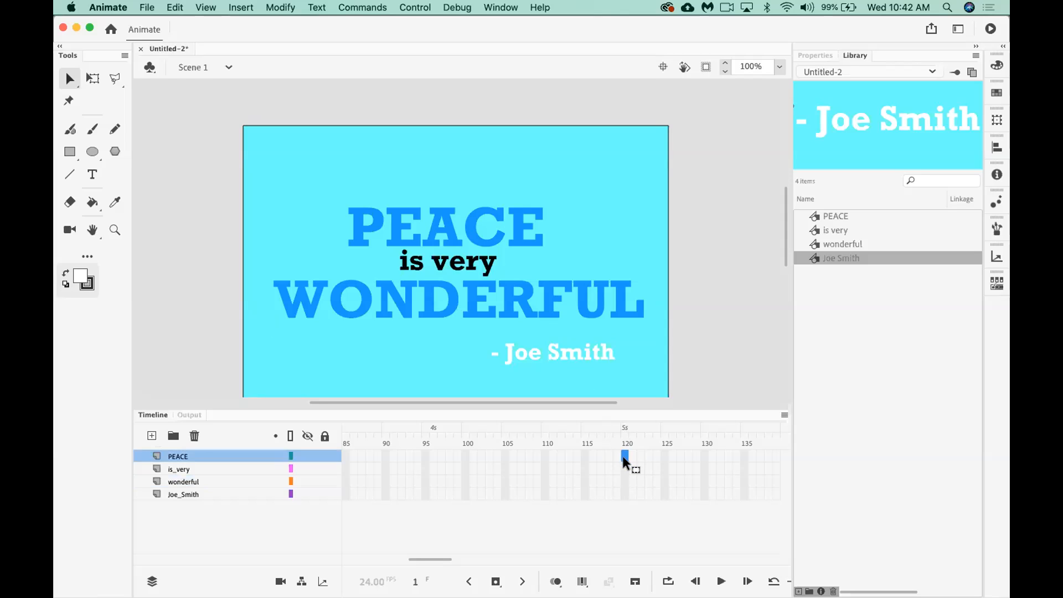
key(F6)
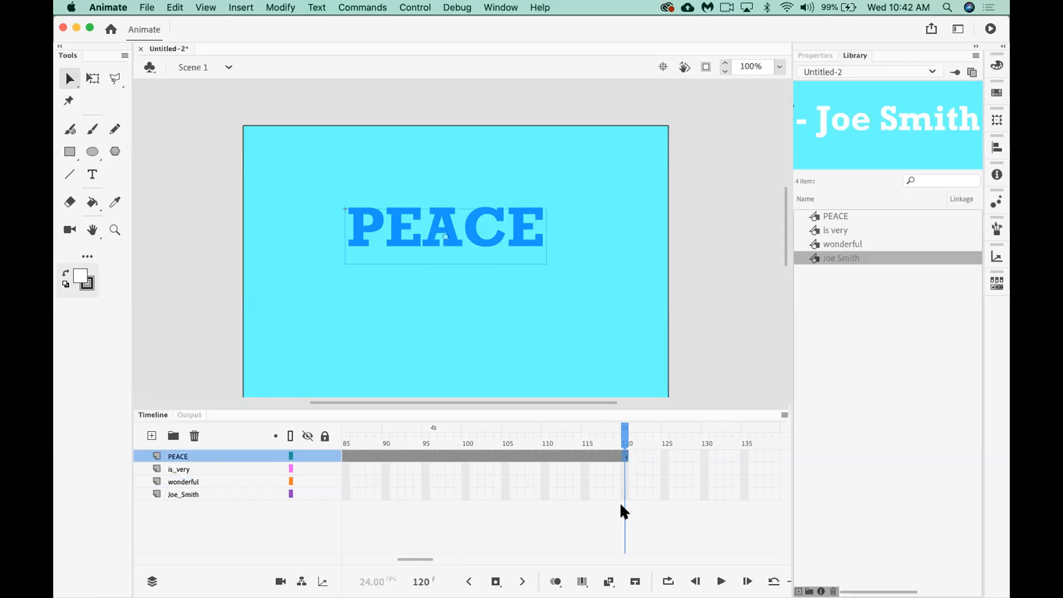
click(624, 469)
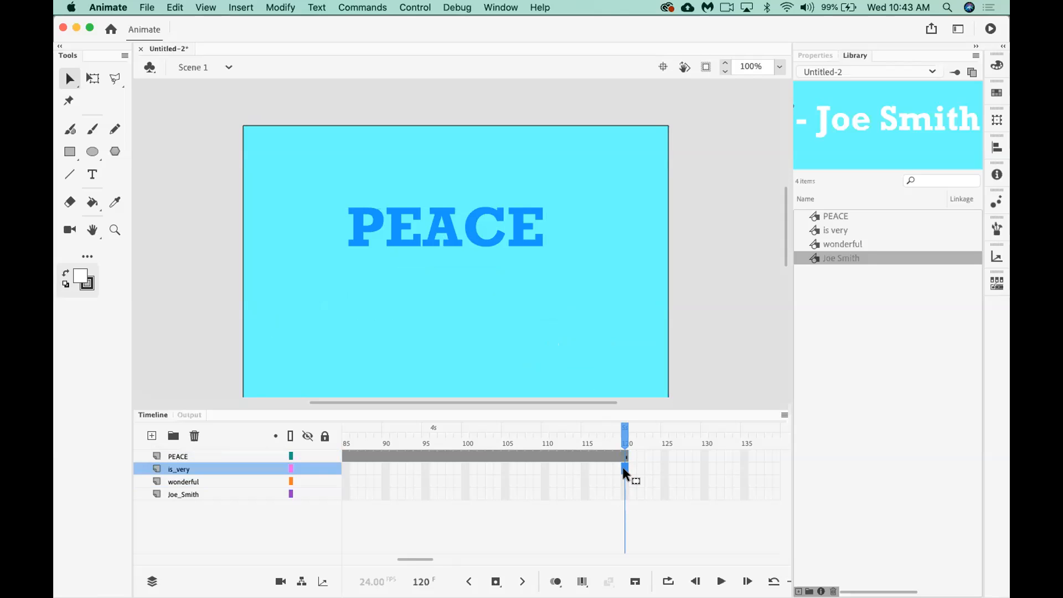
key(F6)
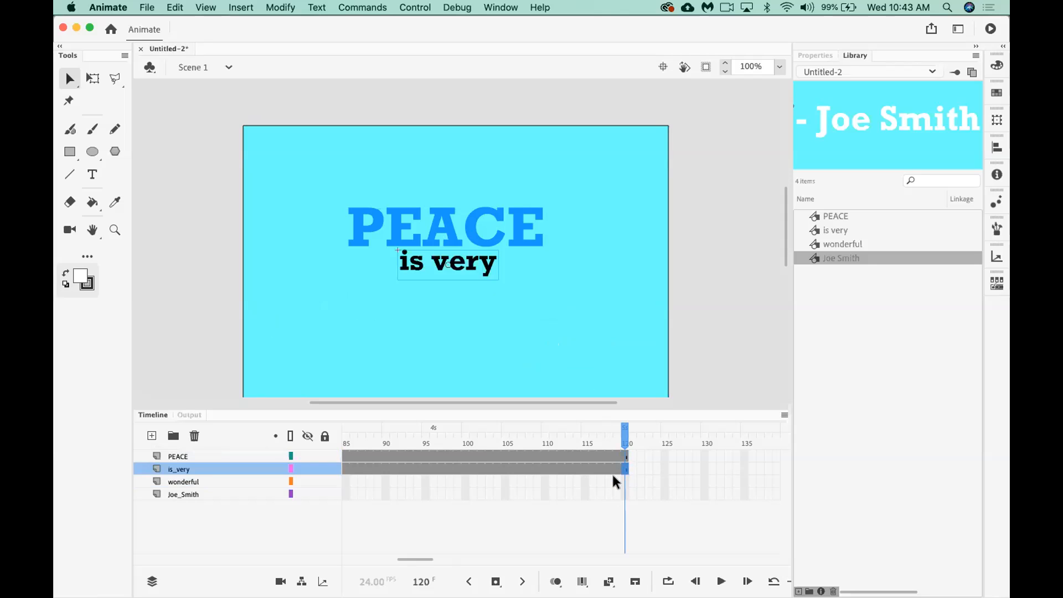
click(621, 480)
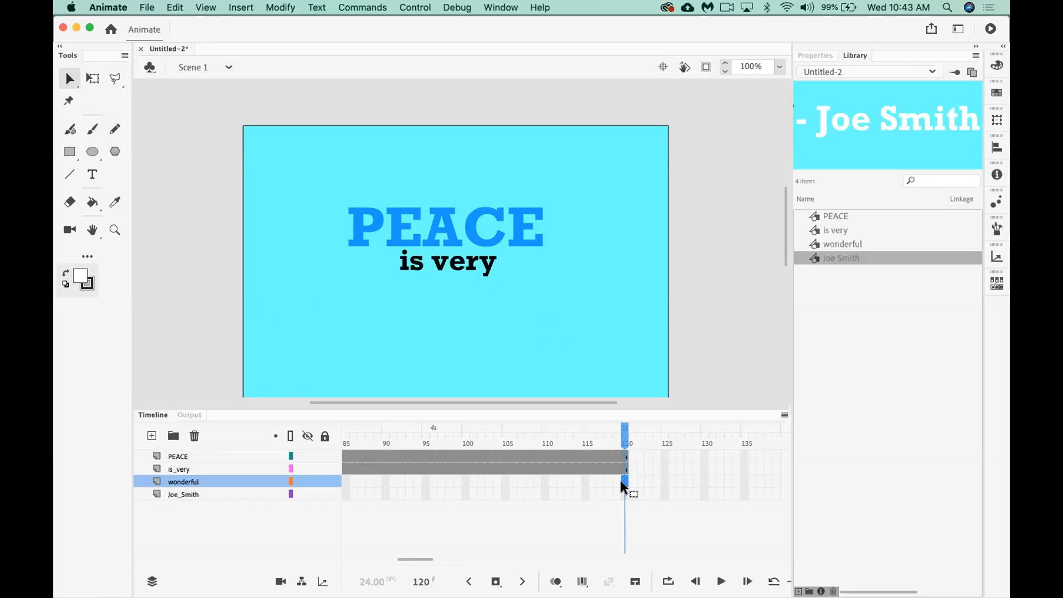
key(F6)
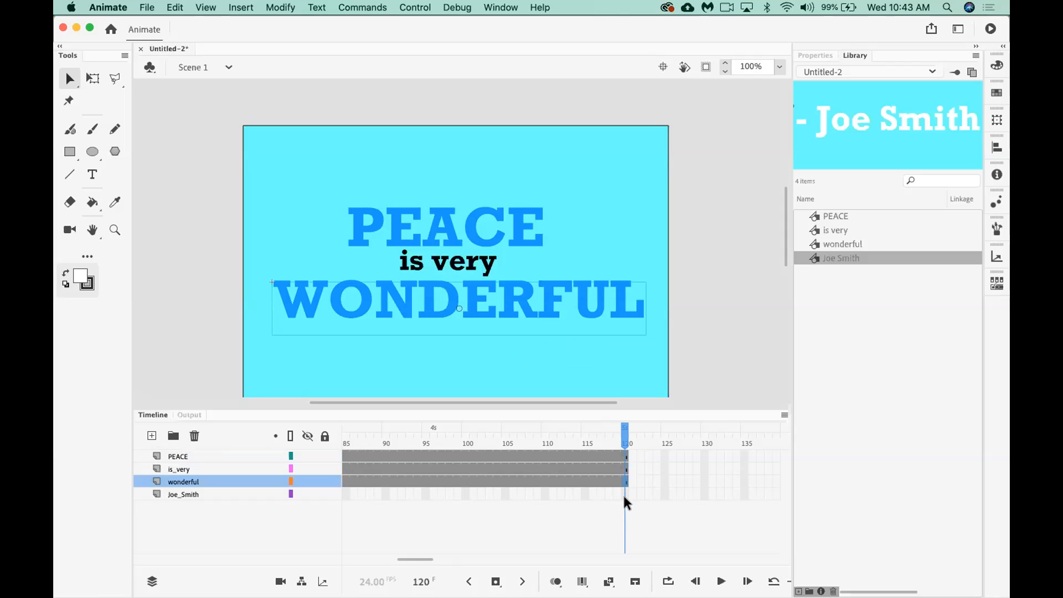
click(624, 494)
key(F6)
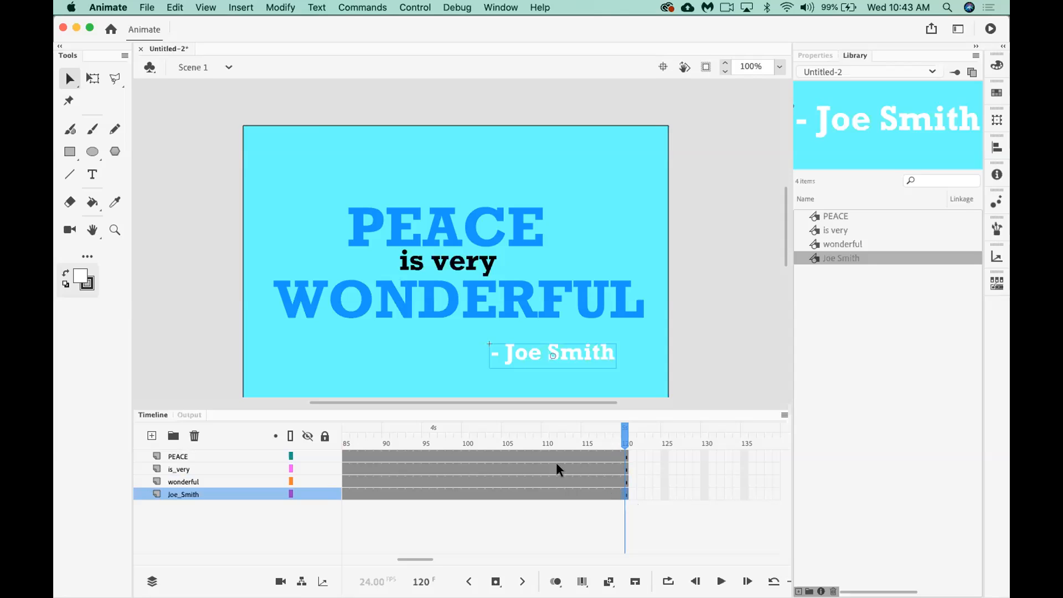
- Return the playhead to frame 1 and create a classic tween on the PEACE layer
scroll(520, 474, left, 10)
click(361, 434)
drag(358, 429, 307, 409)
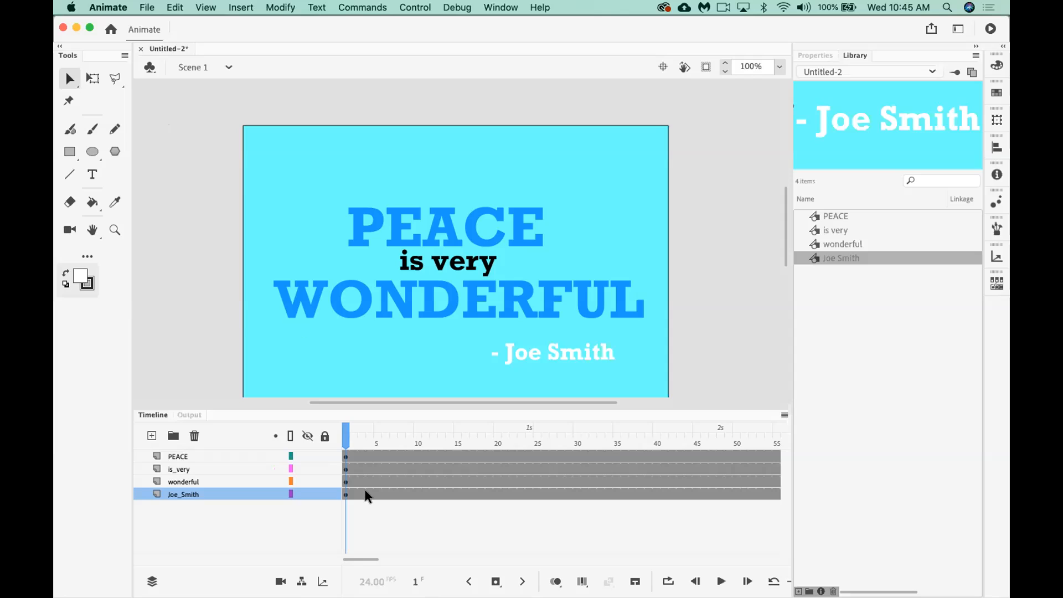
click(344, 455)
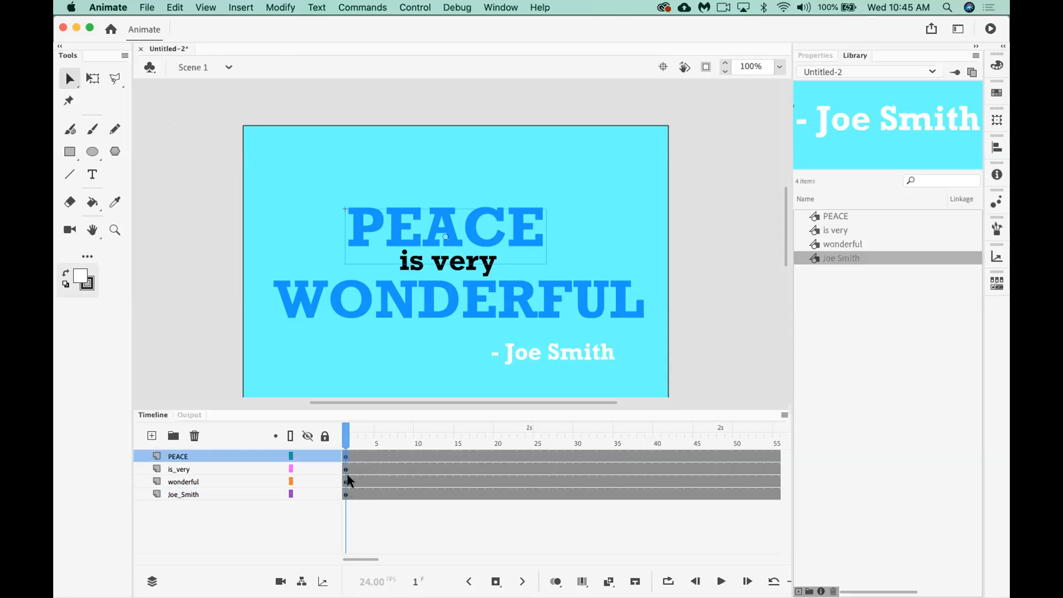
drag(347, 497, 344, 464)
right_click(345, 458)
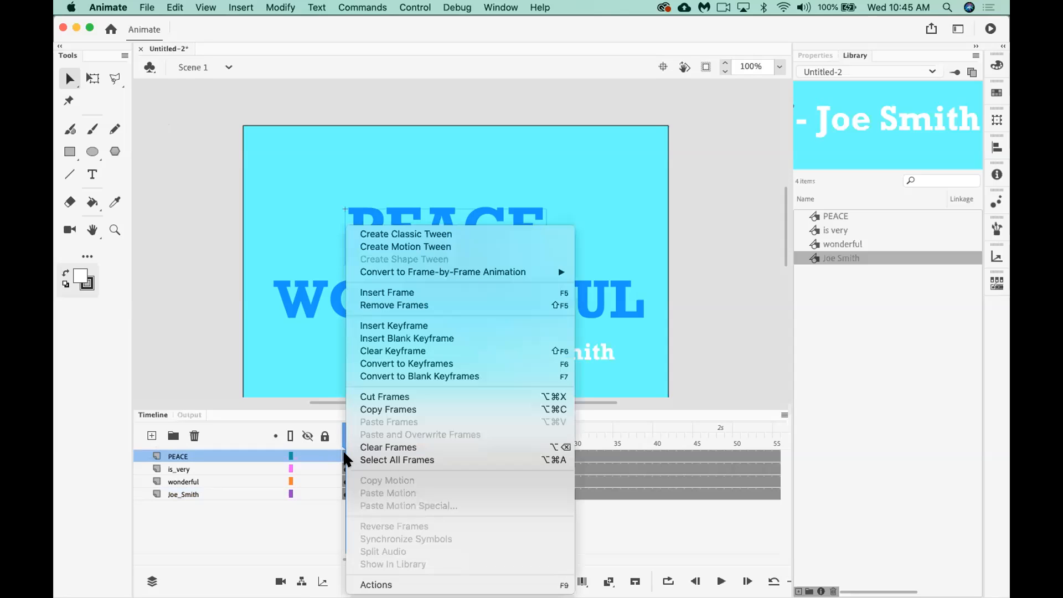
click(402, 232)
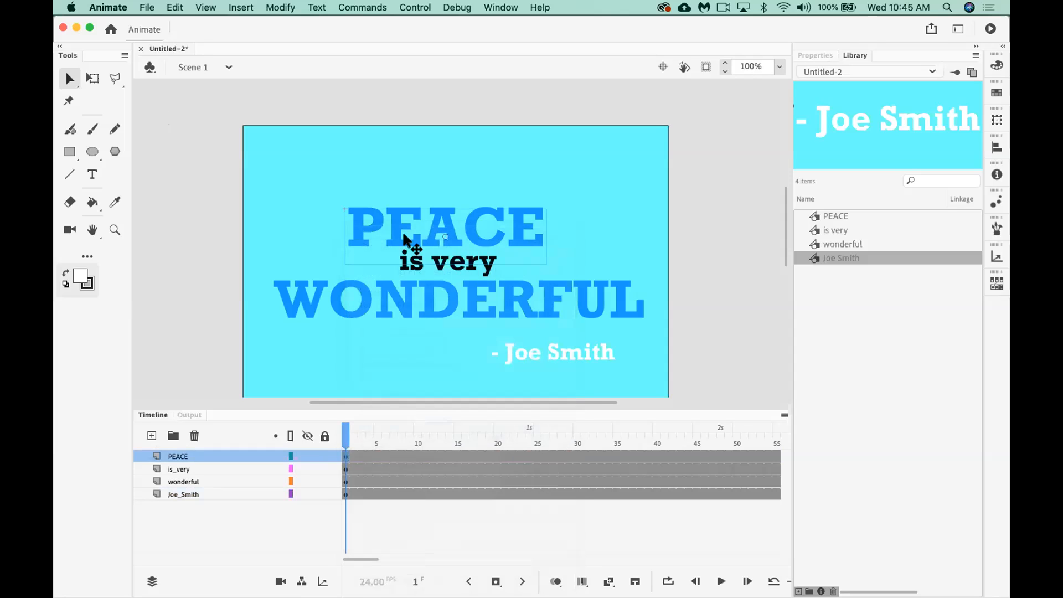
- Create classic tweens from frame 1 on the is_very, wonderful and author layers
click(345, 471)
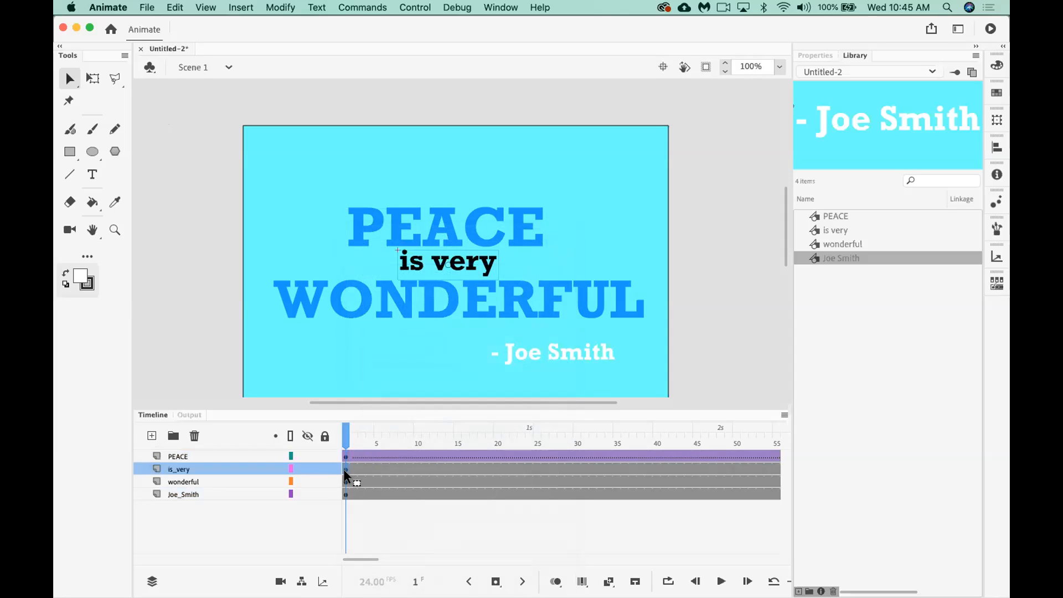
right_click(344, 471)
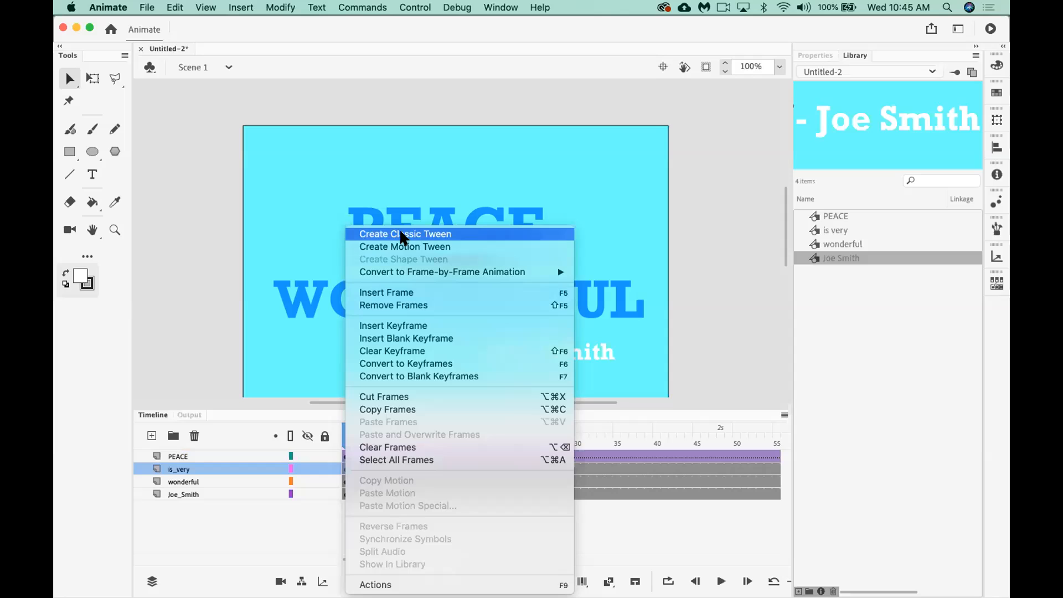
click(400, 228)
click(344, 482)
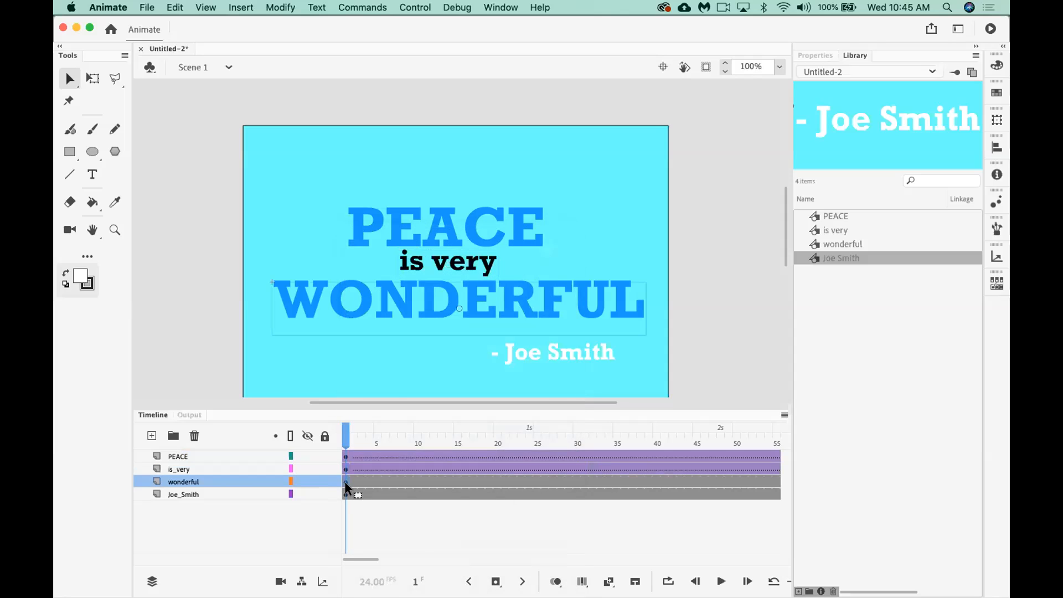
right_click(345, 481)
click(419, 234)
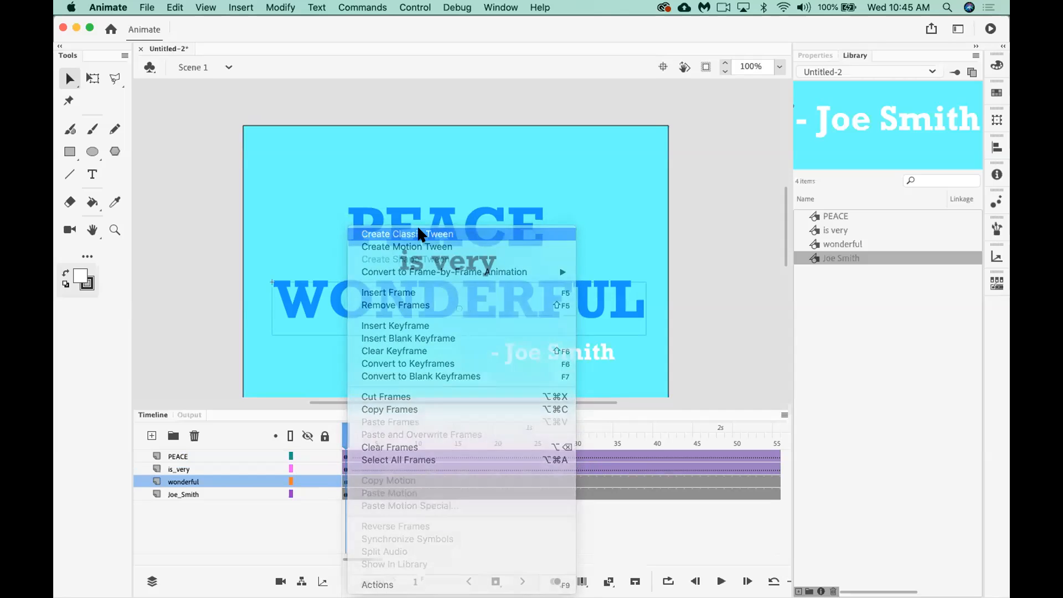
click(345, 494)
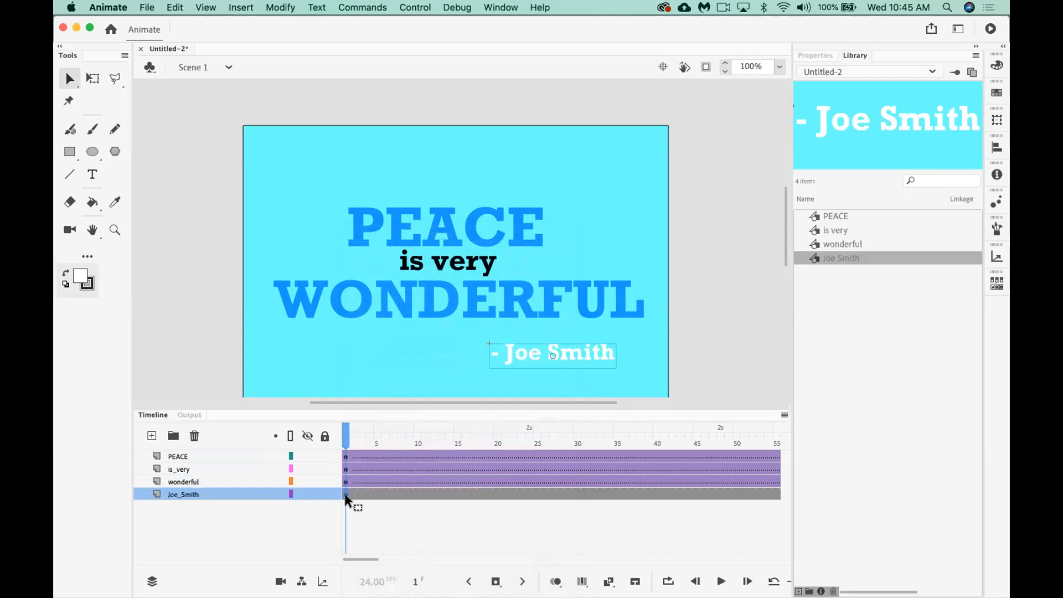
right_click(345, 494)
click(419, 234)
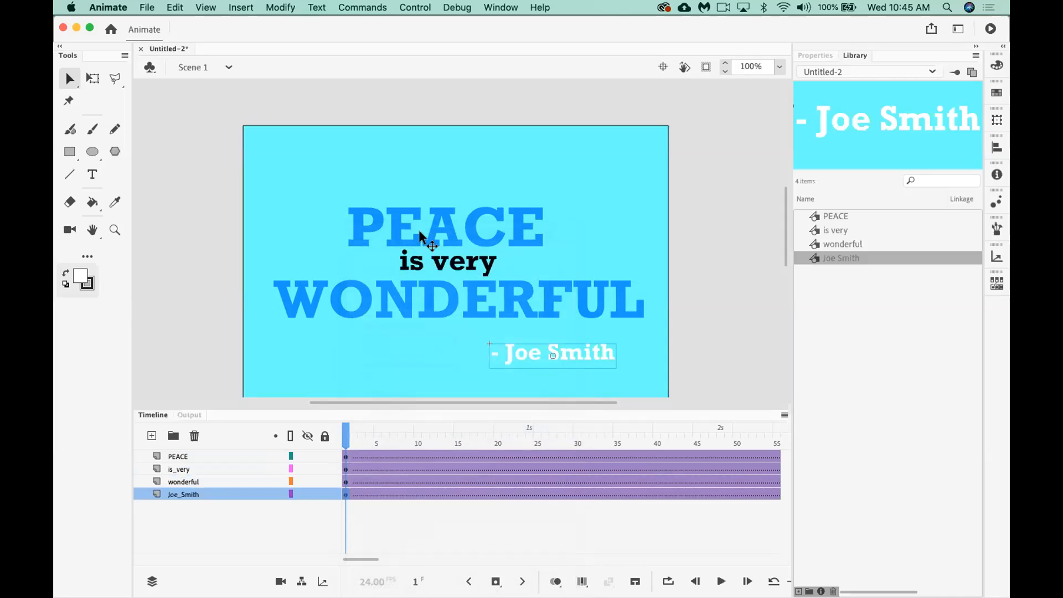
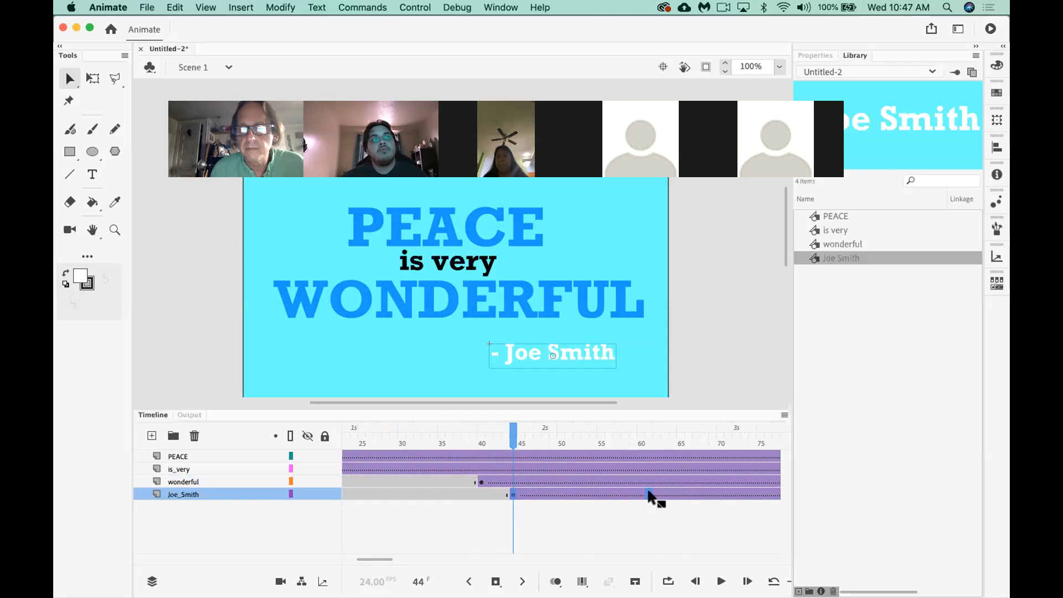
- Slide the author layer's starting keyframe to frame 61 and narrow the timeline's layer list to show more frames
drag(643, 490, 642, 490)
scroll(566, 519, left, 3)
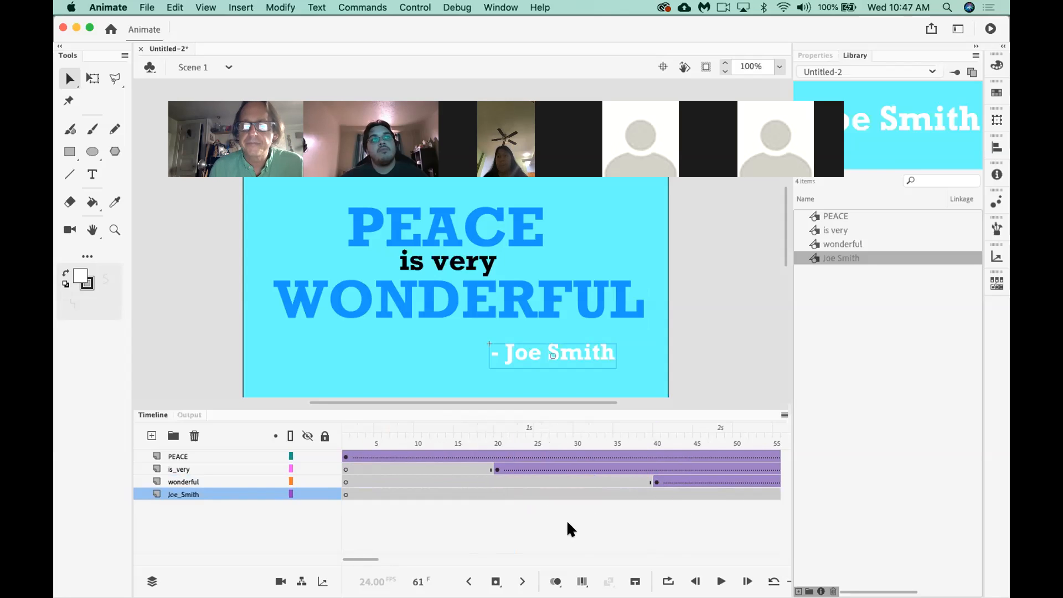
scroll(567, 523, left, 2)
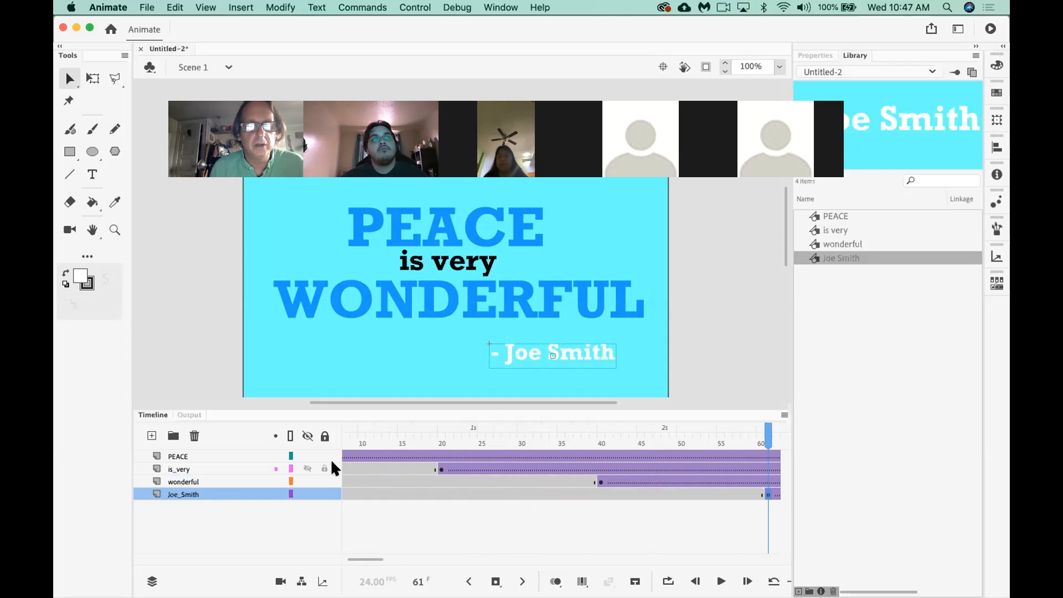
drag(340, 468, 277, 468)
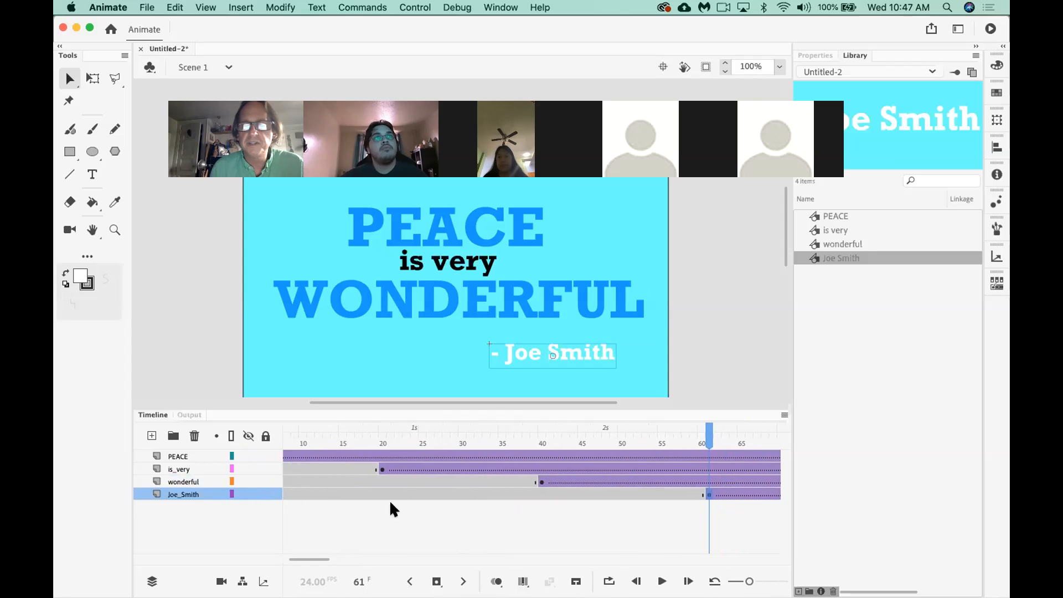
scroll(391, 504, left, 3)
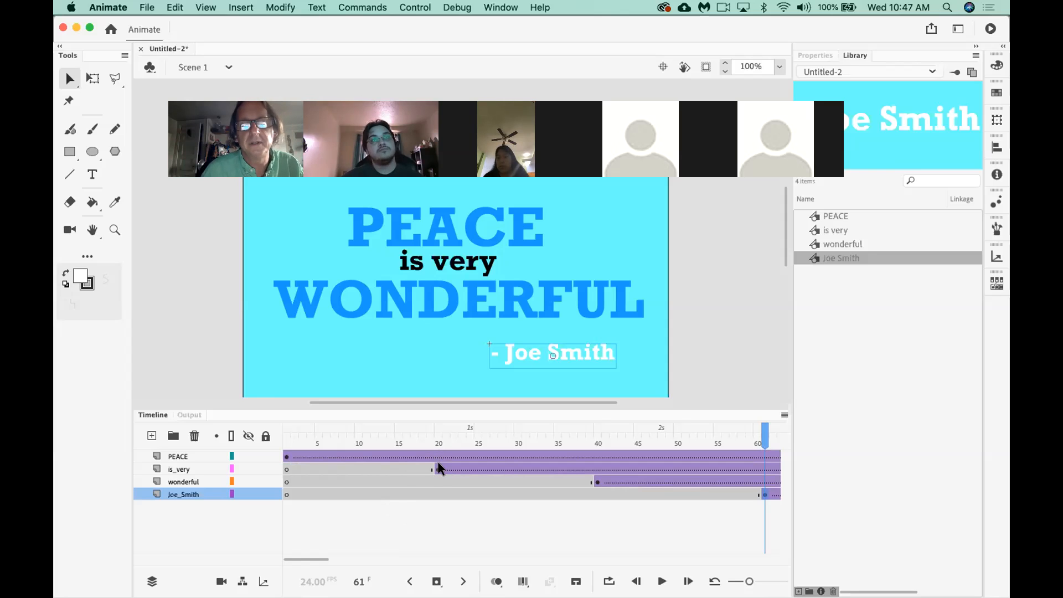
- Play the animation from frame 1 twice to check the order in which the four texts appear
drag(427, 435, 207, 437)
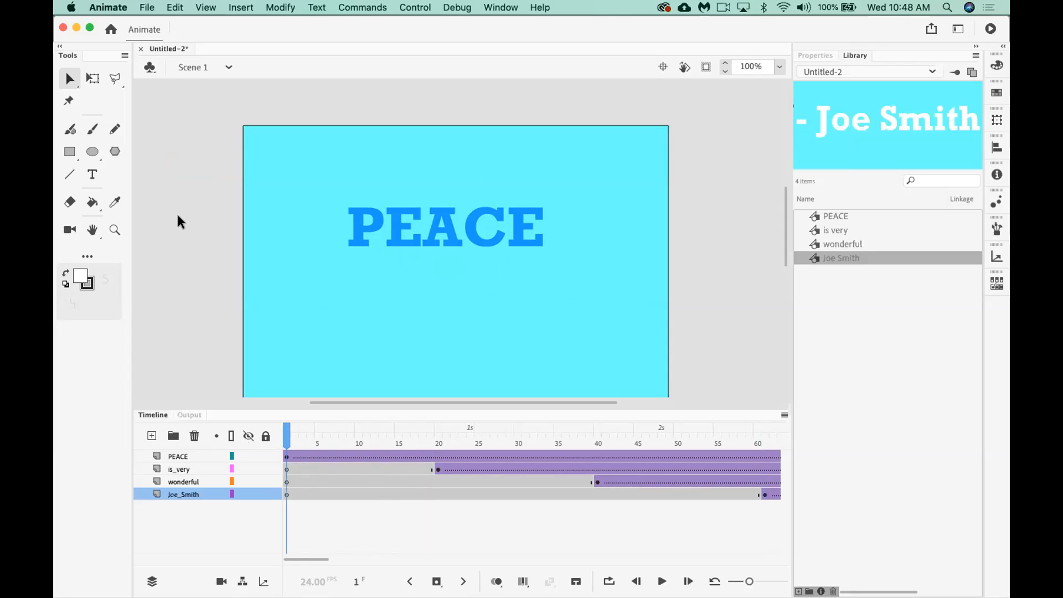
key(Return)
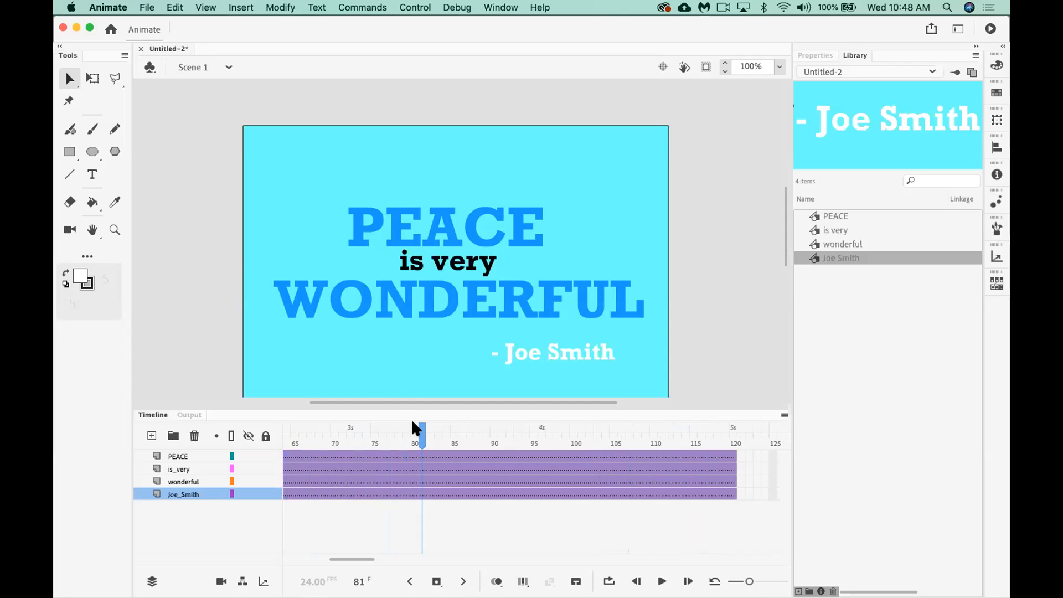
drag(412, 432, 89, 431)
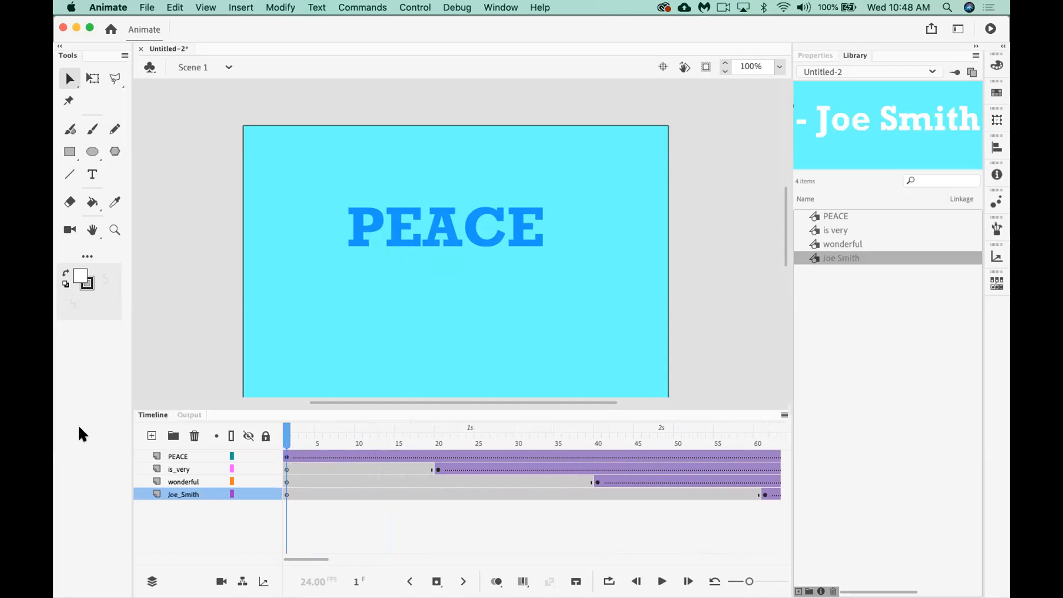
key(Return)
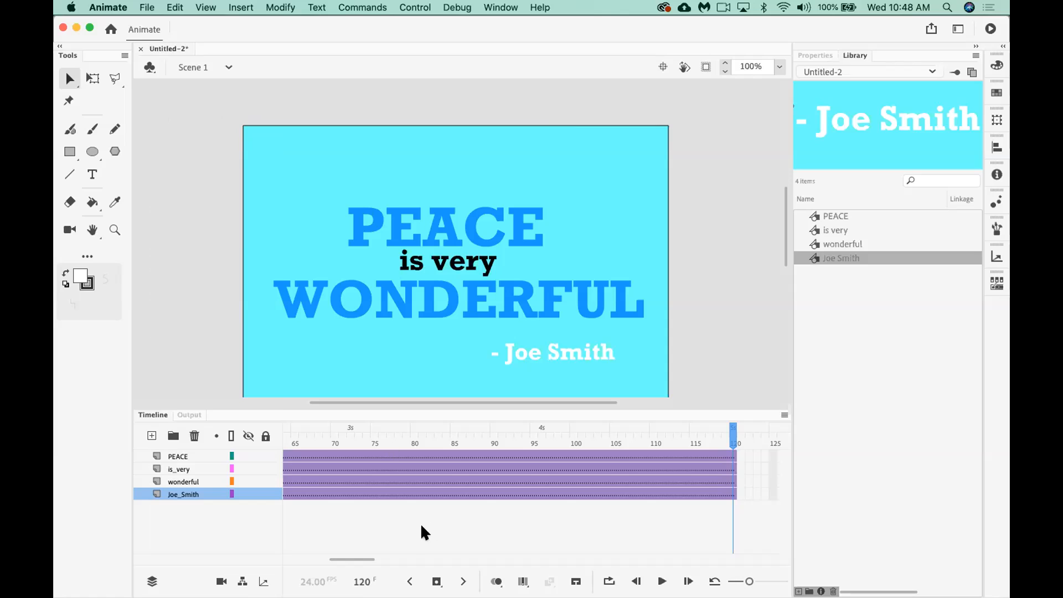
- Compare the stage at frames 1 and 20, briefly hiding and showing the is_very layer
scroll(421, 526, left, 10)
drag(311, 445, 281, 437)
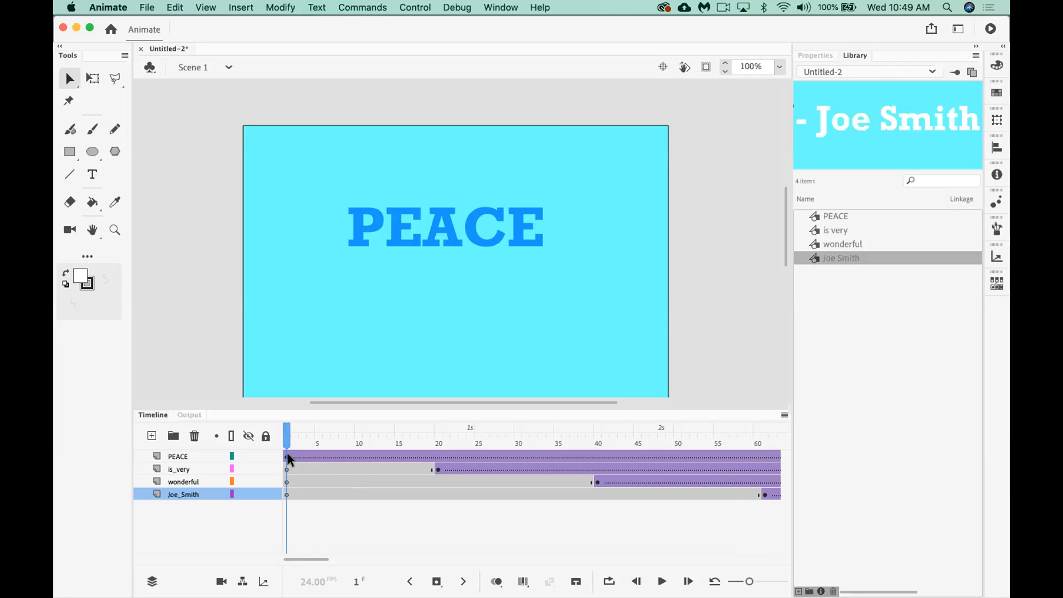
click(438, 456)
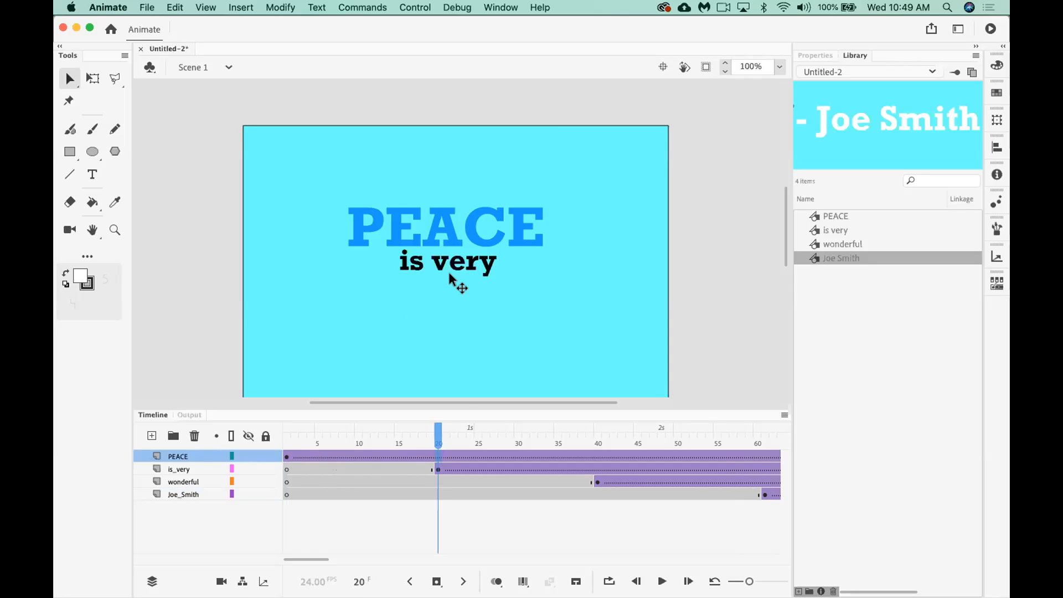
click(244, 465)
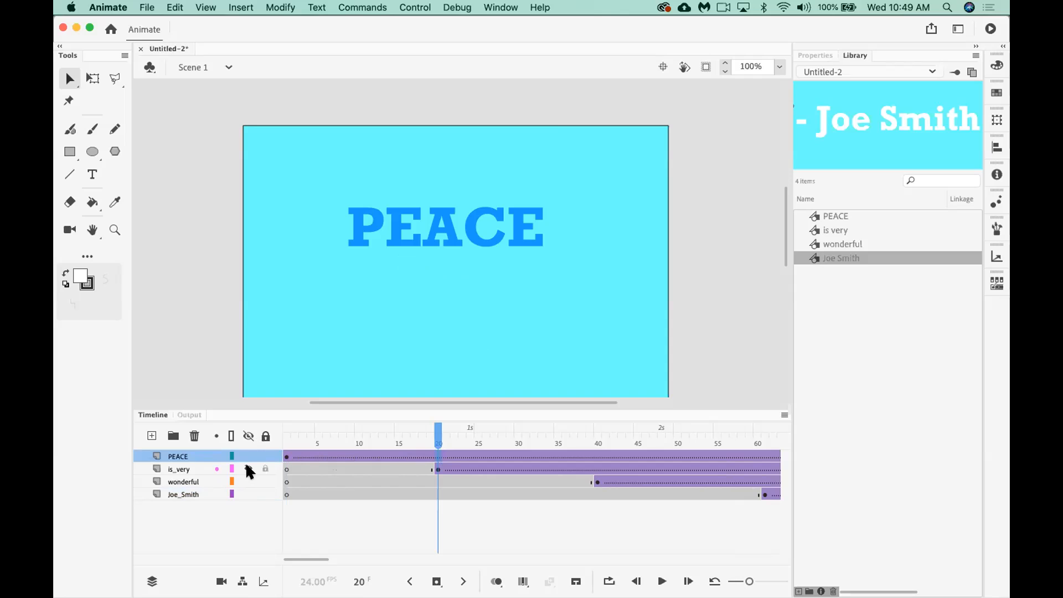
click(246, 465)
drag(433, 426, 283, 435)
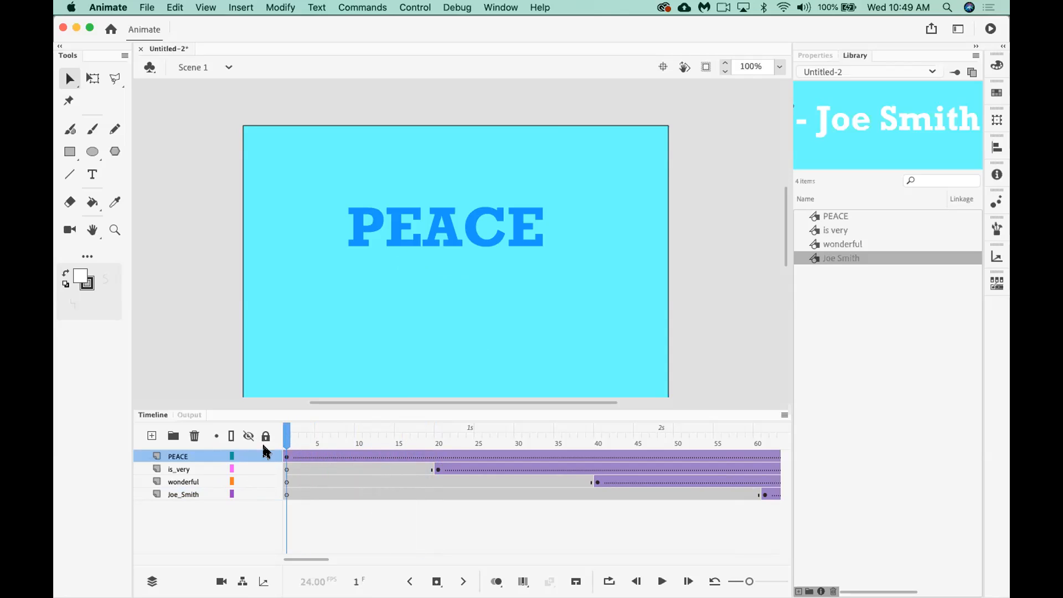
- Insert a keyframe at frame 20 on the PEACE layer and compare it with frame 1
click(437, 456)
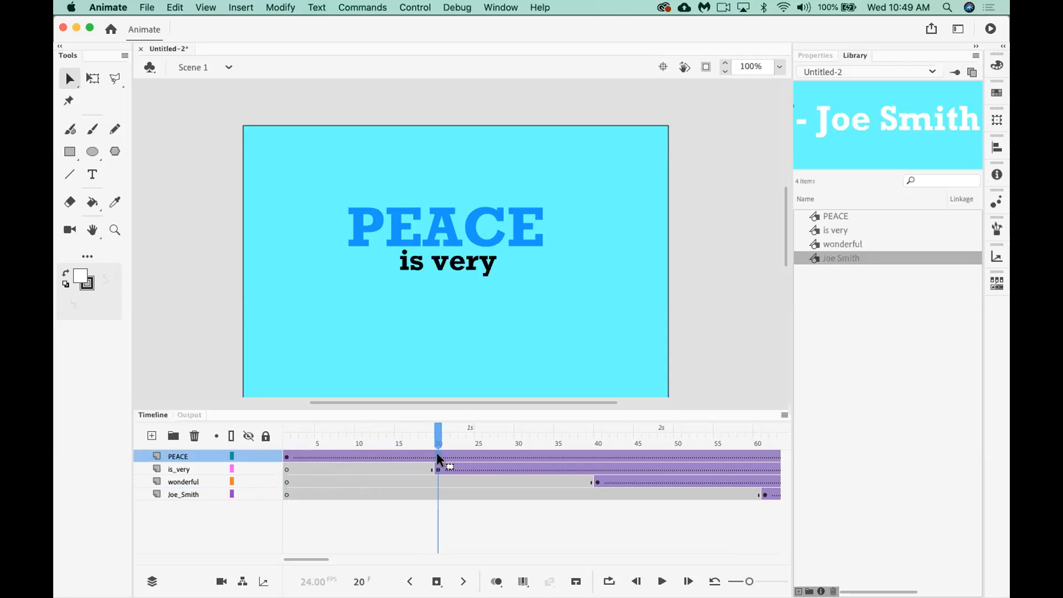
key(F6)
click(283, 454)
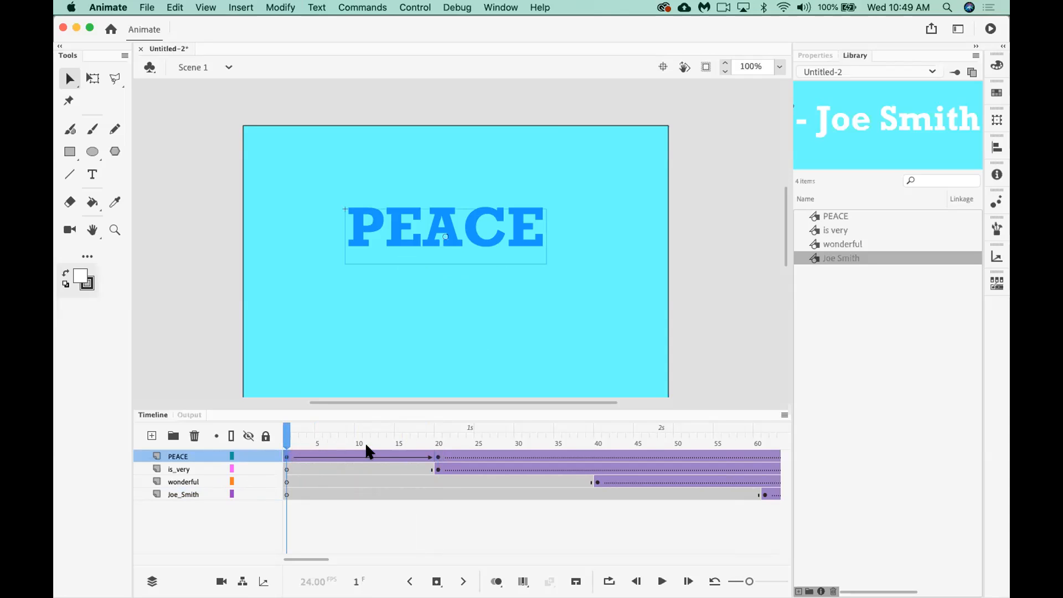
click(437, 457)
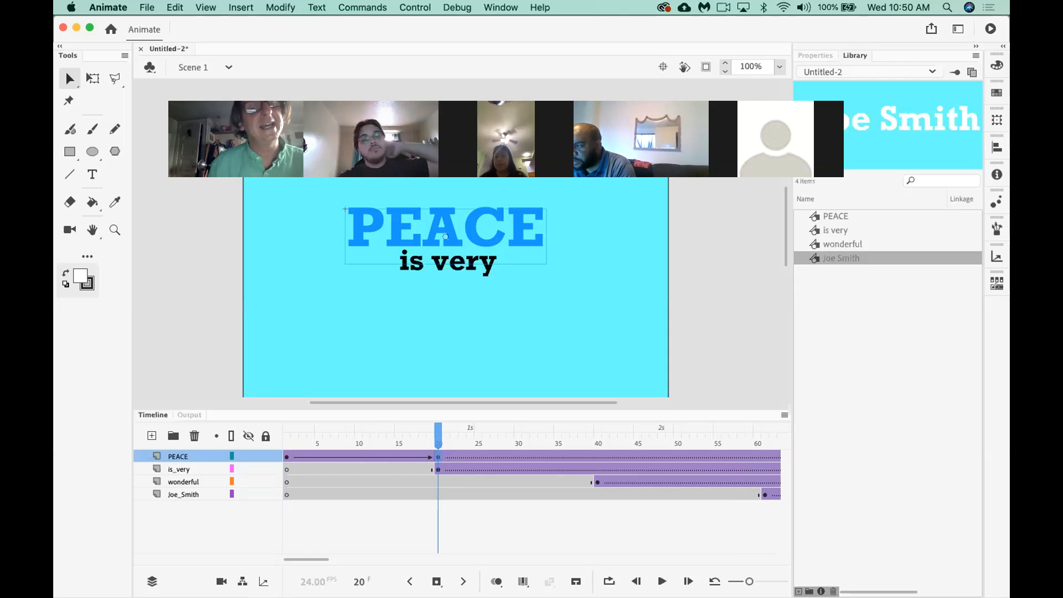
- Move the PEACE text left on the stage at frame 1 and play the animation from the start
click(283, 454)
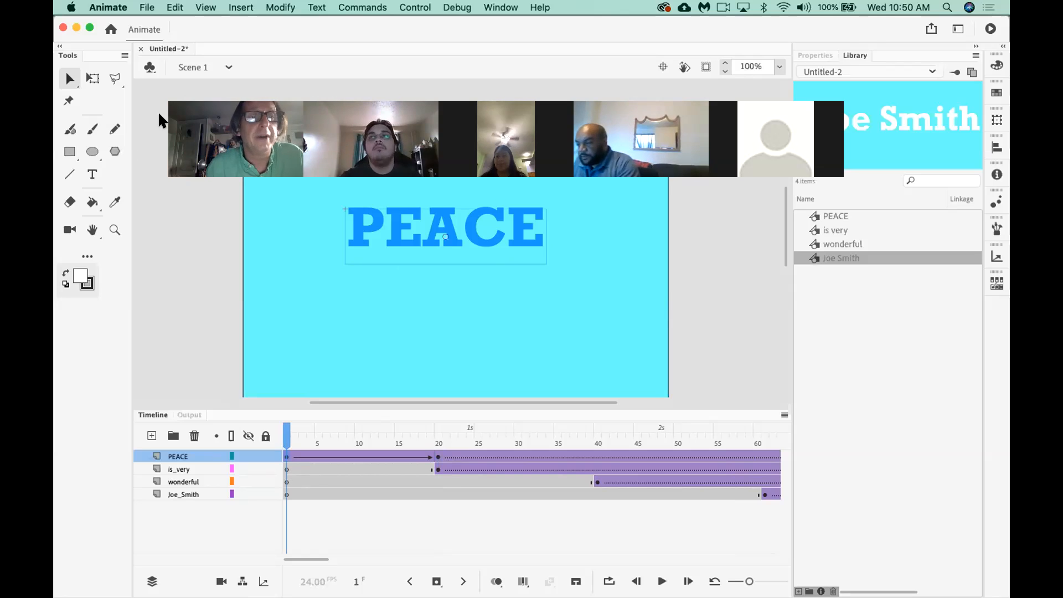
drag(495, 238, 417, 237)
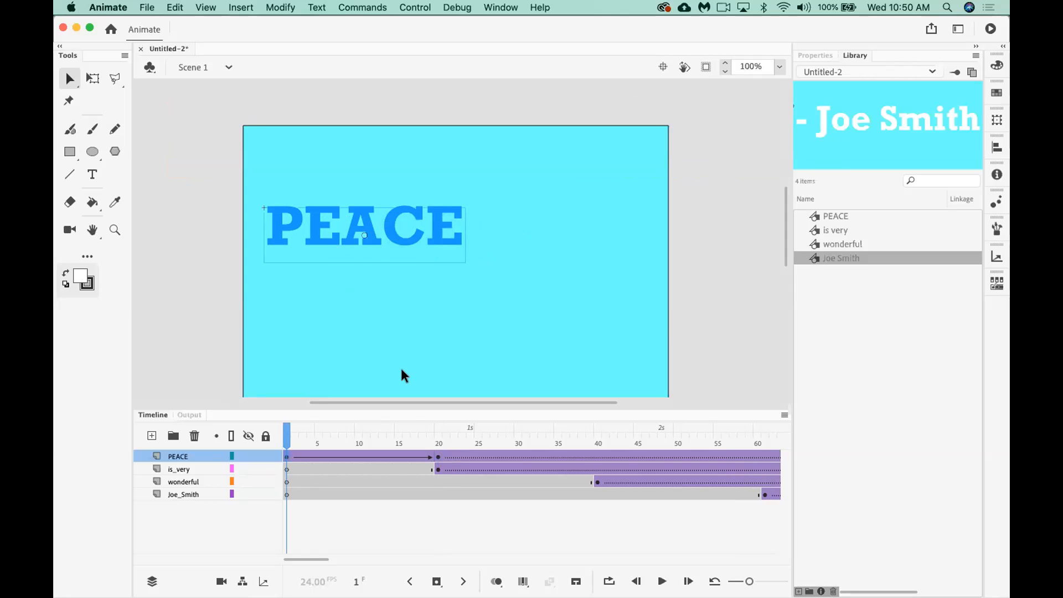
click(437, 457)
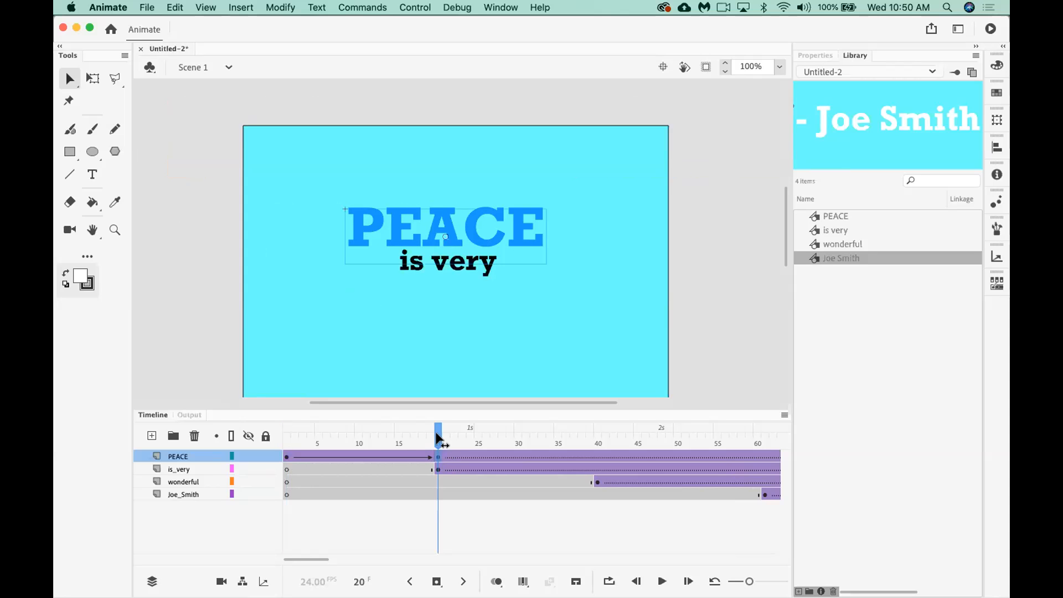
drag(437, 435, 230, 434)
key(Return)
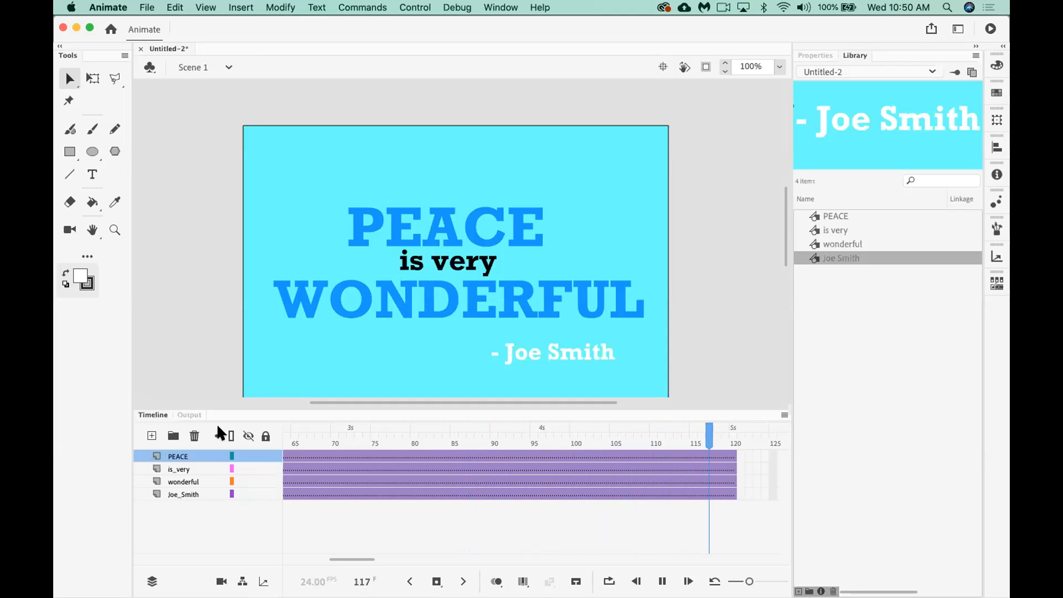
key(Return)
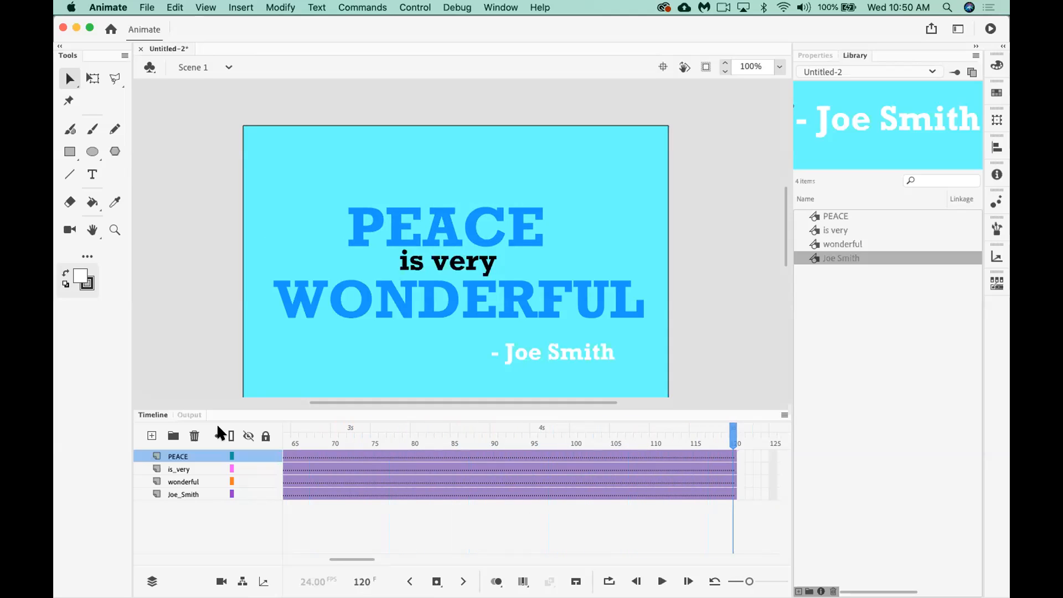
- Scrub the playhead between frames 1 and 20 to review the PEACE text's movement
click(288, 440)
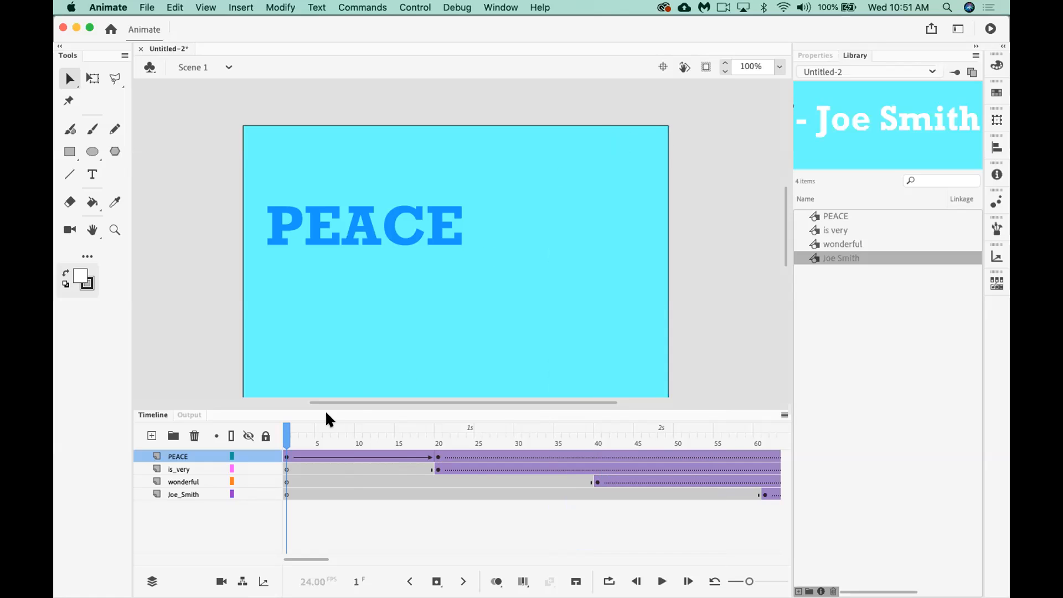
drag(288, 431, 438, 424)
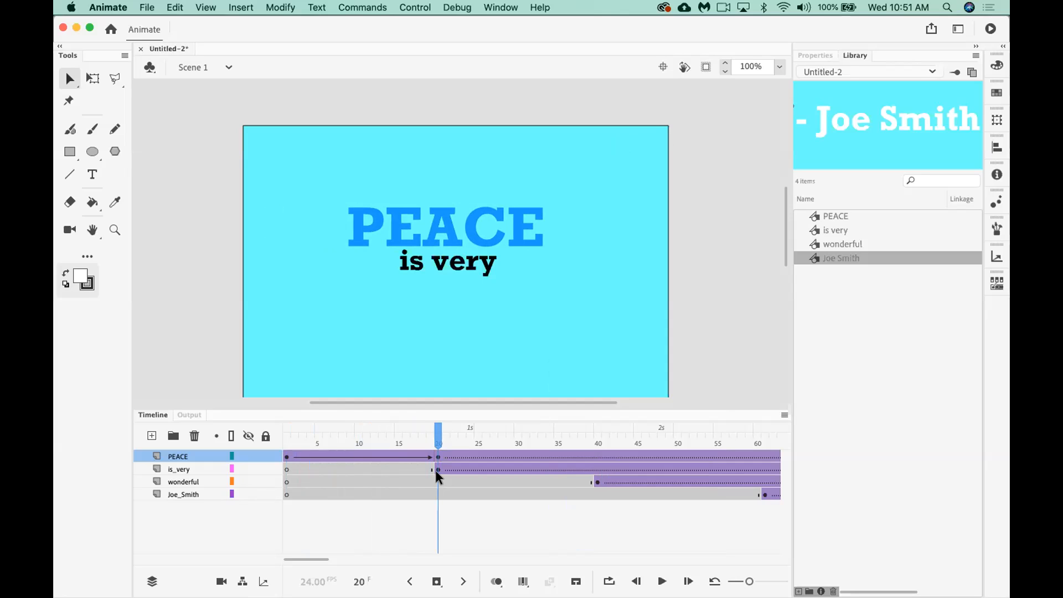
drag(438, 432, 260, 429)
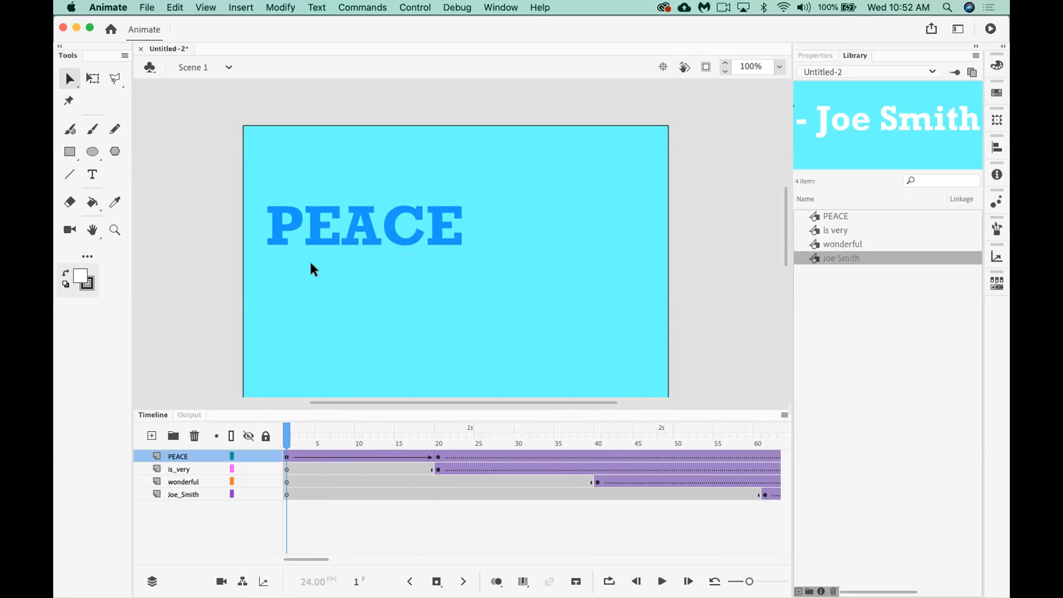
drag(285, 435, 435, 436)
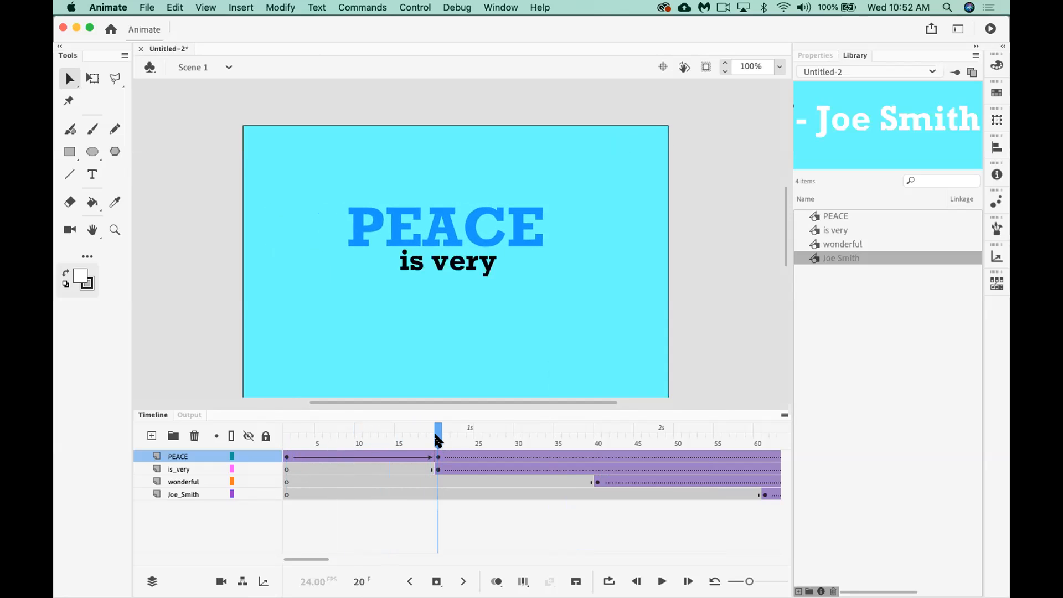
- Insert a keyframe at frame 40 on the is_very layer
click(437, 470)
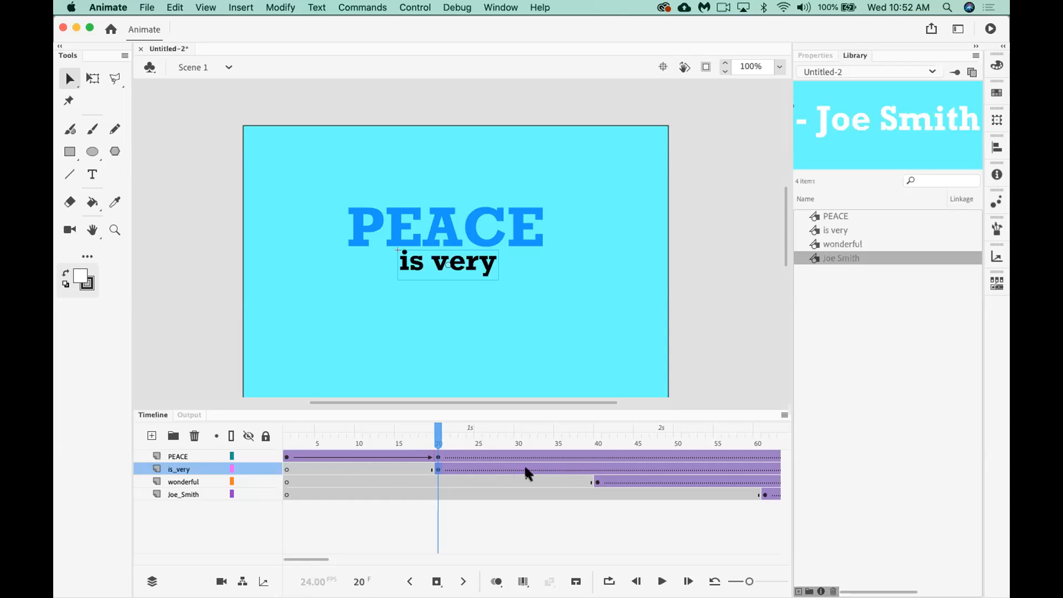
click(597, 465)
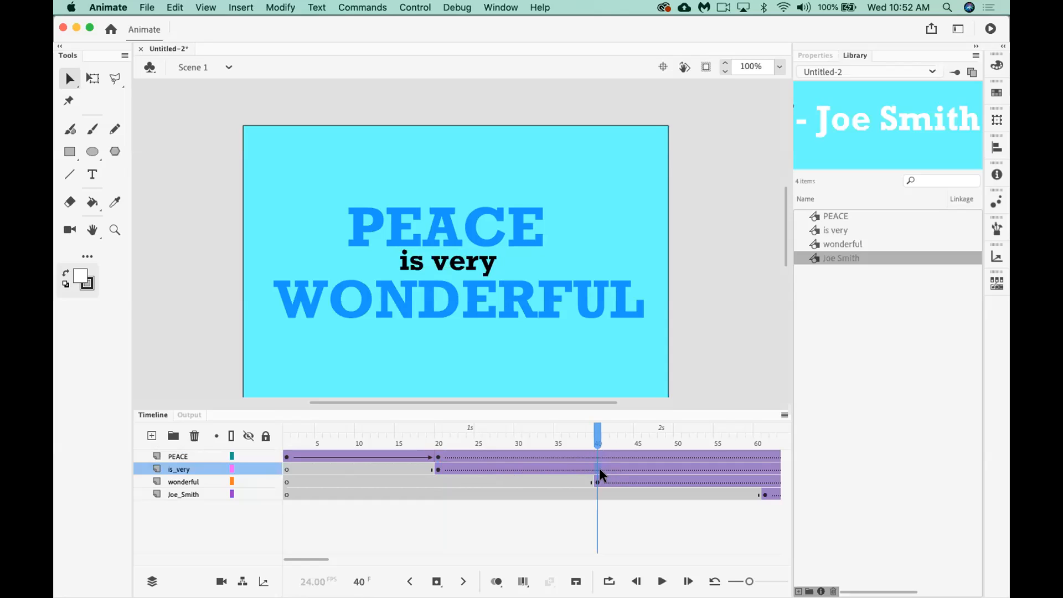
key(F6)
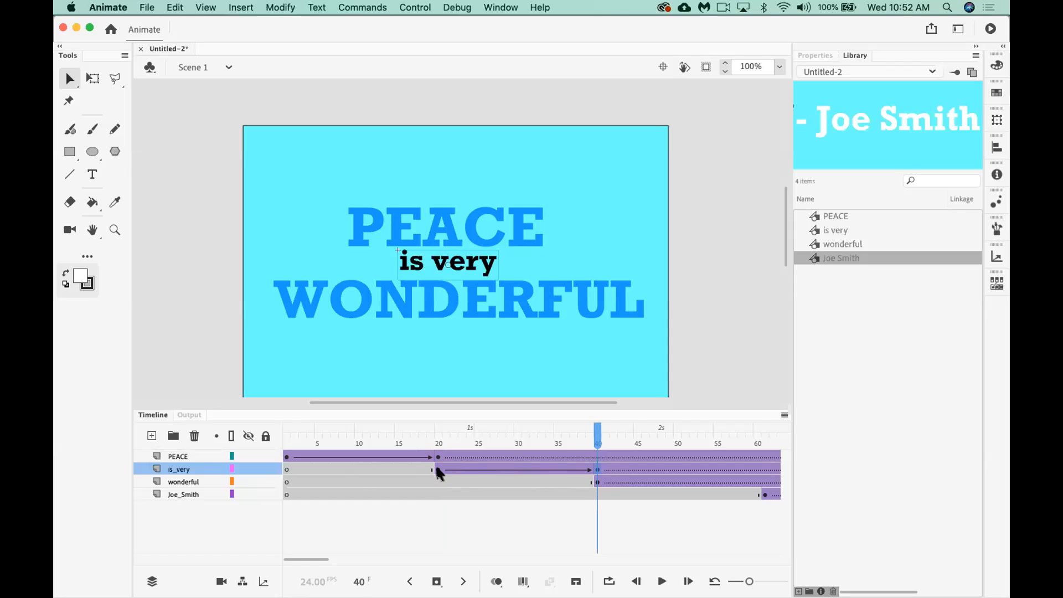
- Return the playhead to frame 20, undo the accidental selection there, and lock the PEACE layer
drag(591, 440, 438, 472)
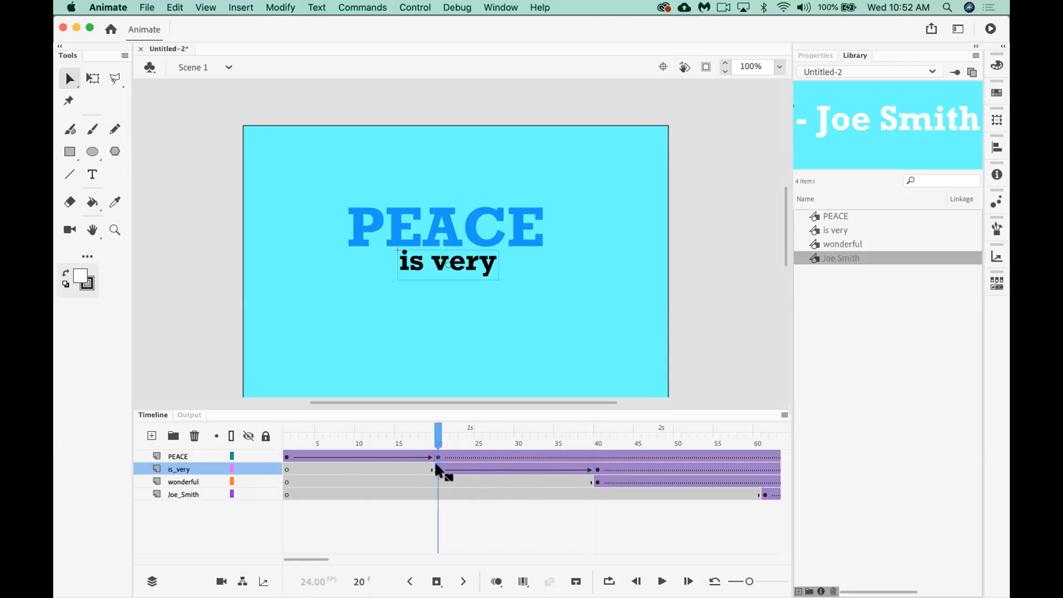
drag(455, 265, 414, 265)
key(super+z)
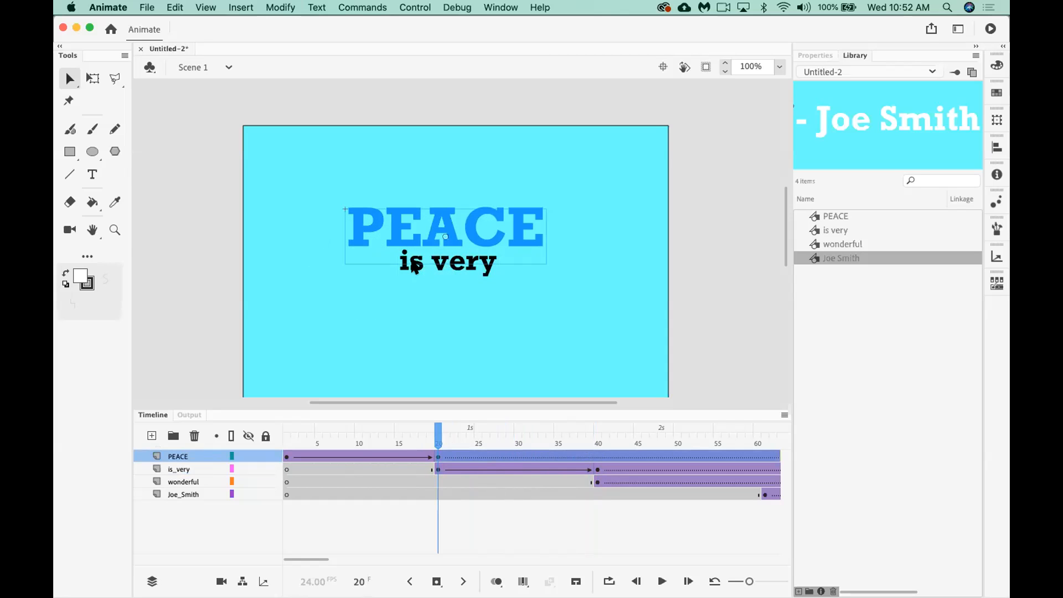
click(264, 452)
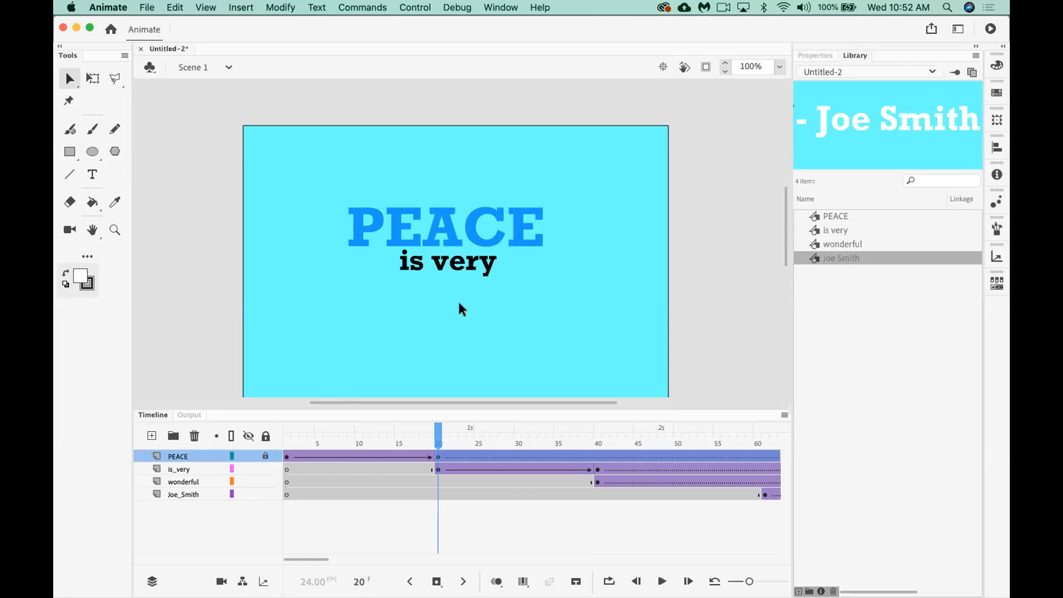
- Shift the "is very" text left at frame 20 and play the animation from frame 1
drag(484, 276, 421, 271)
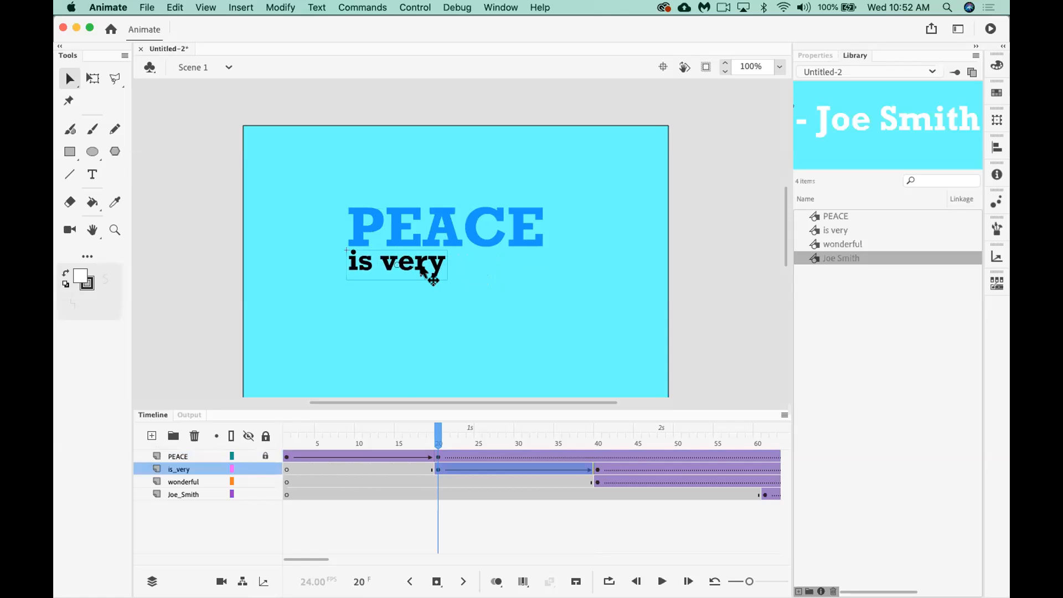
drag(436, 437, 190, 422)
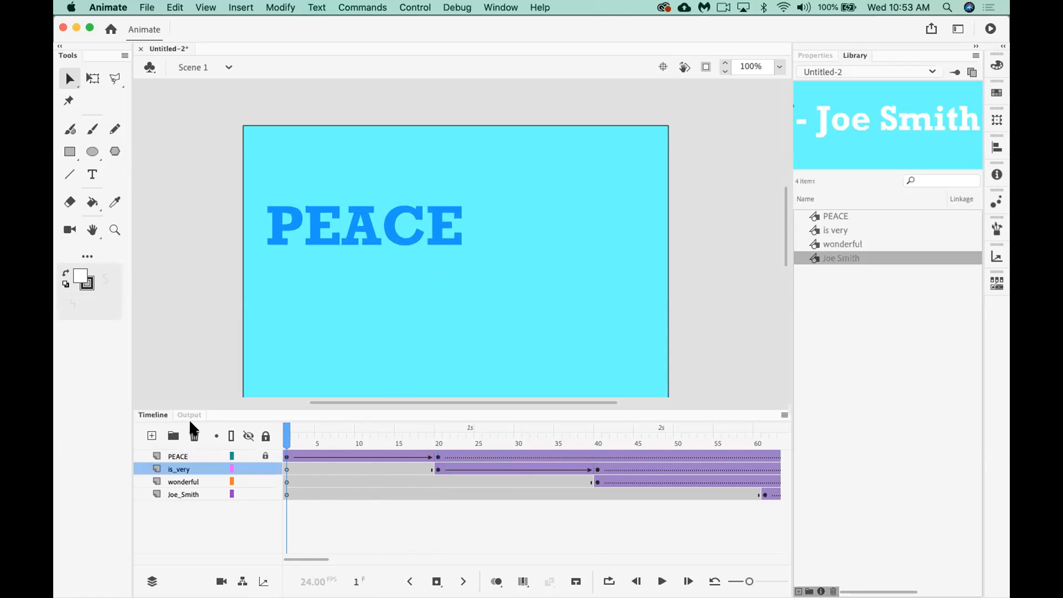
key(Return)
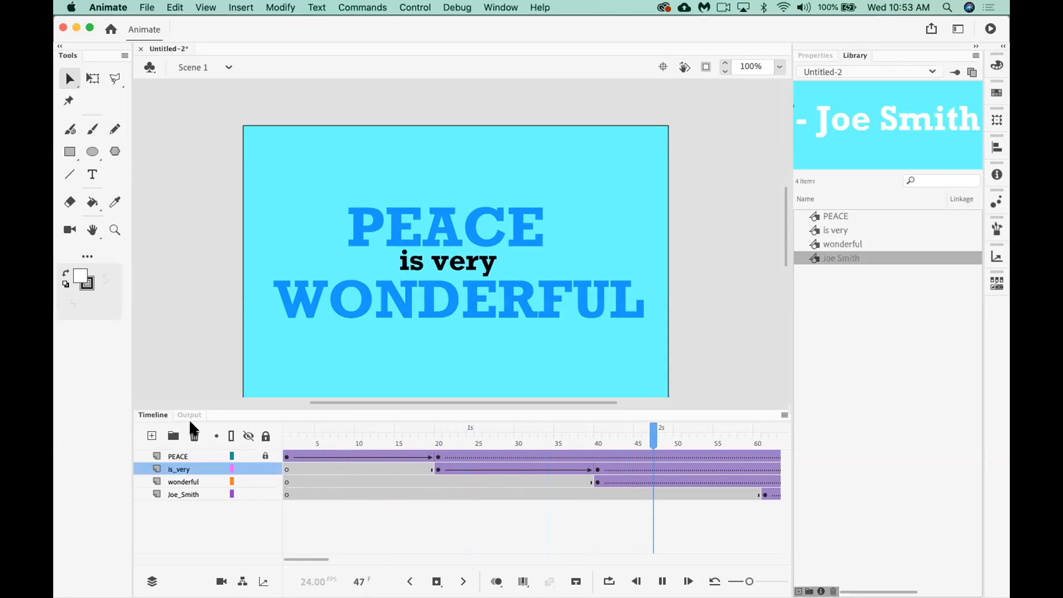
- Move the "is very" text down to the stage's lower left at frame 20 and preview the animation from frame 1
click(437, 468)
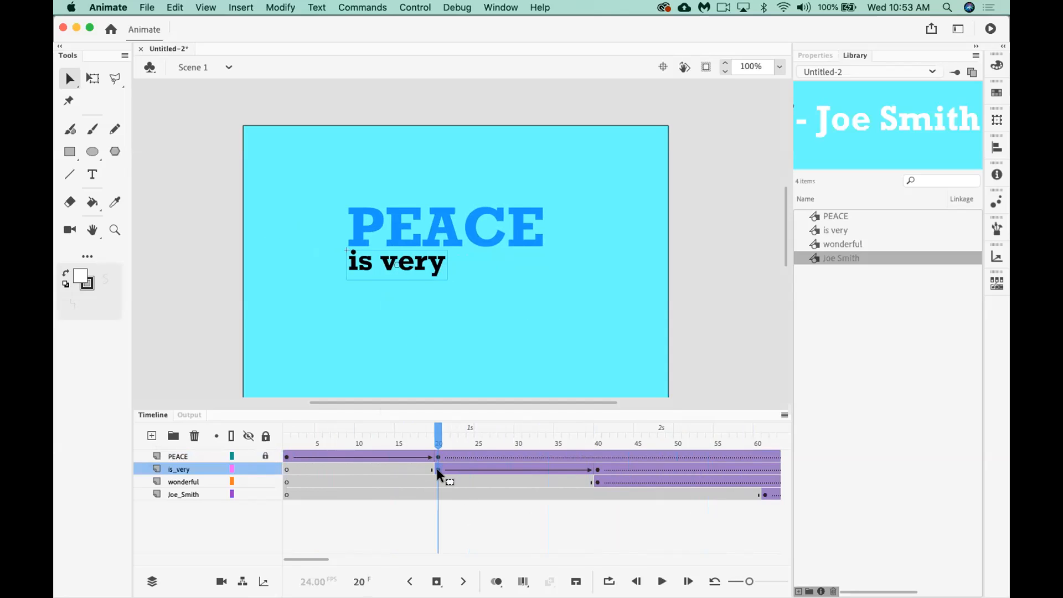
drag(426, 270, 316, 396)
drag(439, 430, 162, 429)
key(Return)
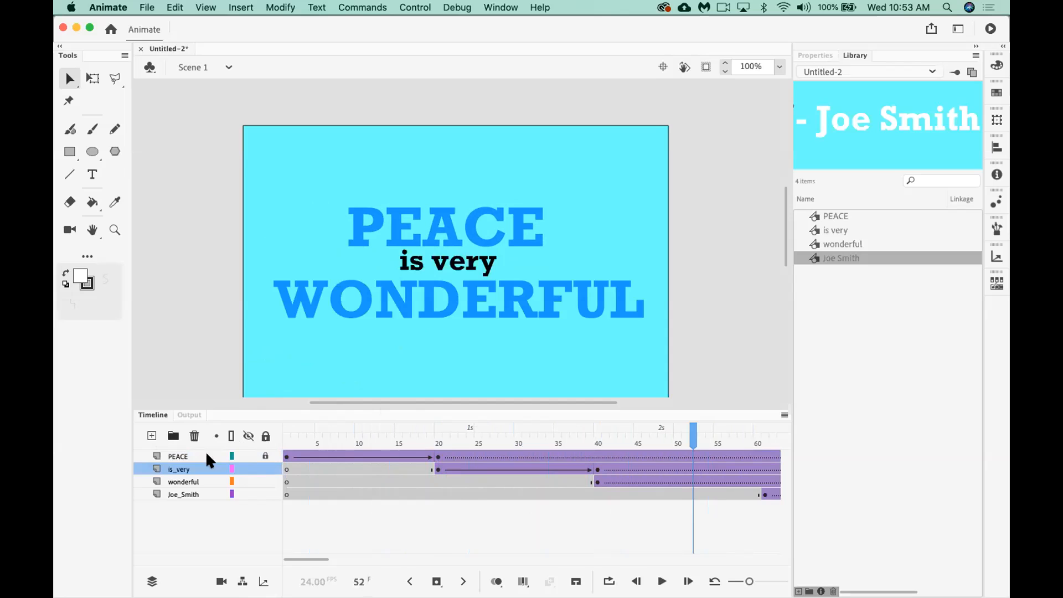
- Return to frame 20 and undo the last move of the "is very" text
mouse_move(444, 438)
mouse_down()
mouse_move(354, 452)
mouse_move(598, 448)
mouse_move(440, 448)
mouse_up()
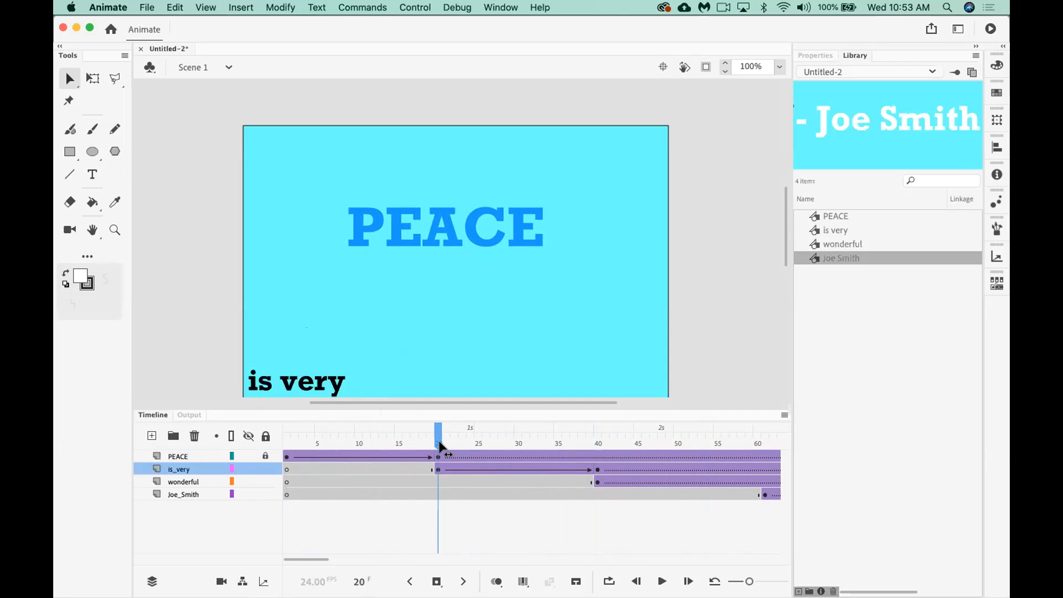
key(.)
key(super+z)
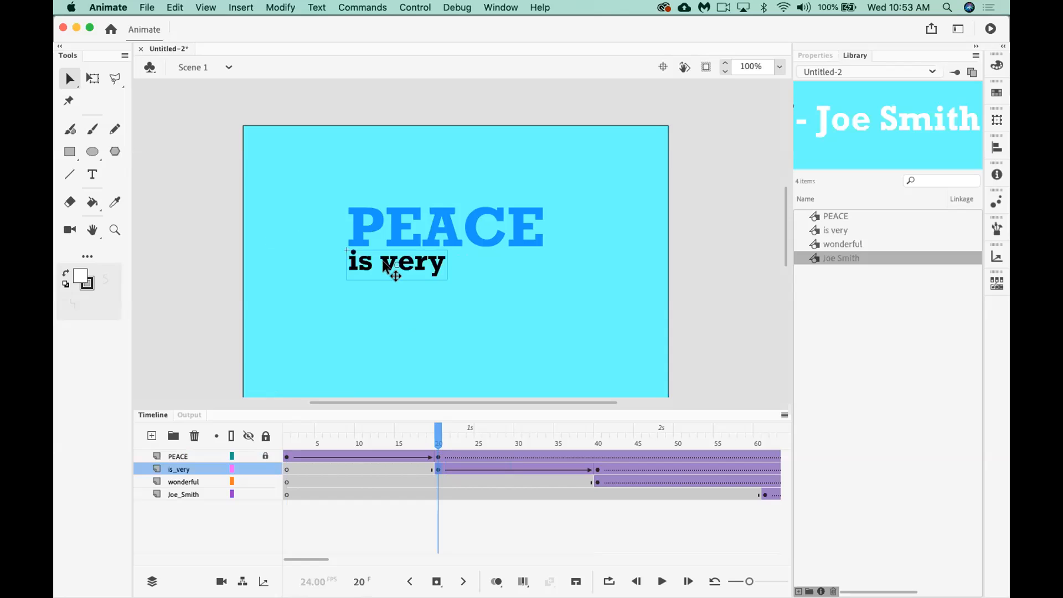
- Move the "is very" text horizontally to straddle the stage's right edge at frame 20 and preview the animation from frame 1
drag(393, 275, 654, 269)
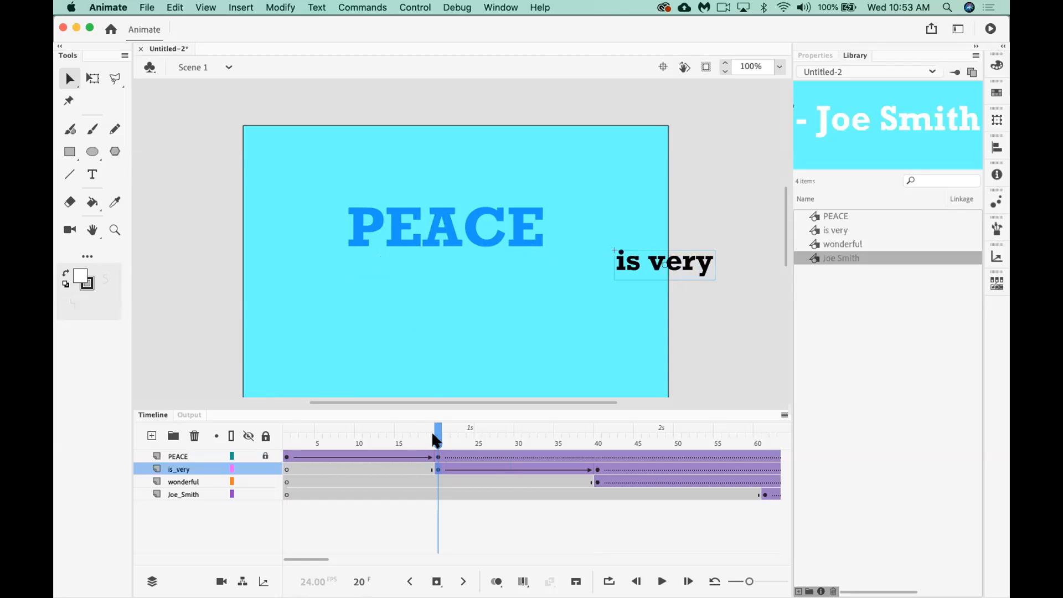
key(shift+comma)
key(Return)
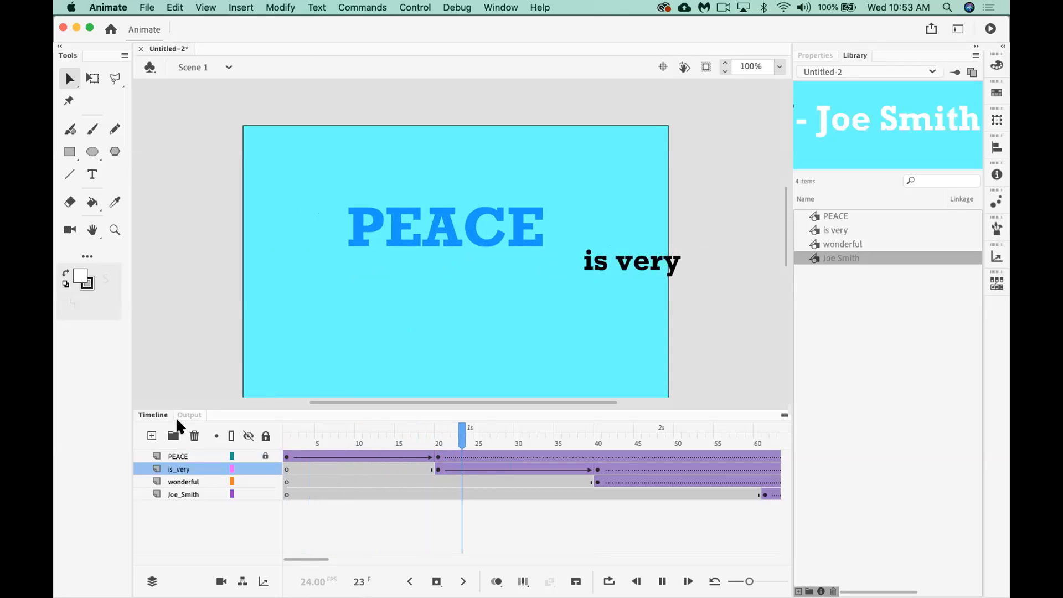
key(Return)
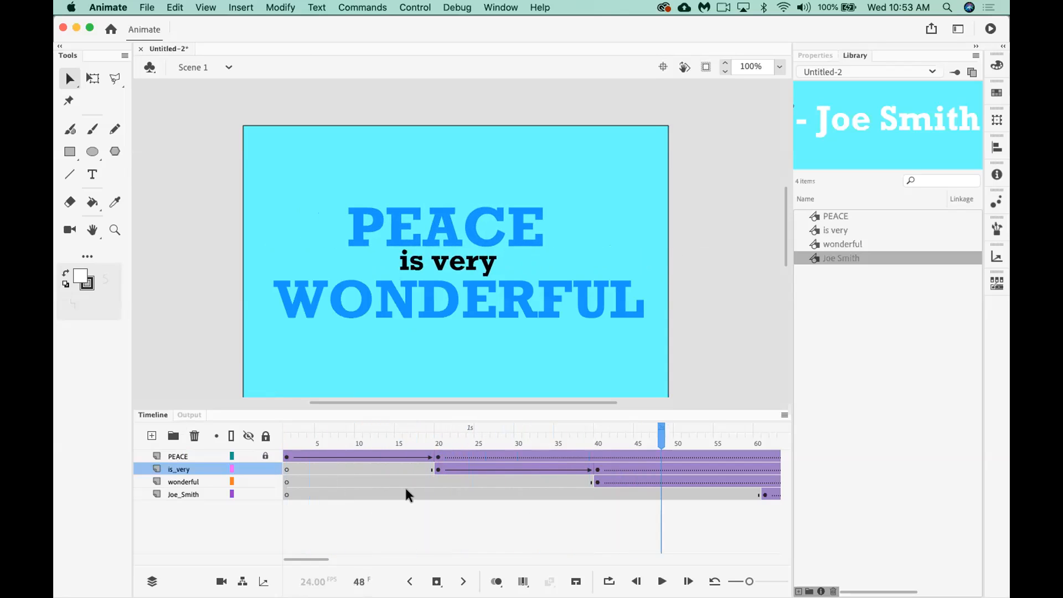
- Insert a keyframe at frame 60 on the wonderful layer
click(438, 456)
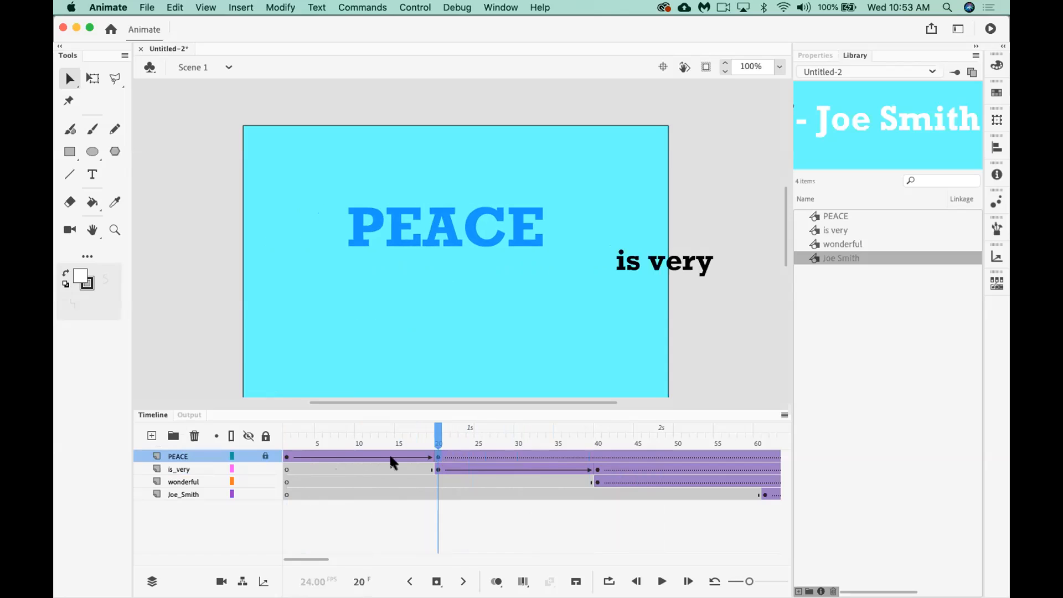
click(598, 470)
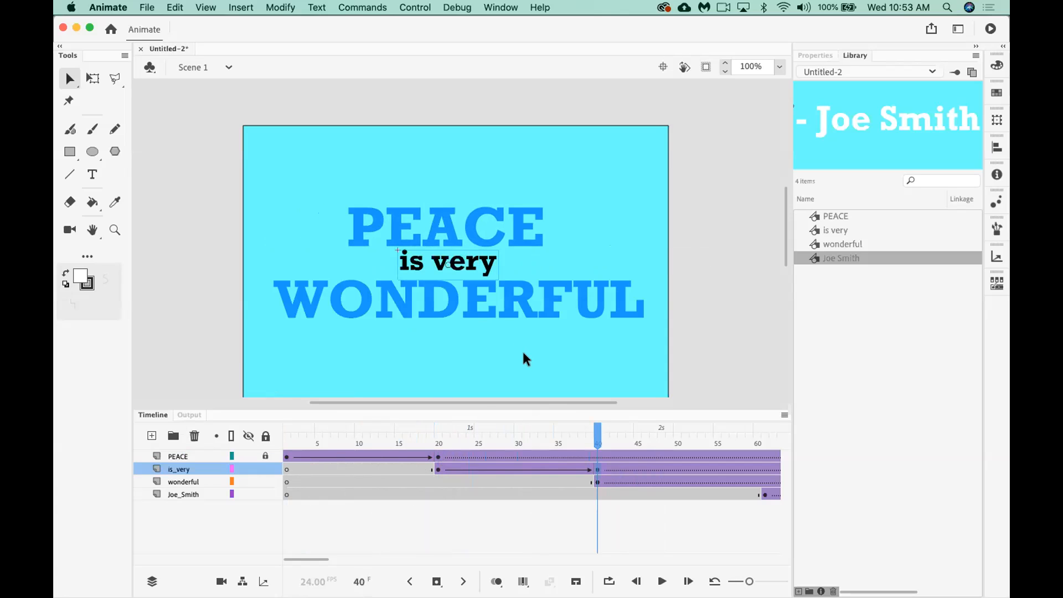
scroll(523, 352, right, 4)
scroll(523, 353, left, 4)
scroll(523, 353, down, 2)
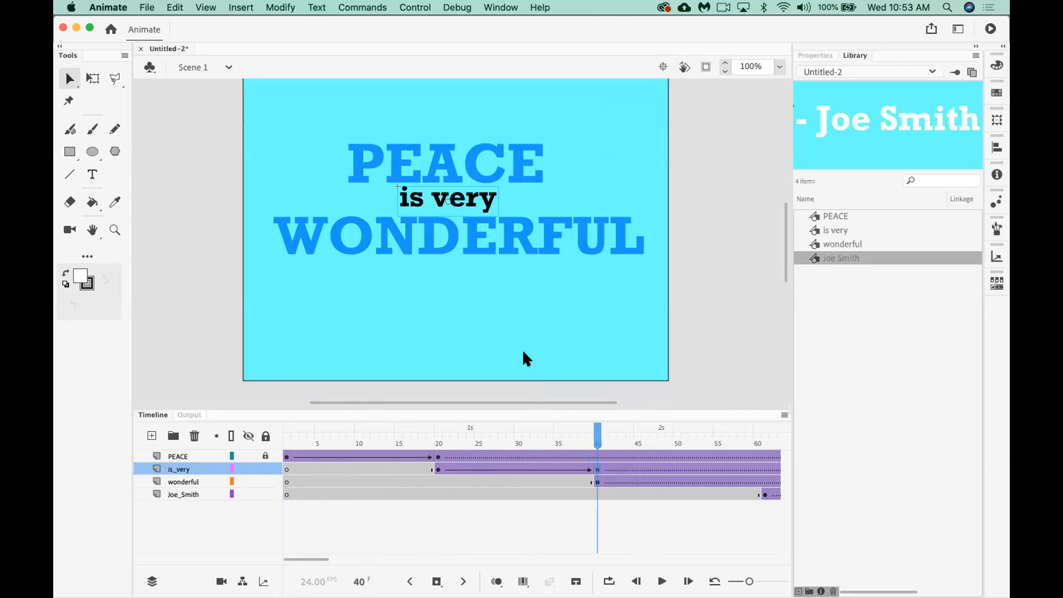
click(596, 482)
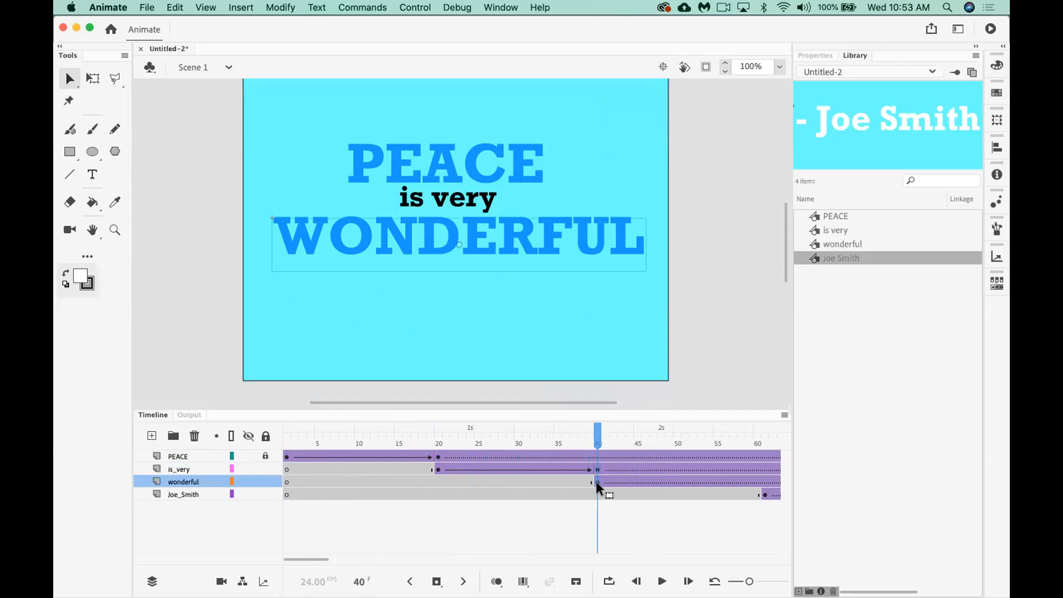
scroll(556, 503, right, 5)
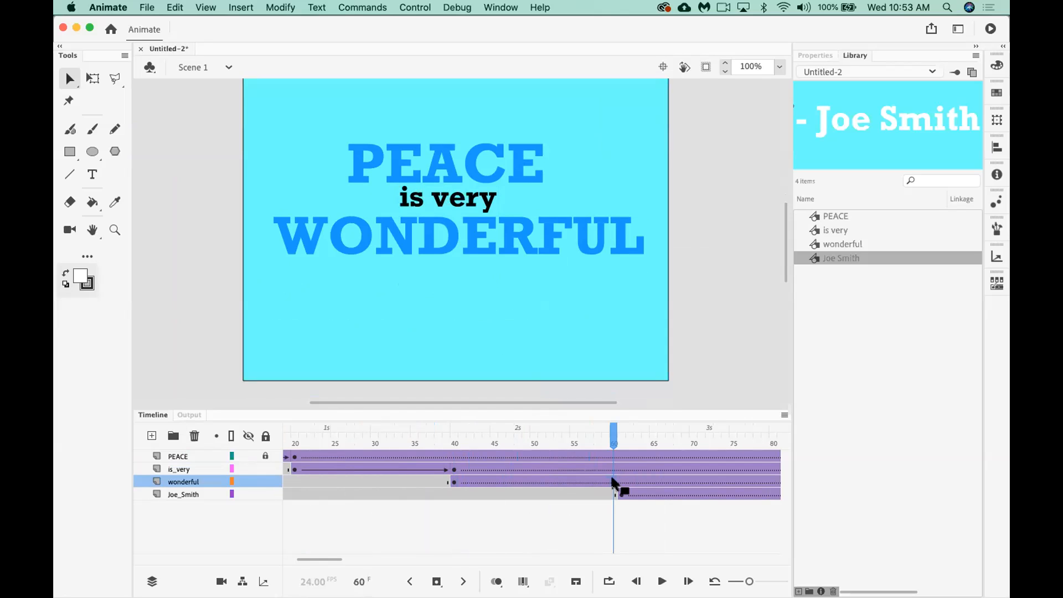
key(F6)
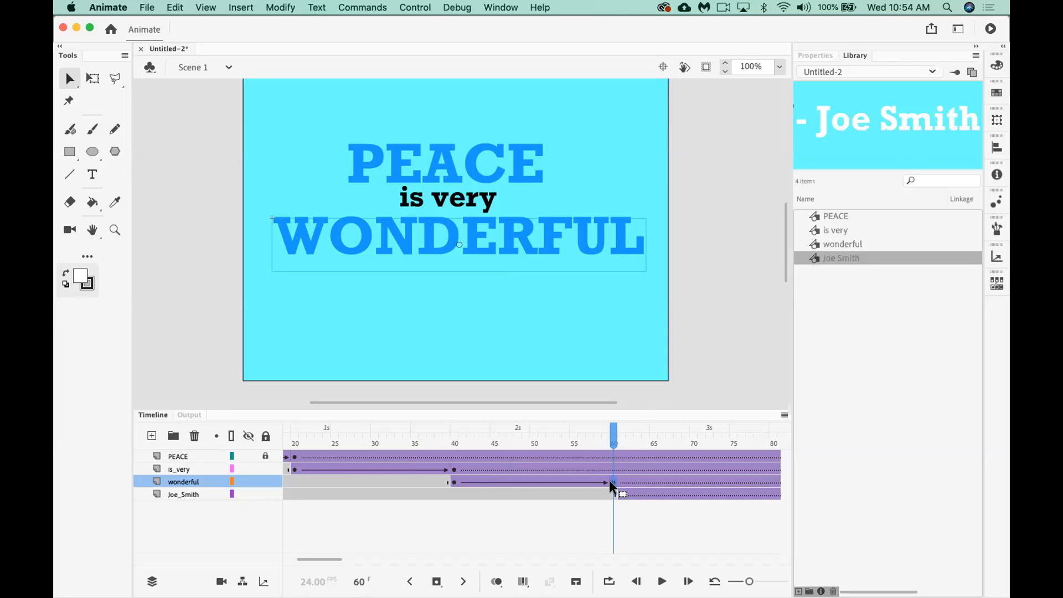
- Shrink the WONDERFUL text at frame 40 to a small fraction of its size about its center with Free Transform
click(452, 481)
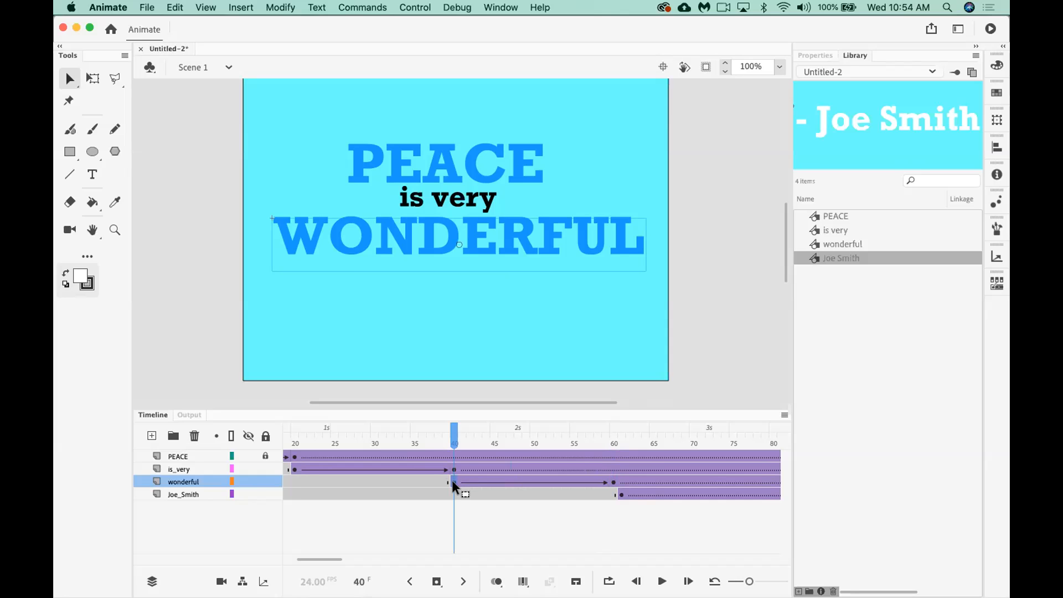
click(92, 78)
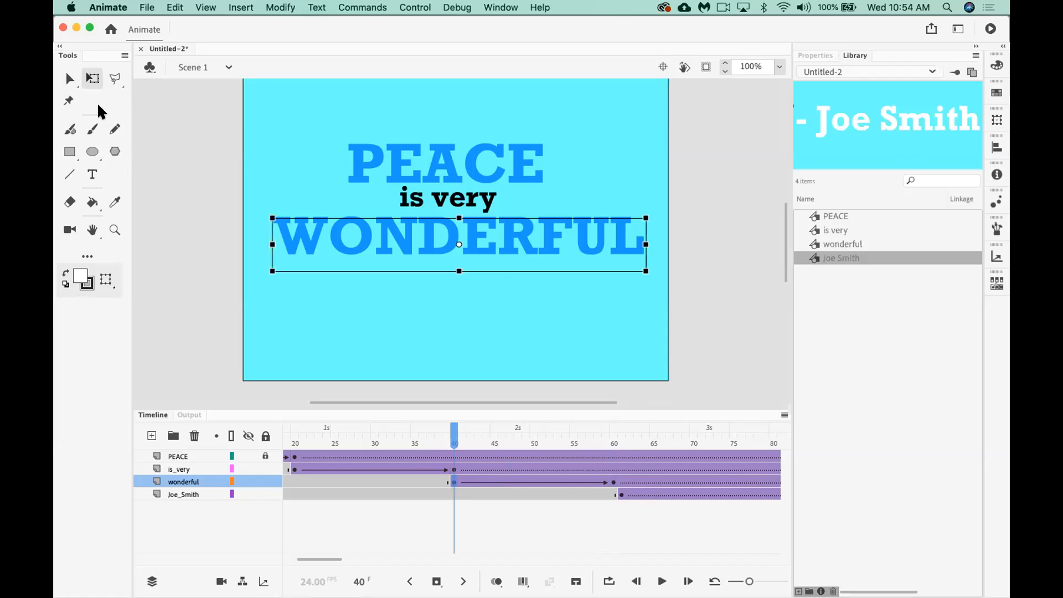
drag(641, 267, 574, 244)
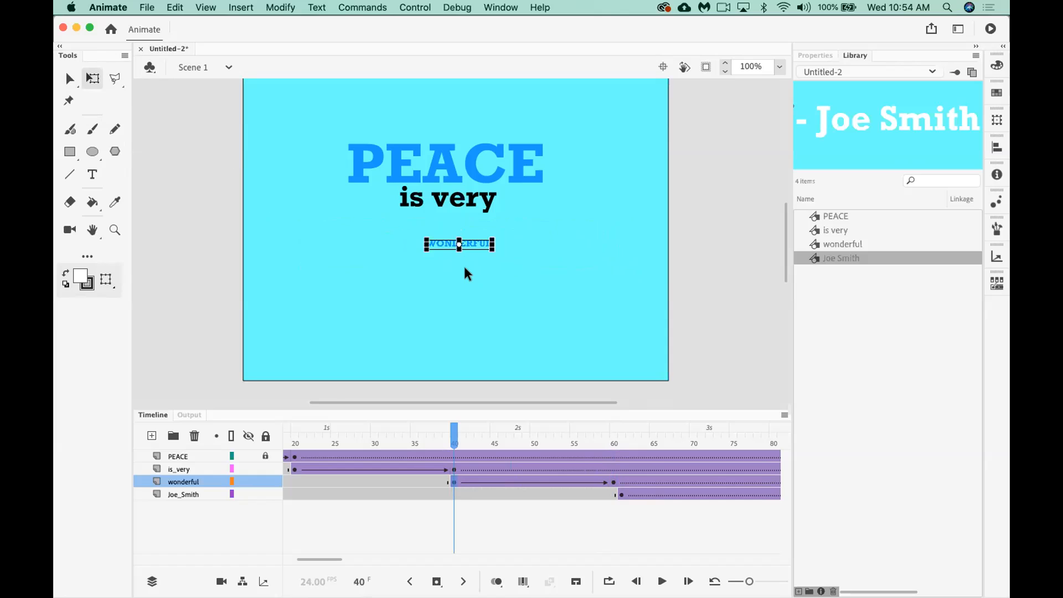
- Nudge the small WONDERFUL text left and up to sit just beneath "is very" at frame 40, and preview the animation from the start
key(Left)
key(Left)
key(Left)
key(Left)
key(Left)
key(Left)
key(Left)
key(Left)
key(Left)
key(Left)
key(Left)
key(Left)
key(Left)
key(Left)
key(Left)
key(Left)
key(Left)
key(Left)
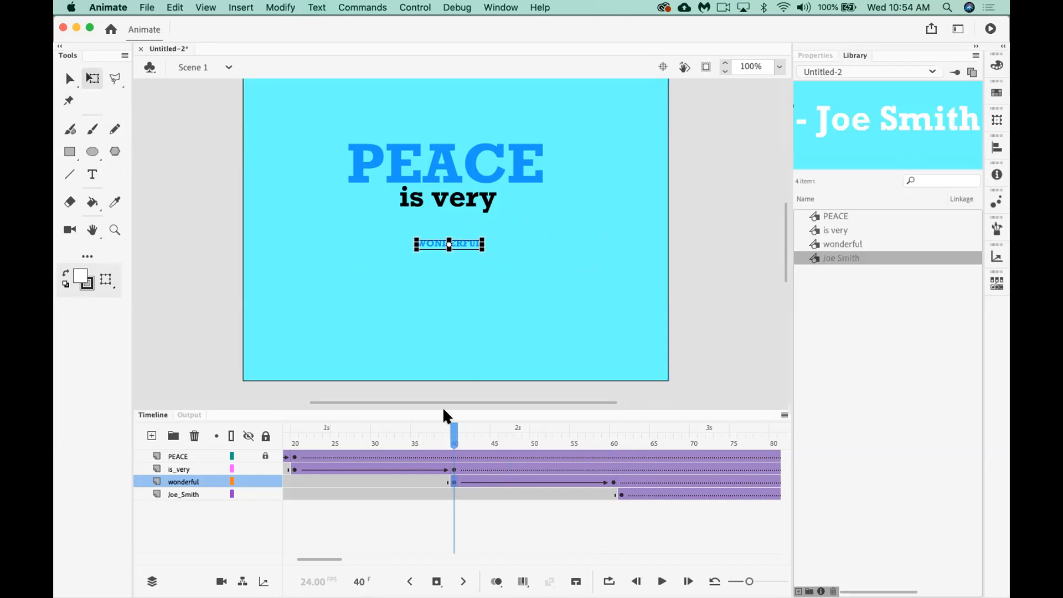
mouse_move(454, 437)
mouse_down()
mouse_move(612, 438)
mouse_move(487, 435)
mouse_move(454, 447)
mouse_up()
click(453, 245)
key(Up)
key(Up)
key(Up)
key(Up)
key(Up)
key(Up)
key(Up)
key(Up)
key(Up)
key(Up)
key(Up)
key(Up)
key(Up)
key(Up)
key(Up)
key(Up)
key(Up)
key(Up)
key(Up)
key(Up)
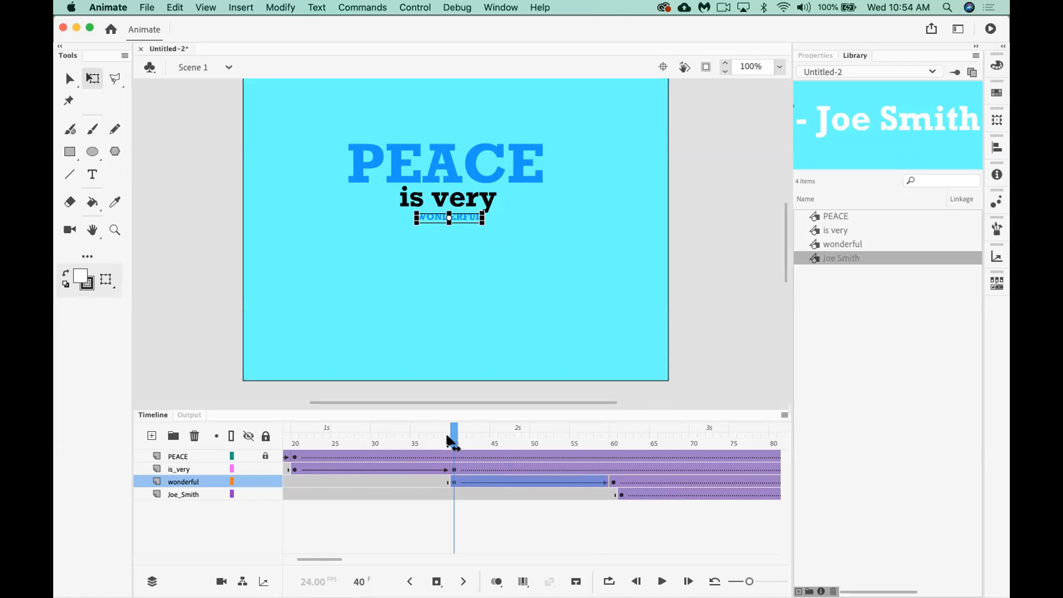
key(Return)
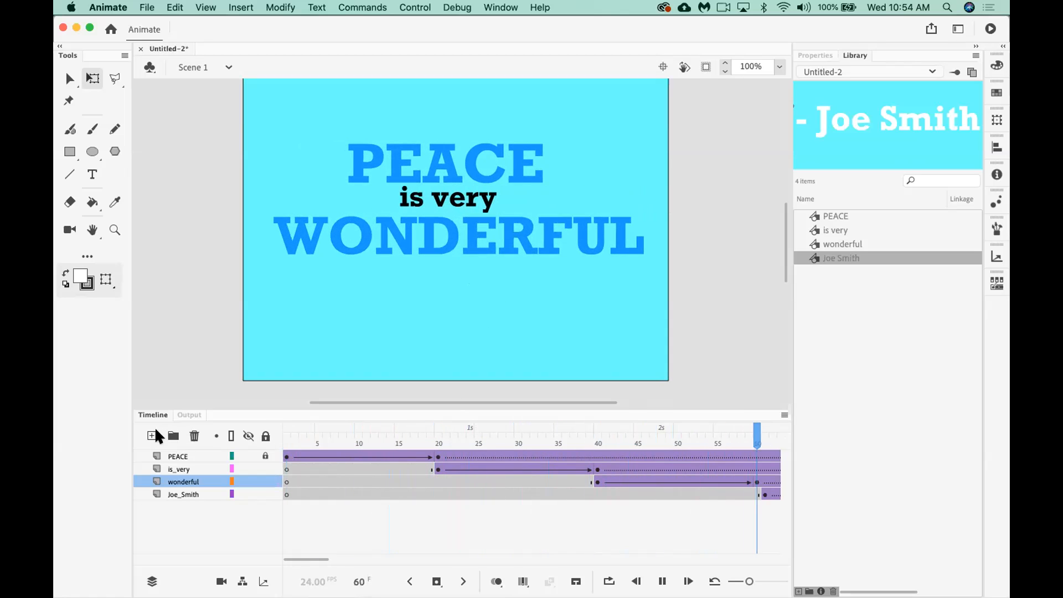
key(Return)
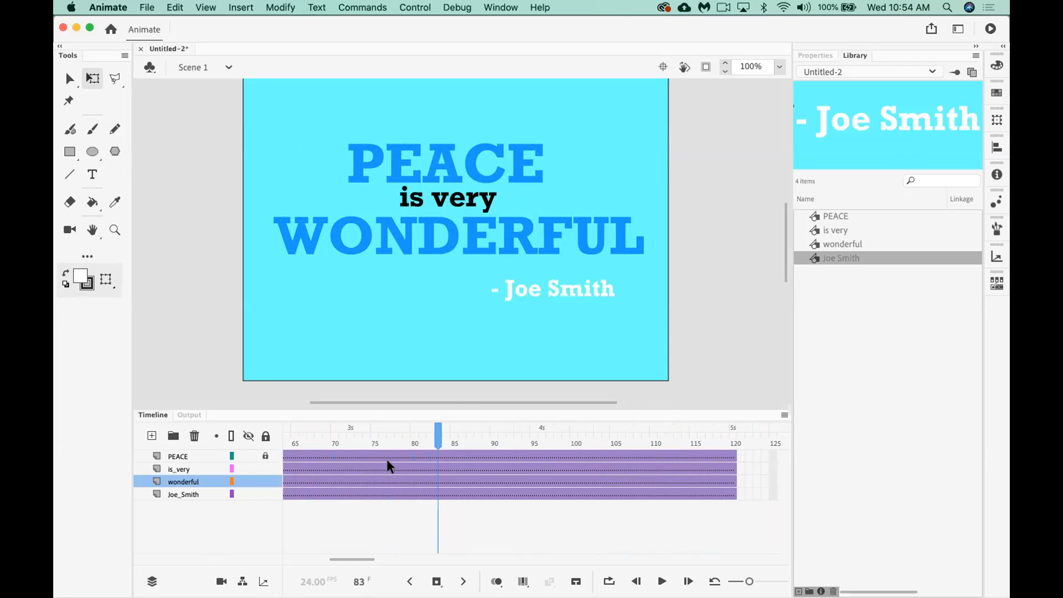
- Insert a keyframe at frame 70 on the author attribution layer
scroll(387, 460, left, 10)
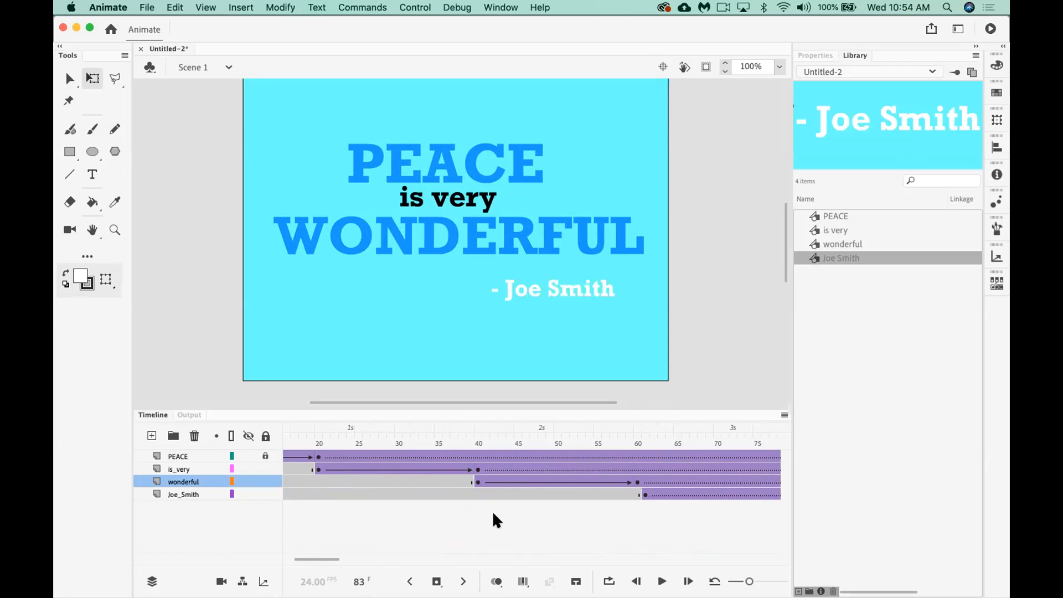
scroll(592, 508, right, 3)
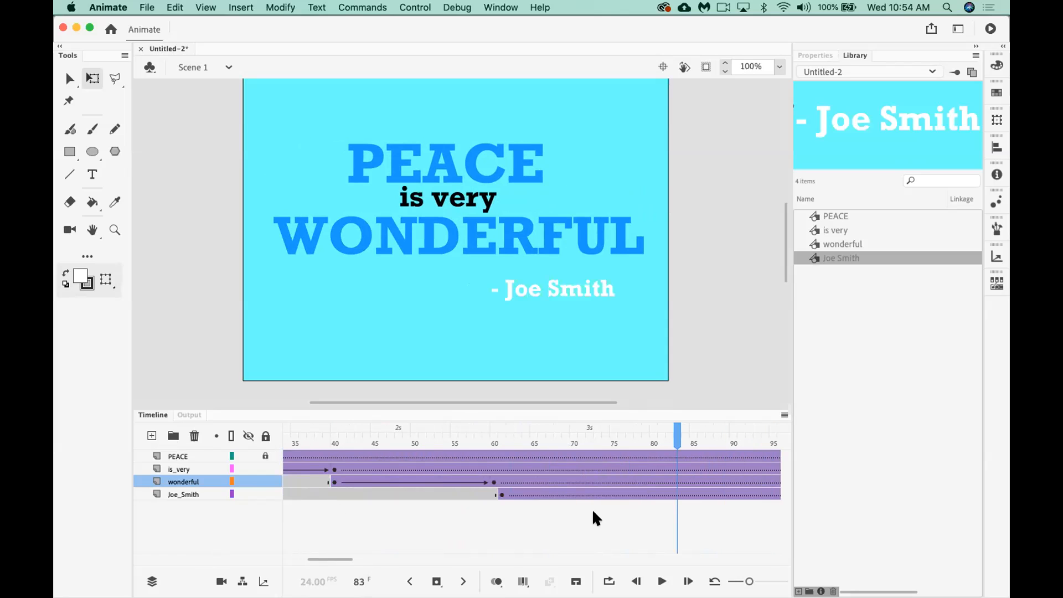
click(504, 494)
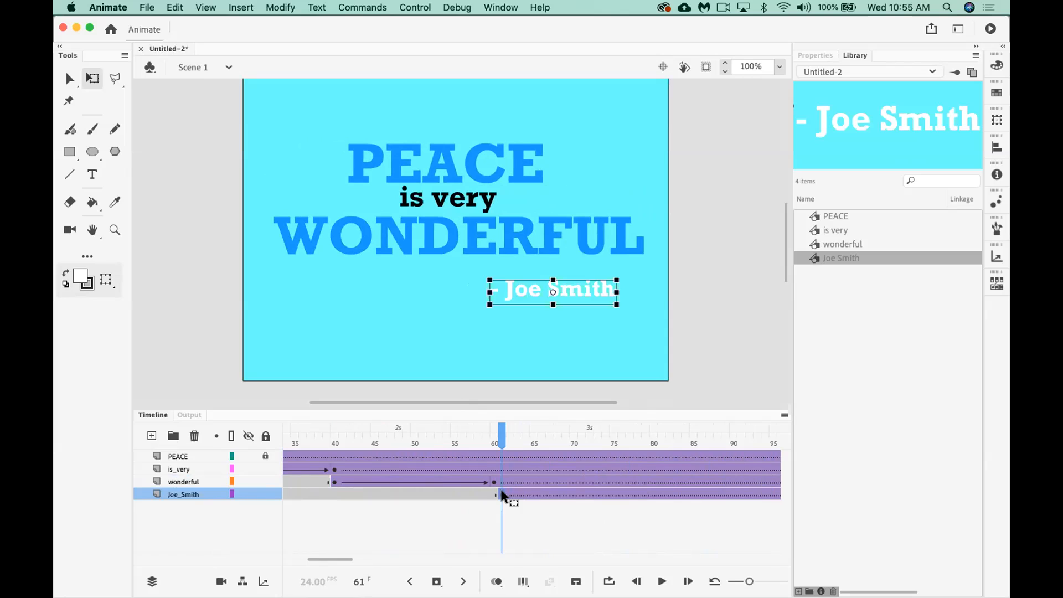
scroll(526, 507, right, 3)
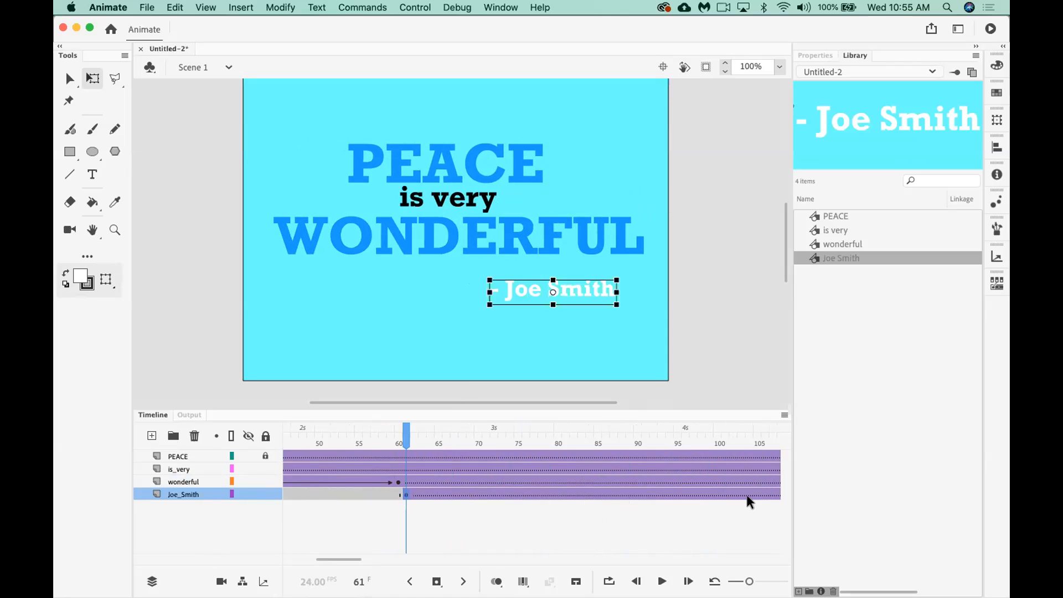
click(477, 494)
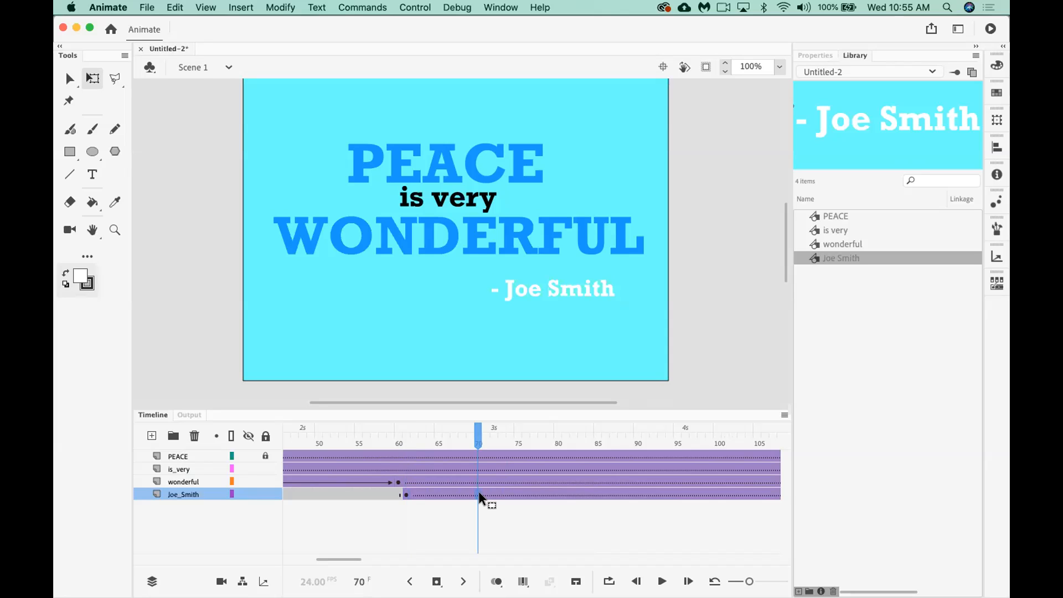
key(F6)
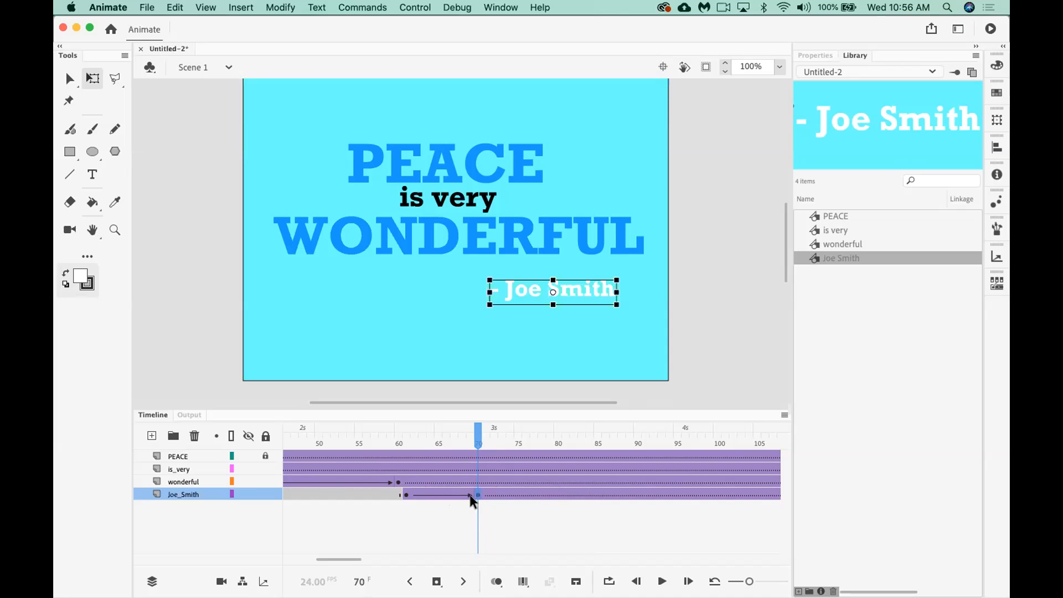
- Move the author attribution text straight down near the stage's bottom edge at frame 61 and play the animation
click(407, 495)
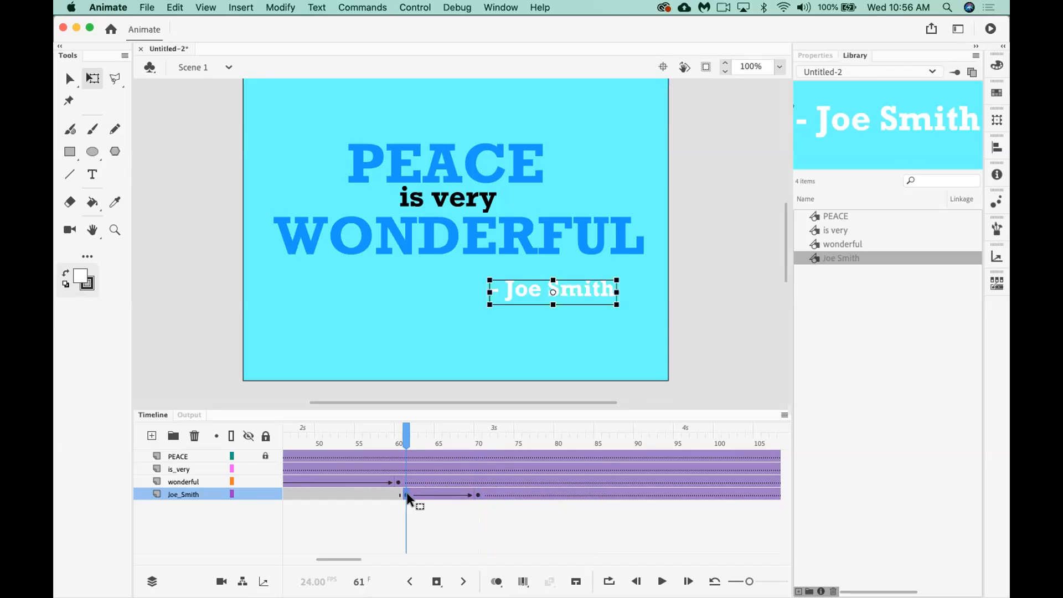
key(shift+Down)
key(shift+Down)
key(shift+Down)
key(shift+Down)
key(shift+Down)
key(shift+Down)
key(shift+Down)
key(shift+Down)
key(shift+Down)
key(shift+Down)
key(shift+Down)
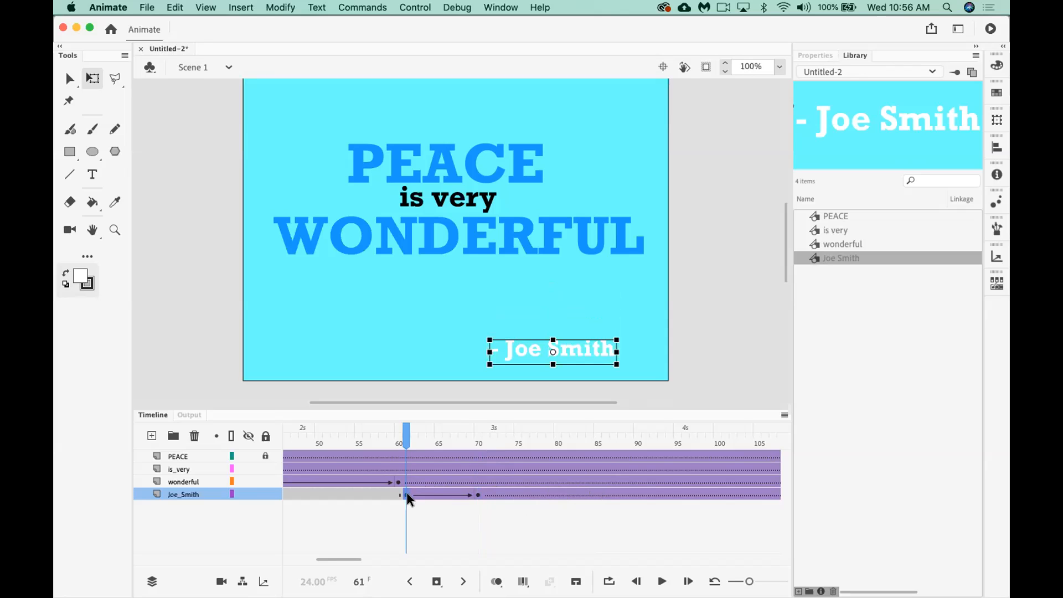
key(Return)
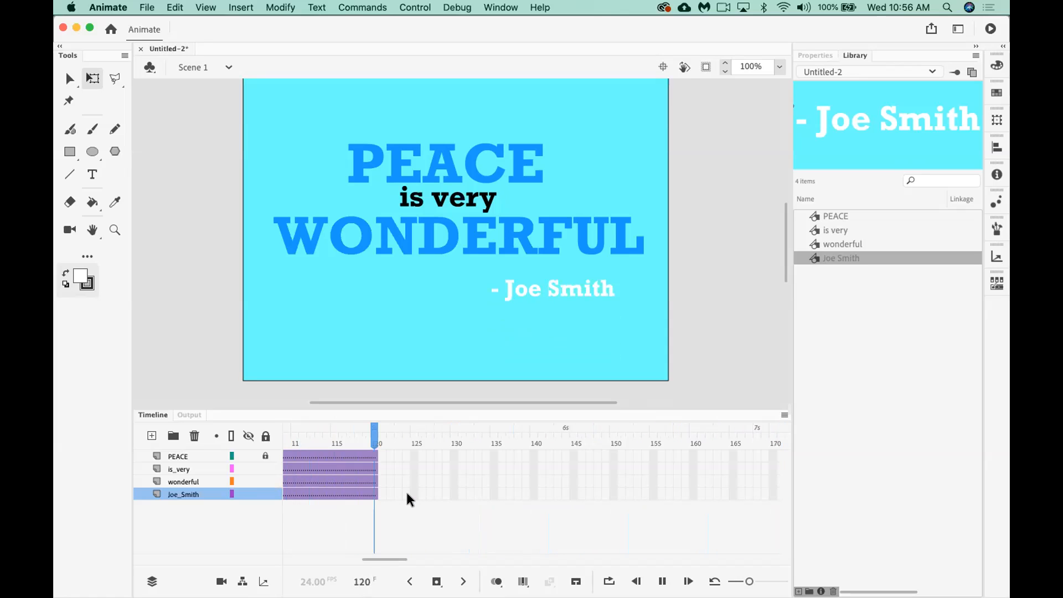
- Play the complete animation from the beginning of the timeline
scroll(407, 493, left, 10)
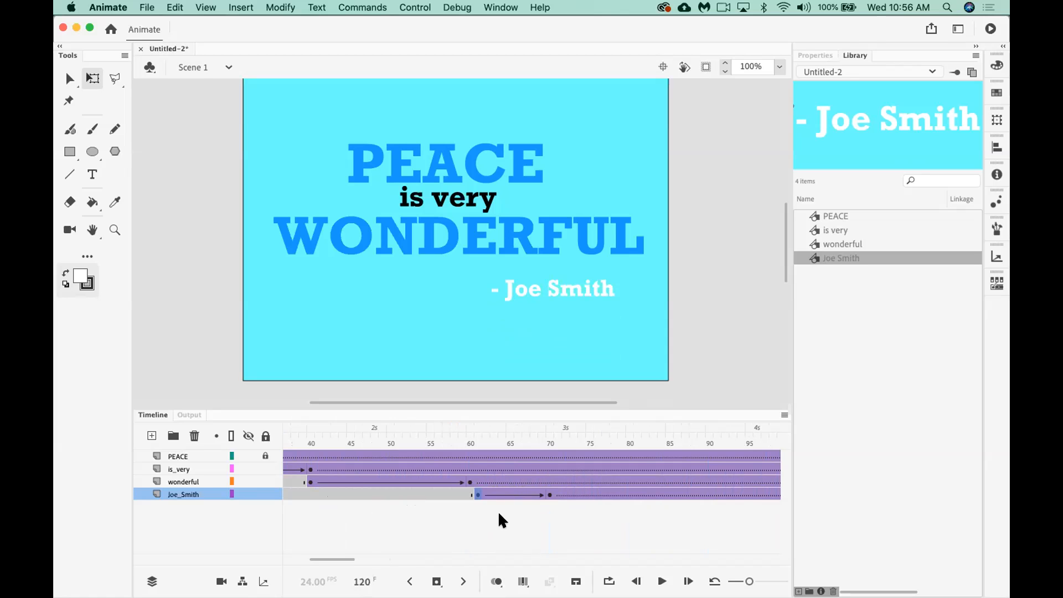
scroll(497, 510, left, 5)
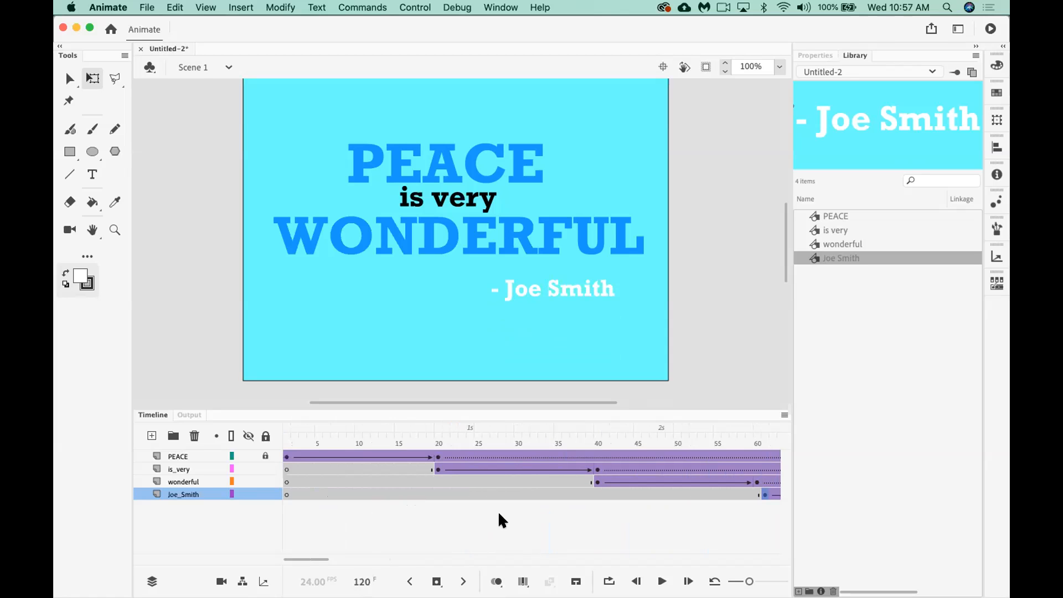
click(291, 435)
key(Return)
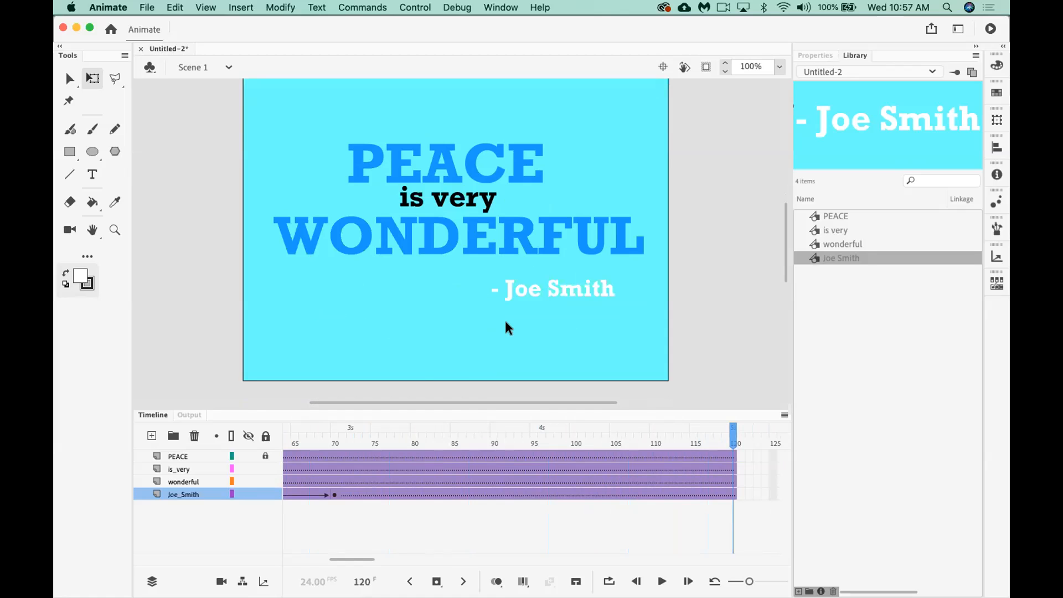
- Start saving the document and create a new folder named Final-V2 on the Desktop for it
key(super+s)
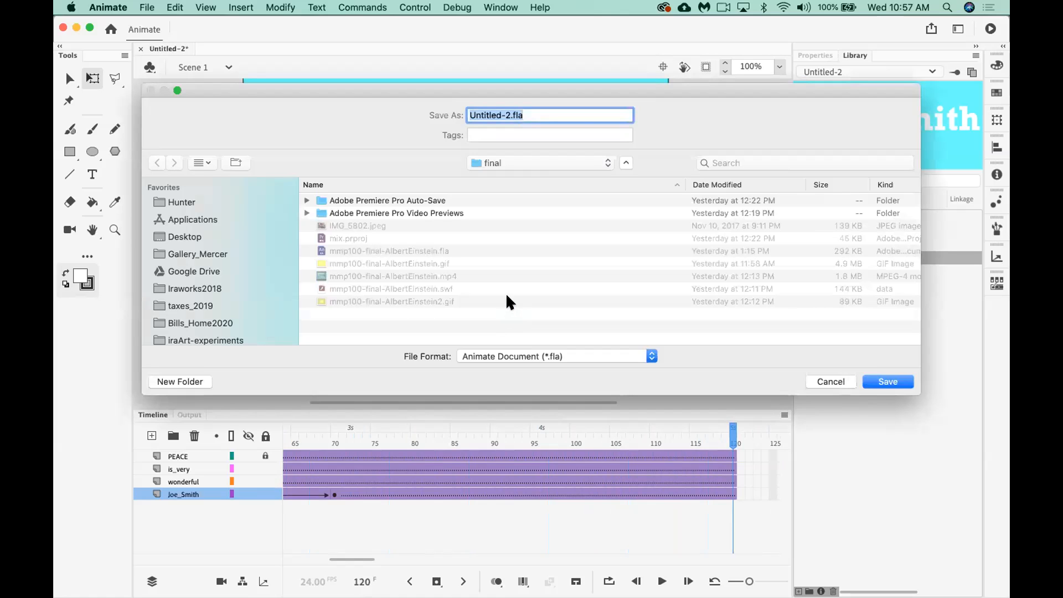
click(188, 235)
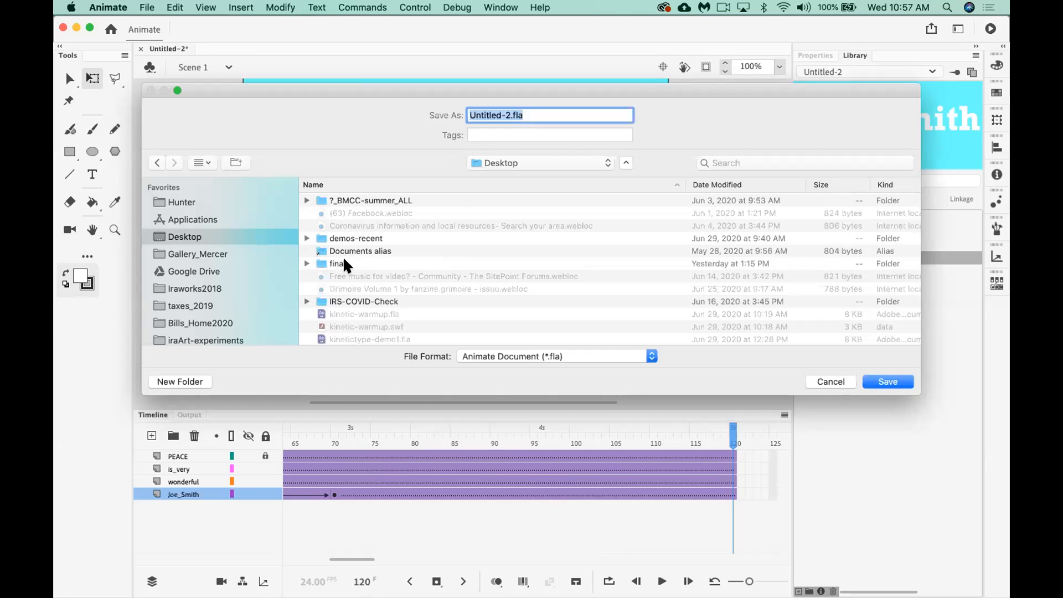
click(190, 376)
text(Final)
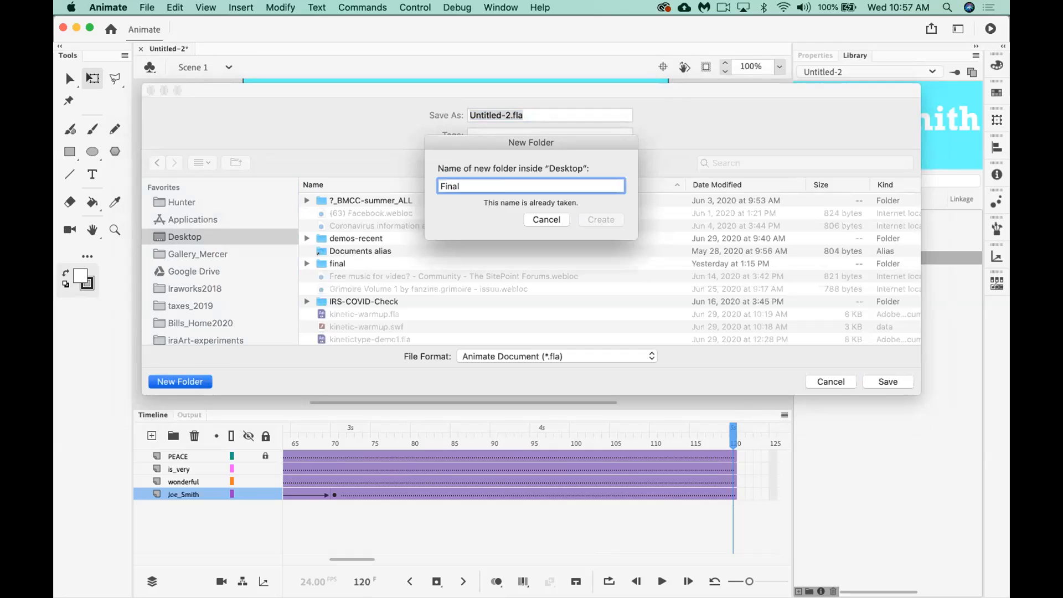
text(-V2)
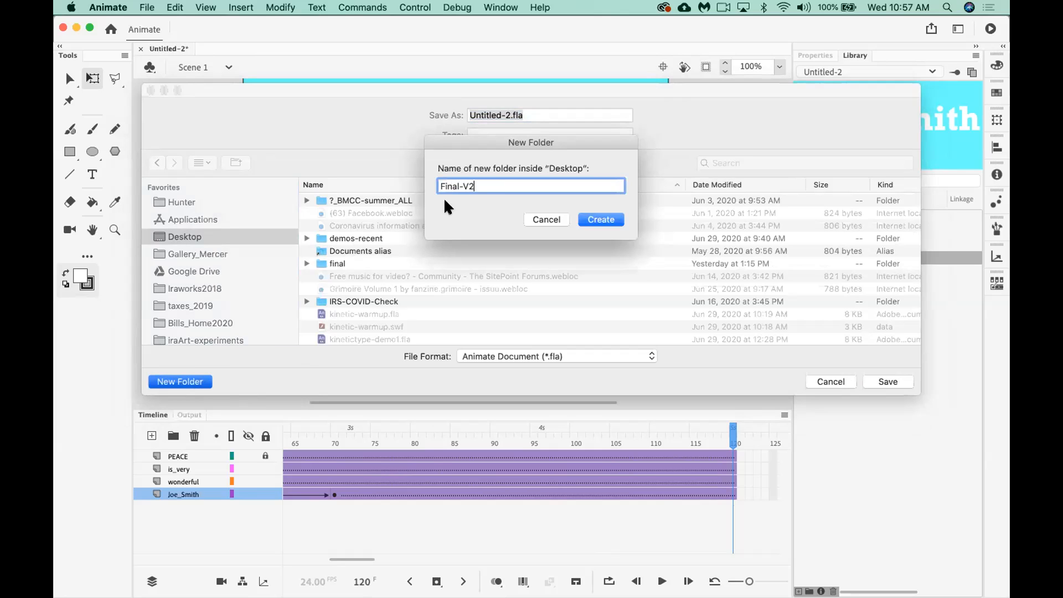
click(600, 218)
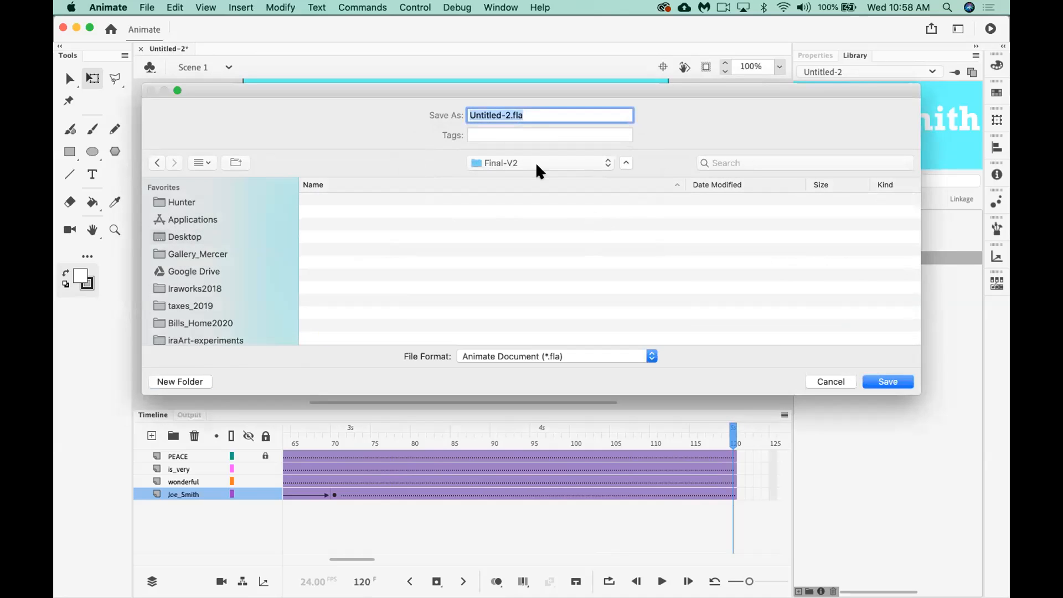
- Clear the default document name in the save dialog, keeping the .fla extension
click(507, 115)
key(BackSpace)
key(BackSpace)
key(BackSpace)
key(BackSpace)
key(BackSpace)
key(BackSpace)
key(BackSpace)
key(BackSpace)
key(BackSpace)
key(BackSpace)
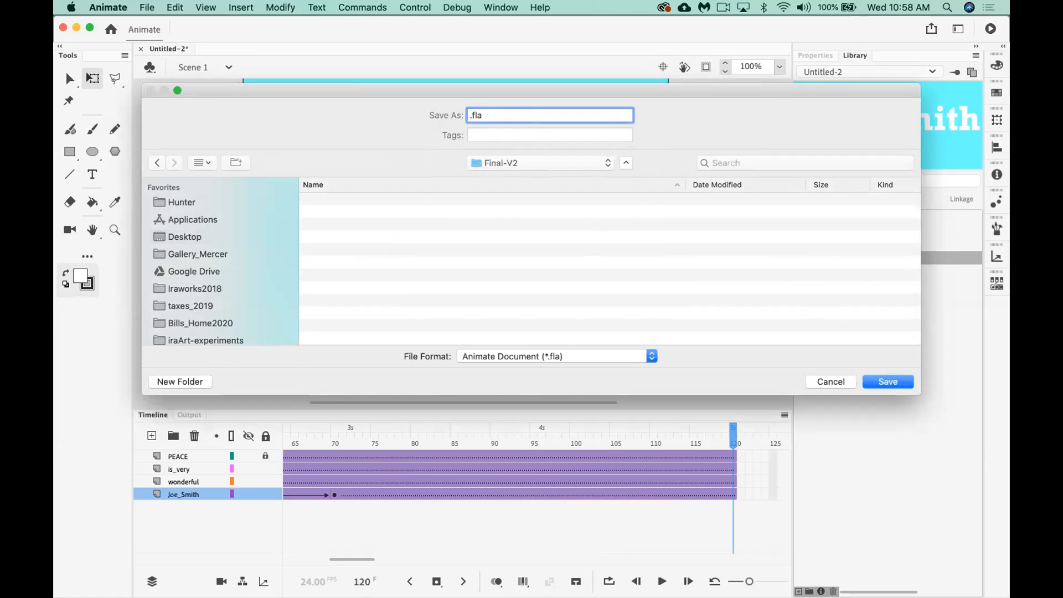
- Check the class handout PDF in Chrome for the required final project file naming, then return to Adobe Animate
key(super+Tab)
key(super+Tab)
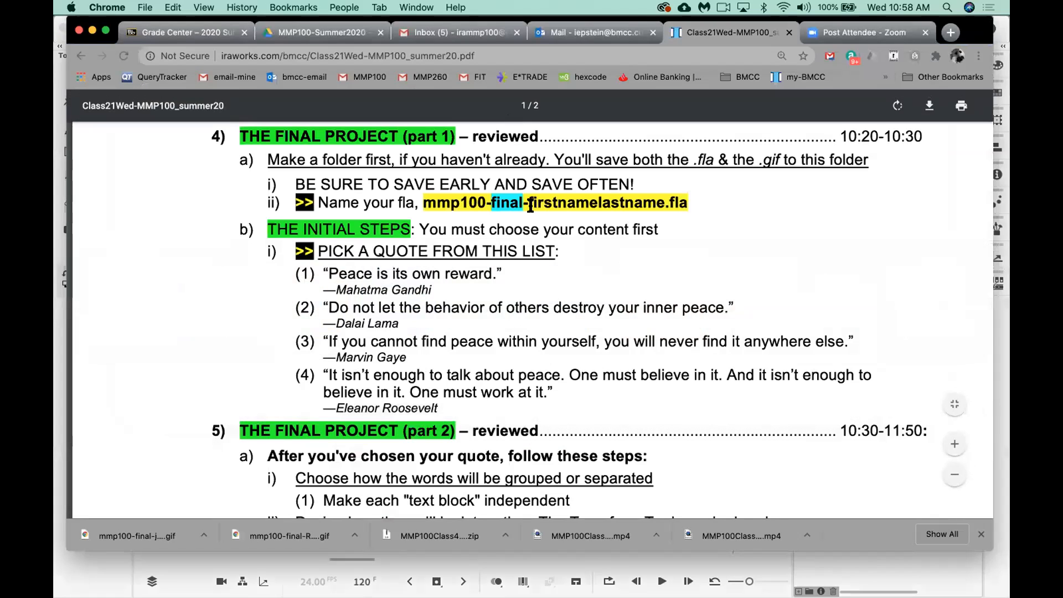
scroll(488, 326, down, 20)
scroll(489, 327, down, 3)
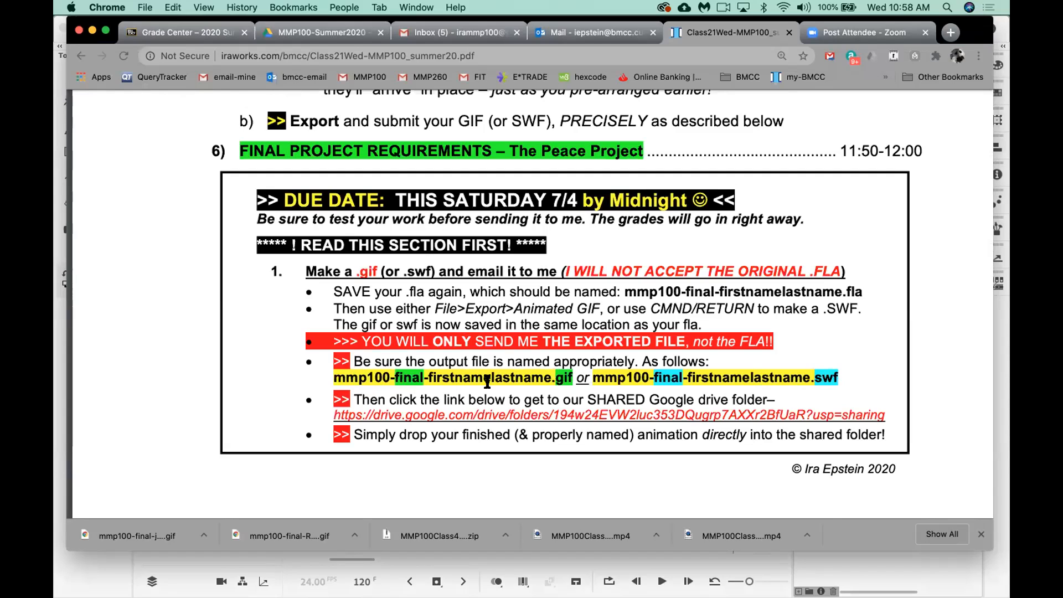
key(super+Tab)
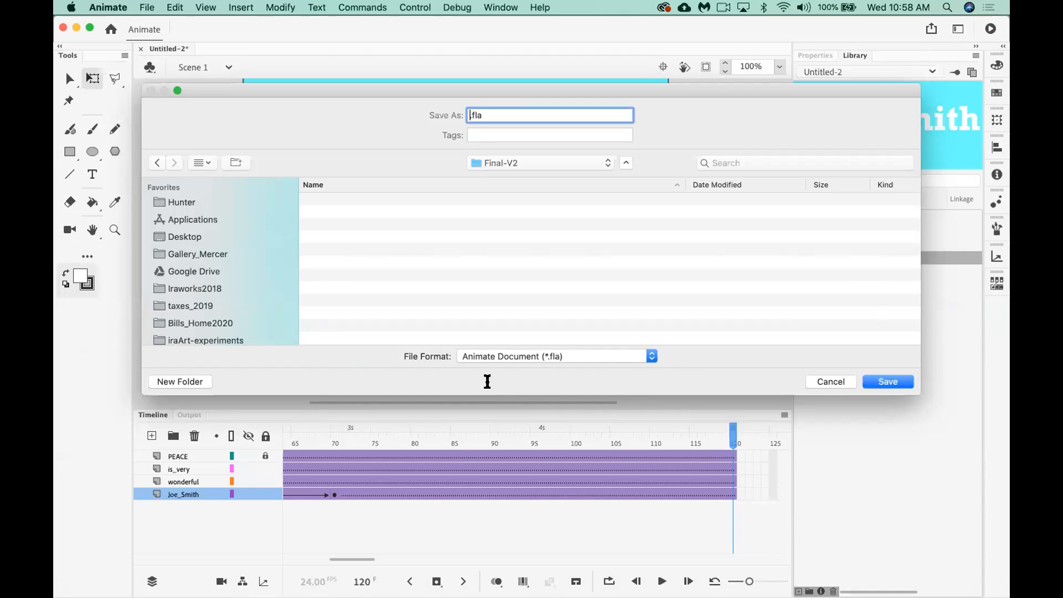
- Name the document mmp100-final-JimiHendrix.fla and save it in the Final-V2 folder
text(mmp100-final-Jimi)
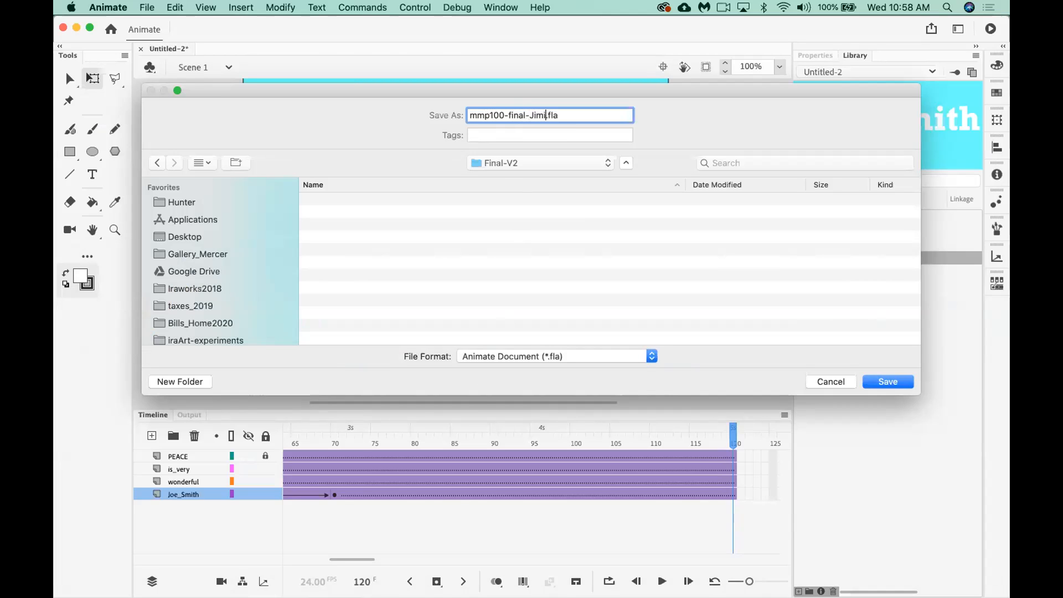
text(Hendrix)
click(880, 381)
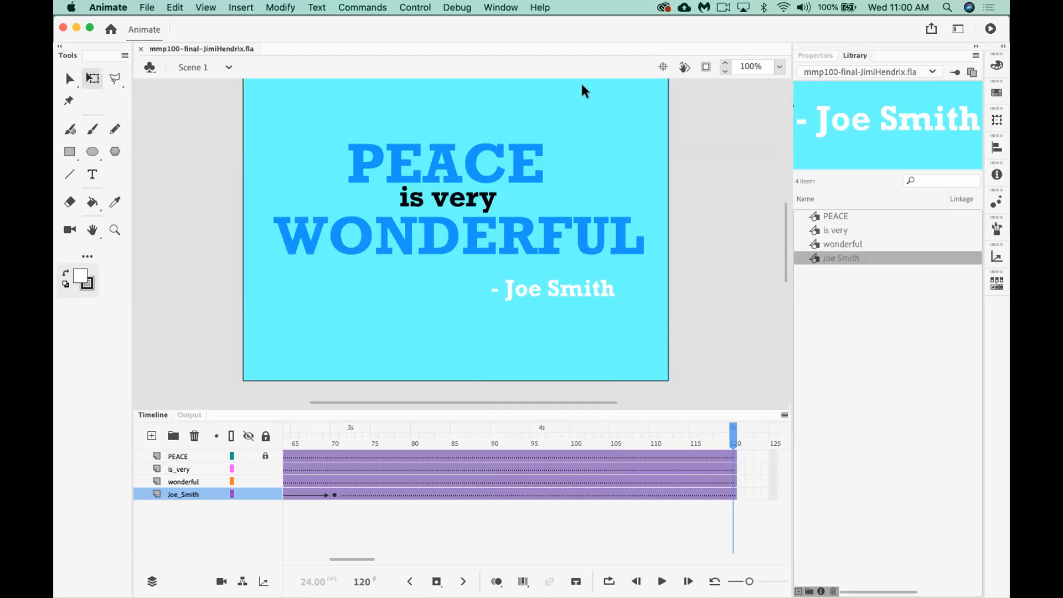
- Switch to Chrome and search Google for "peace sign" in a new browser tab
key(super+Tab)
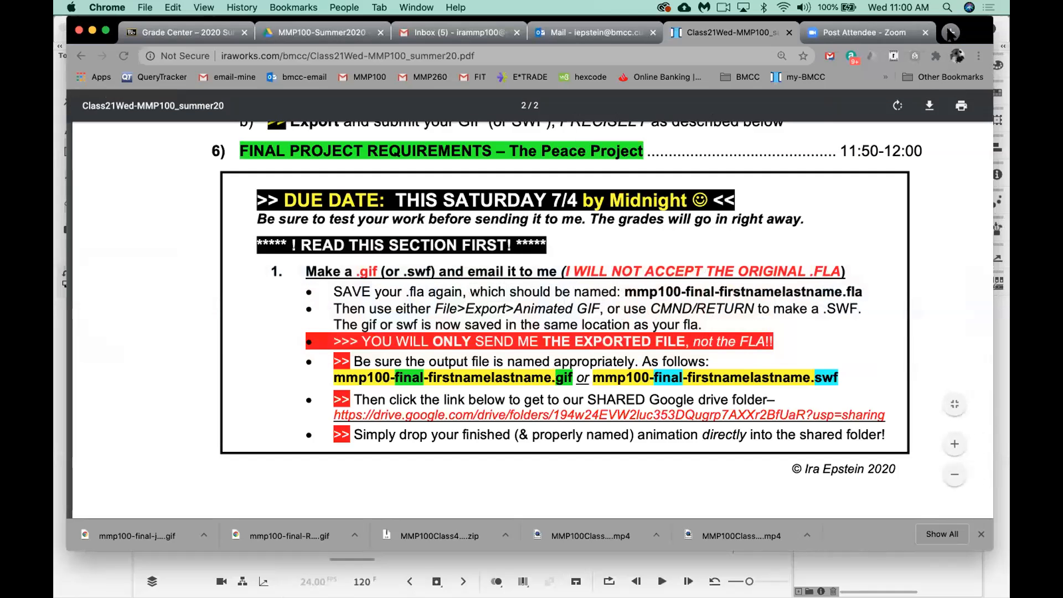
click(950, 33)
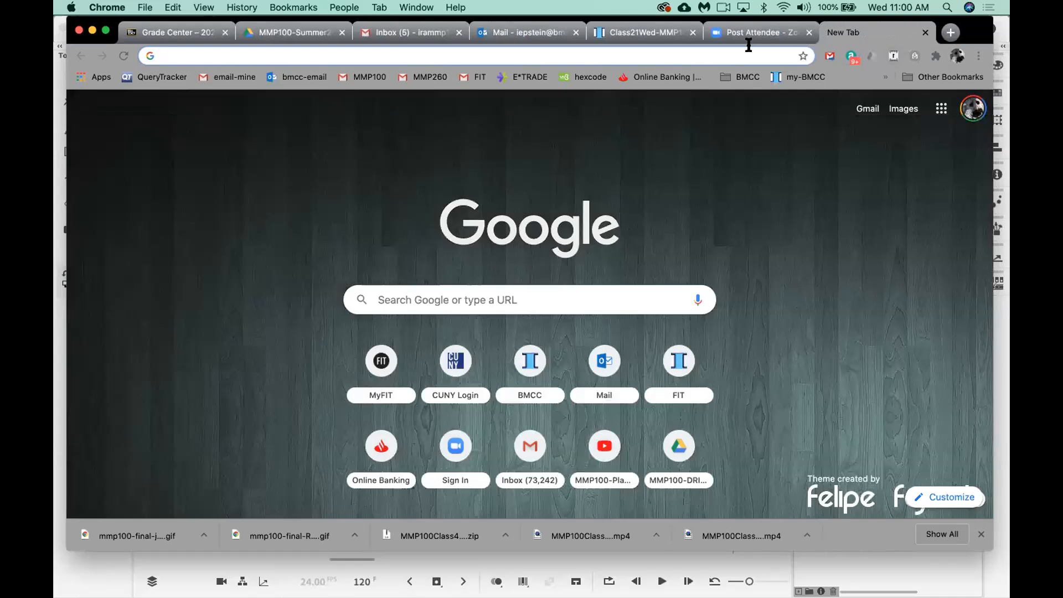
click(742, 55)
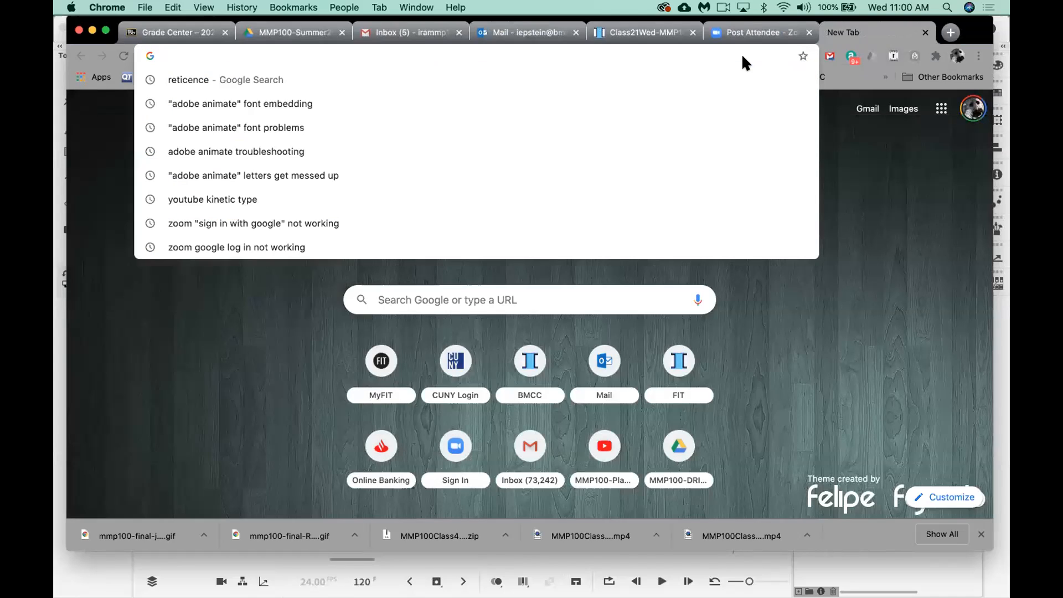
text(peace sign)
key(Return)
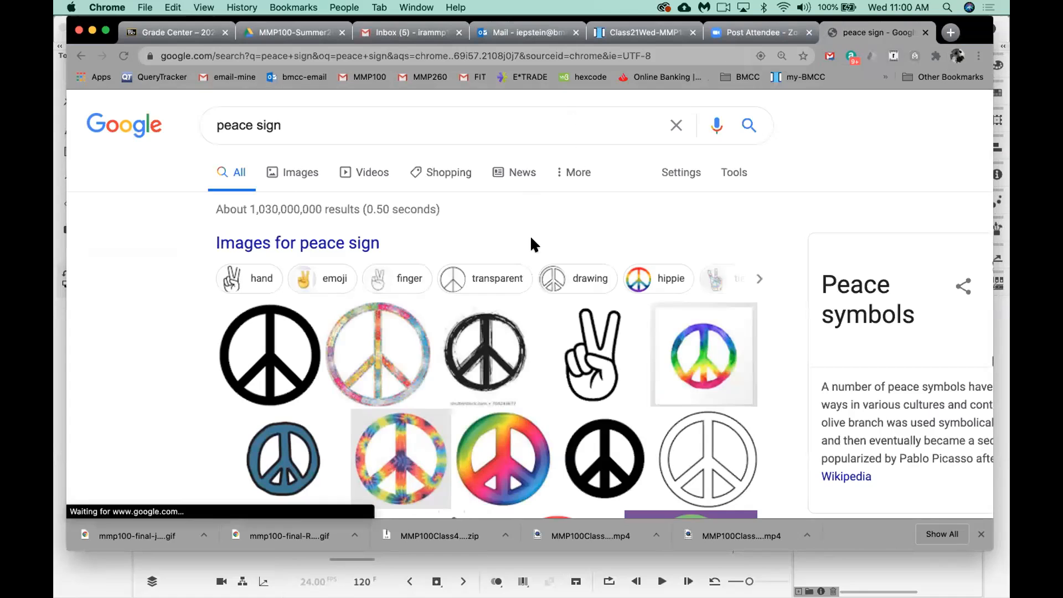
- Show image results and filter them to Large size and Labeled for noncommercial reuse with modification
click(301, 172)
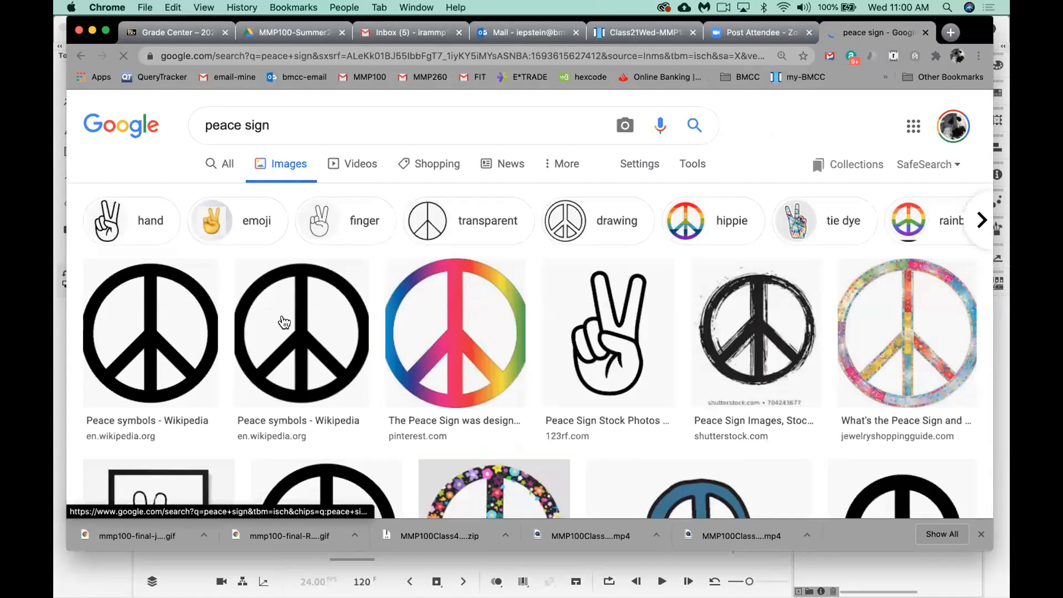
click(693, 164)
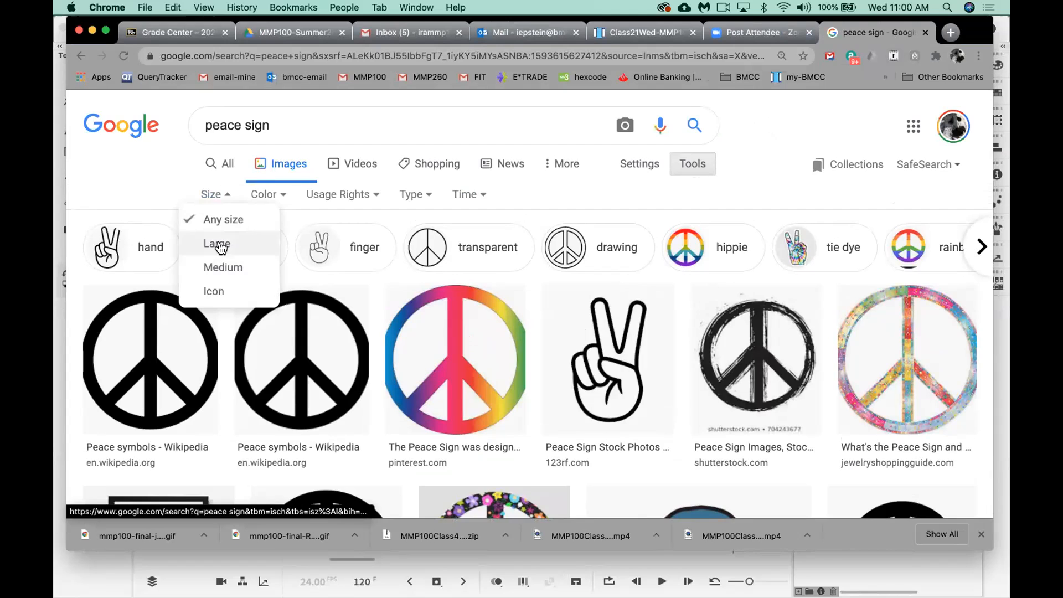
click(221, 247)
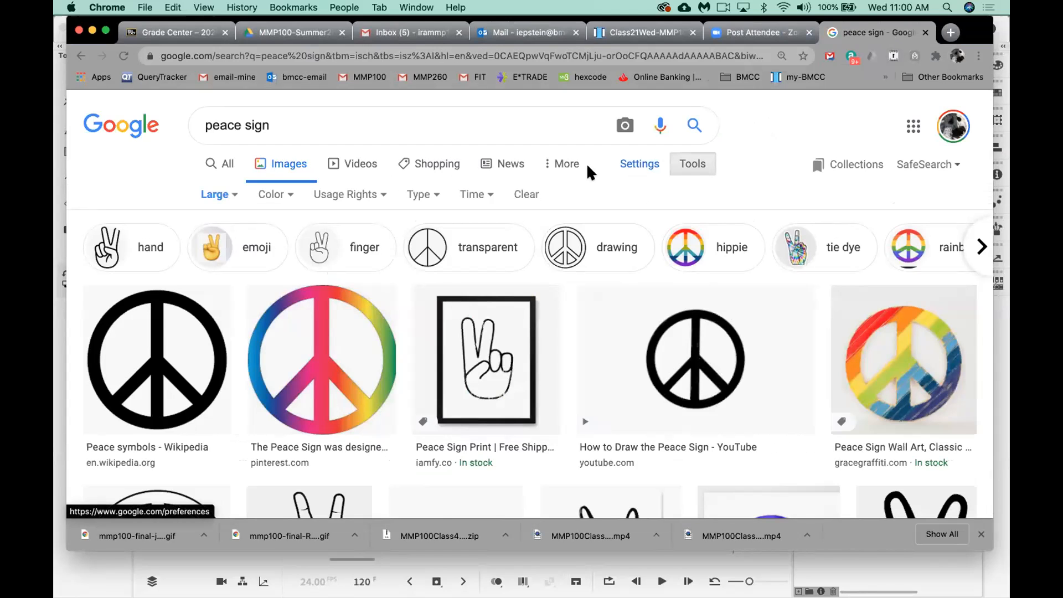
click(359, 196)
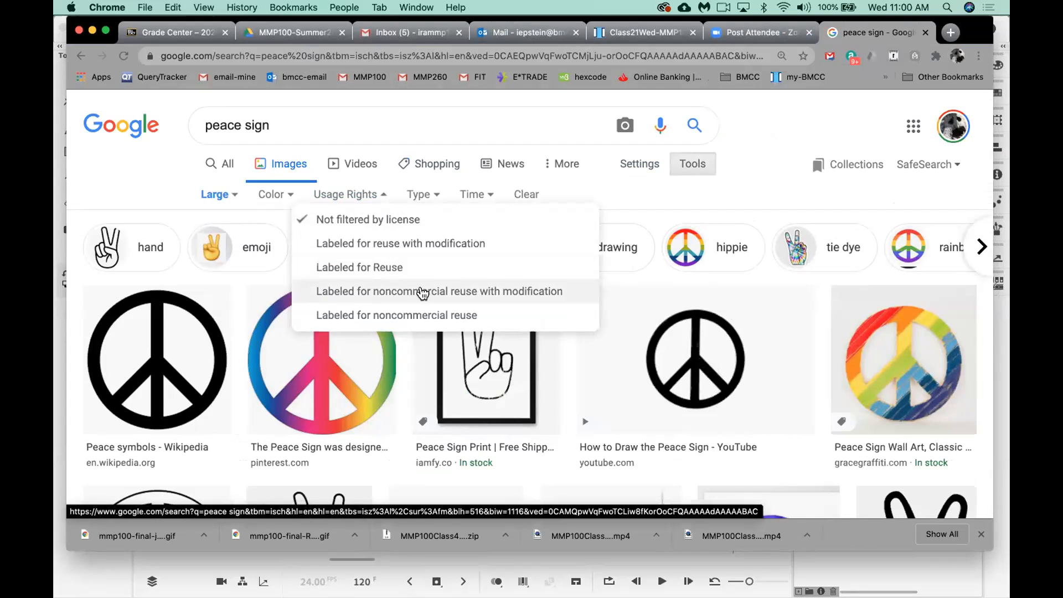
click(423, 292)
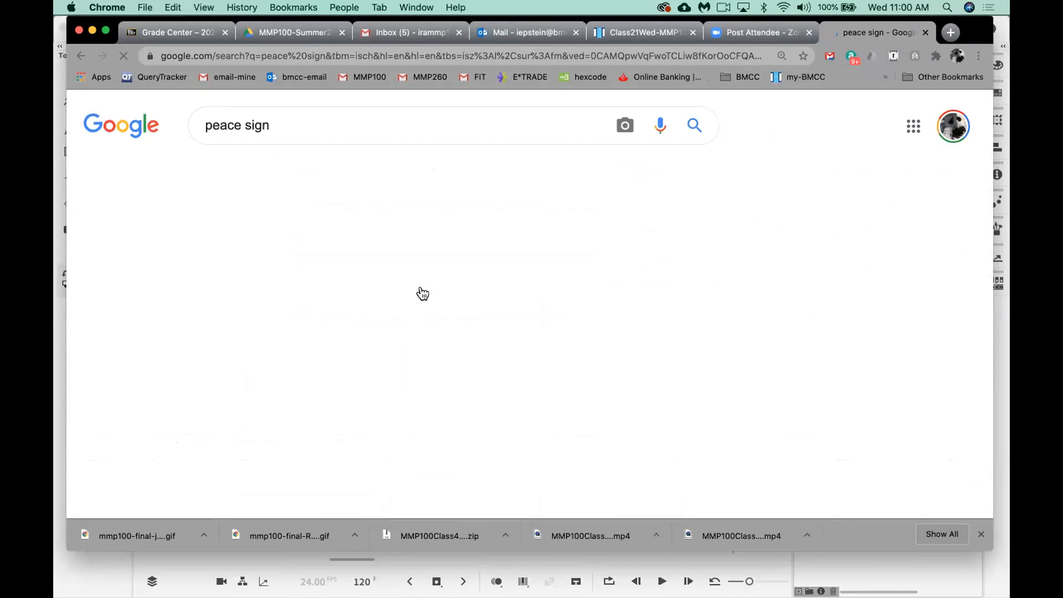
- Browse the filtered peace sign images and open the Wallpaperflare source page of the green peas peace sign
scroll(470, 310, down, 5)
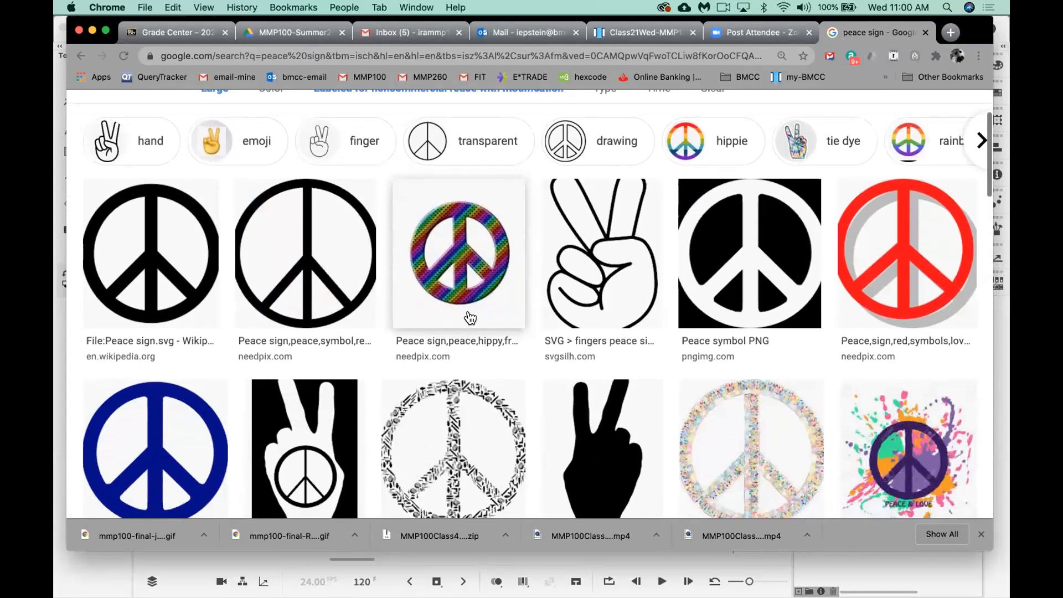
scroll(470, 317, down, 10)
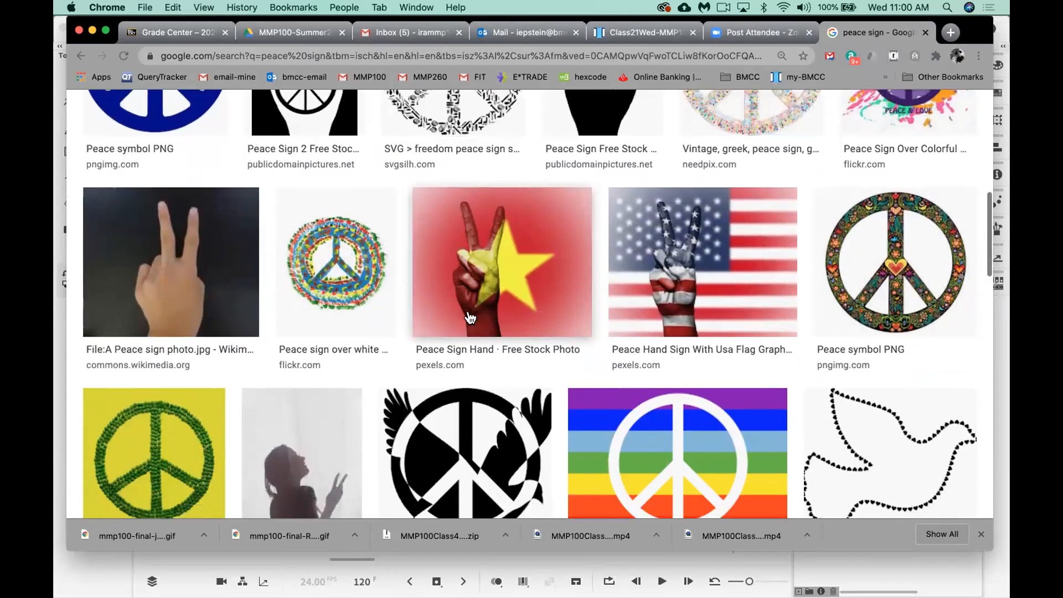
scroll(469, 317, down, 3)
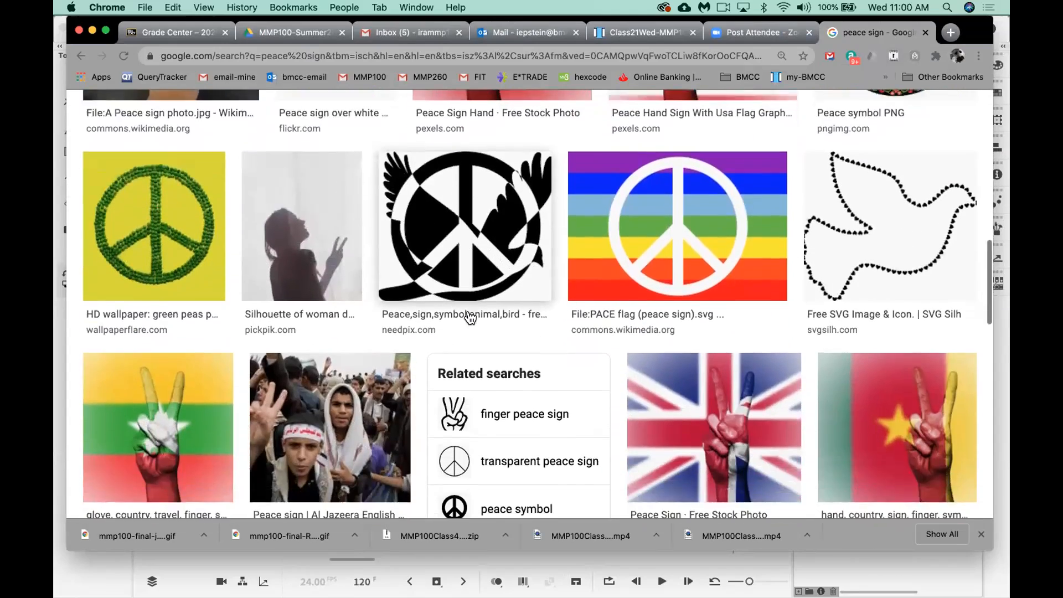
scroll(177, 244, up, 9)
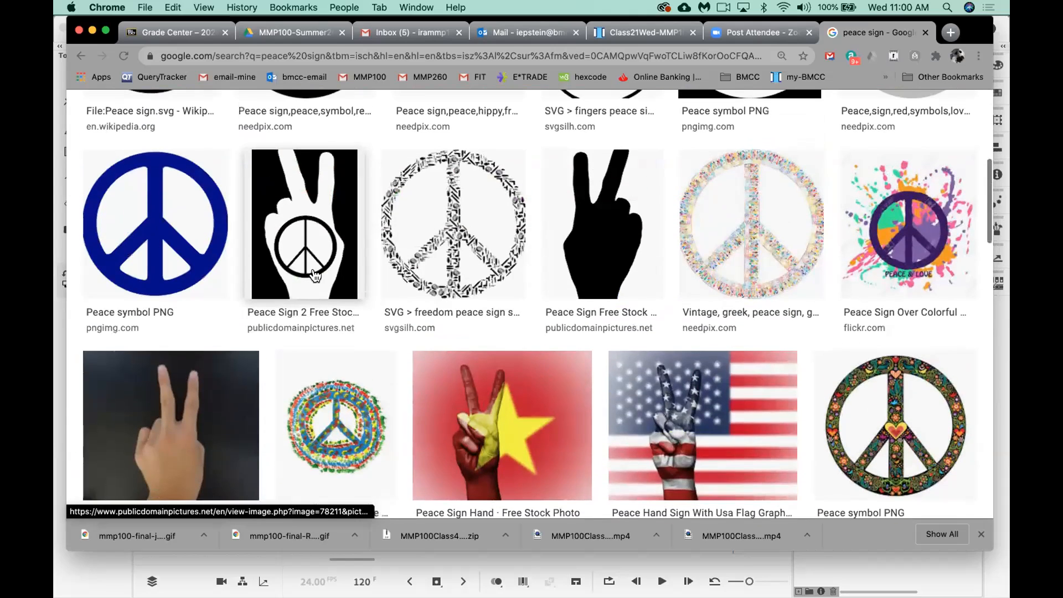
scroll(200, 253, up, 1)
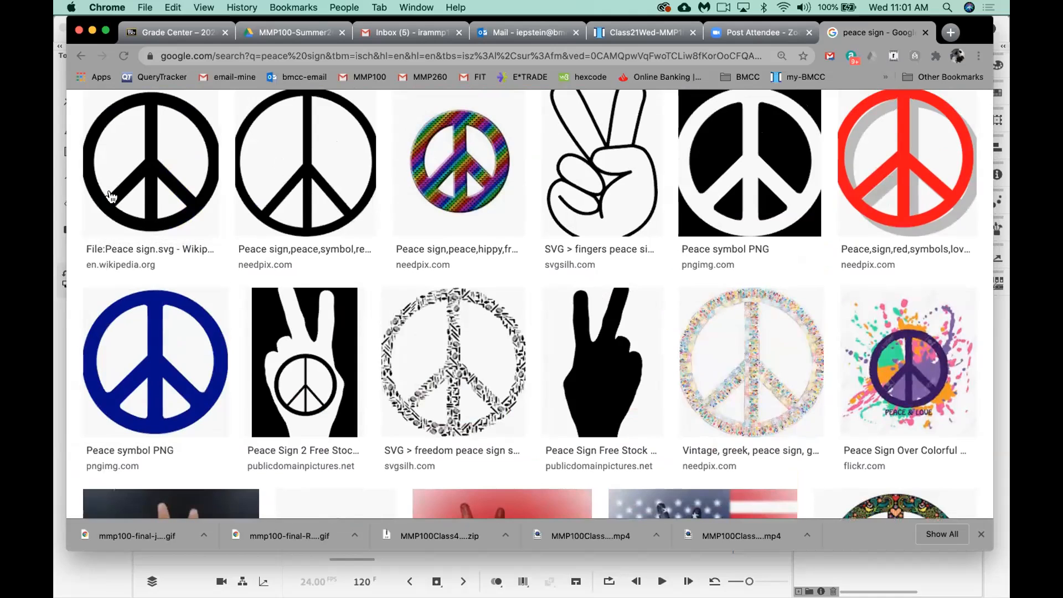
scroll(238, 233, down, 1)
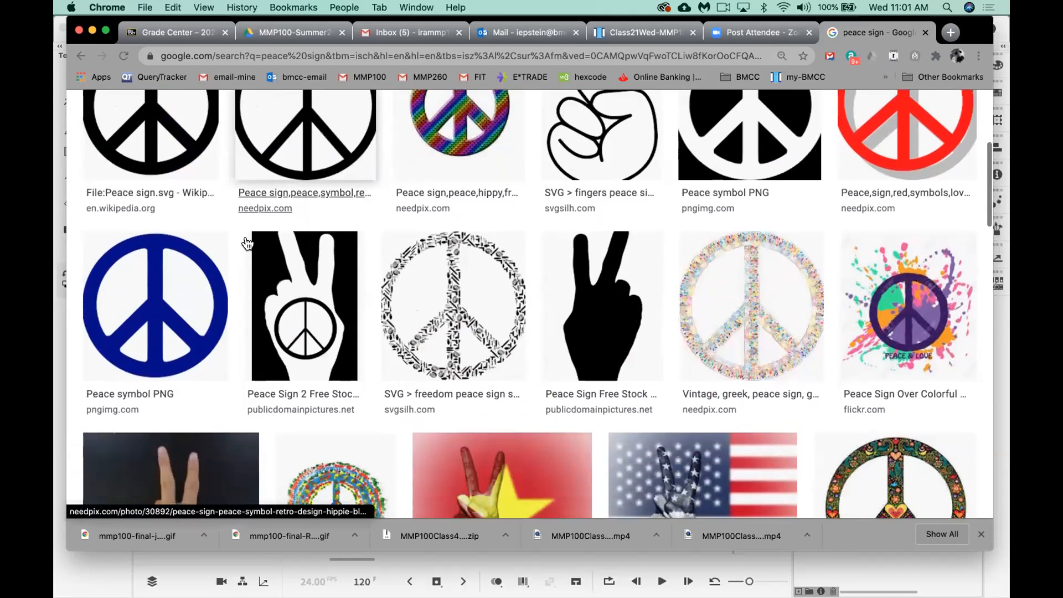
scroll(247, 244, down, 2)
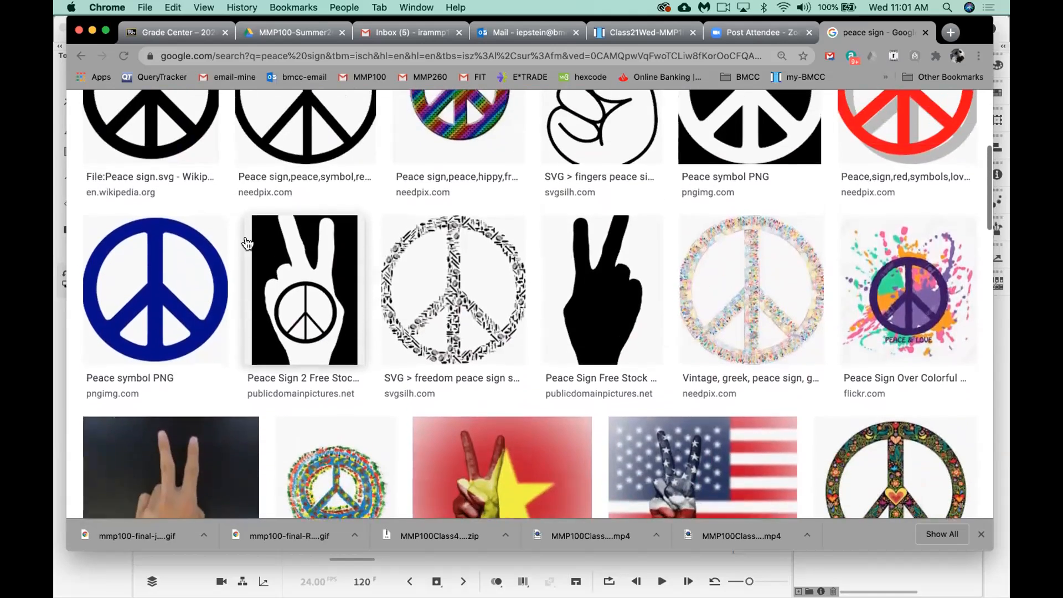
scroll(247, 243, down, 6)
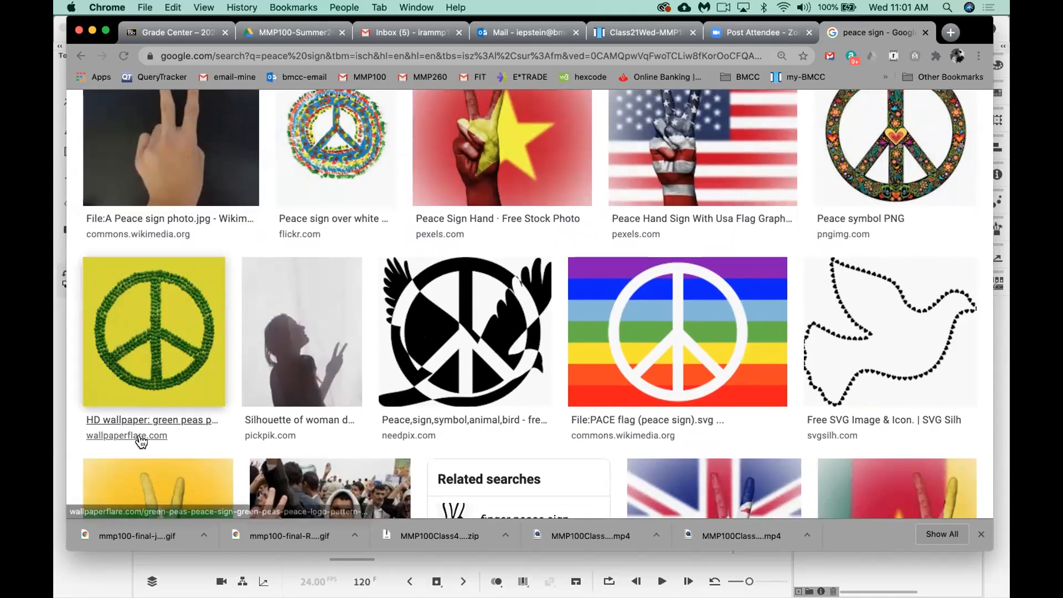
click(185, 361)
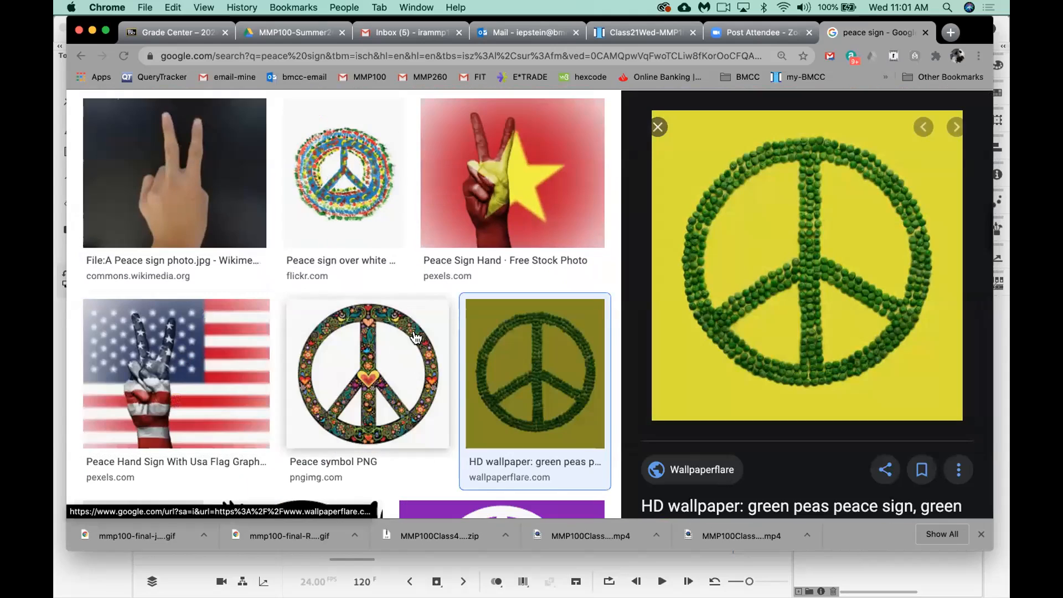
click(860, 317)
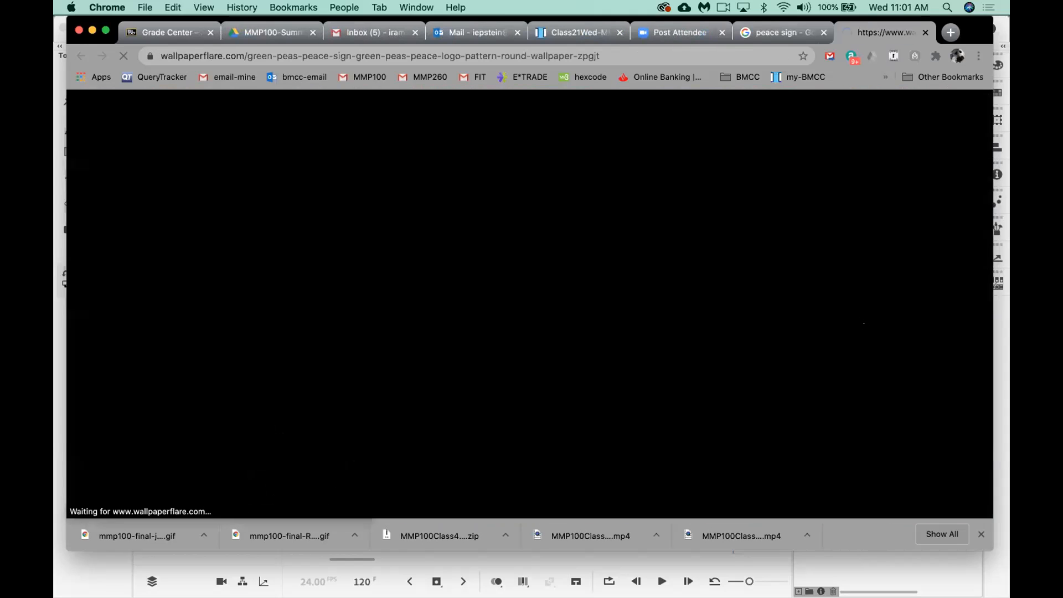
- Start saving the green peas peace sign image and choose the Final-V2 folder on the Desktop as its location
scroll(693, 370, down, 5)
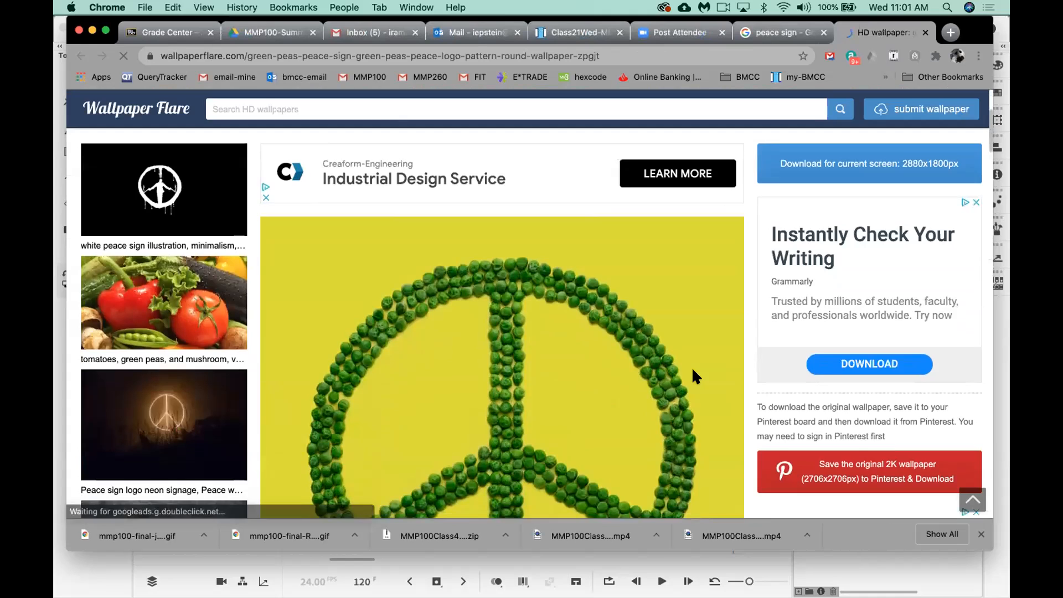
scroll(692, 366, down, 4)
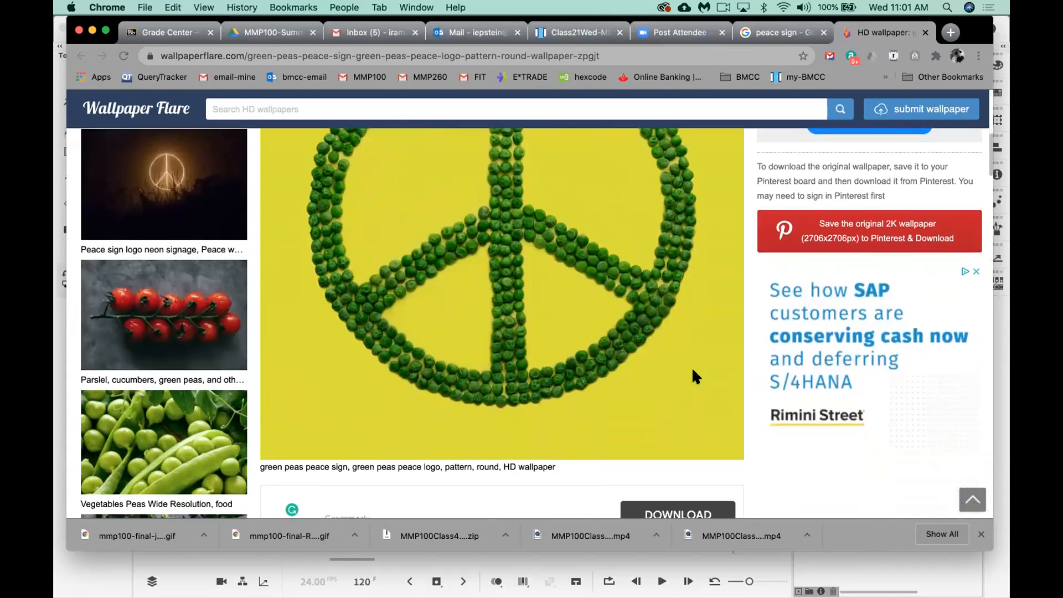
right_click(631, 359)
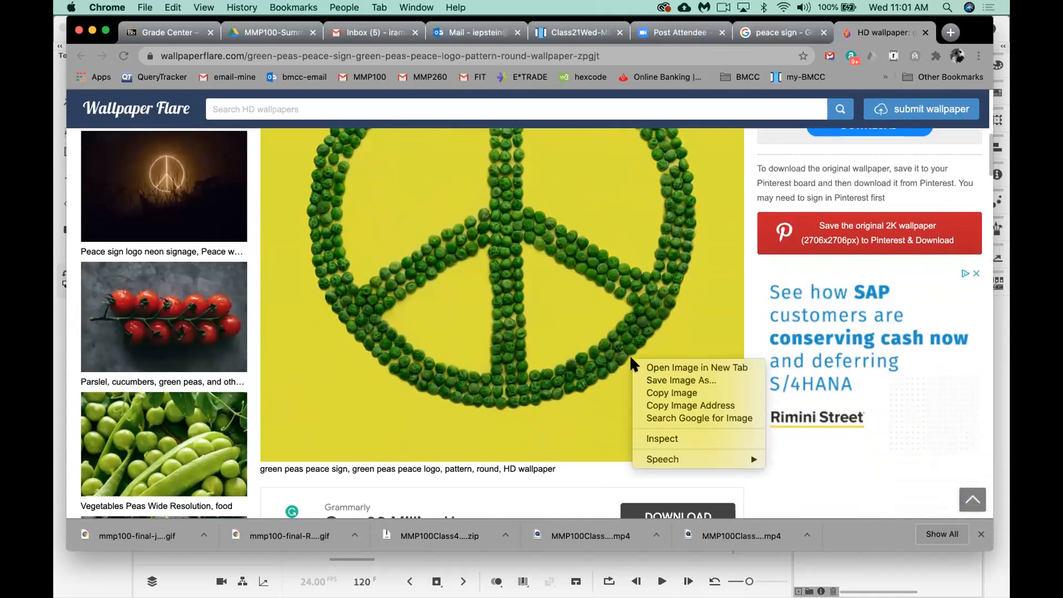
click(658, 379)
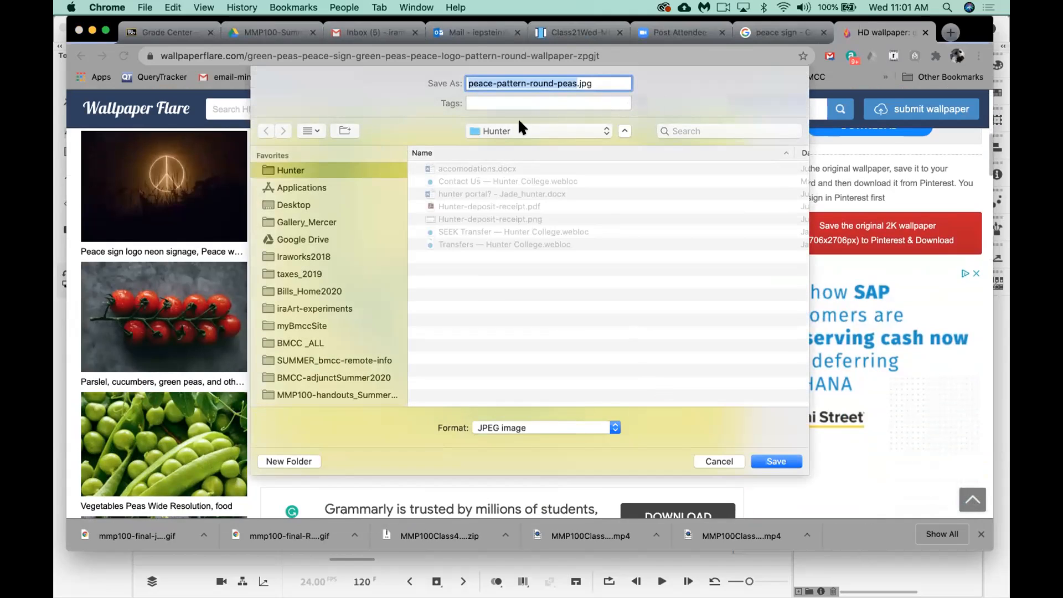
click(292, 205)
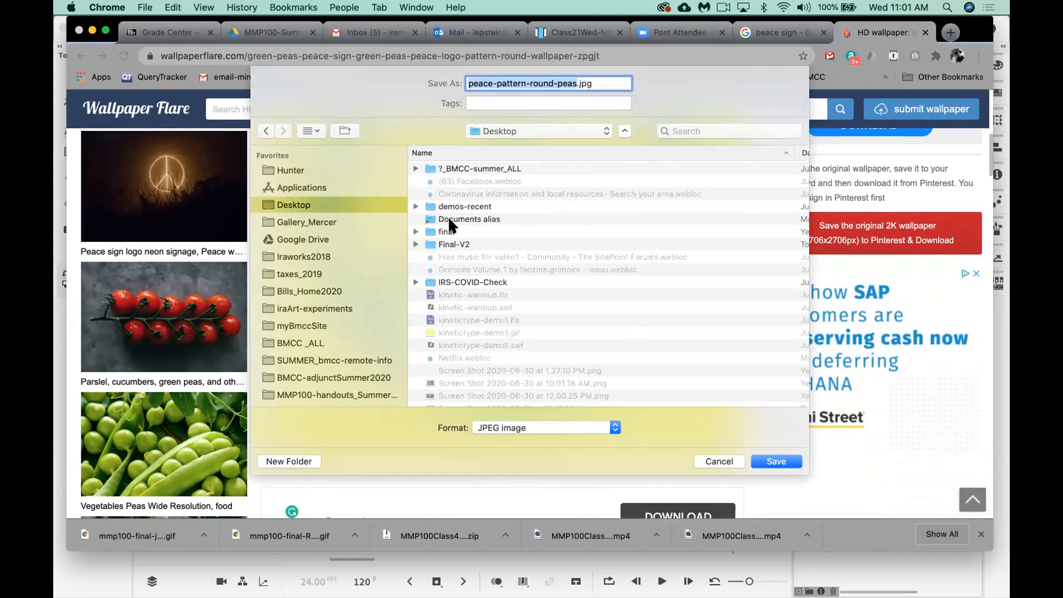
double_click(430, 243)
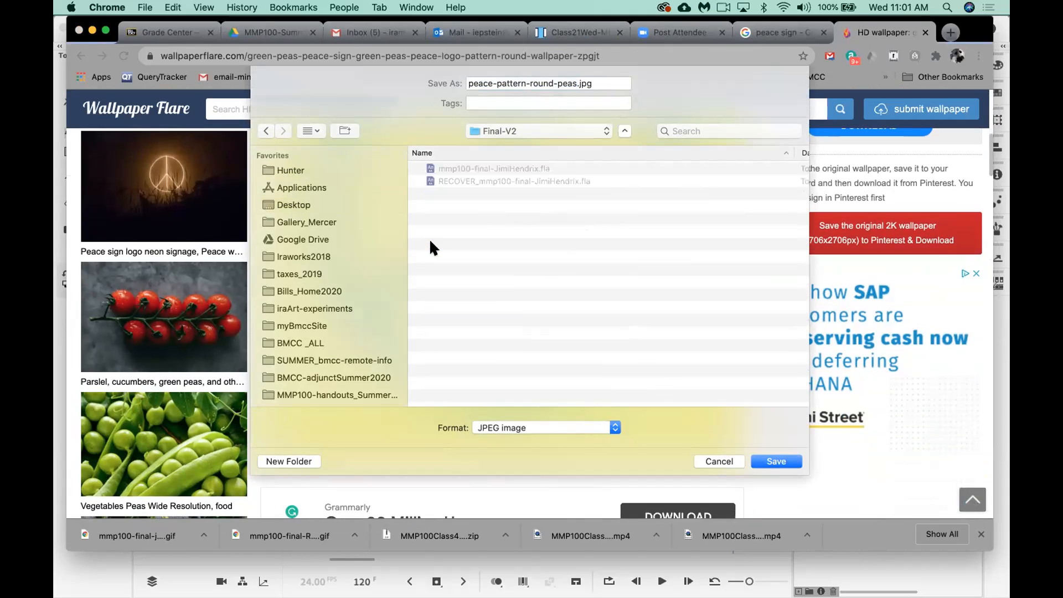
- Shorten the image's file name to peace-pattern.jpg and save it
click(576, 83)
key(BackSpace)
key(BackSpace)
key(BackSpace)
key(BackSpace)
key(BackSpace)
key(BackSpace)
key(BackSpace)
key(BackSpace)
key(BackSpace)
key(BackSpace)
key(BackSpace)
click(635, 270)
click(786, 459)
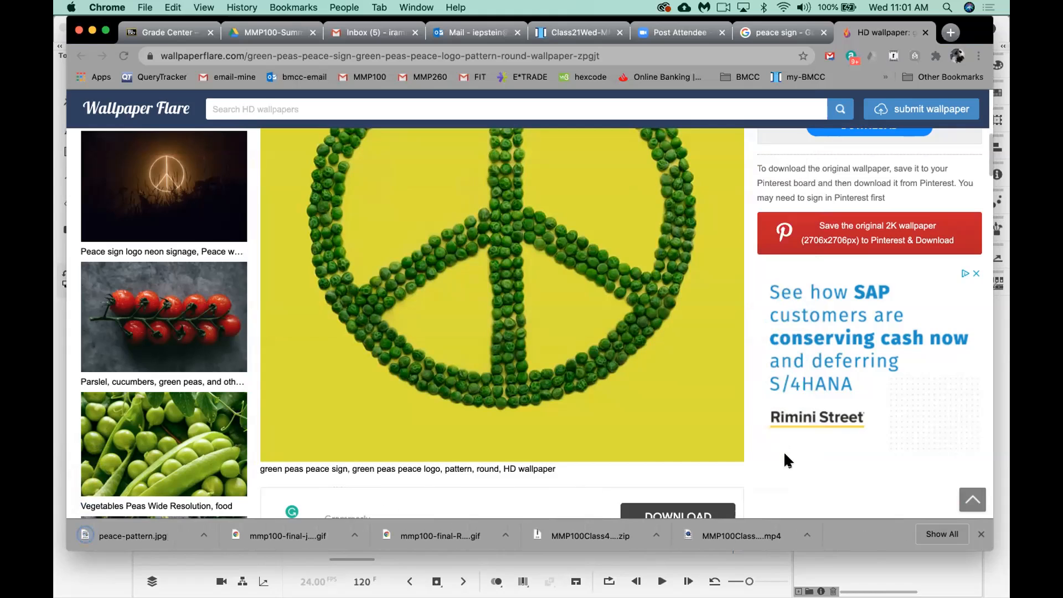
- Minimize the browser window and switch back to Adobe Animate with more of the stage's upper area in view
click(93, 30)
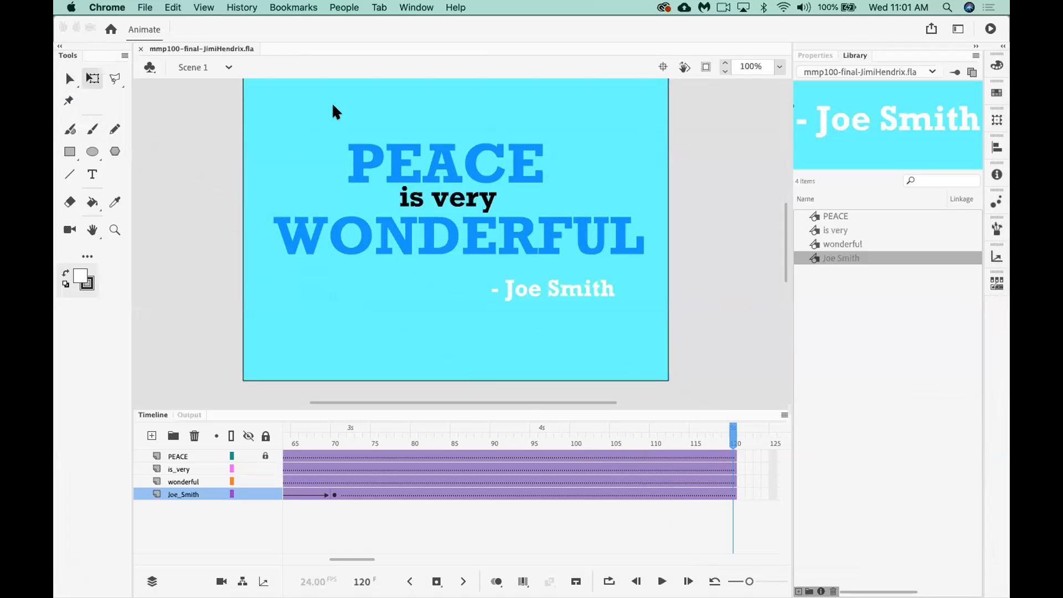
scroll(391, 221, up, 3)
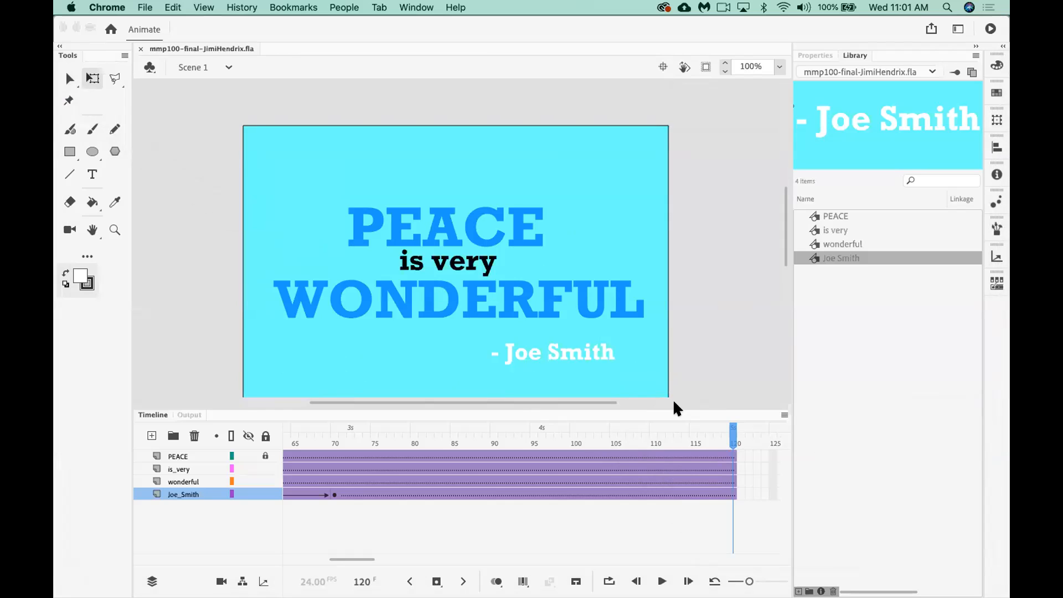
key(super+Tab)
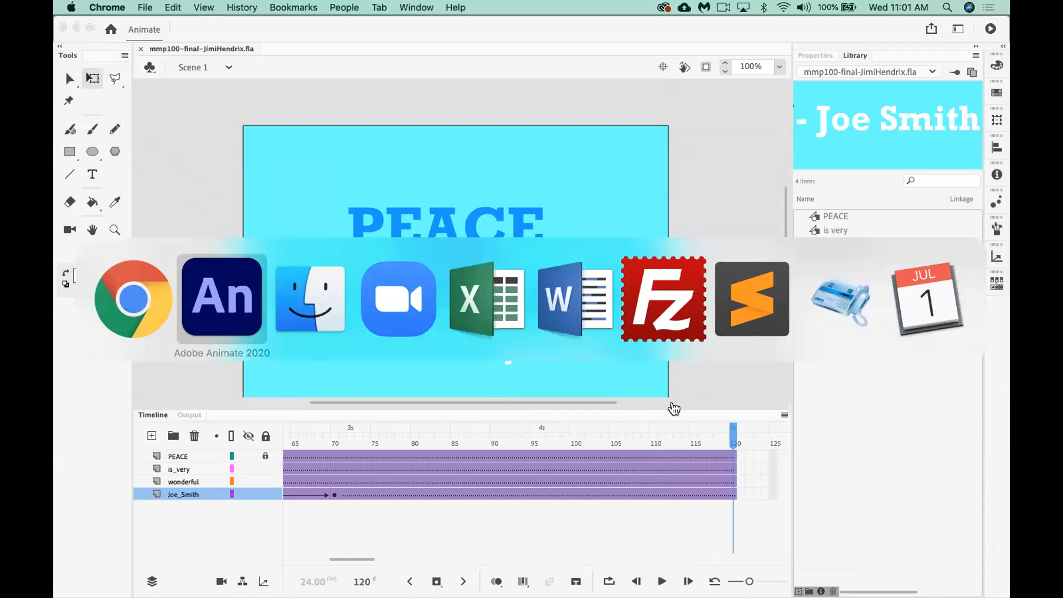
- Switch to Finder, locate peace-pattern.jpg in the Desktop's Final-V2 folder and check its pixel dimensions in the file info
key(super+Tab)
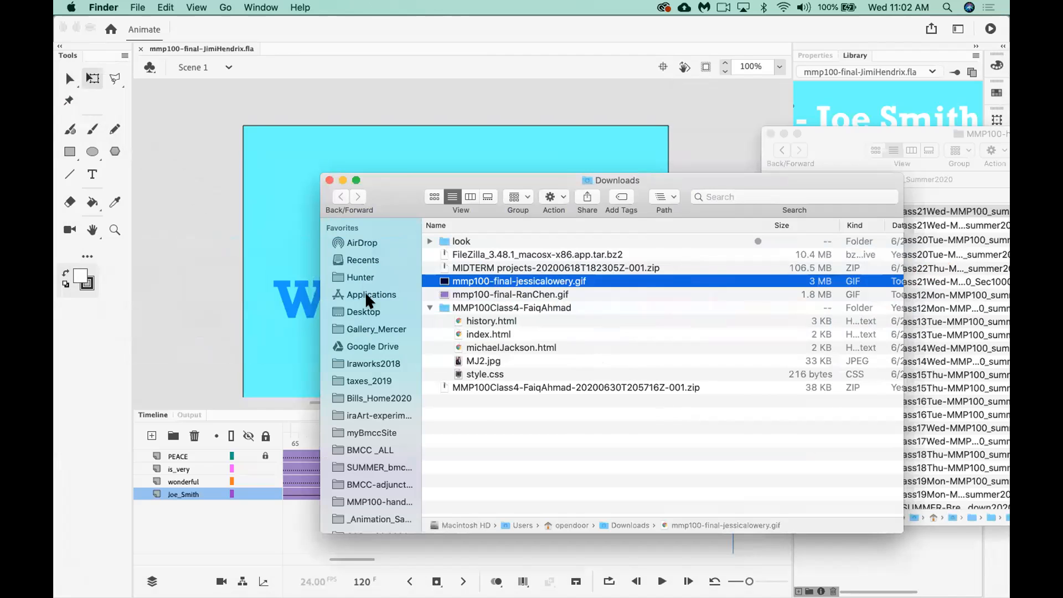
click(371, 313)
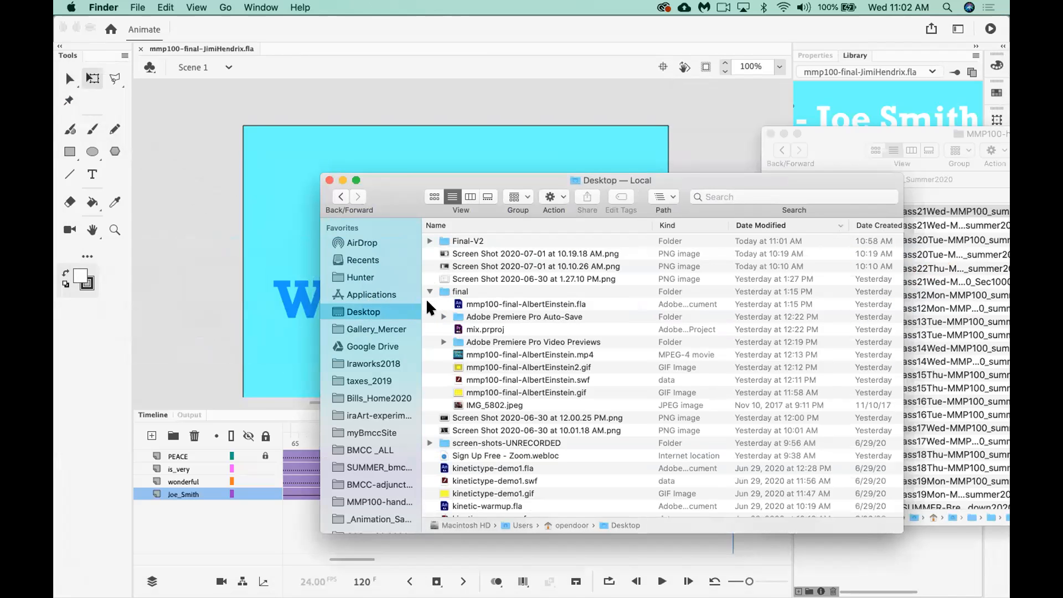
click(430, 291)
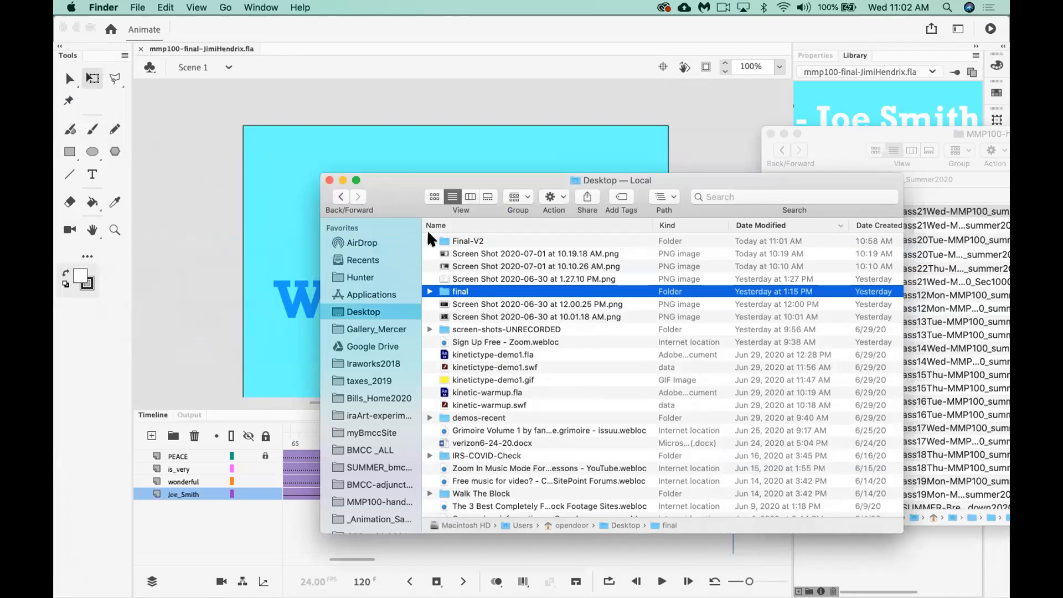
click(430, 241)
click(493, 255)
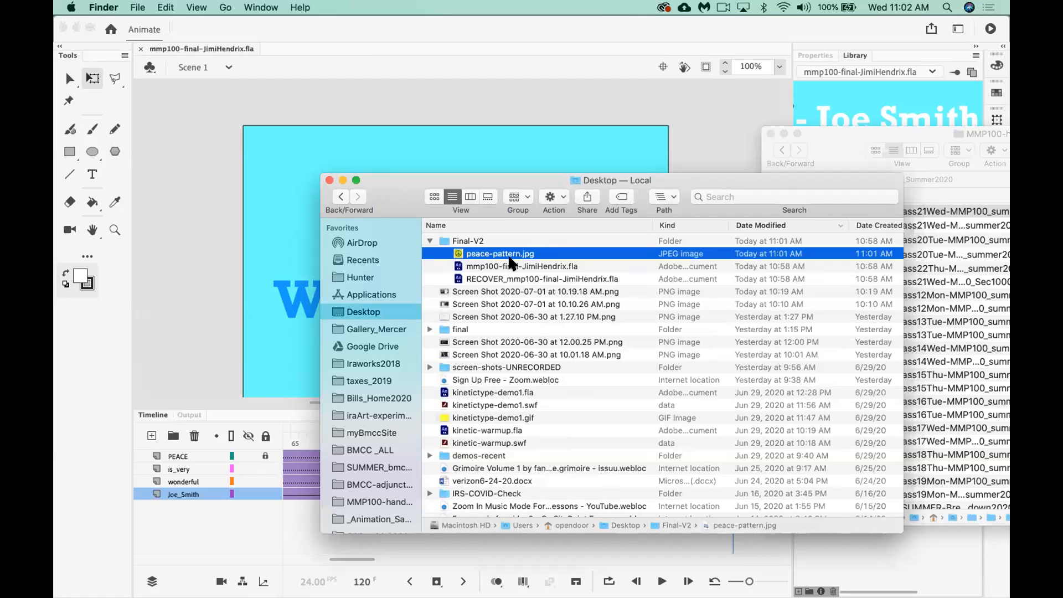
key(super+i)
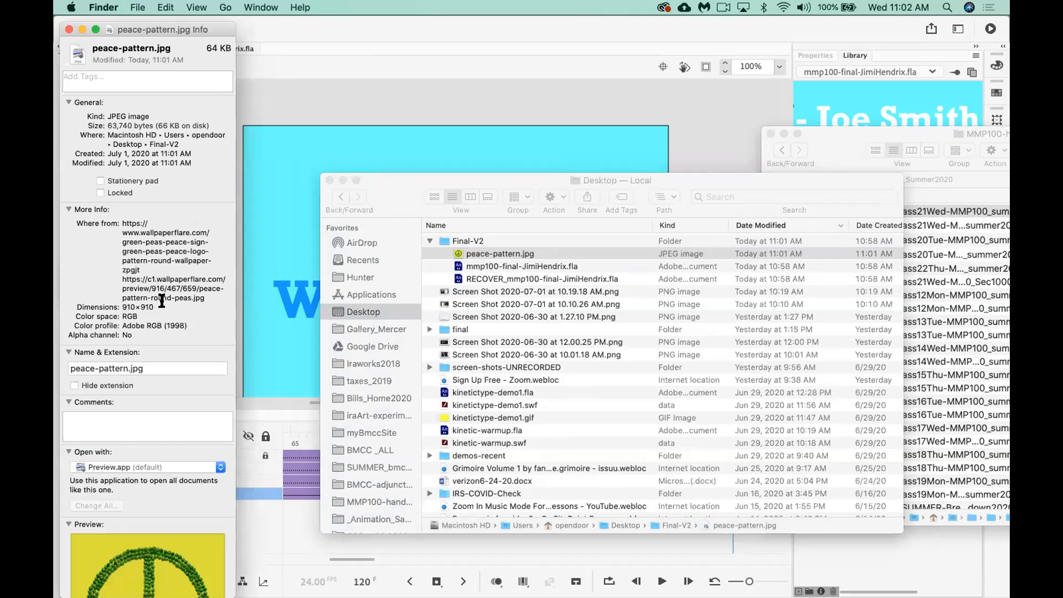
click(68, 29)
- Open peace-pattern.jpg from the Final-V2 folder in Adobe Photoshop 2020
right_click(459, 253)
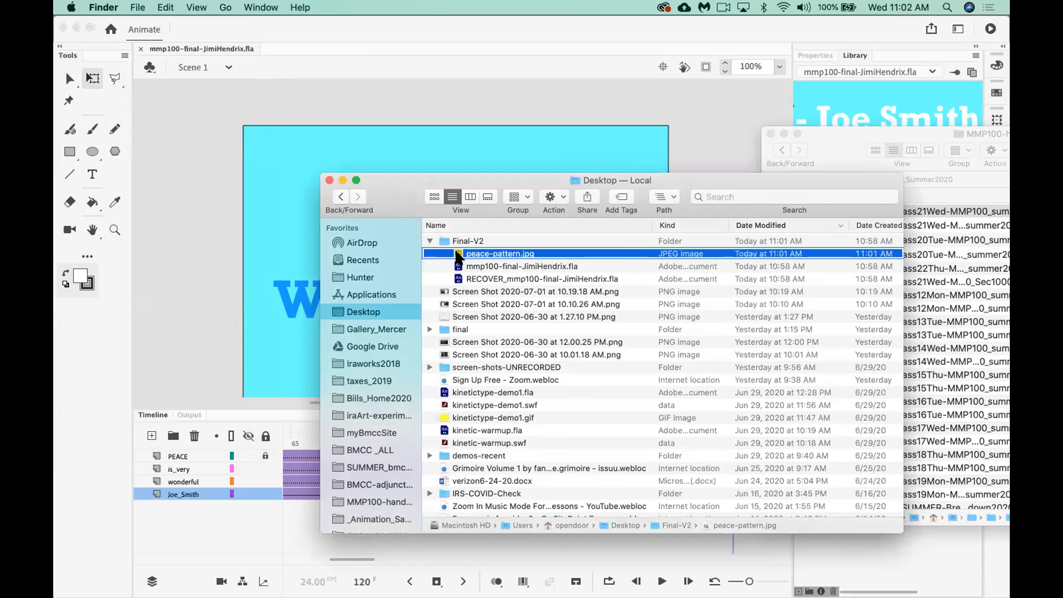
mouse_move(484, 275)
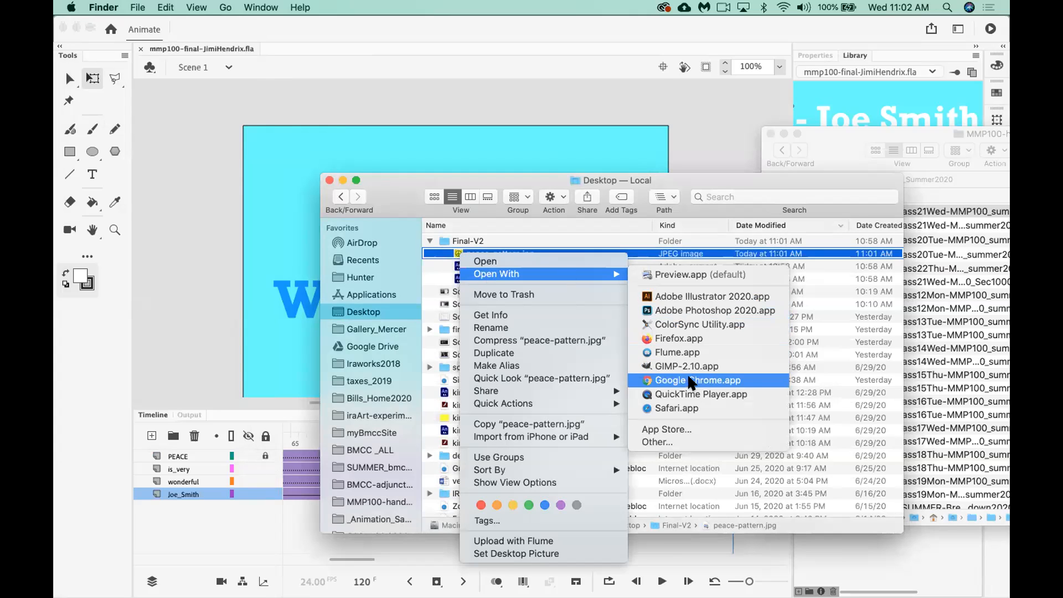
click(690, 311)
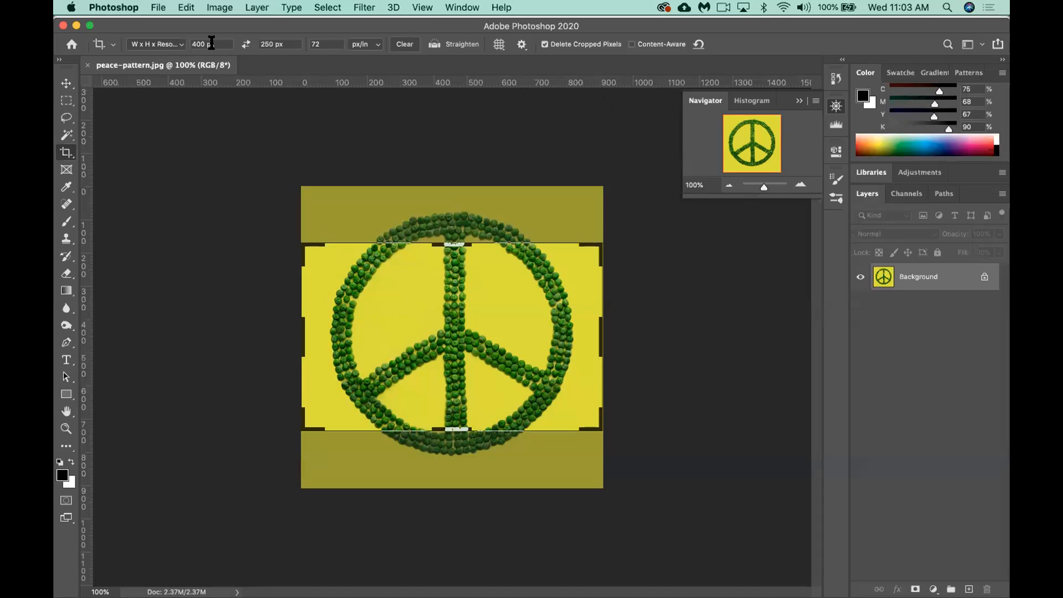
- Set the Crop tool to W x H x Resolution with a width of 960 px and a height of 480 px
drag(220, 42, 181, 39)
click(171, 44)
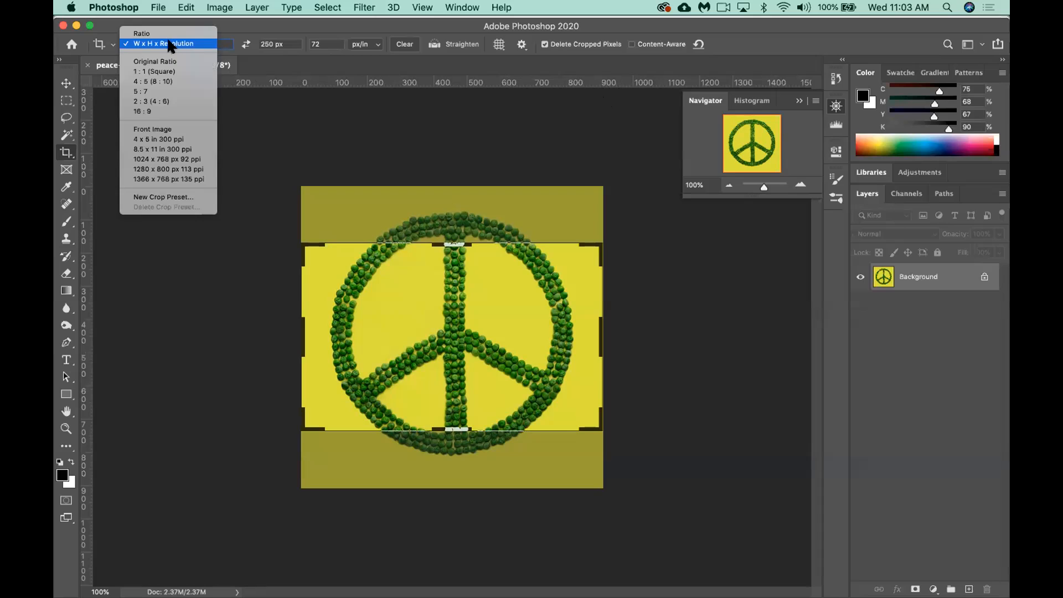
click(146, 44)
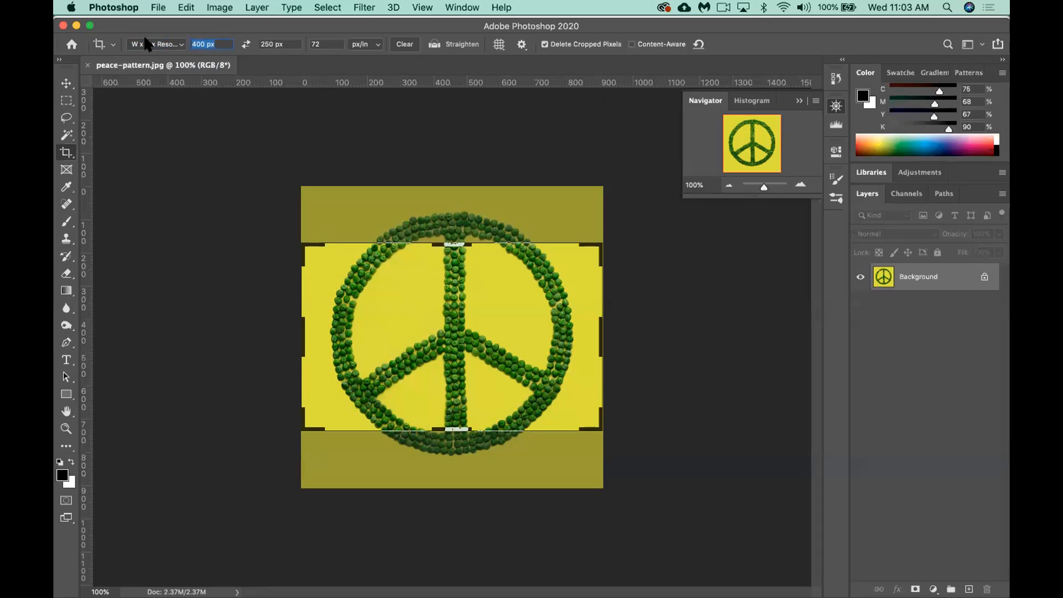
text(960p)
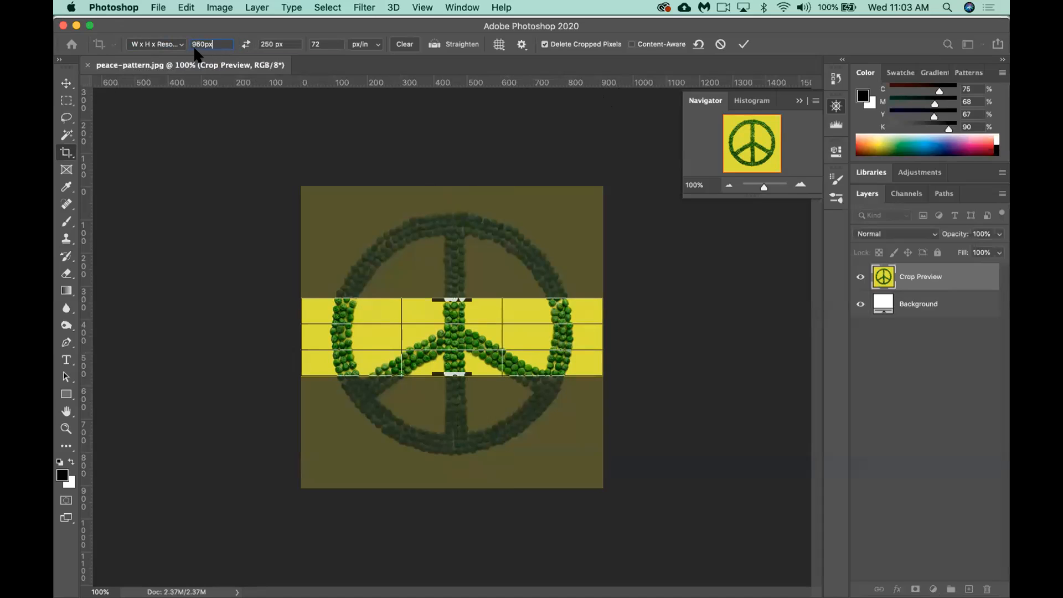
key(Tab)
text(480)
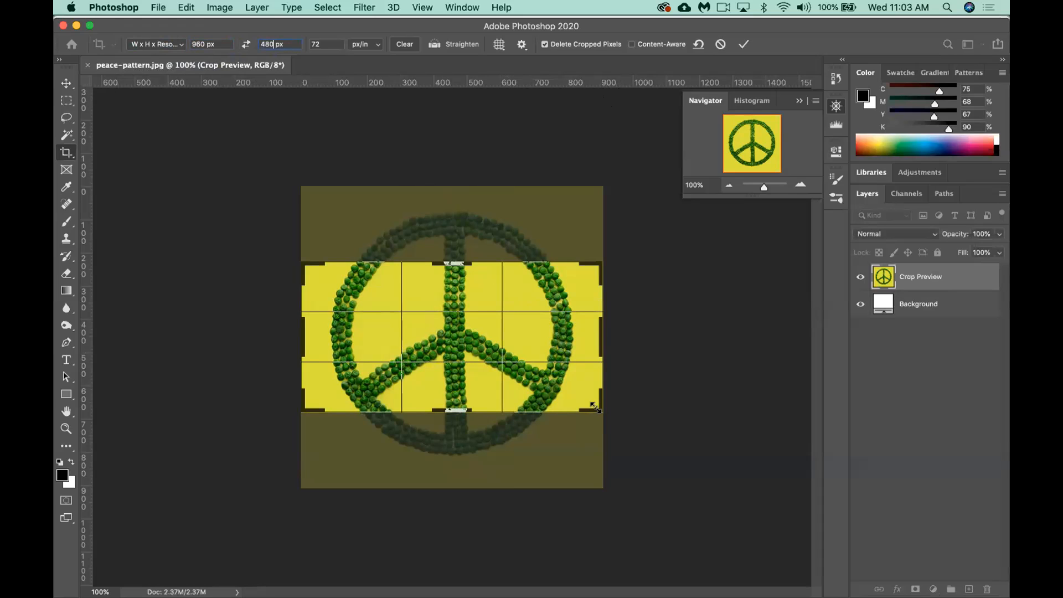
- Enlarge the crop frame to span the image's full height with empty canvas on both sides, and apply the crop
drag(595, 408, 727, 538)
key(super+z)
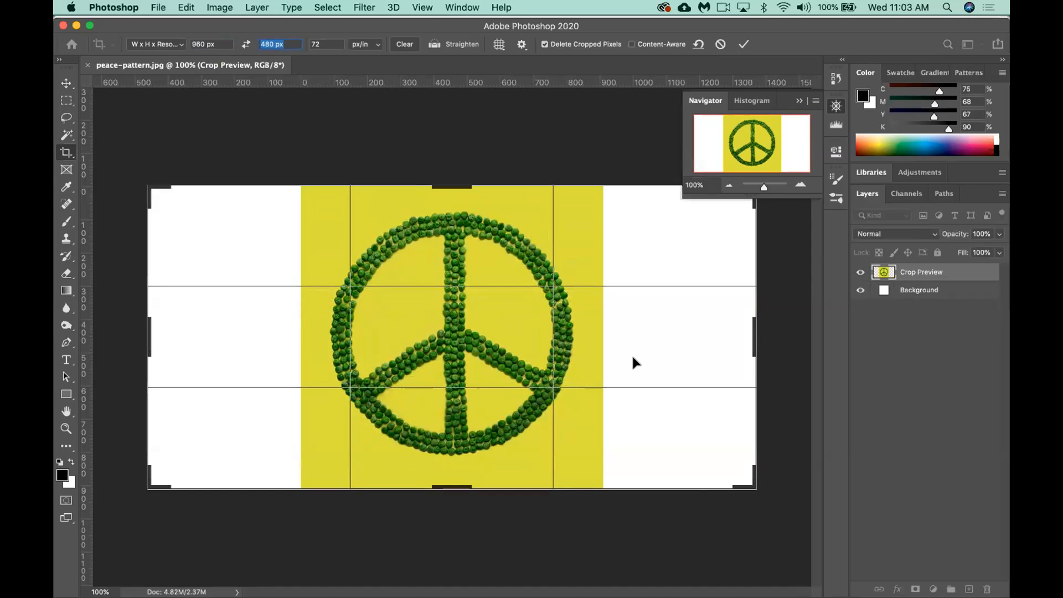
key(Return)
key(Return)
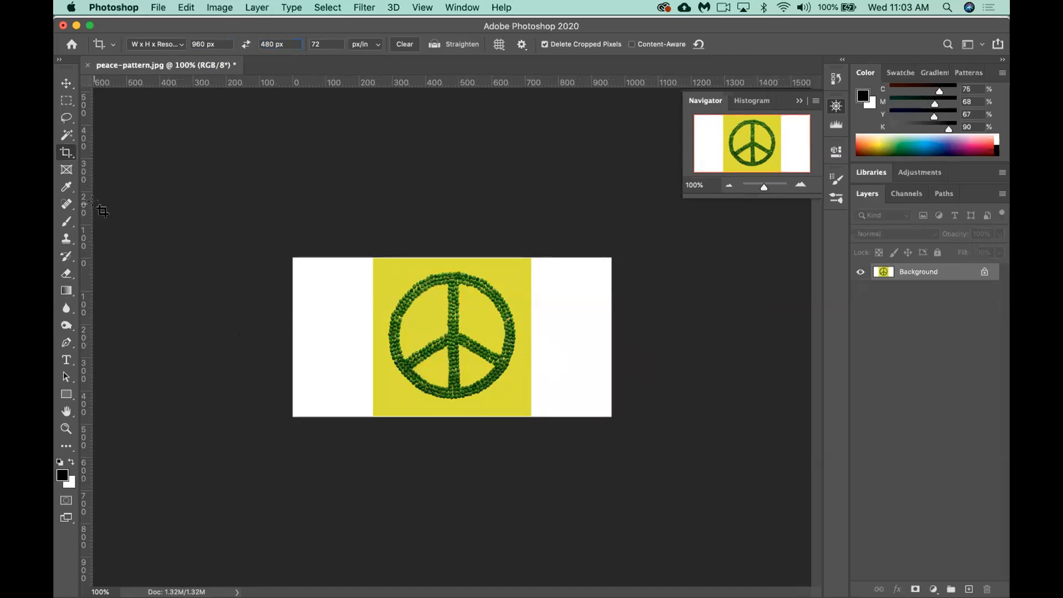
- Sample the image's yellow background with the Eyedropper, select the white side areas with the Magic Wand and fill them with that yellow
click(68, 187)
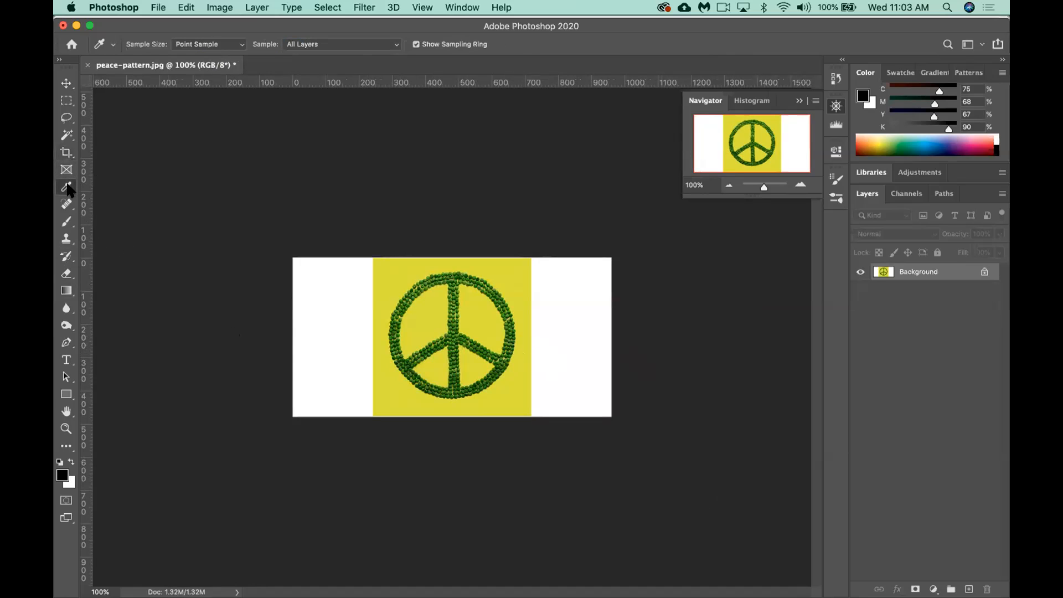
click(381, 279)
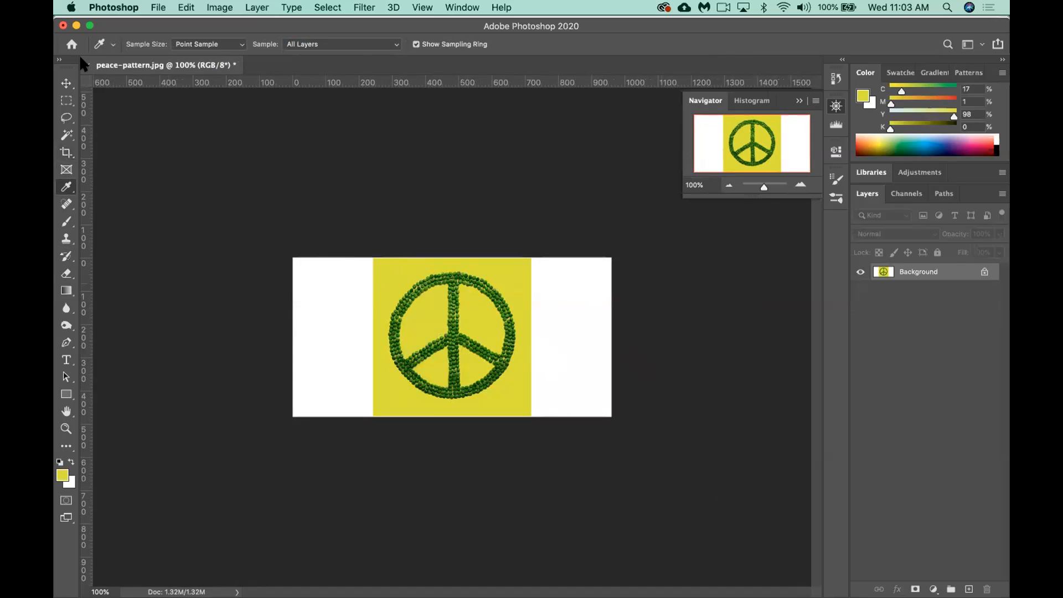
click(67, 135)
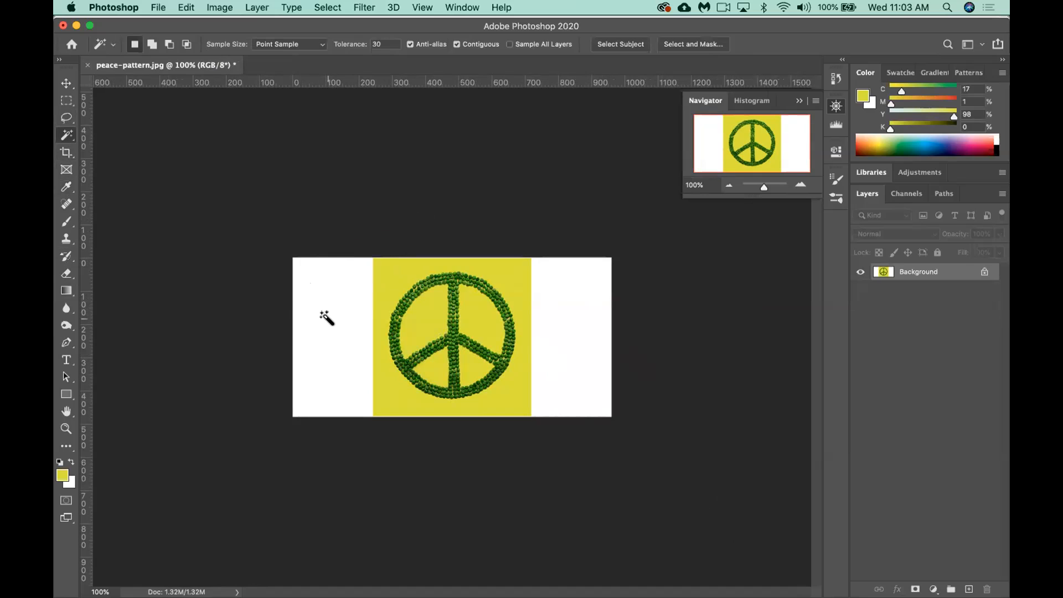
click(326, 326)
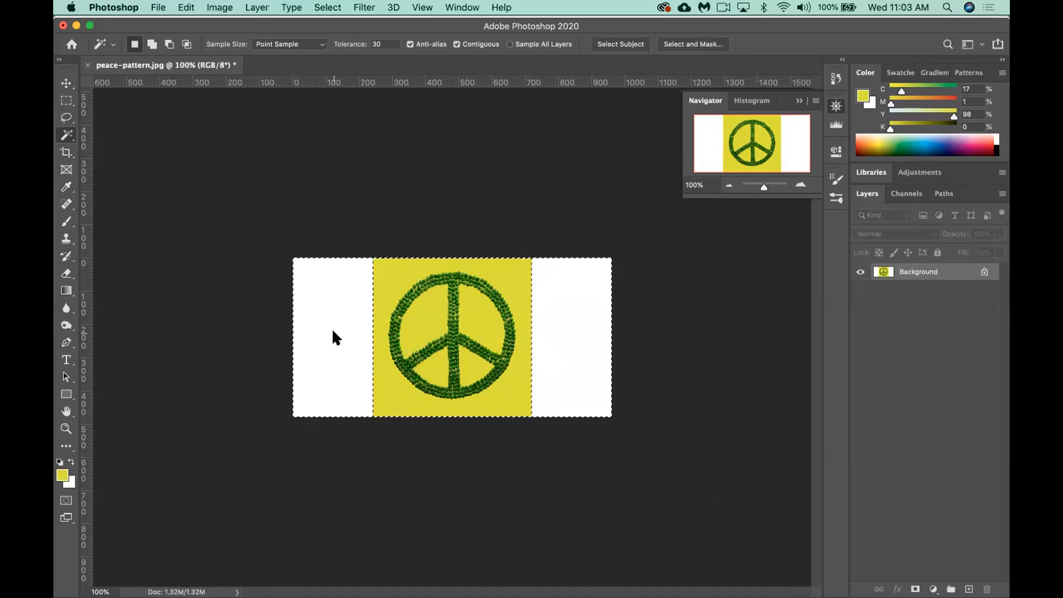
key(alt+BackSpace)
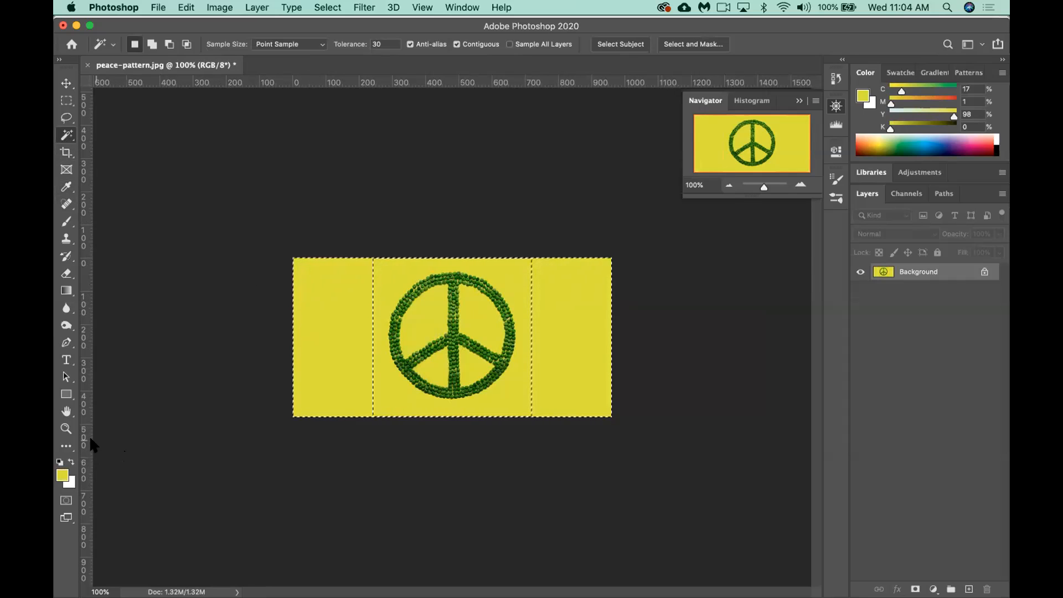
- Deselect the filled areas and save the image as a progressive JPEG with Medium quality 6 and 3 scans
click(187, 8)
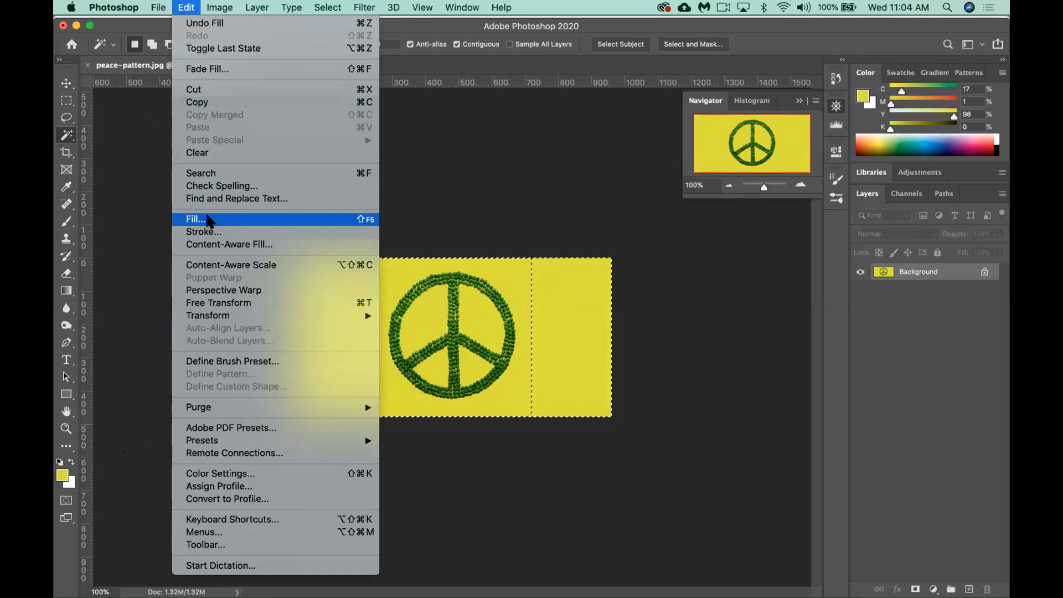
click(152, 227)
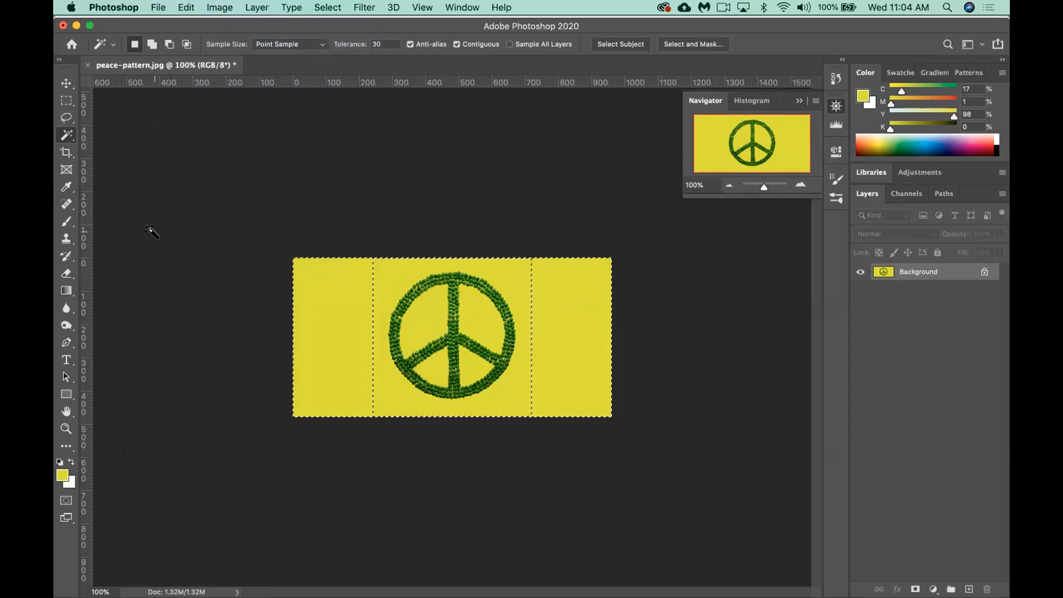
key(super+d)
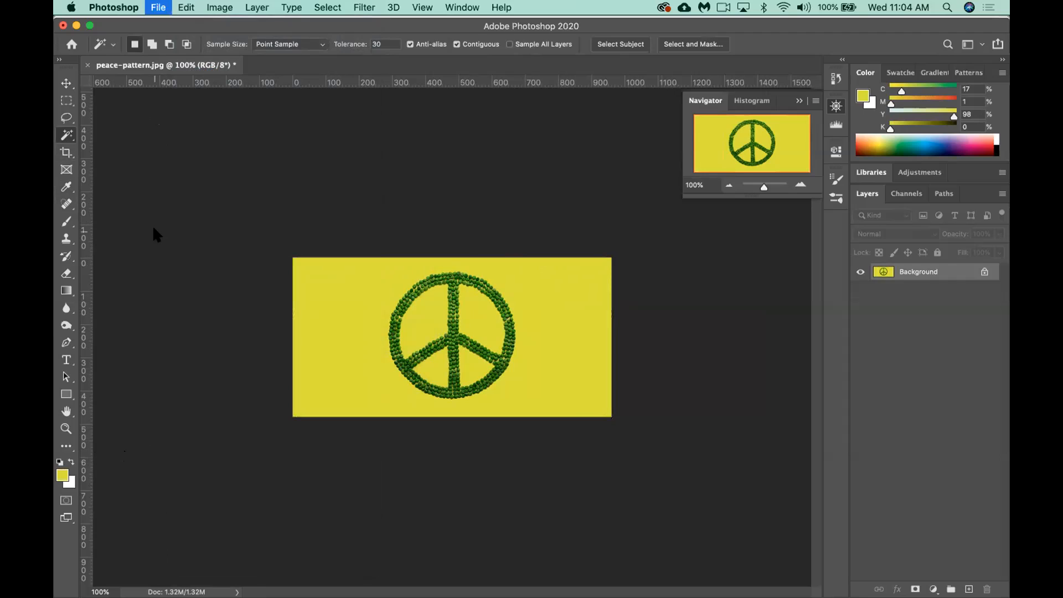
key(super+s)
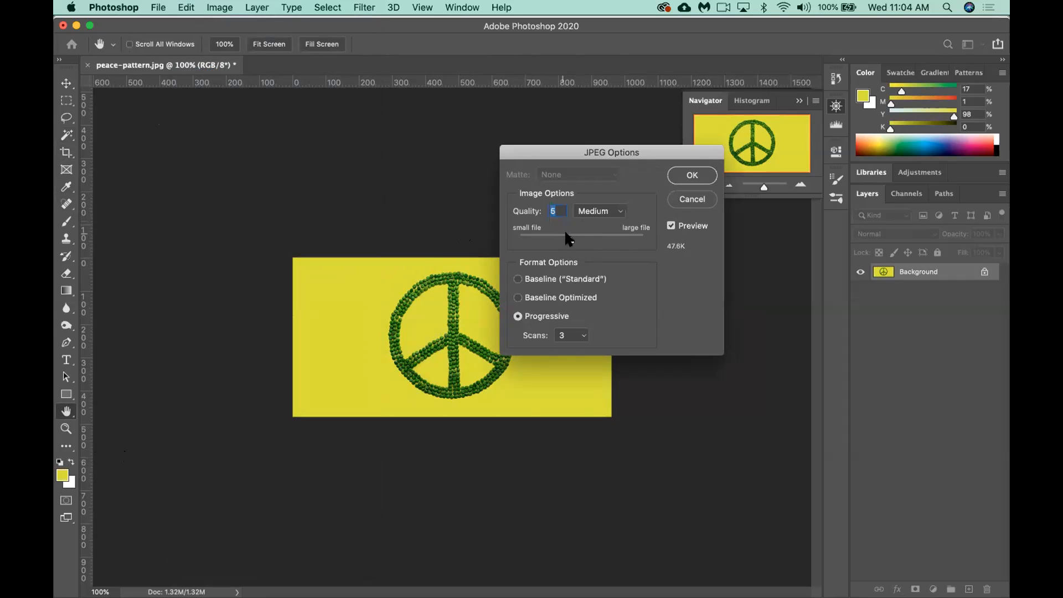
click(693, 175)
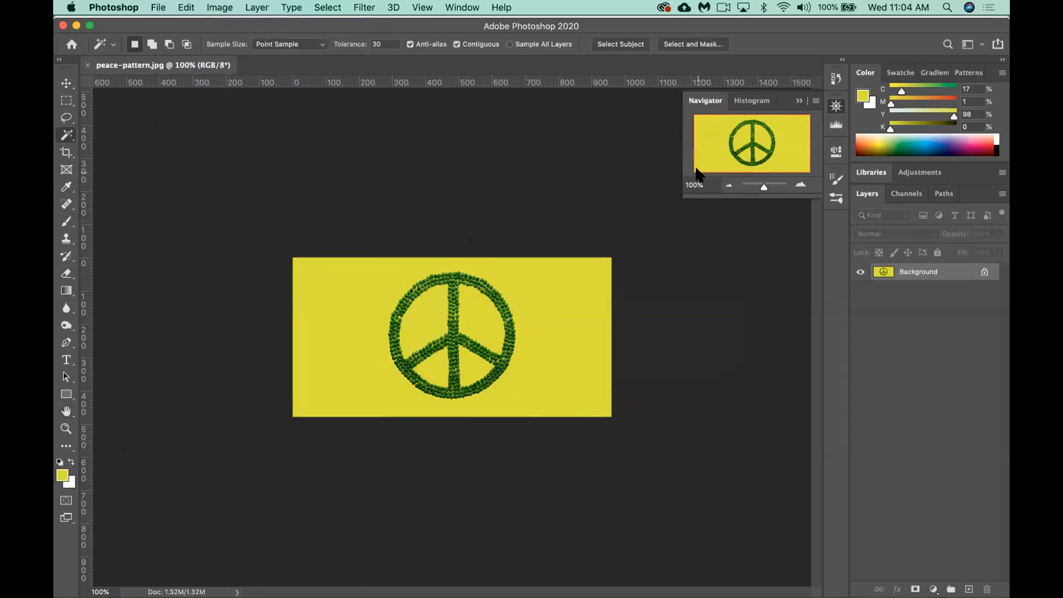
- Hide Photoshop, move the Desktop file window away from the stage and switch back to Adobe Animate
click(114, 7)
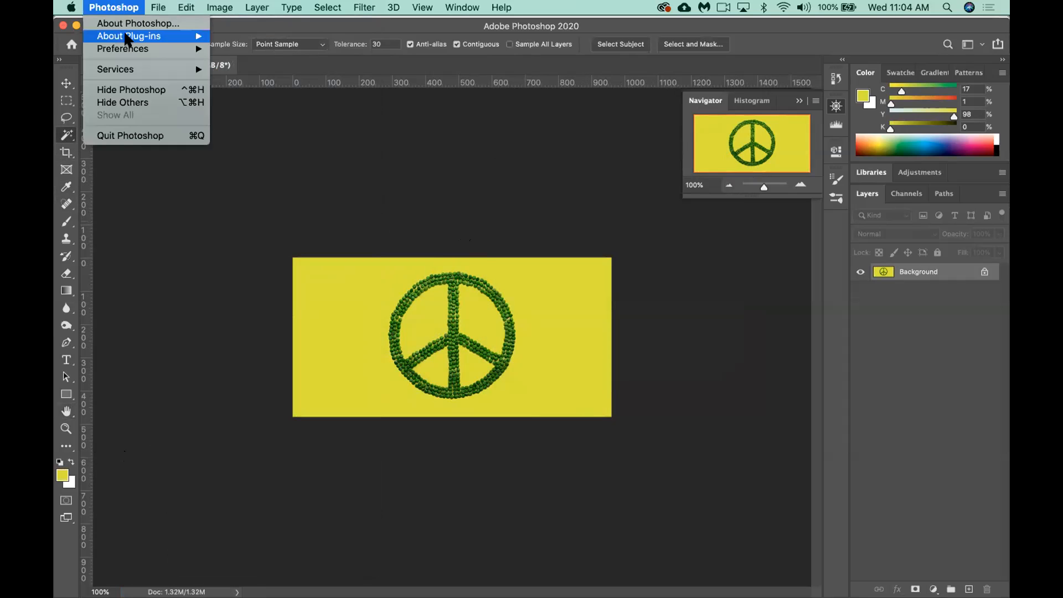
click(147, 89)
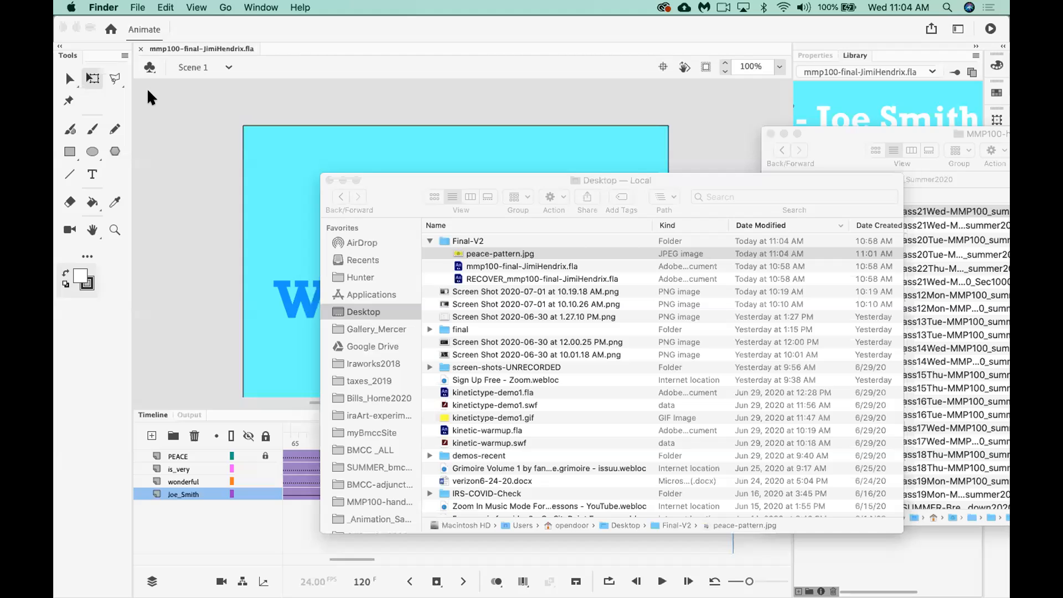
drag(393, 202, 481, 424)
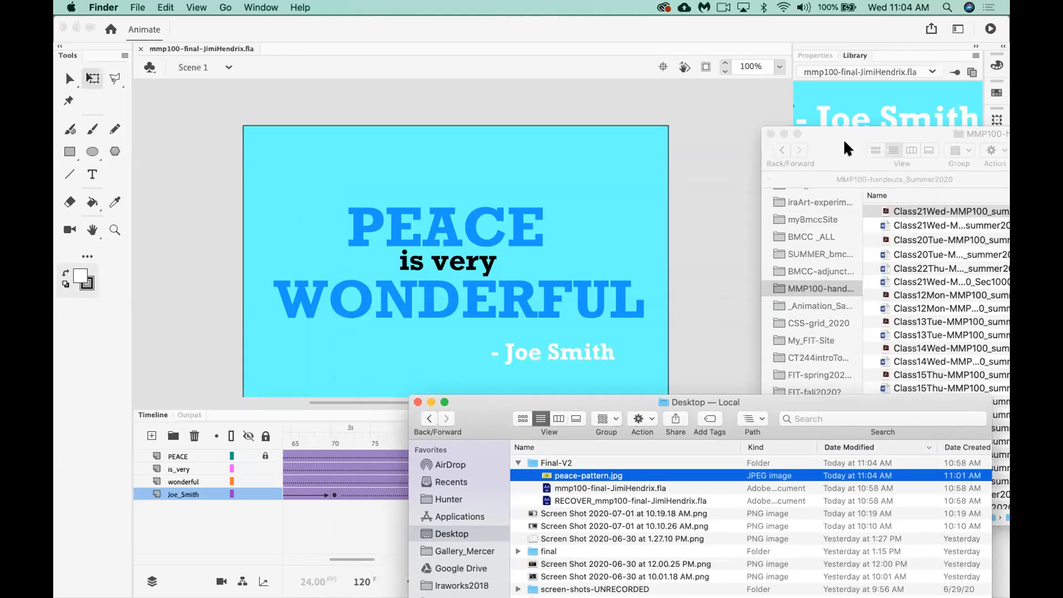
click(709, 191)
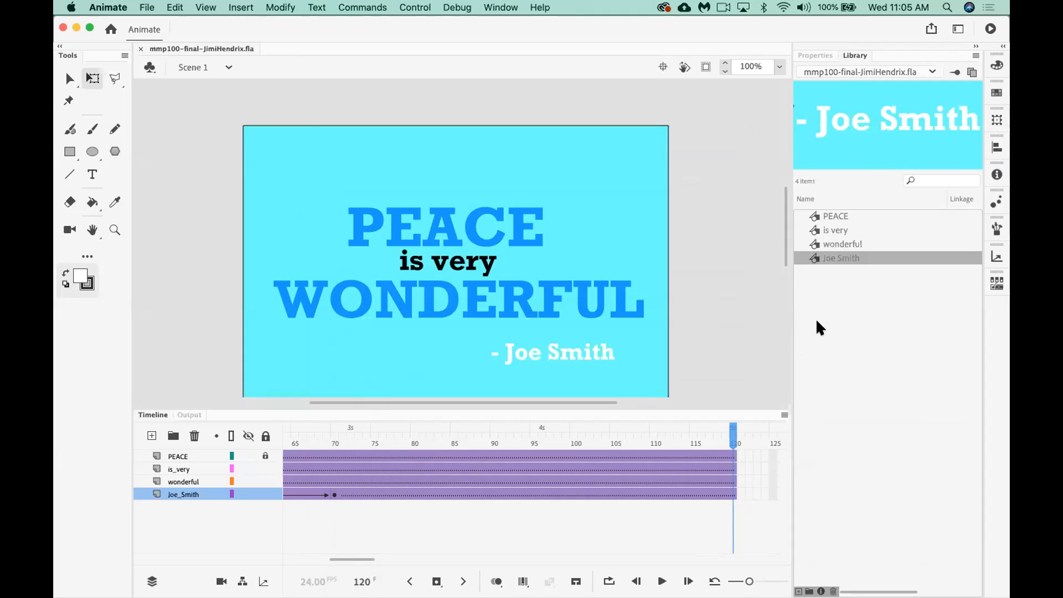
- Import peace-pattern.jpg from the Desktop's Final-V2 folder into the document's library
click(149, 7)
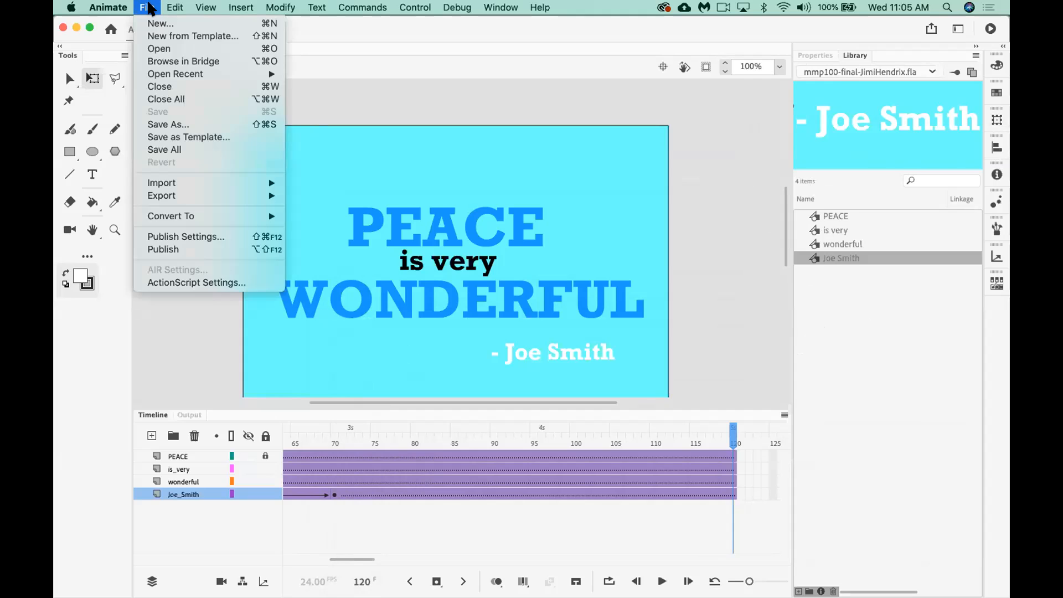
mouse_move(216, 185)
click(334, 196)
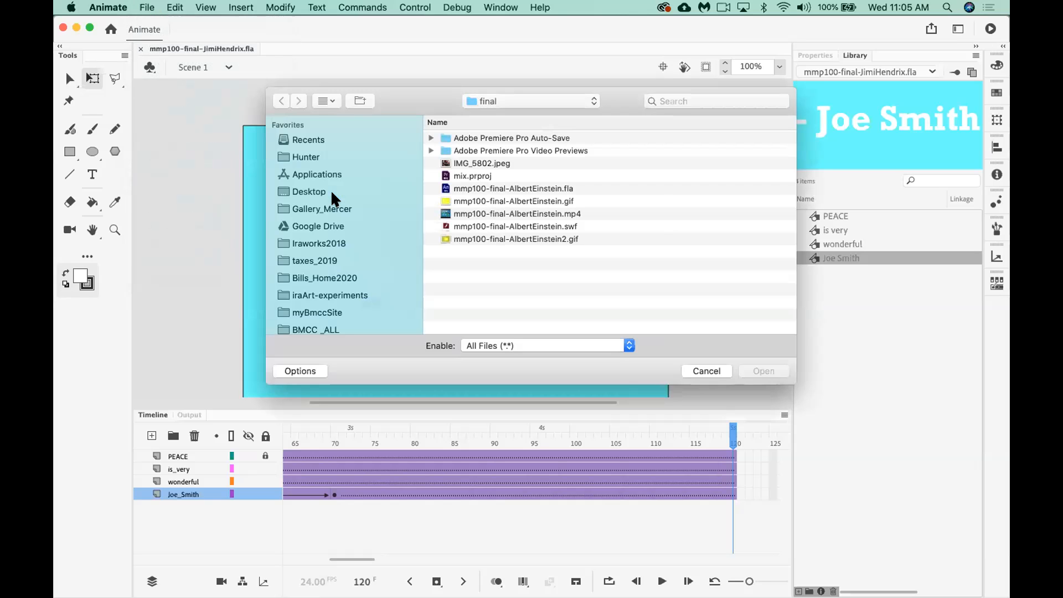
drag(417, 95, 492, 149)
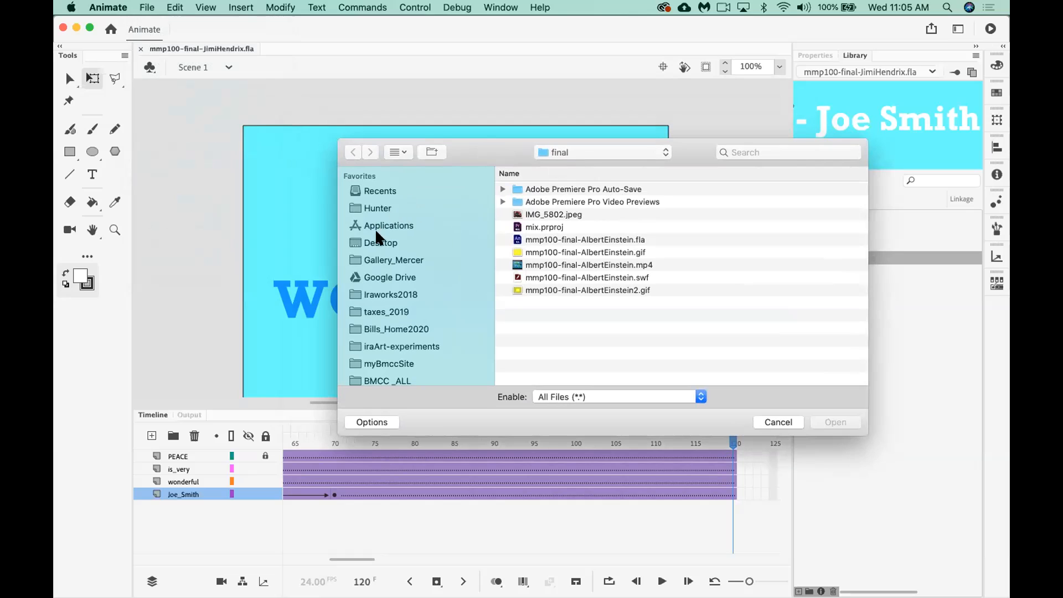
click(378, 242)
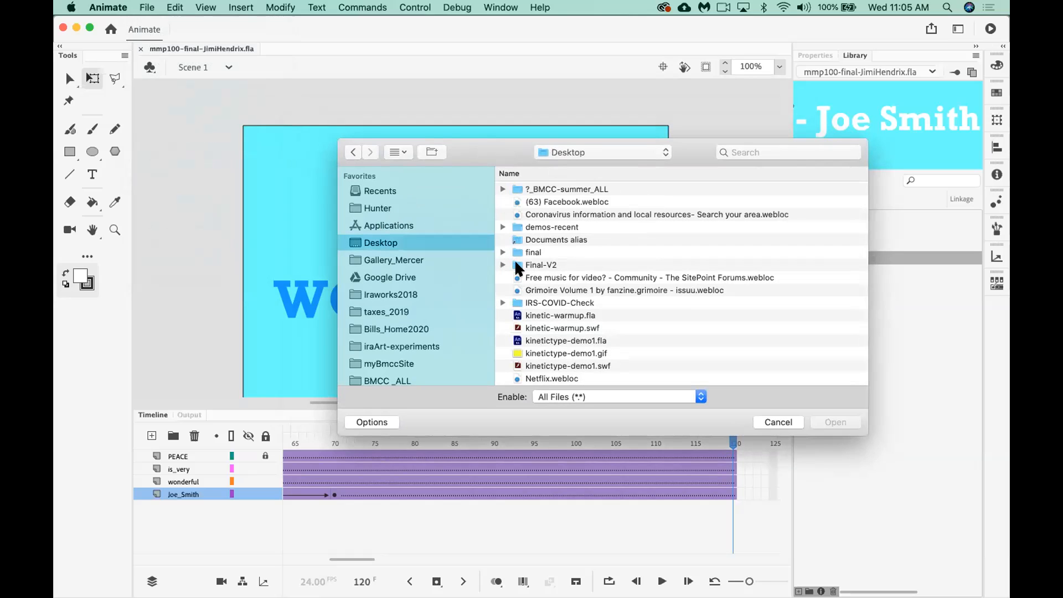
double_click(518, 265)
click(561, 202)
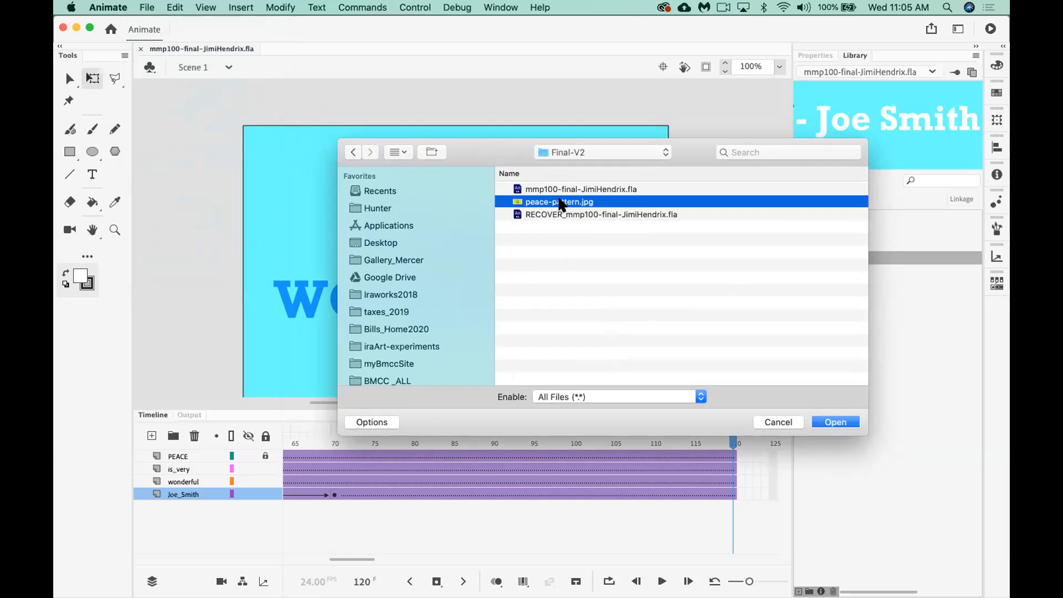
click(836, 422)
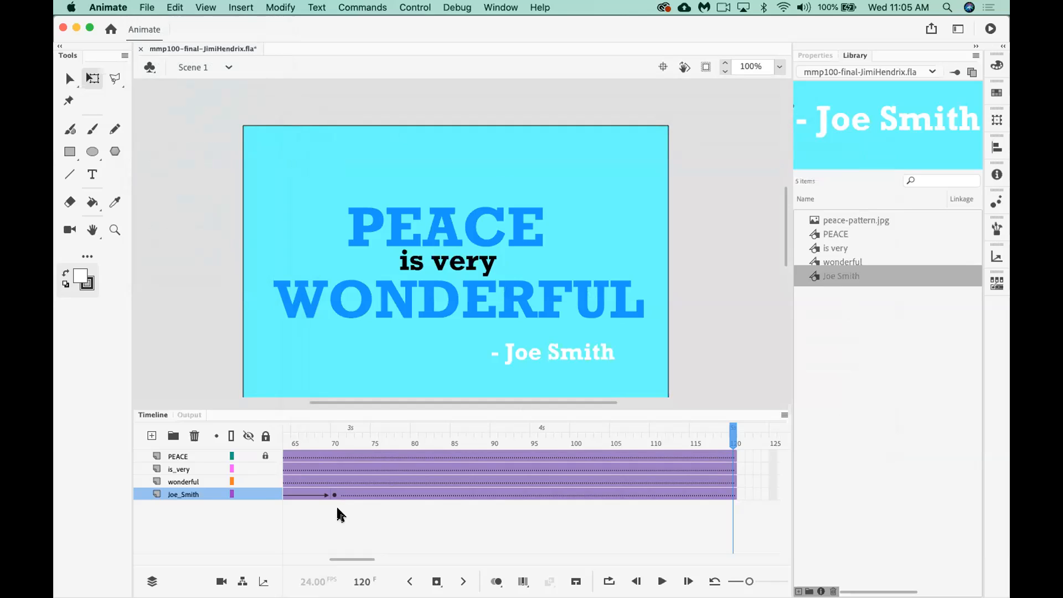
scroll(340, 514, left, 10)
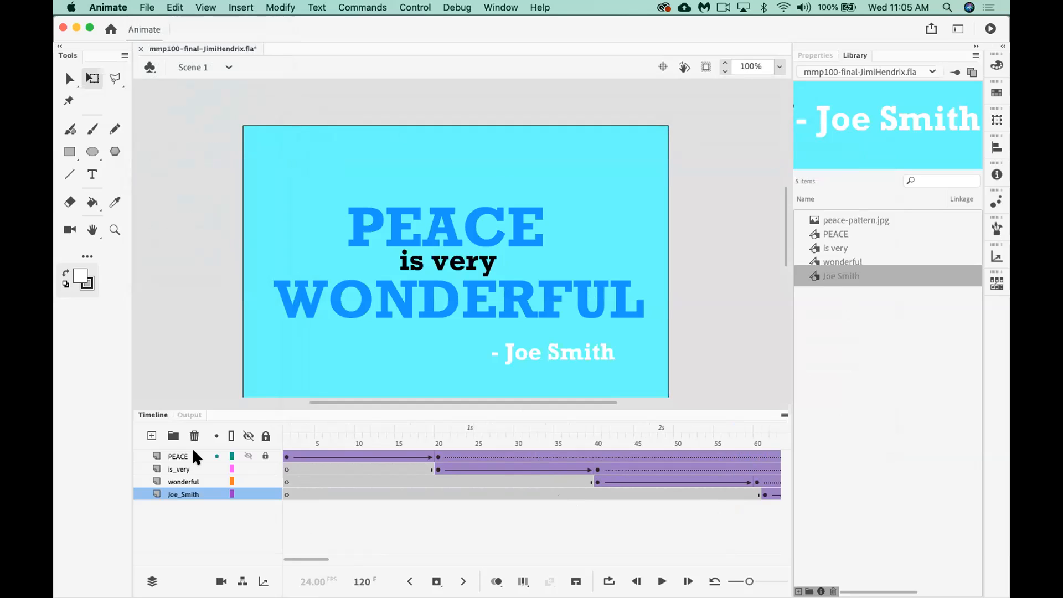
- Add a new layer beneath all the text layers and name it BG
click(151, 436)
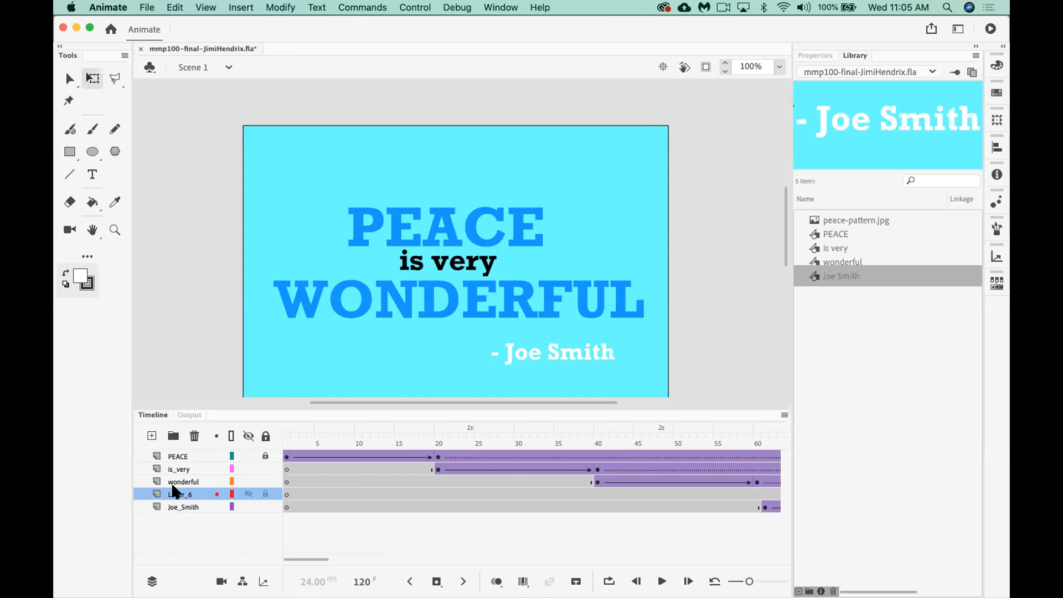
drag(182, 498, 180, 518)
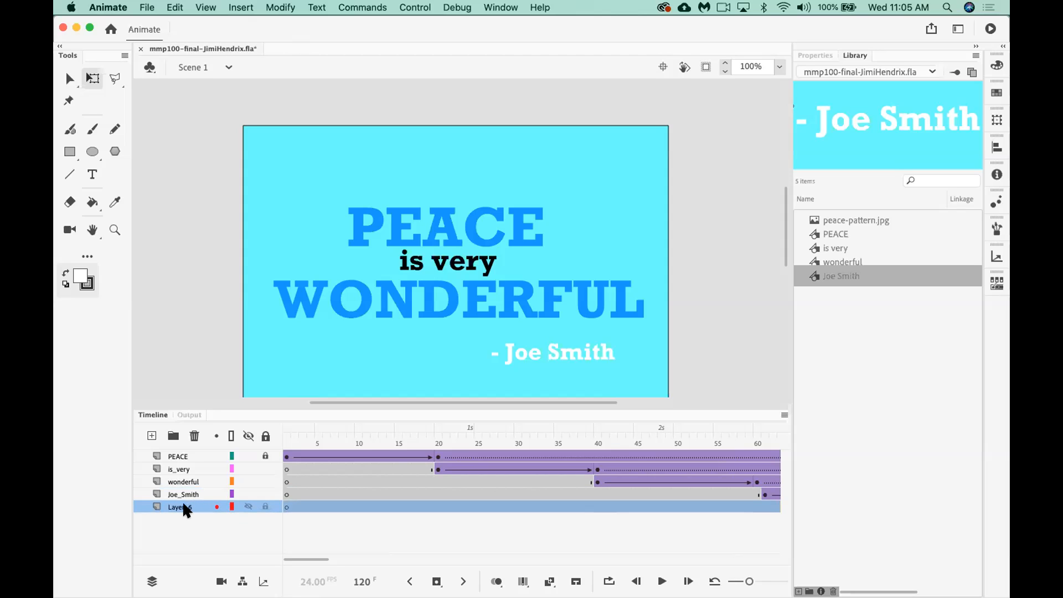
double_click(185, 506)
text(BG)
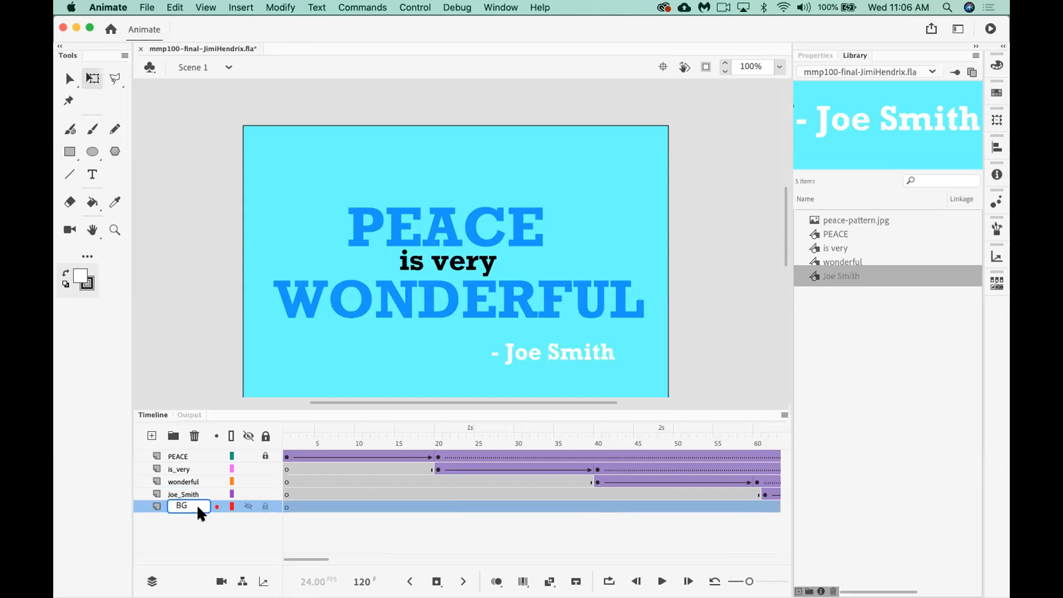
click(306, 548)
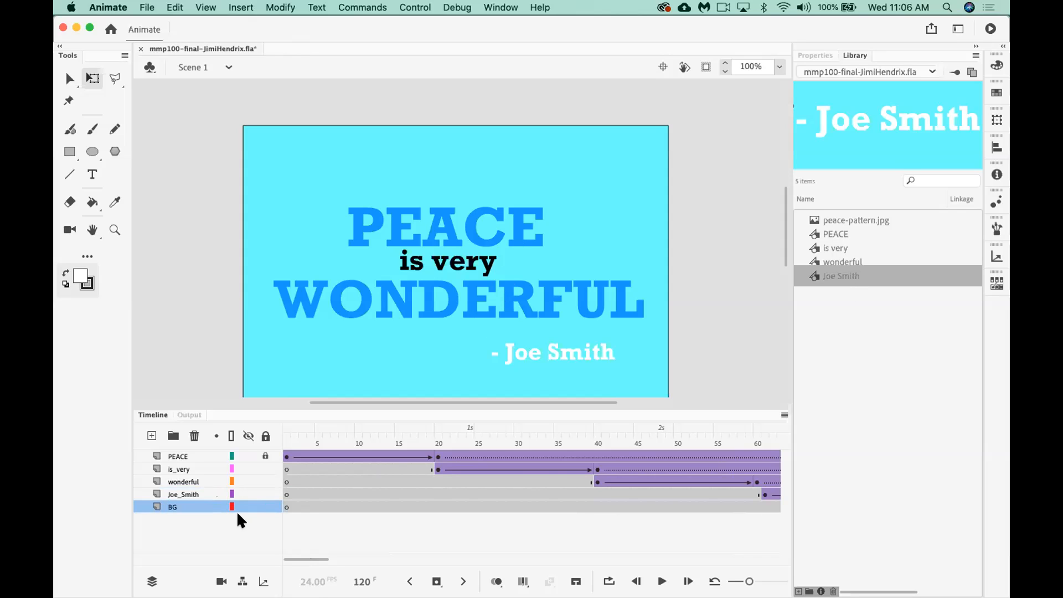
- Try a blank keyframe at frame 25 of the BG layer and undo it
drag(400, 440, 518, 447)
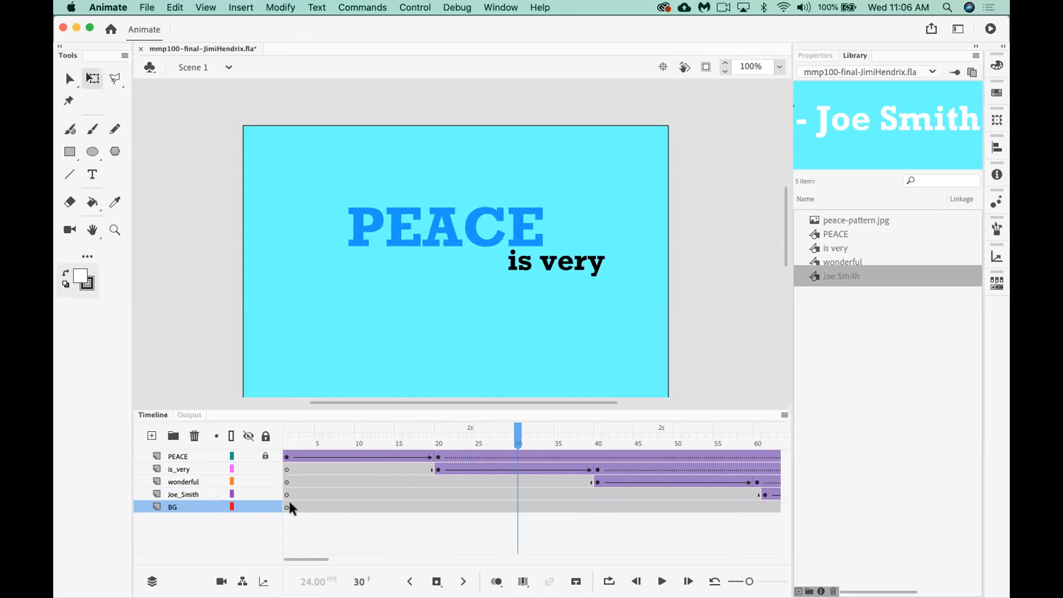
click(480, 507)
right_click(480, 507)
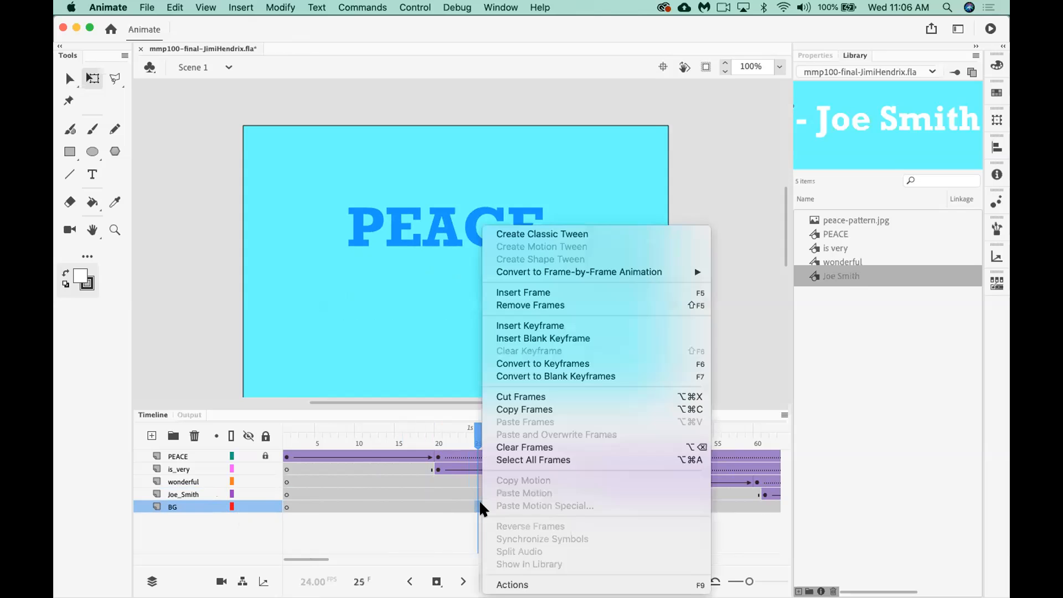
click(541, 338)
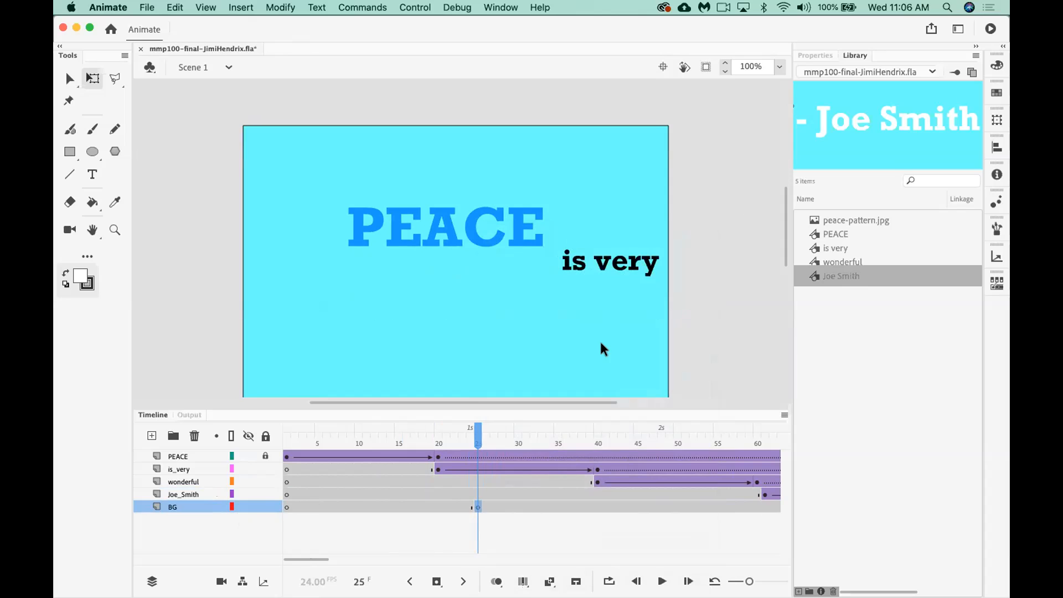
key(super+z)
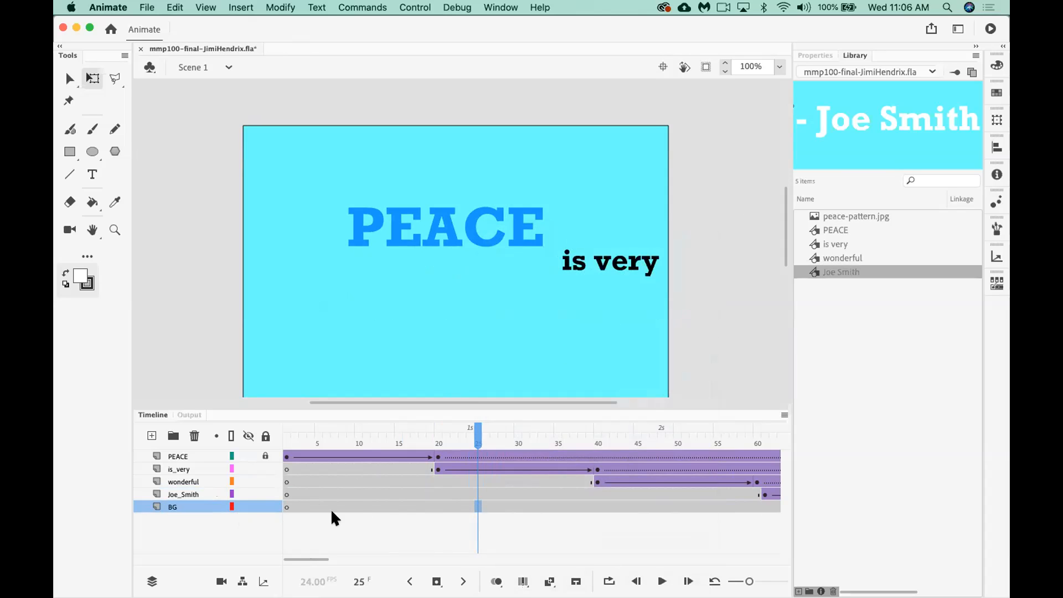
- Place peace-pattern.jpg from the library onto the stage at frame 1 of the BG layer
click(286, 508)
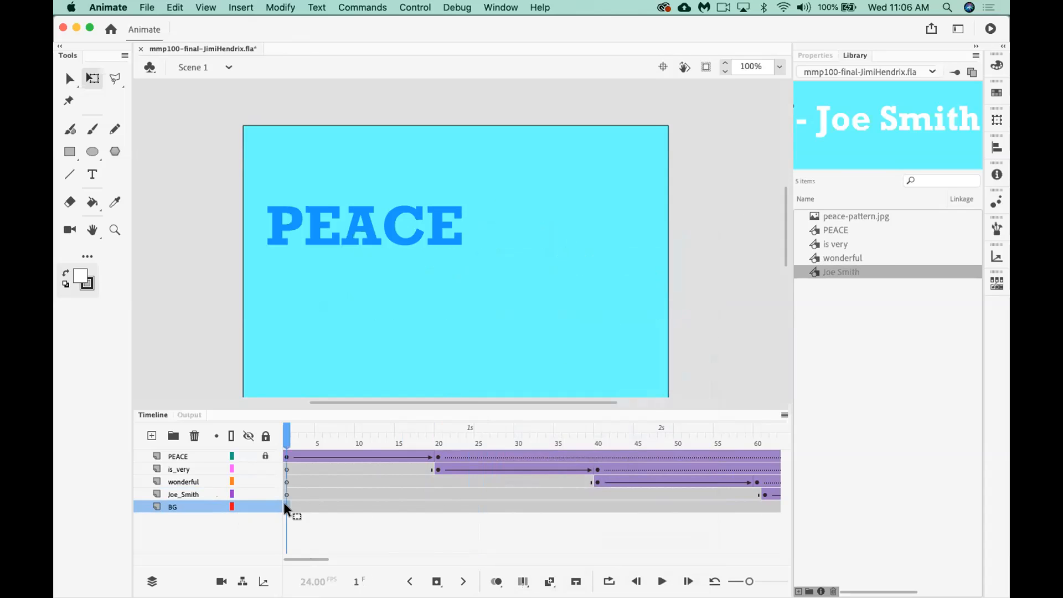
click(840, 216)
drag(840, 216, 475, 249)
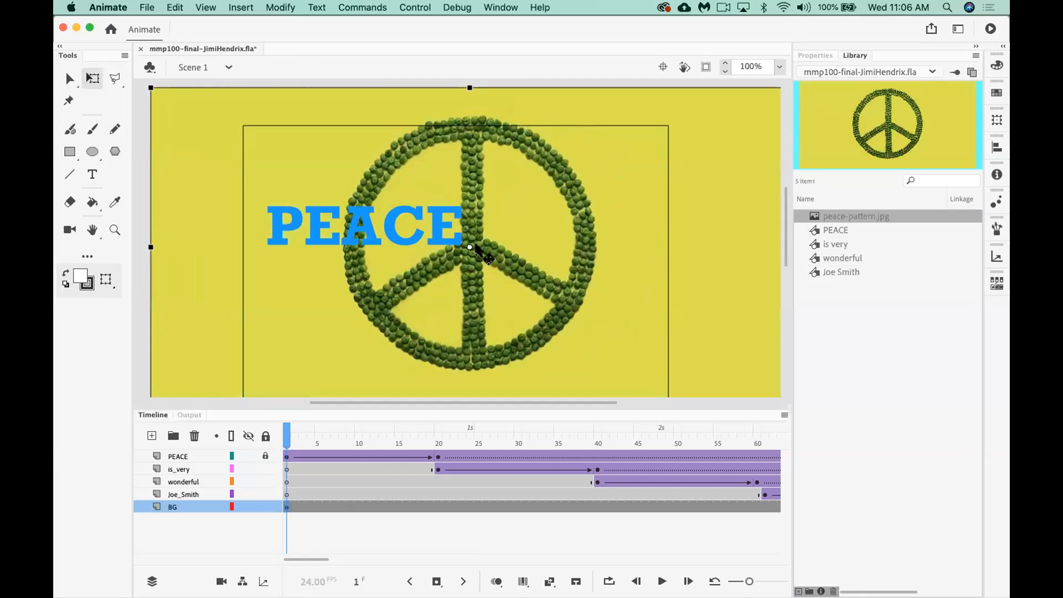
key(super+minus)
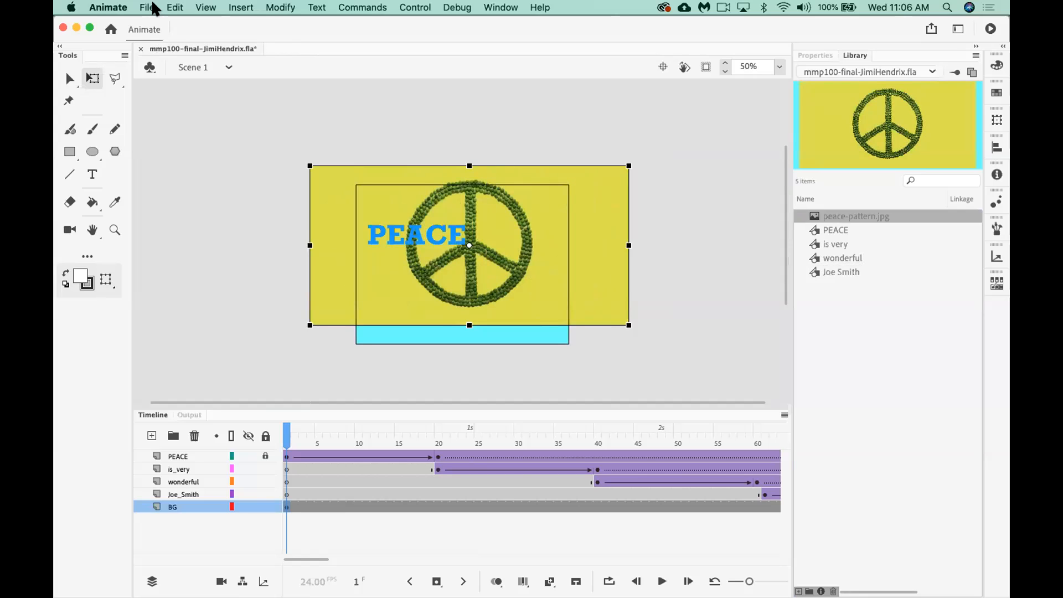
click(148, 7)
click(157, 24)
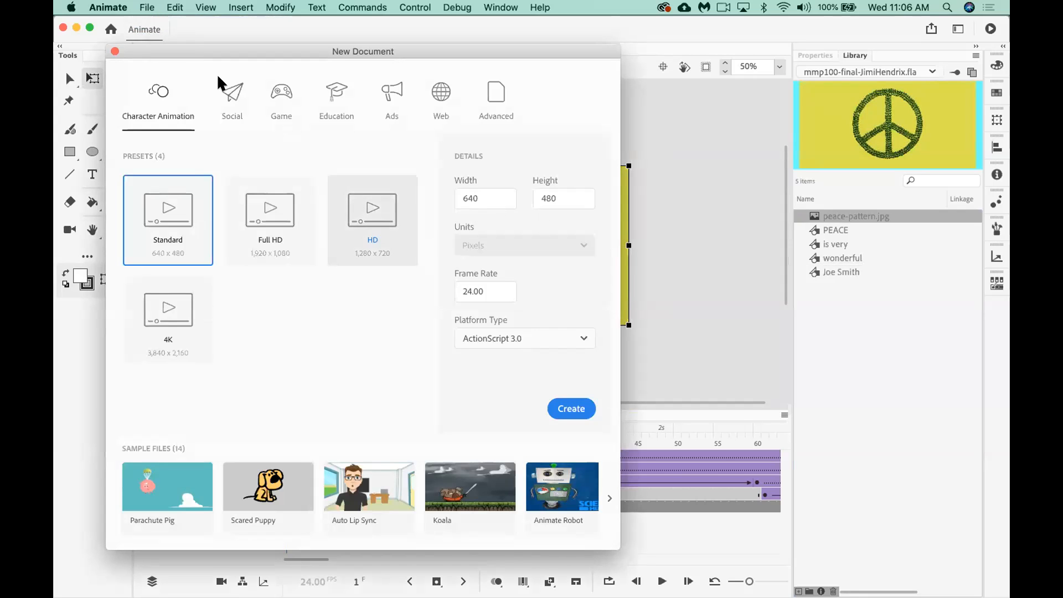
click(115, 51)
click(208, 245)
- Switch to Photoshop and check the peace-pattern image's pixel dimensions in Image Size, leaving the dialog without changes
key(super+Tab)
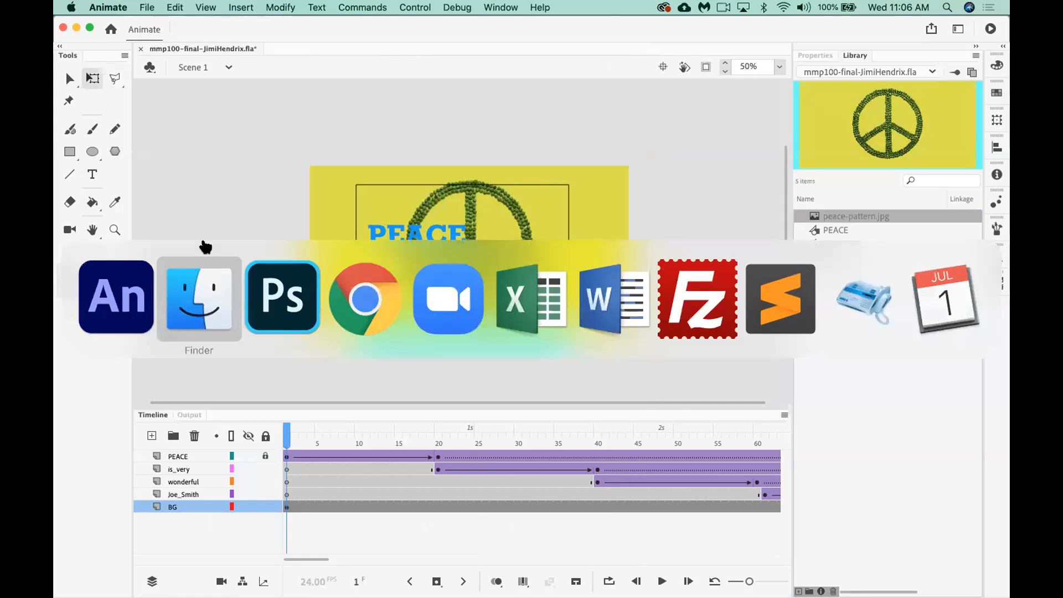
key(super+Tab)
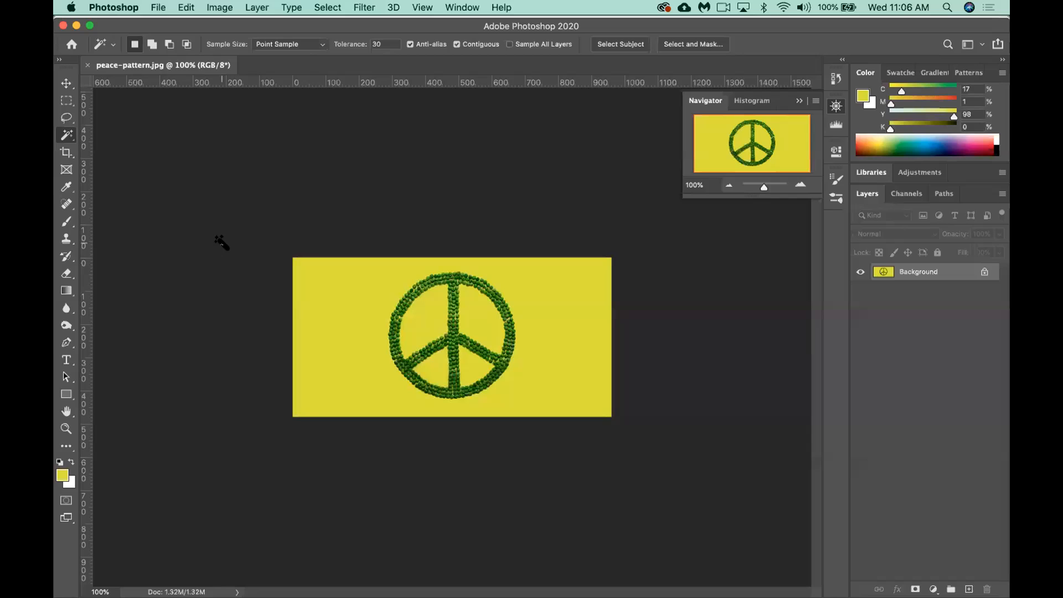
click(219, 7)
mouse_move(261, 135)
click(261, 110)
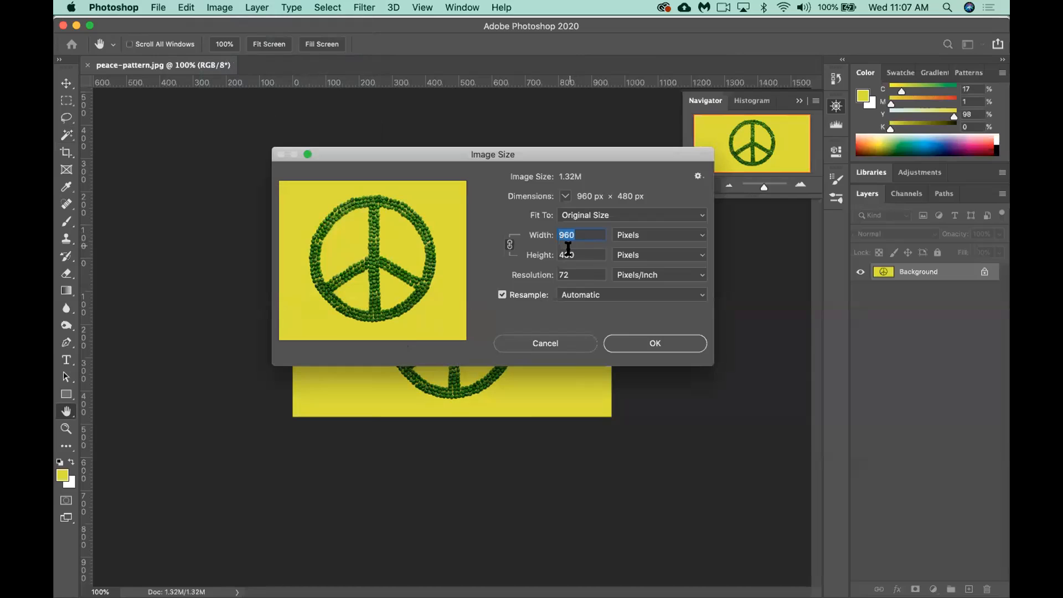
click(566, 339)
key(w)
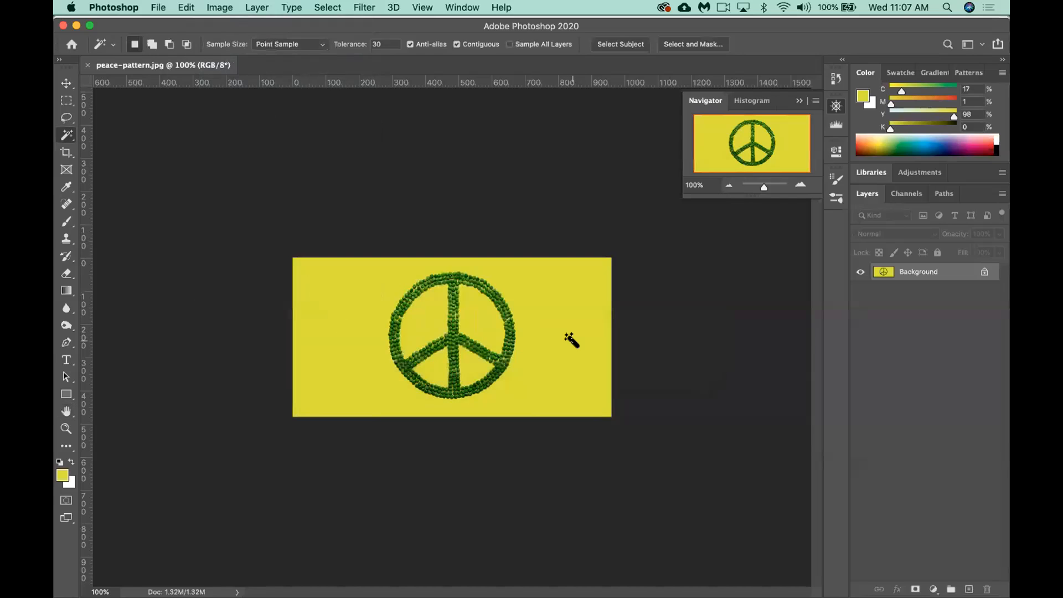
- Return to Adobe Animate and align the peace sign image over the stage so it covers the whole stage area
key(super+Tab)
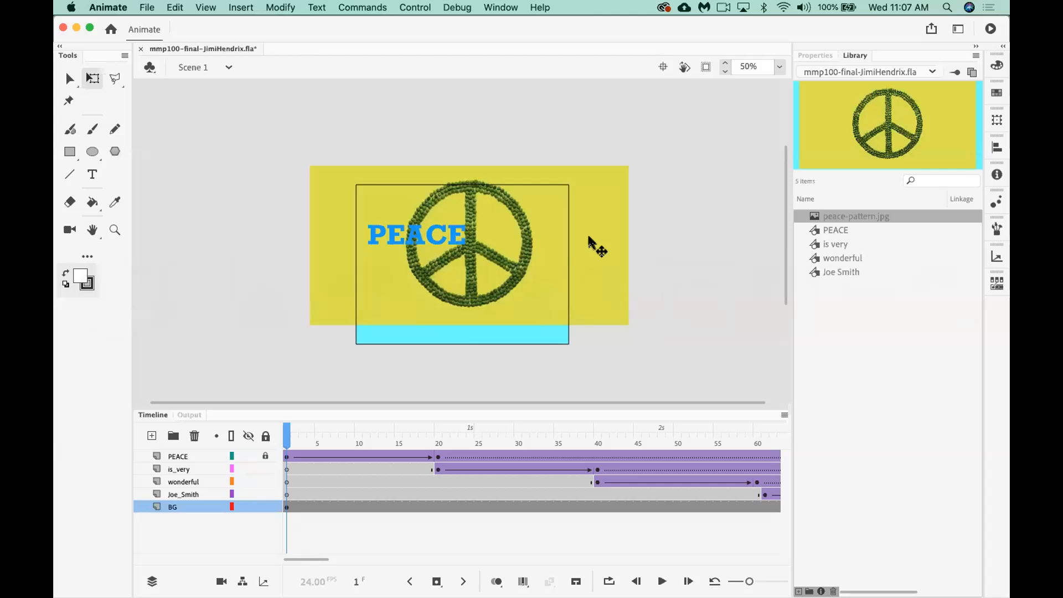
click(591, 247)
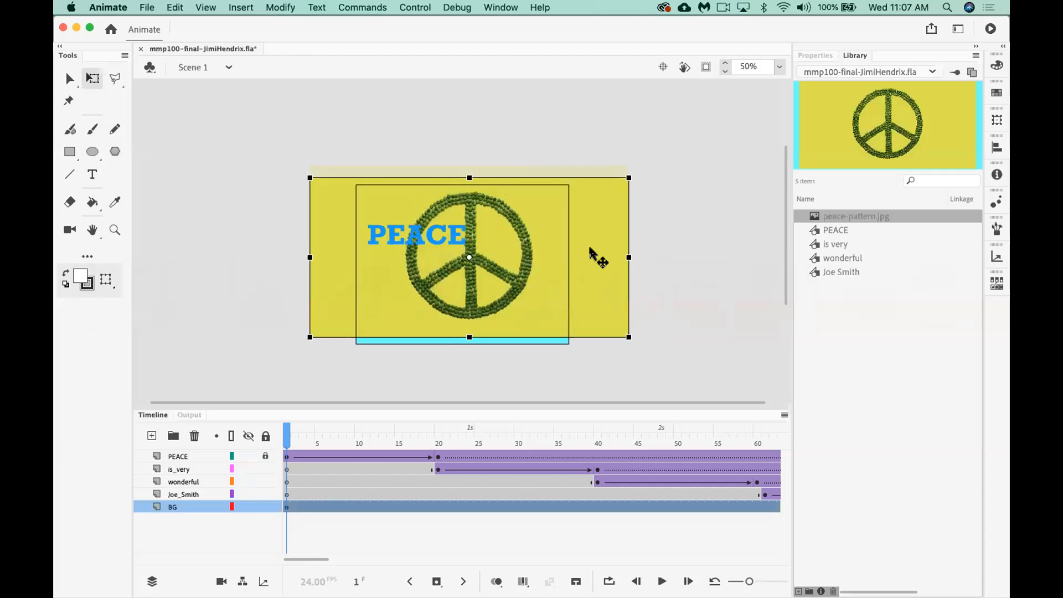
drag(589, 252, 585, 256)
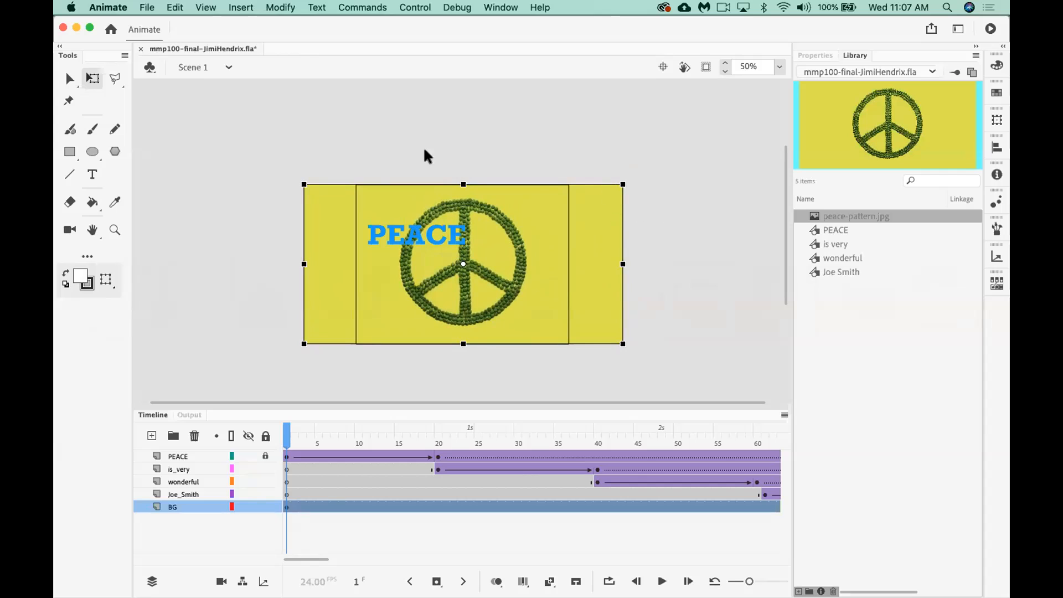
- Clip the content outside the stage and scrub the animation from frame 120 back to frame 1
click(703, 67)
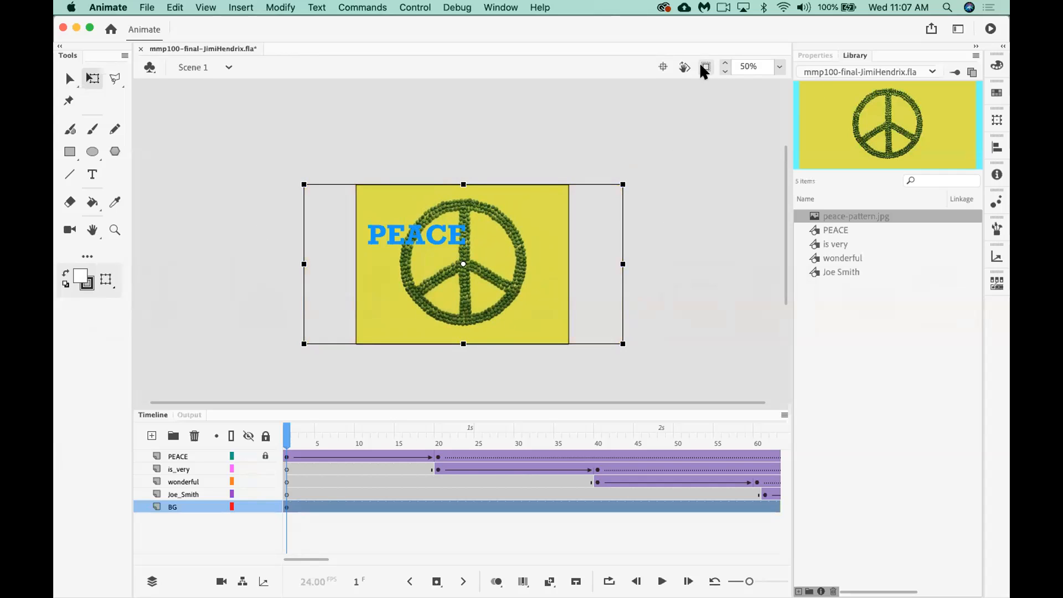
click(706, 255)
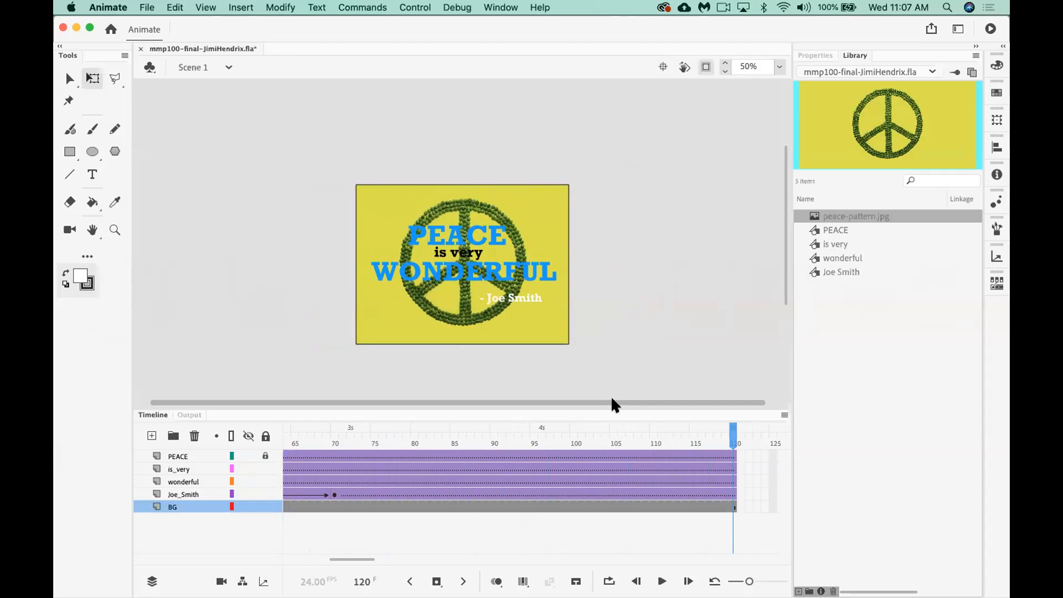
drag(732, 434, 221, 439)
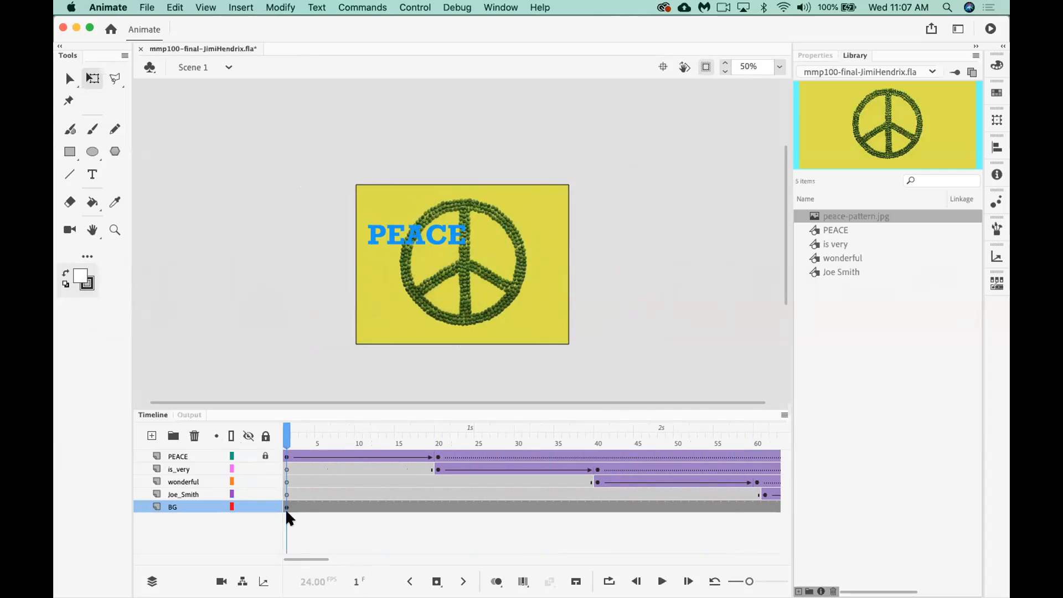
- Convert the peace sign image on the BG layer to a Graphic symbol with the default name
click(378, 318)
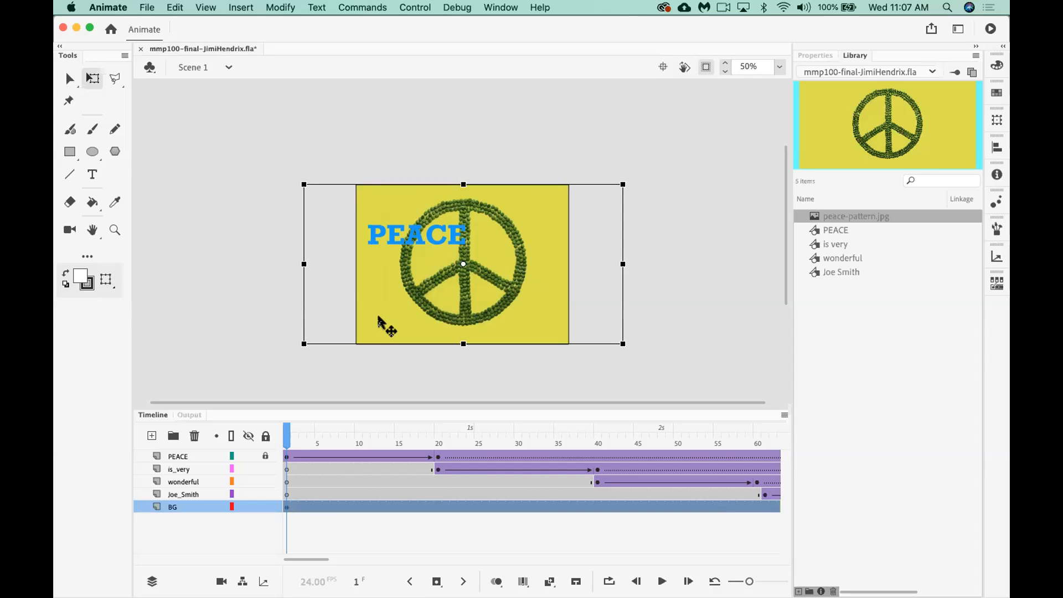
right_click(379, 318)
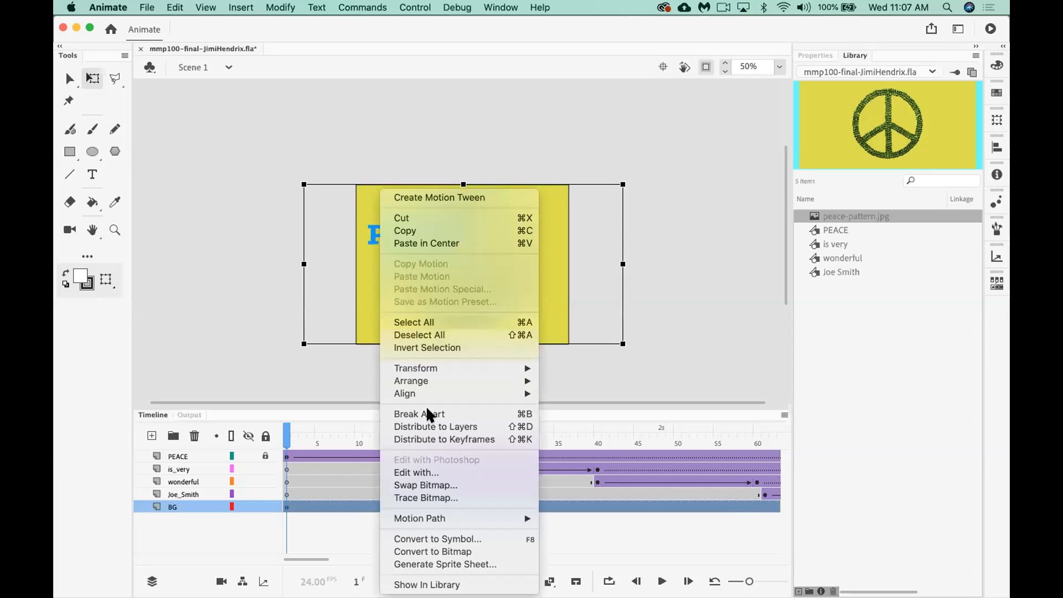
click(465, 538)
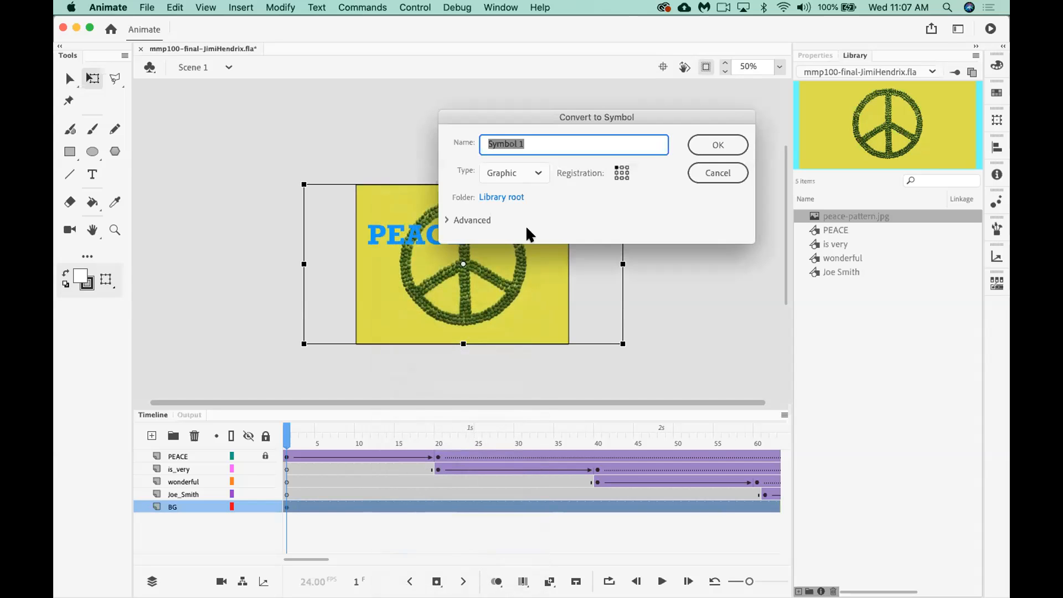
click(709, 145)
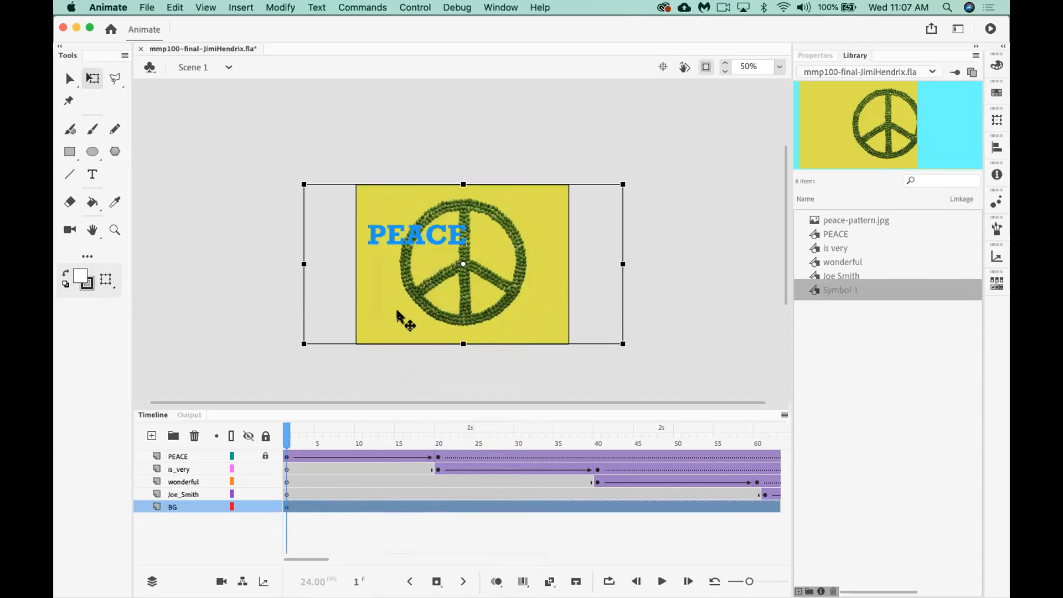
- Apply a yellow Tint color effect at 85% to the peace sign symbol
click(818, 54)
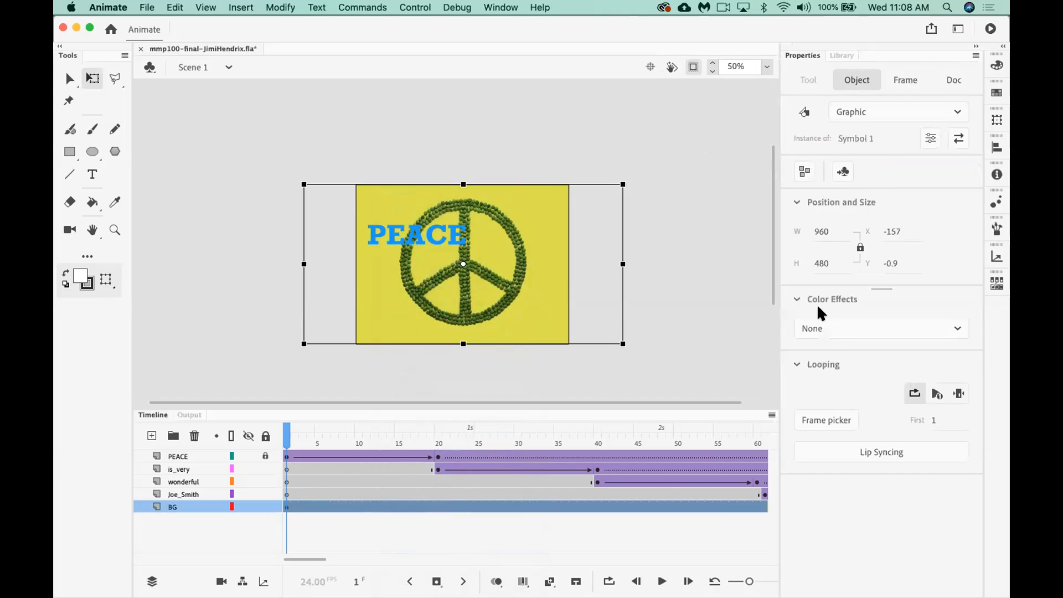
click(824, 321)
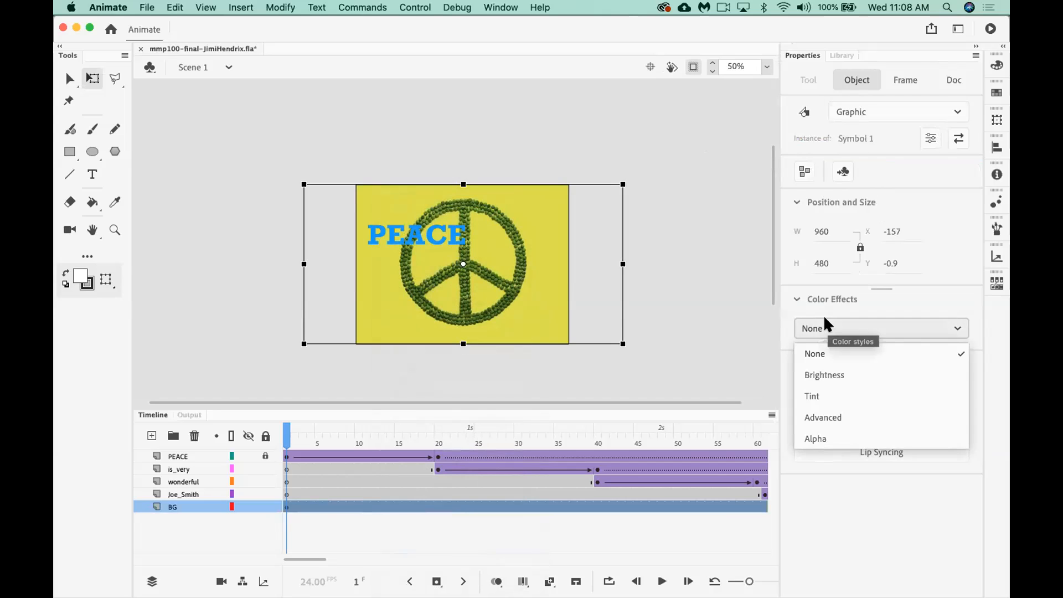
click(816, 393)
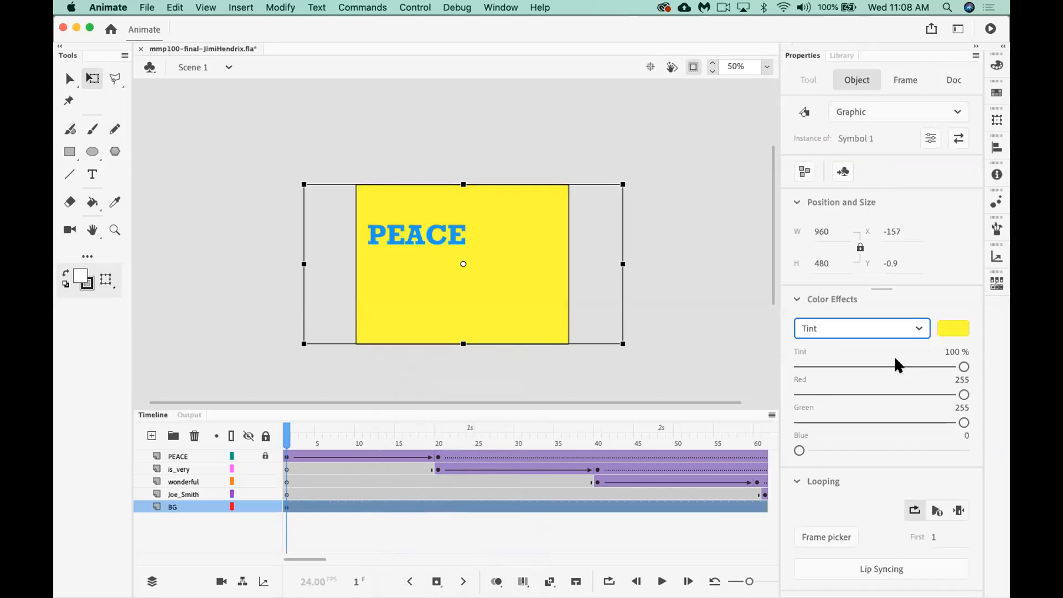
drag(964, 367, 939, 368)
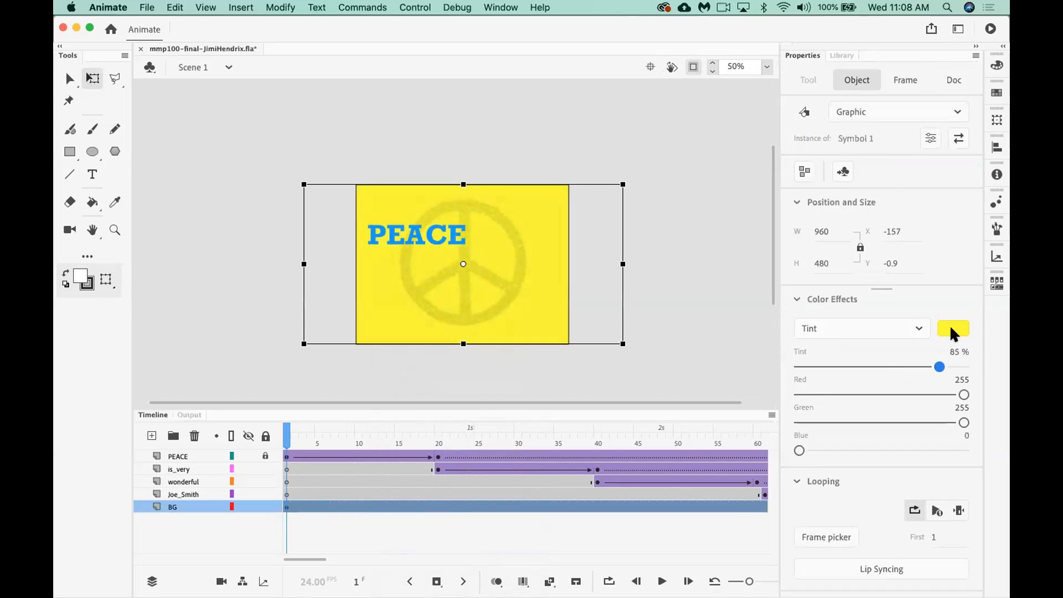
- Change the peace sign symbol's color effect to Brightness at -63% and preview the animation
click(918, 327)
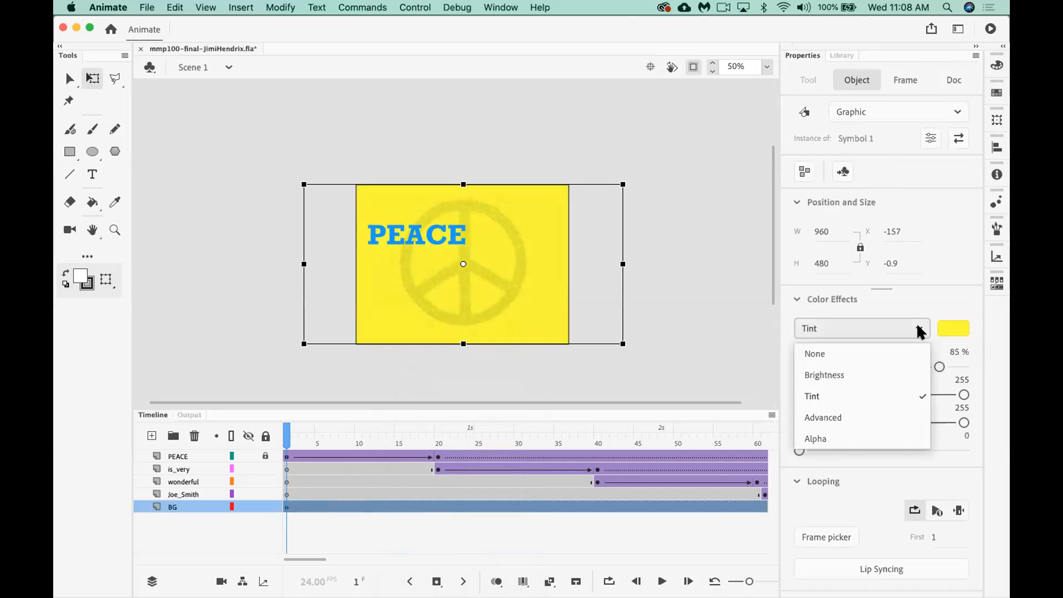
click(857, 373)
drag(948, 365, 825, 383)
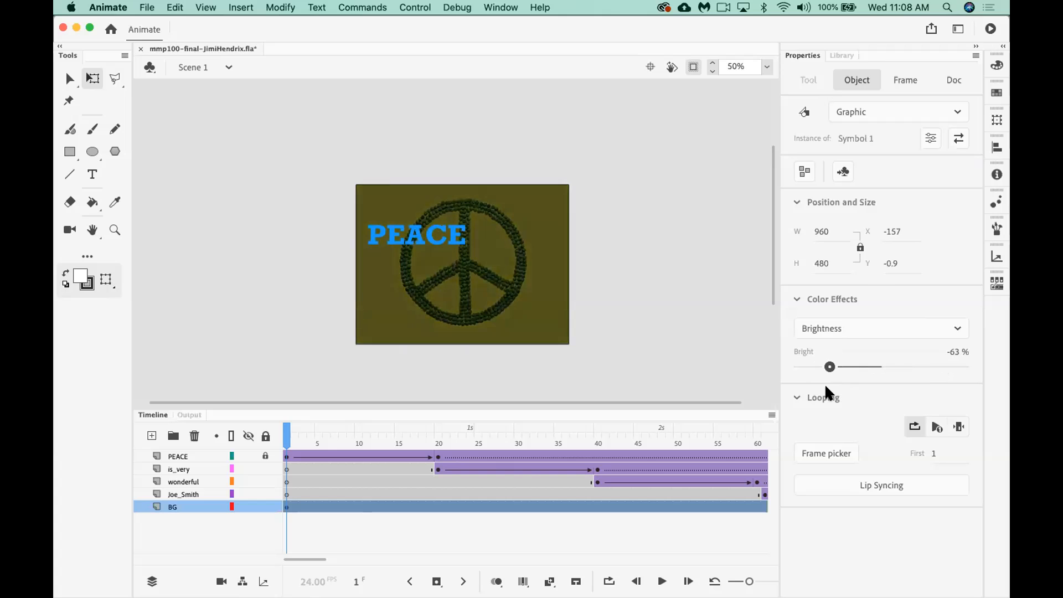
key(Return)
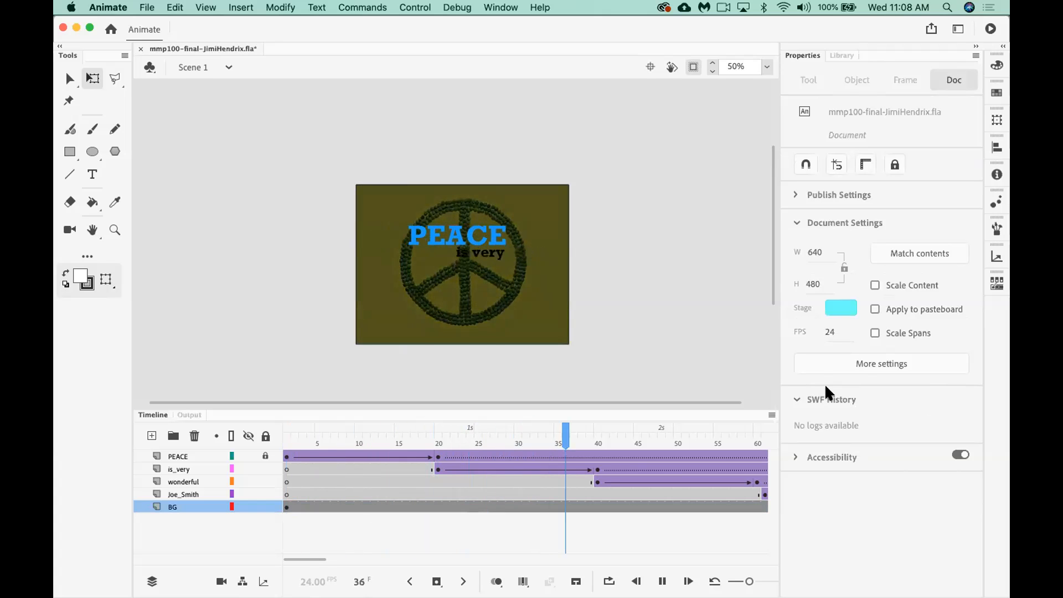
key(Return)
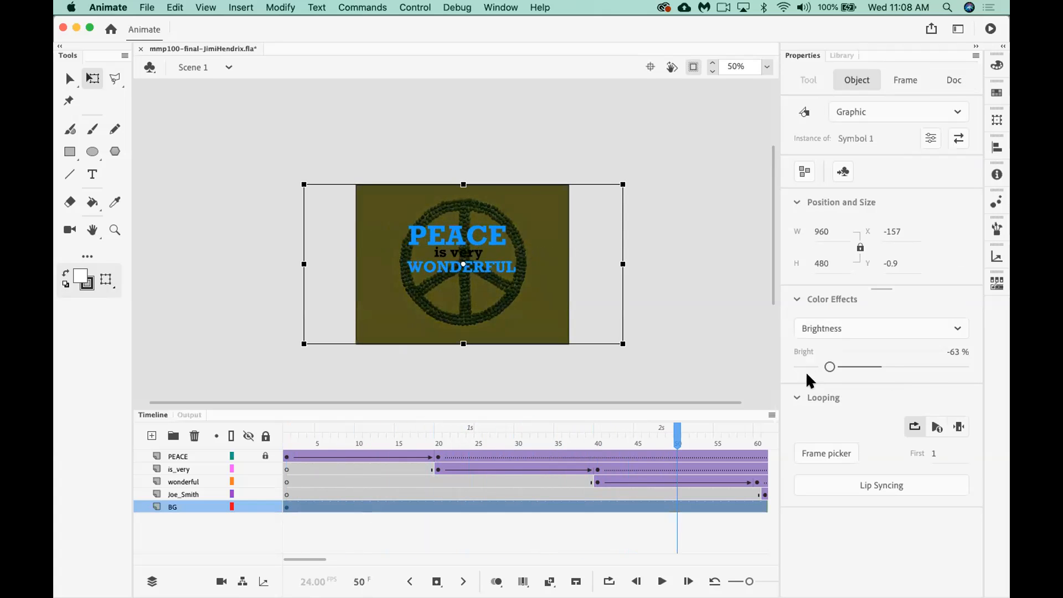
- Change the peace sign symbol's color effect to a yellow Tint at 76% and toggle the BG layer's visibility off and on
click(833, 327)
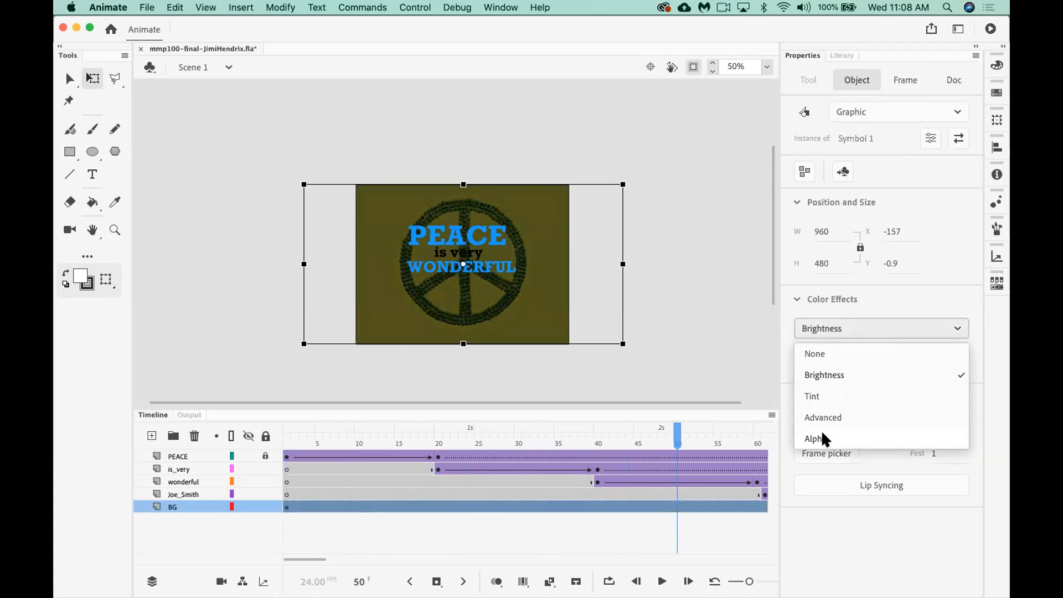
click(815, 395)
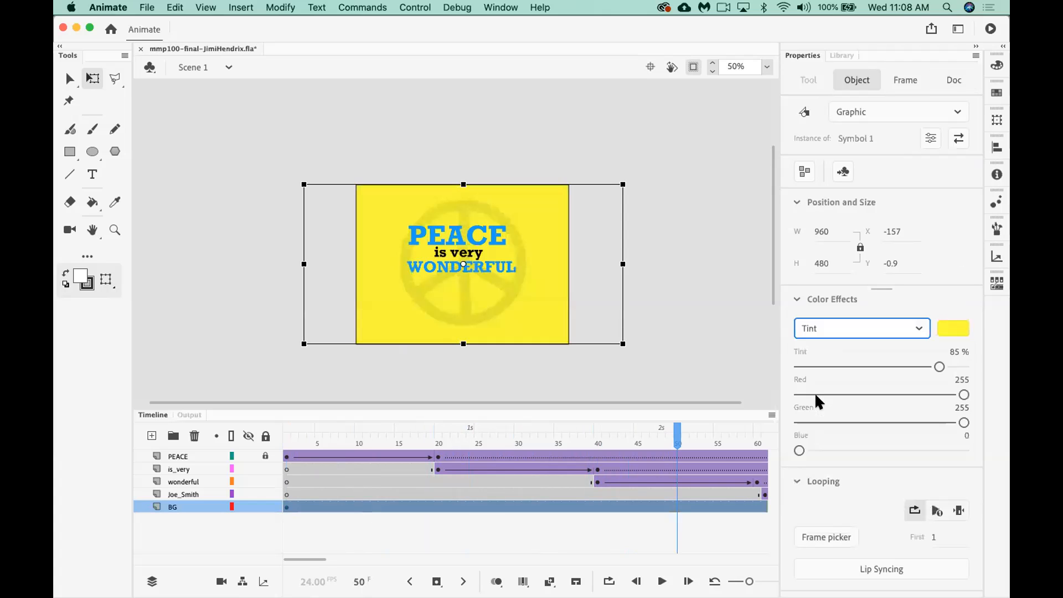
drag(941, 361, 924, 367)
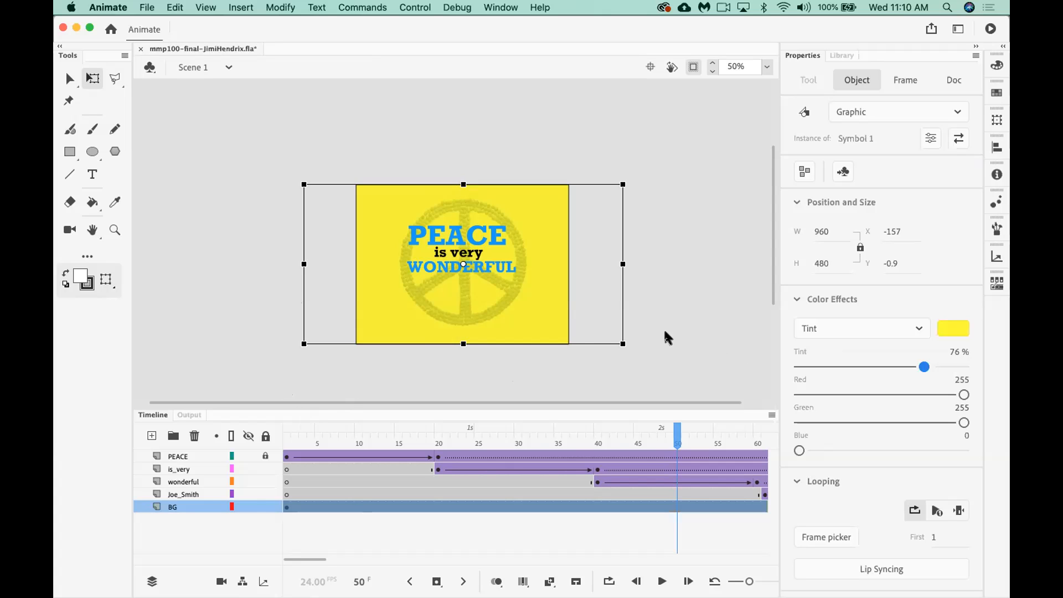
click(245, 505)
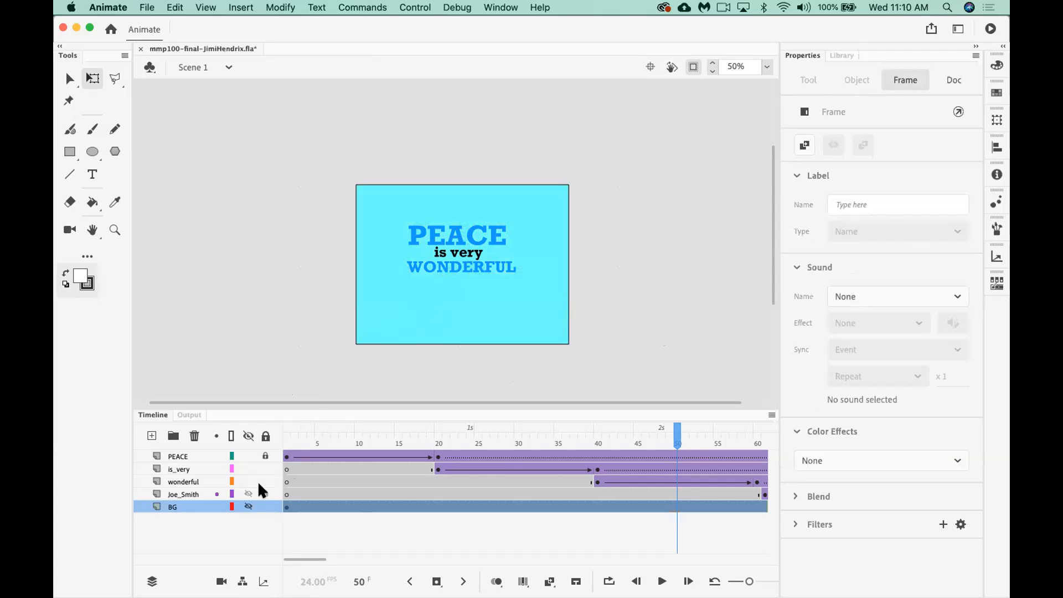
click(246, 505)
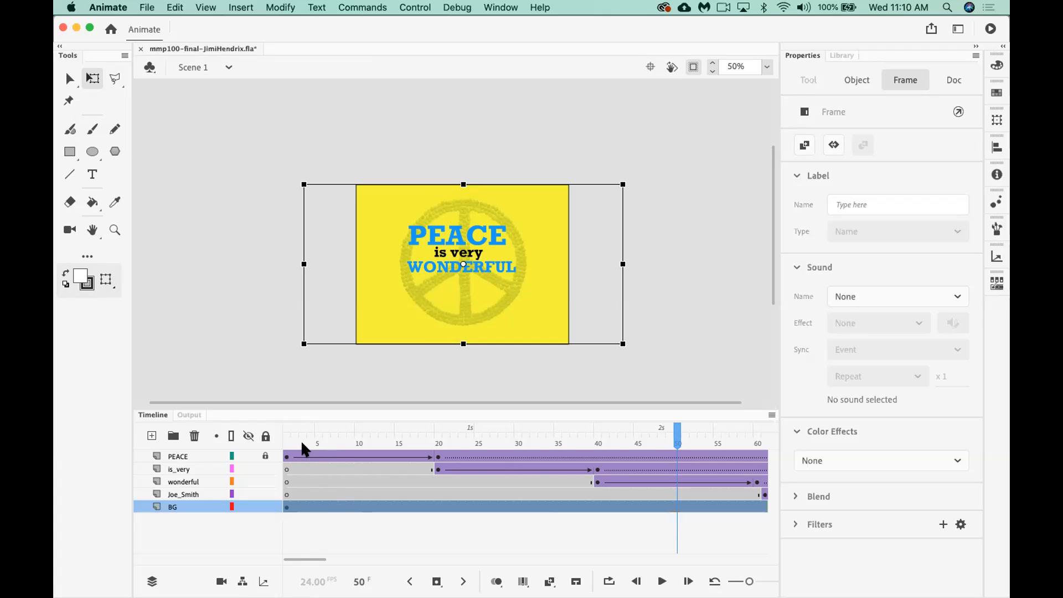
click(286, 456)
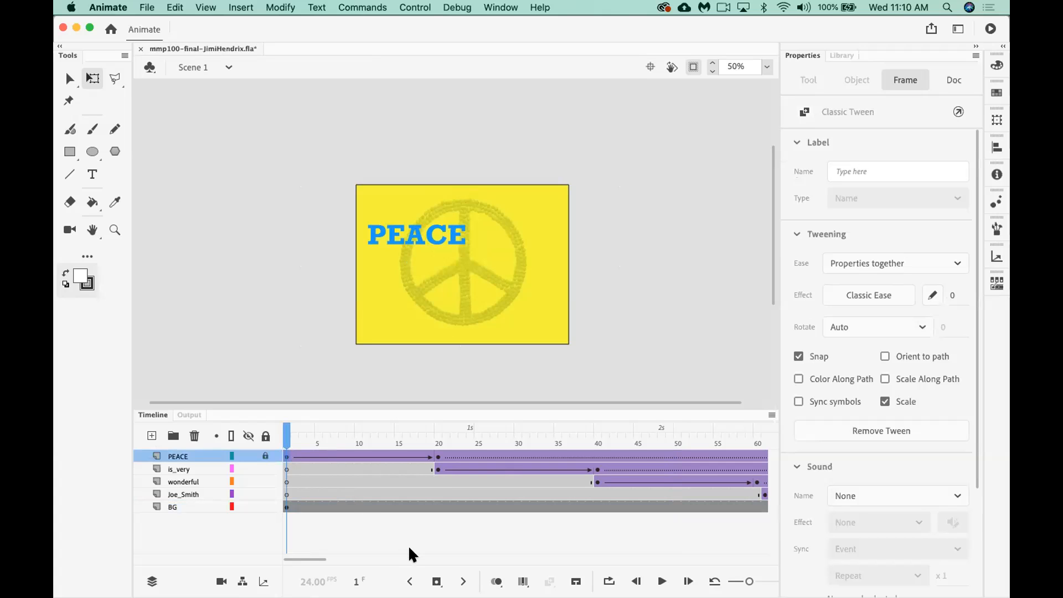
scroll(452, 526, right, 10)
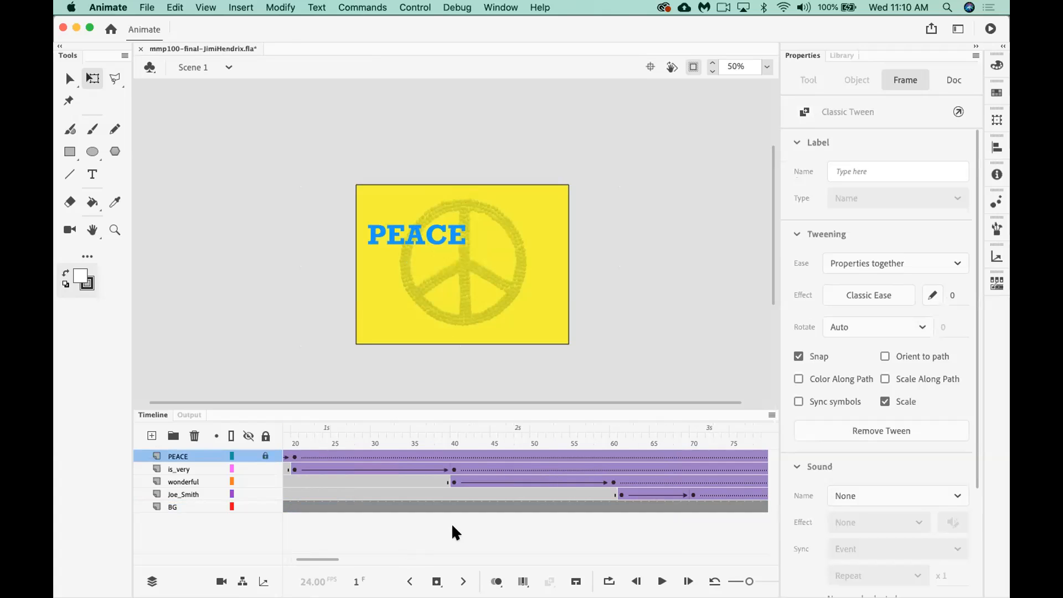
scroll(452, 526, right, 4)
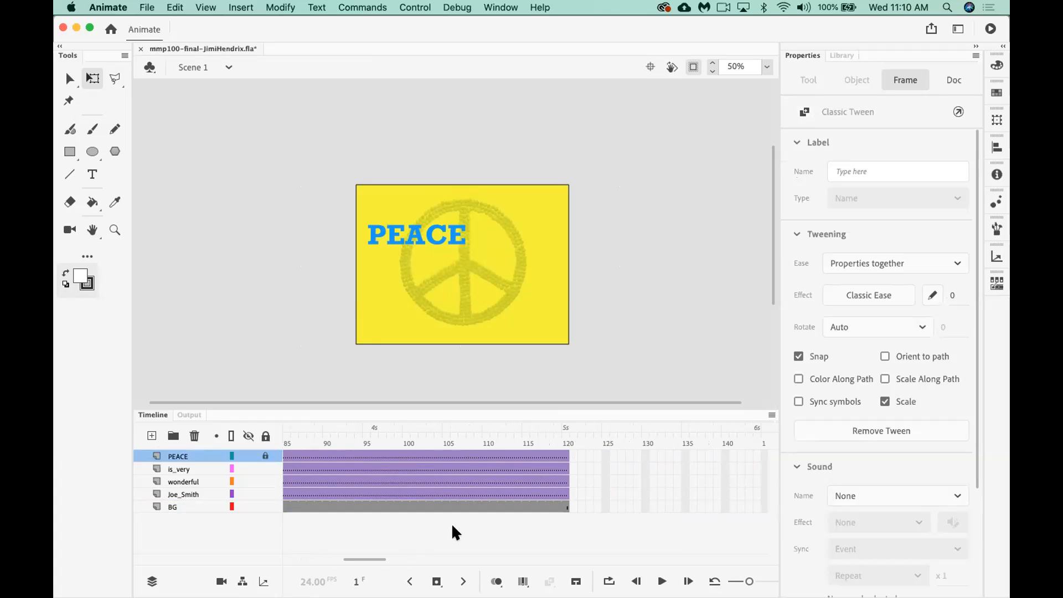
click(566, 495)
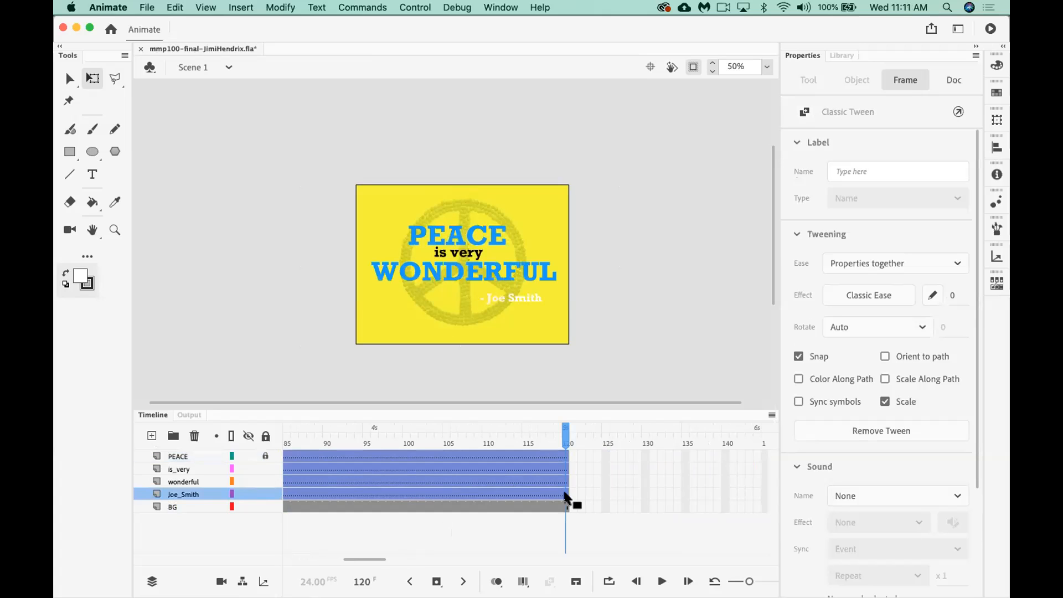
scroll(450, 534, left, 10)
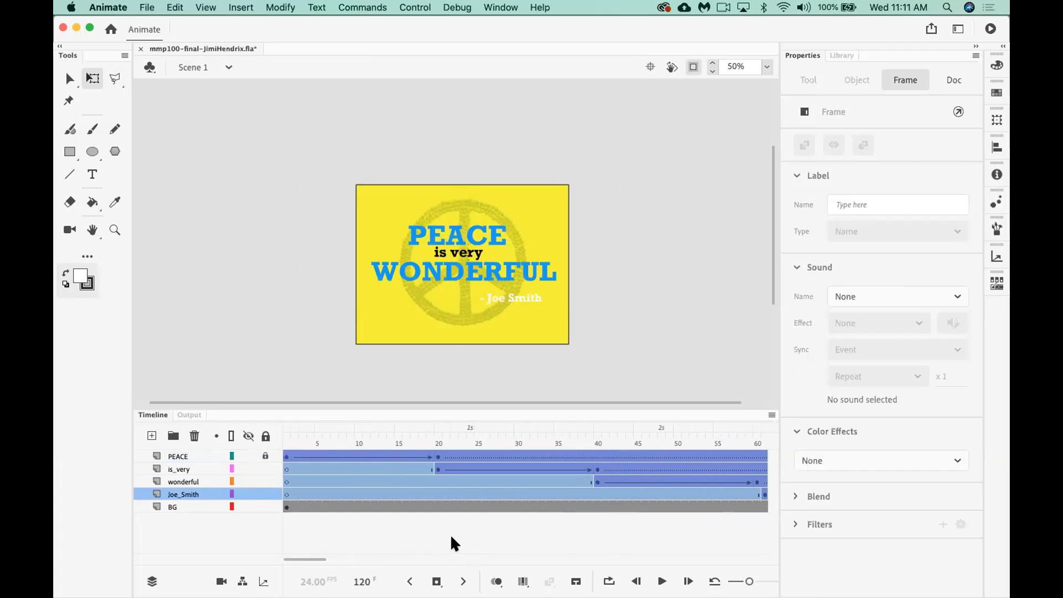
click(401, 527)
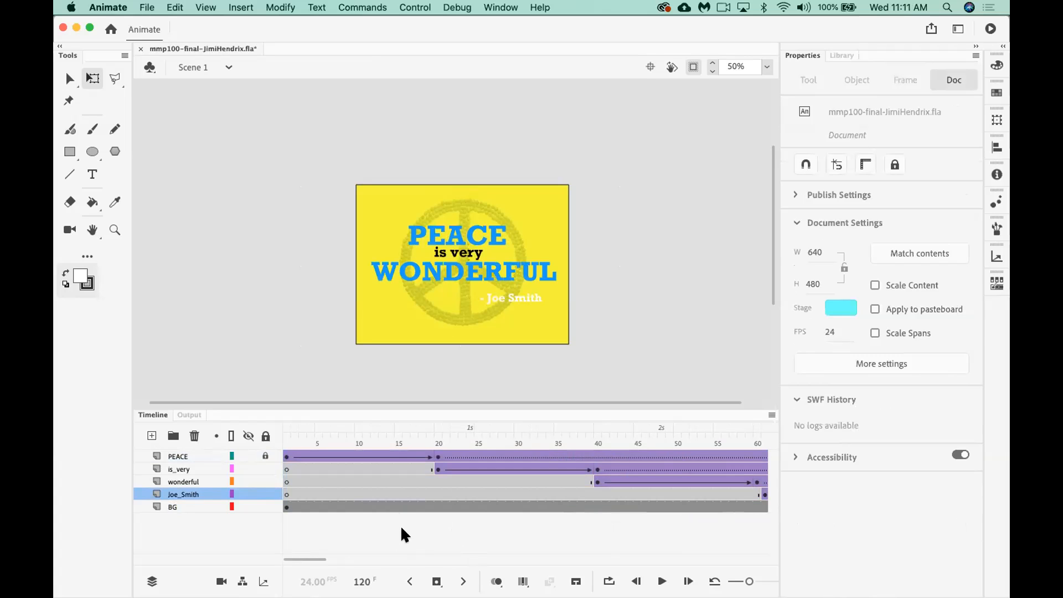
- Move frames 1 to 120 of the four text layers so their content starts at frame 20, and play the animation
click(285, 456)
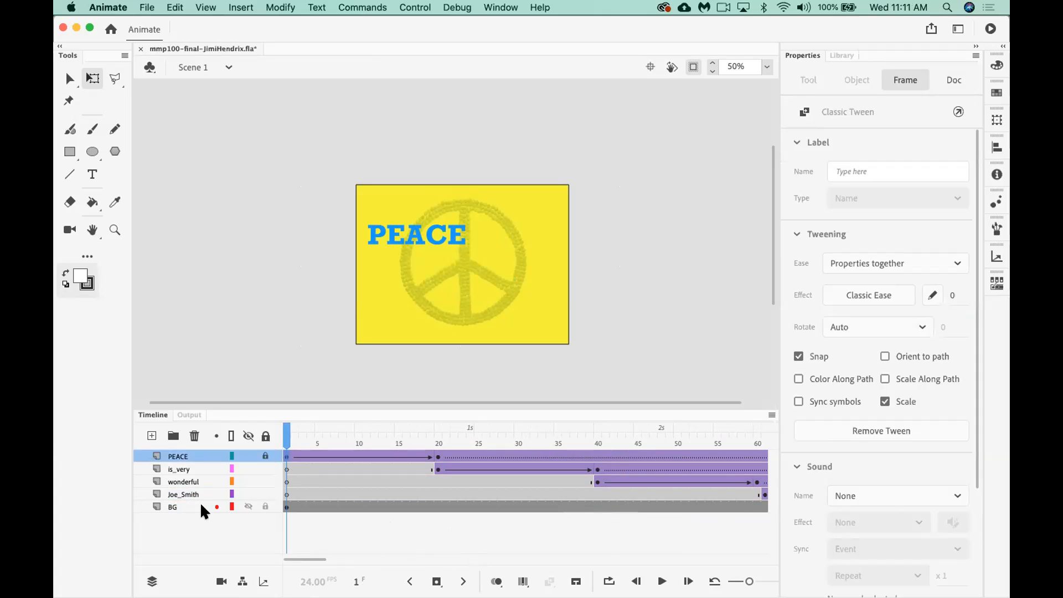
scroll(388, 529, right, 10)
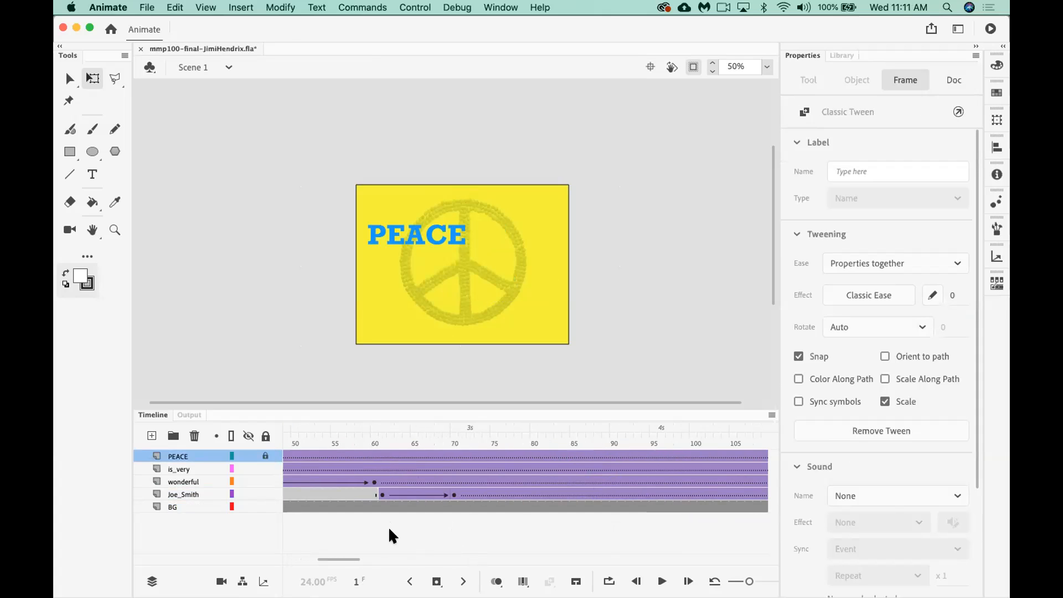
scroll(390, 536, right, 5)
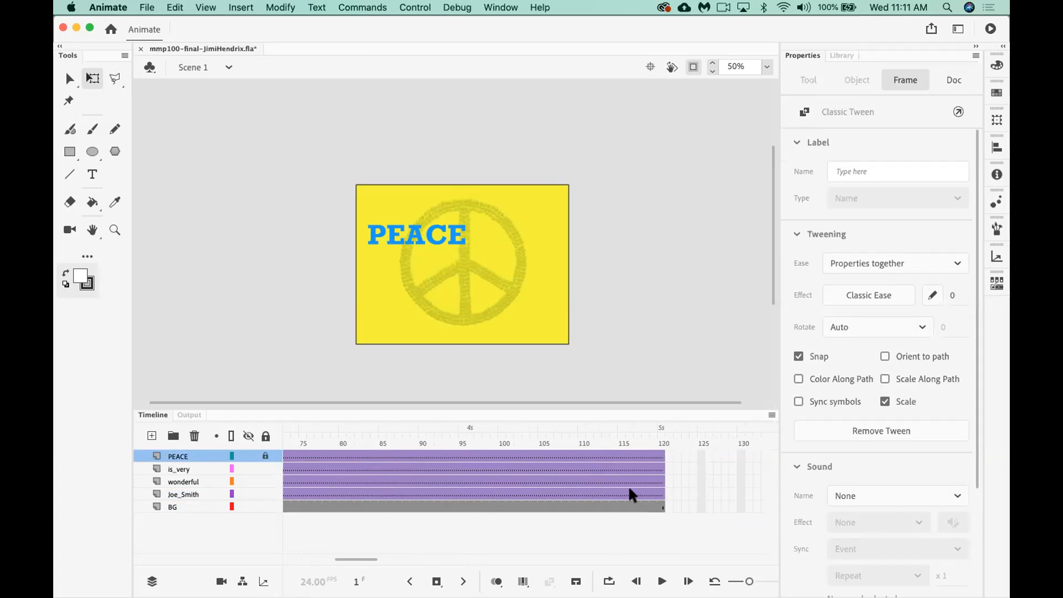
shift+click(663, 500)
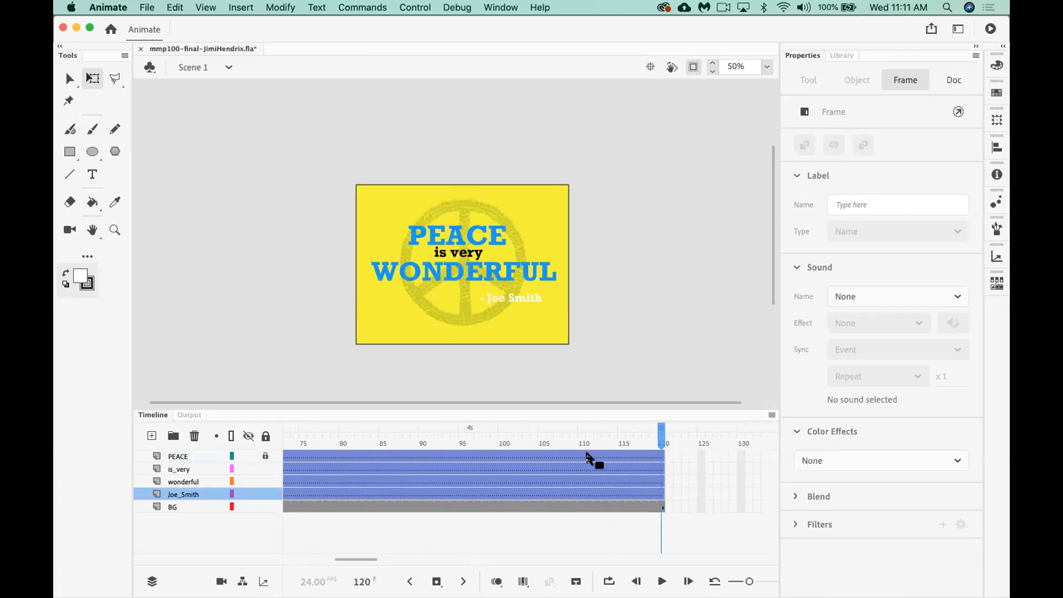
scroll(513, 513, left, 15)
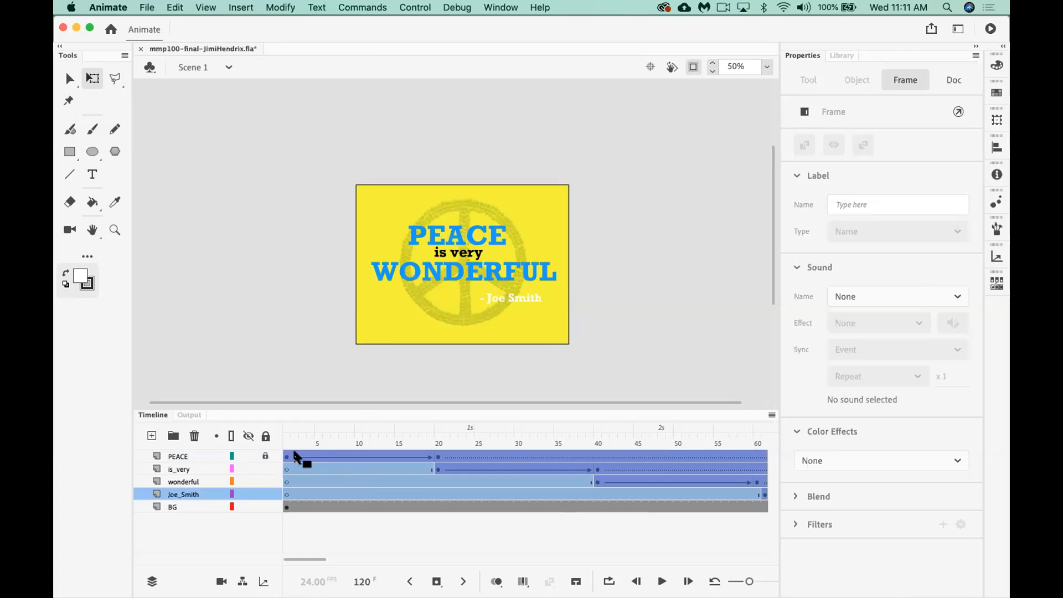
drag(295, 453, 154, 424)
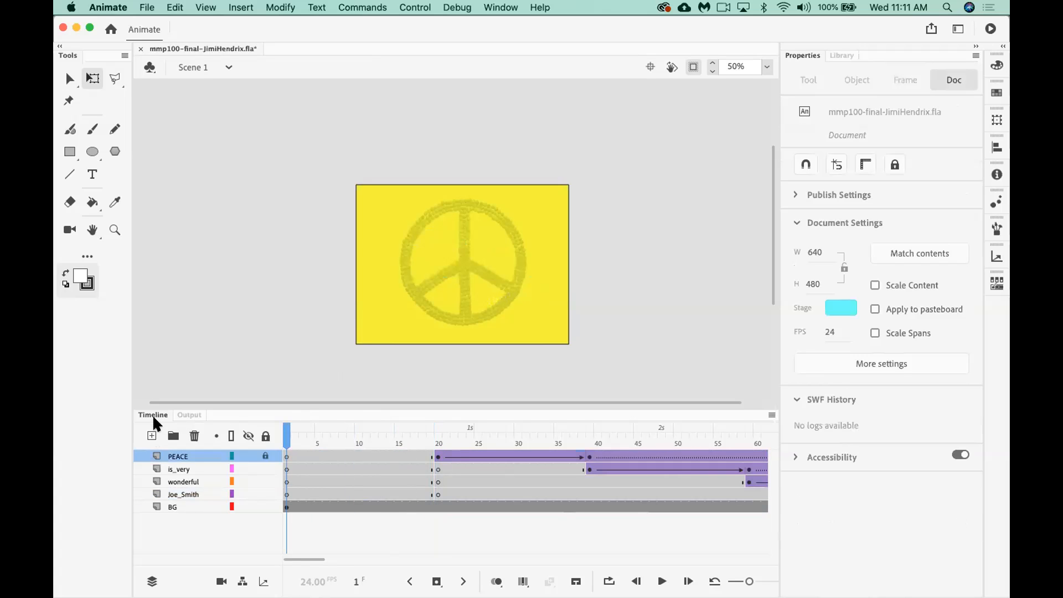
key(Return)
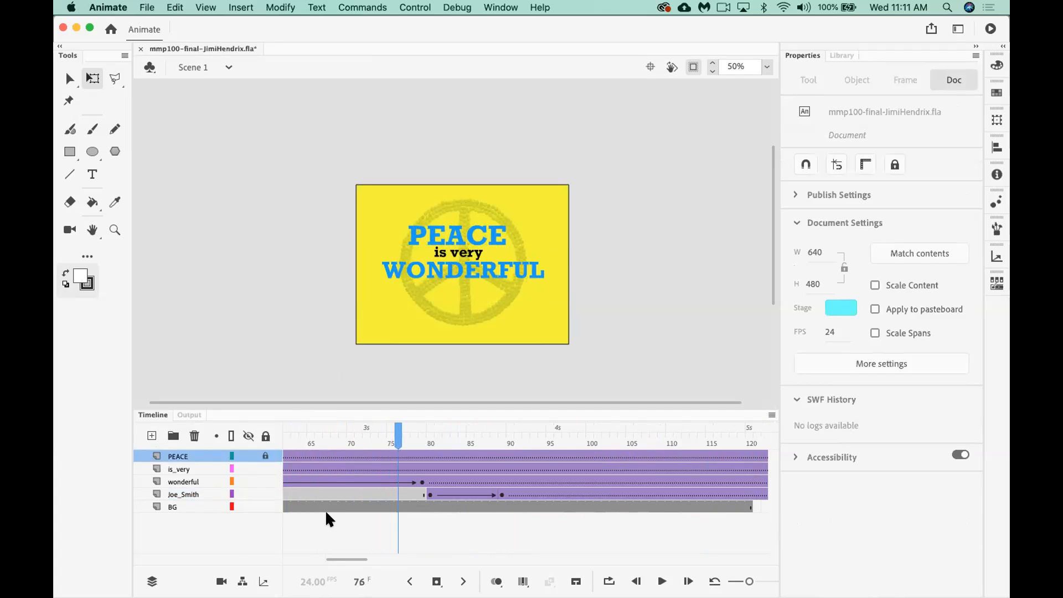
- Rename the BG layer as peaceSign
scroll(325, 509, left, 10)
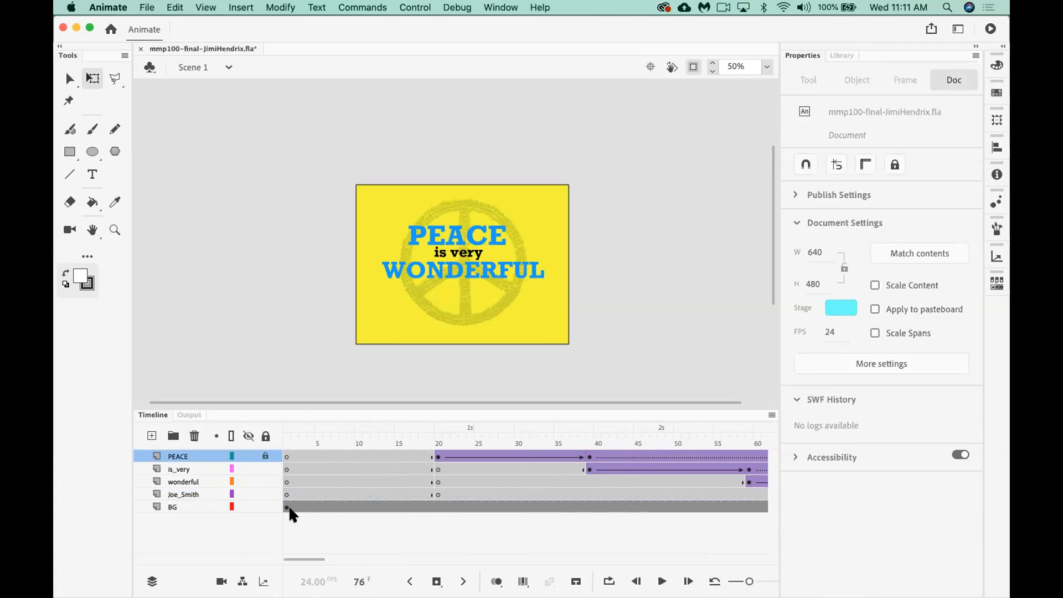
double_click(166, 505)
text(pe)
text(aceSign)
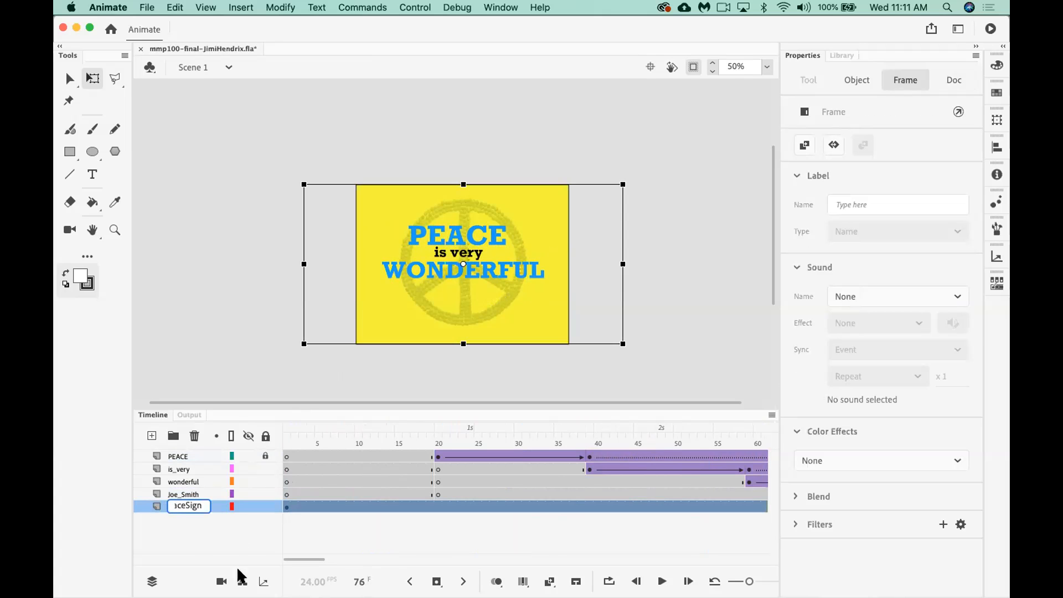
click(261, 535)
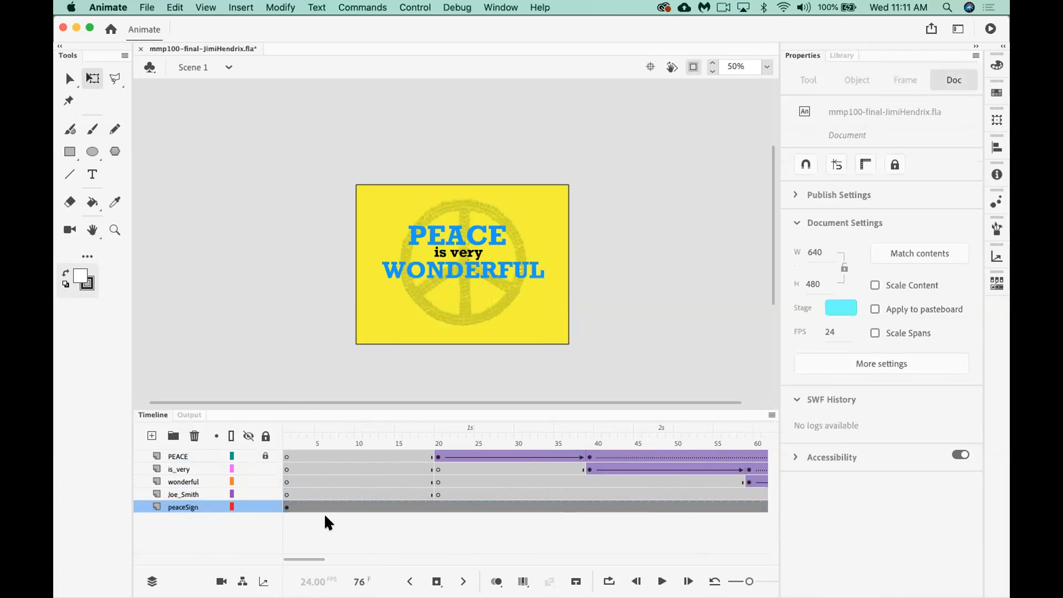
- Check the peace sign image's symbol type and instance settings in the library and the object properties
click(286, 509)
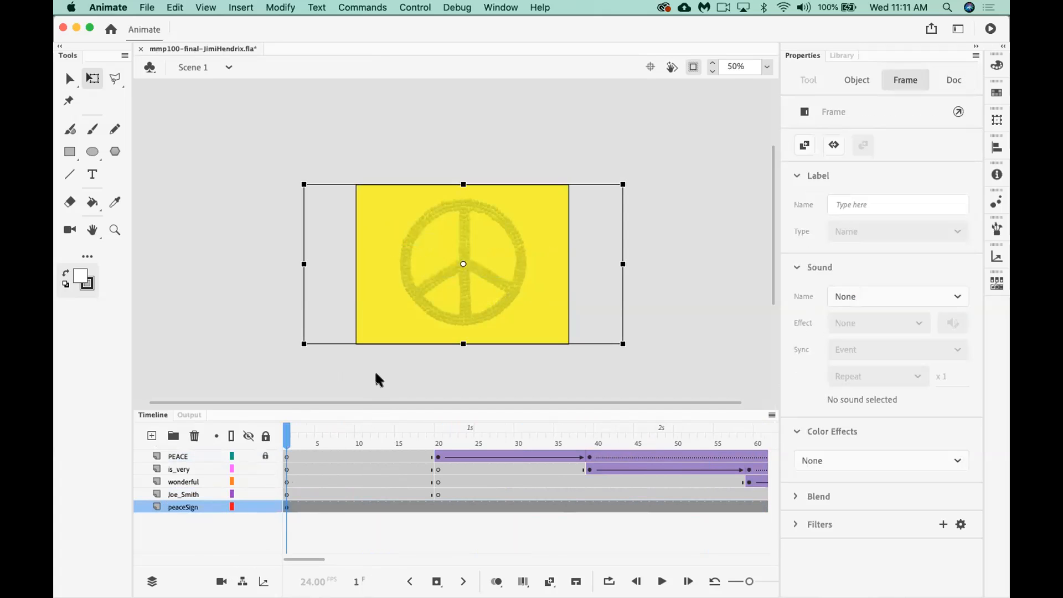
click(387, 346)
click(389, 335)
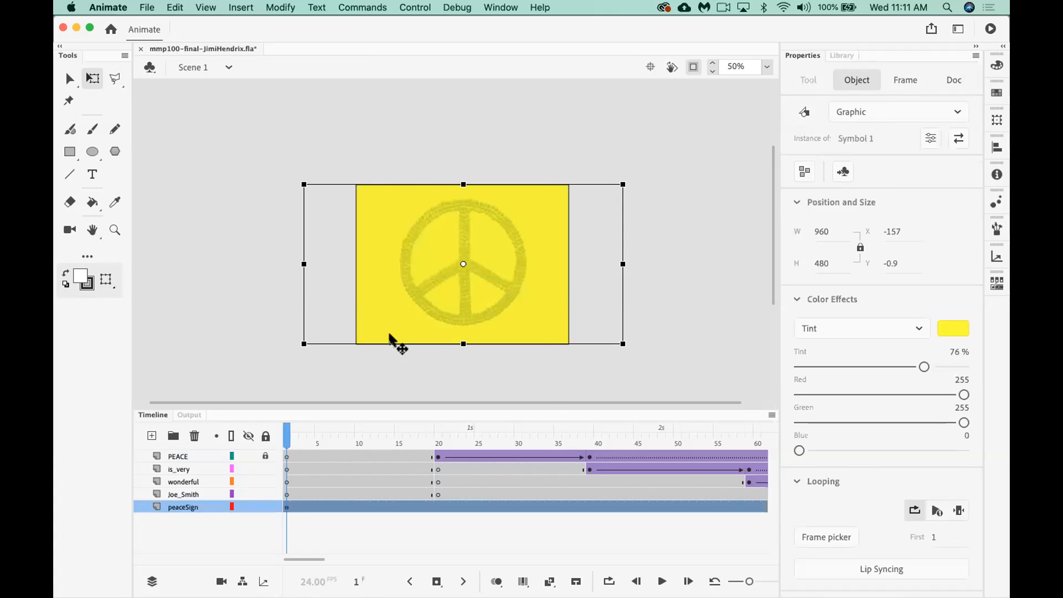
right_click(389, 336)
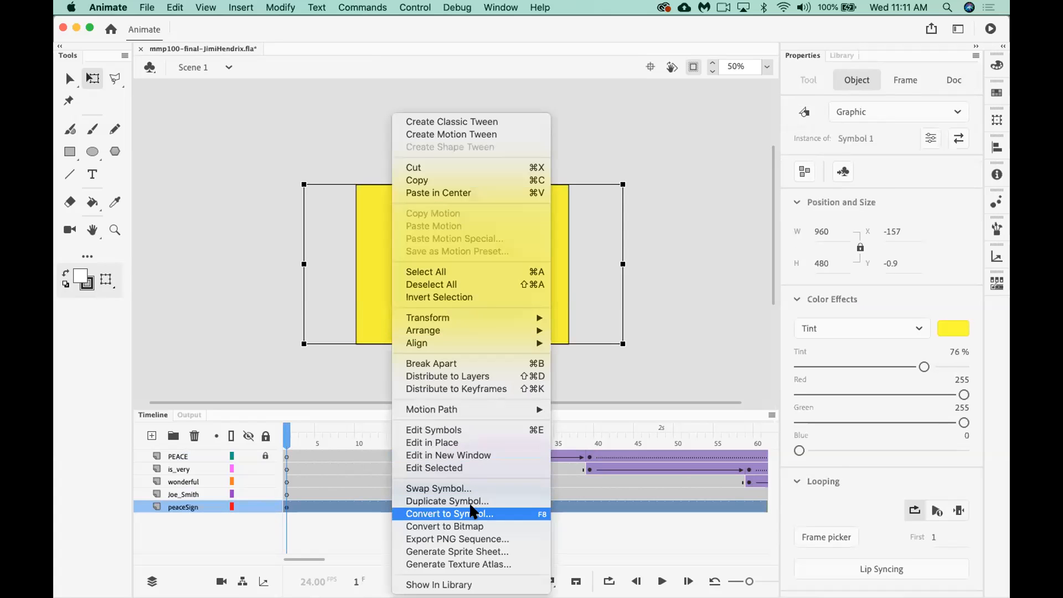
click(686, 356)
click(841, 55)
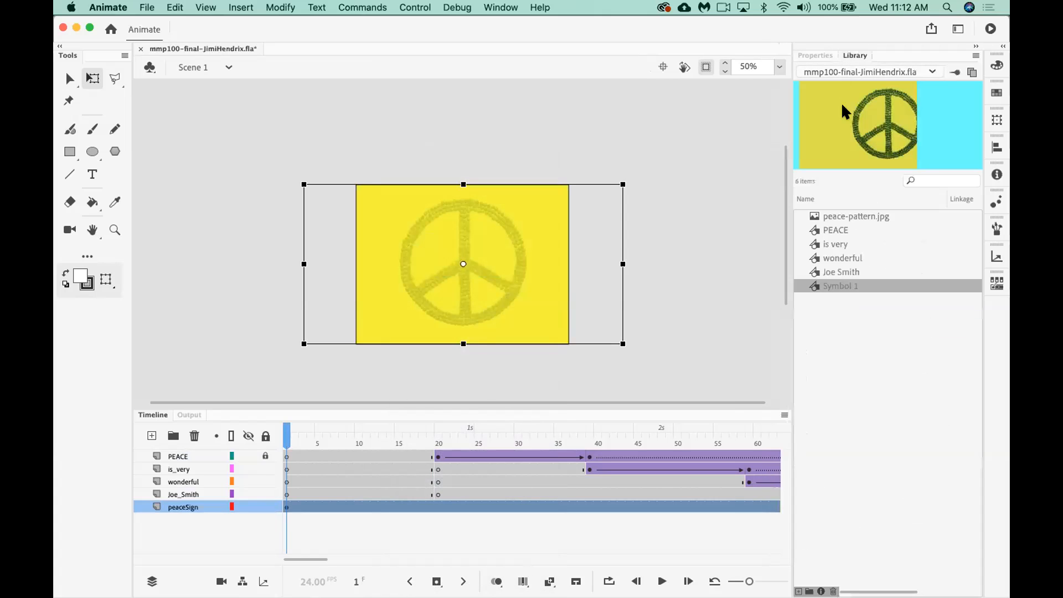
click(676, 224)
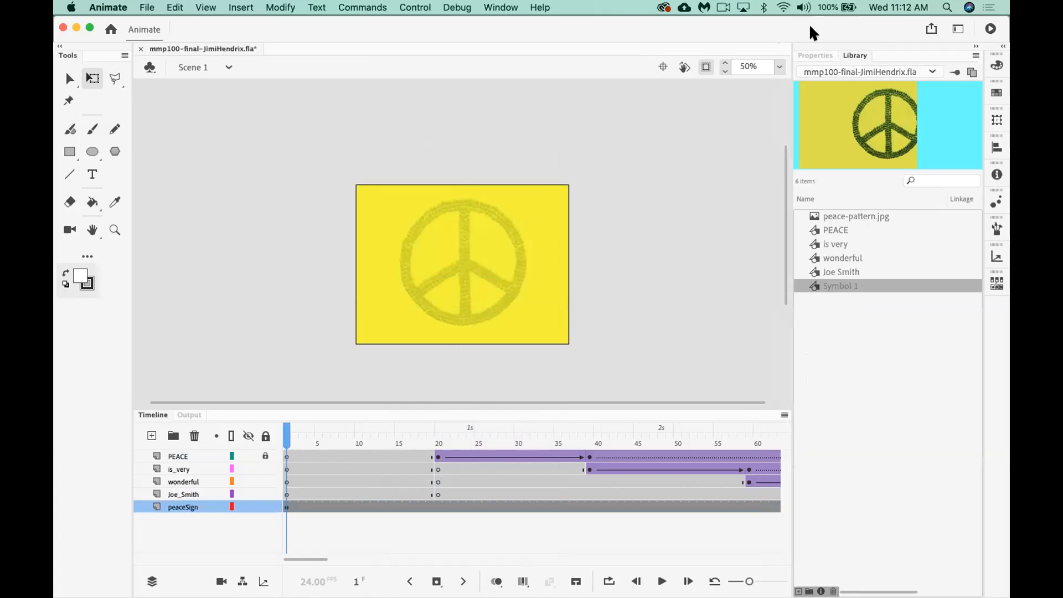
click(812, 53)
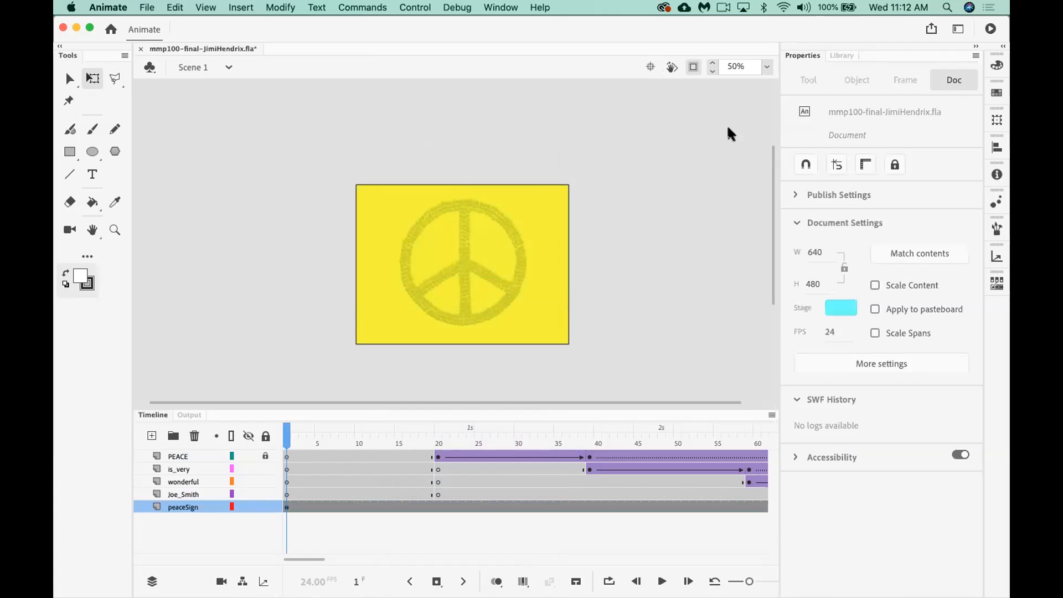
click(546, 238)
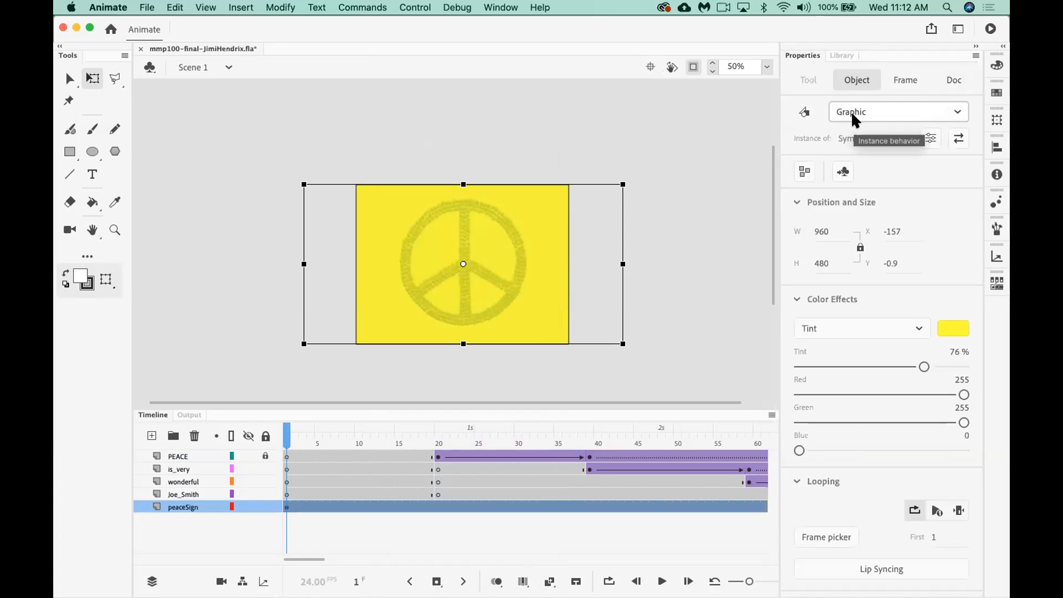
click(692, 254)
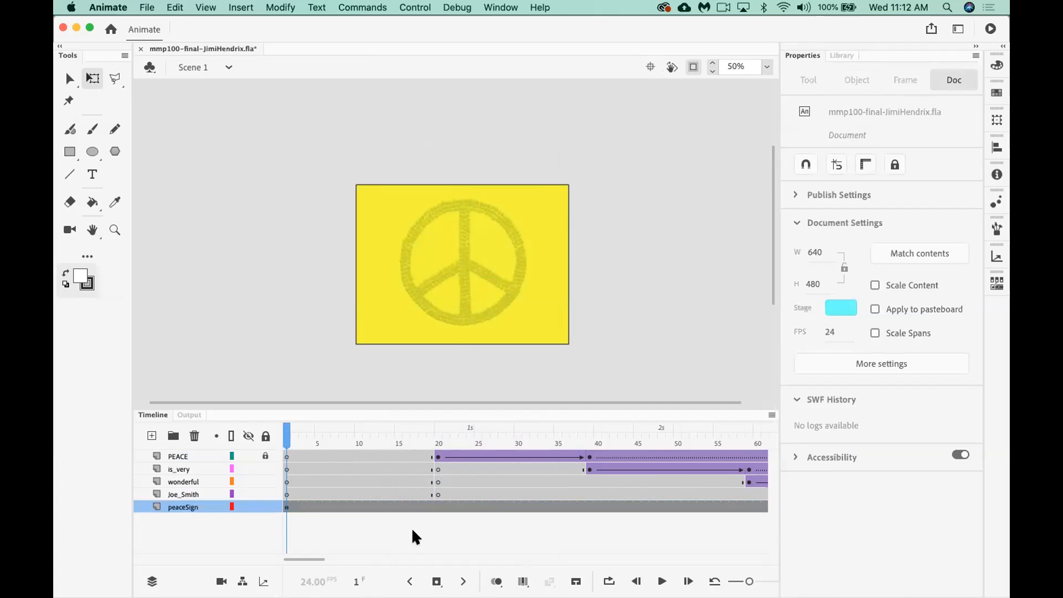
- Create a classic tween on the peaceSign layer from its keyframe at frame 1
click(287, 507)
right_click(284, 504)
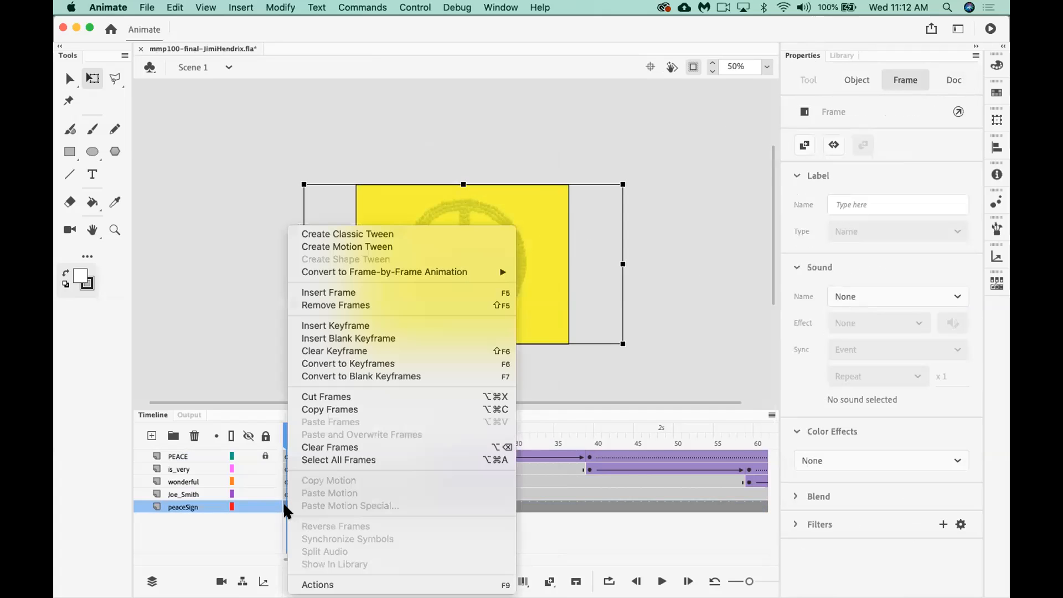
click(358, 230)
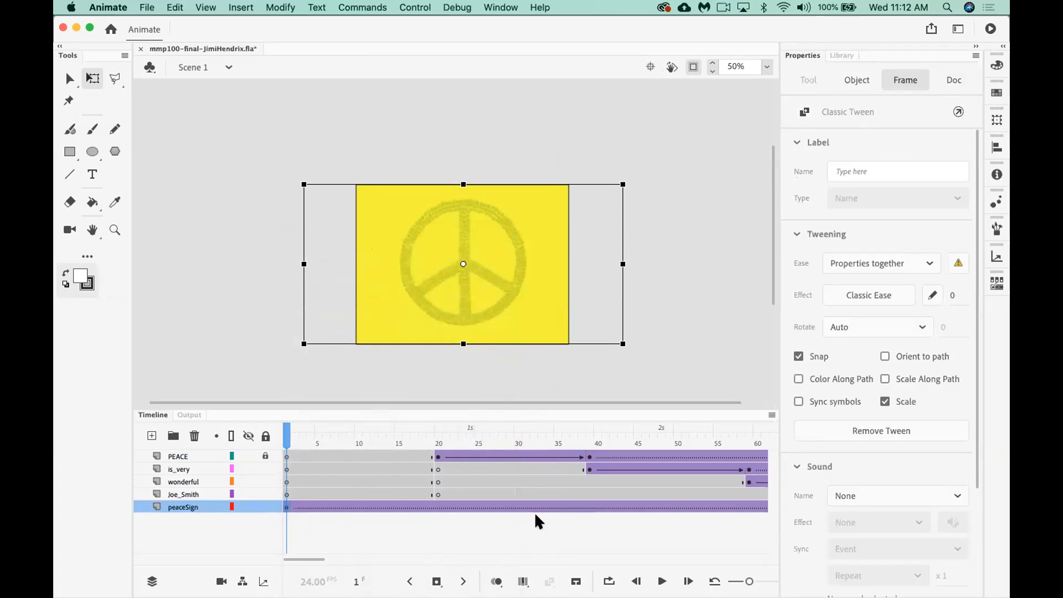
mouse_move(289, 427)
mouse_down()
mouse_move(367, 432)
mouse_move(280, 437)
mouse_up()
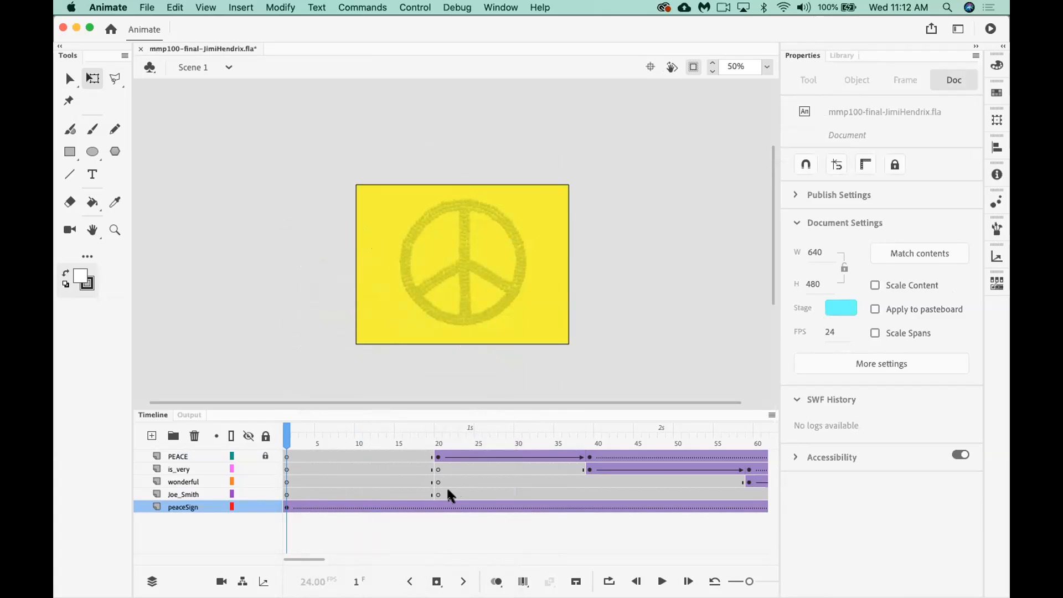
- Insert a keyframe at frame 25 of the peaceSign layer and return the playhead to frame 1
click(480, 507)
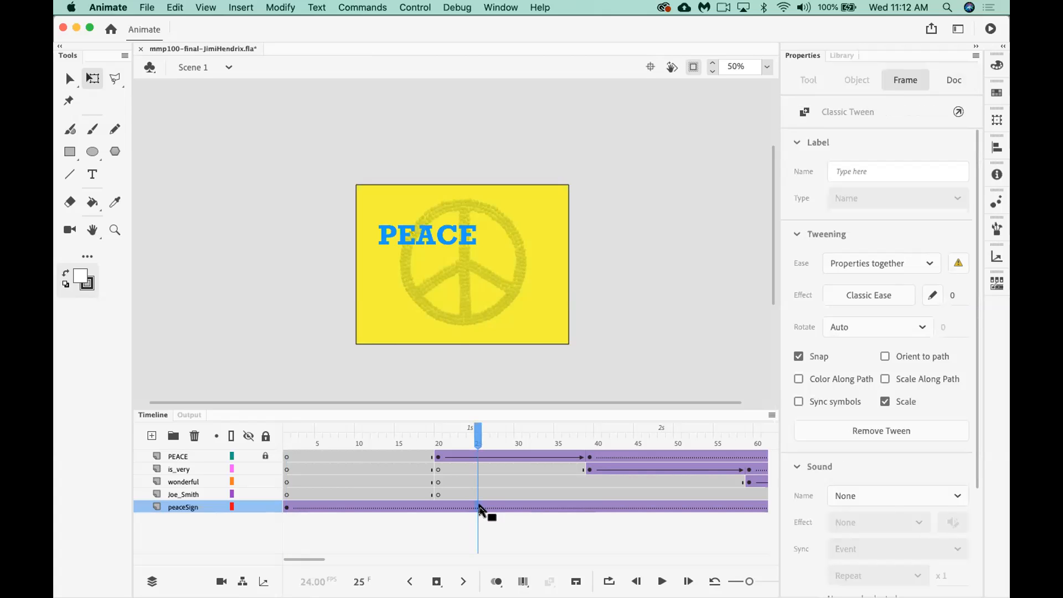
key(F6)
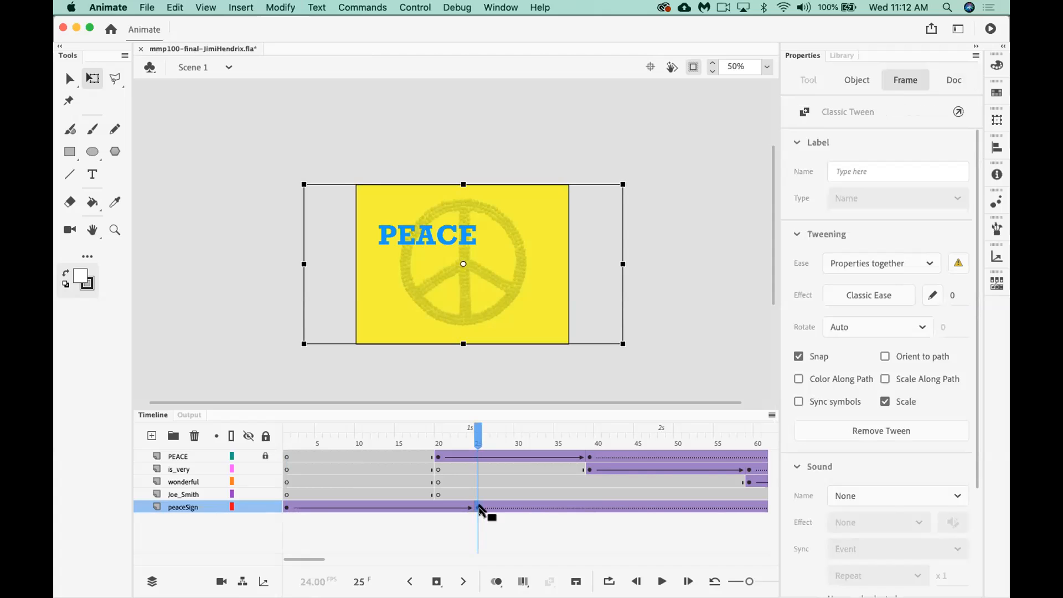
drag(478, 435, 285, 438)
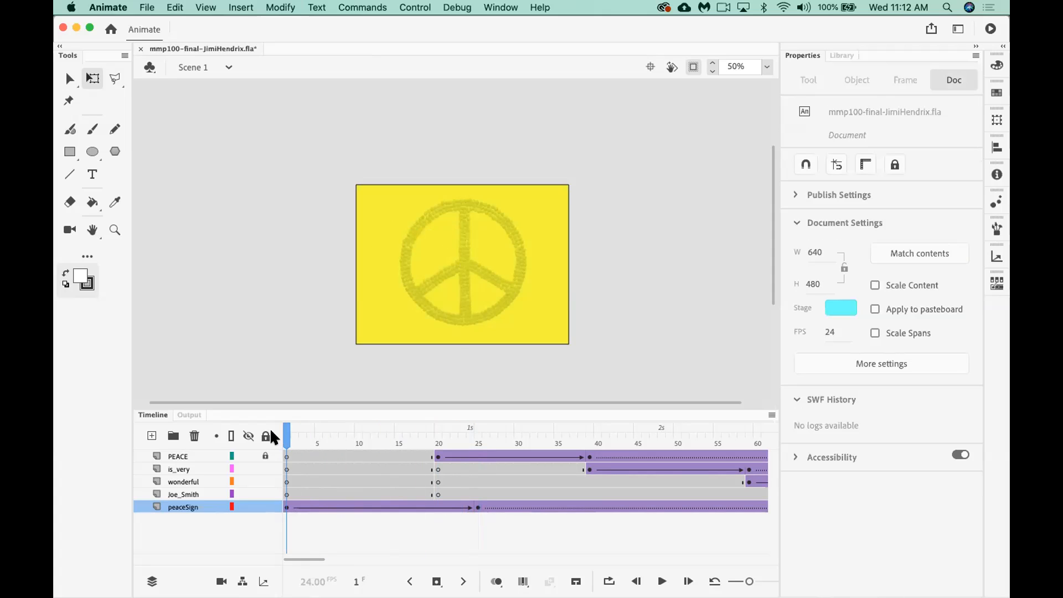
- Enlarge the peace sign at frame 1 of the peaceSign layer to about 2496 by 1248 px and nudge it left to about X -951
click(288, 507)
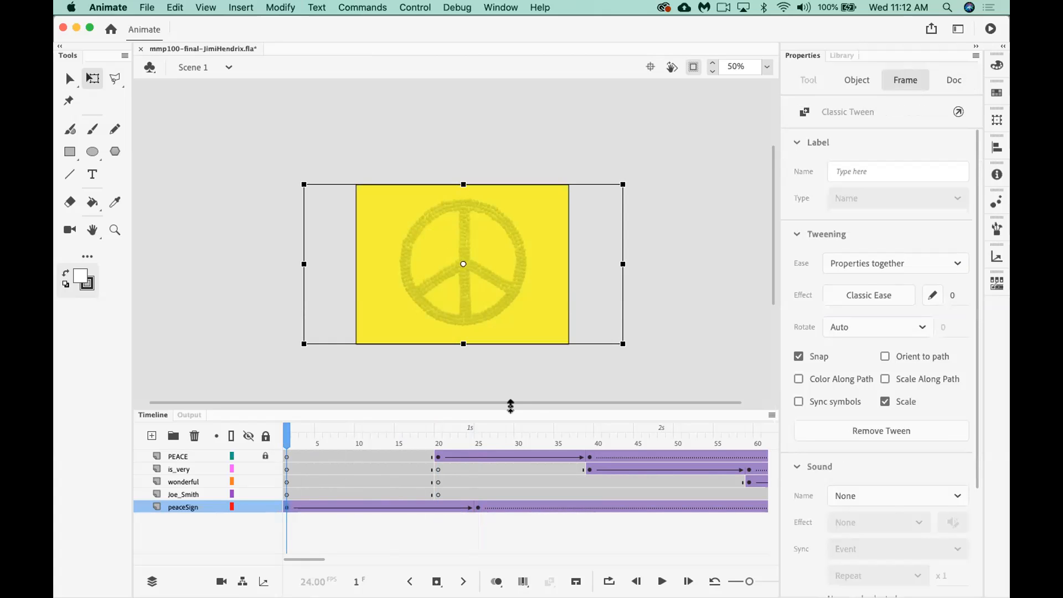
drag(622, 344, 878, 478)
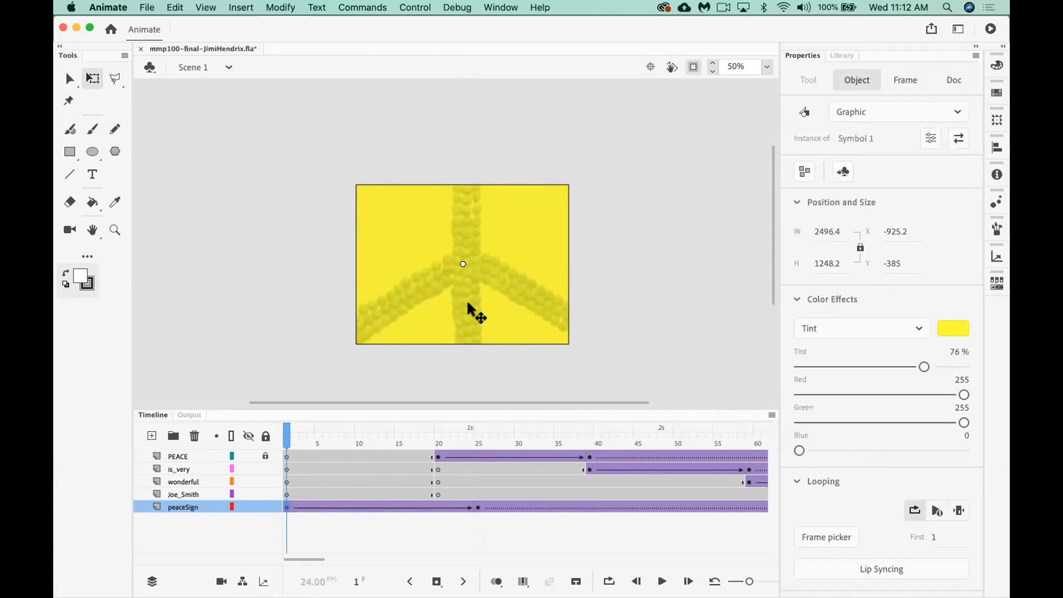
key(Left)
key(Left)
key(Left)
key(Left)
key(Left)
key(Left)
key(Left)
key(Left)
key(Left)
key(Left)
key(Left)
key(Left)
key(Left)
key(Left)
key(Left)
key(Left)
key(Left)
key(Left)
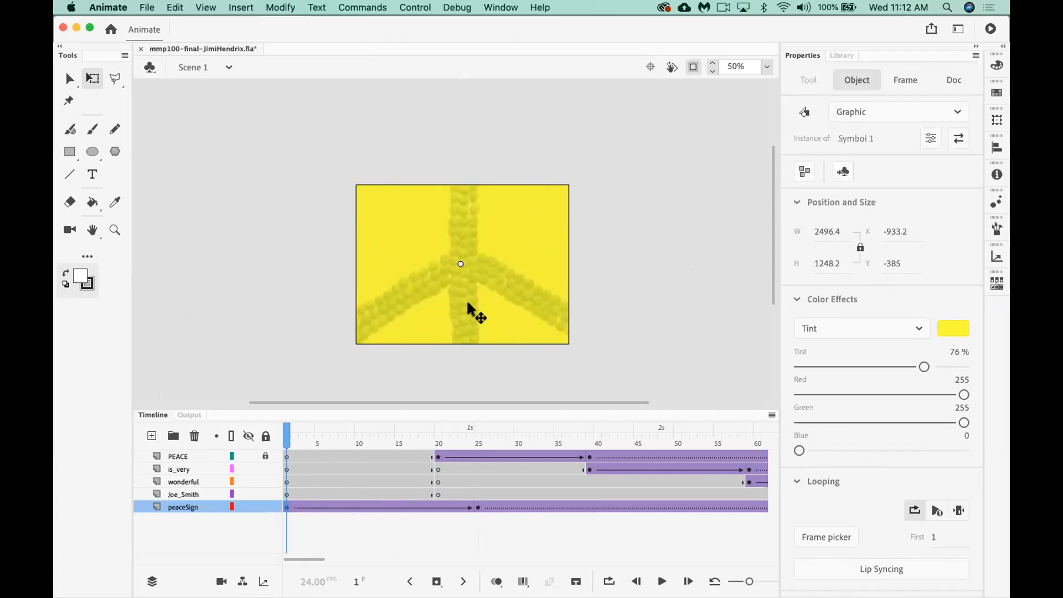
key(Left)
key(Left)
key(Left)
key(Left)
key(Left)
key(Left)
key(Left)
key(Left)
key(Left)
key(Left)
key(Left)
key(Left)
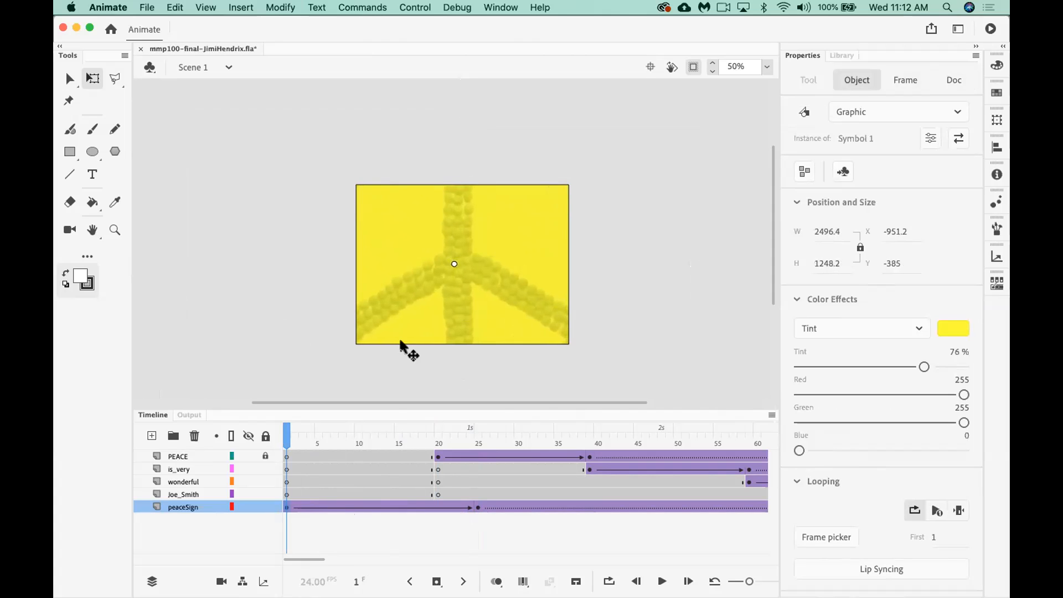
- Play the animation from frame 1 and move the playhead to frame 121 to examine where the peaceSign layer ends
click(283, 441)
key(Return)
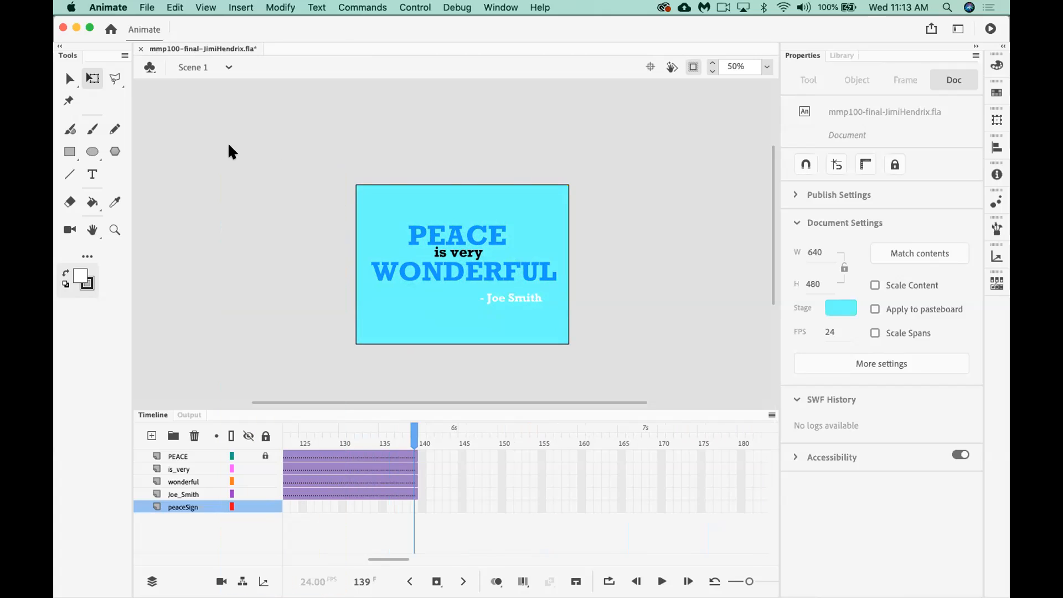
scroll(457, 535, left, 5)
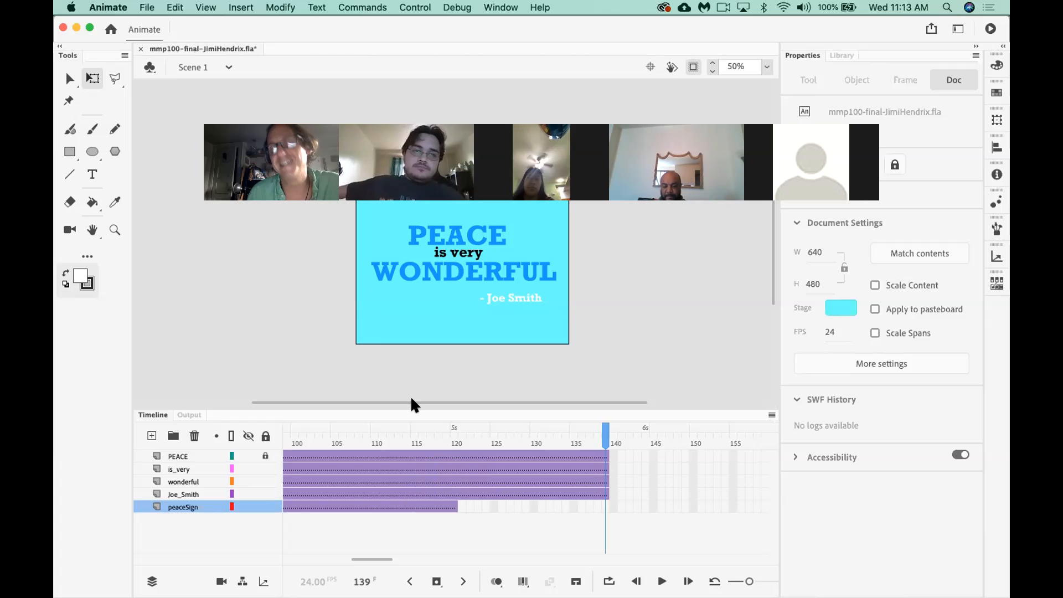
drag(438, 441, 460, 443)
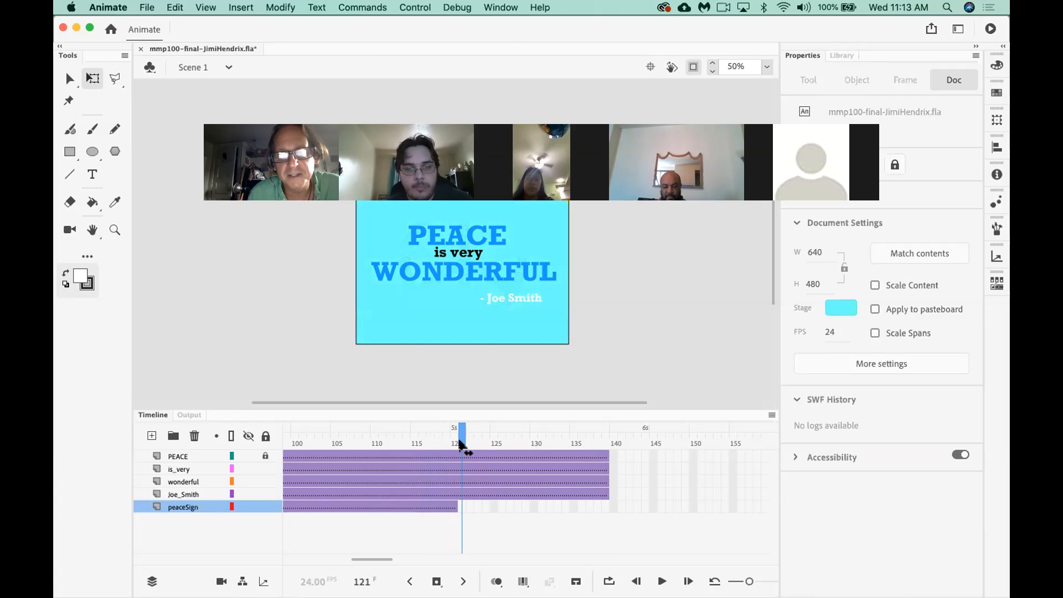
- Extend the peaceSign layer's frames to frame 139 to match the text layers, and save the document
click(605, 507)
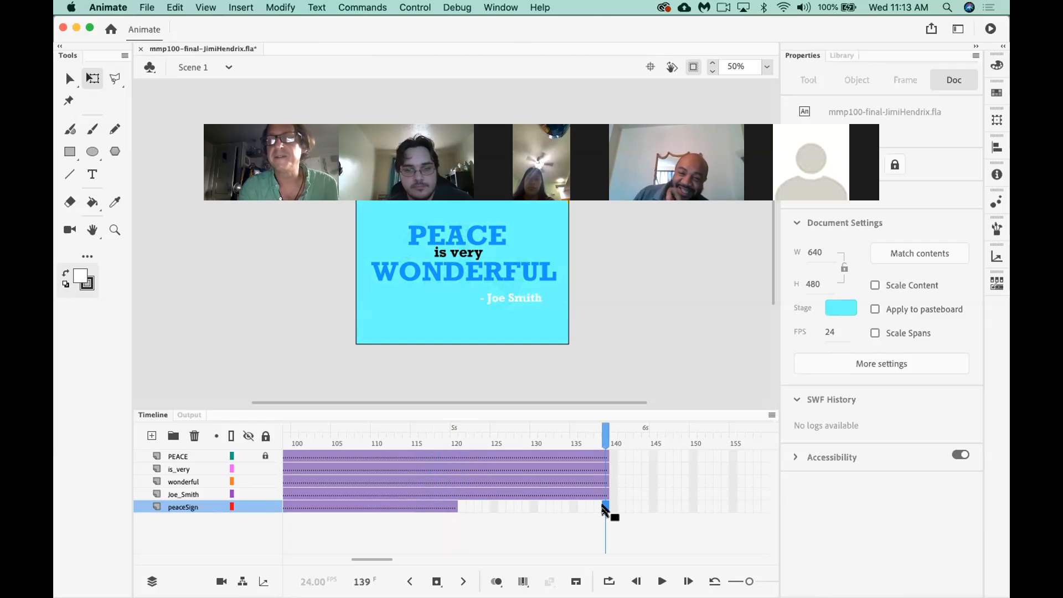
key(F5)
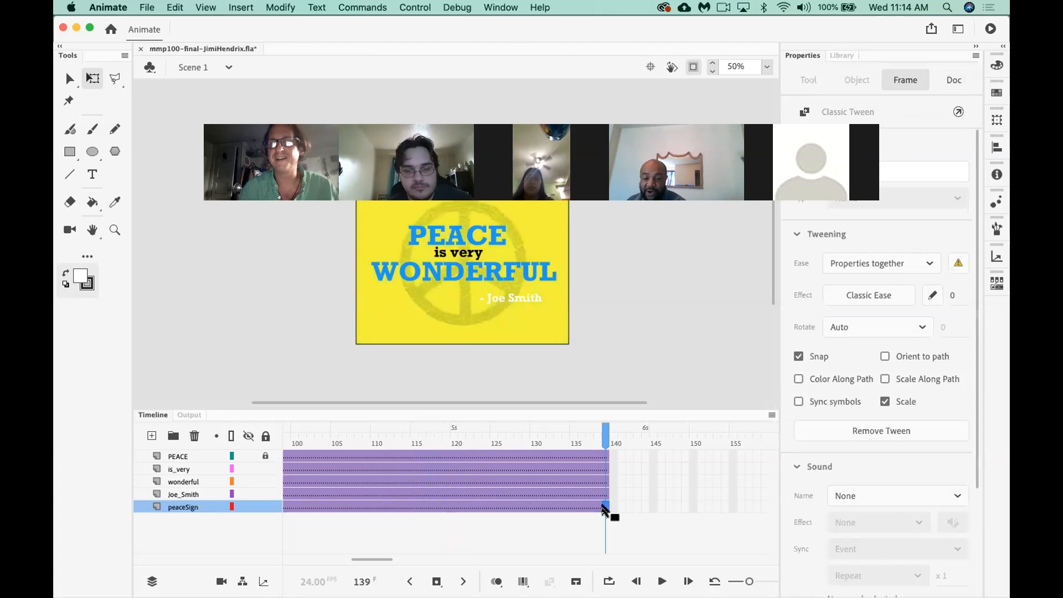
click(684, 336)
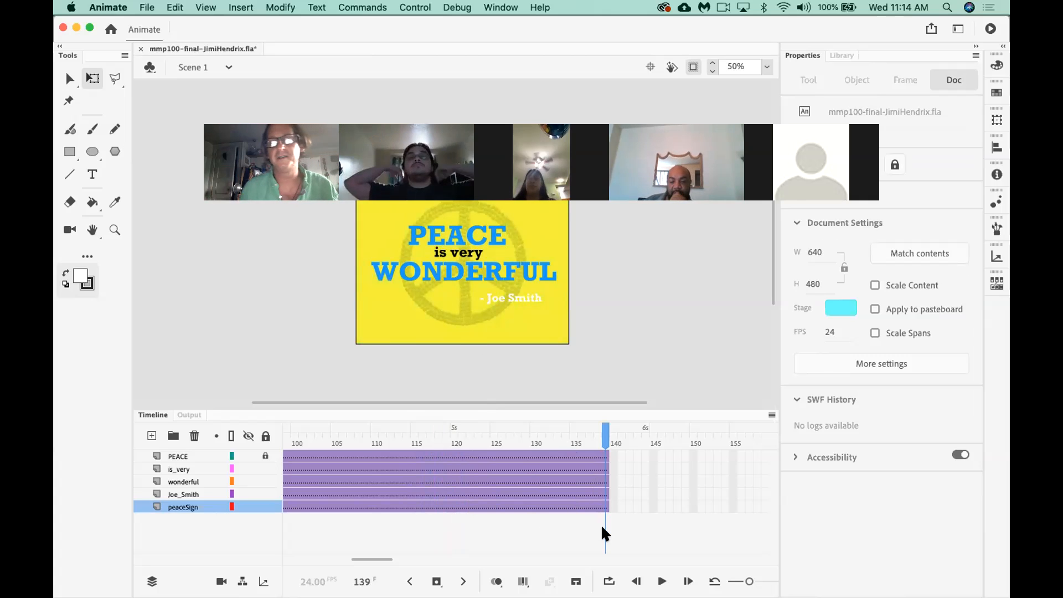
key(super+s)
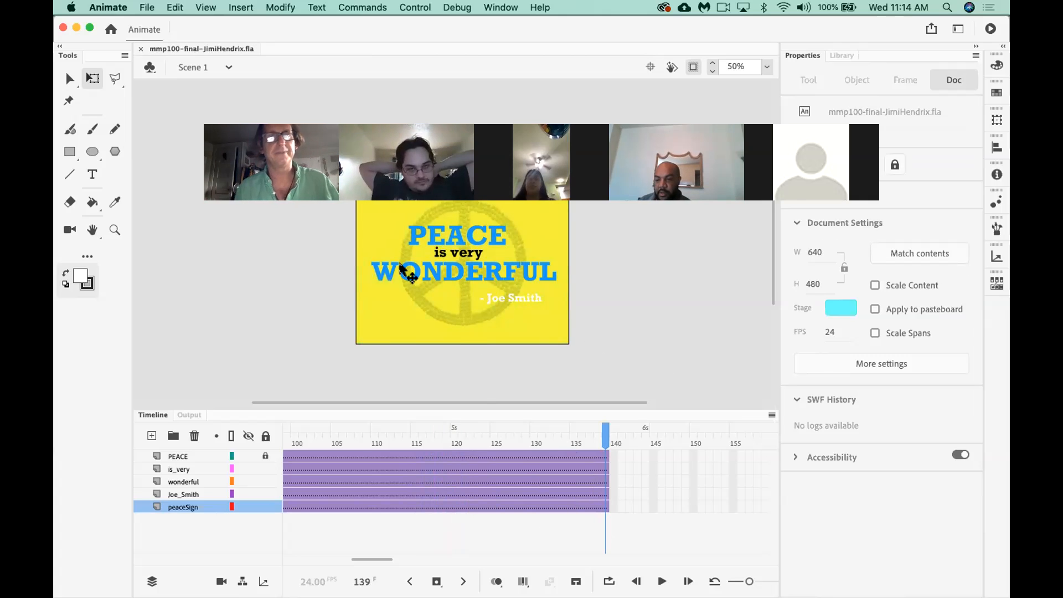
drag(171, 88, 754, 95)
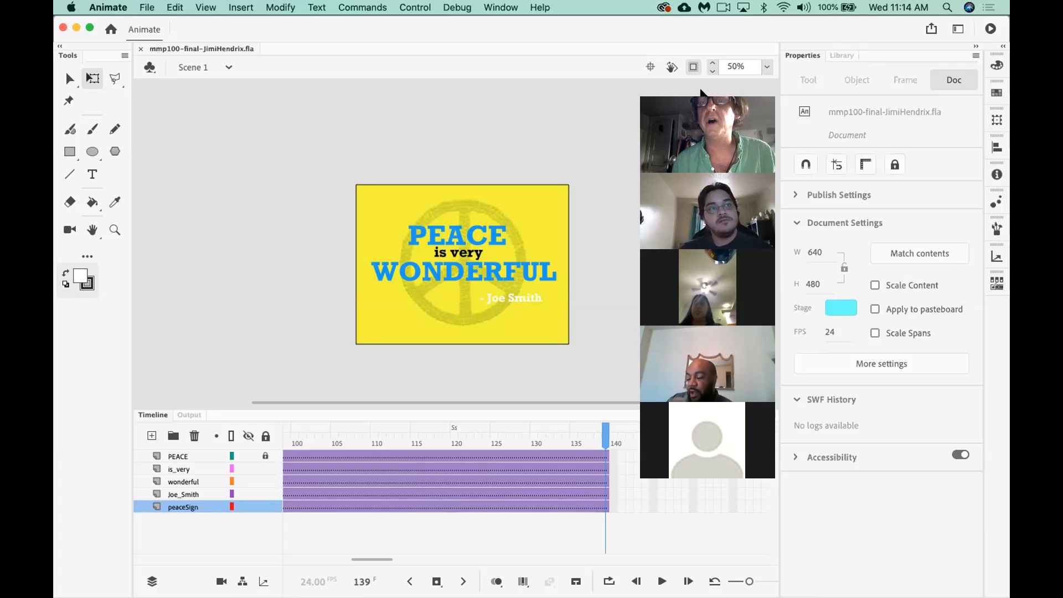
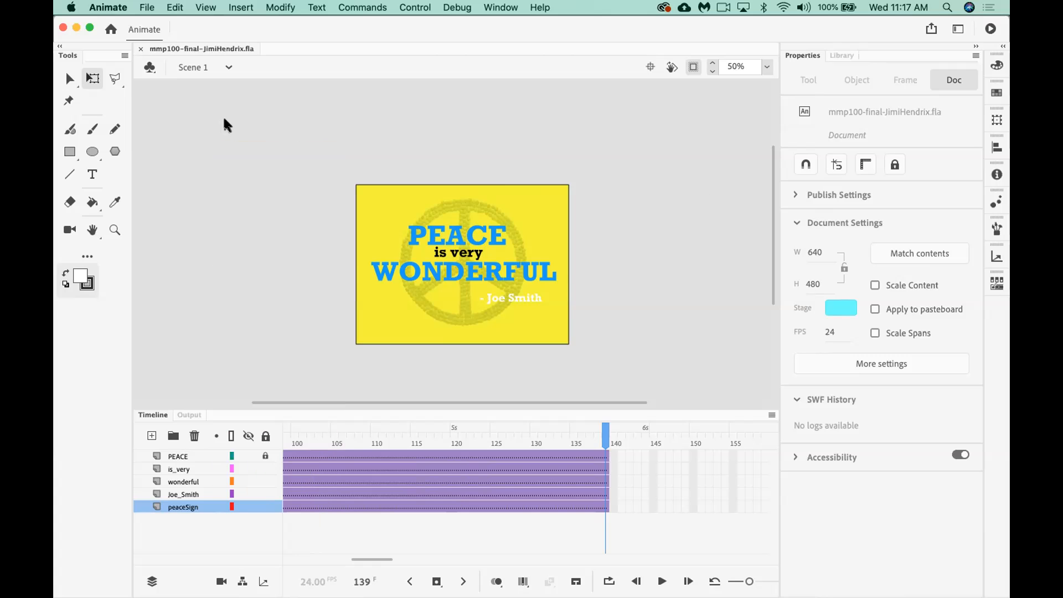
- Switch to Finder and search this Mac for .mp3 files
key(super+Tab)
key(super+Tab)
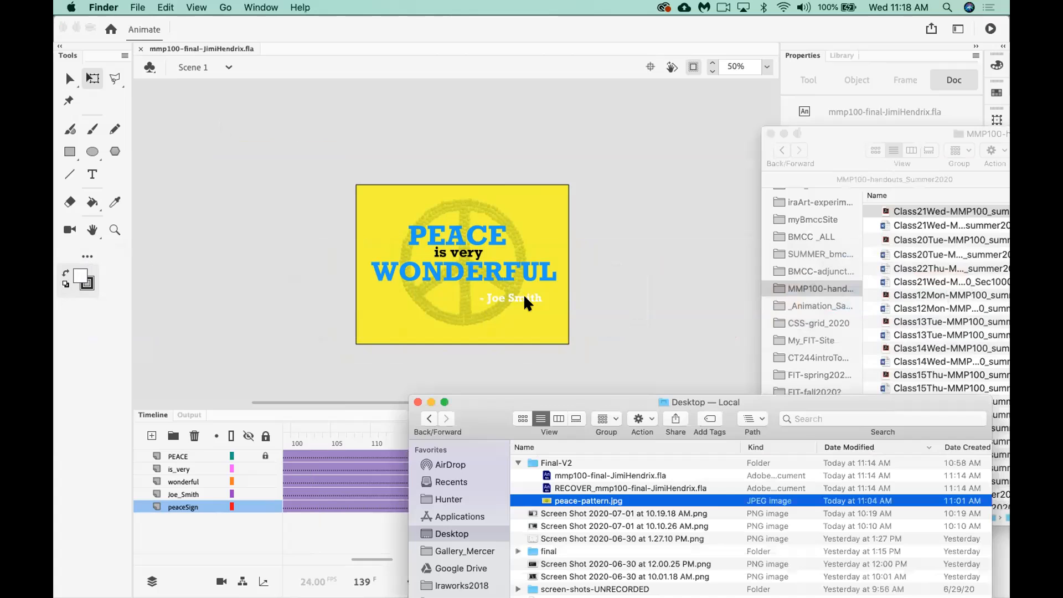
drag(487, 407, 194, 295)
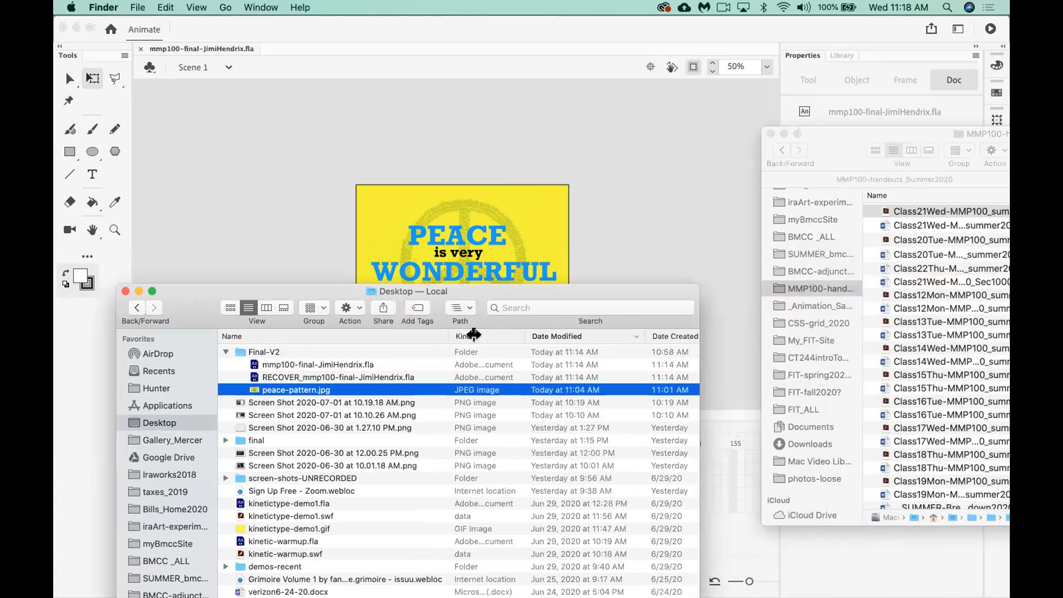
click(528, 307)
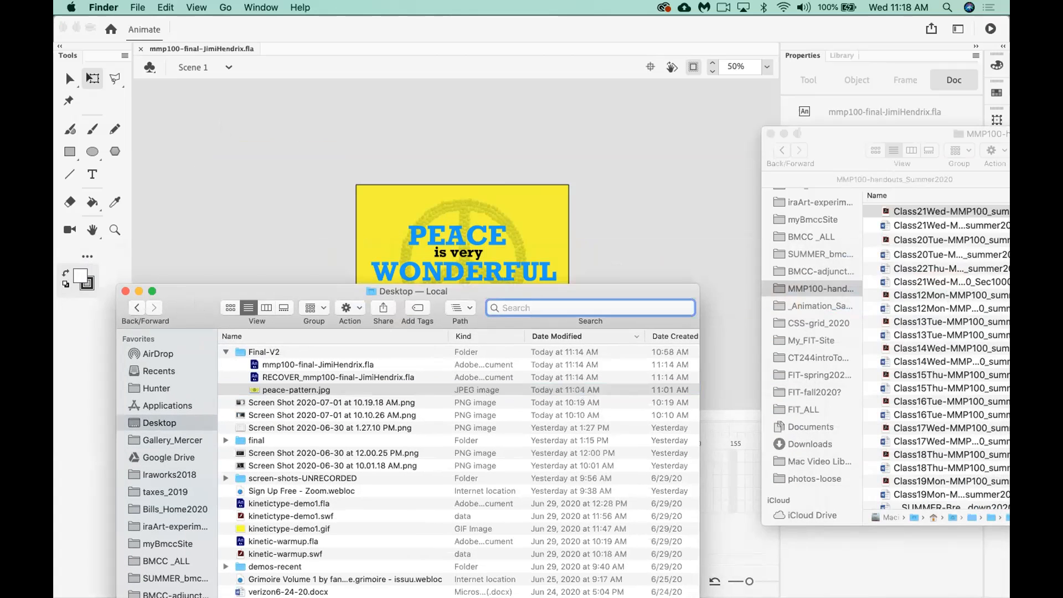
text(.mp)
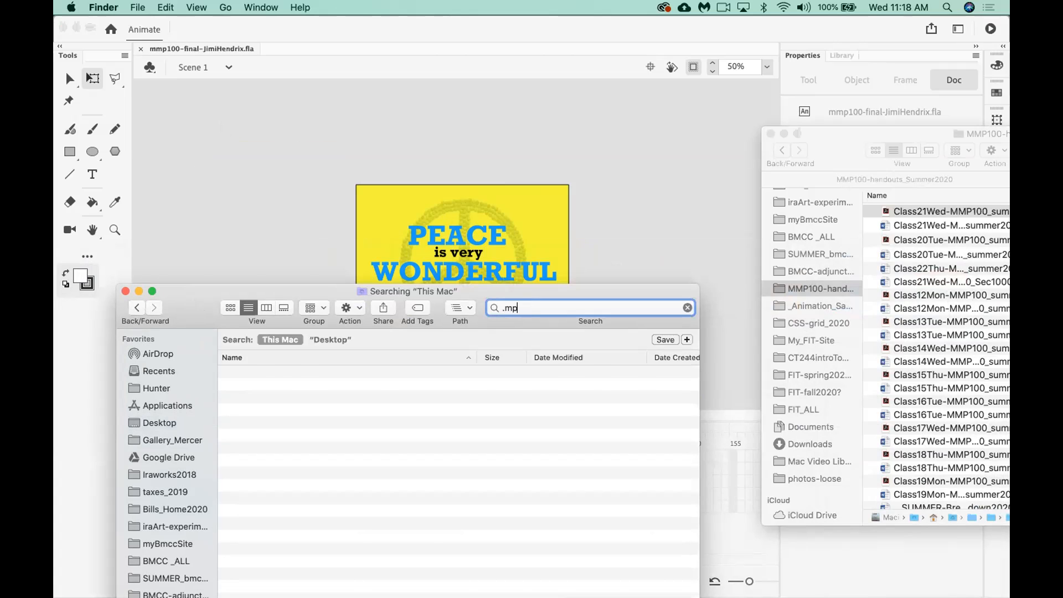
text(3)
drag(207, 297, 214, 218)
scroll(344, 349, down, 5)
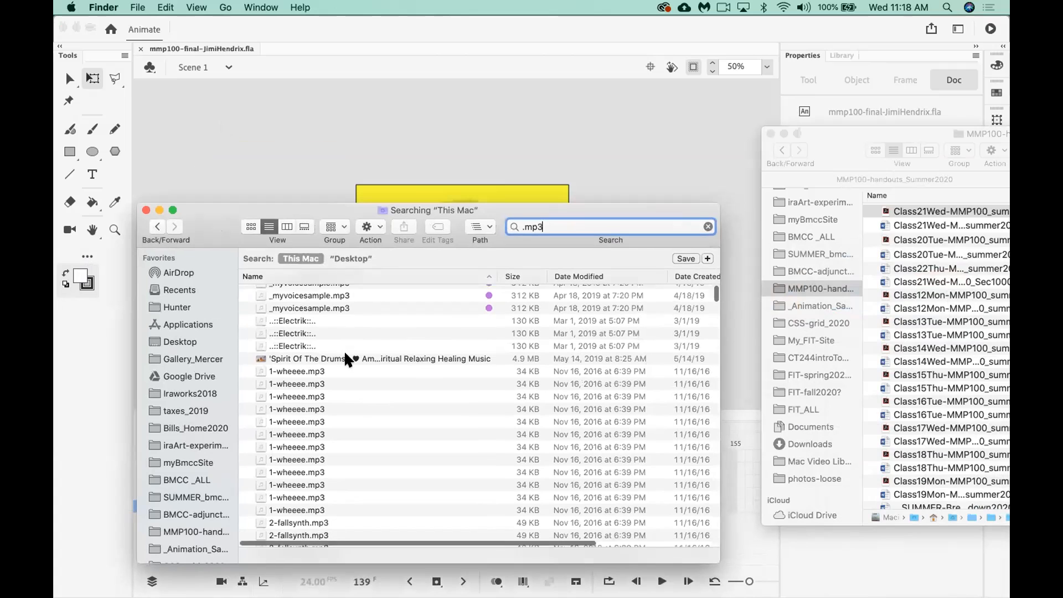
scroll(343, 350, up, 5)
- Sort the search results by modification date
click(600, 272)
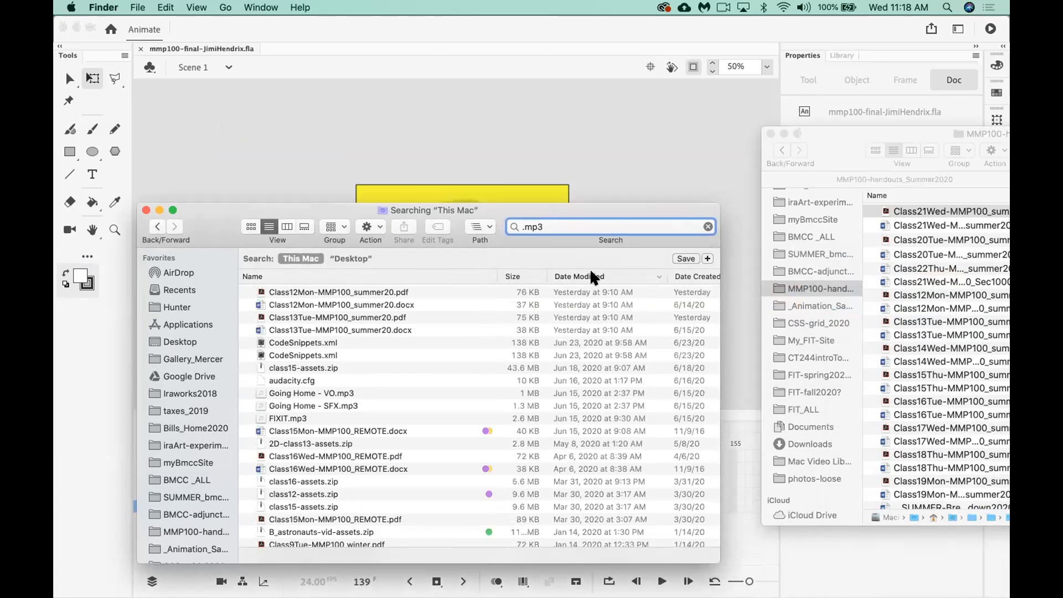
scroll(453, 357, right, 5)
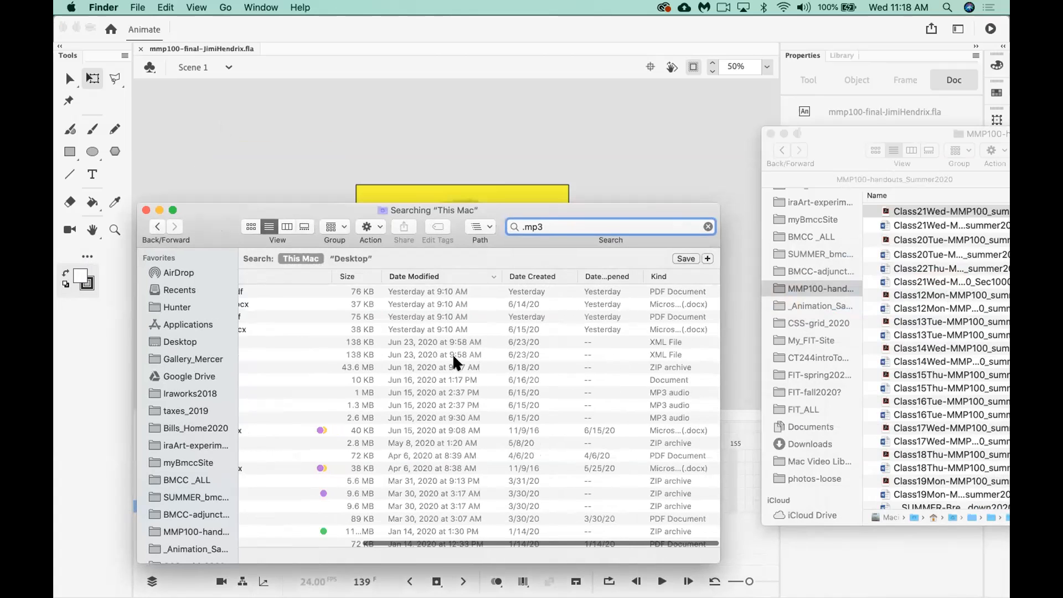
scroll(454, 356, left, 5)
- Hide the Kind column in the search results and show it again
right_click(442, 272)
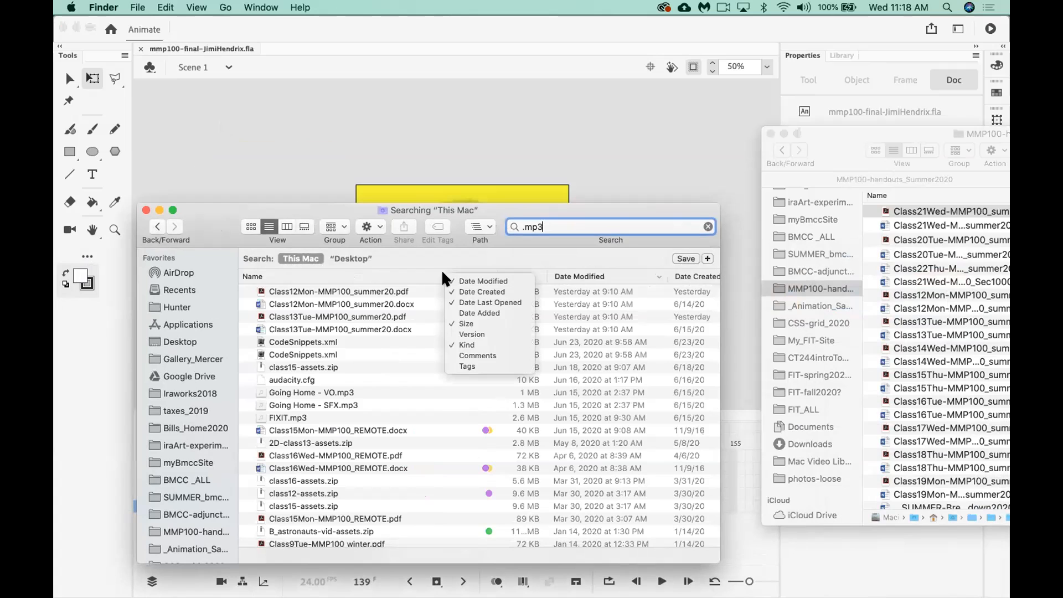
click(484, 345)
scroll(483, 346, right, 3)
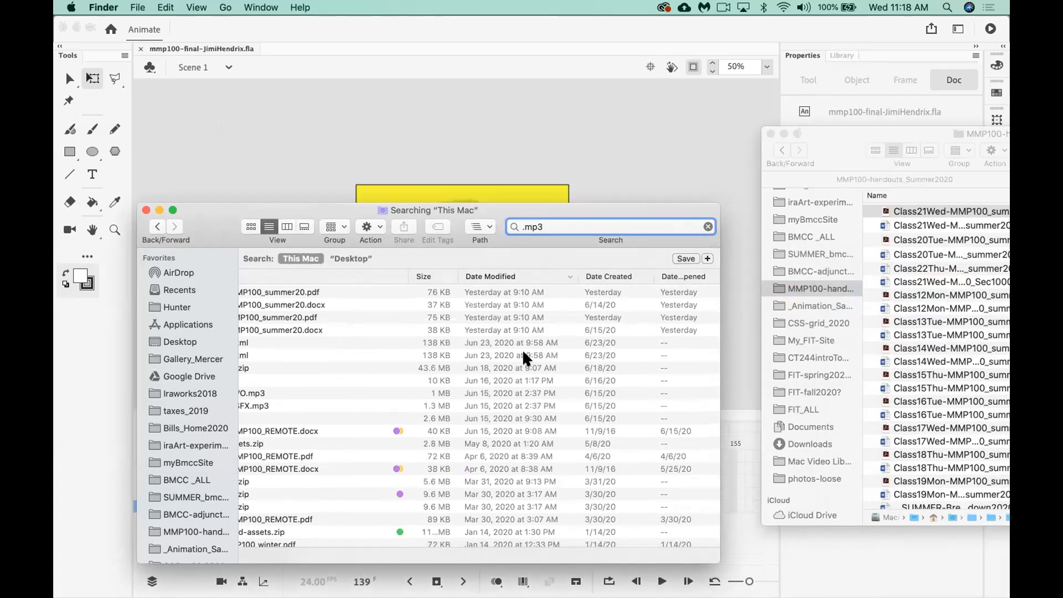
scroll(522, 353, left, 3)
right_click(461, 273)
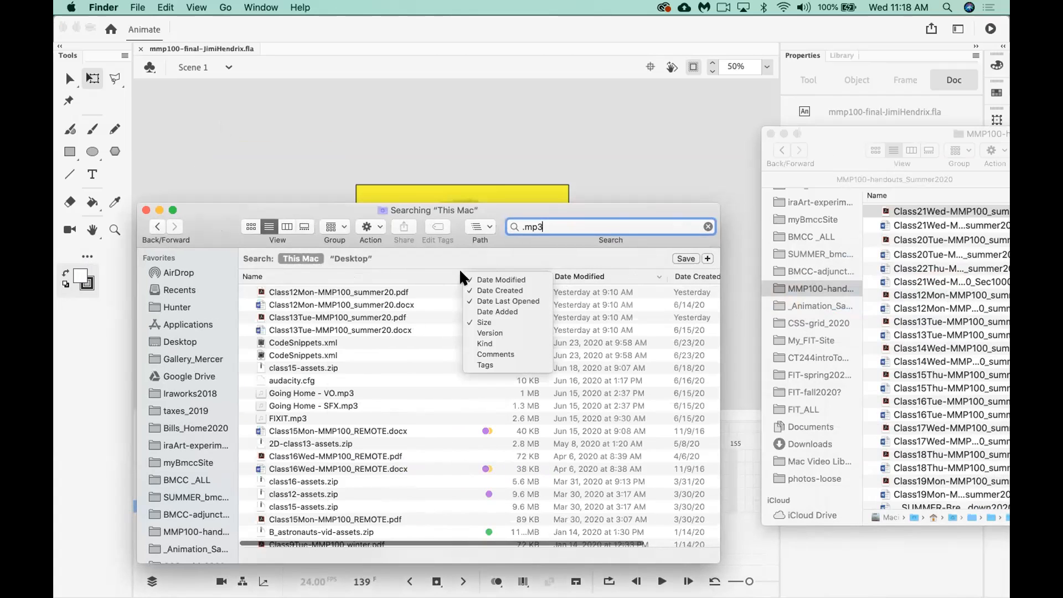
click(476, 338)
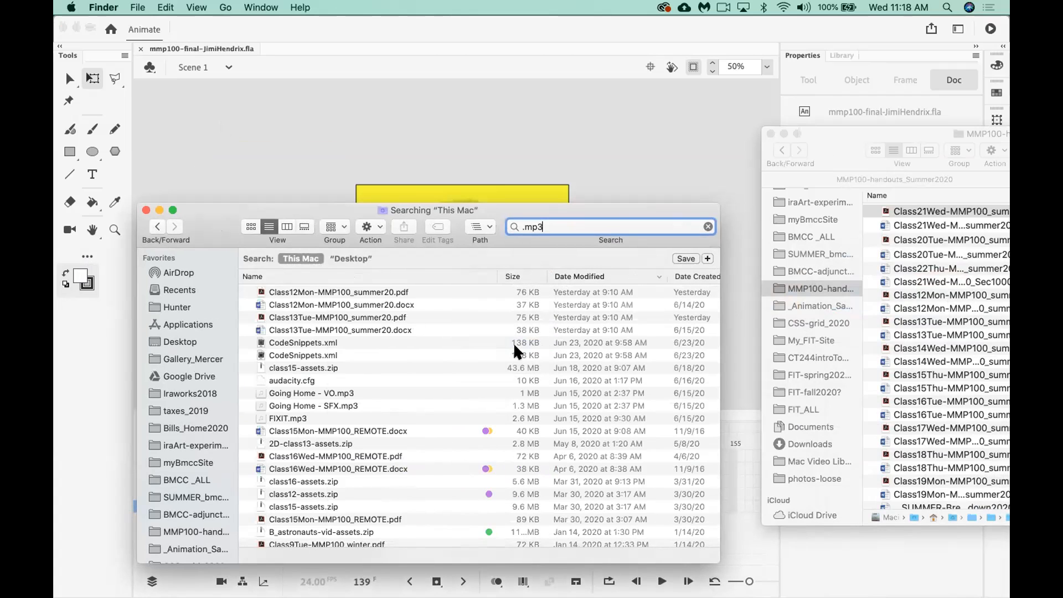
- Sort the search results by kind and browse down to the MP3 audio files
scroll(513, 342, right, 3)
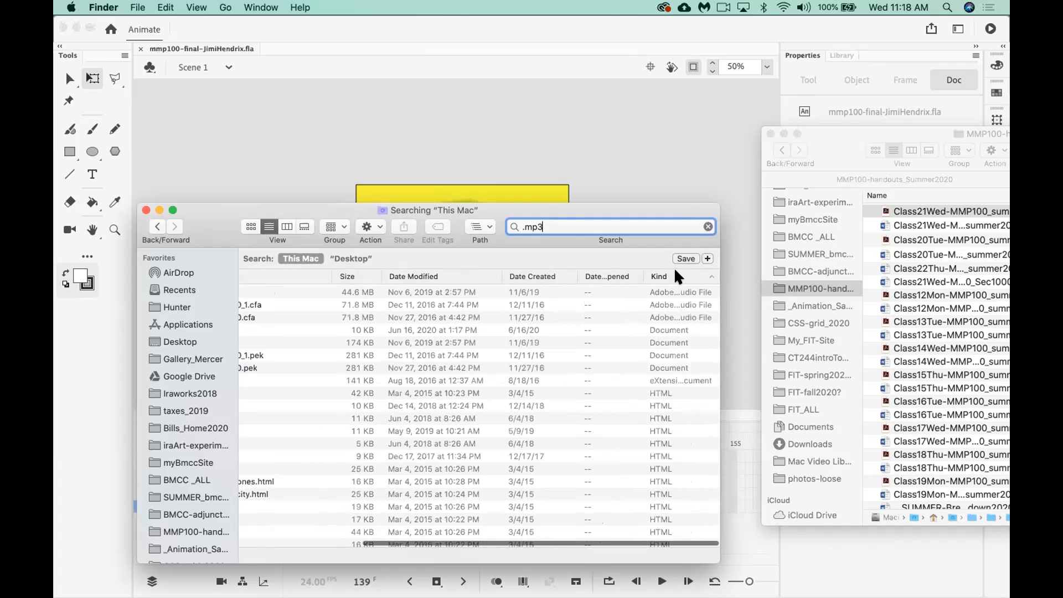
scroll(373, 408, left, 3)
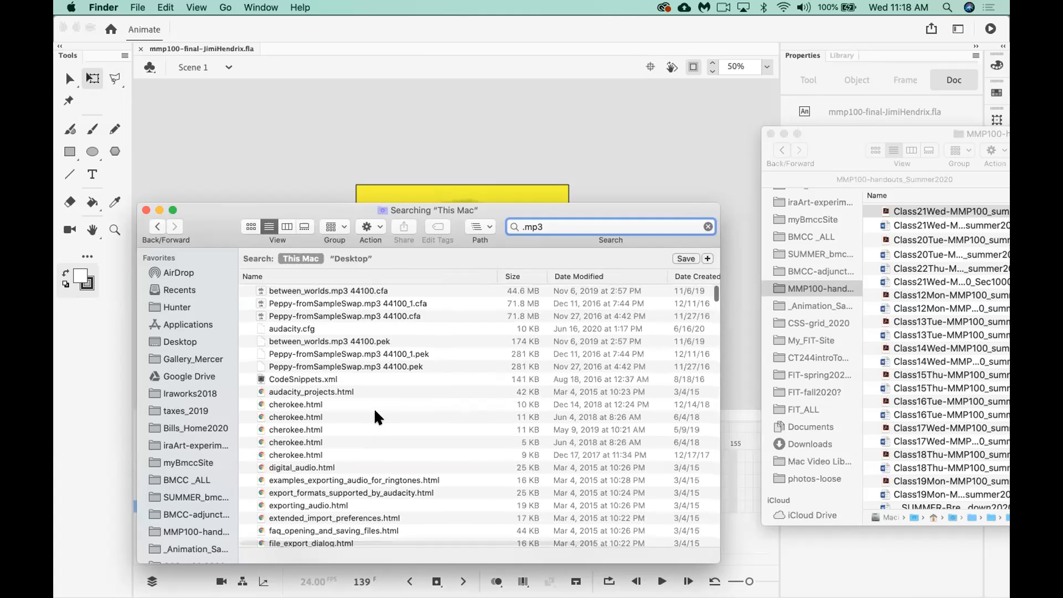
scroll(375, 414, down, 4)
scroll(374, 413, down, 8)
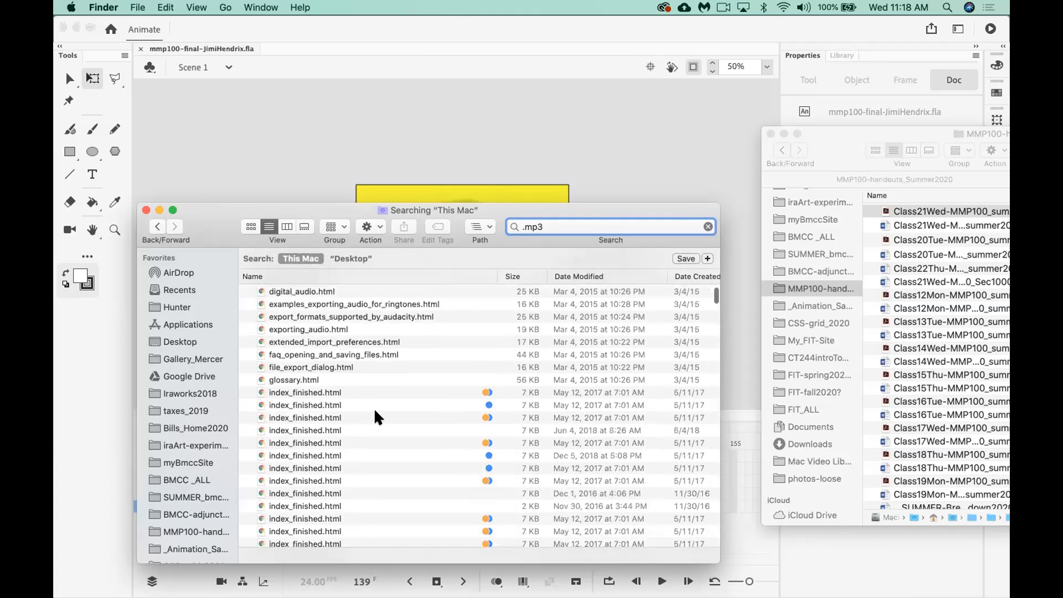
scroll(375, 412, down, 10)
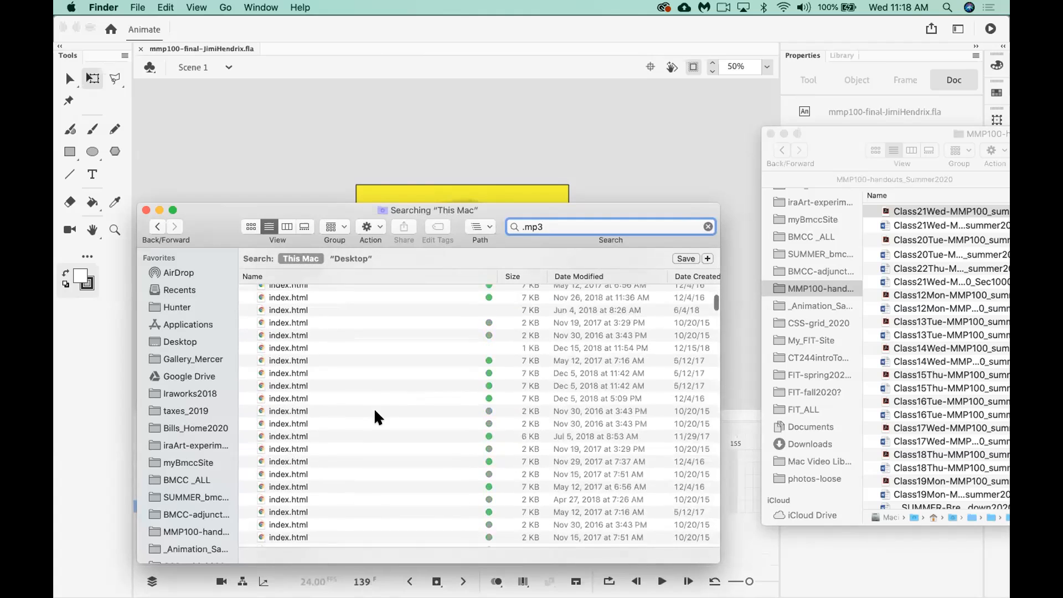
scroll(375, 414, down, 15)
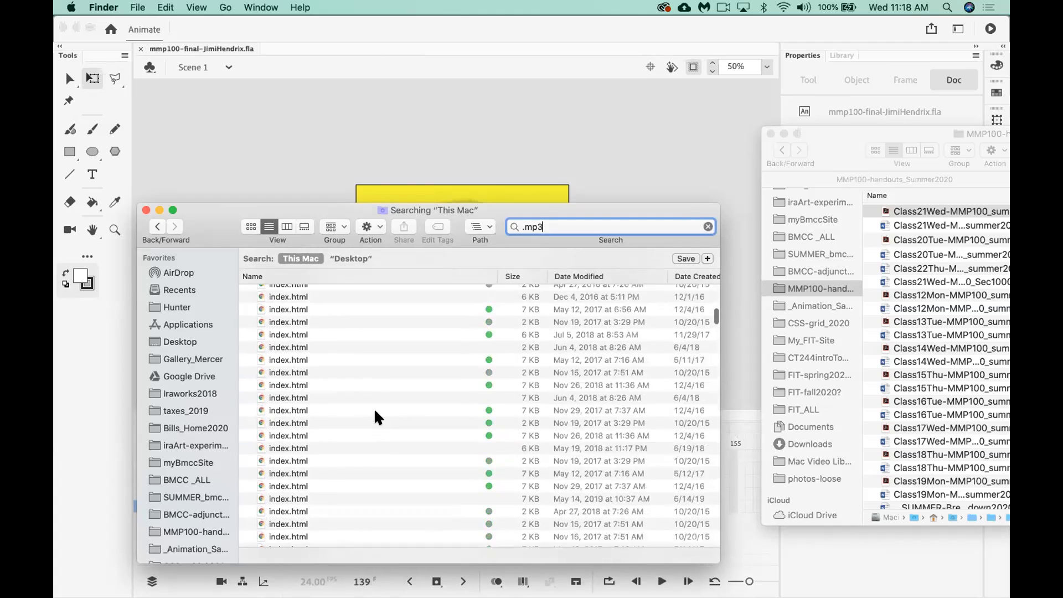
scroll(374, 415, down, 5)
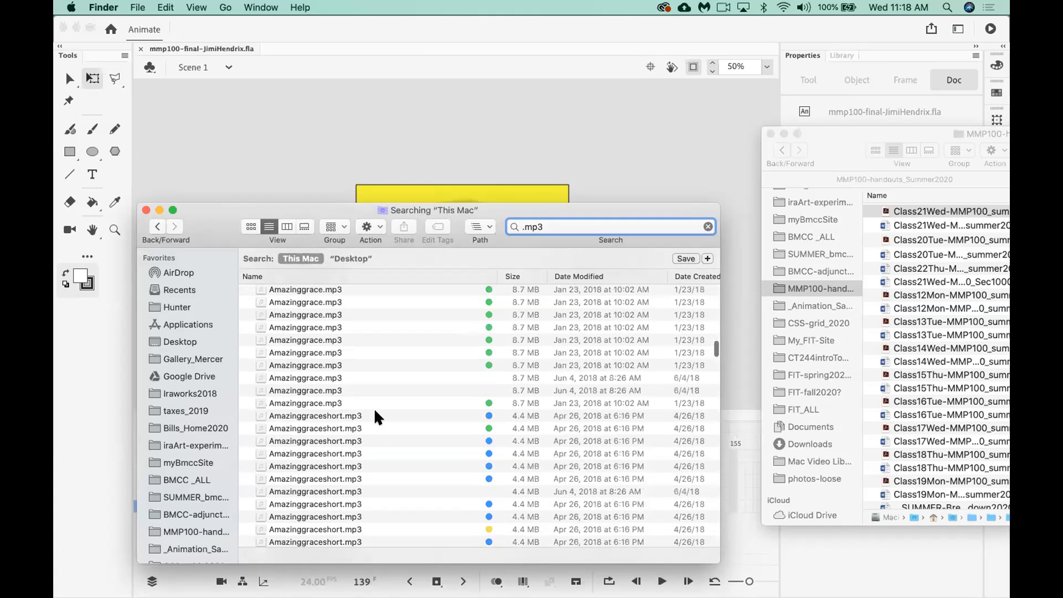
scroll(375, 416, down, 5)
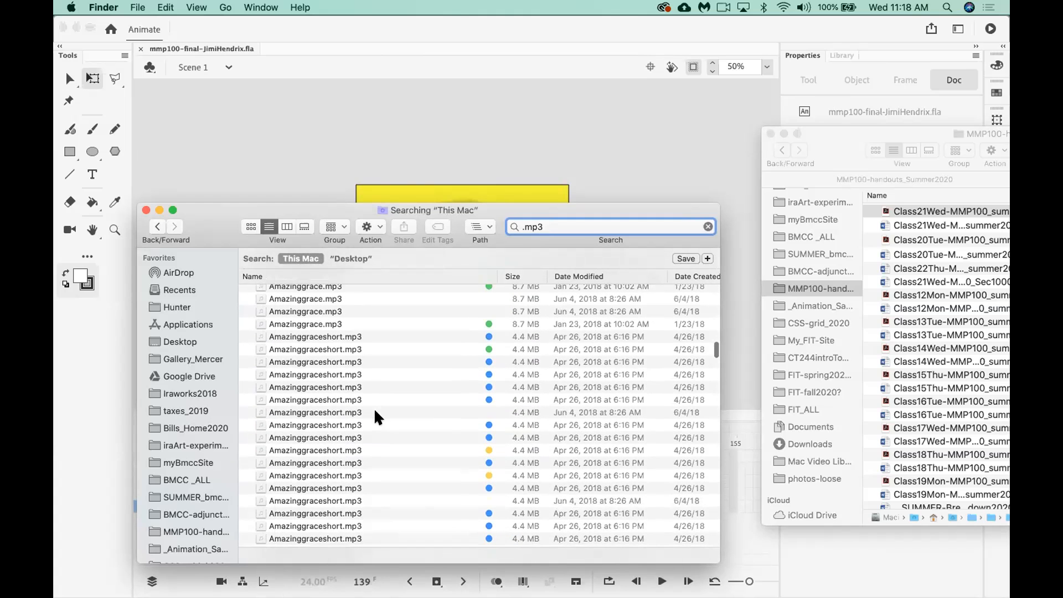
- Look through the MP3 files and preview the audio of "Arctic Monkeys - Do I Wanna Know.mp3"
click(341, 346)
scroll(387, 402, down, 5)
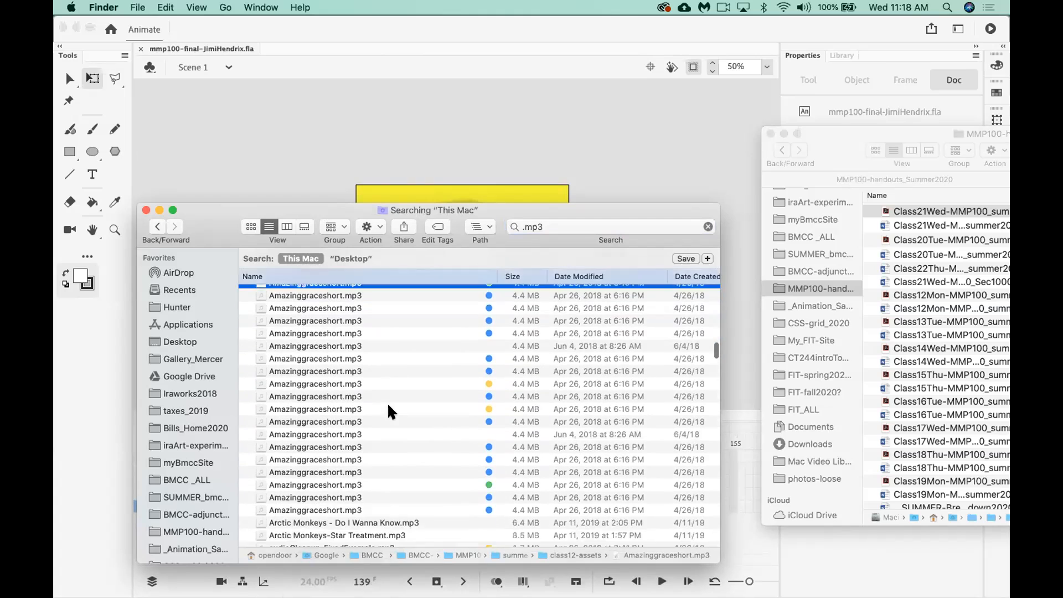
scroll(389, 406, down, 3)
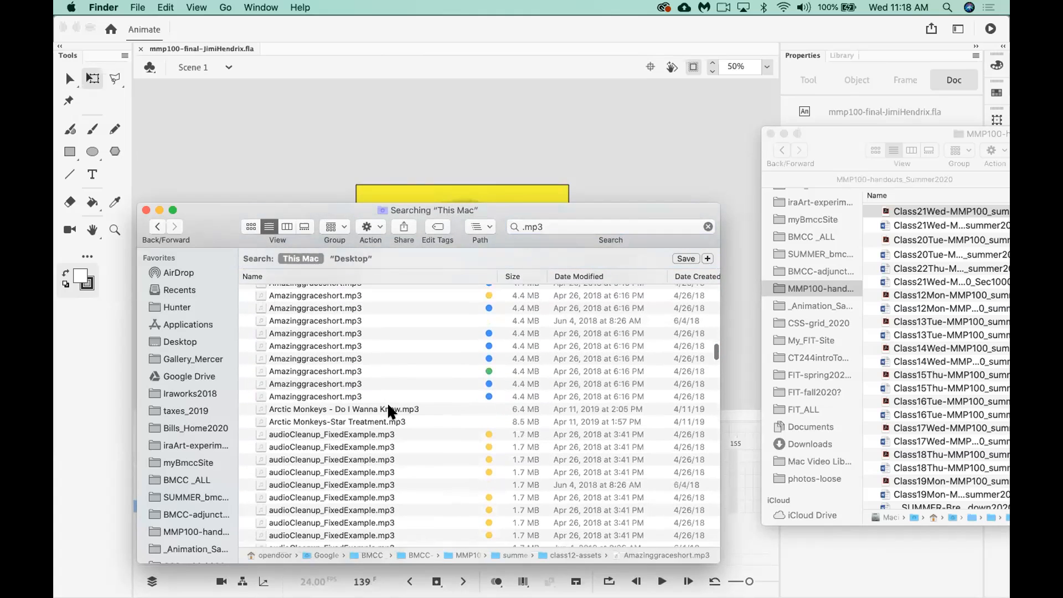
click(389, 408)
key(space)
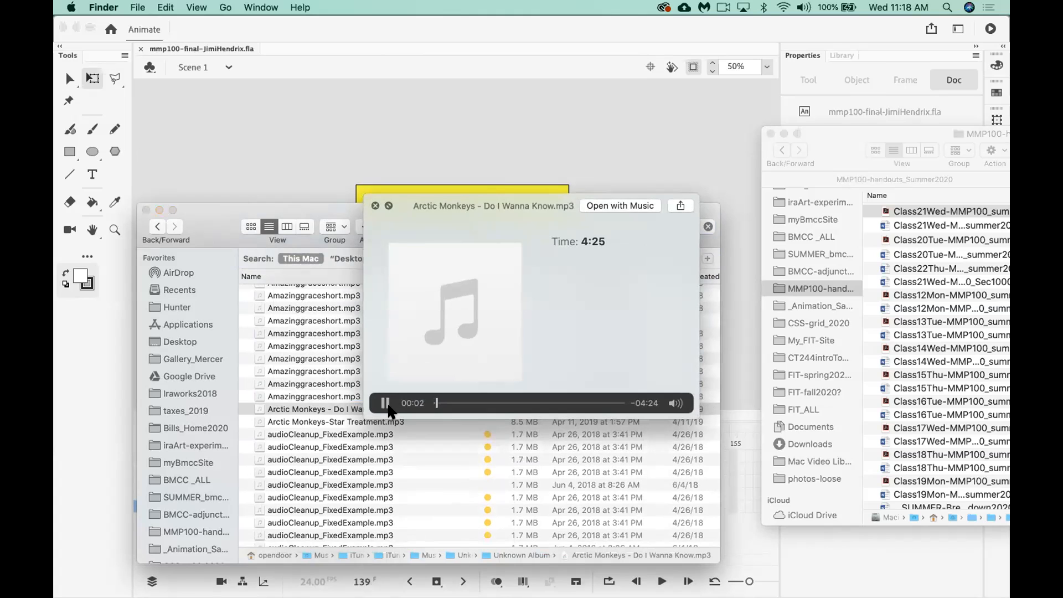
key(space)
- Browse further down the MP3 files and preview the audio of "between worlds.mp3"
scroll(399, 460, down, 8)
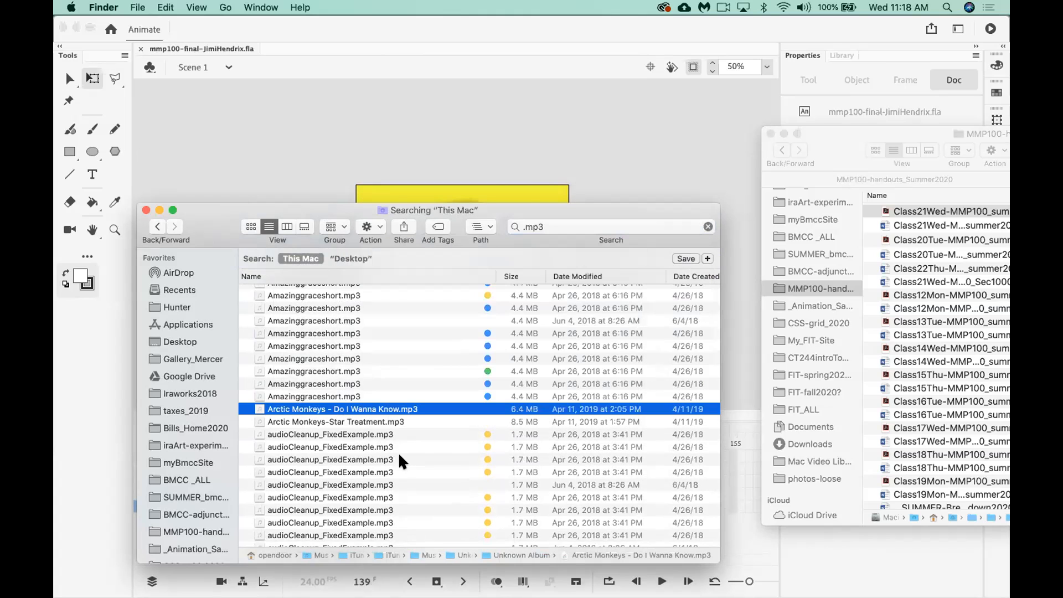
scroll(399, 459, down, 10)
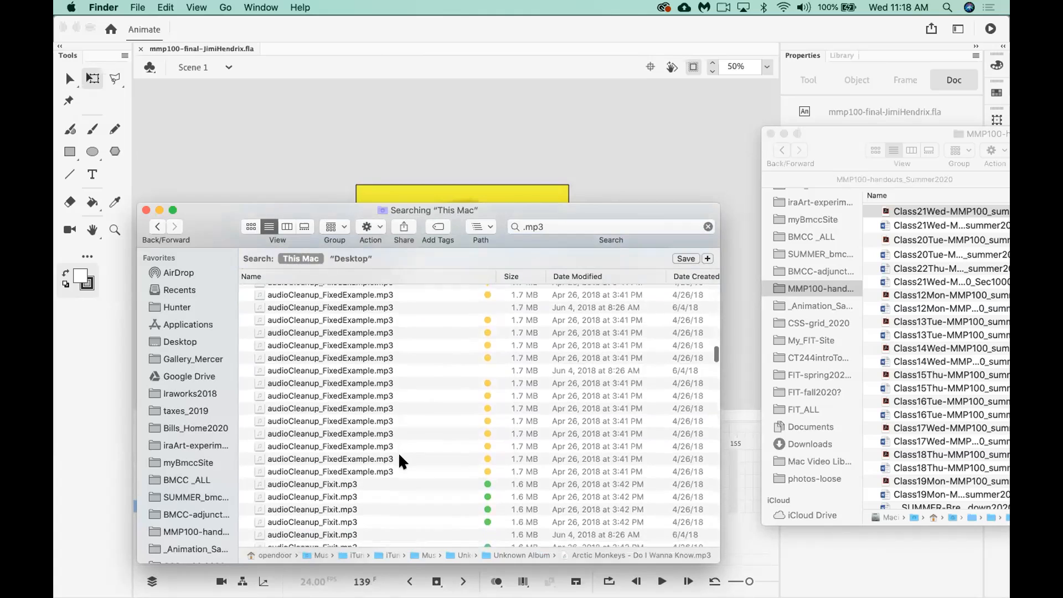
scroll(400, 461, down, 8)
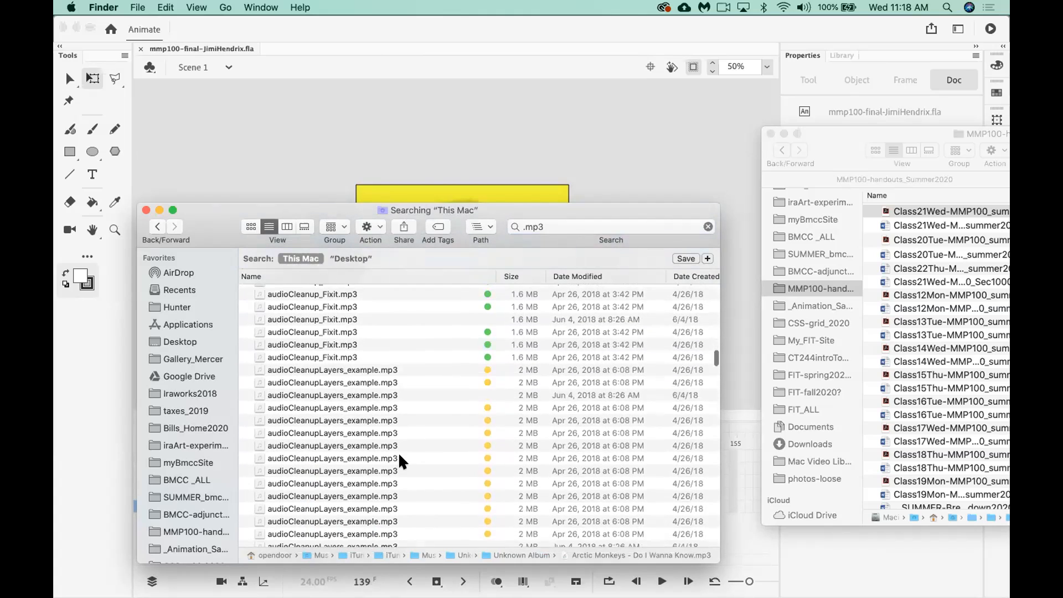
scroll(397, 451, down, 2)
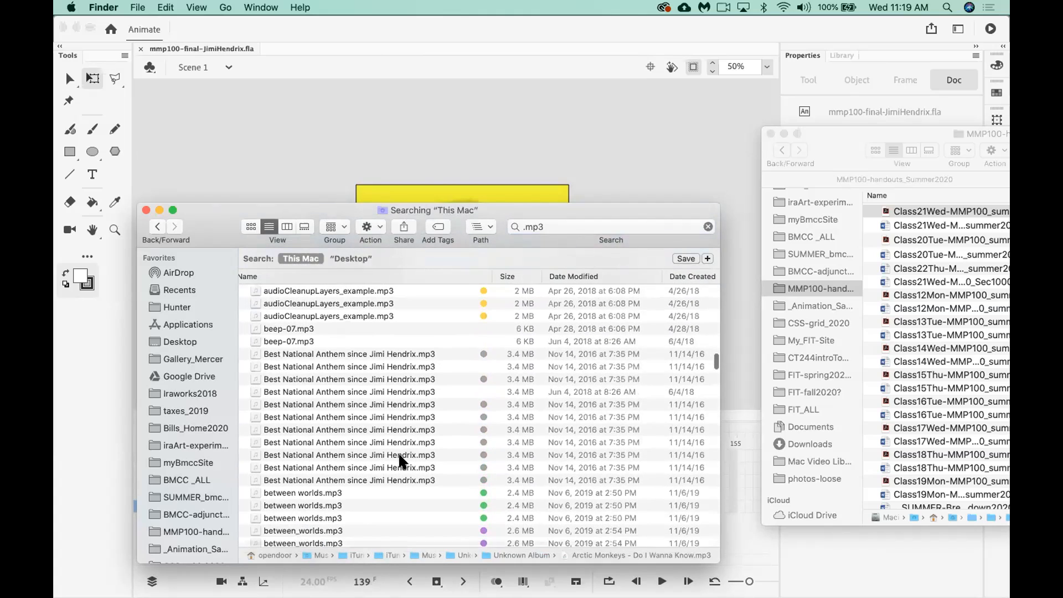
click(334, 493)
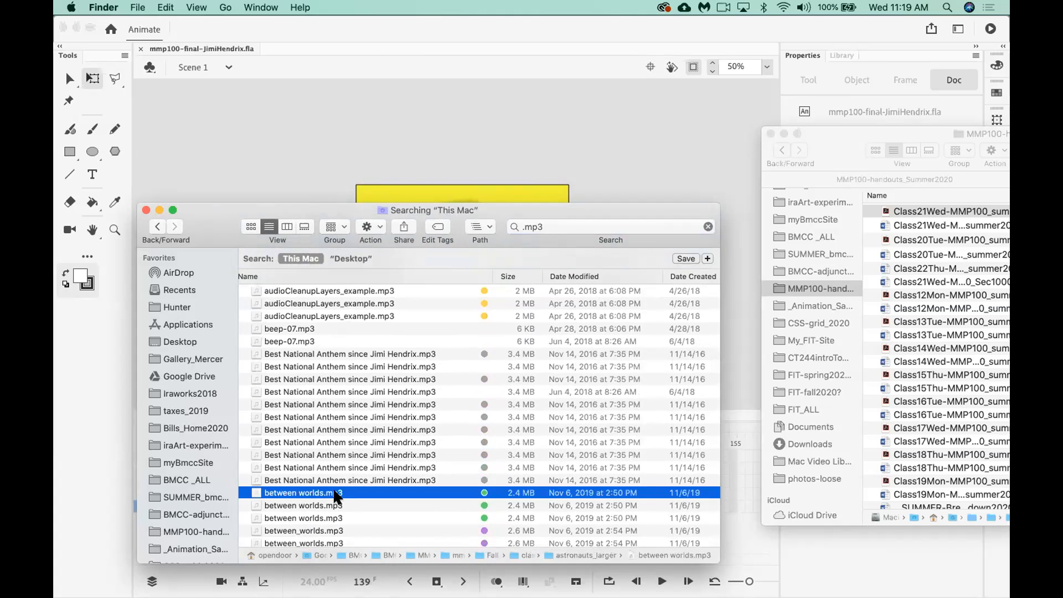
key(space)
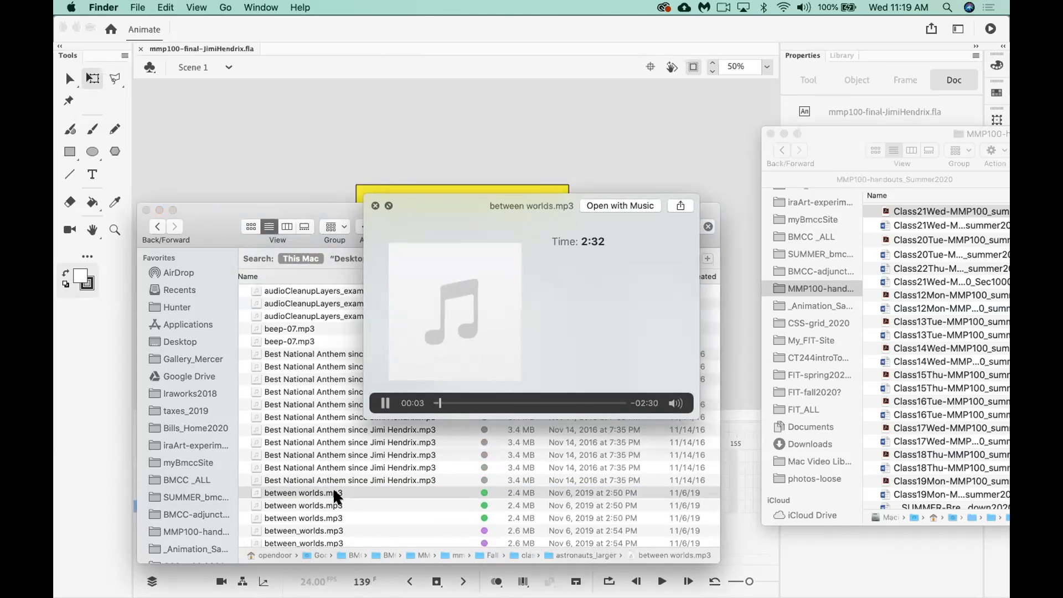
key(space)
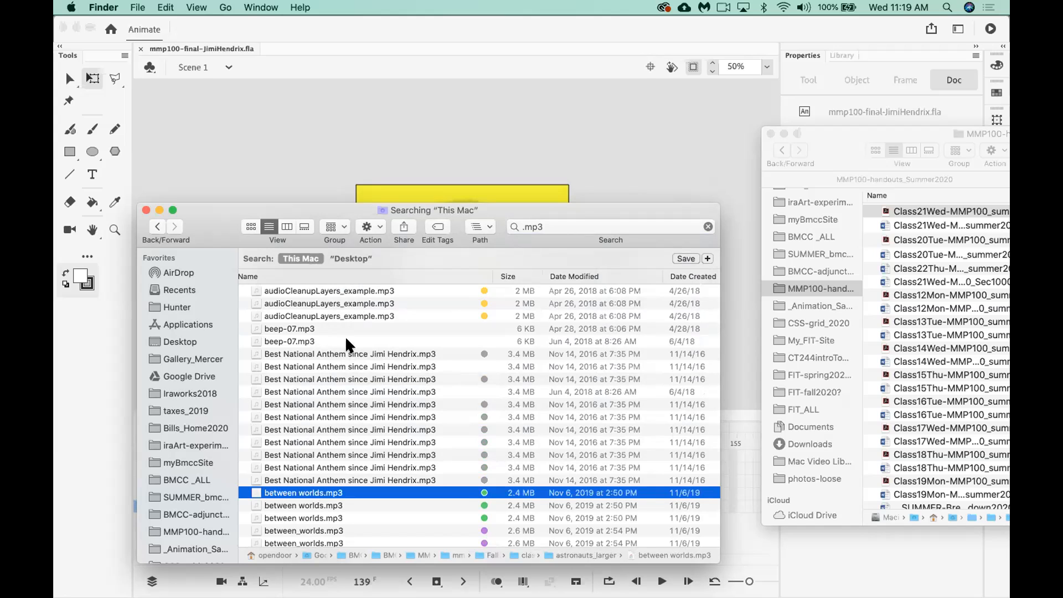
- Open the Desktop's Final-V2 folder in a new Finder tab beside the .mp3 search results
drag(218, 229, 188, 225)
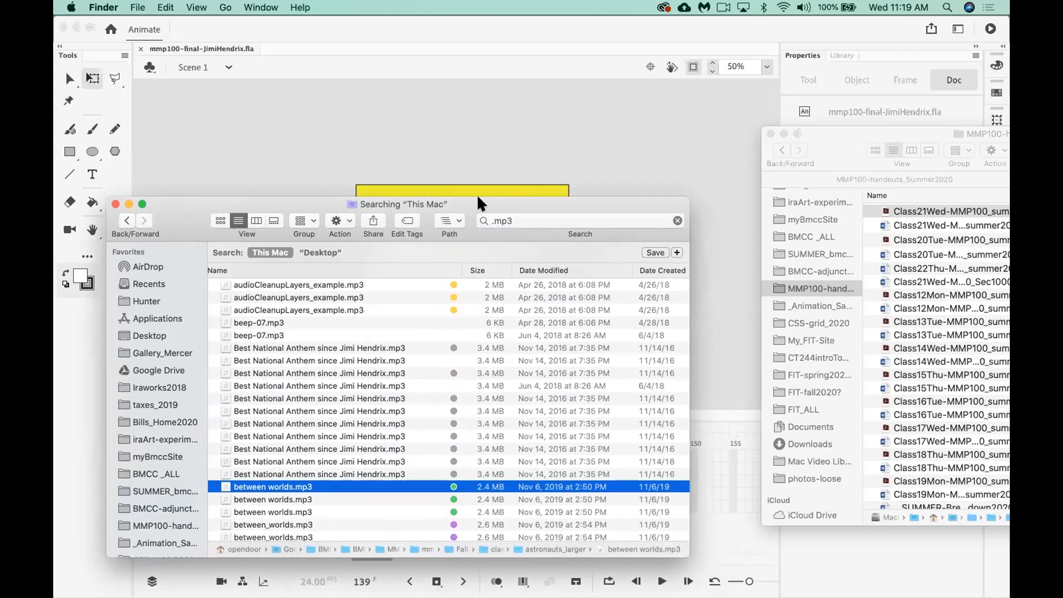
key(super+t)
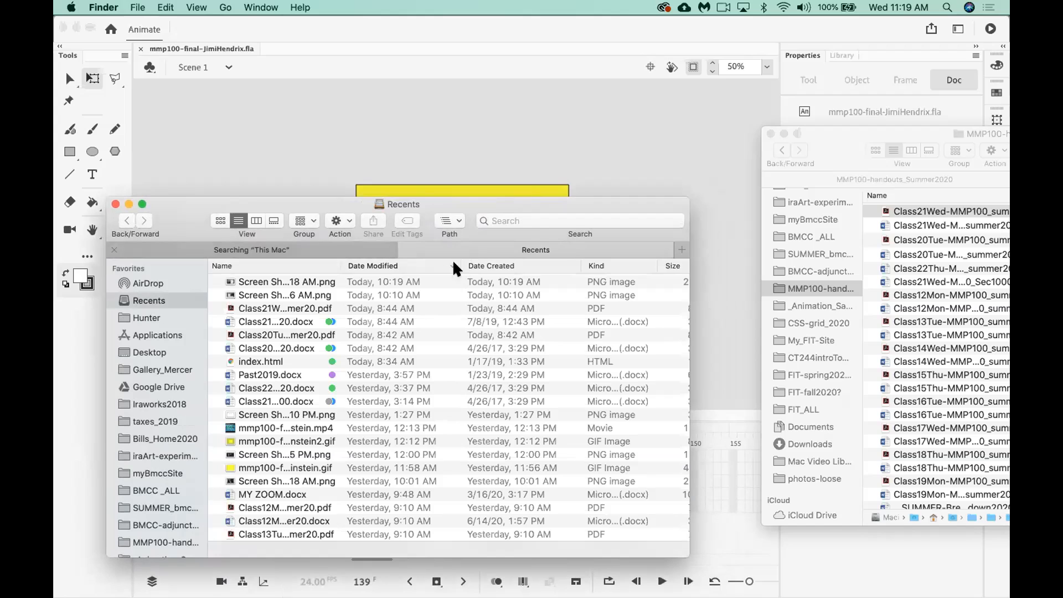
click(320, 247)
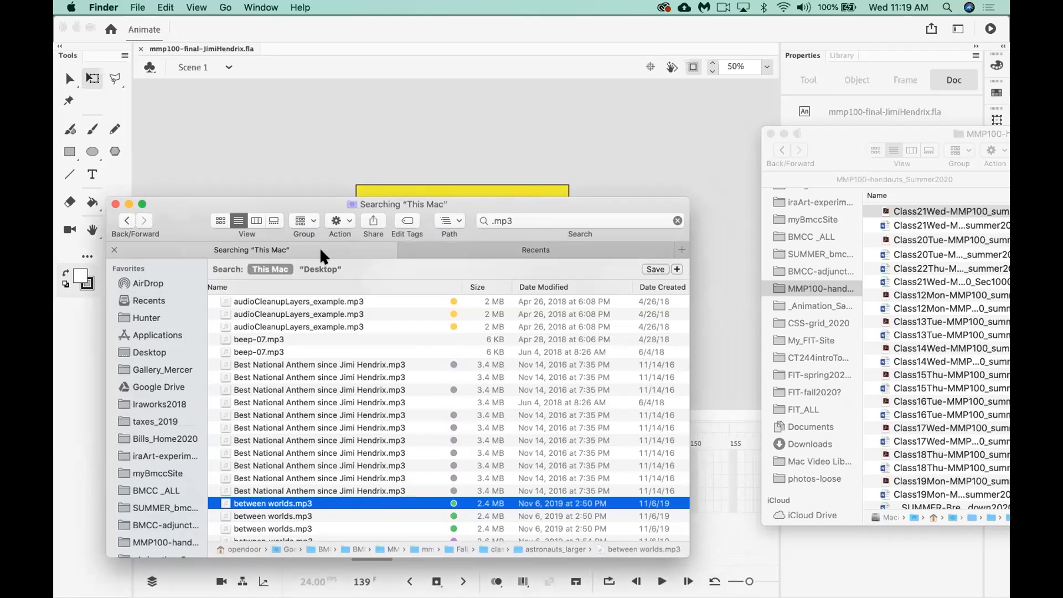
click(480, 243)
click(157, 352)
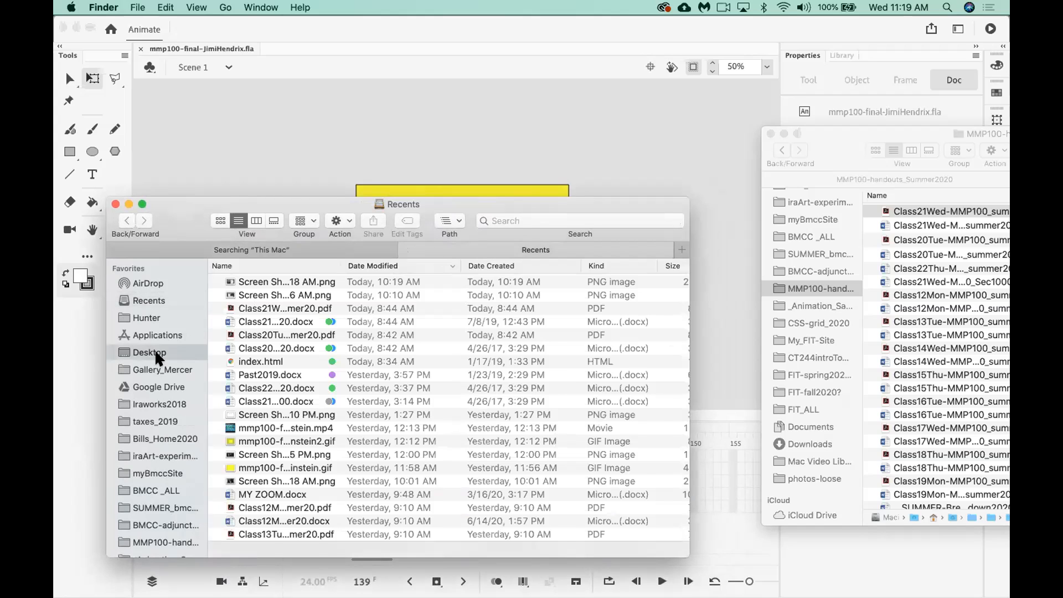
double_click(231, 281)
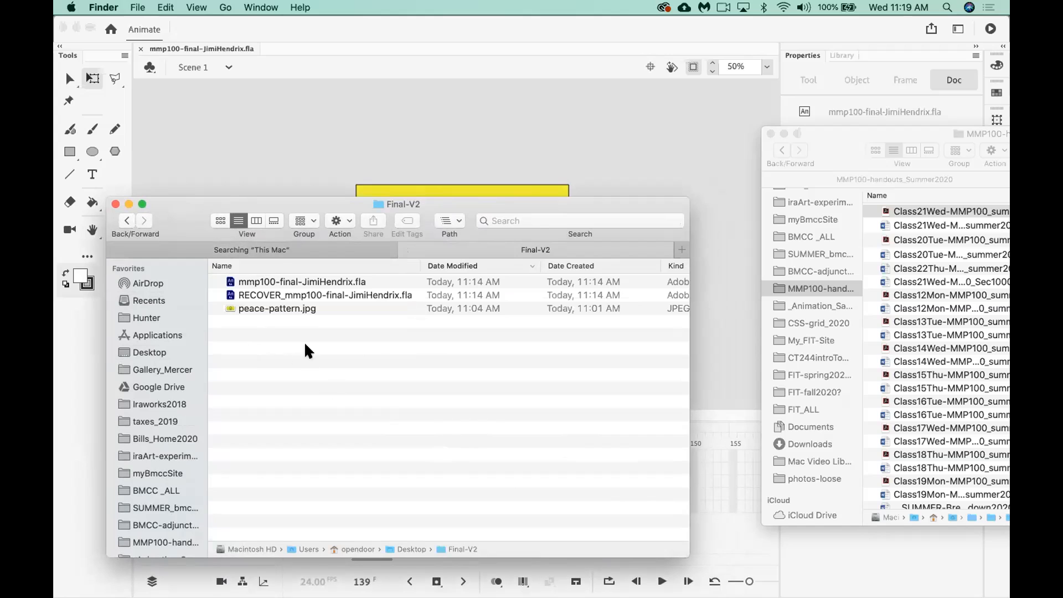
- Copy "between worlds.mp3" from the .mp3 search results into the Final-V2 folder and check it there
click(302, 250)
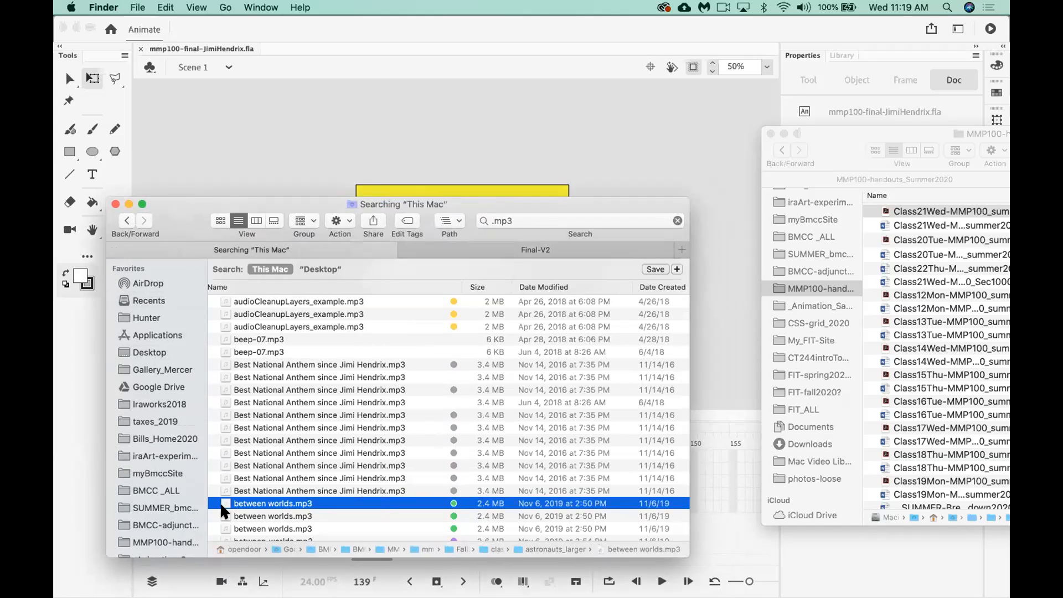
drag(222, 500, 448, 248)
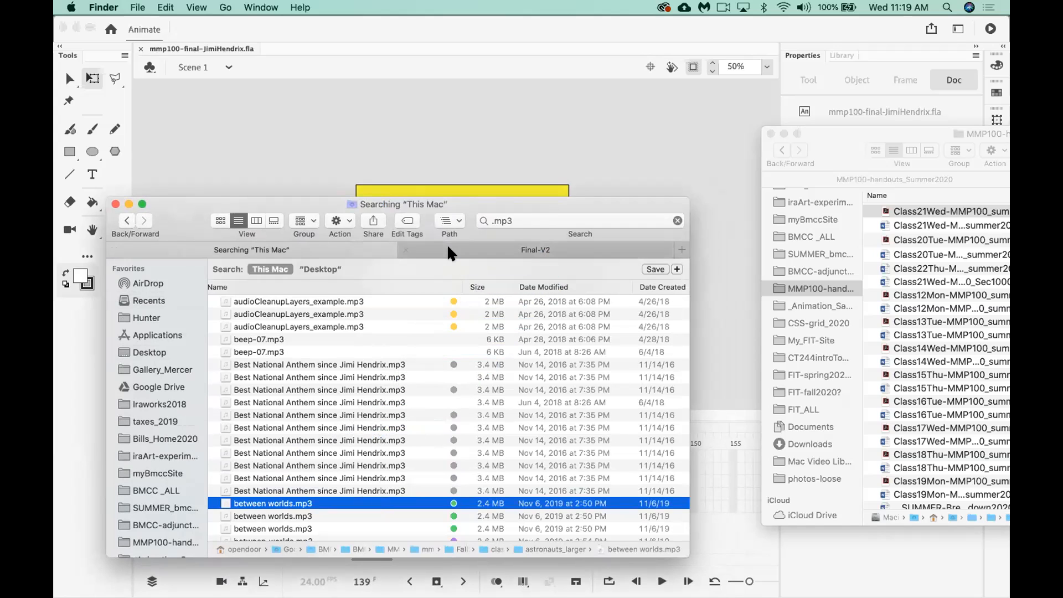
click(448, 248)
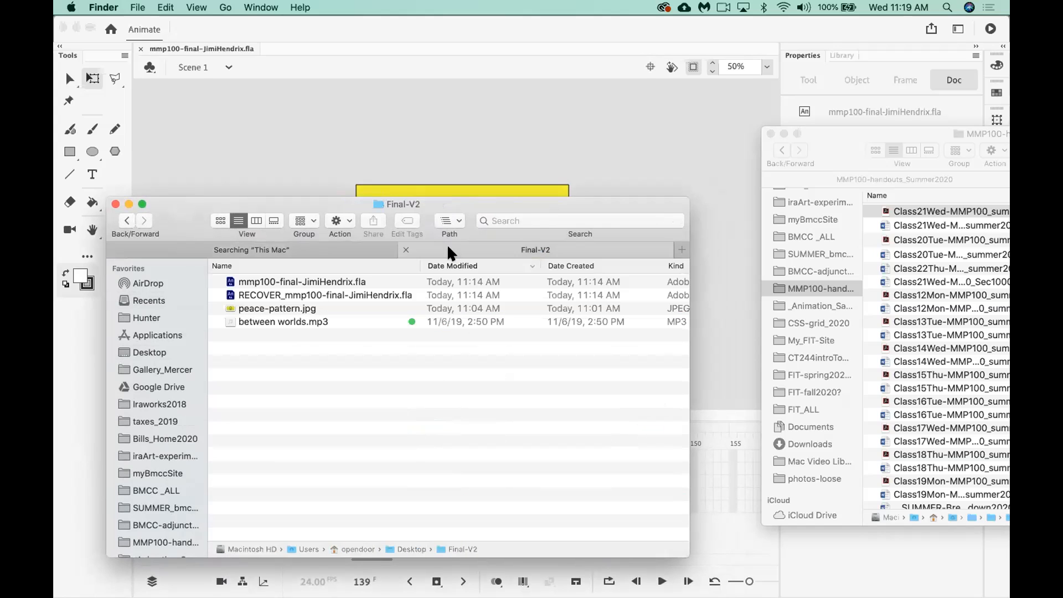
click(294, 323)
drag(174, 207, 462, 165)
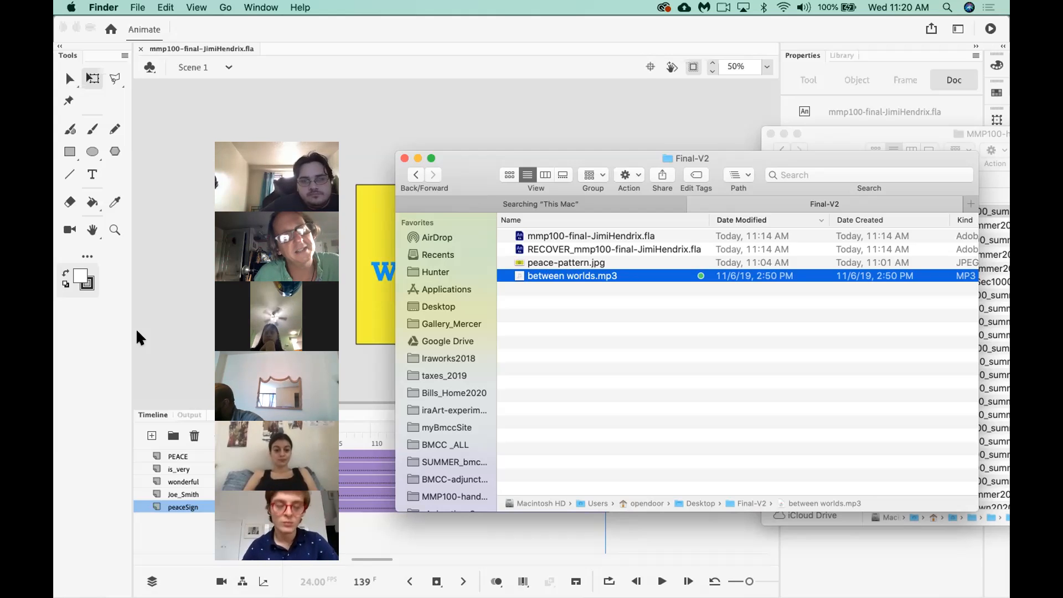
- Switch back to Animate and import "between worlds.mp3" from the Final-V2 folder into the document's library
click(225, 118)
drag(474, 173, 676, 320)
click(813, 22)
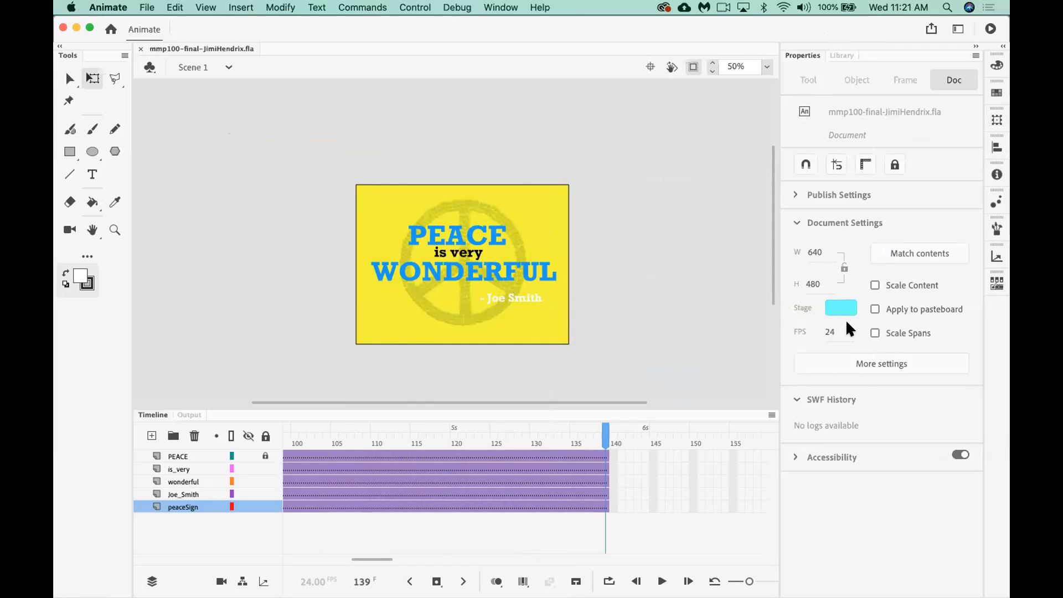
click(840, 56)
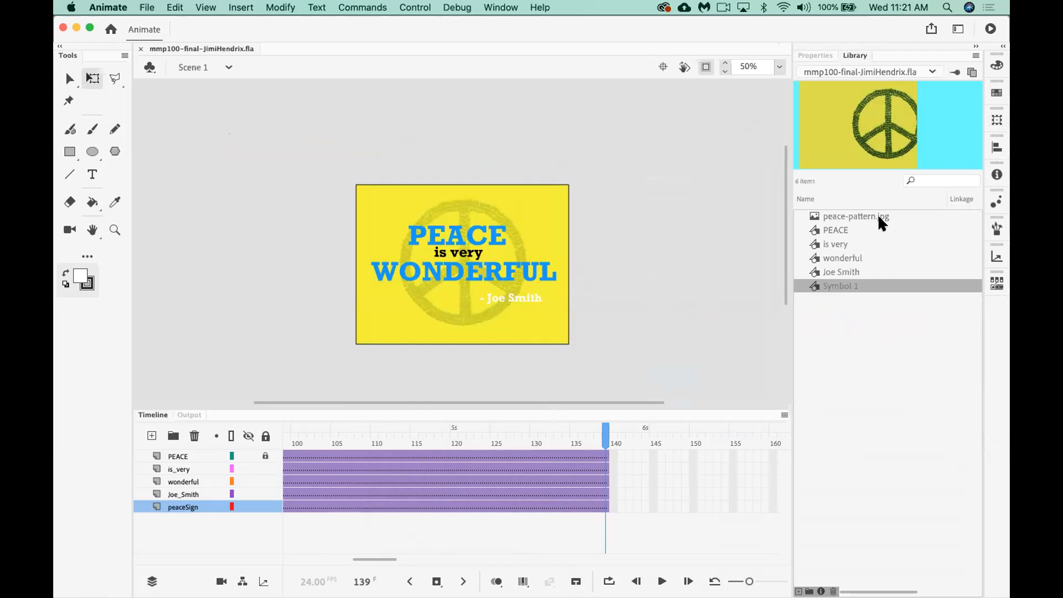
click(147, 7)
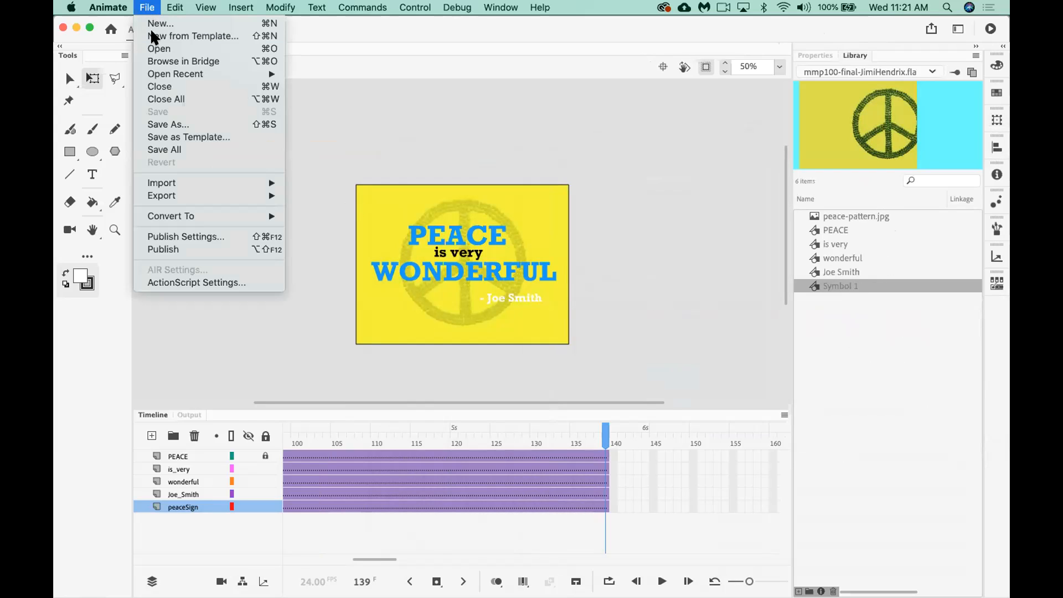
mouse_move(177, 182)
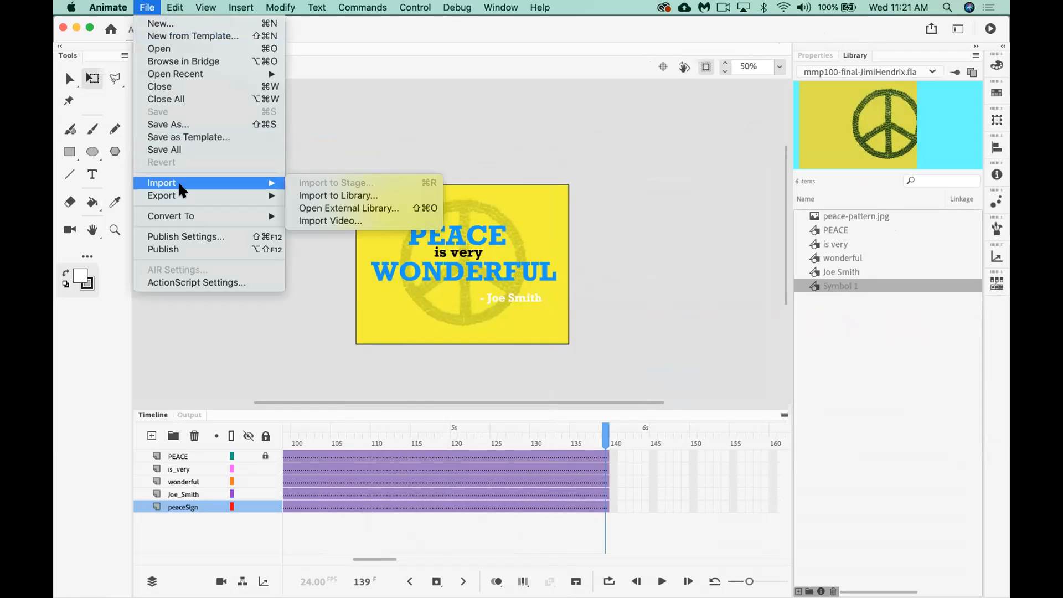
click(316, 195)
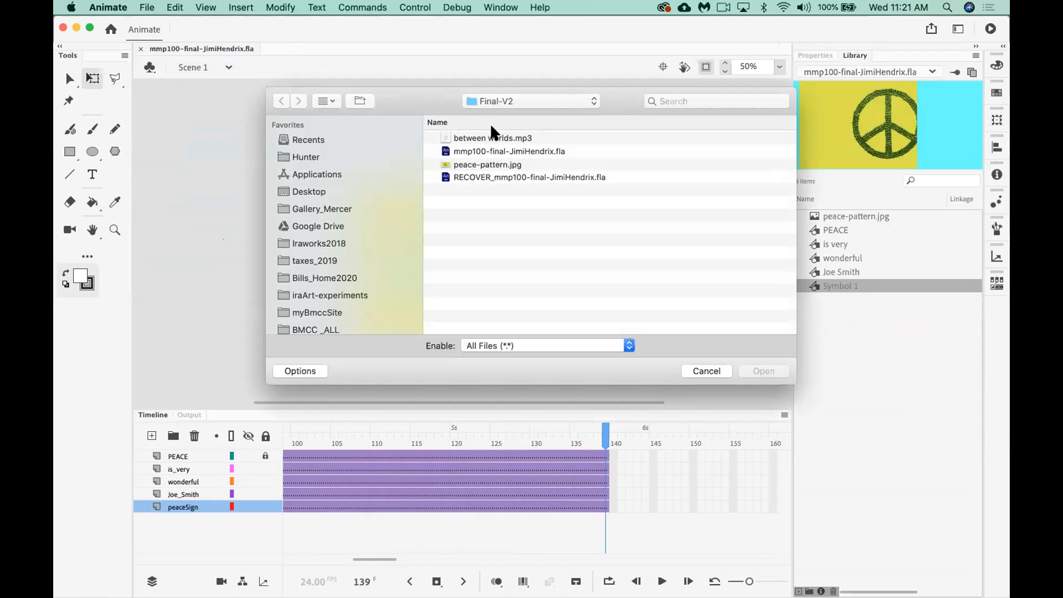
click(495, 141)
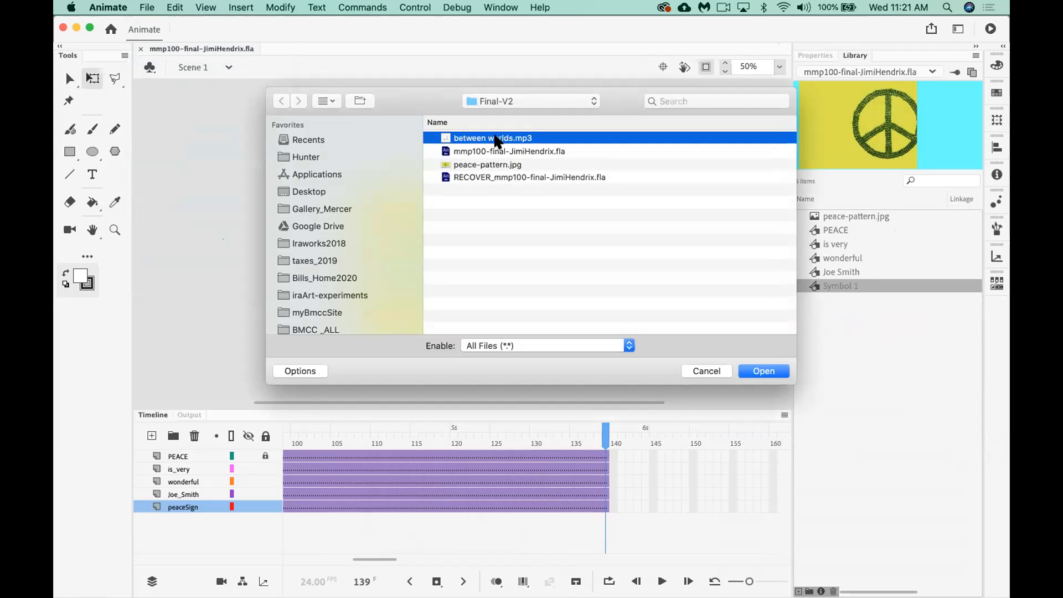
click(768, 367)
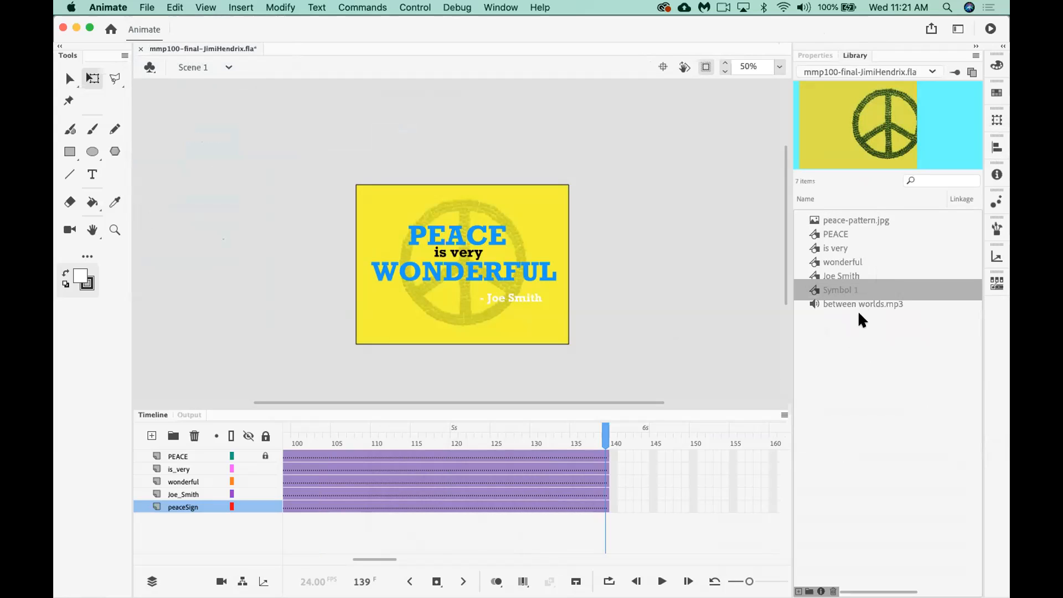
- Preview the imported "between worlds.mp3" sound in the library, including its waveform
click(853, 303)
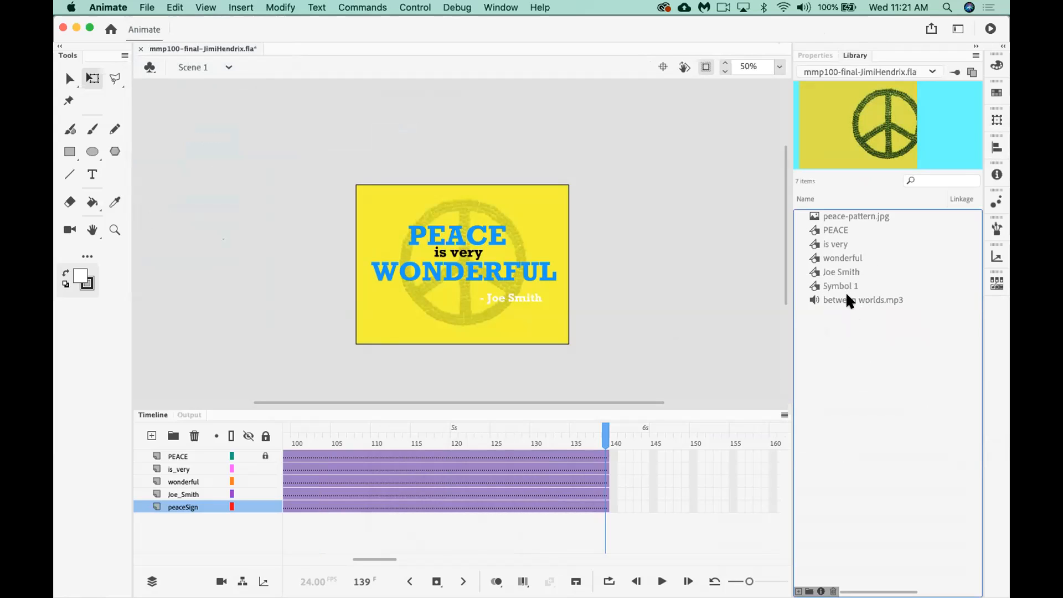
click(850, 300)
click(973, 83)
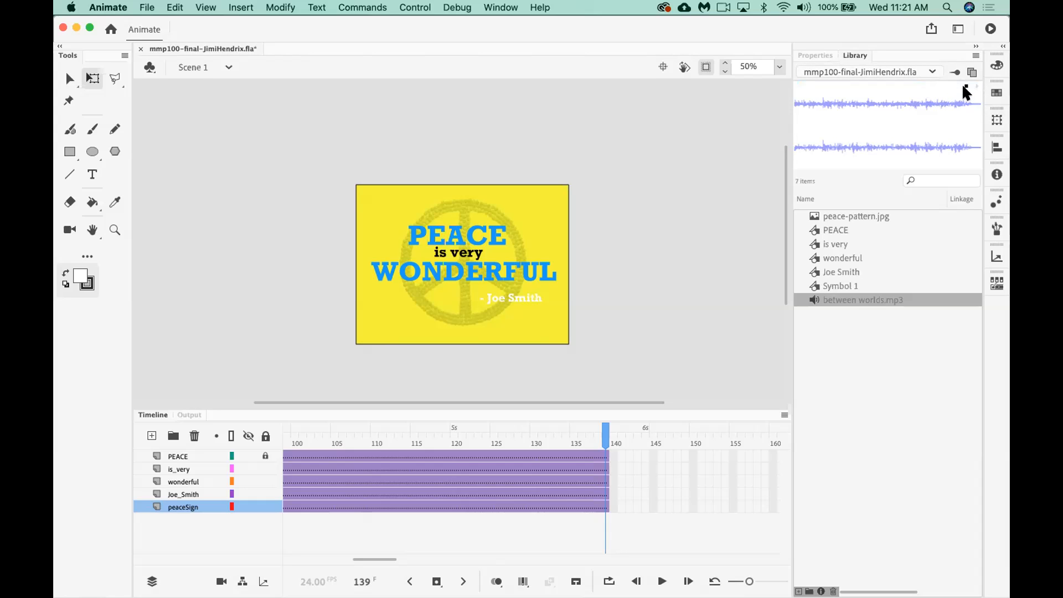
click(966, 87)
- Add a new layer named "sound" and place it below the peaceSign layer
drag(237, 406, 240, 346)
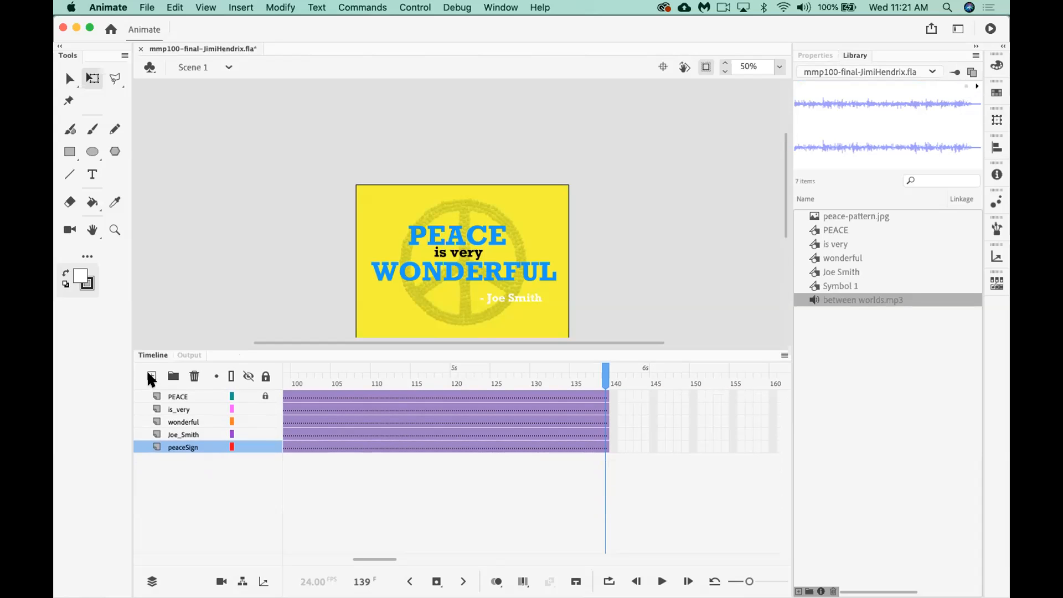
click(148, 375)
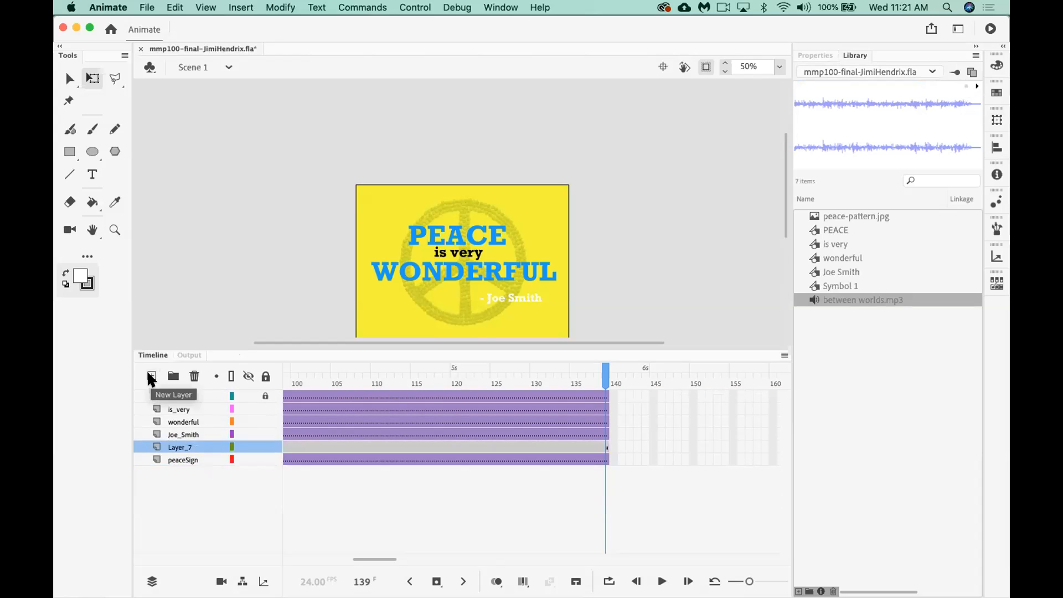
double_click(178, 447)
text(S)
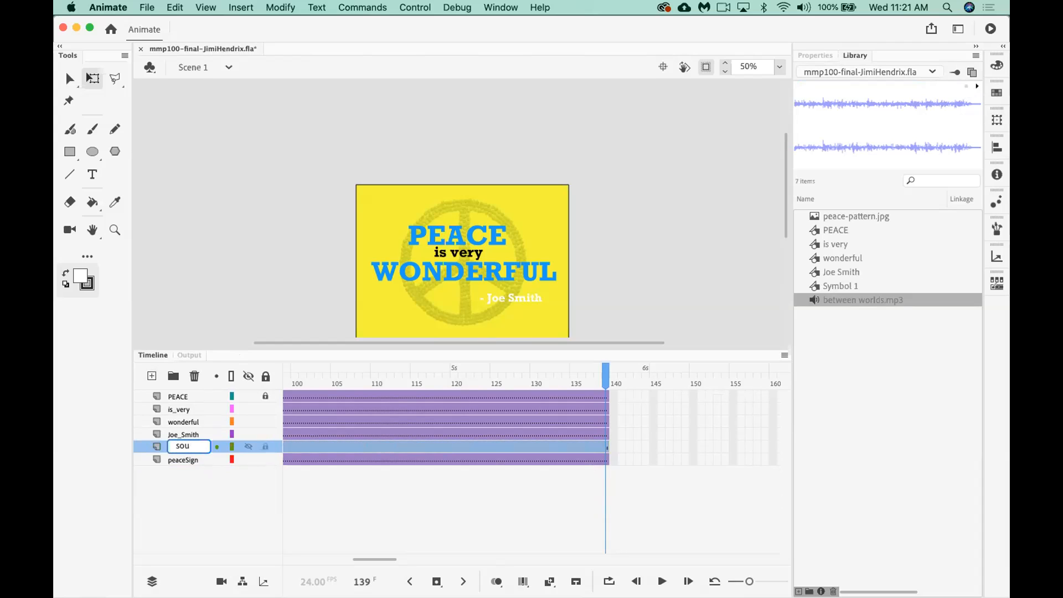
click(186, 487)
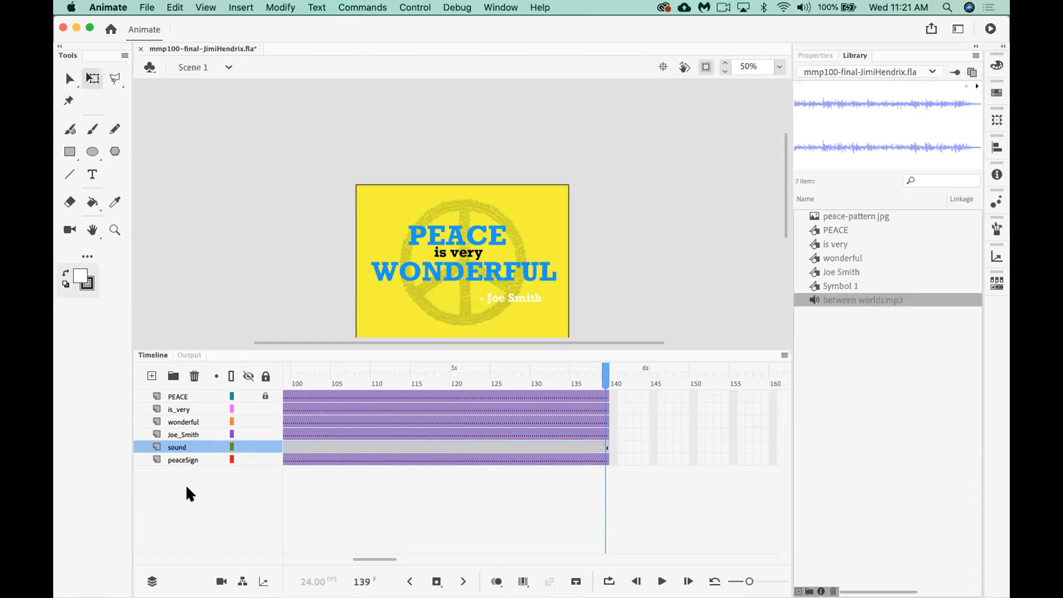
drag(190, 441, 188, 460)
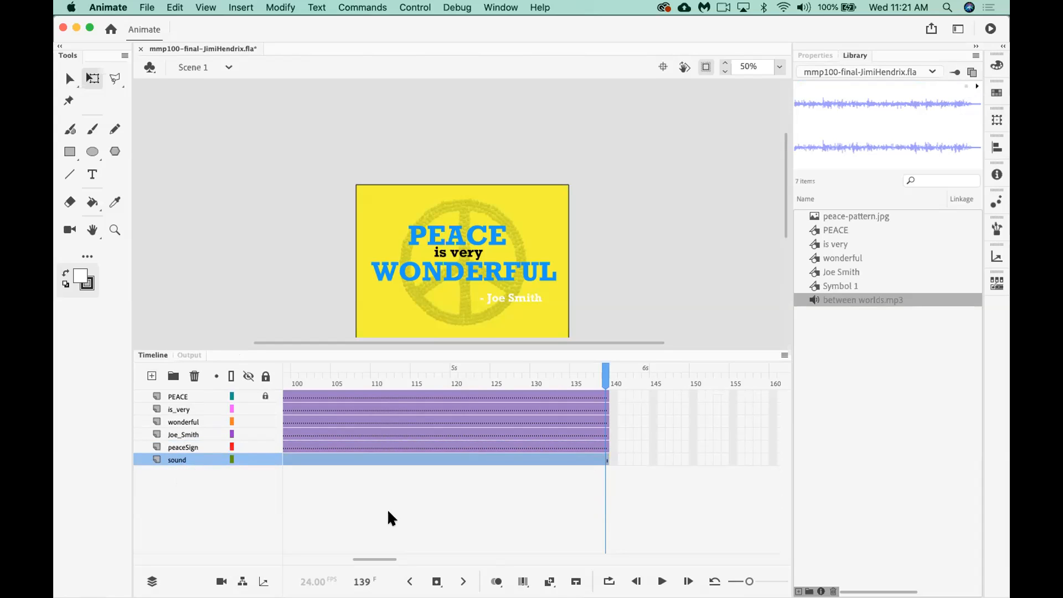
- Try a blank keyframe at frame 32 of the sound layer
scroll(387, 508, left, 10)
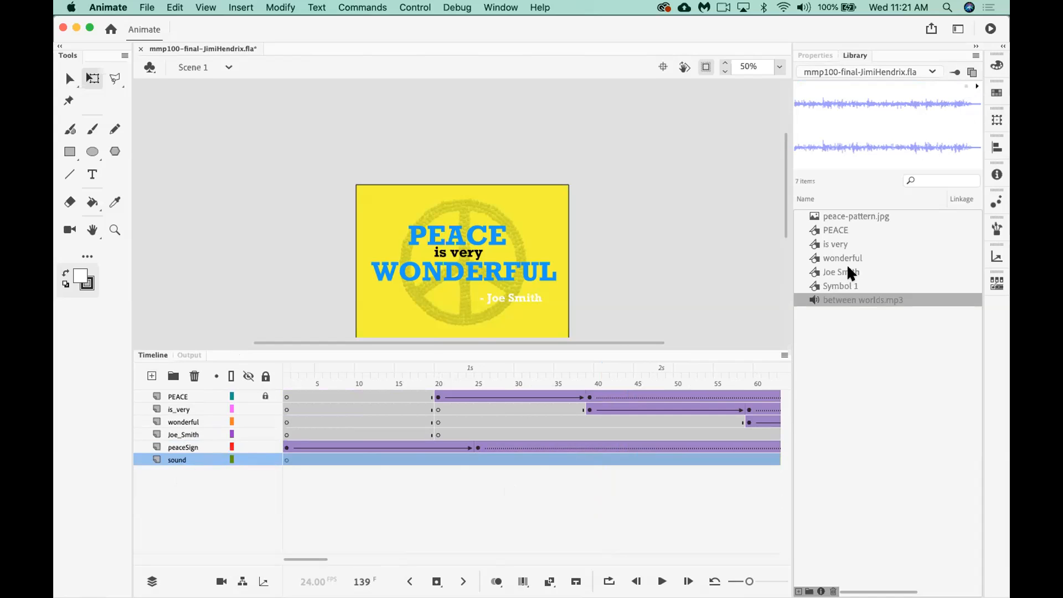
click(304, 479)
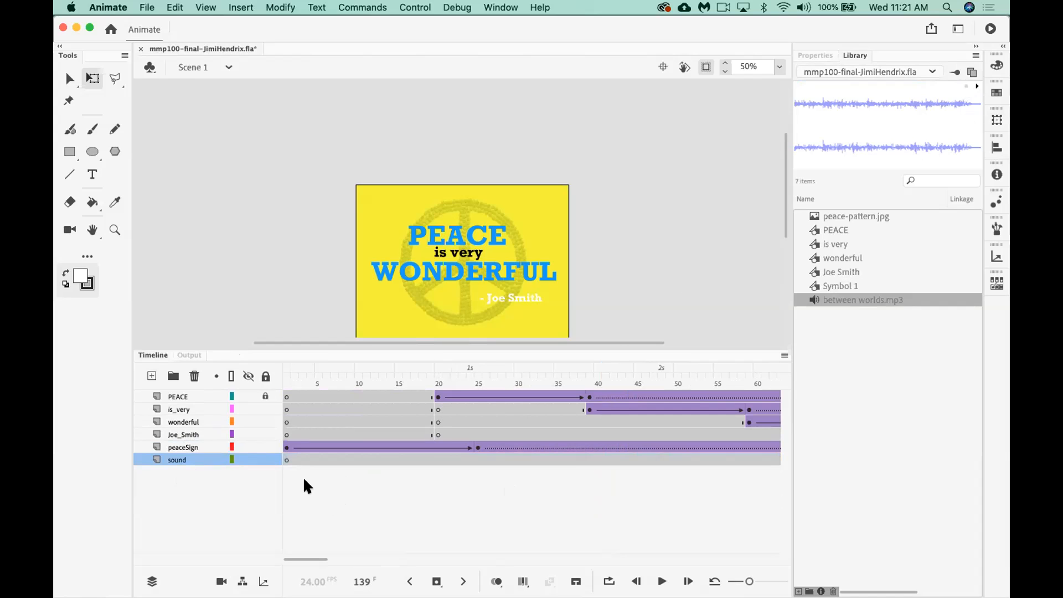
click(283, 460)
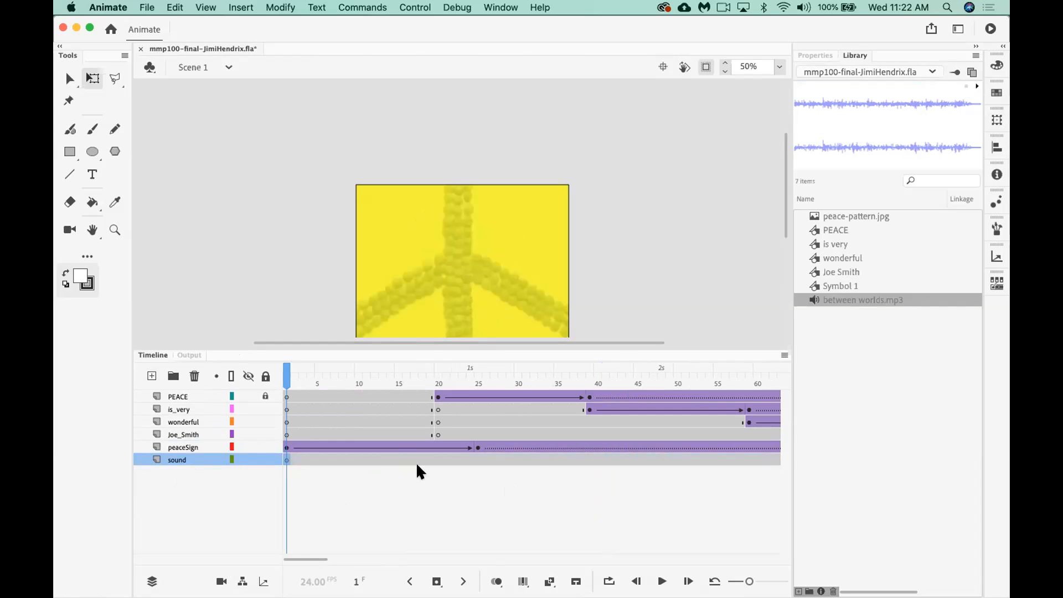
click(530, 459)
right_click(530, 458)
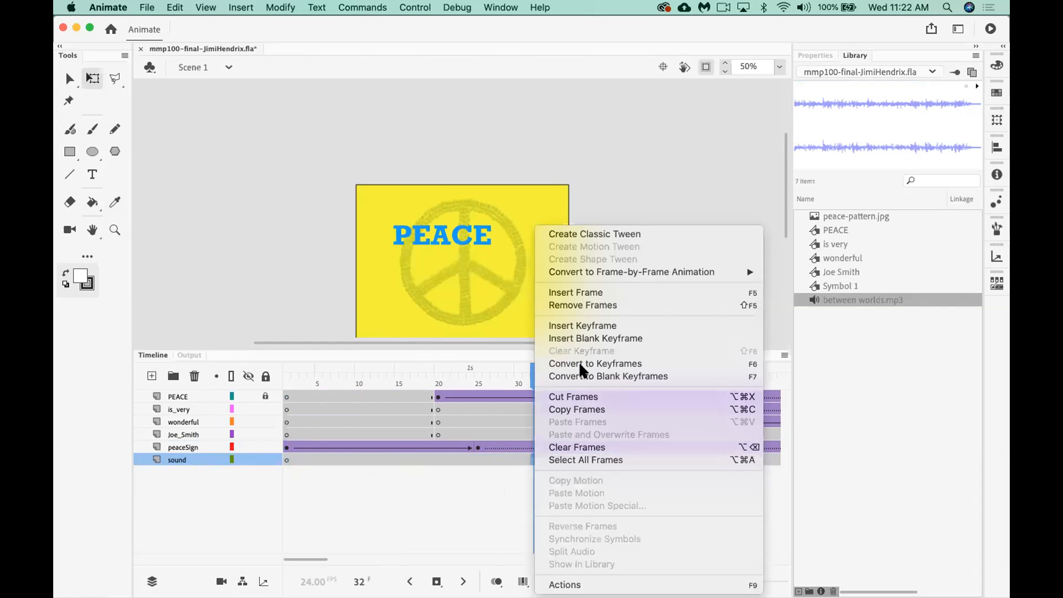
click(589, 338)
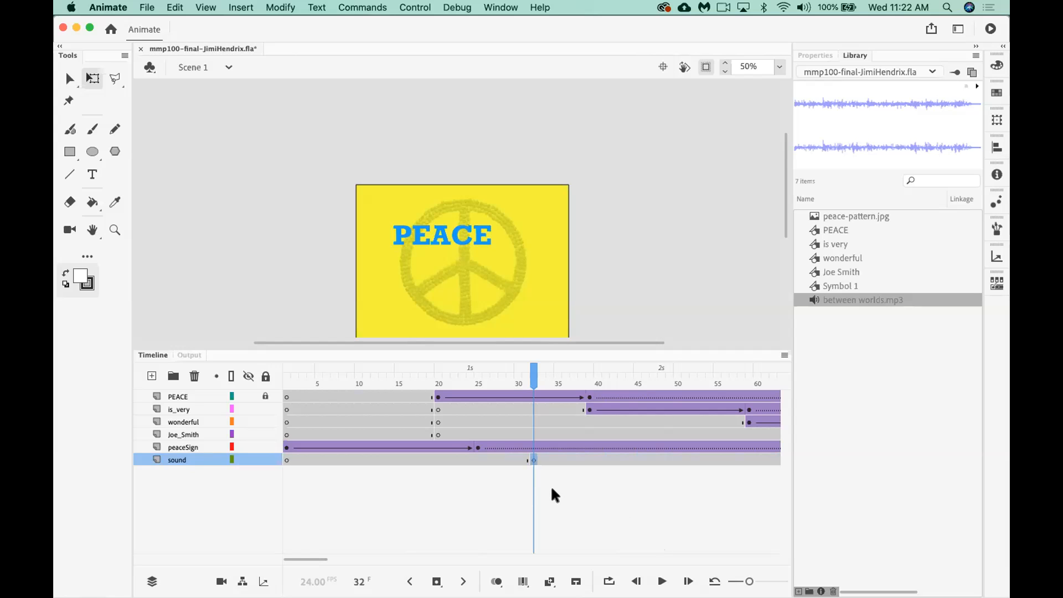
- Place "between worlds.mp3" from the library on the stage at frame 1 of the sound layer
click(284, 460)
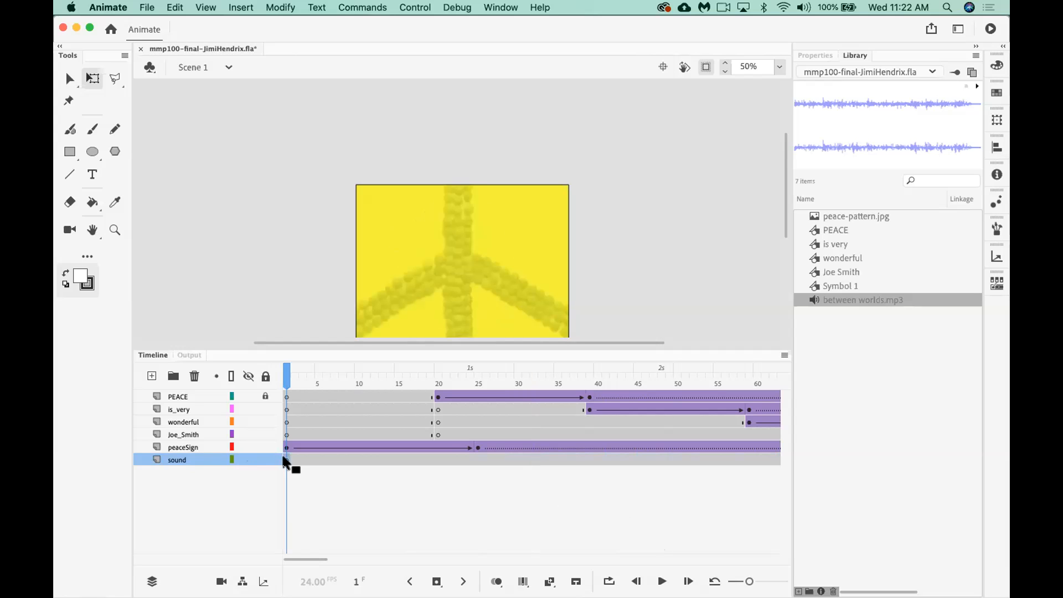
drag(807, 301, 470, 248)
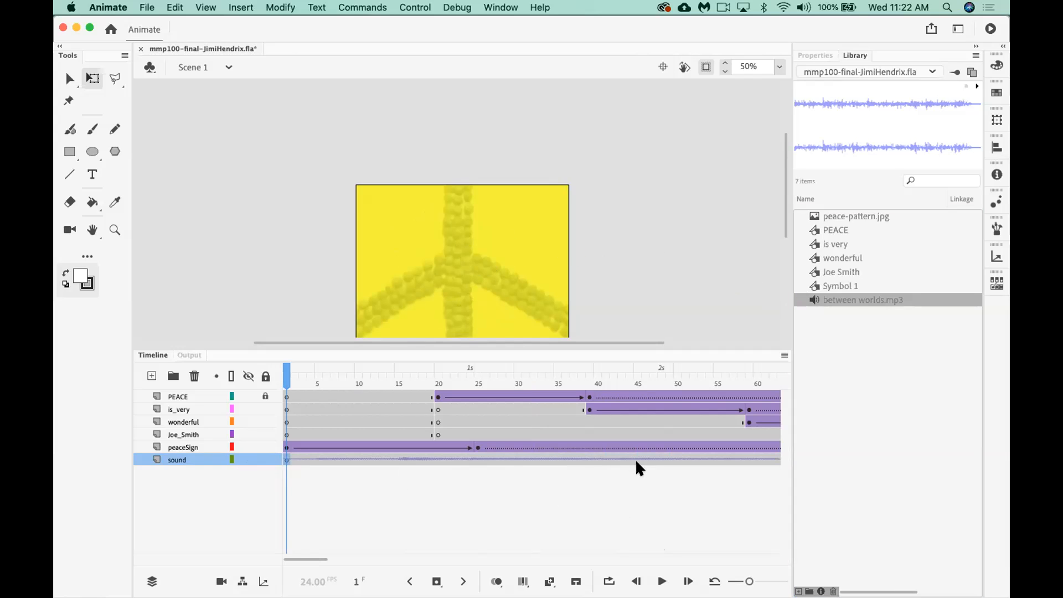
- Play the animation with its soundtrack, rewind it to the beginning and play it again
click(286, 378)
drag(300, 347, 302, 381)
key(Return)
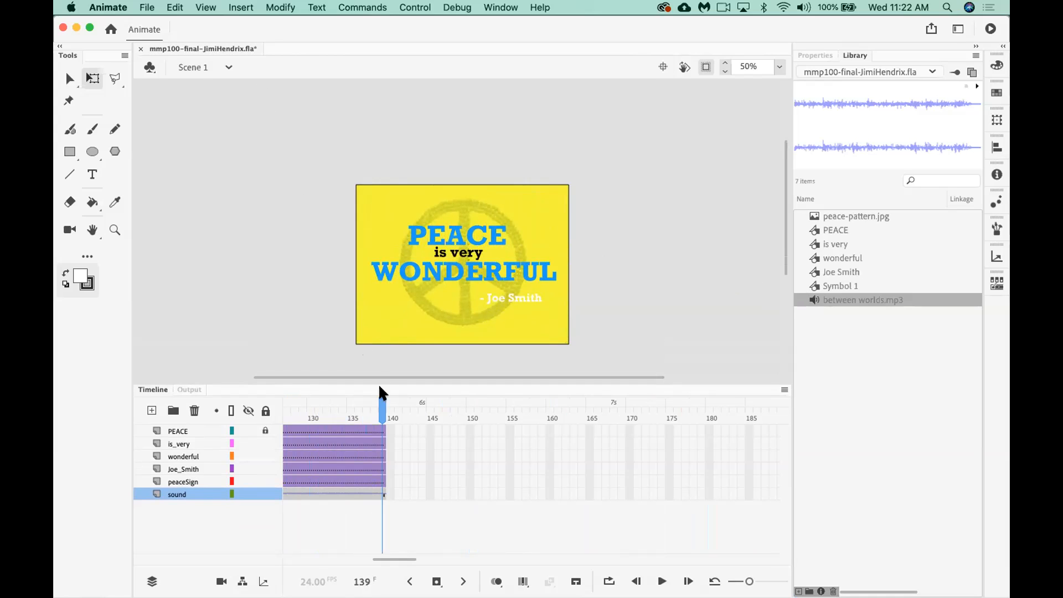
drag(386, 411, 149, 392)
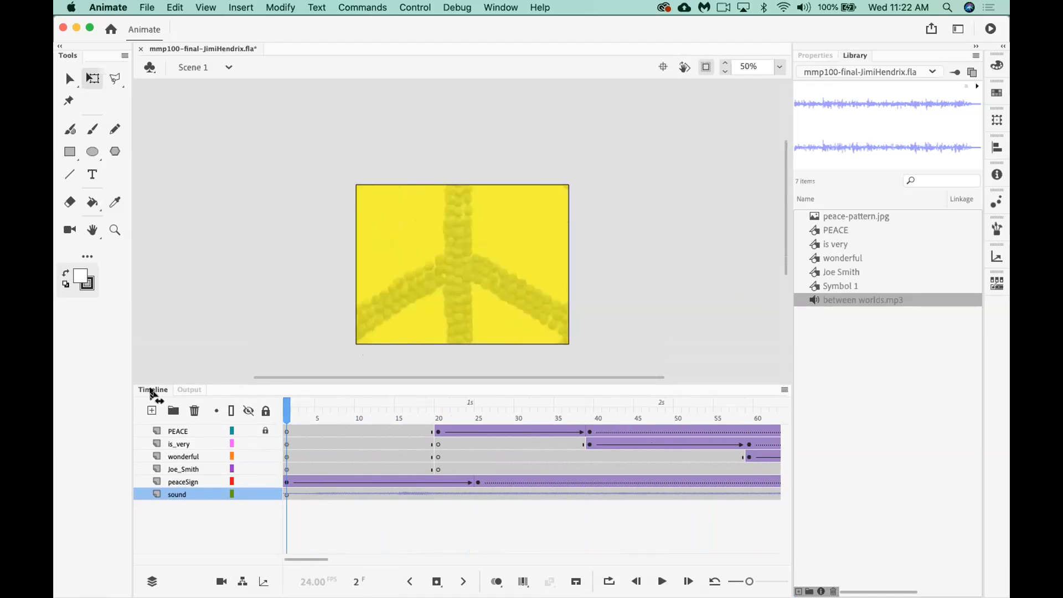
key(Return)
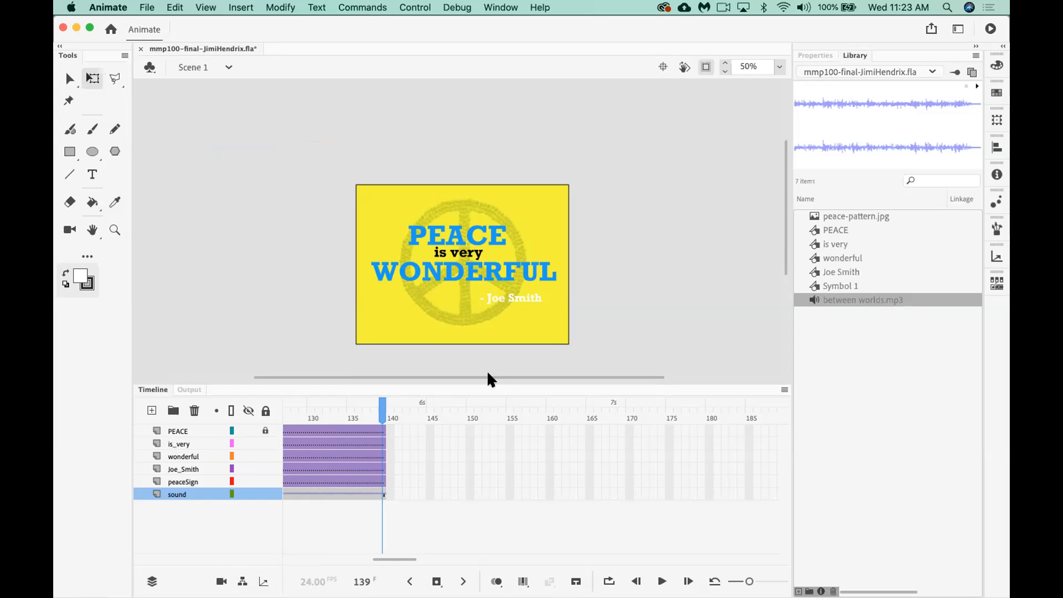
- Examine the sound layer's frame properties for the sound name, effect, sync and sound envelope editing options
scroll(460, 518, left, 10)
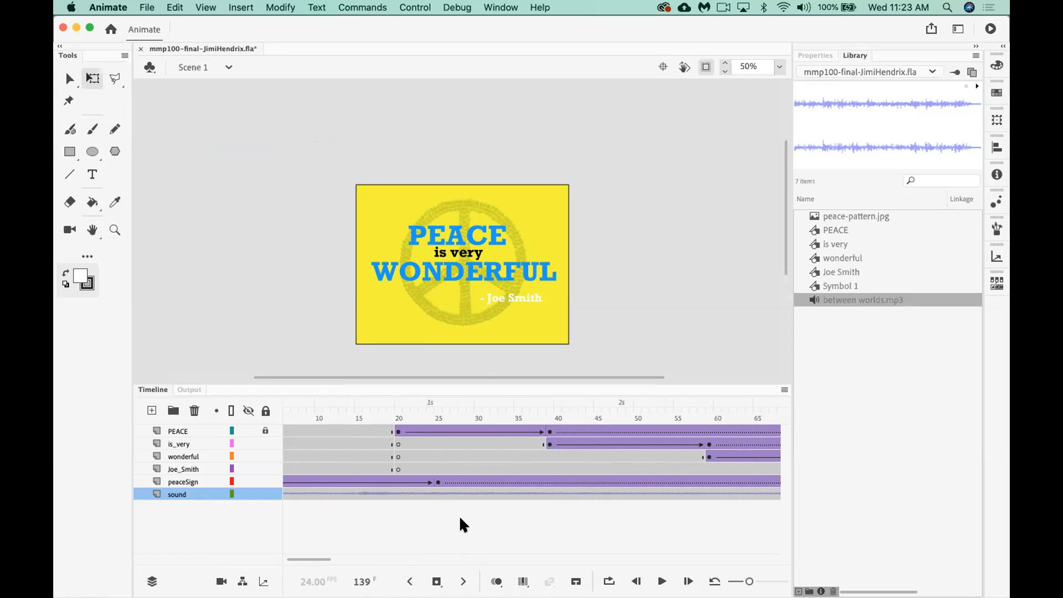
click(429, 494)
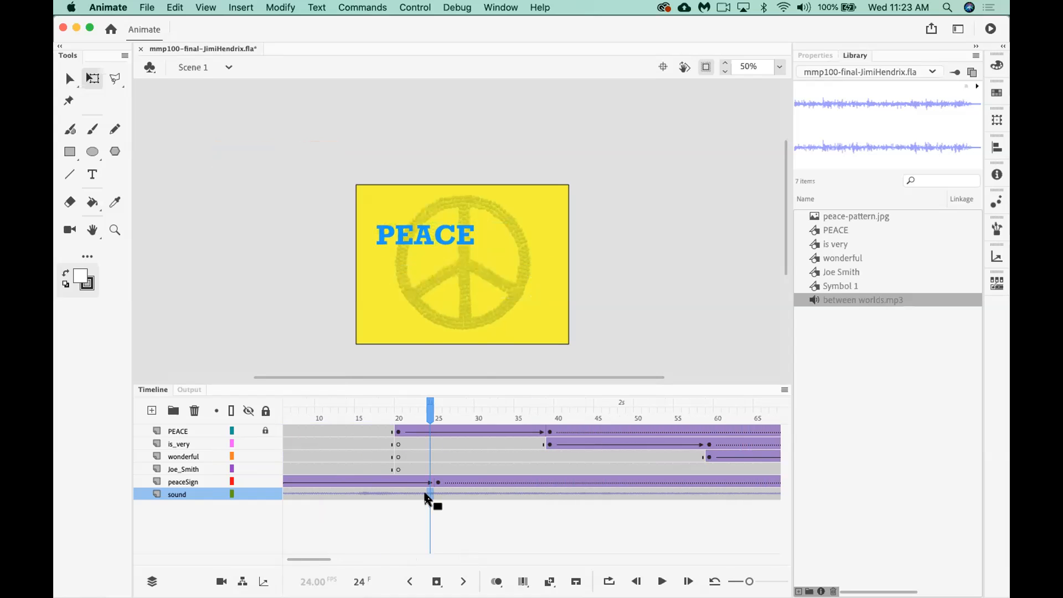
click(812, 55)
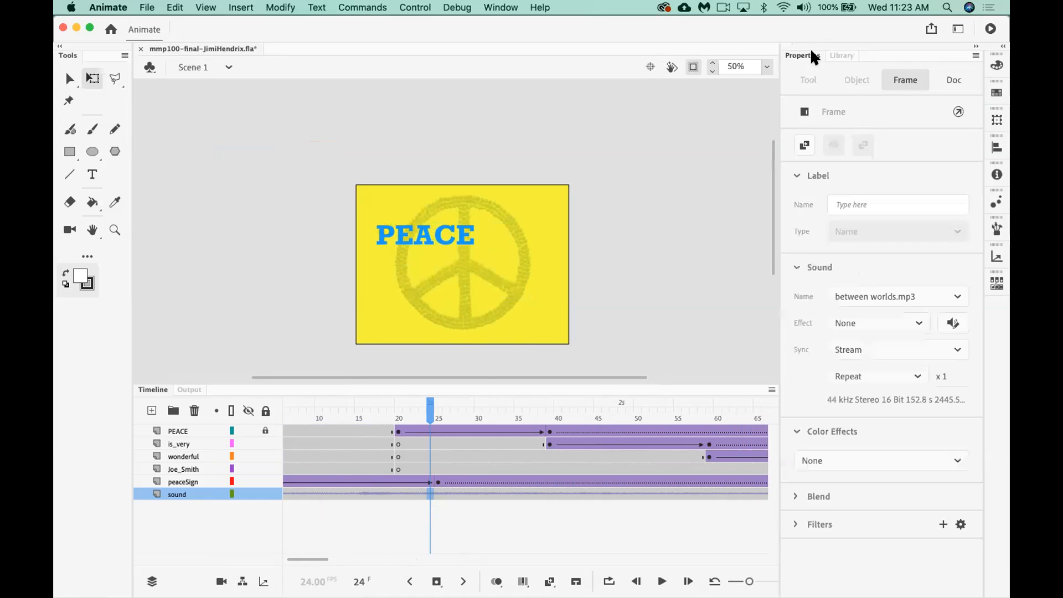
scroll(691, 267, down, 3)
scroll(691, 267, right, 3)
scroll(692, 267, up, 3)
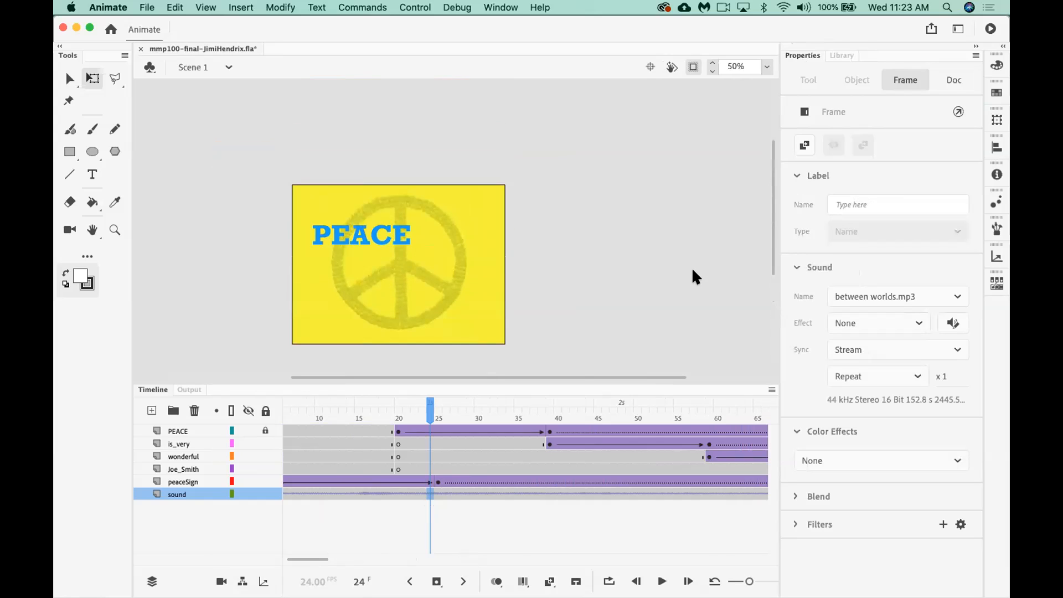
click(540, 532)
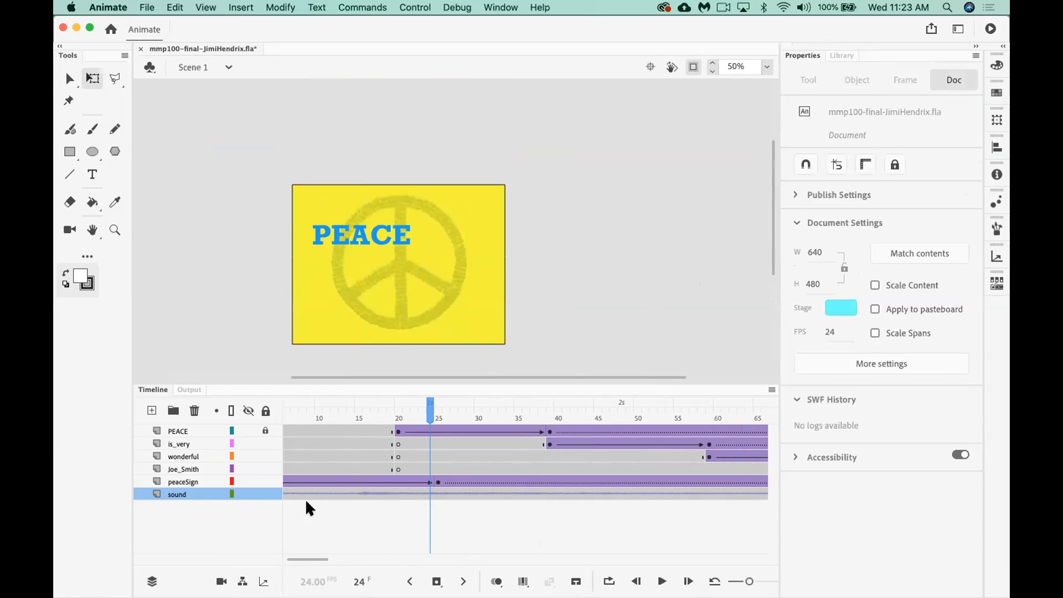
click(375, 491)
click(421, 488)
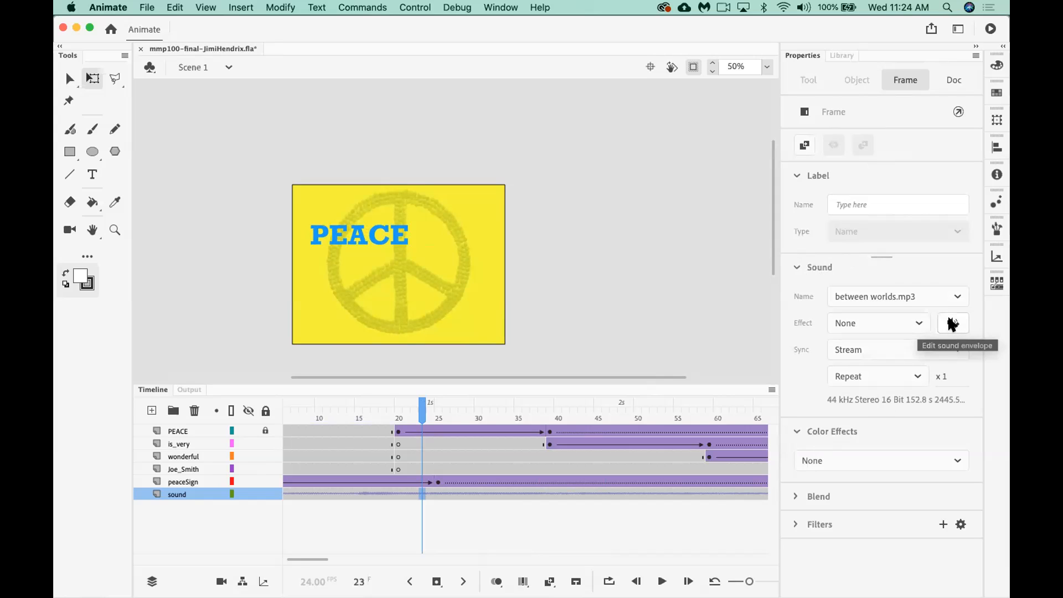
click(559, 360)
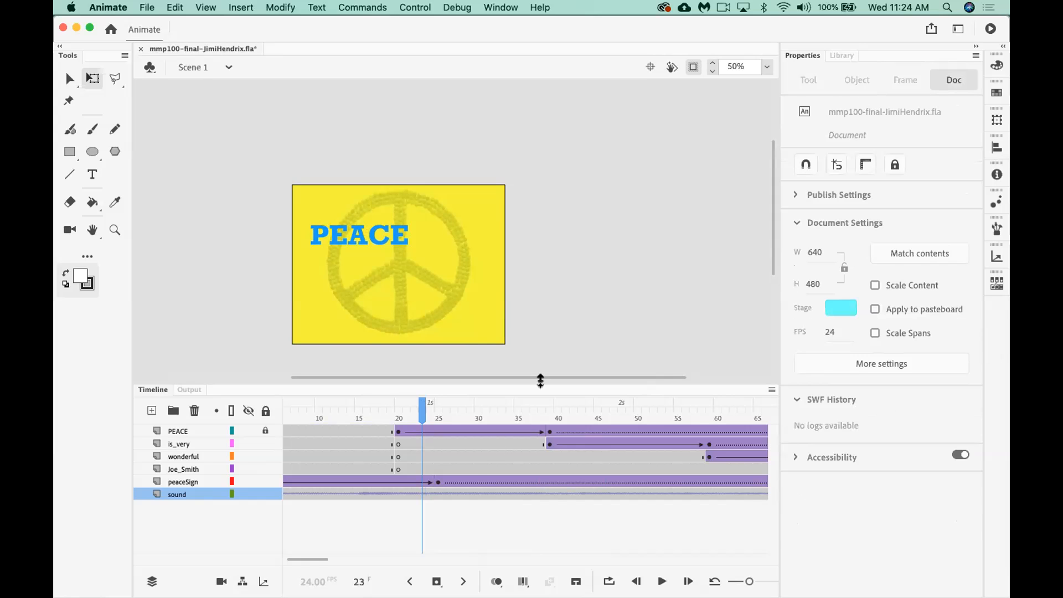
- Examine the full waveform of the sound layer's soundtrack in the sound envelope, in overview and in detail
click(466, 494)
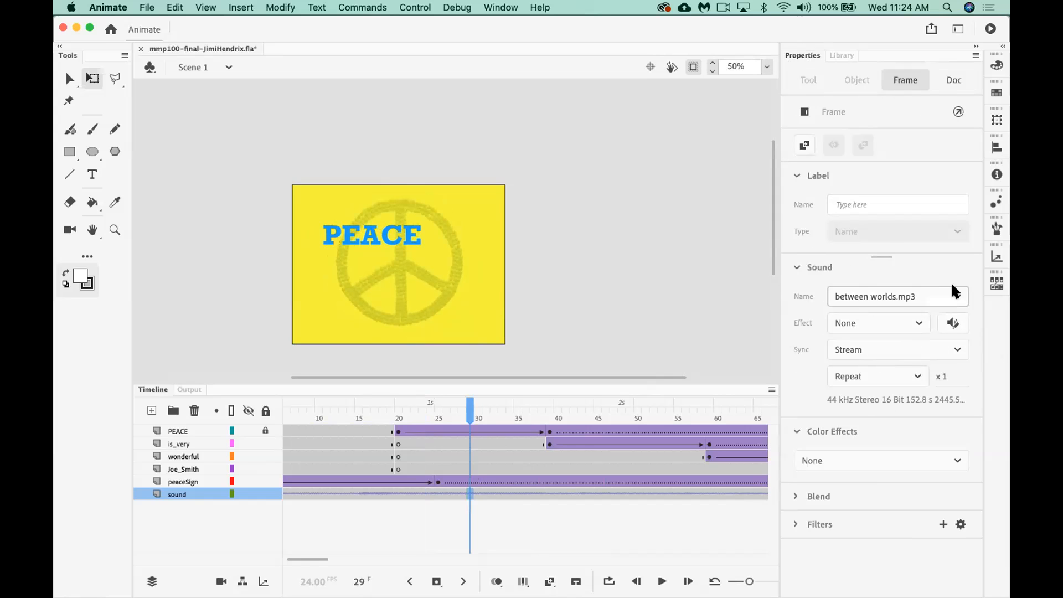
click(952, 323)
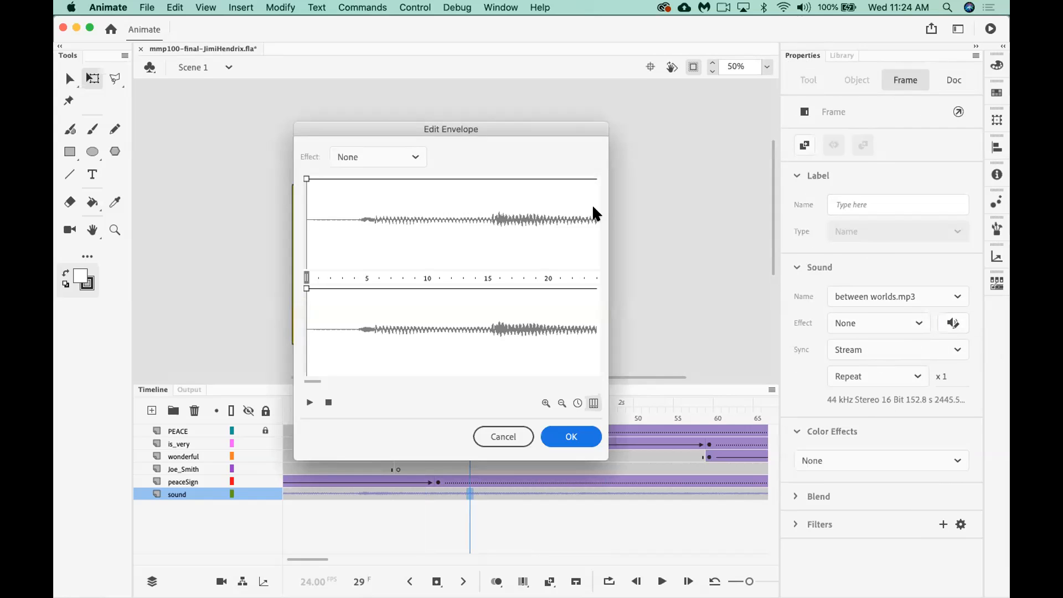
click(561, 403)
click(561, 403)
click(562, 403)
click(561, 403)
click(561, 403)
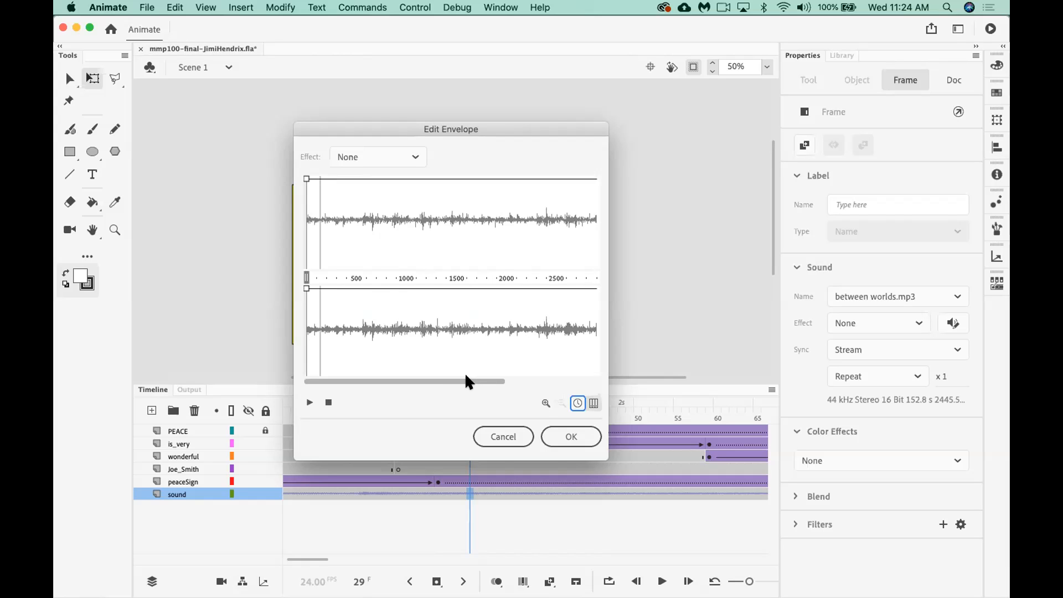
drag(460, 381, 410, 381)
click(541, 400)
click(541, 400)
click(541, 400)
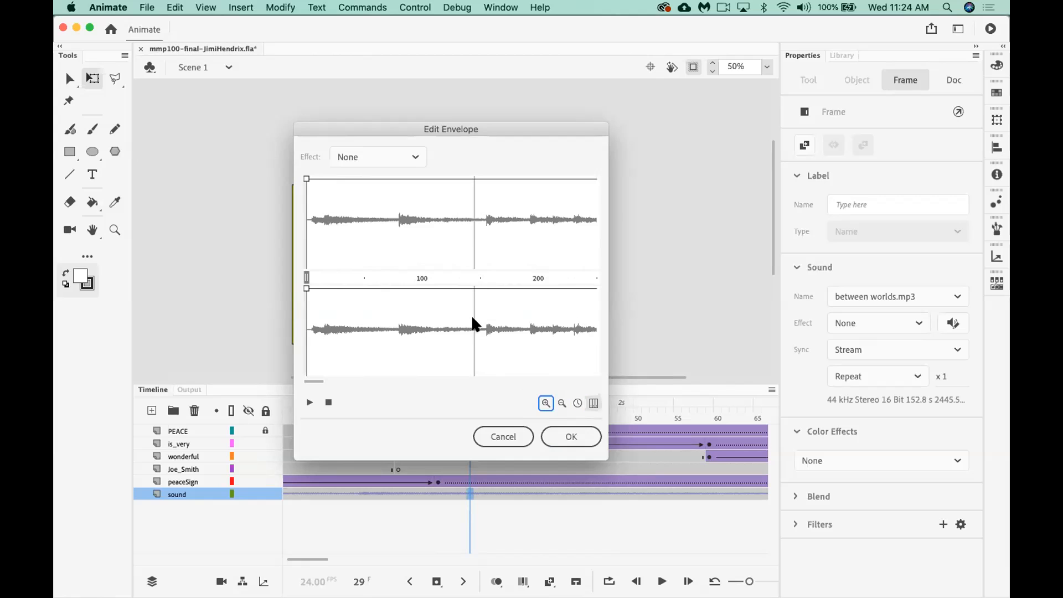
click(560, 399)
click(560, 399)
click(560, 400)
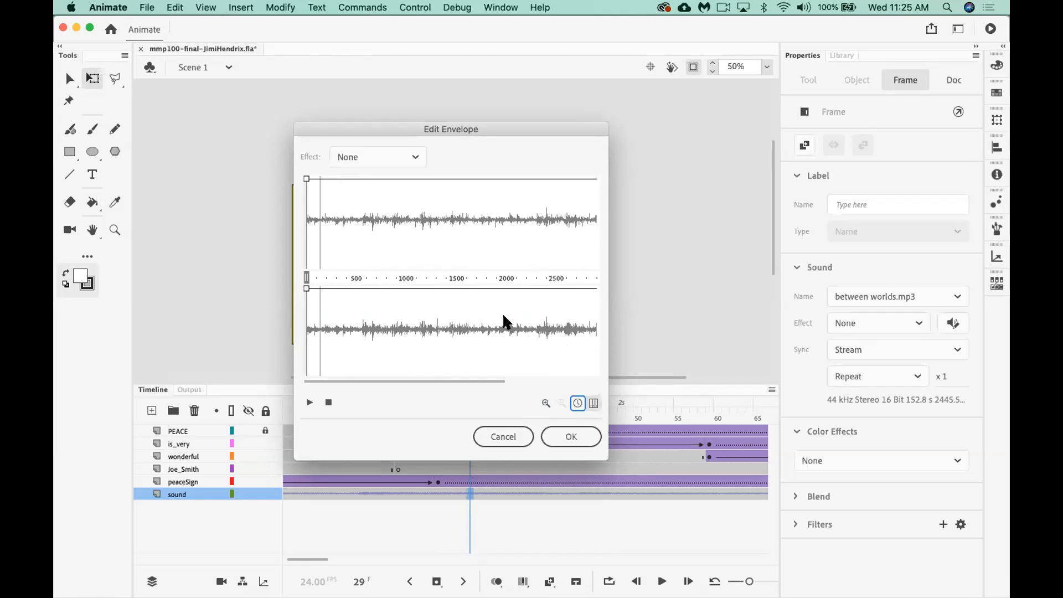
- Try trimming the end of the soundtrack to about frame 110 in the sound envelope
drag(490, 375, 570, 371)
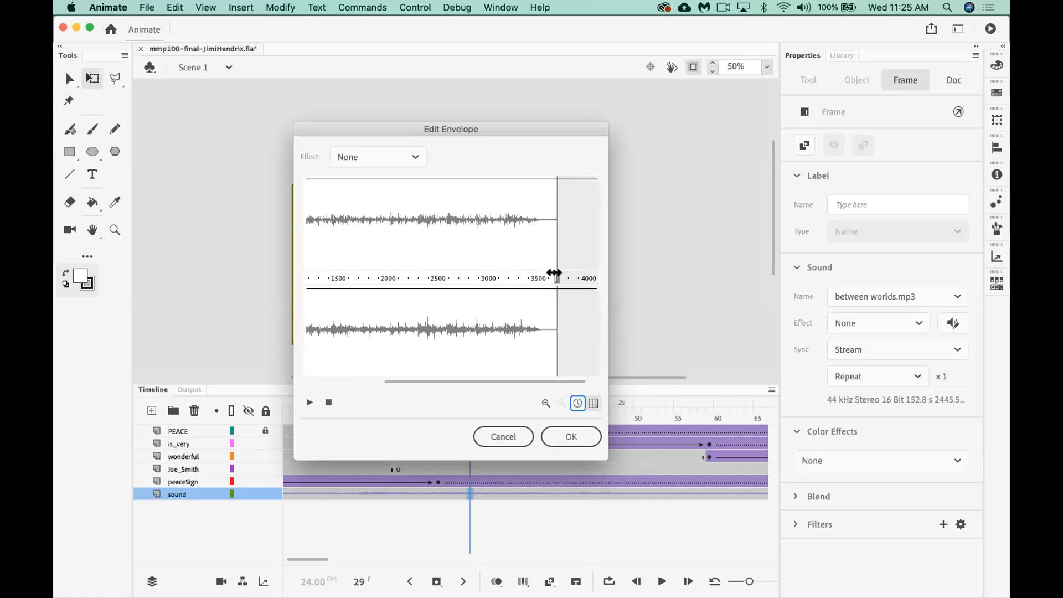
drag(554, 273, 356, 281)
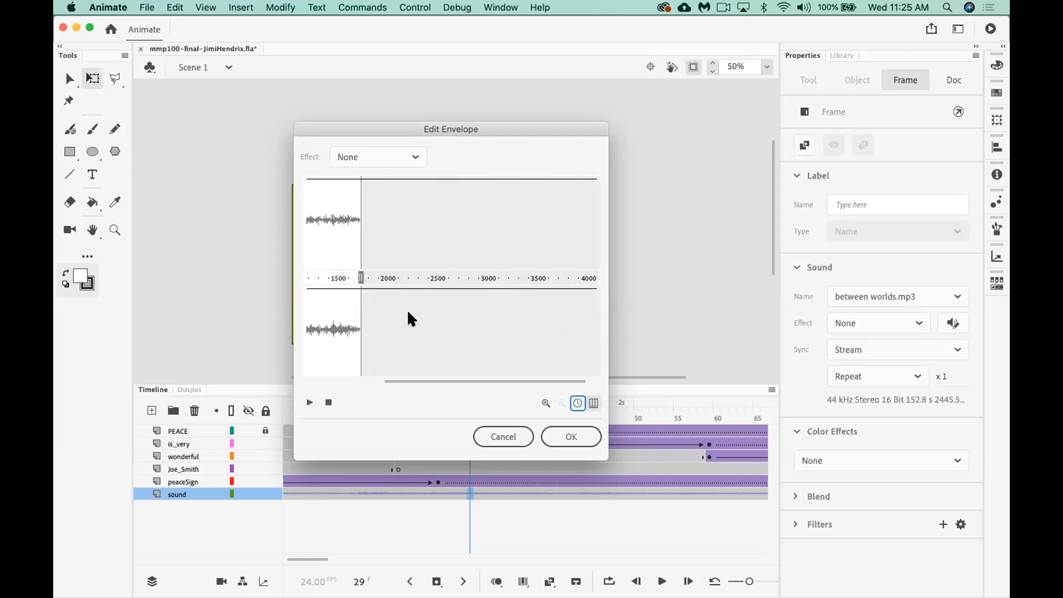
scroll(407, 310, left, 2)
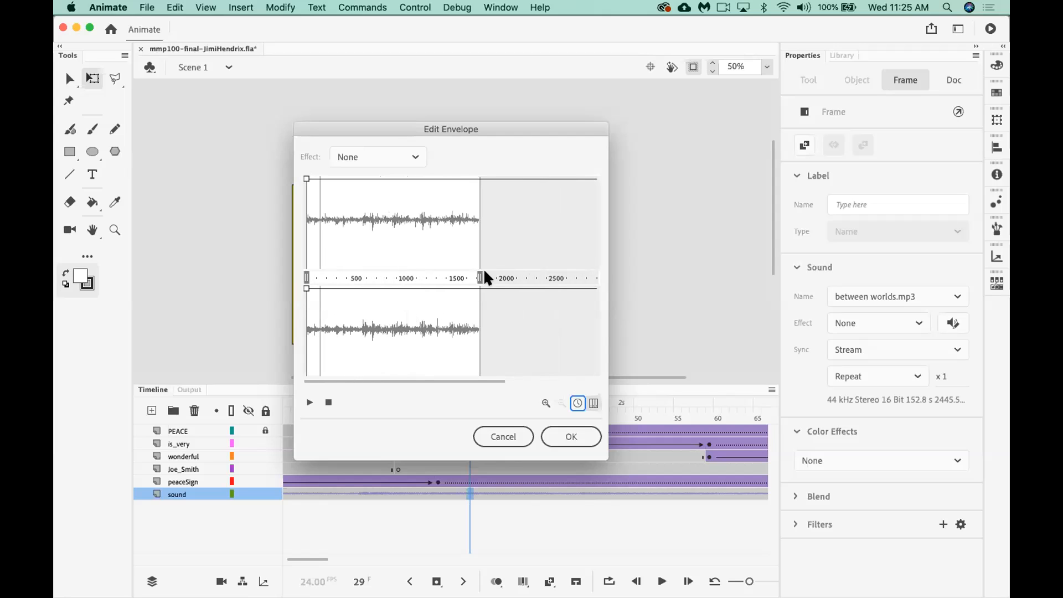
drag(477, 274, 320, 278)
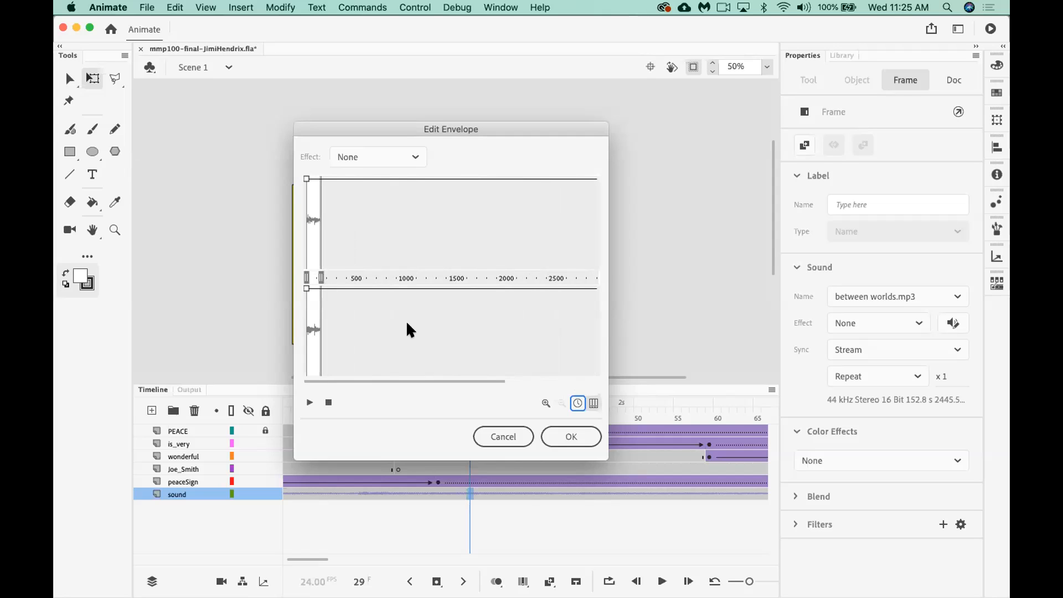
drag(320, 274, 316, 274)
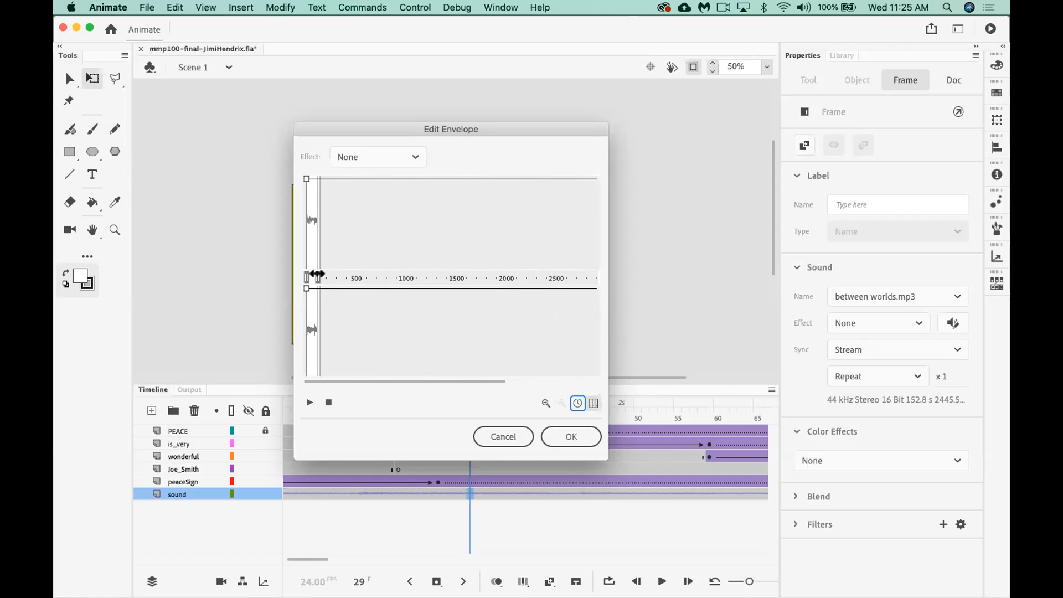
click(545, 403)
click(545, 403)
click(546, 402)
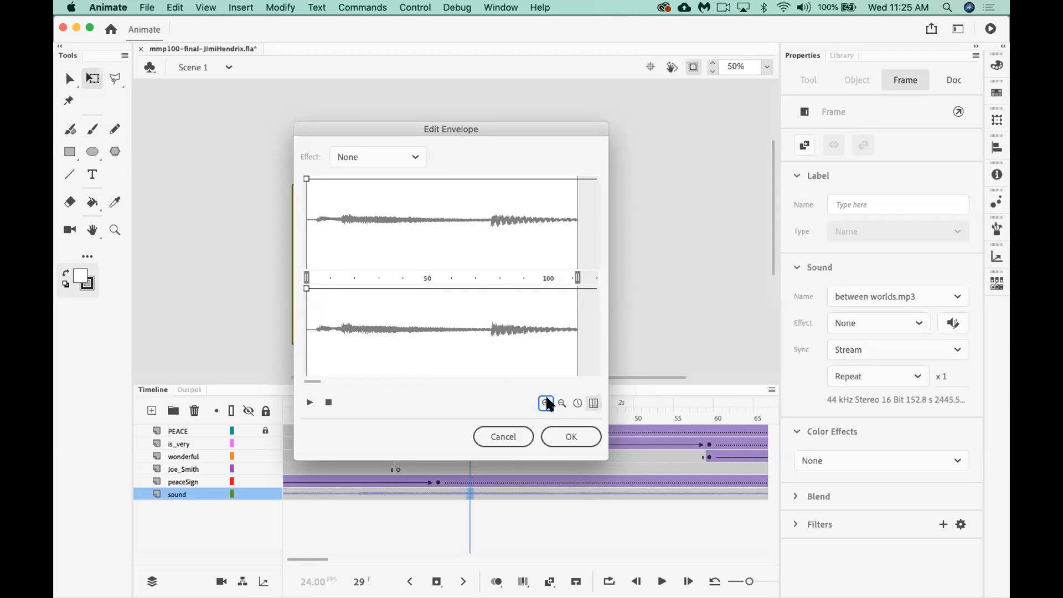
drag(577, 274, 571, 275)
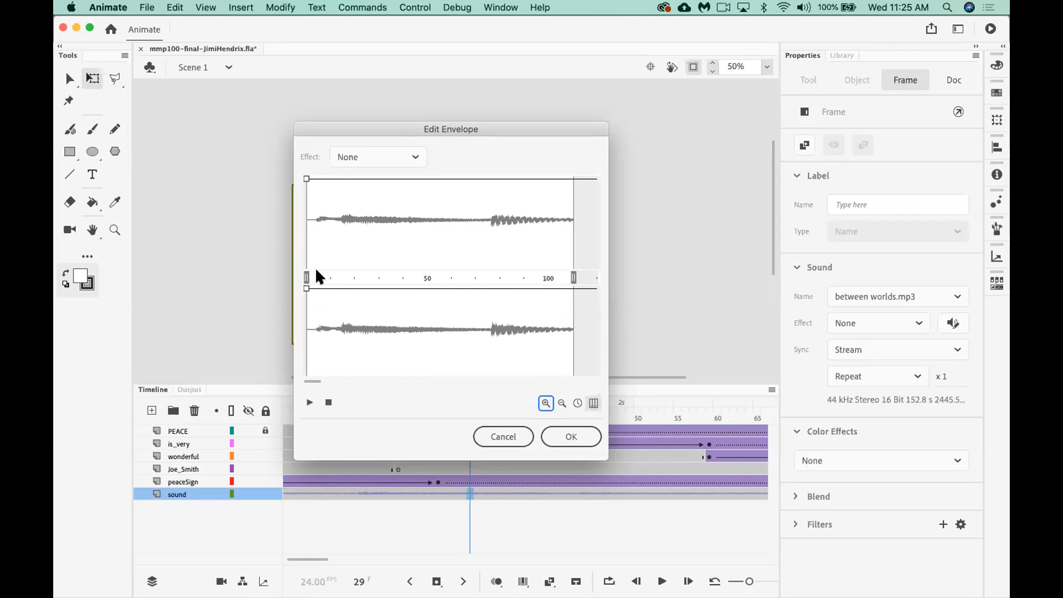
- Try a custom fade-out on both channels from about frame 90 to the trimmed end, and discard the envelope edits
click(566, 176)
click(523, 178)
drag(566, 178, 569, 372)
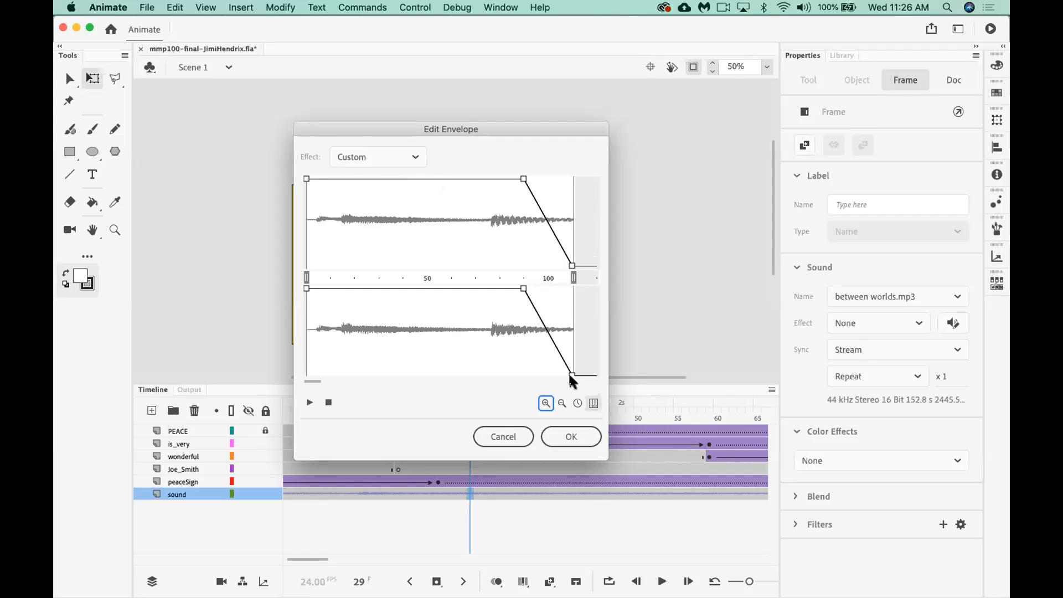
click(515, 437)
click(601, 328)
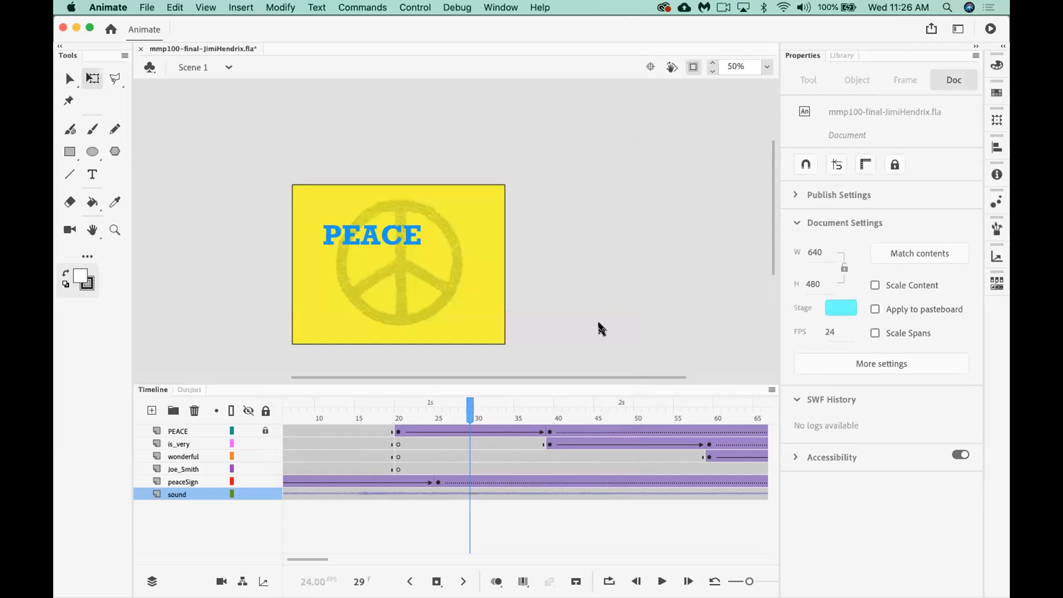
- Trim the end of the sound layer's soundtrack to about frame 145 in the sound envelope
click(510, 493)
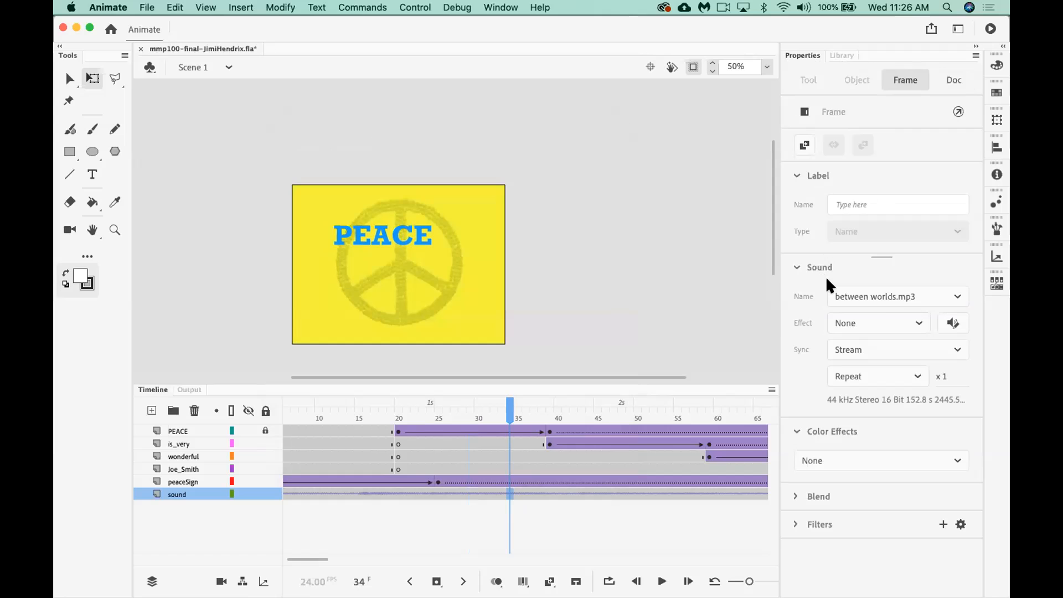
click(952, 323)
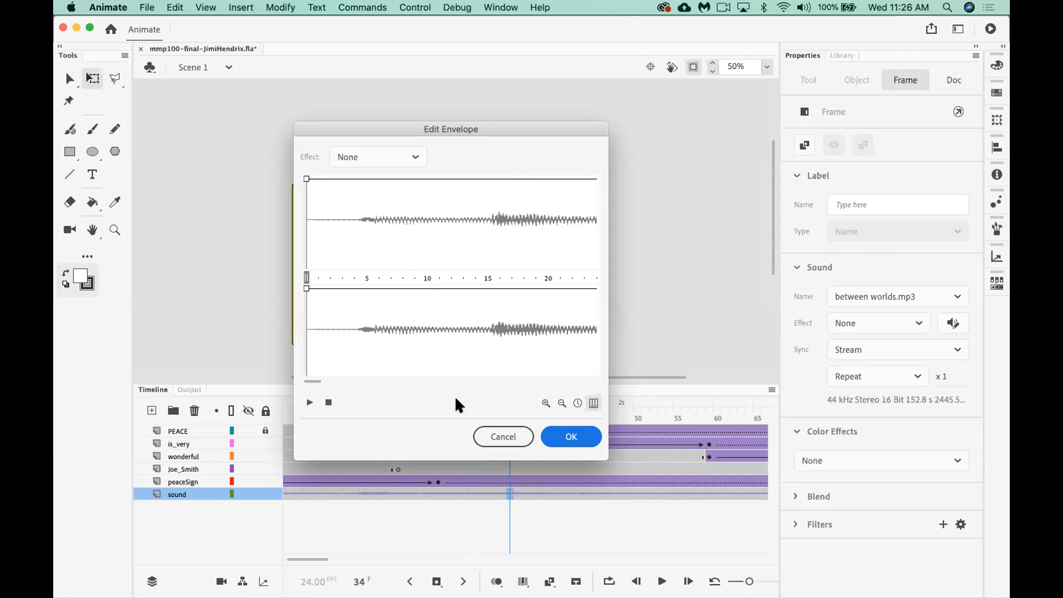
click(559, 402)
click(559, 402)
click(560, 402)
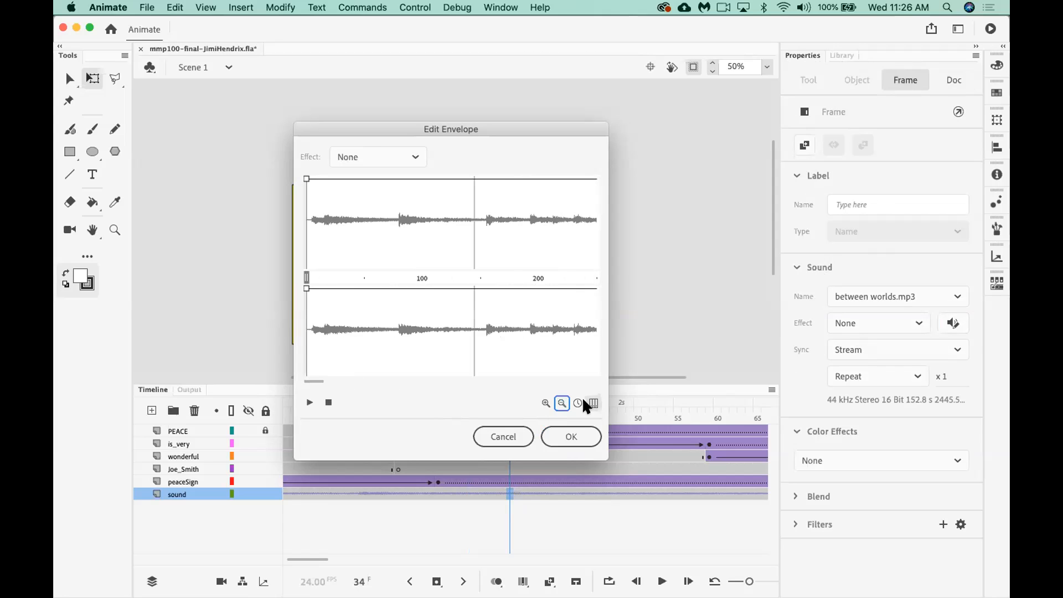
click(559, 402)
click(559, 402)
click(559, 402)
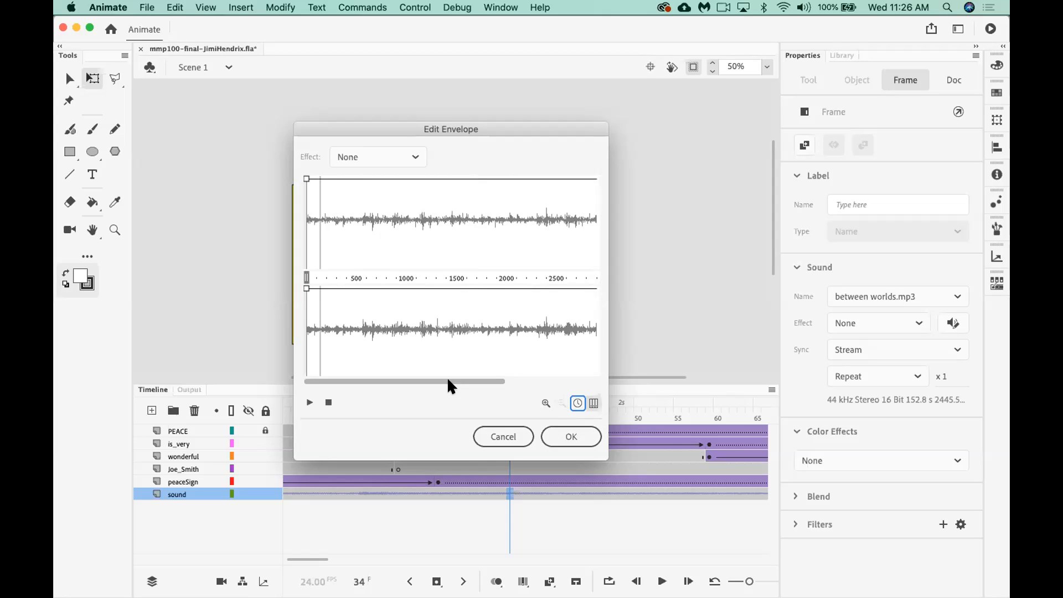
drag(453, 378, 532, 378)
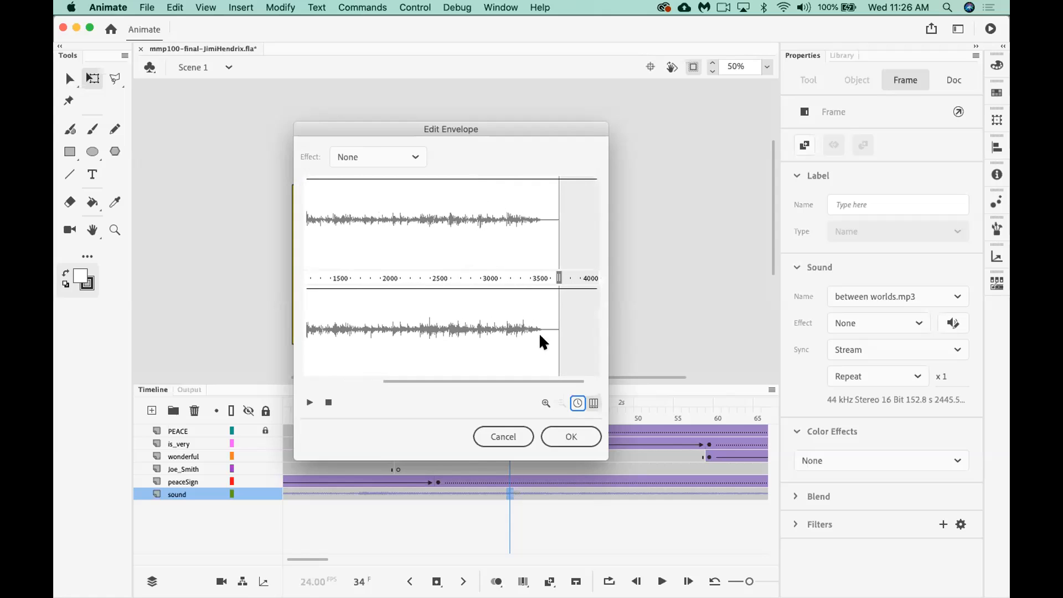
drag(557, 273, 302, 266)
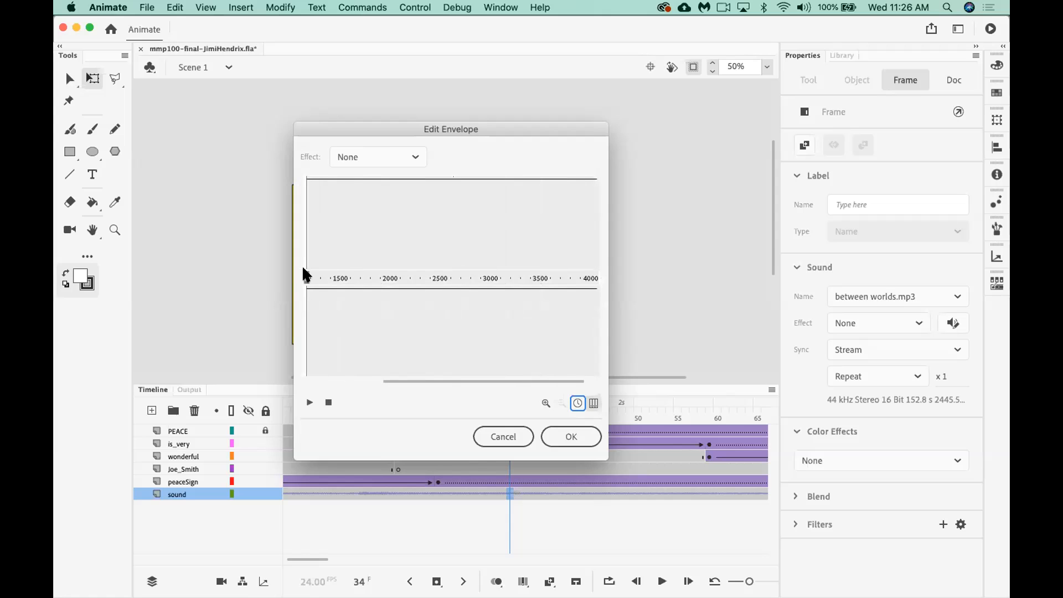
drag(444, 379, 321, 345)
drag(420, 277, 316, 274)
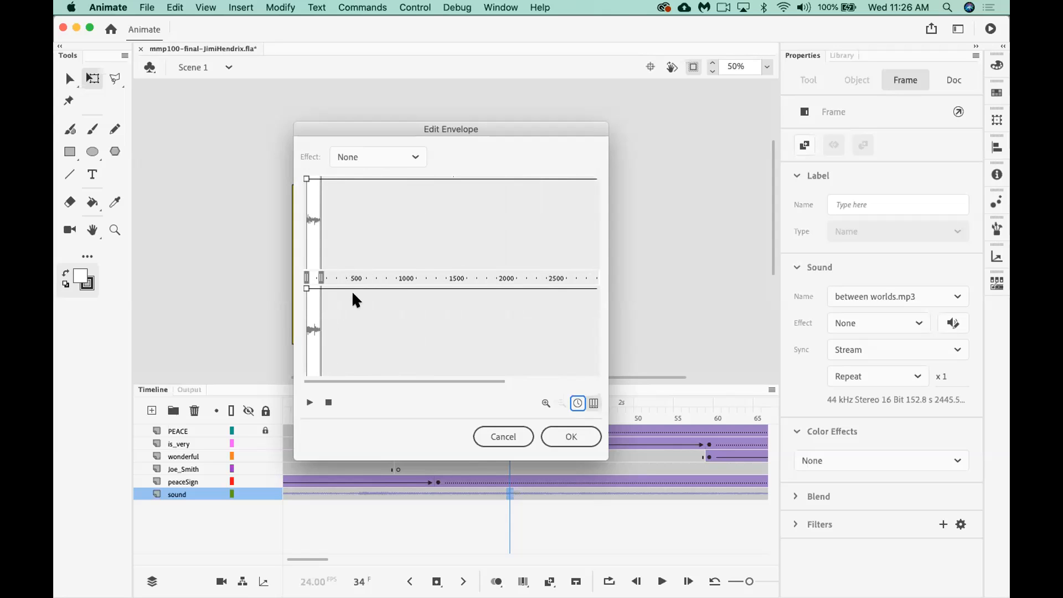
- Shorten the soundtrack to about frame 139 and fade both channels out to silence starting at about frame 119
click(546, 401)
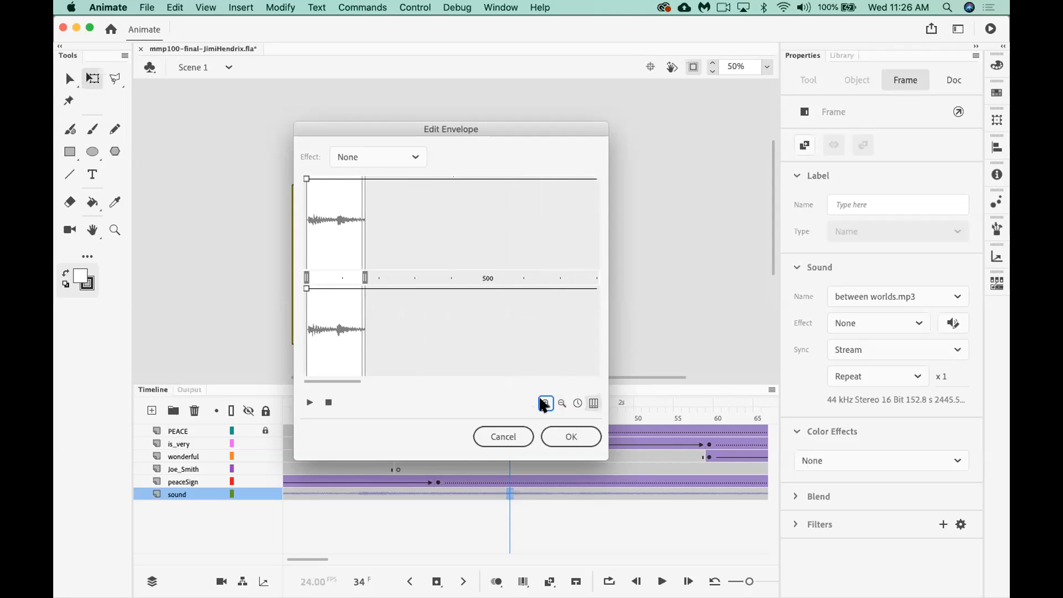
drag(314, 378, 318, 377)
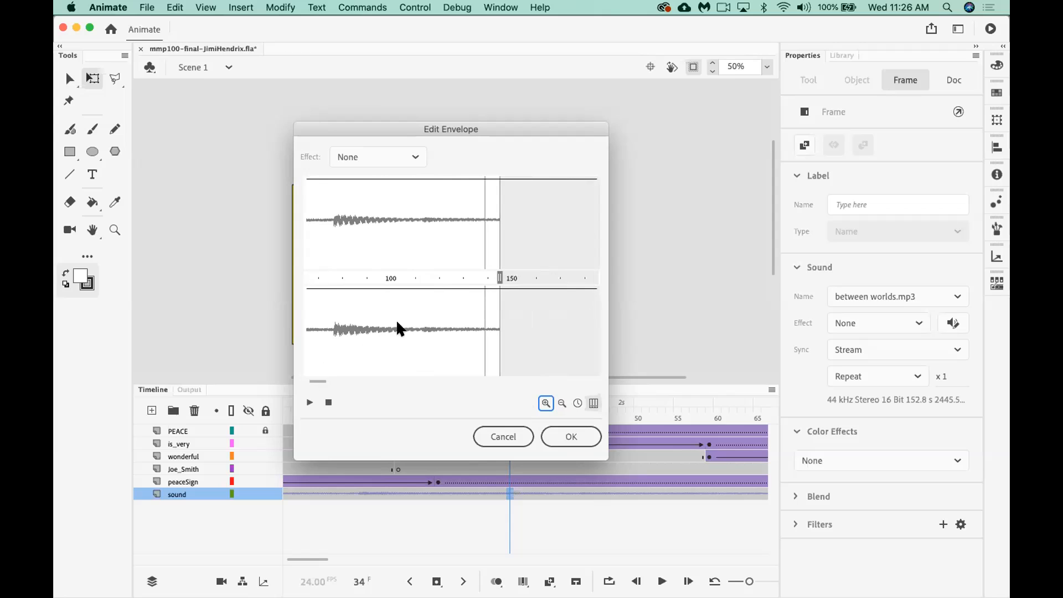
click(495, 178)
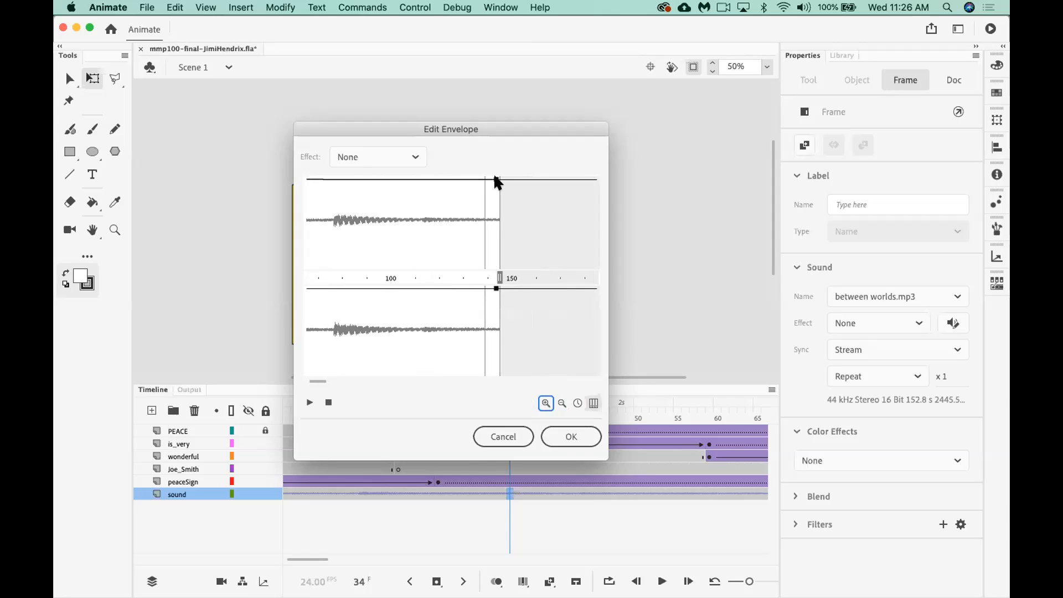
click(461, 177)
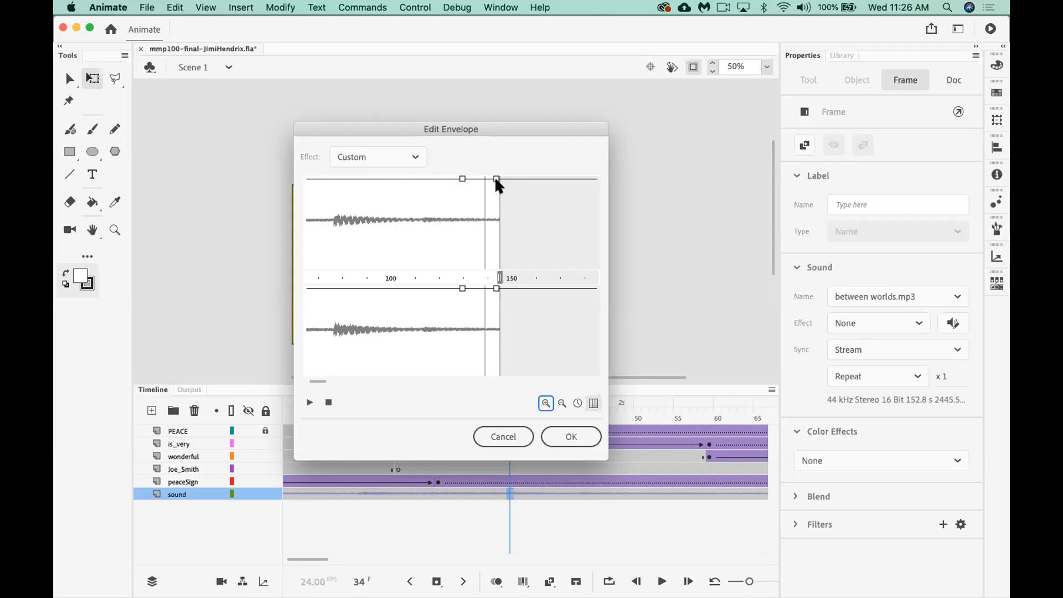
mouse_move(494, 176)
mouse_down()
mouse_move(501, 265)
mouse_move(485, 267)
mouse_move(499, 277)
mouse_move(485, 276)
mouse_up()
drag(459, 177, 437, 178)
drag(481, 287, 481, 375)
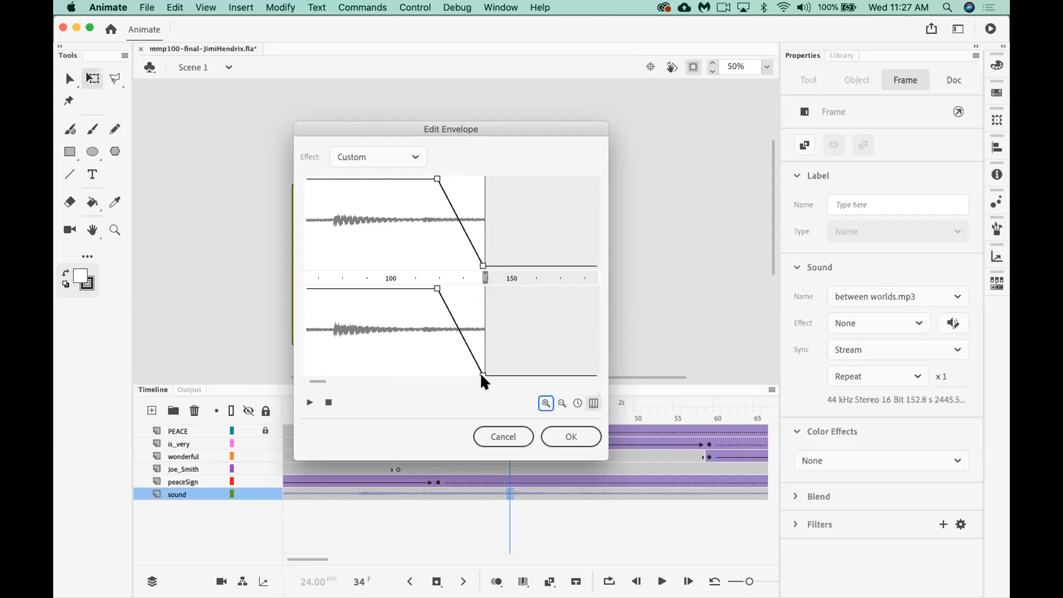
click(571, 436)
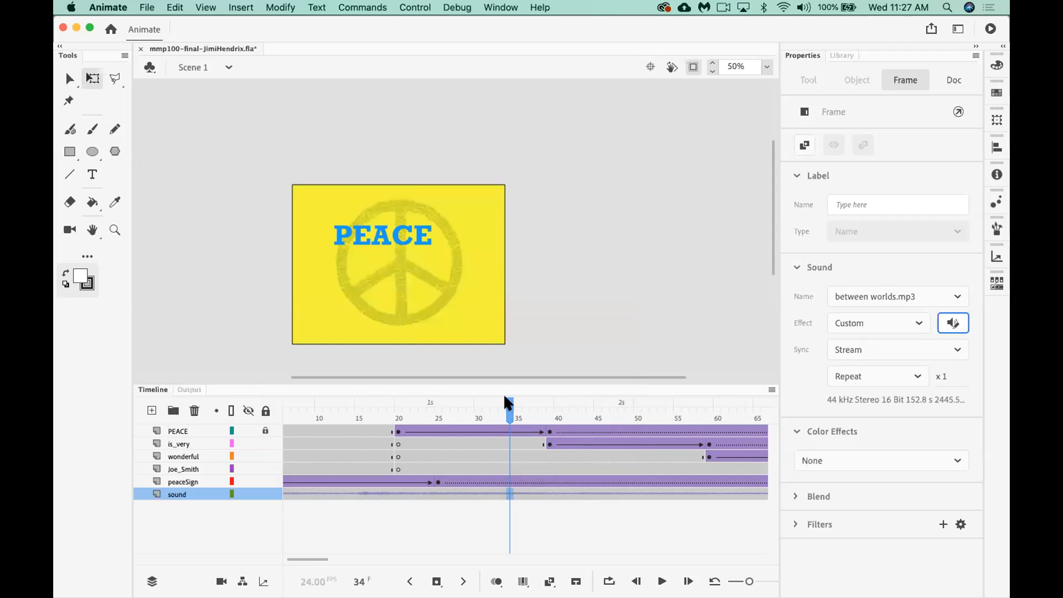
- Play the animation from the beginning and reshape the soundtrack's fade-out so it runs from about frame 82 to about frame 130
drag(506, 404, 190, 406)
key(Return)
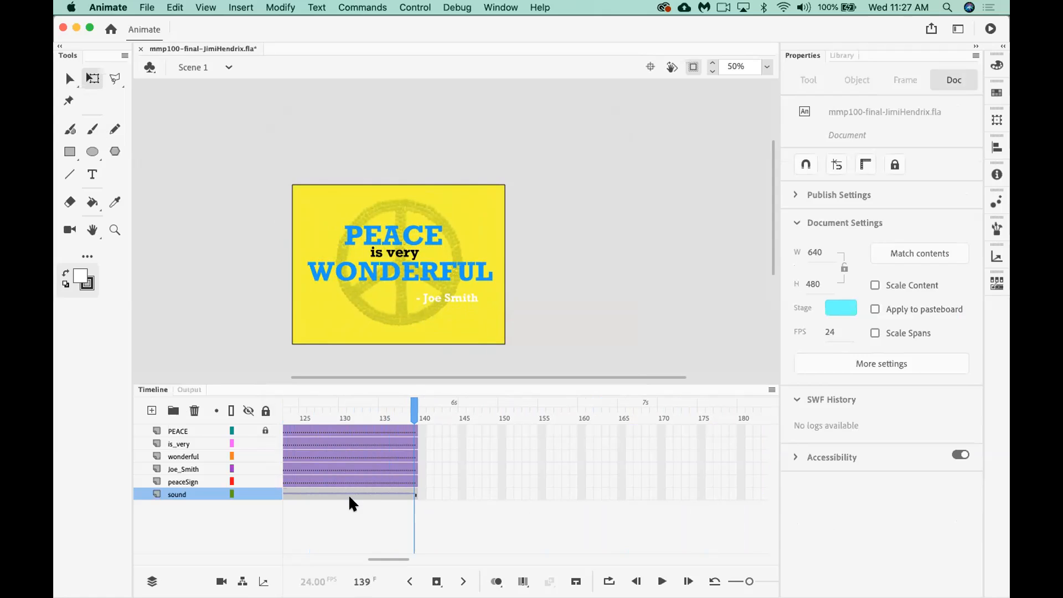
click(382, 494)
click(953, 323)
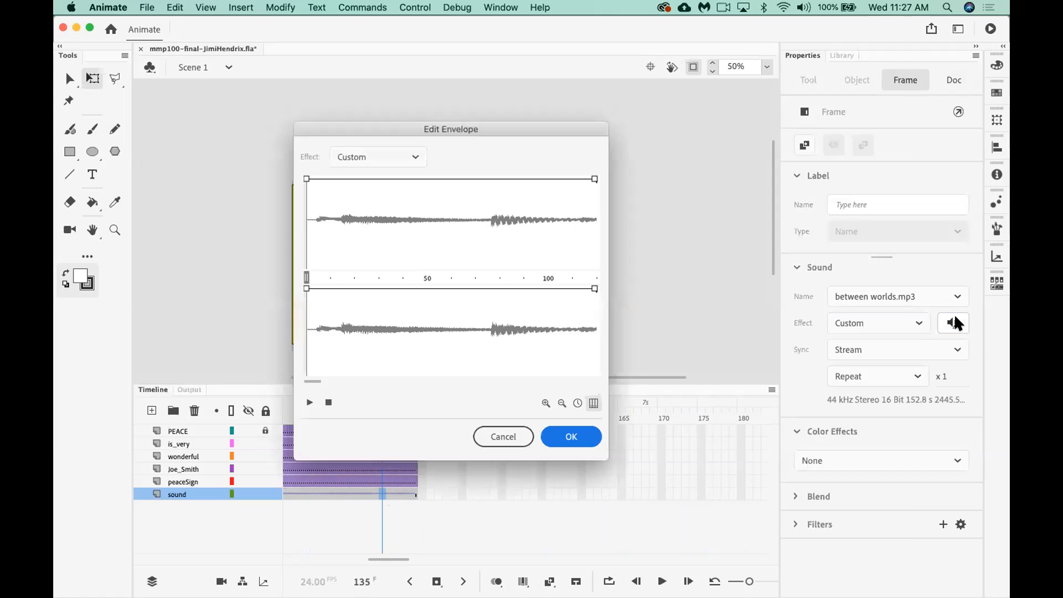
scroll(513, 314, right, 5)
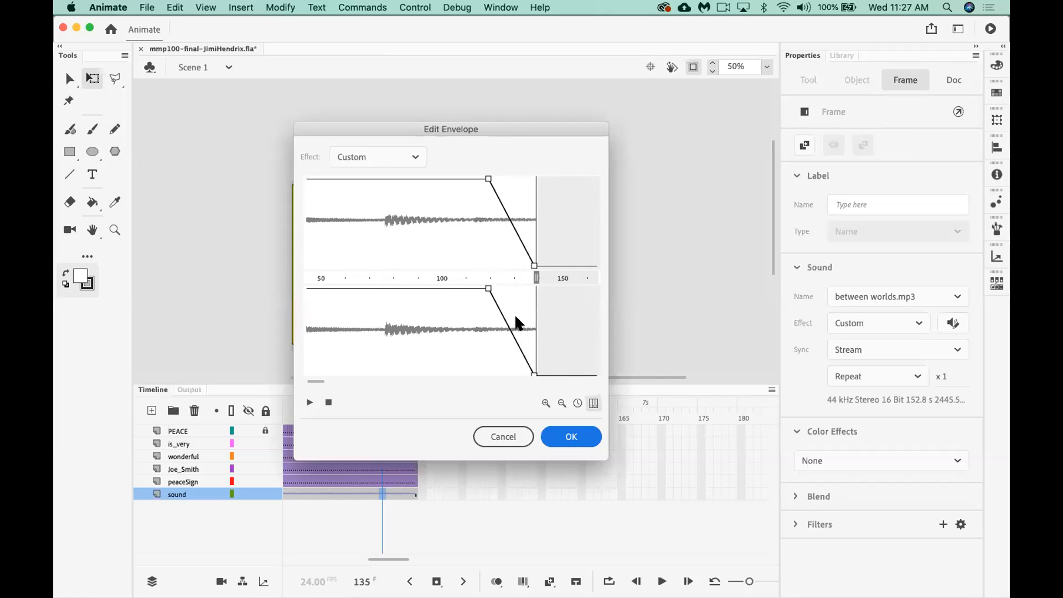
drag(529, 368, 513, 374)
drag(484, 285, 397, 281)
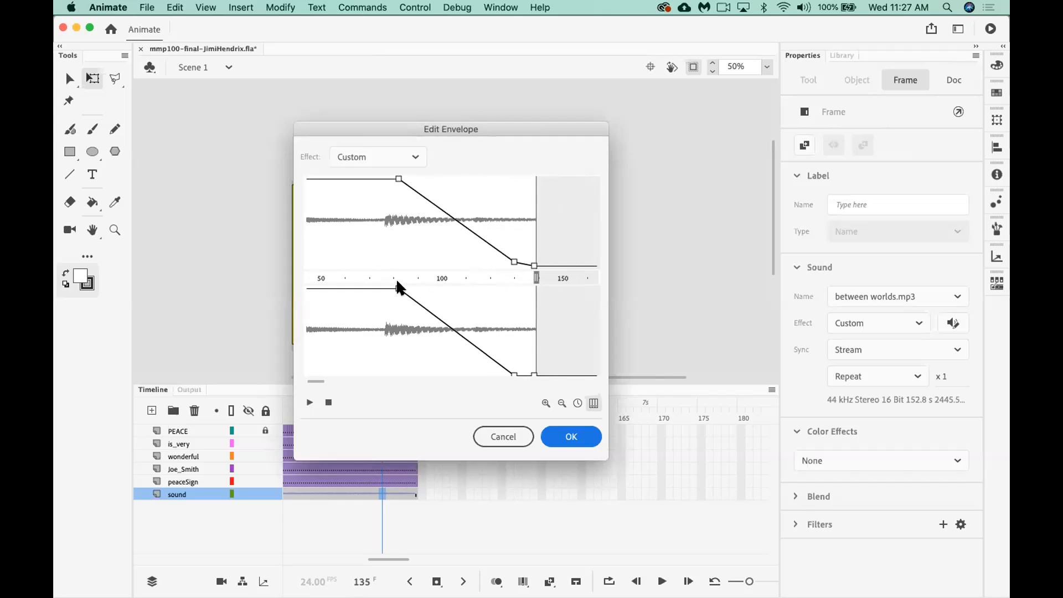
click(588, 440)
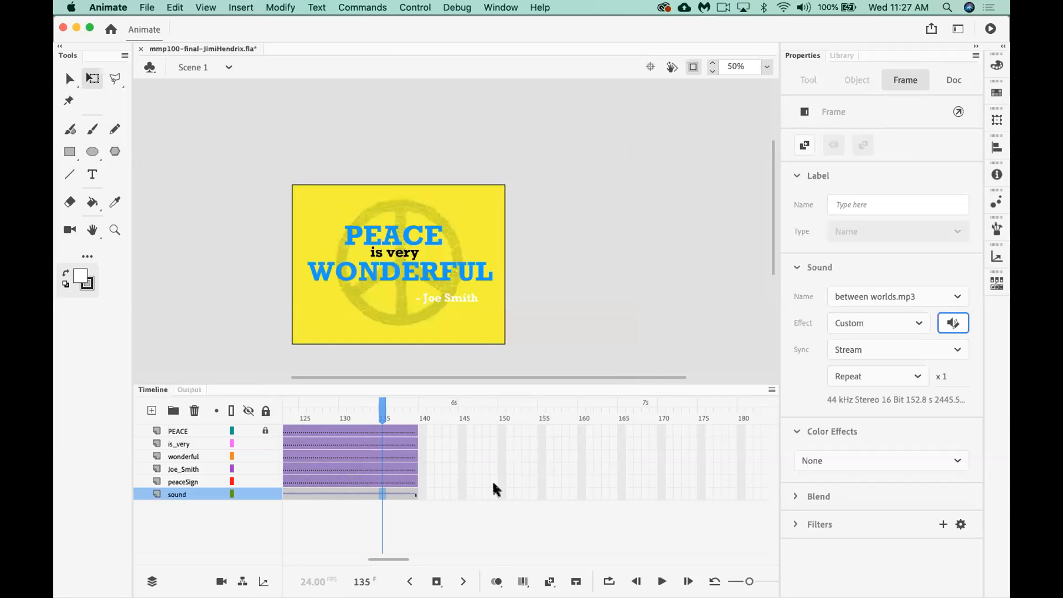
- Play the animation from the beginning with the reshaped fade-out and save the file
scroll(493, 484, left, 10)
drag(365, 413, 189, 408)
key(Return)
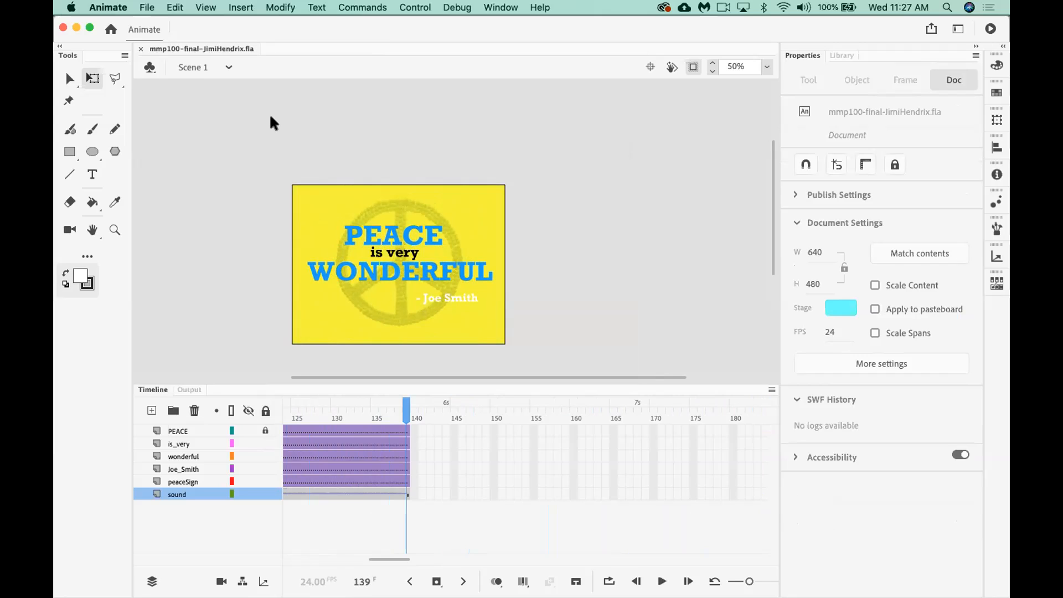
- Review the soundtrack's full fade-out in the sound layer's envelope editor, accept the envelope and save the file
click(344, 493)
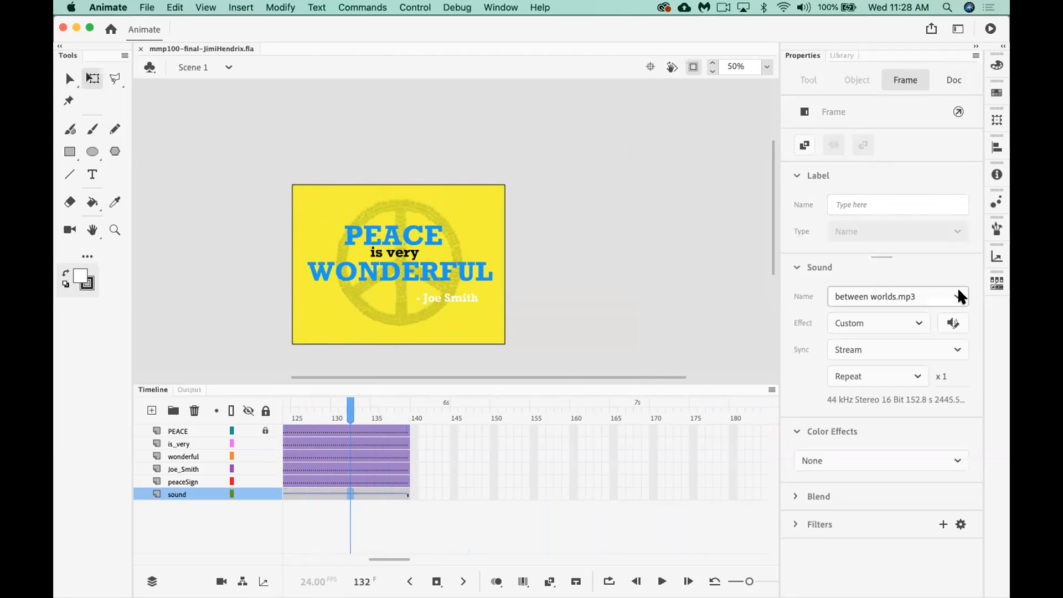
click(953, 323)
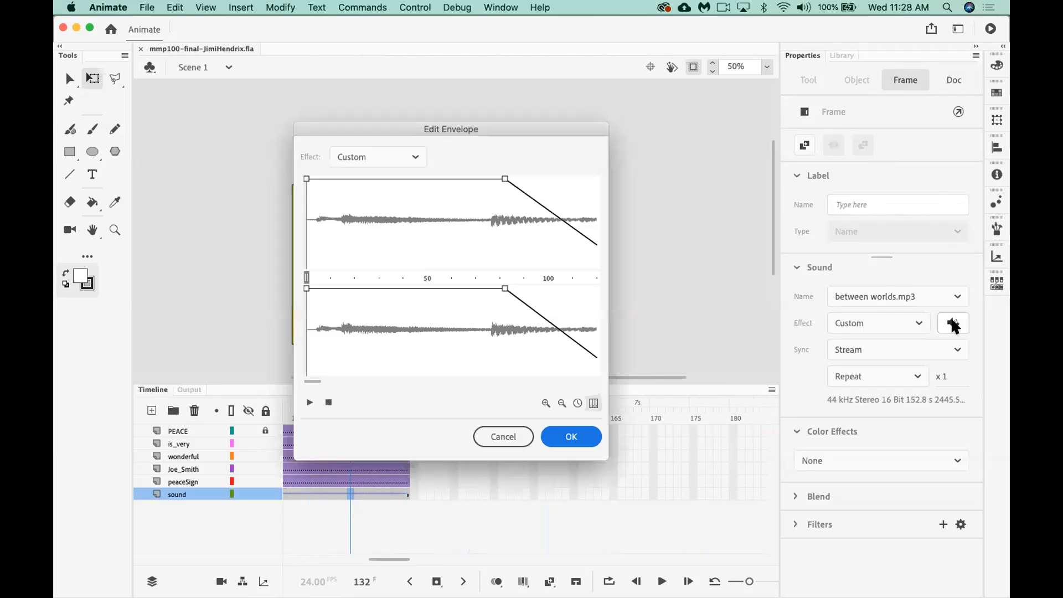
click(560, 400)
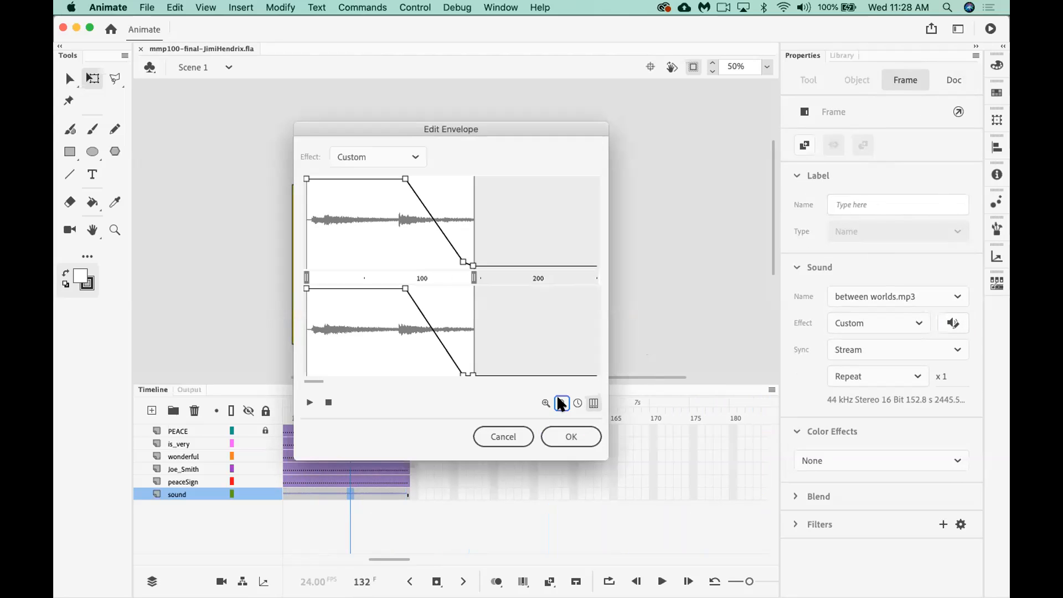
drag(313, 382, 280, 366)
click(571, 436)
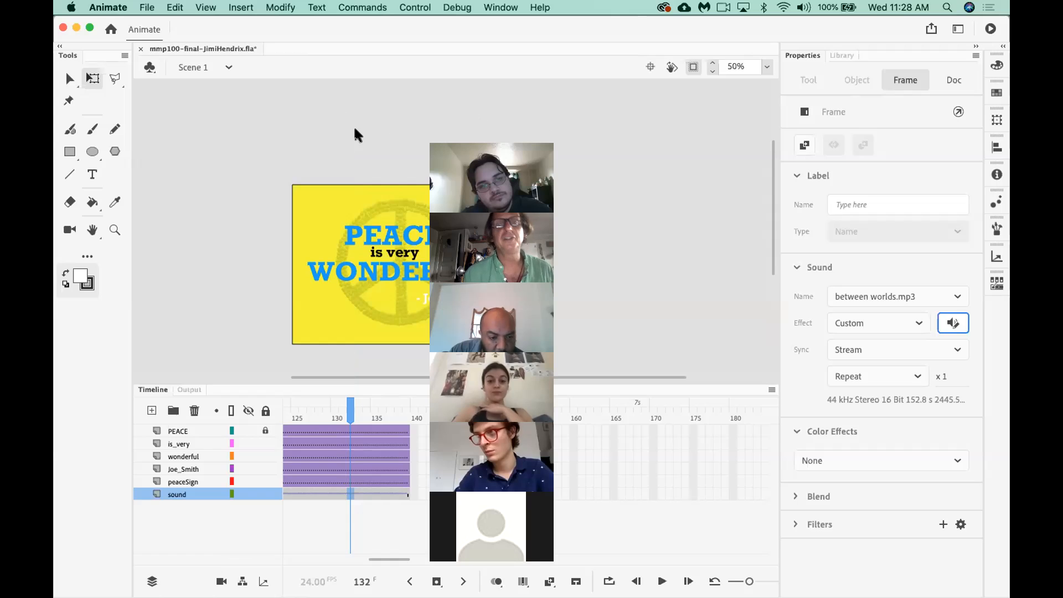
click(353, 123)
key(super+s)
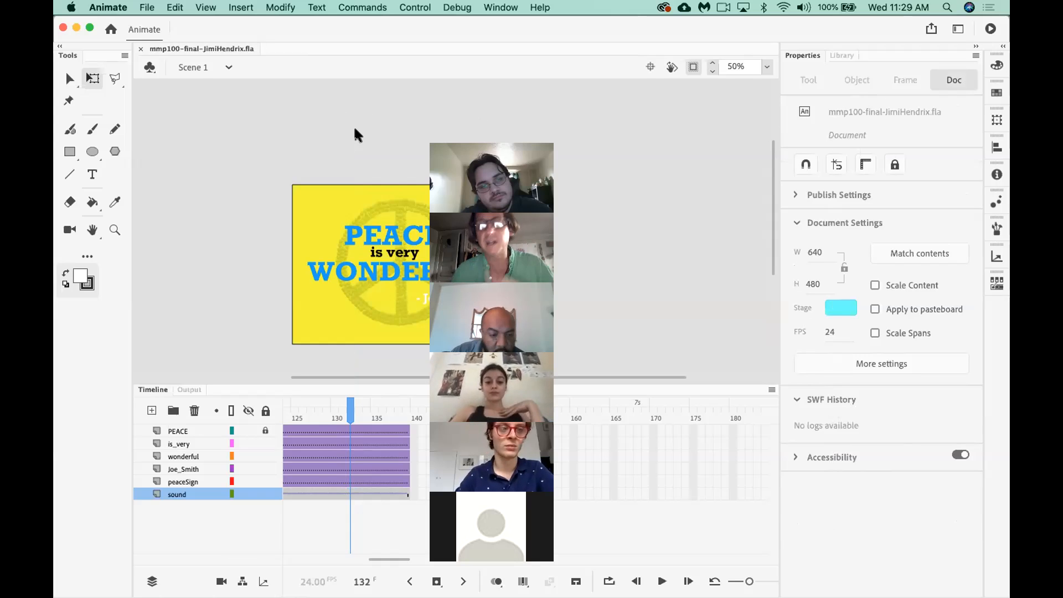
click(145, 7)
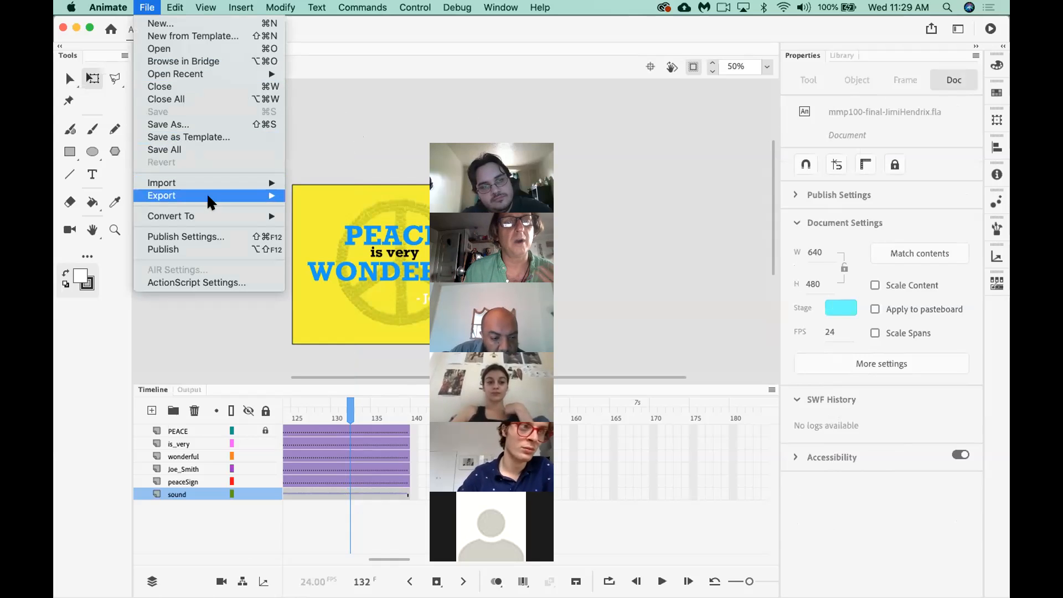
mouse_move(209, 196)
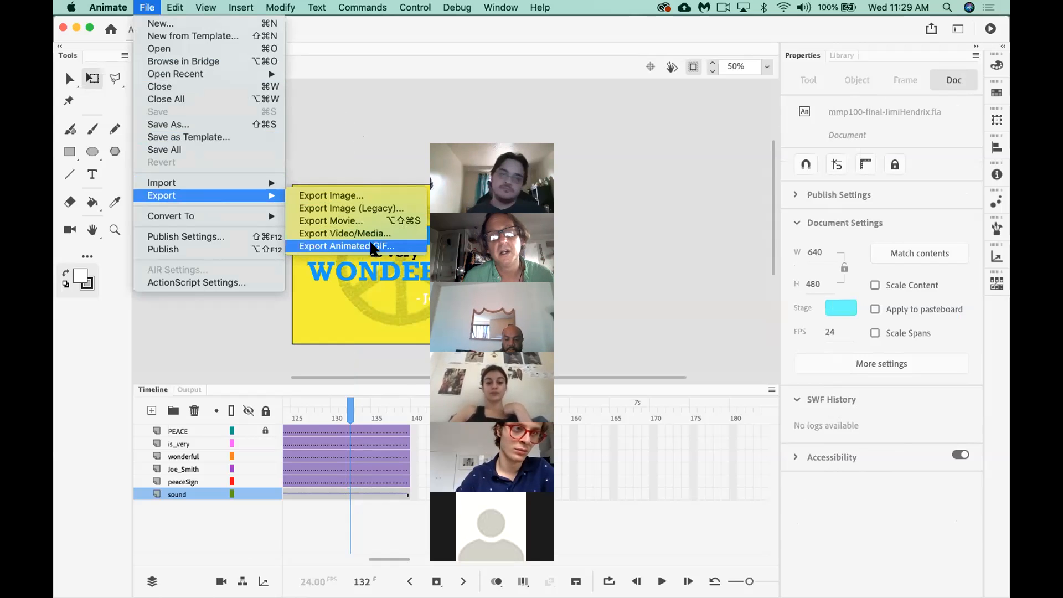
click(335, 156)
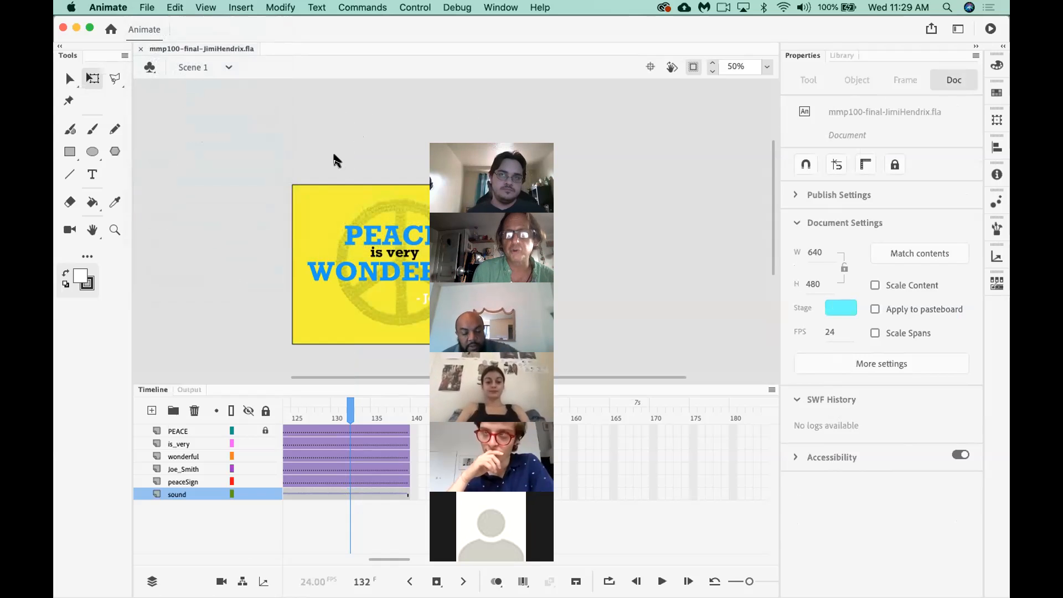
- Test the movie in a SWF preview and close the preview window
key(super+Return)
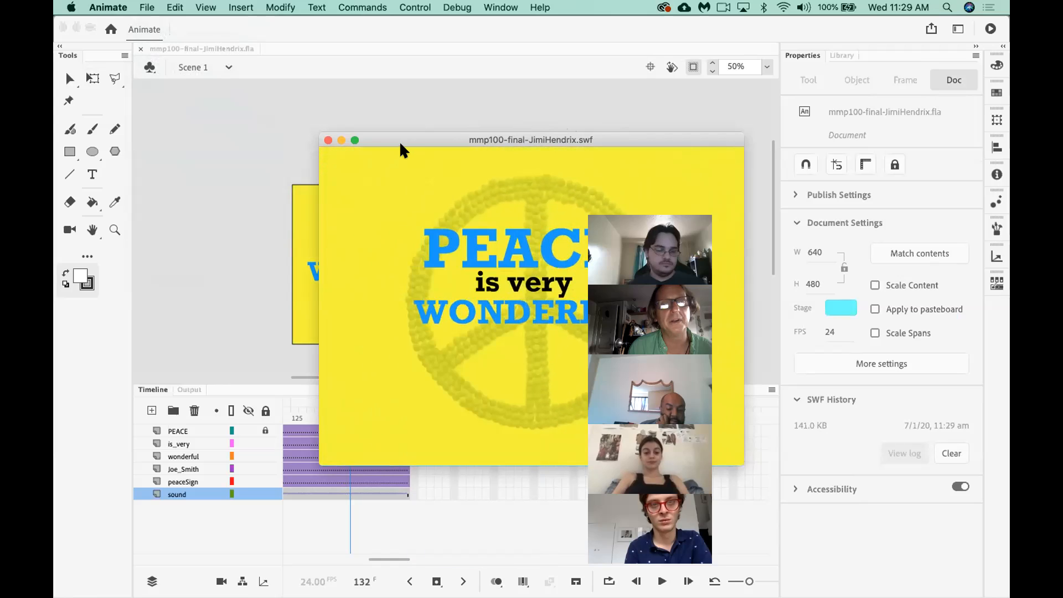
click(327, 140)
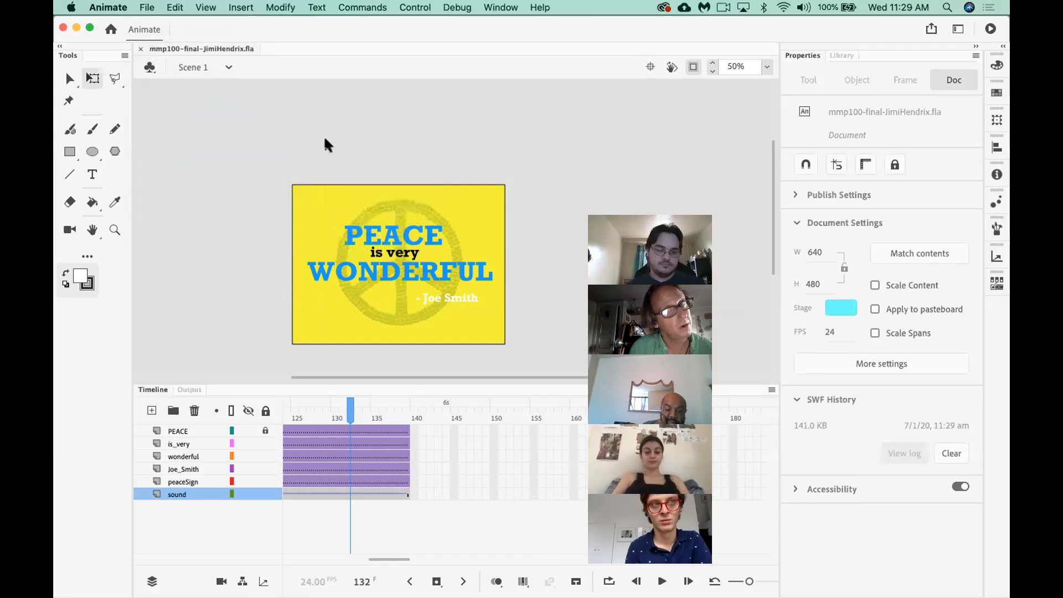
- Start a video/media export of the animation and set its output destination to the Final-V2 folder on the Desktop
click(146, 7)
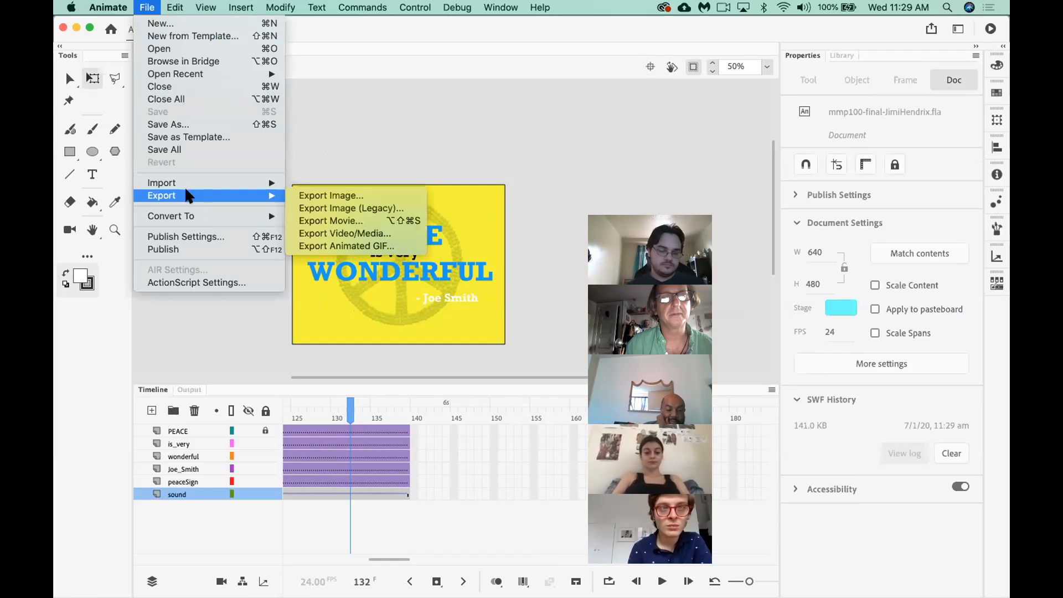
click(325, 230)
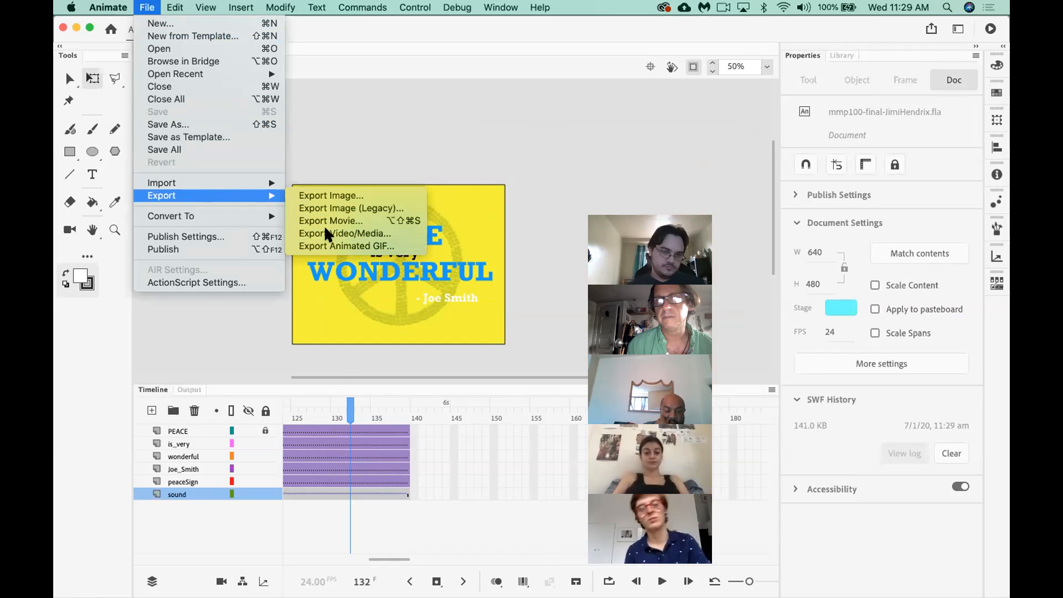
drag(720, 183, 812, 176)
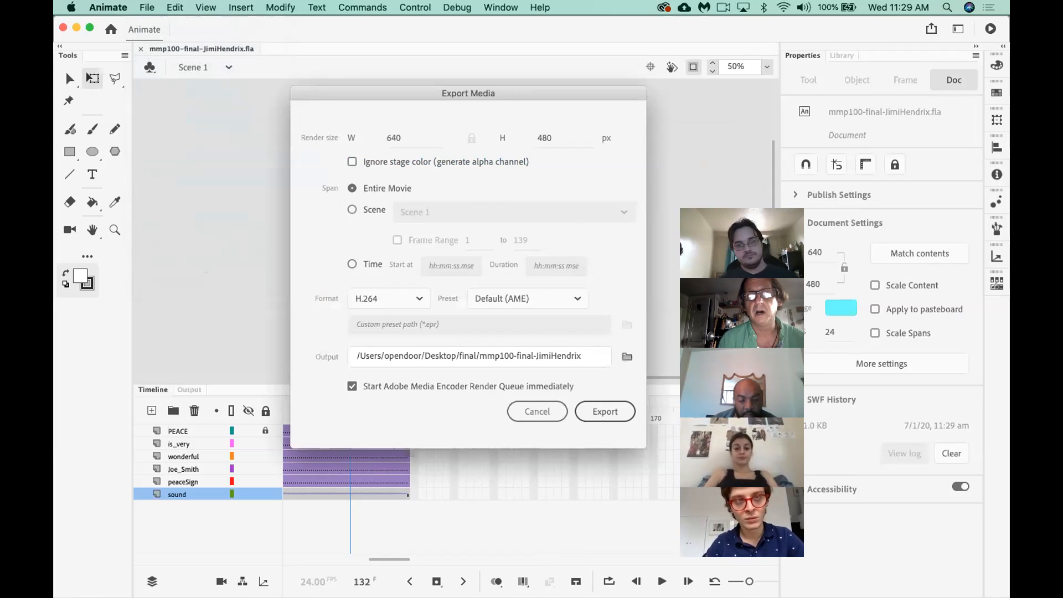
click(625, 355)
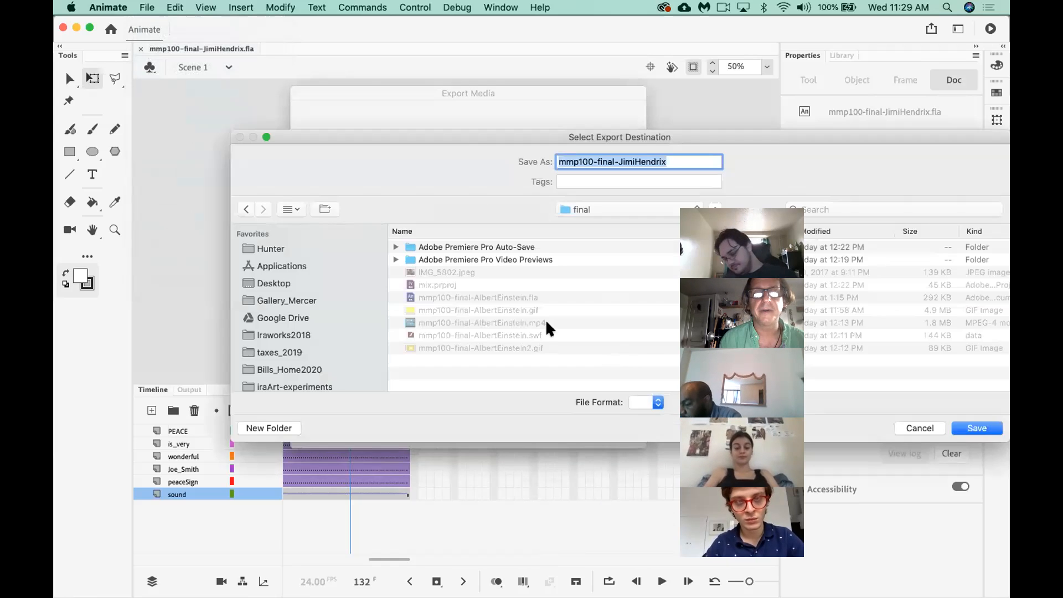
click(274, 284)
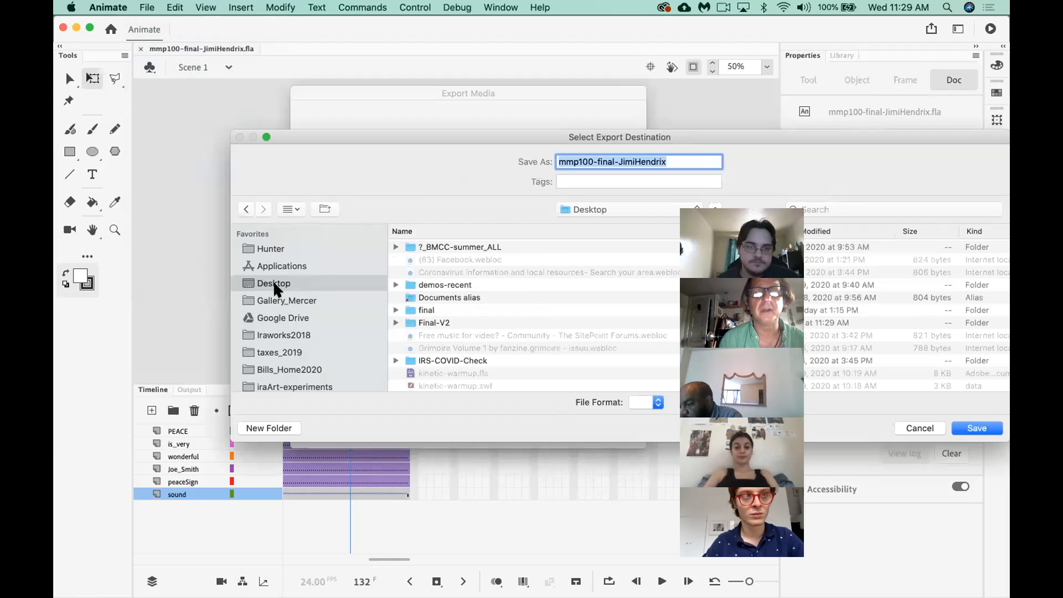
double_click(410, 322)
drag(440, 137, 308, 133)
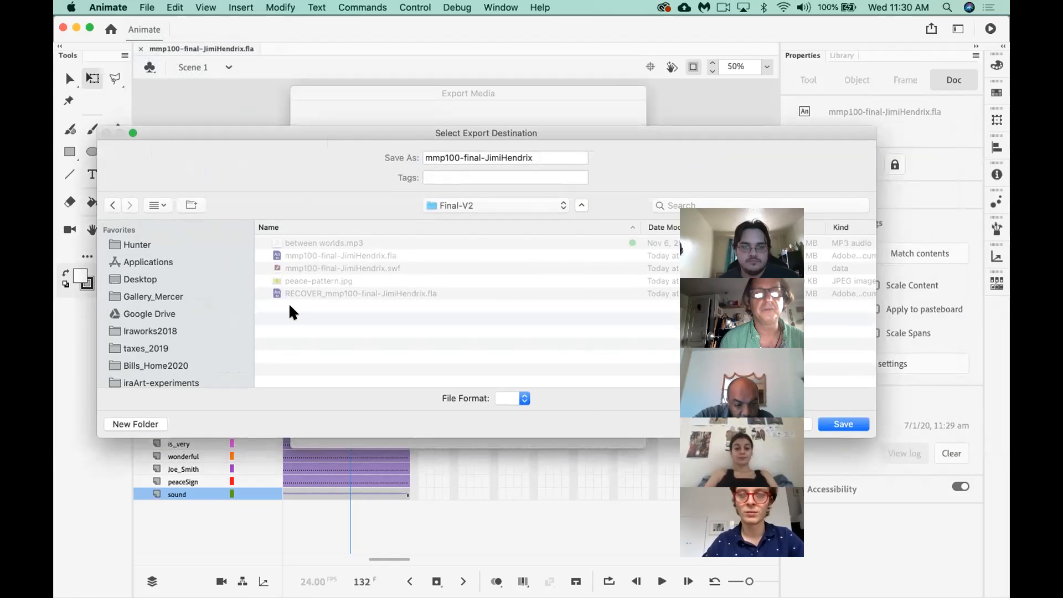
drag(523, 133, 349, 192)
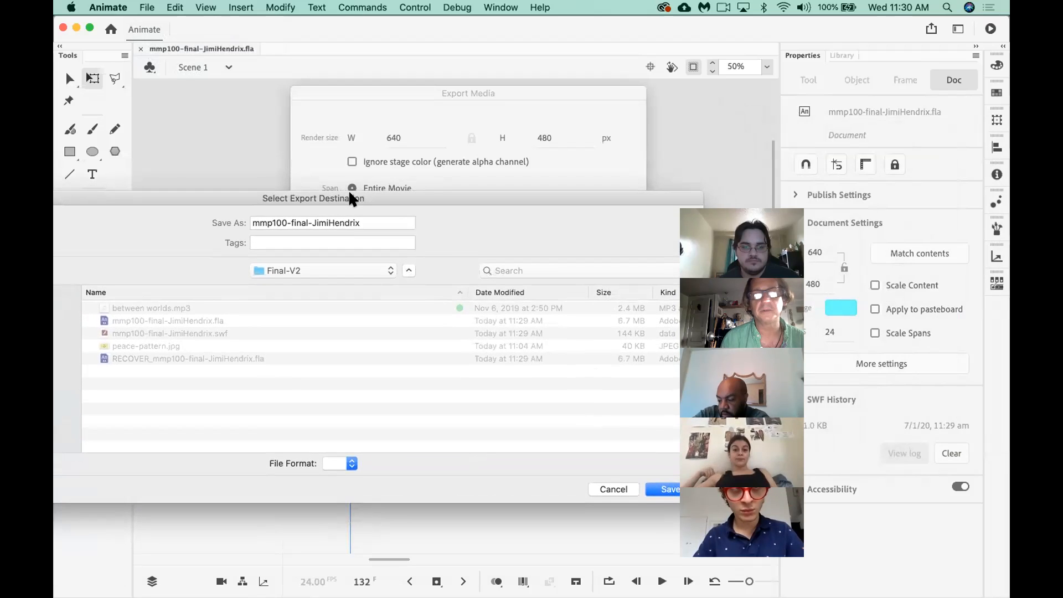
click(659, 491)
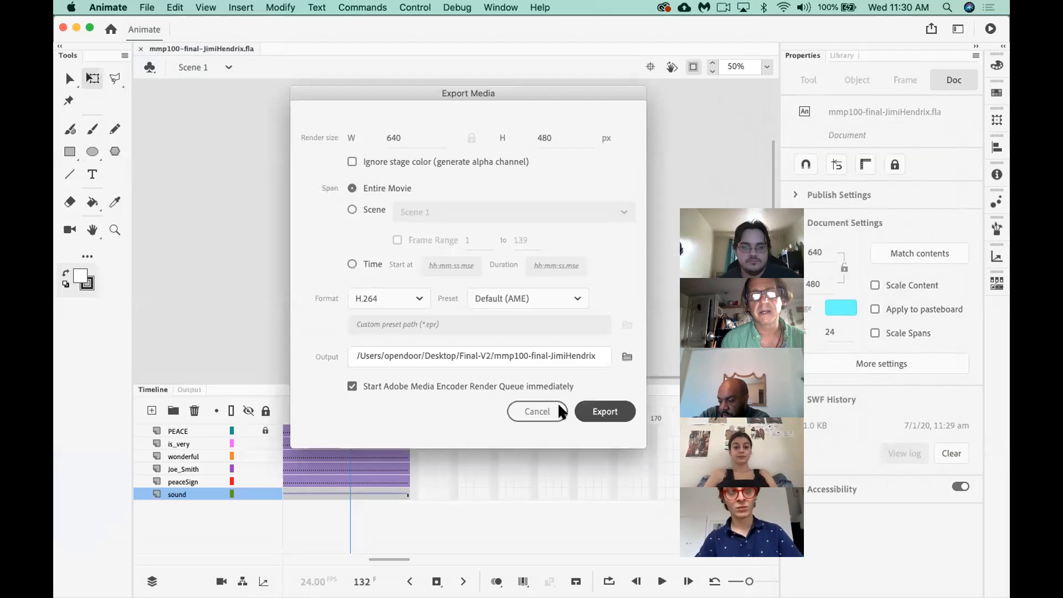
- Reopen the export destination, check that it points to the Final-V2 folder and accept it again
click(625, 357)
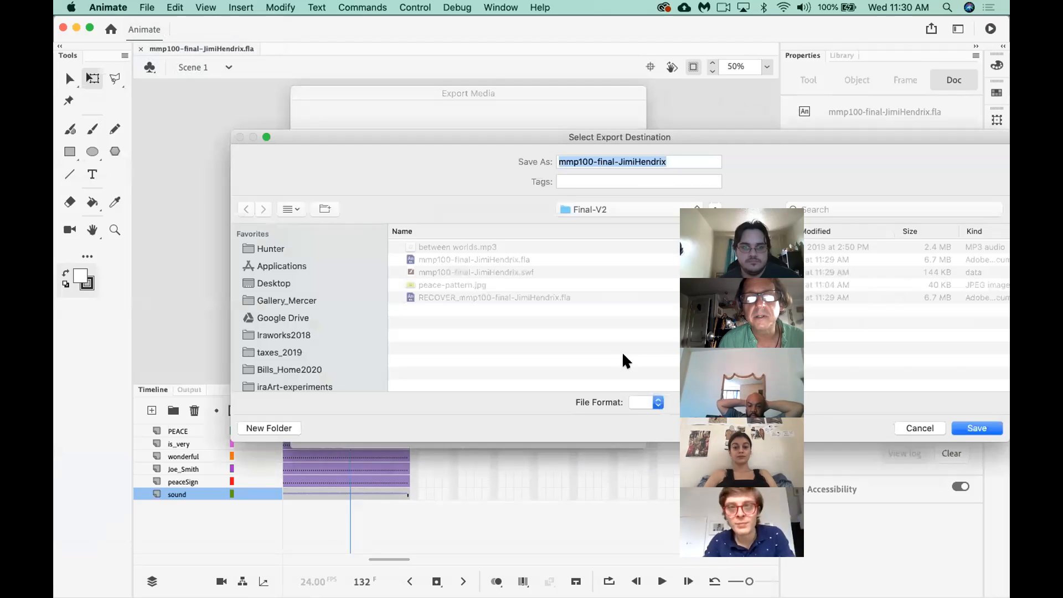
click(586, 209)
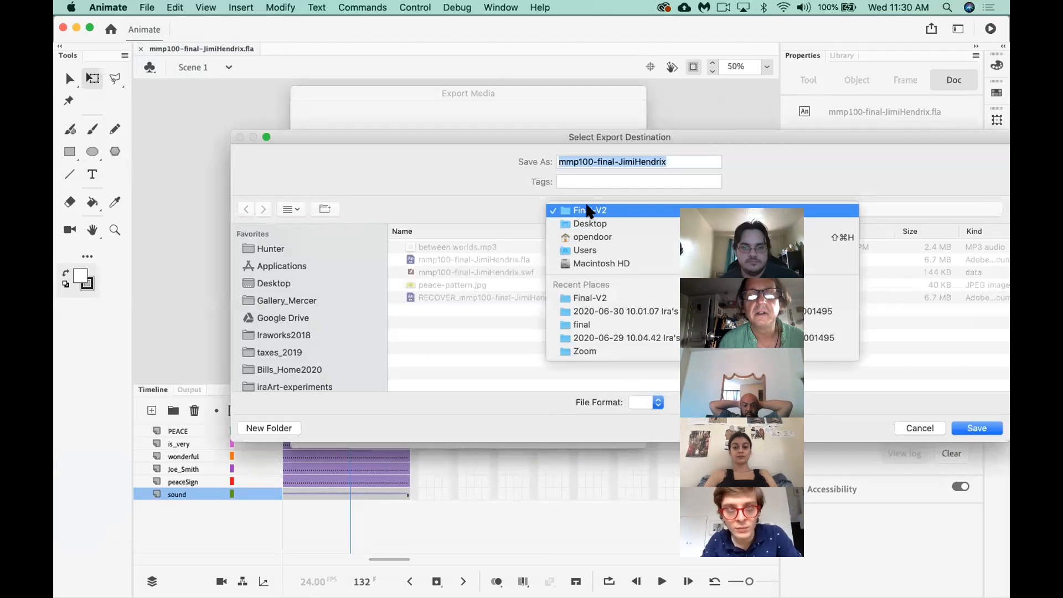
click(491, 134)
drag(491, 135, 161, 90)
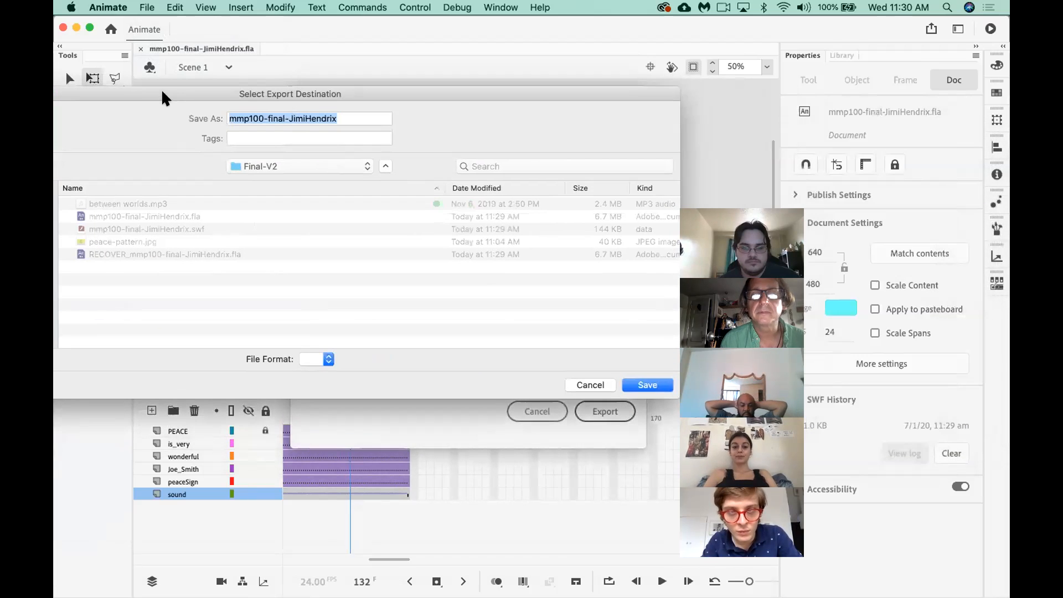
click(648, 384)
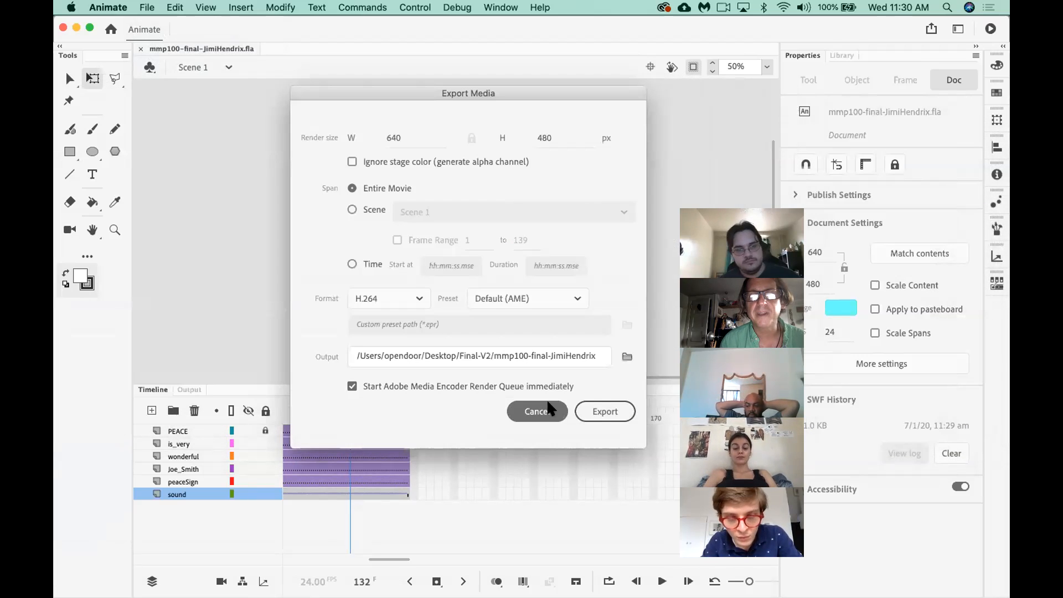
- Name the output file mmp100-final-JimiHendrix.mp4 in the Final-V2 folder and export the video
click(627, 357)
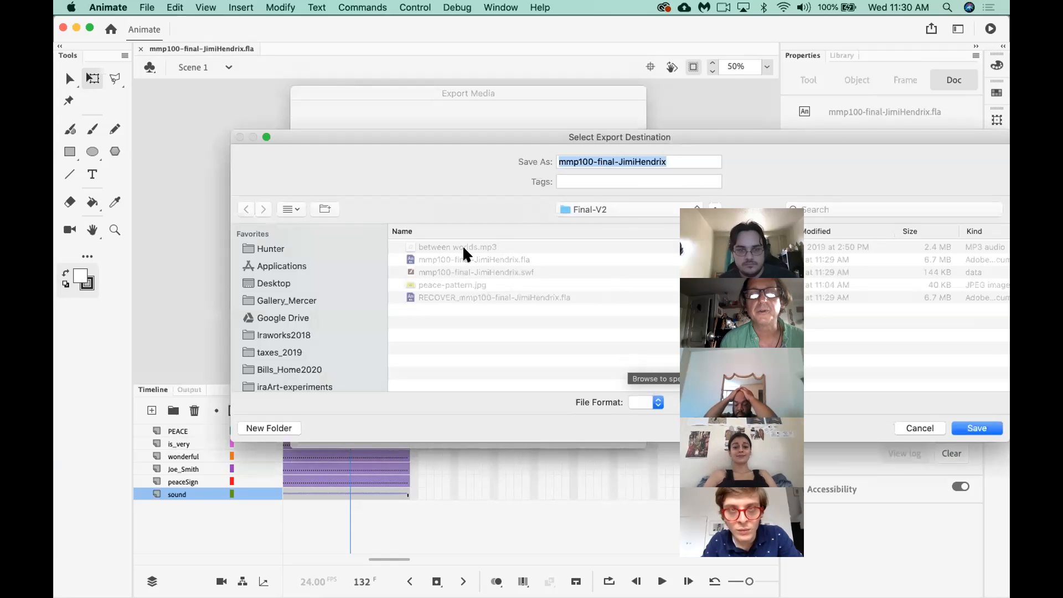
text(.mp4)
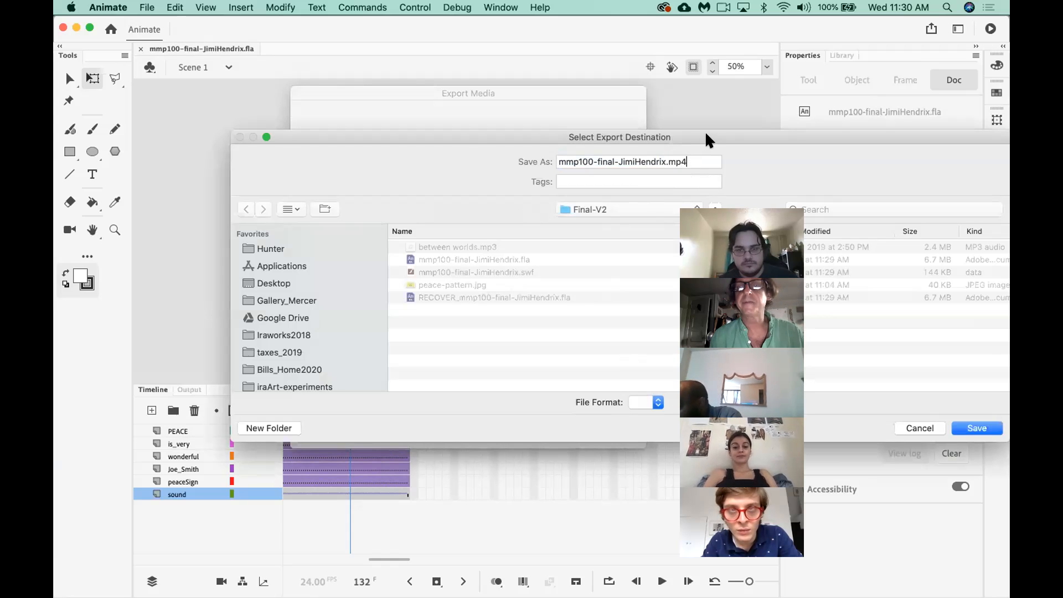
drag(705, 131, 358, 108)
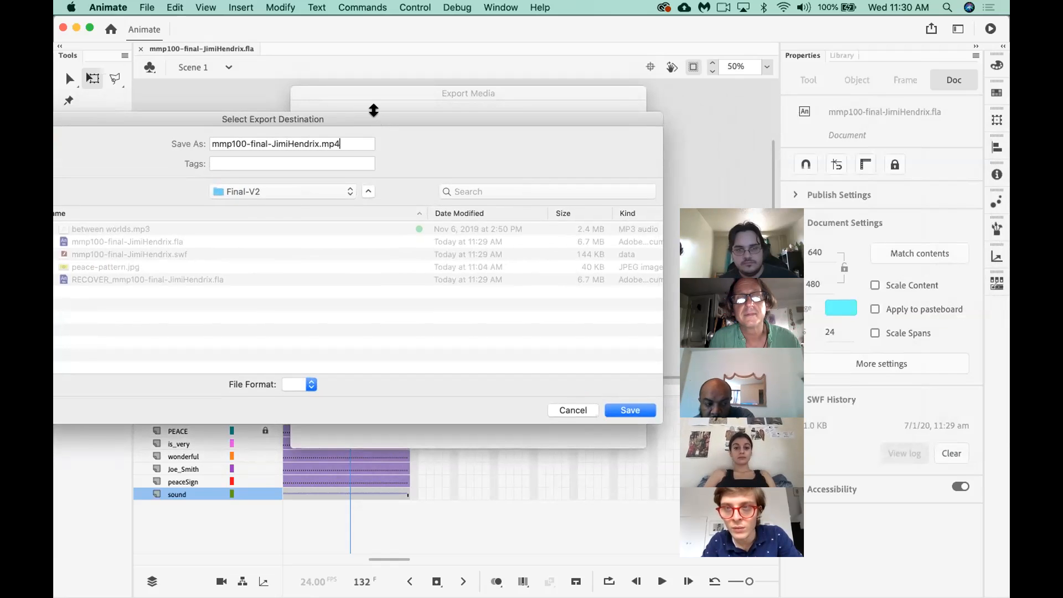
click(312, 387)
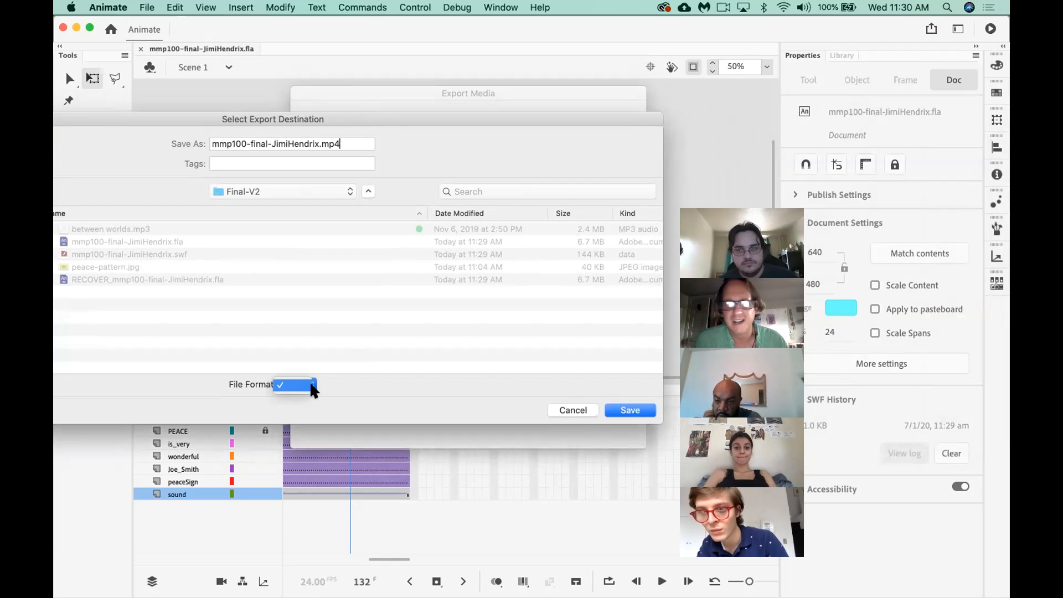
click(384, 386)
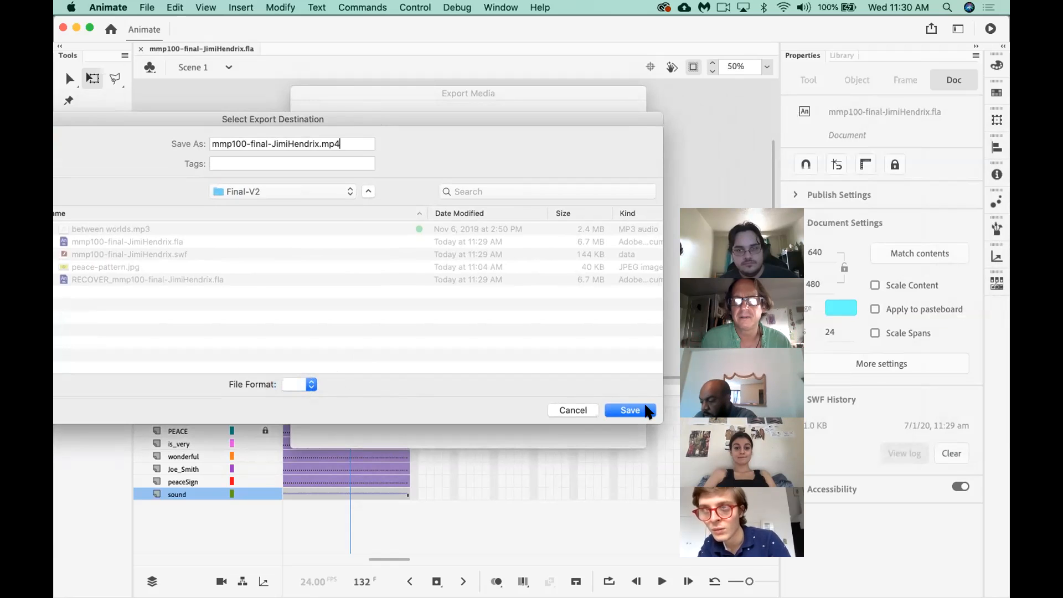
click(643, 408)
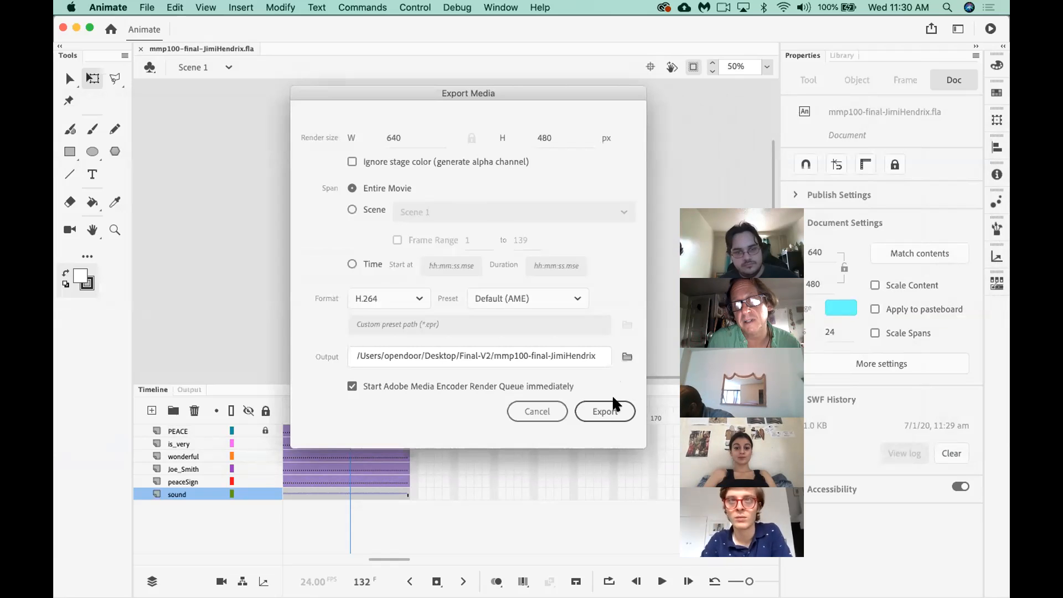
click(609, 410)
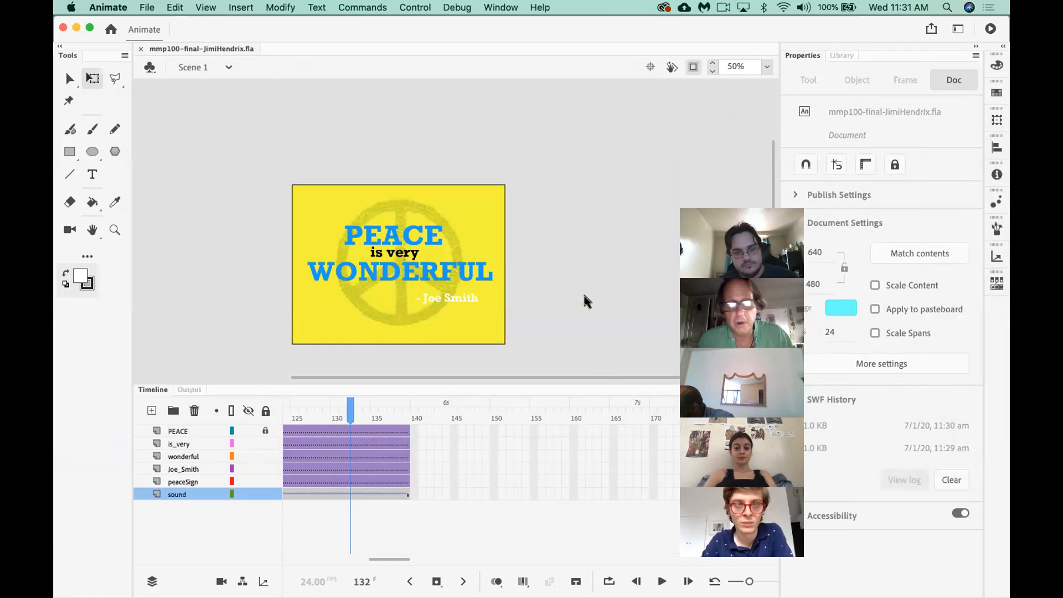
- Check the video's encoding status in the Media Encoder queue and dismiss the export notice in Animate
key(super+Tab)
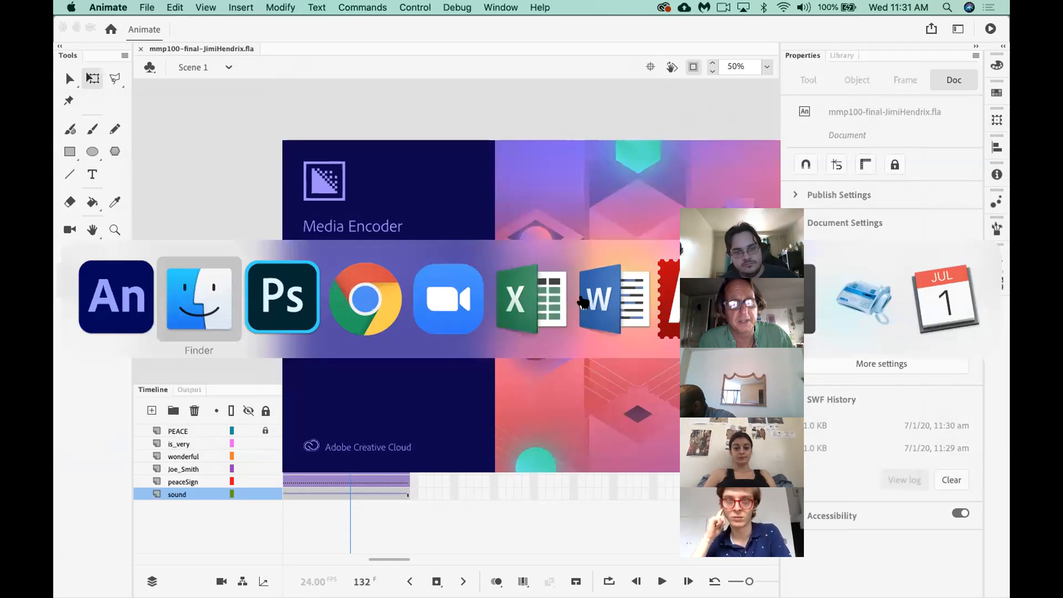
key(super+shift+Tab)
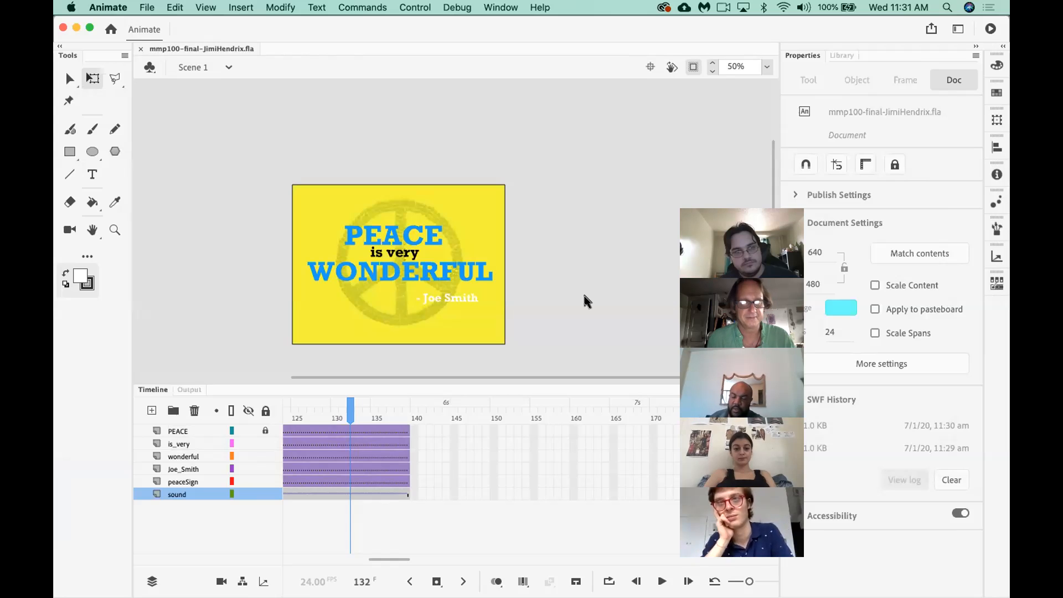
key(super+Tab)
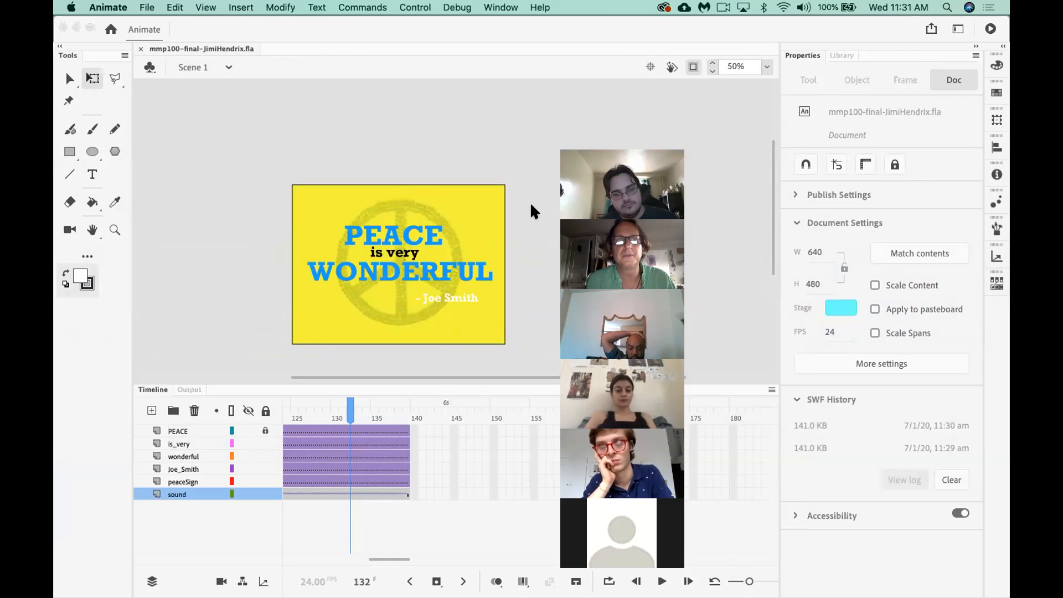
mouse_move(431, 576)
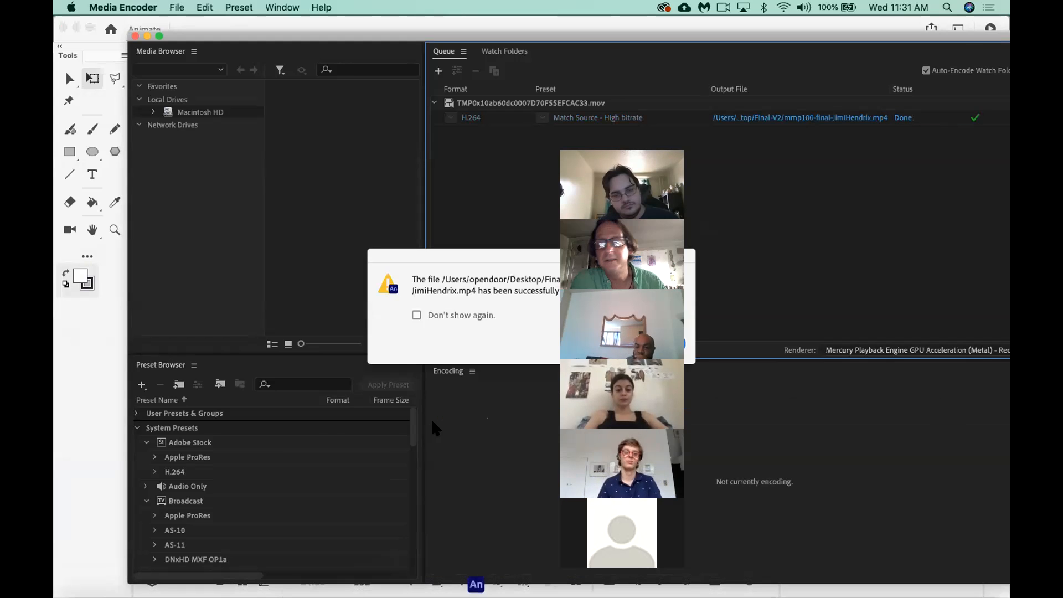
drag(663, 142, 838, 206)
click(665, 344)
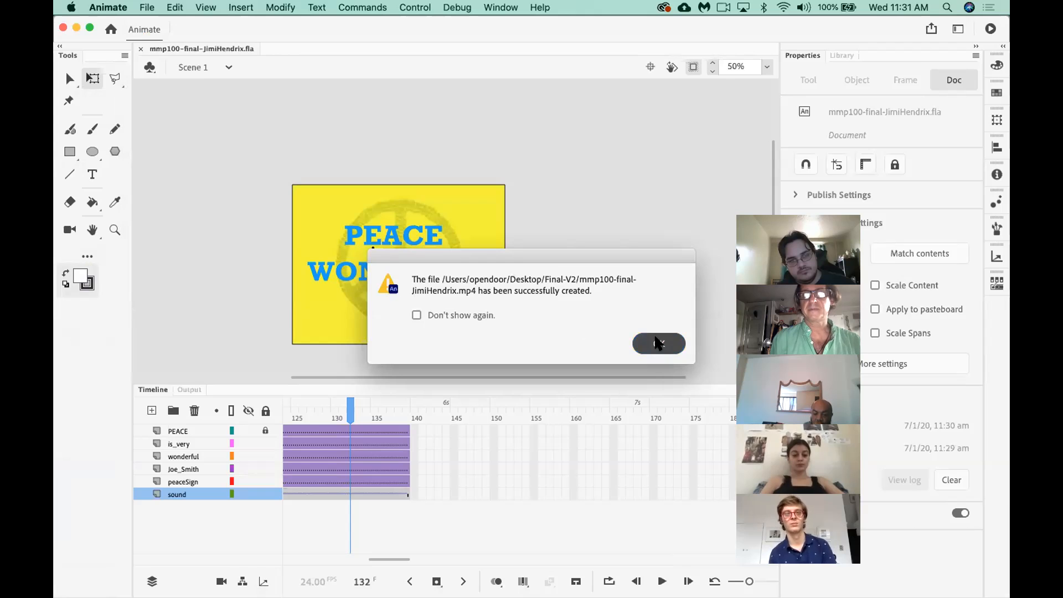
click(656, 343)
- Switch to Finder, bring the Final-V2 folder window into view and preview mmp100-final-JimiHendrix.swf
key(super+Tab)
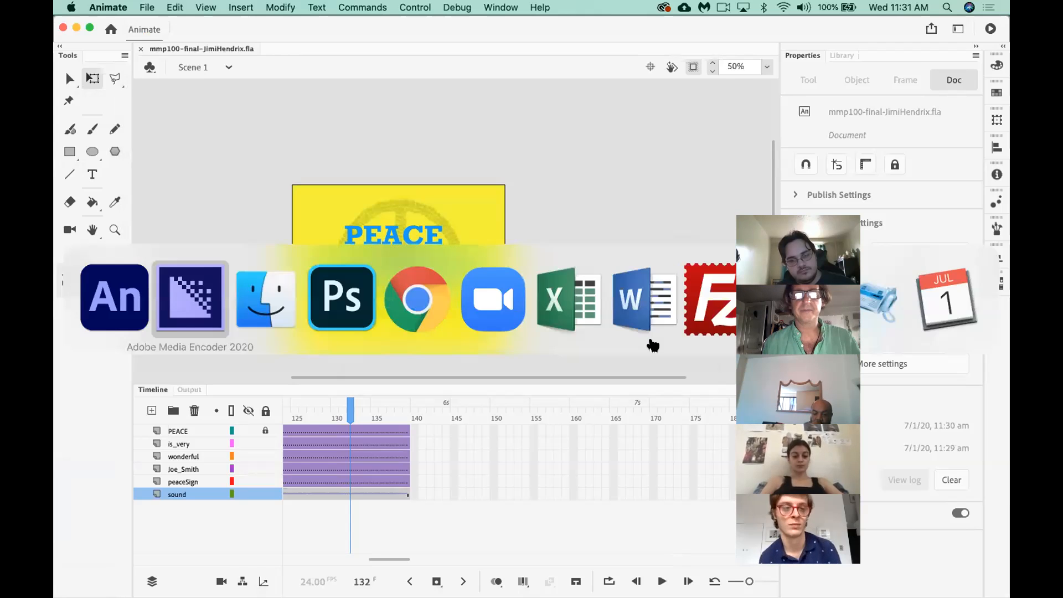
key(super+Tab)
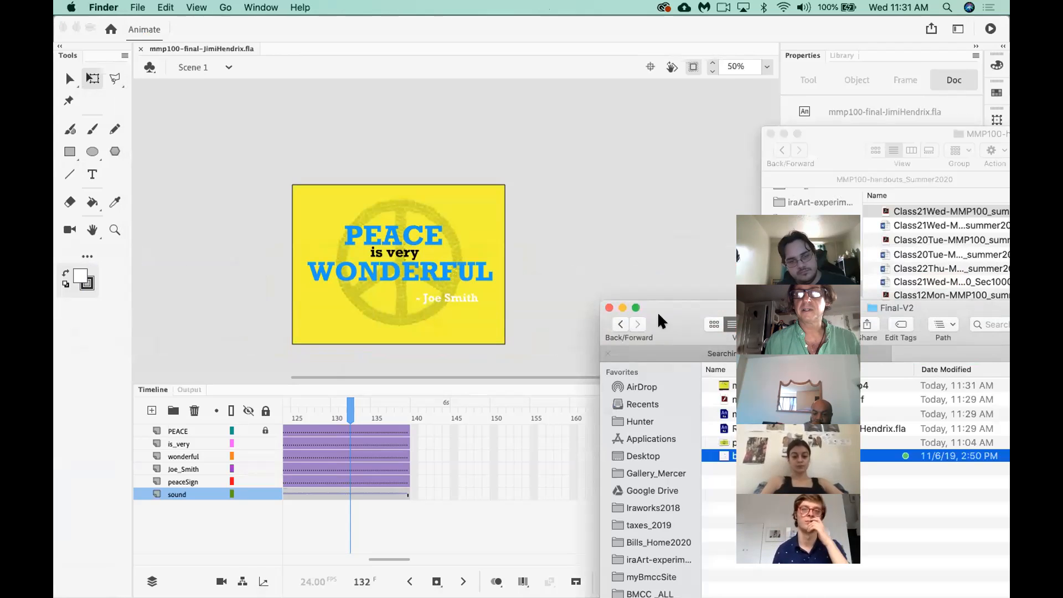
drag(459, 226, 270, 110)
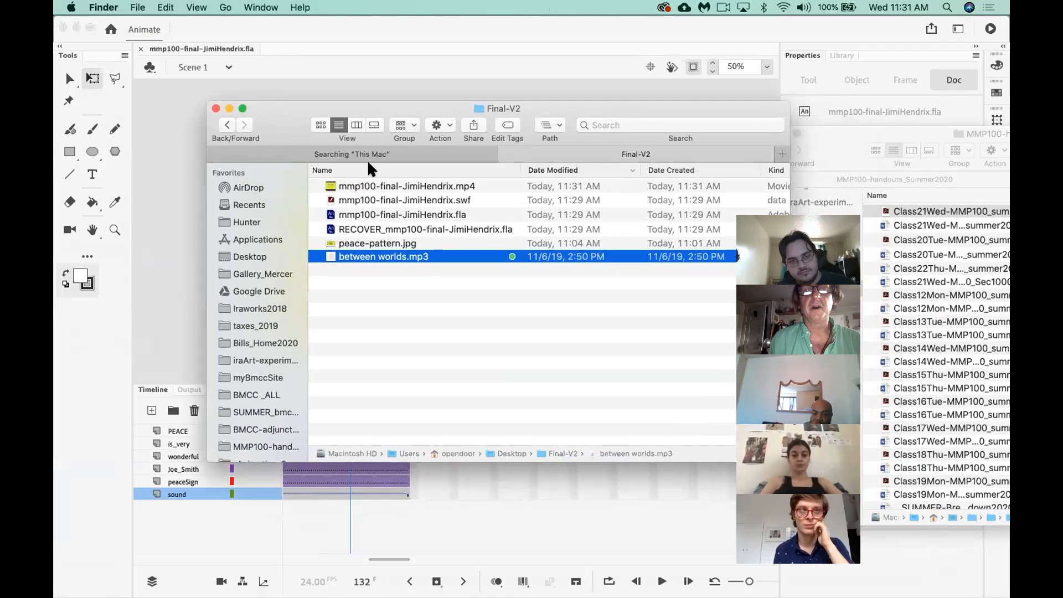
click(435, 214)
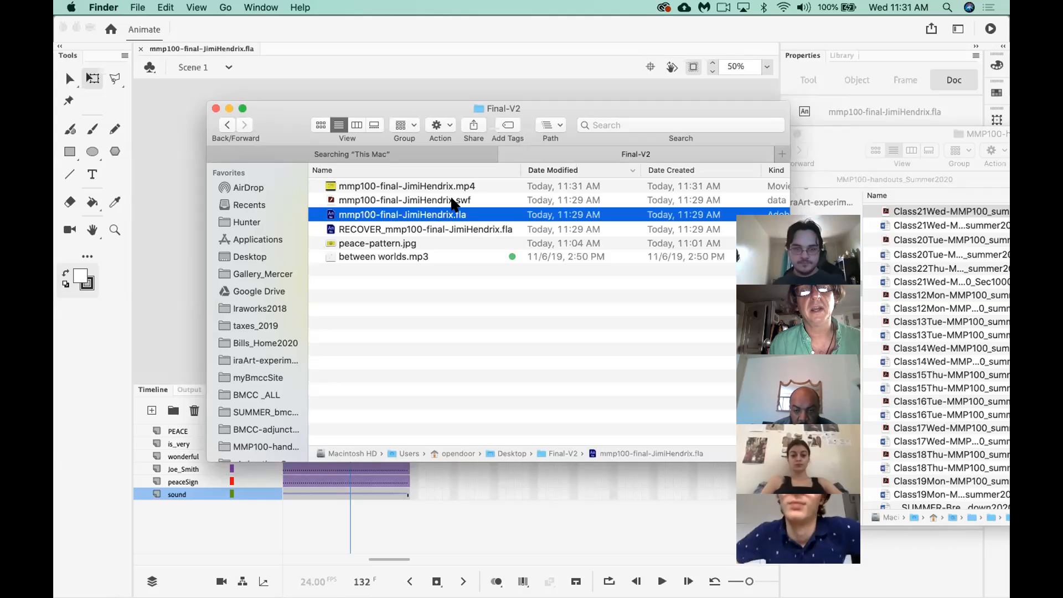
click(452, 199)
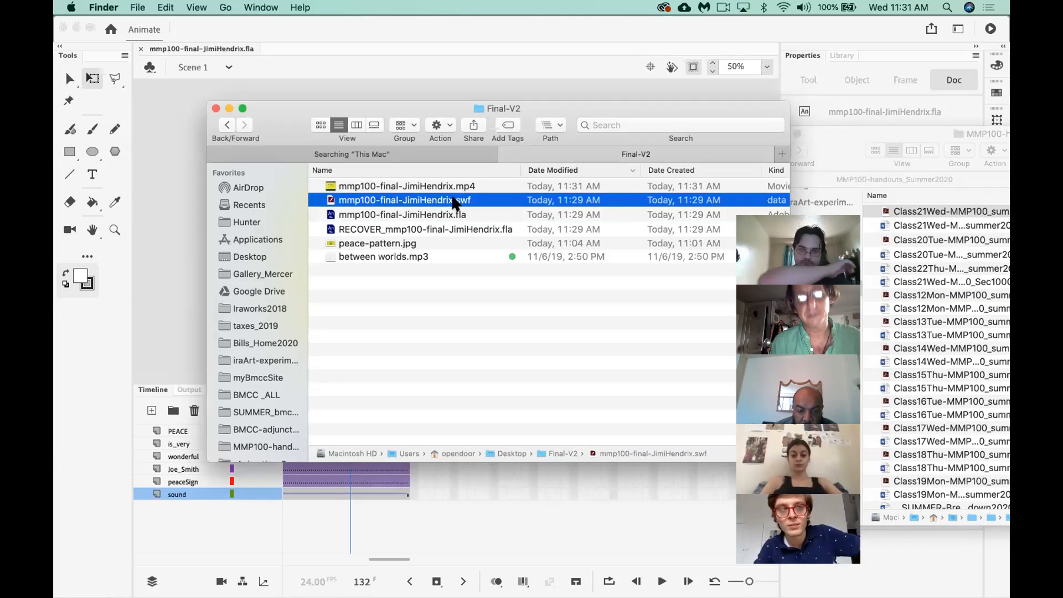
key(space)
- Preview the exported mmp100-final-JimiHendrix.mp4, close the preview and move the Final-V2 window clear of the animation
key(space)
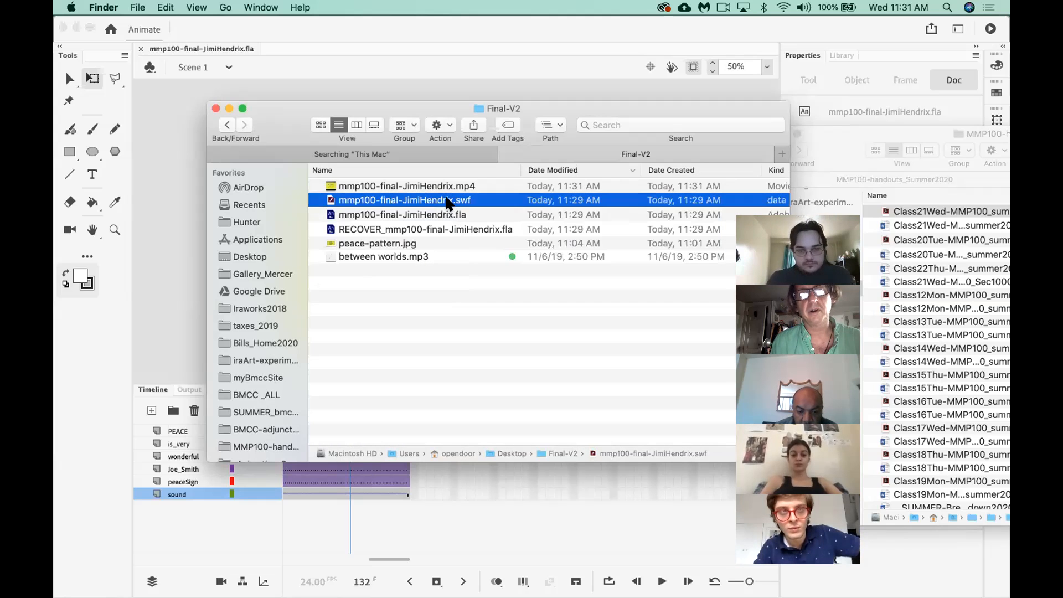
click(449, 186)
key(space)
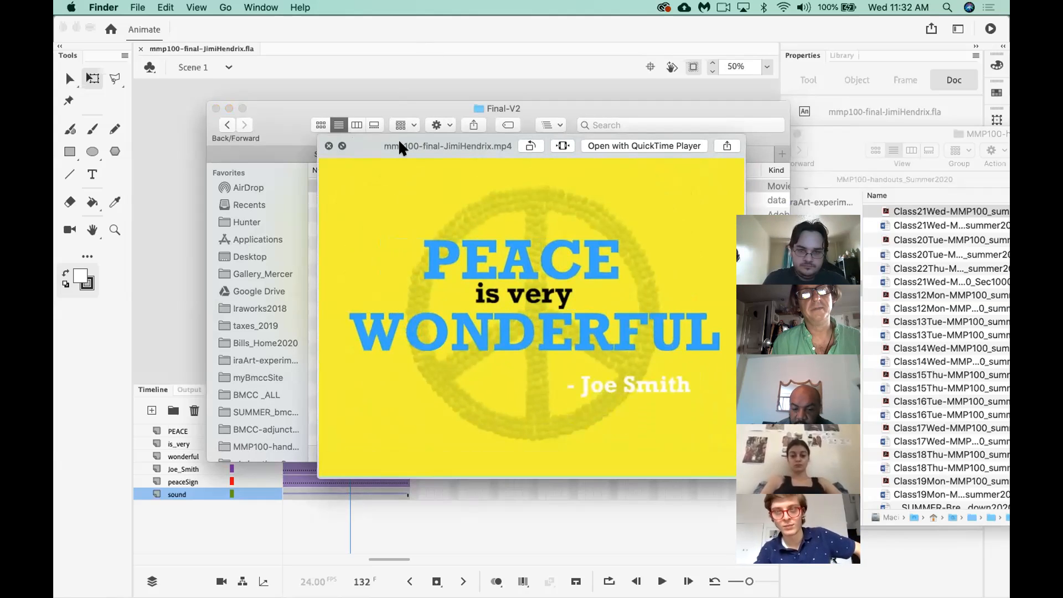
key(space)
drag(248, 157, 323, 374)
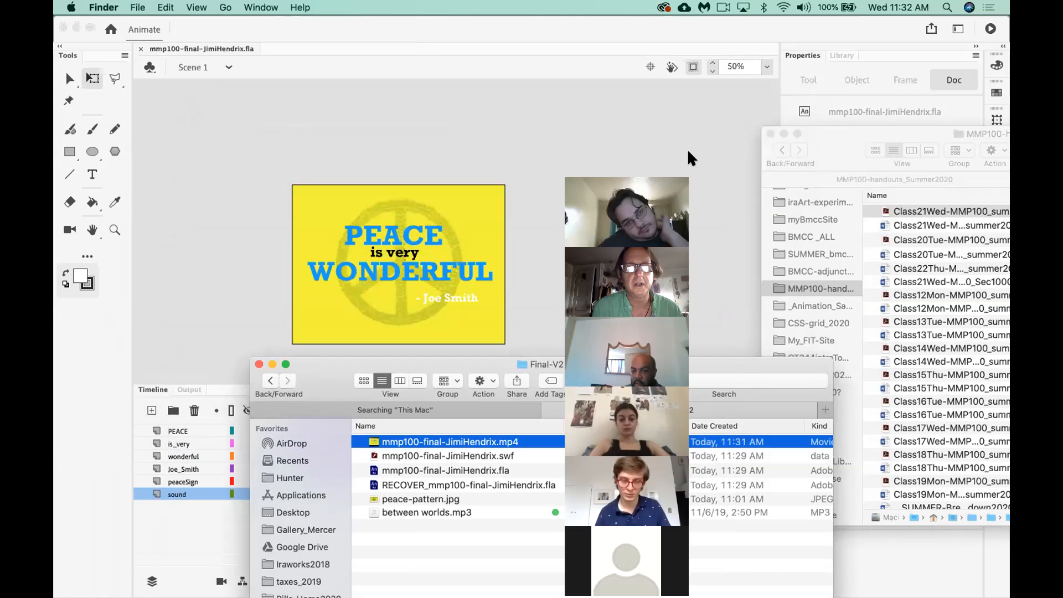
drag(324, 366, 503, 520)
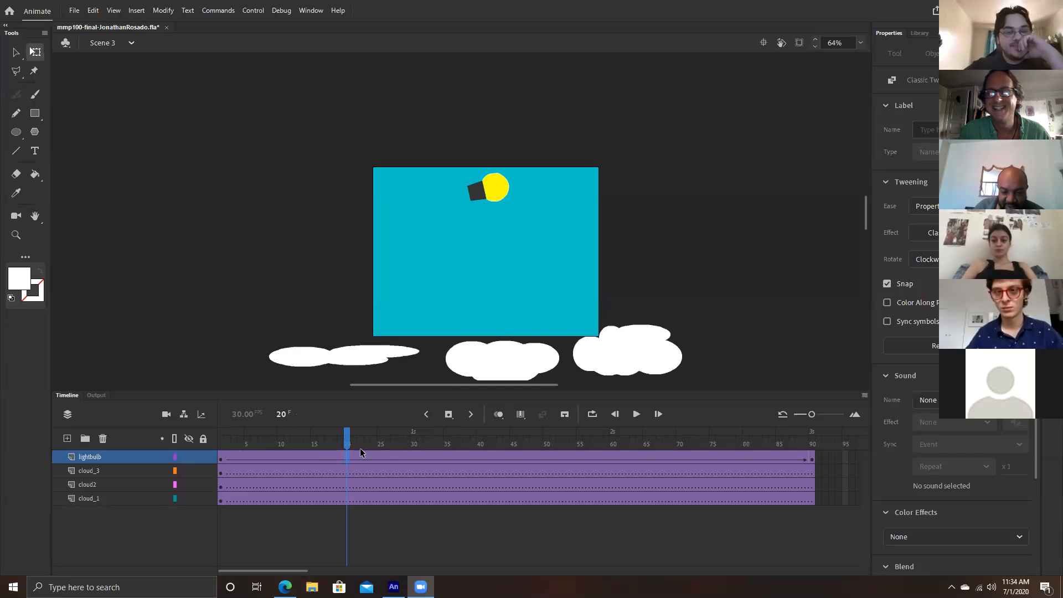
- At frame 20 of the cloud_3 layer, move the cloud above the stage to about X -254, Y -136
drag(378, 366, 399, 291)
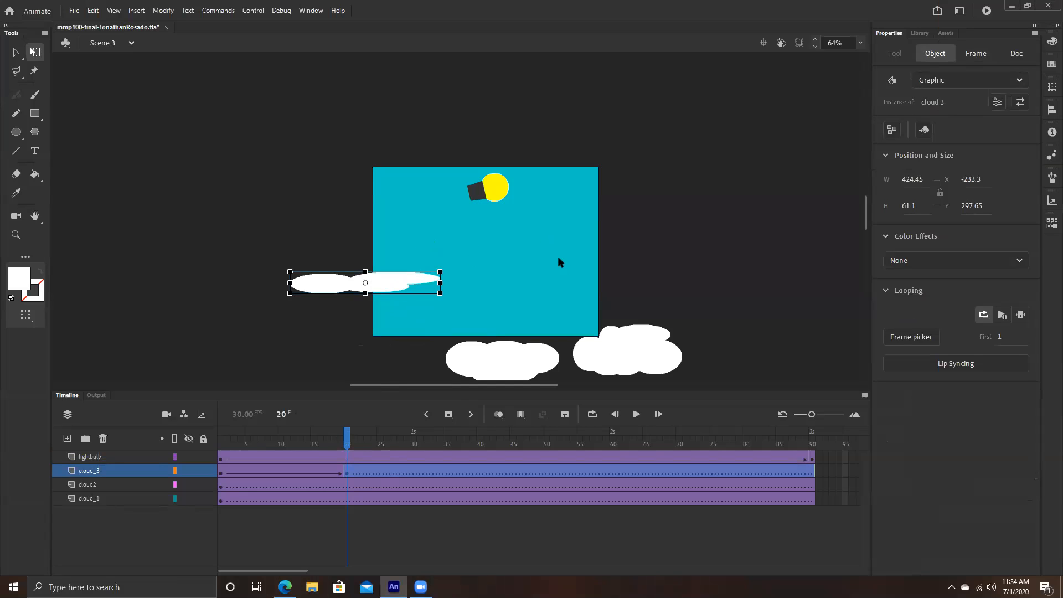
drag(389, 293, 382, 140)
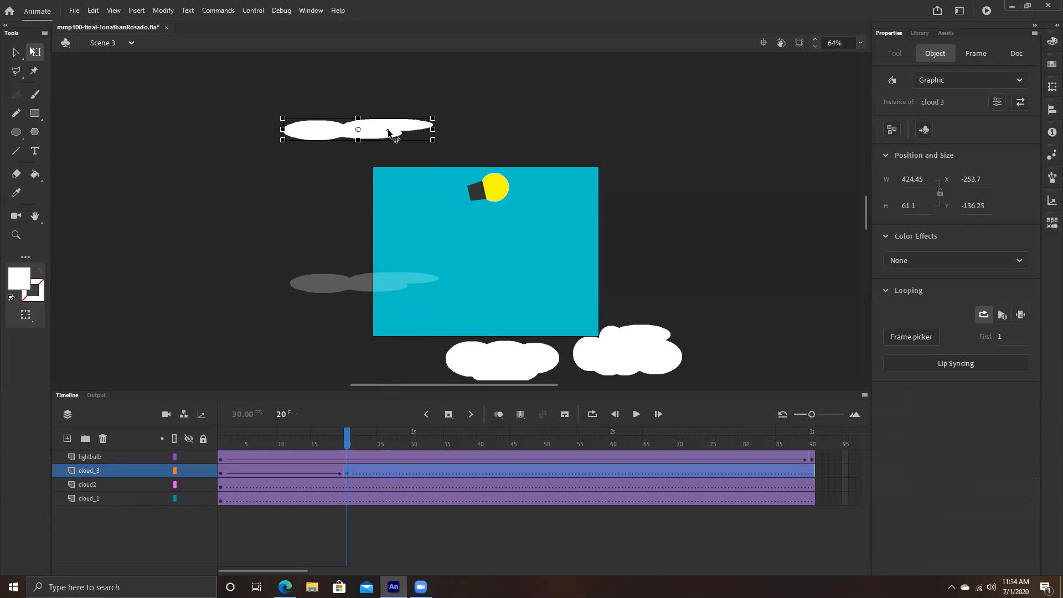
- Return the playhead to frame 1, test the movie in a preview window and close it
click(348, 441)
drag(347, 441, 221, 443)
click(119, 244)
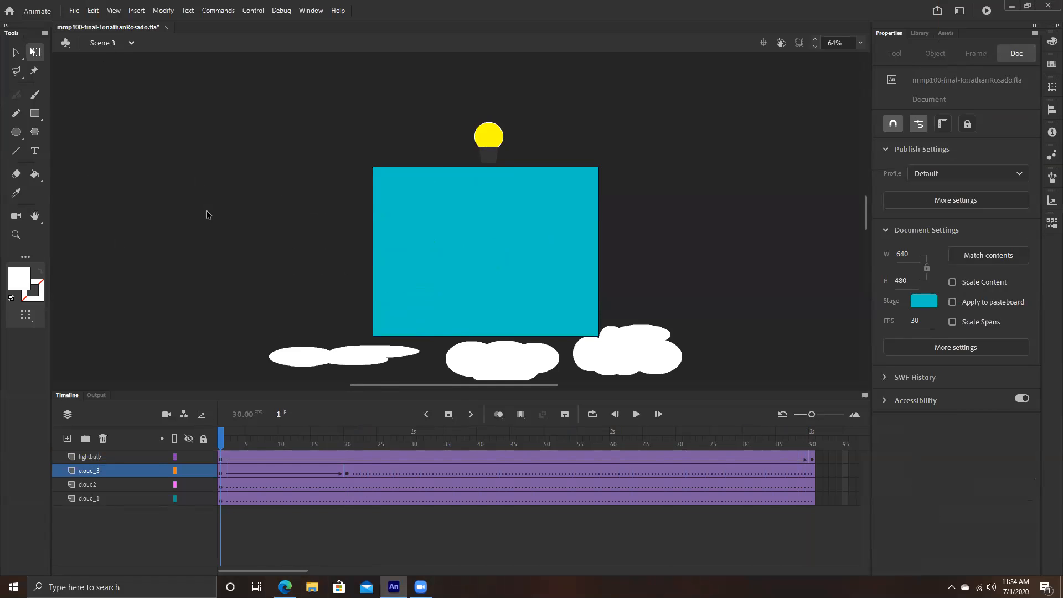
key(ctrl+Return)
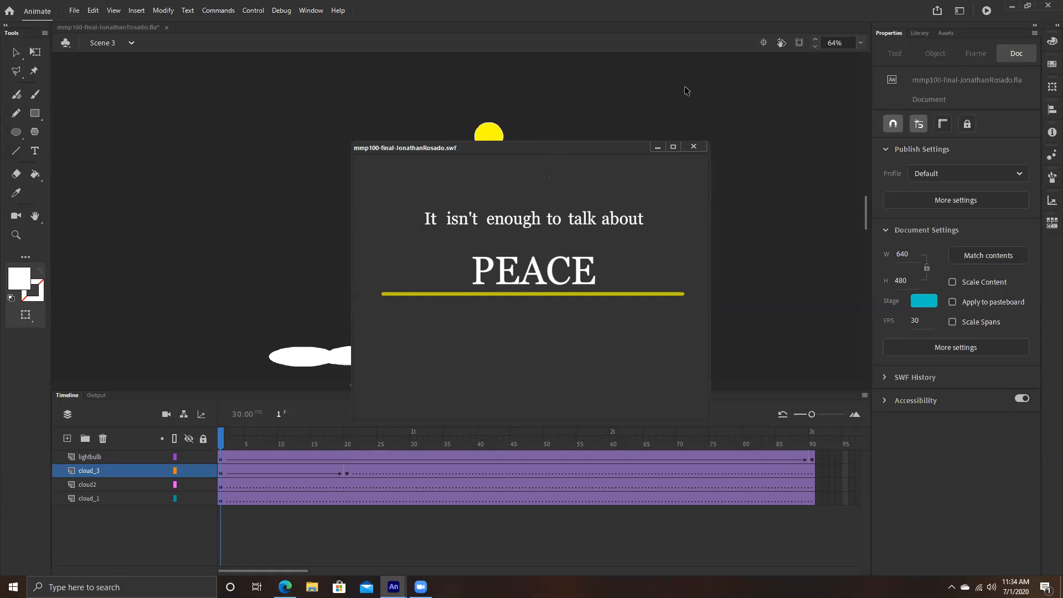
click(693, 147)
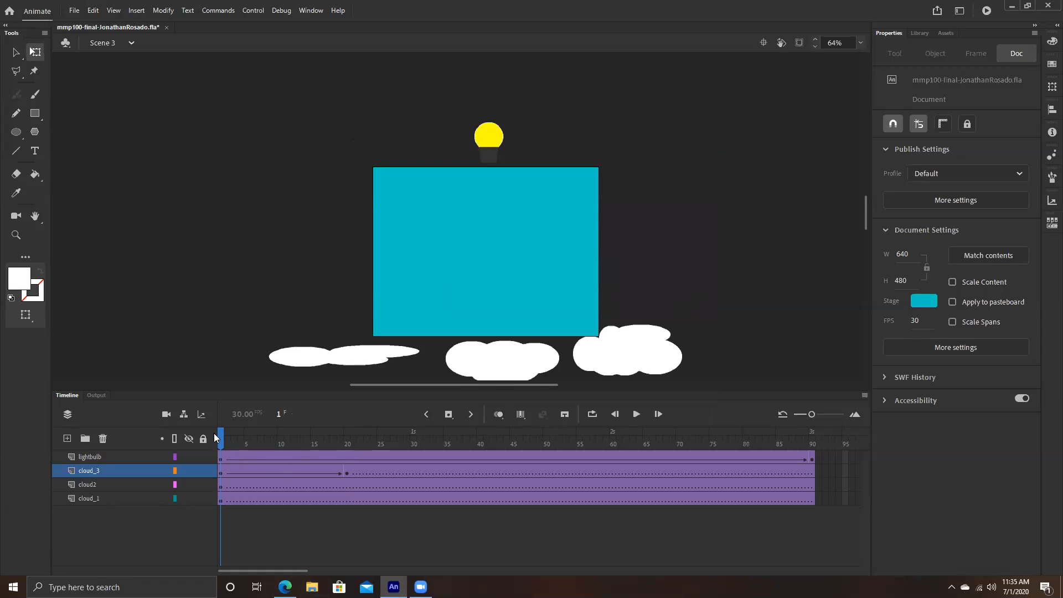
- At frame 46 of the cloud_3 layer, reposition the cloud above the stage at about X -208, Y -147
drag(220, 443, 519, 465)
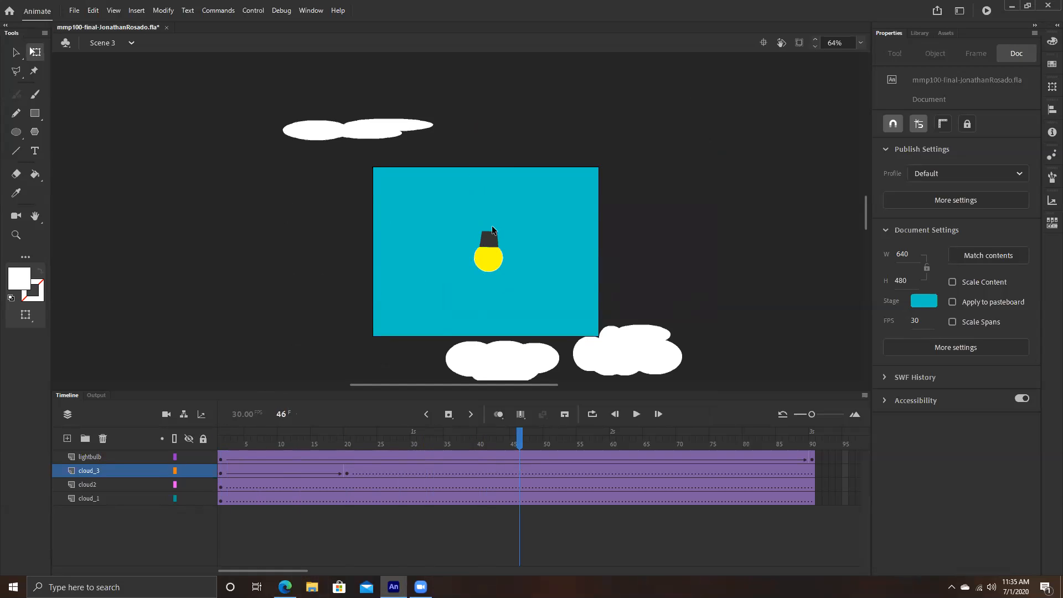
drag(350, 132, 373, 245)
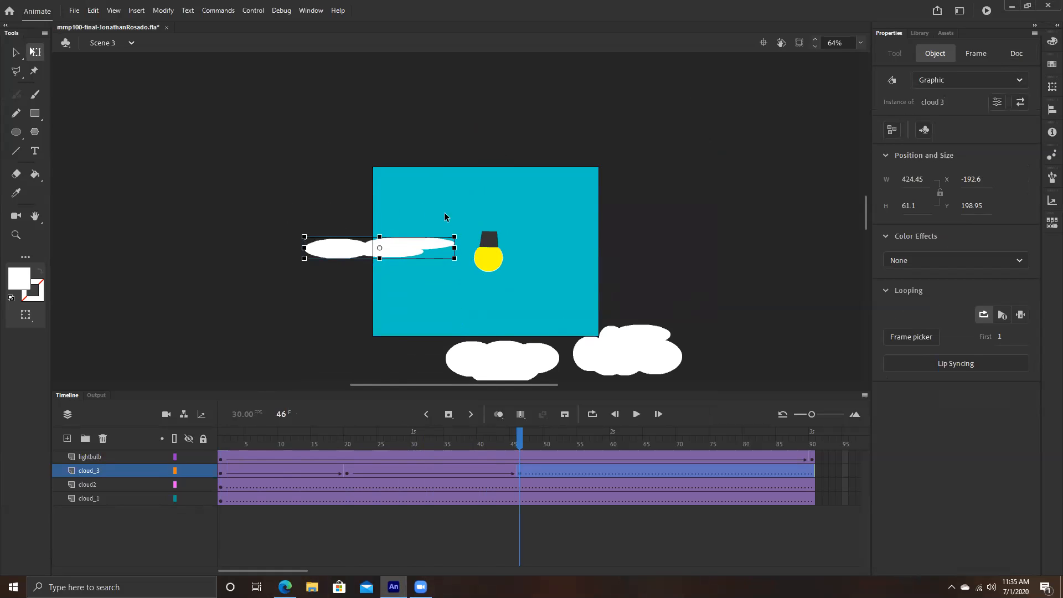
drag(403, 245, 398, 128)
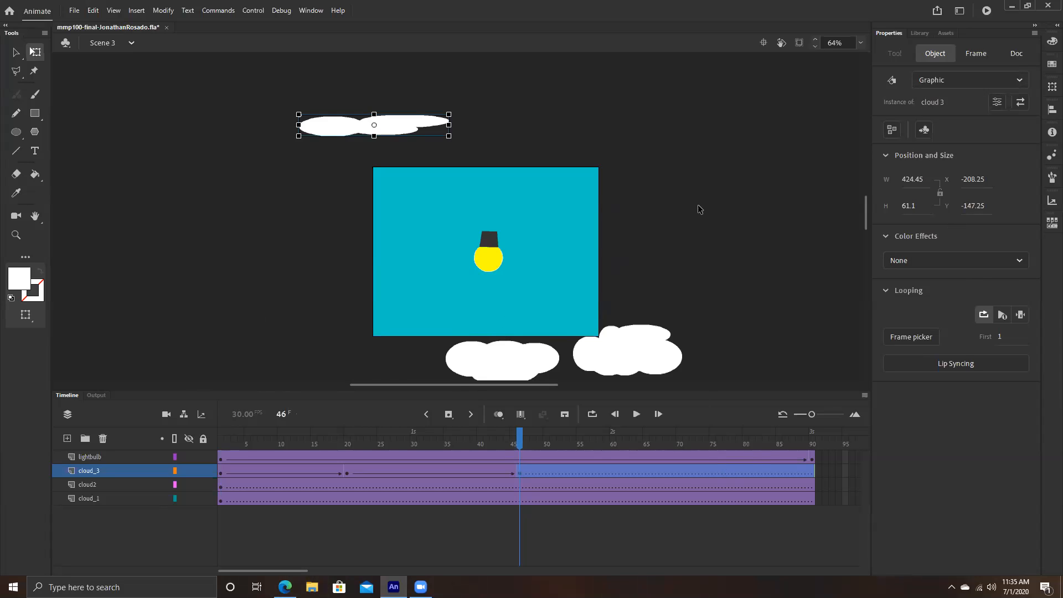
click(605, 102)
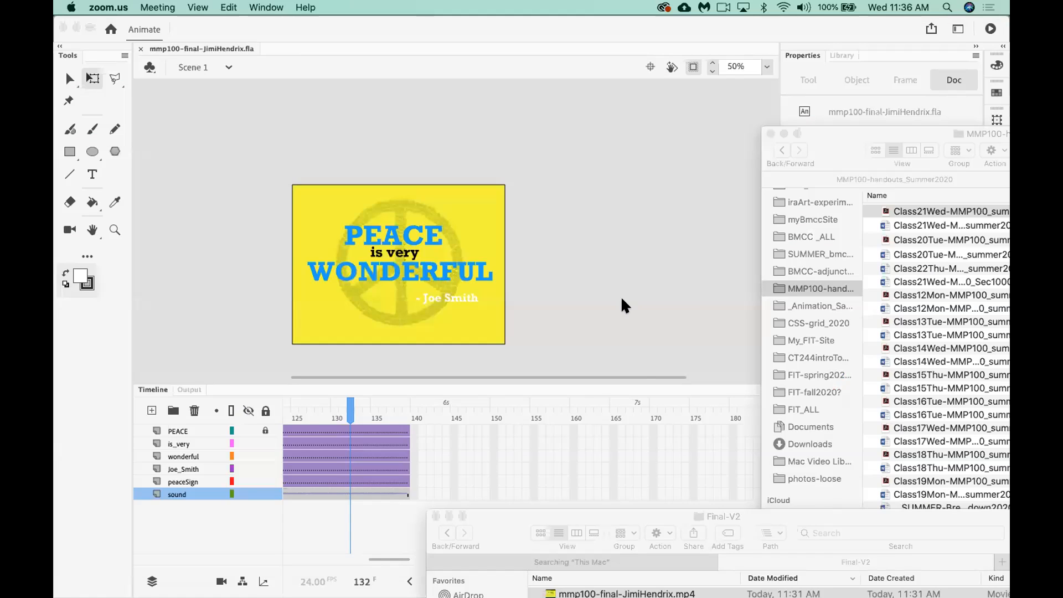
- Back in the peace quote animation, add a new layer above PEACE and select its first frame
scroll(621, 304, left, 5)
click(166, 432)
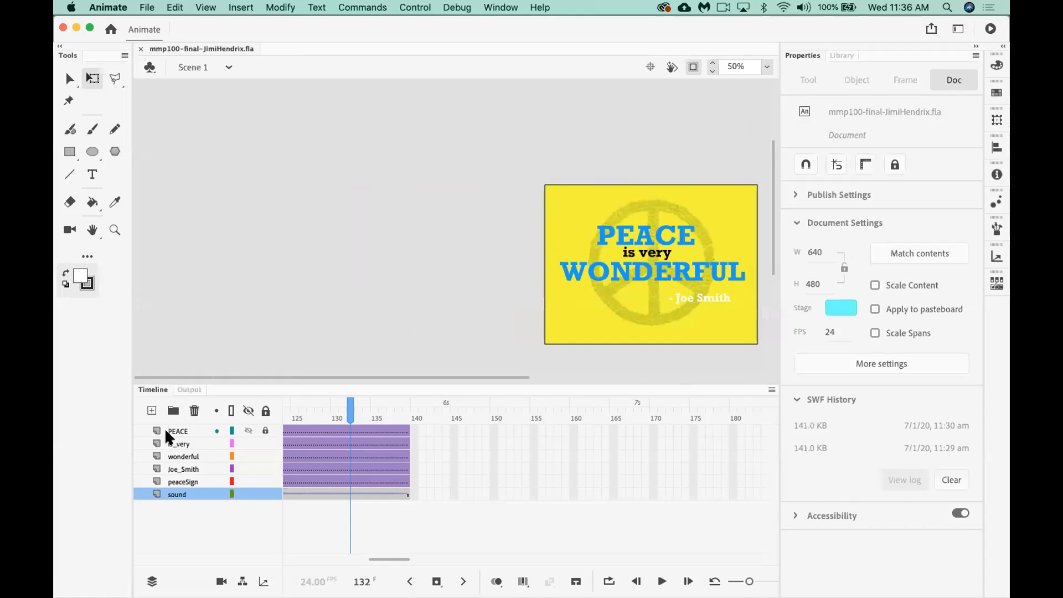
click(166, 432)
click(152, 410)
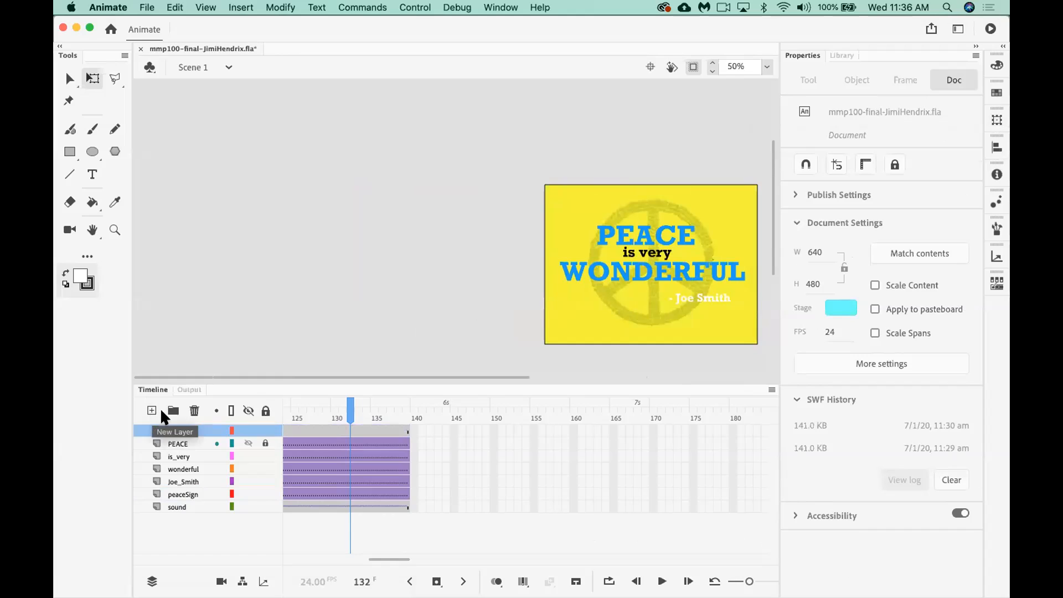
scroll(292, 427, left, 10)
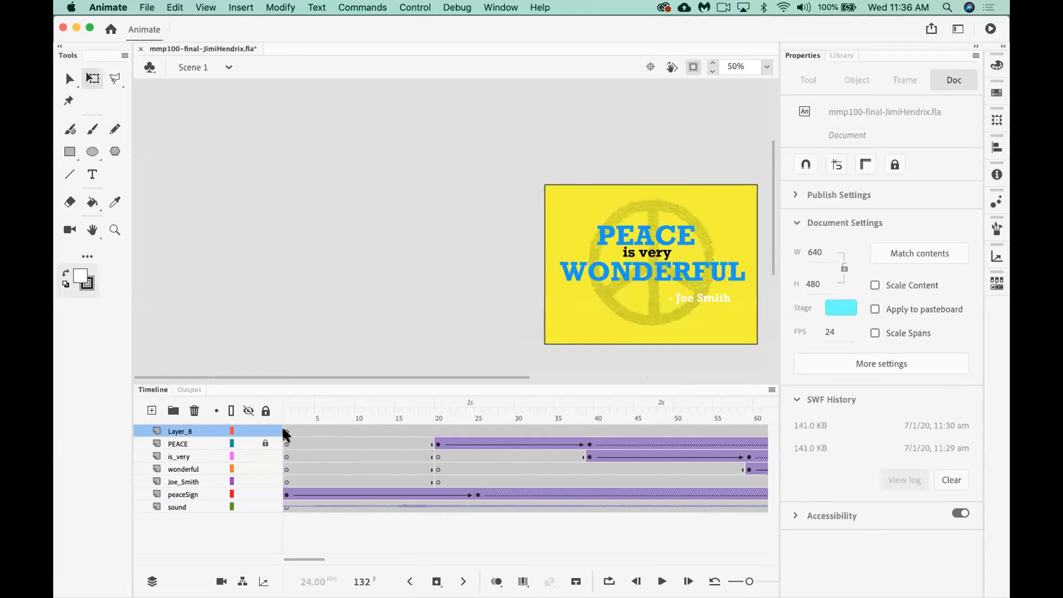
click(285, 431)
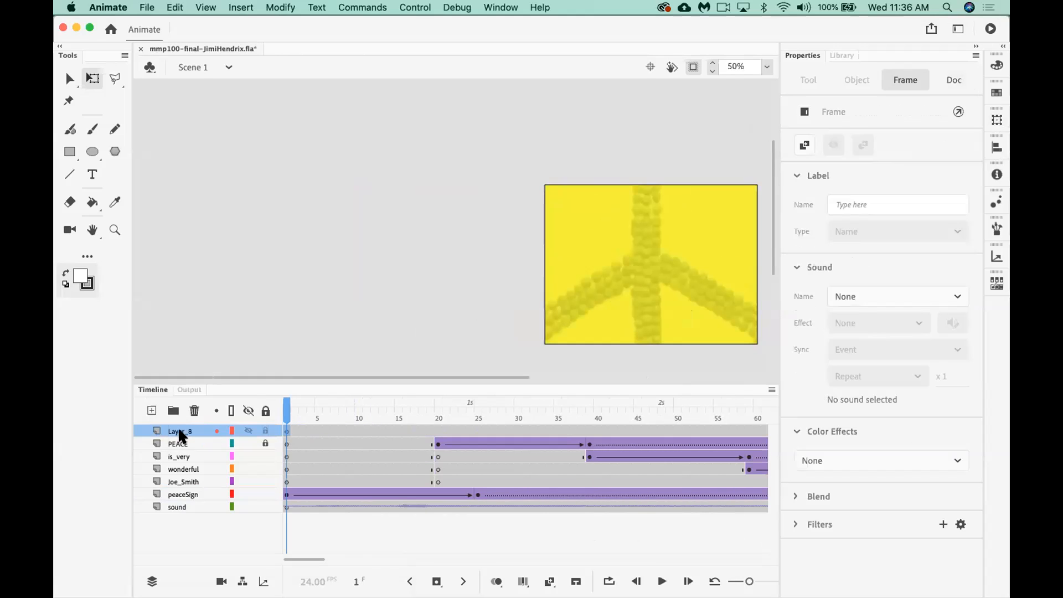
- Draw a white circle about 186 px wide with a black outline and place it on the pasteboard beside the yellow background
click(92, 152)
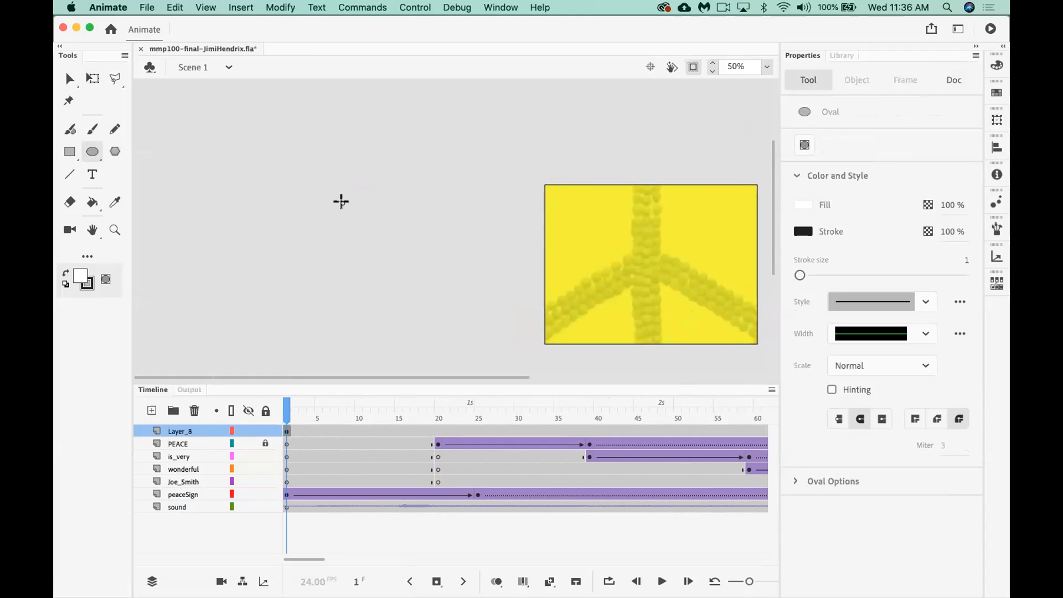
click(692, 68)
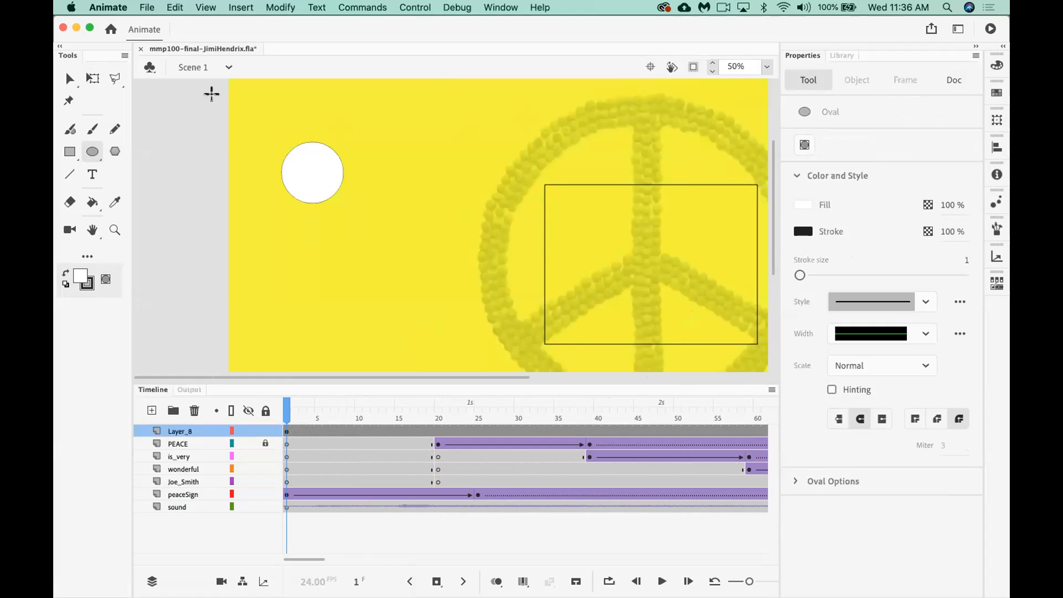
click(69, 79)
click(295, 160)
drag(295, 160, 157, 159)
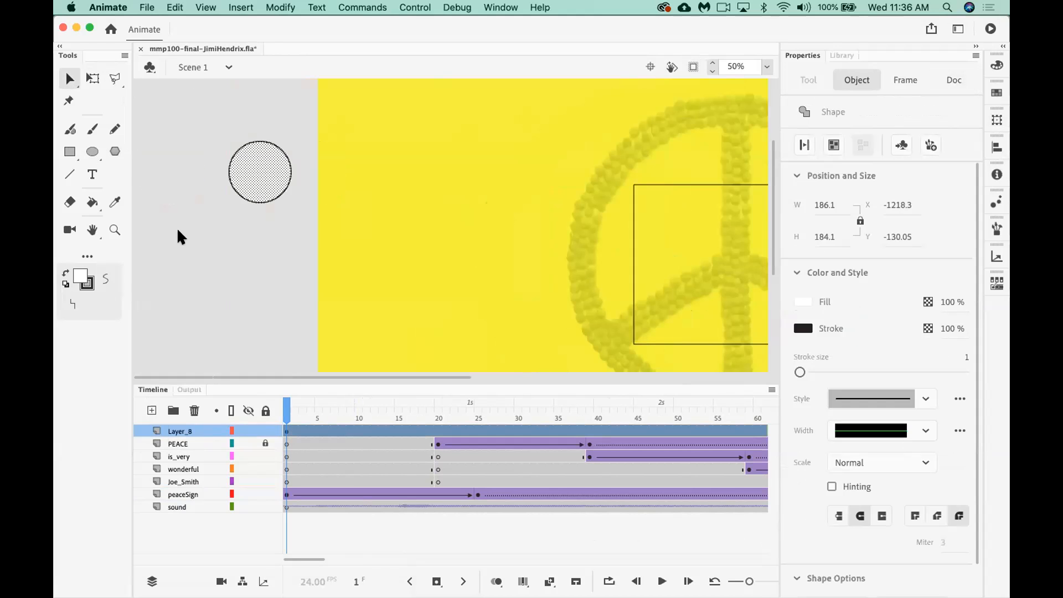
click(217, 229)
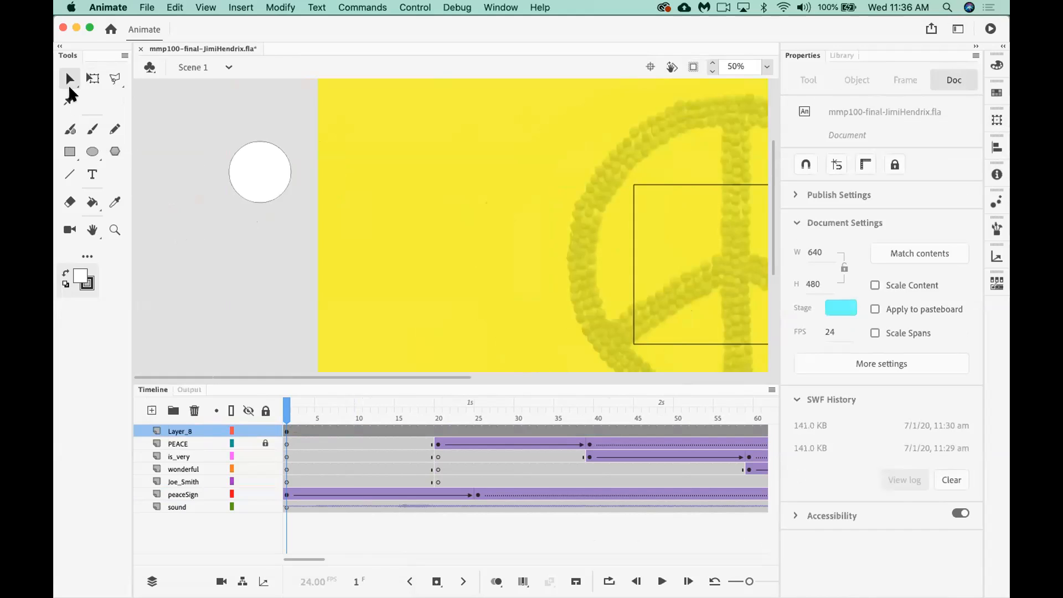
- Pull the circle's lower edge downward with the Selection tool to taper it into a light bulb shape
click(69, 79)
click(118, 99)
click(258, 204)
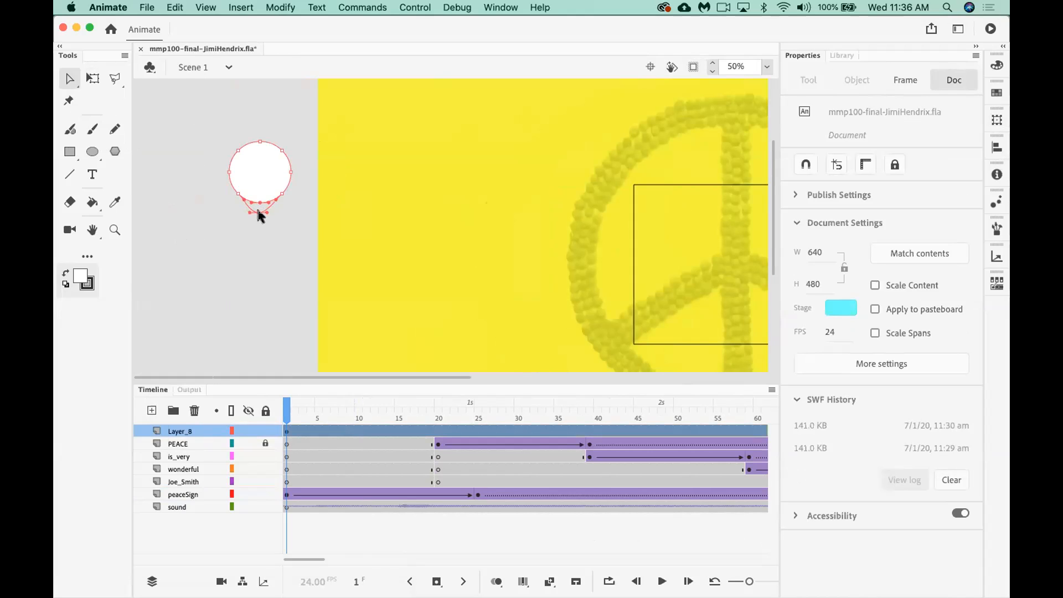
click(261, 219)
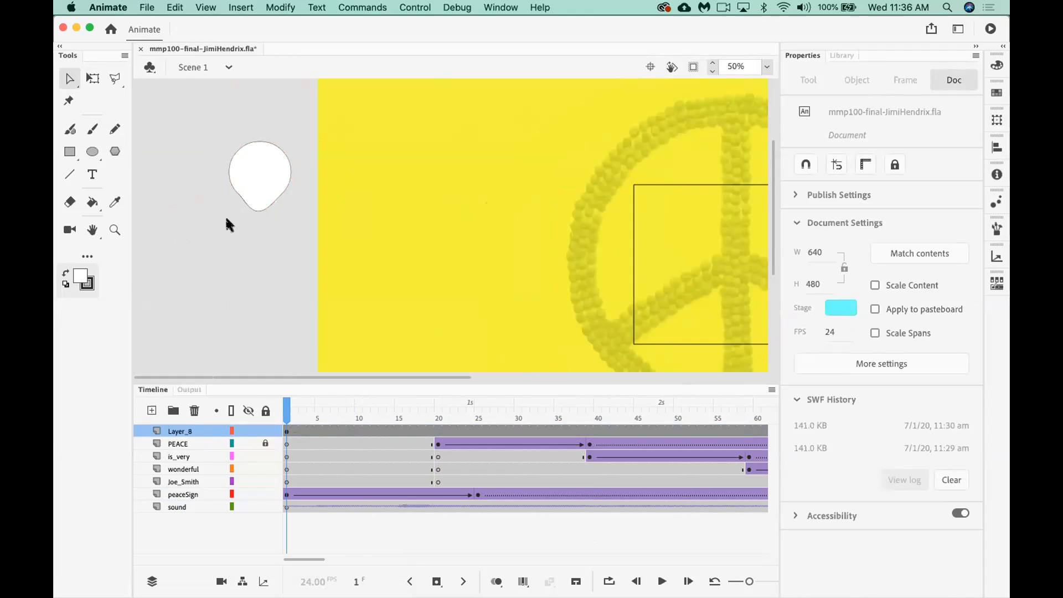
- Draw a small rectangle over the tapered end of the circle as the light bulb's base
click(71, 149)
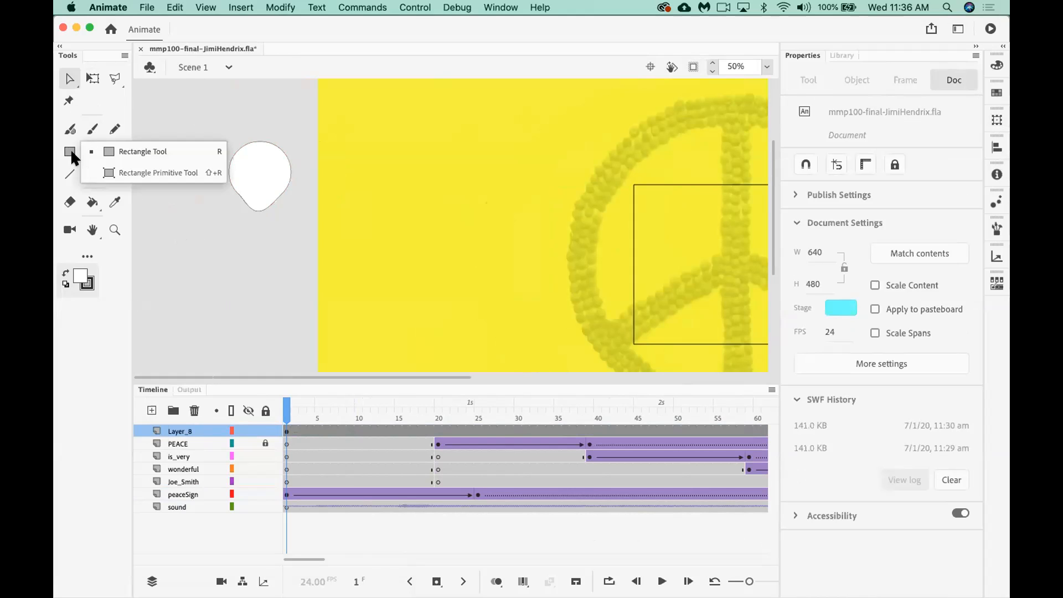
click(127, 151)
drag(246, 201, 273, 233)
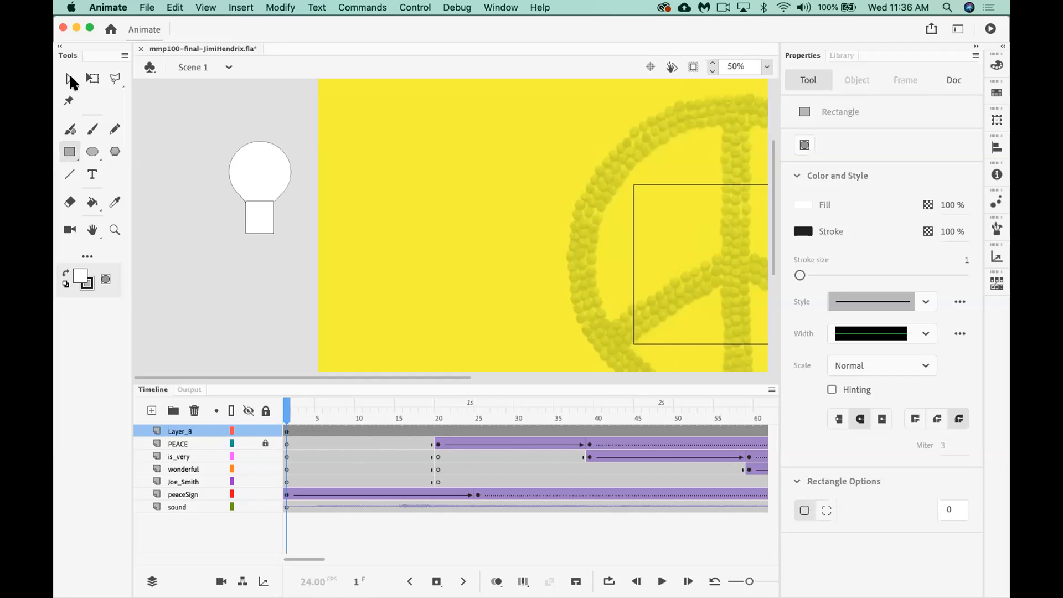
click(70, 79)
click(107, 78)
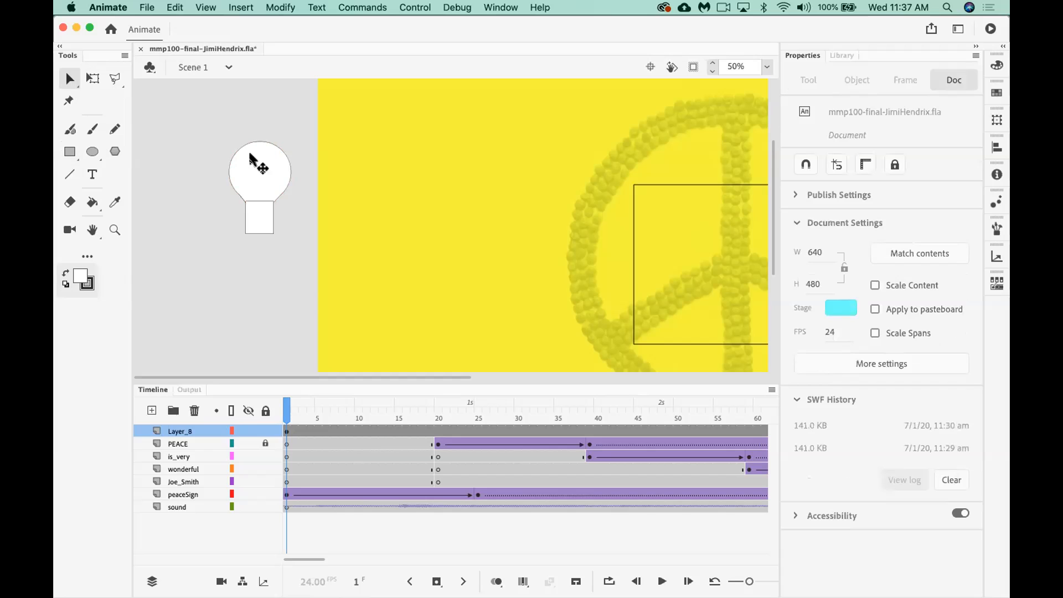
- Select the whole light bulb drawing and convert it to a Graphic symbol, keeping the default name
drag(200, 124, 304, 254)
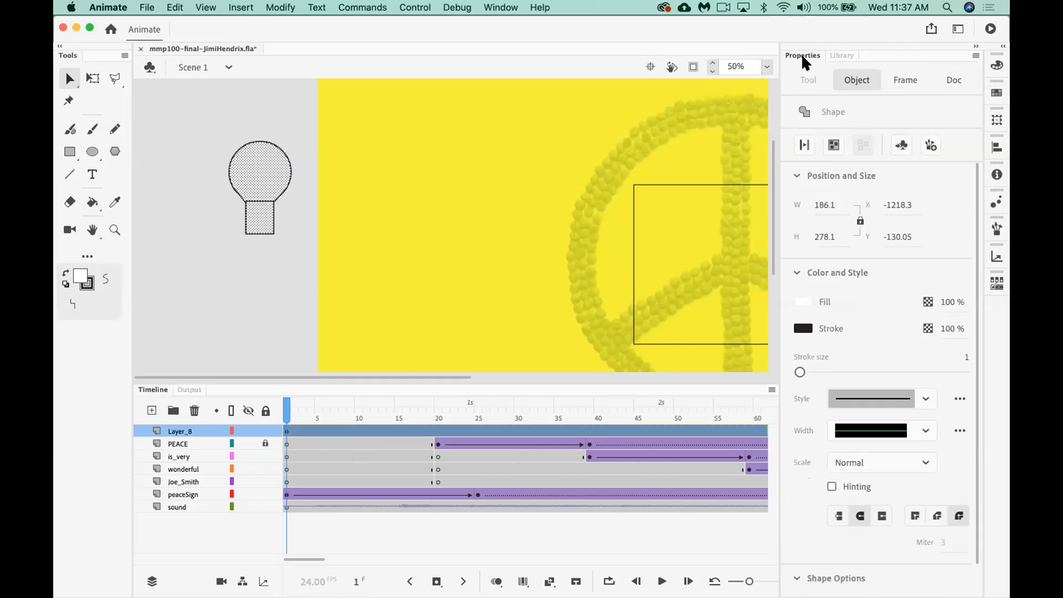
click(286, 107)
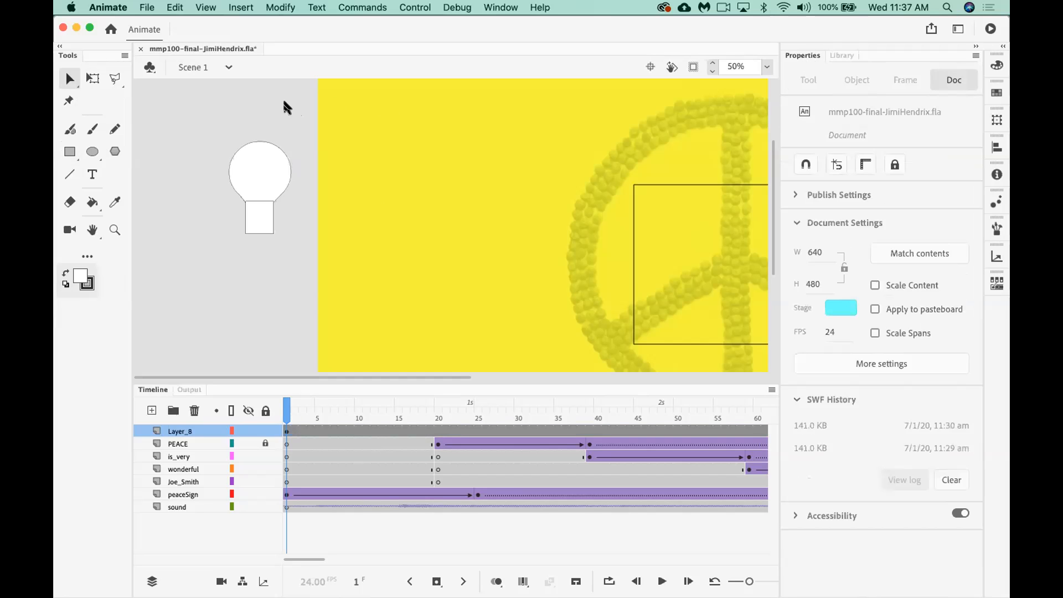
drag(227, 143, 295, 247)
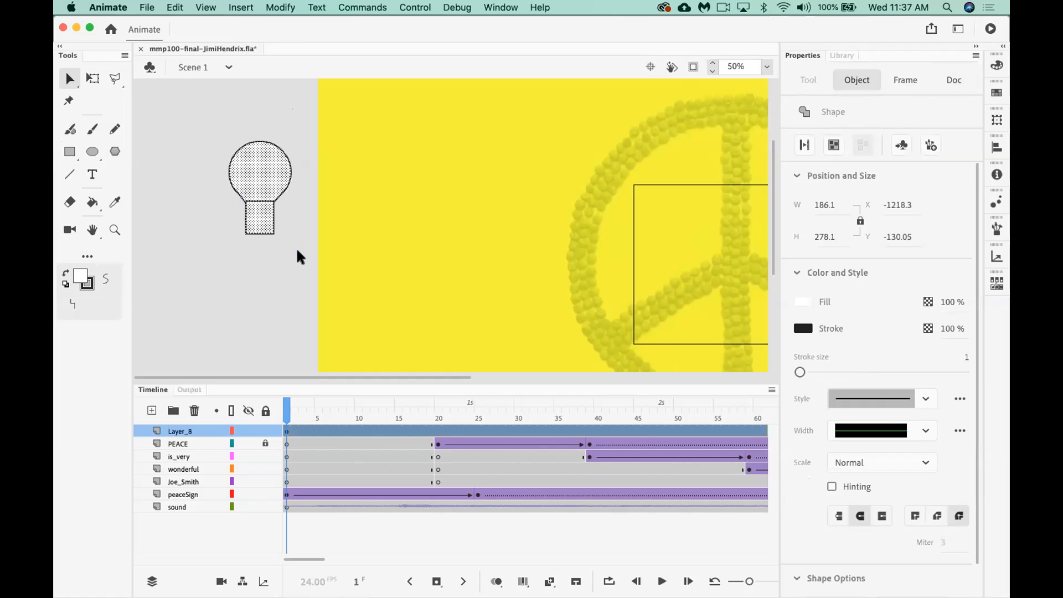
right_click(262, 230)
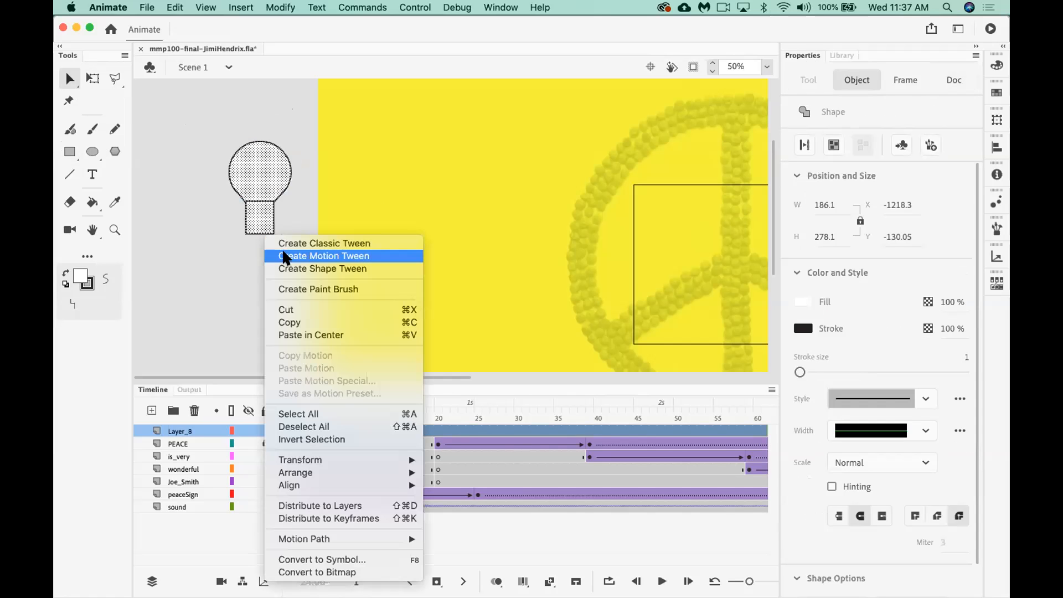
click(355, 560)
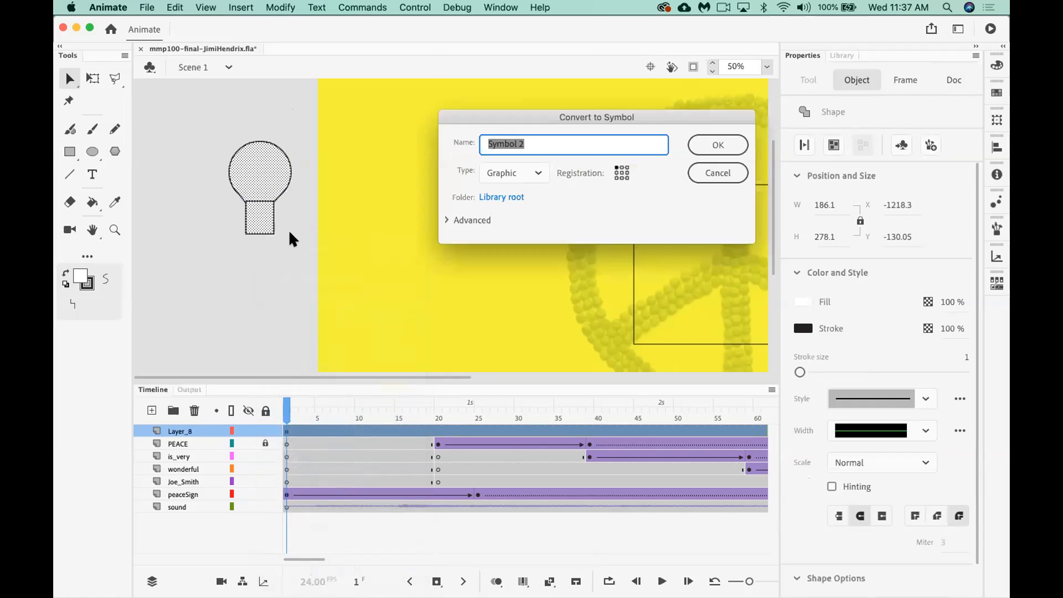
click(698, 148)
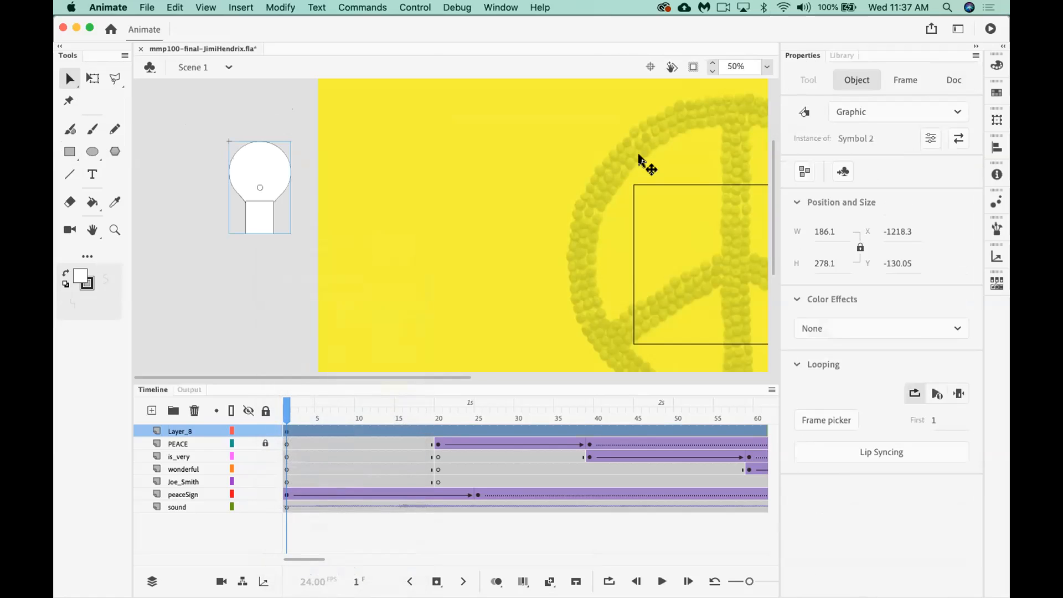
- Move the light bulb symbol from the pasteboard onto the stage at about X 114, Y 52
click(229, 306)
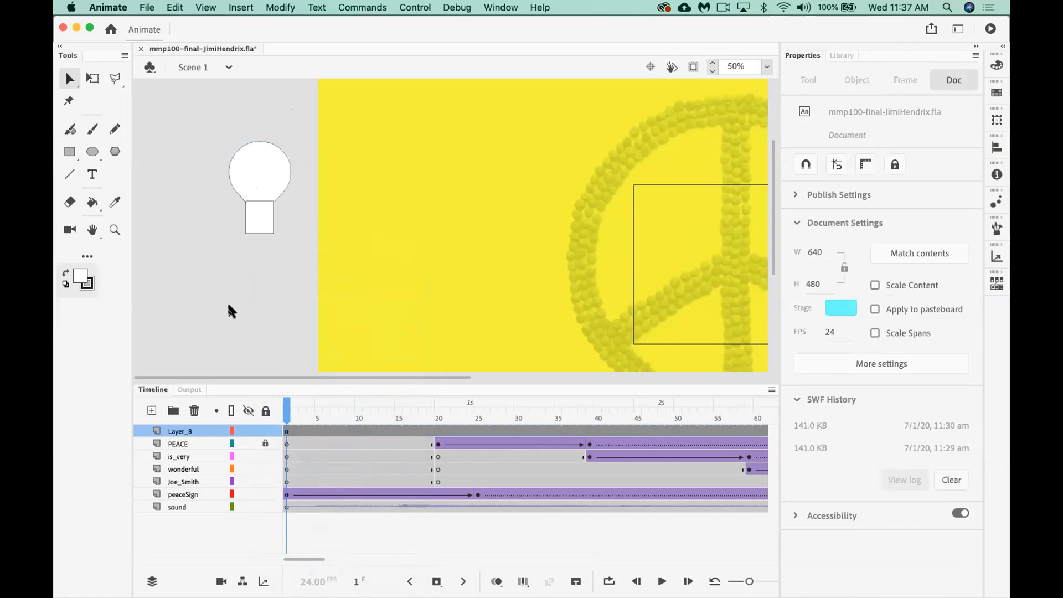
click(252, 172)
drag(252, 176, 699, 237)
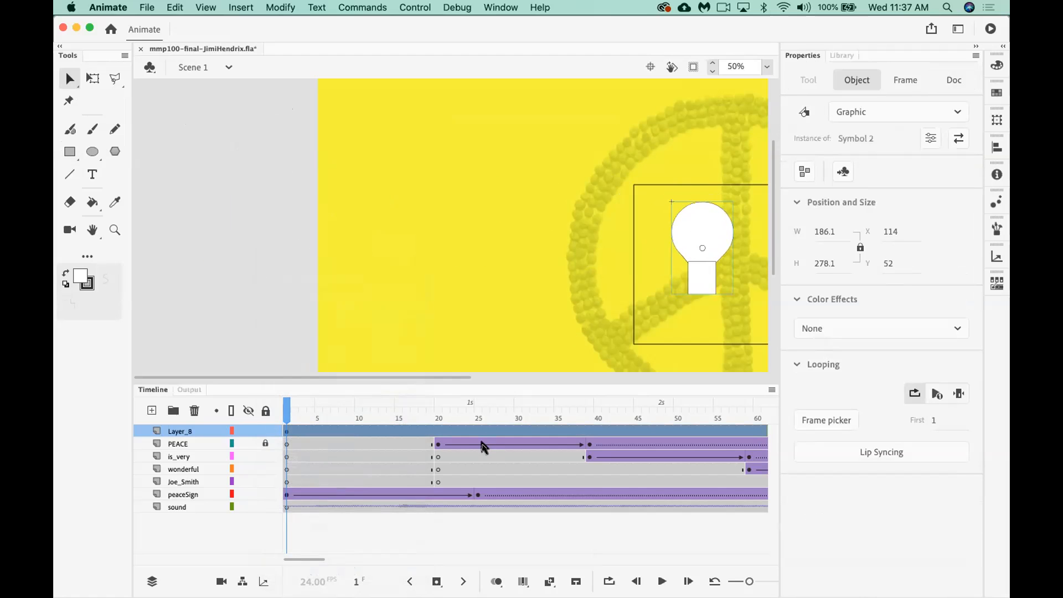
- Scale the light bulb down to about 92 × 137 px and place it just above the stage
key(super+2)
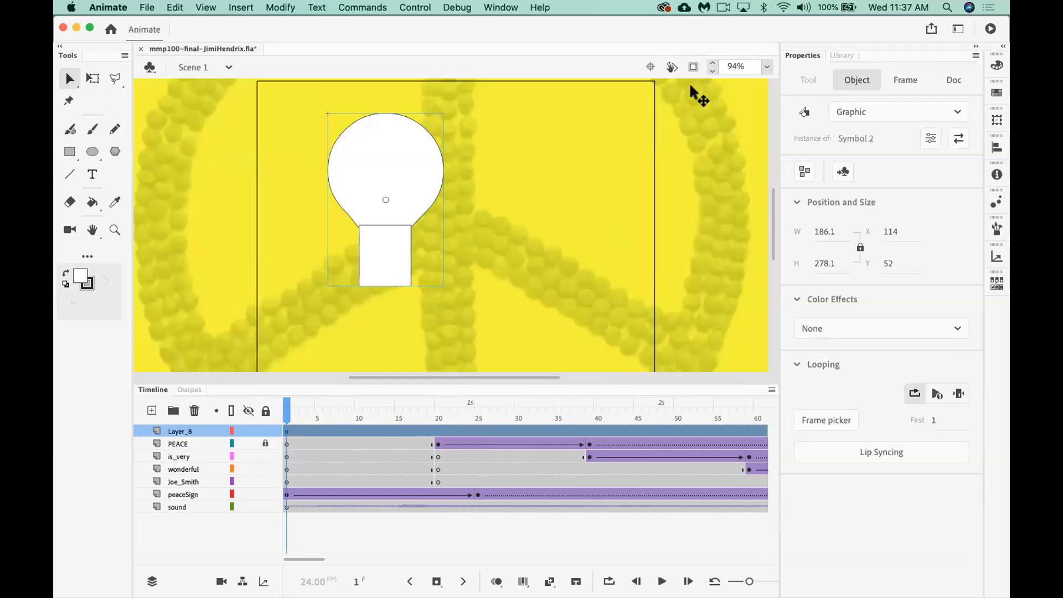
click(692, 66)
scroll(584, 235, down, 2)
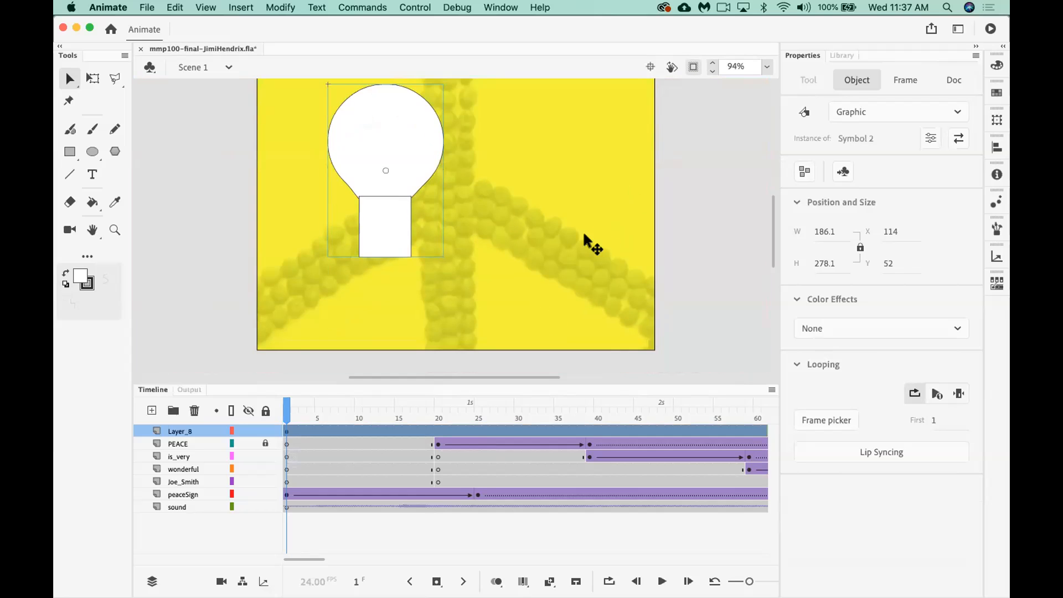
key(super+minus)
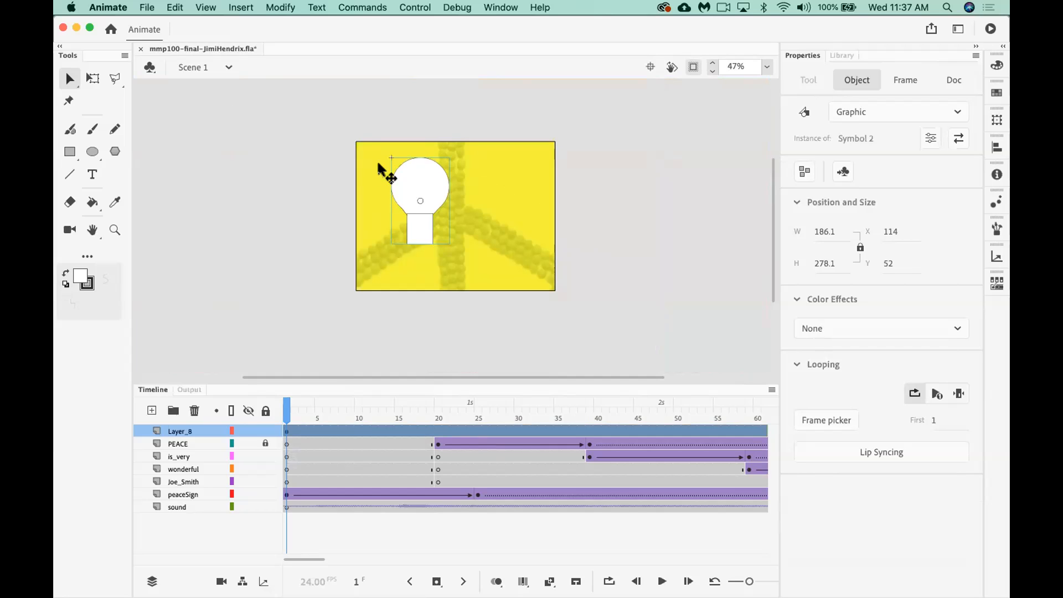
click(91, 79)
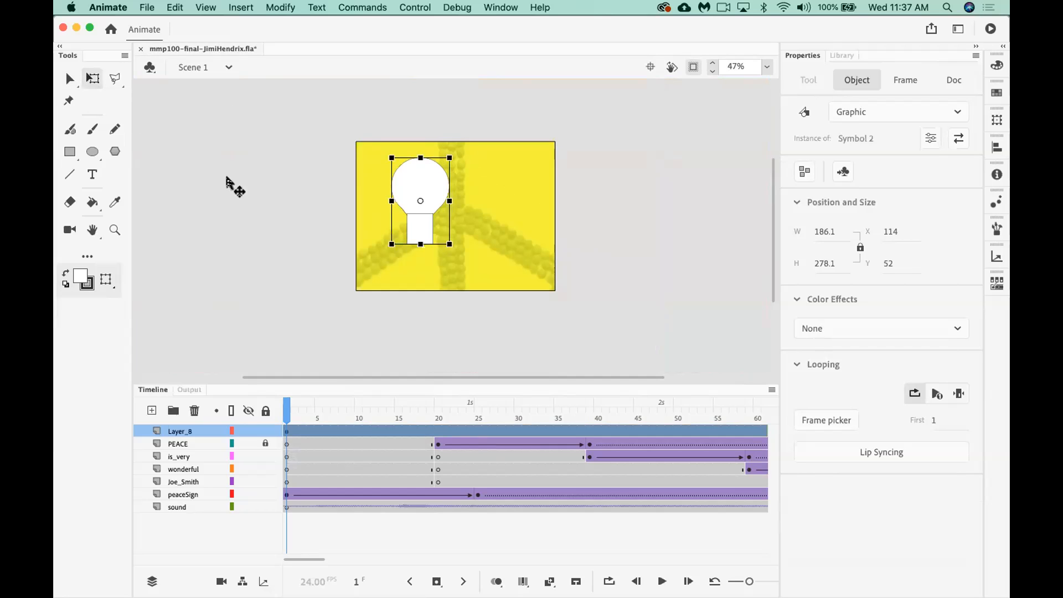
drag(389, 240, 451, 101)
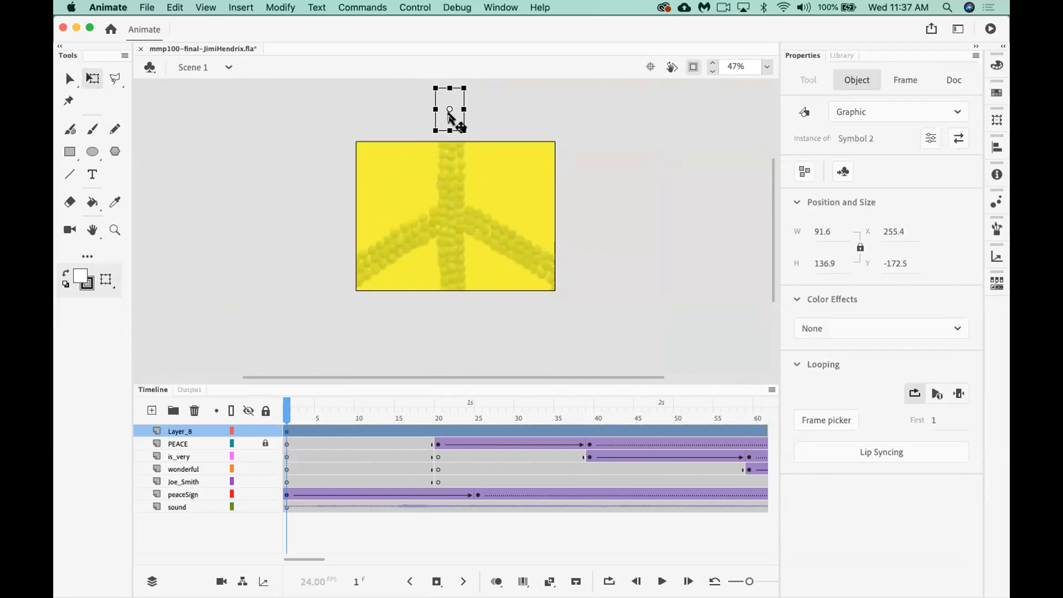
click(696, 67)
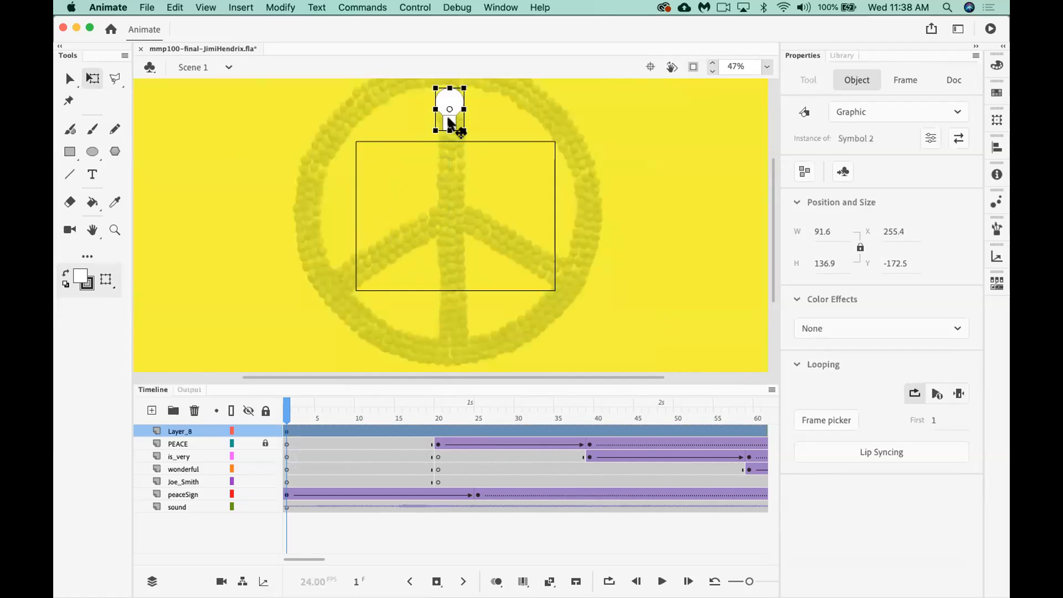
- Create a classic tween on Layer_8 from the light bulb's keyframe at frame 1
click(287, 430)
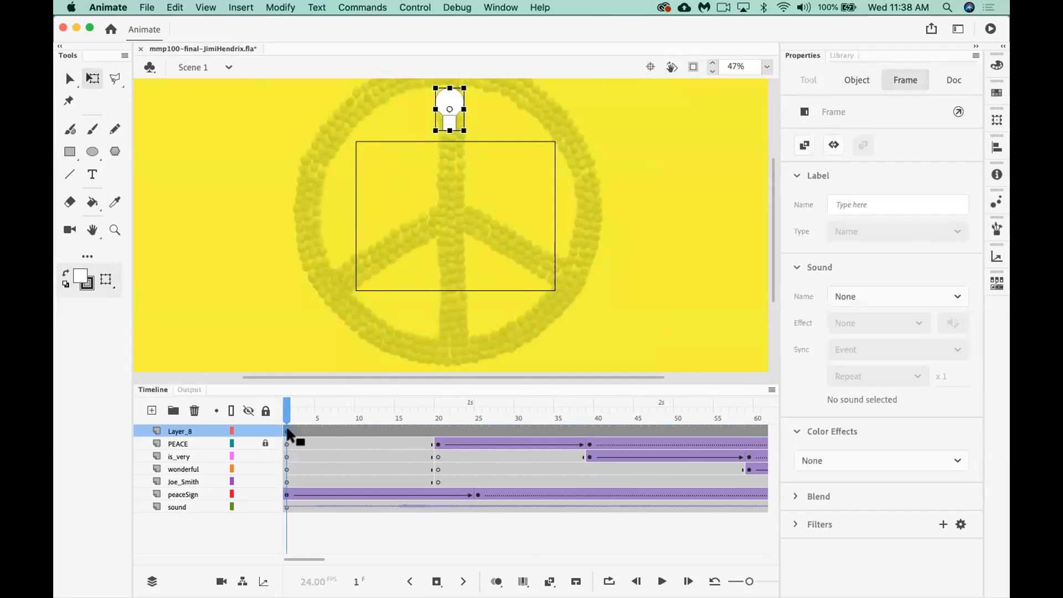
right_click(287, 430)
click(379, 234)
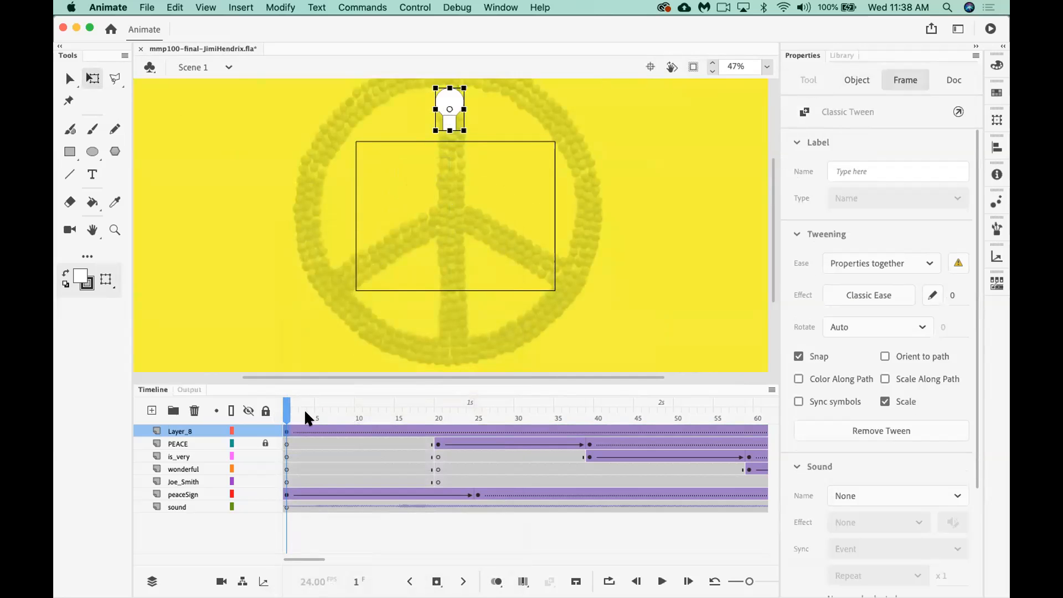
- Insert a keyframe at frame 20 of Layer_8 for the light bulb
drag(288, 407, 437, 414)
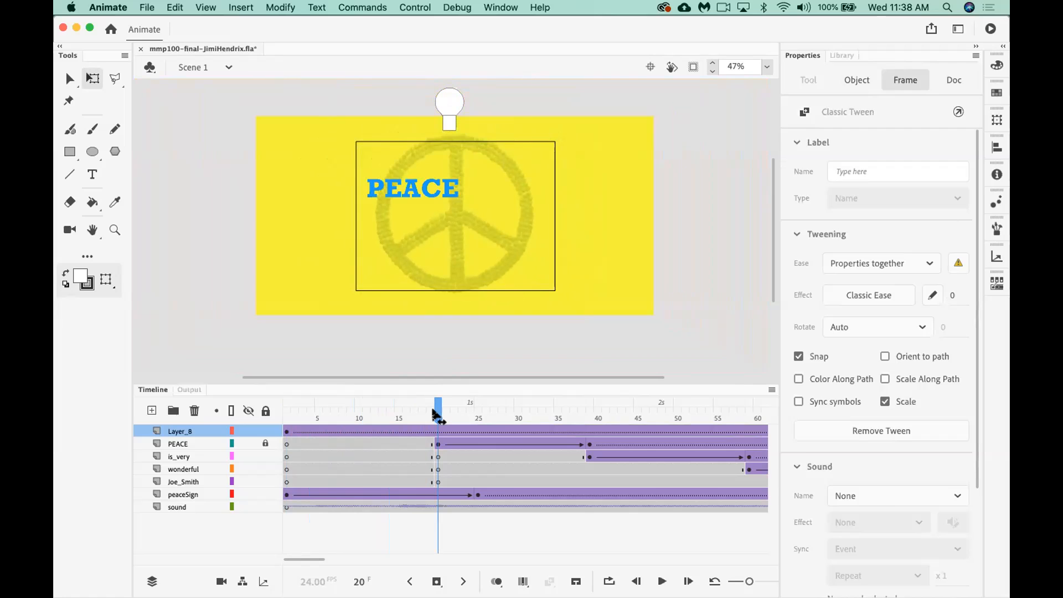
click(438, 414)
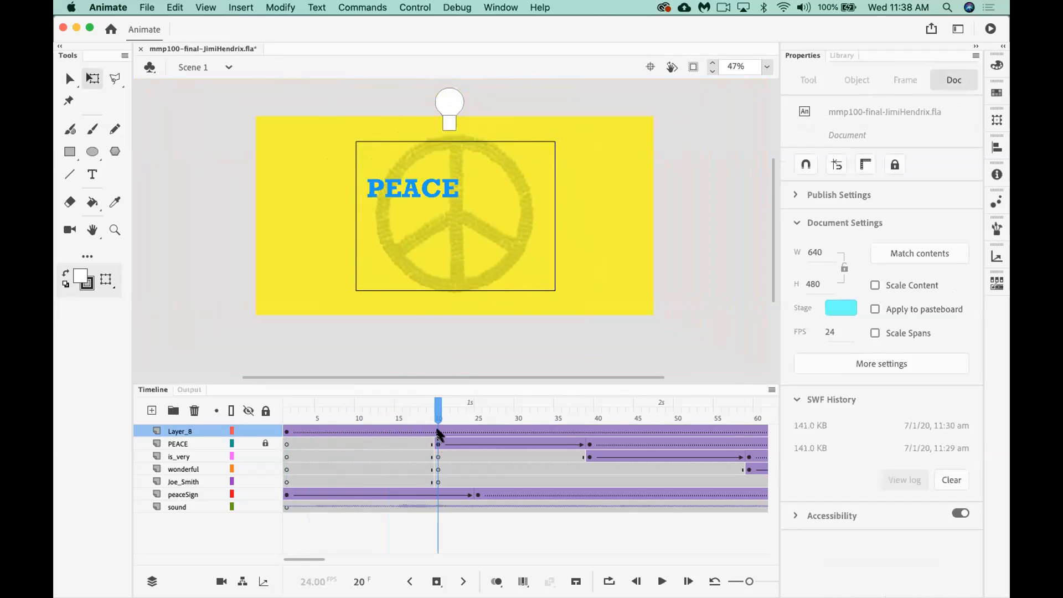
click(438, 443)
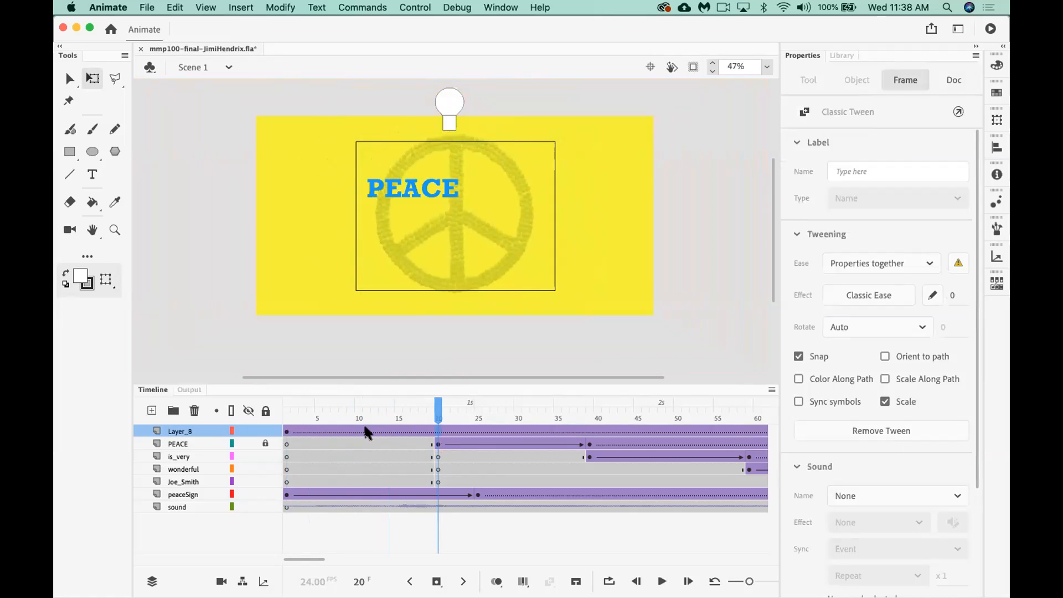
right_click(436, 430)
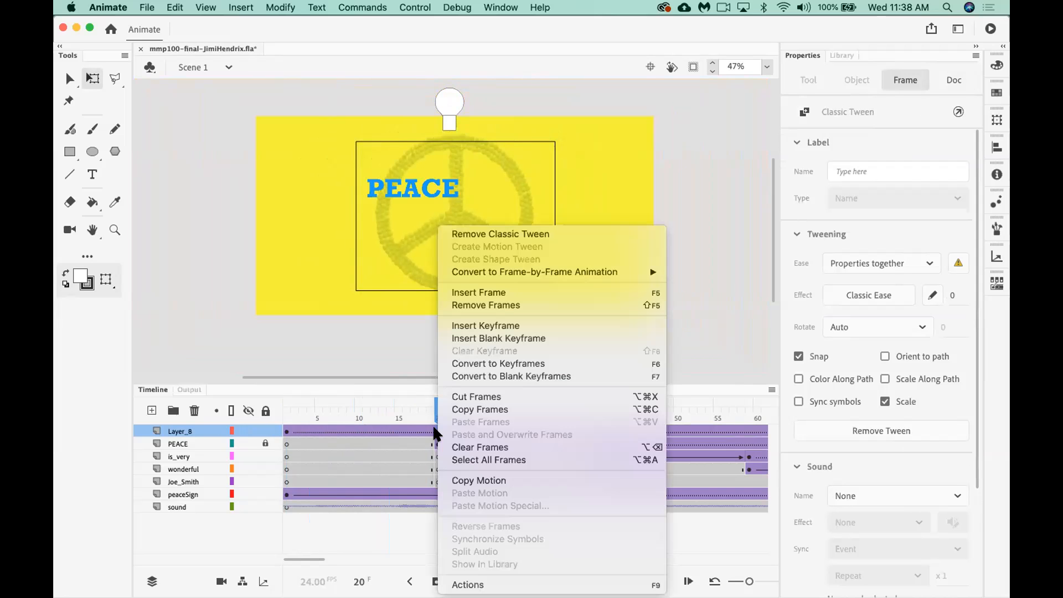
click(485, 326)
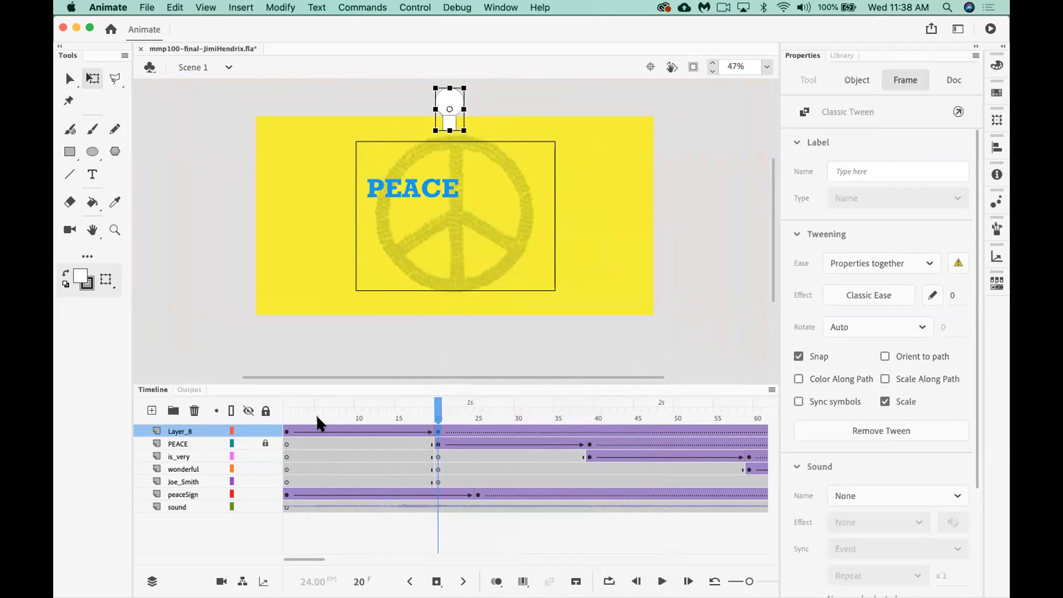
- Move the light bulb at frame 20 down to the middle of the stage, at about X 268, Y 163
click(285, 432)
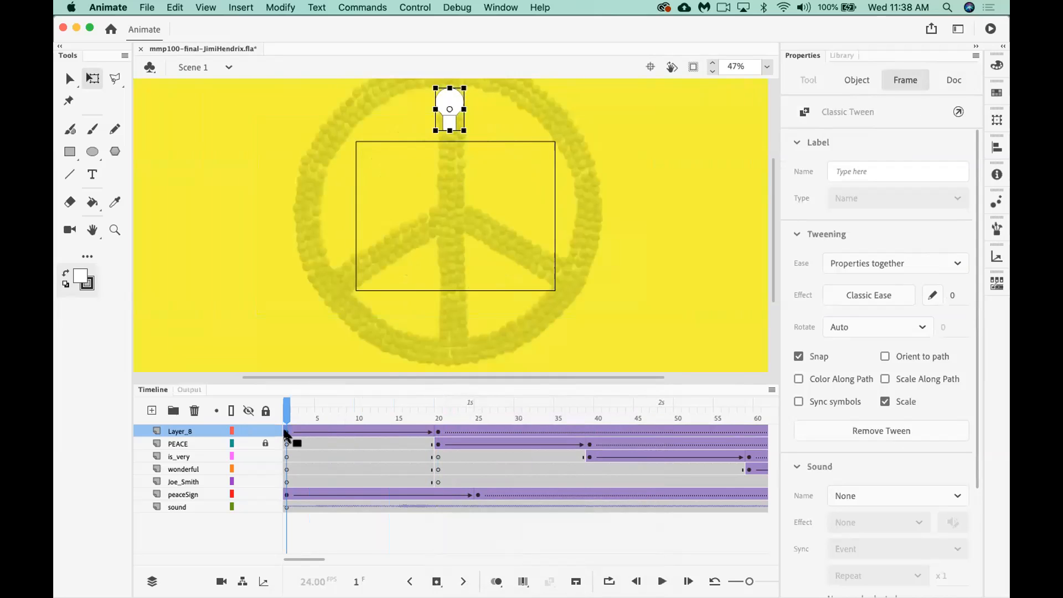
click(439, 432)
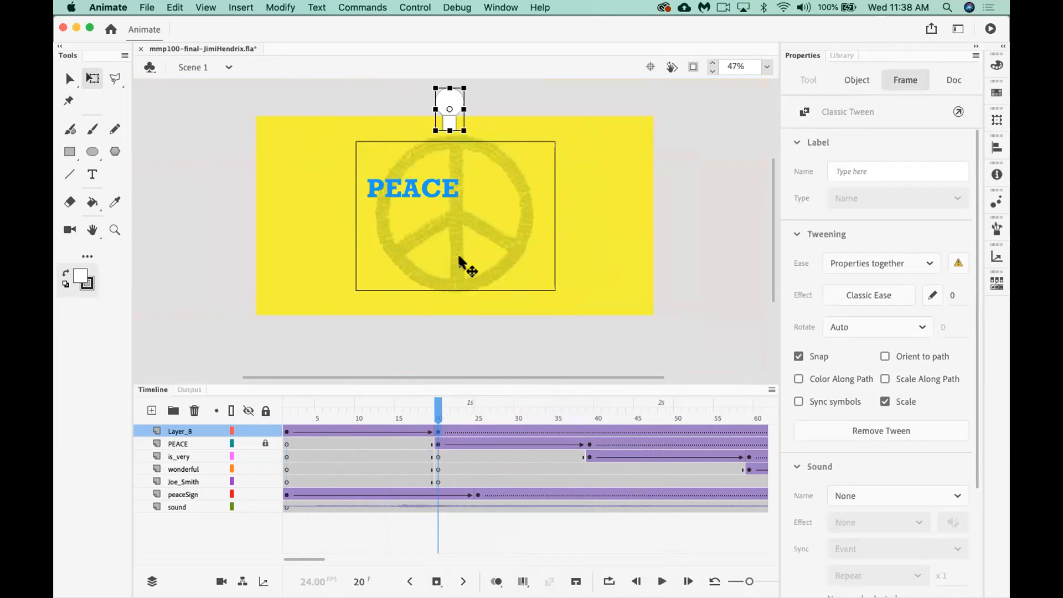
drag(458, 111, 459, 208)
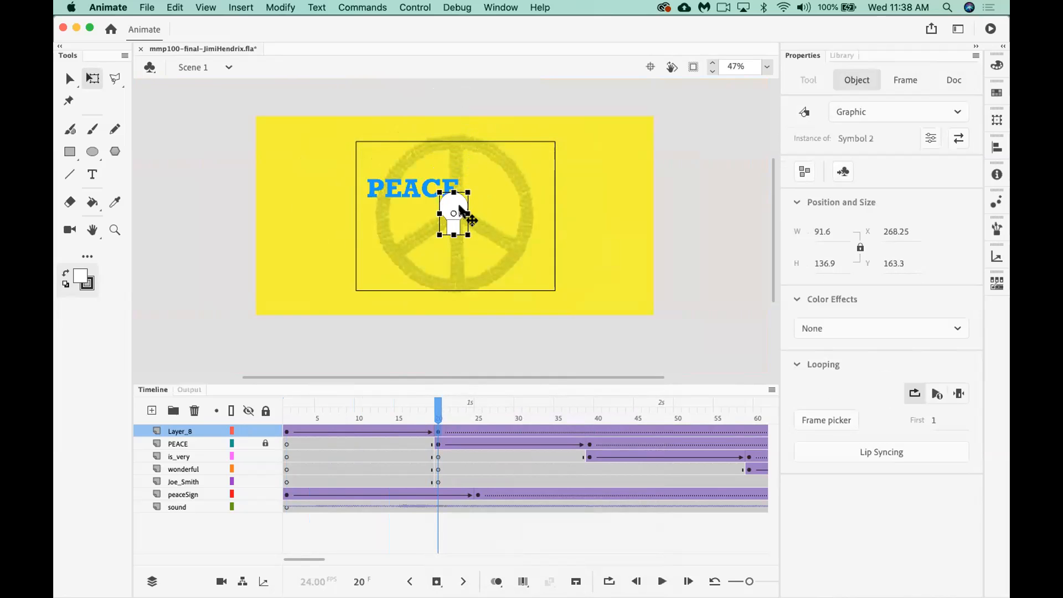
- Play the animation from the first frame to preview the light bulb's drop onto the stage
click(433, 429)
drag(430, 414, 238, 392)
key(Return)
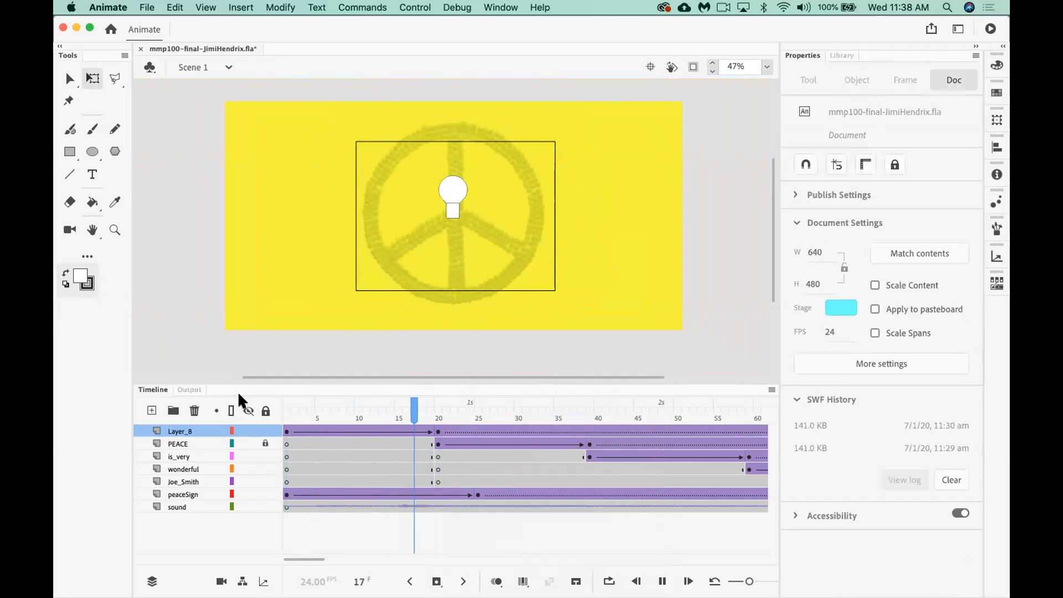
key(Return)
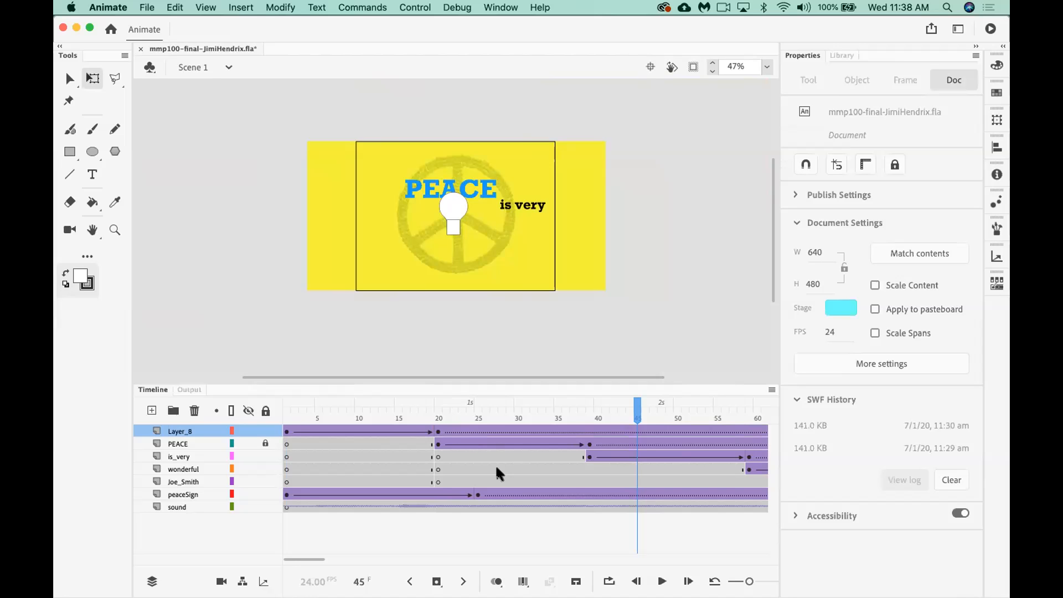
- Insert another light bulb keyframe on Layer_8 at frame 50
scroll(495, 464, right, 3)
scroll(496, 468, right, 20)
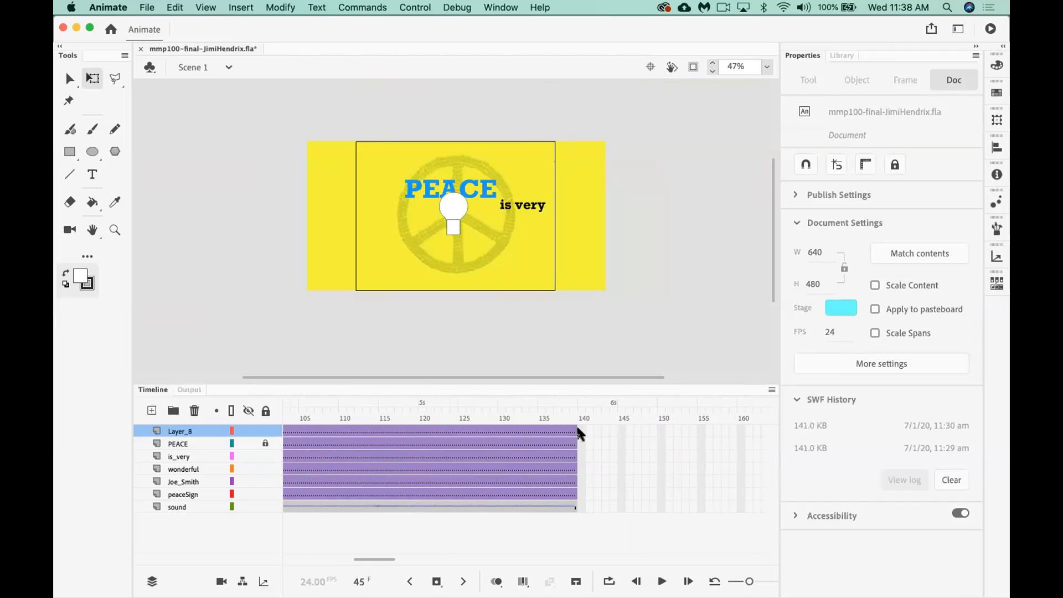
scroll(508, 454, left, 20)
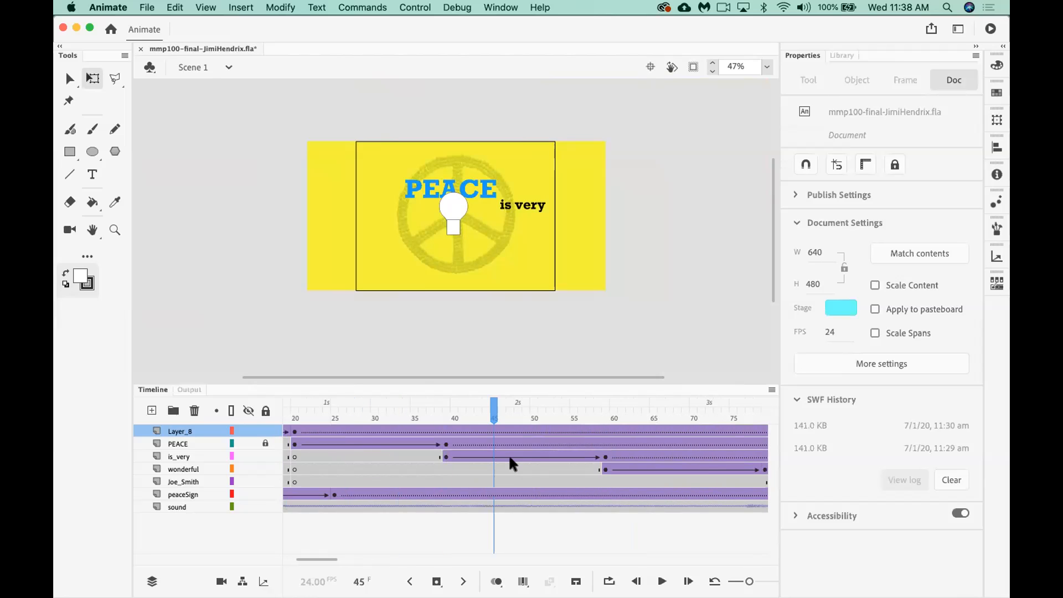
scroll(509, 454, left, 5)
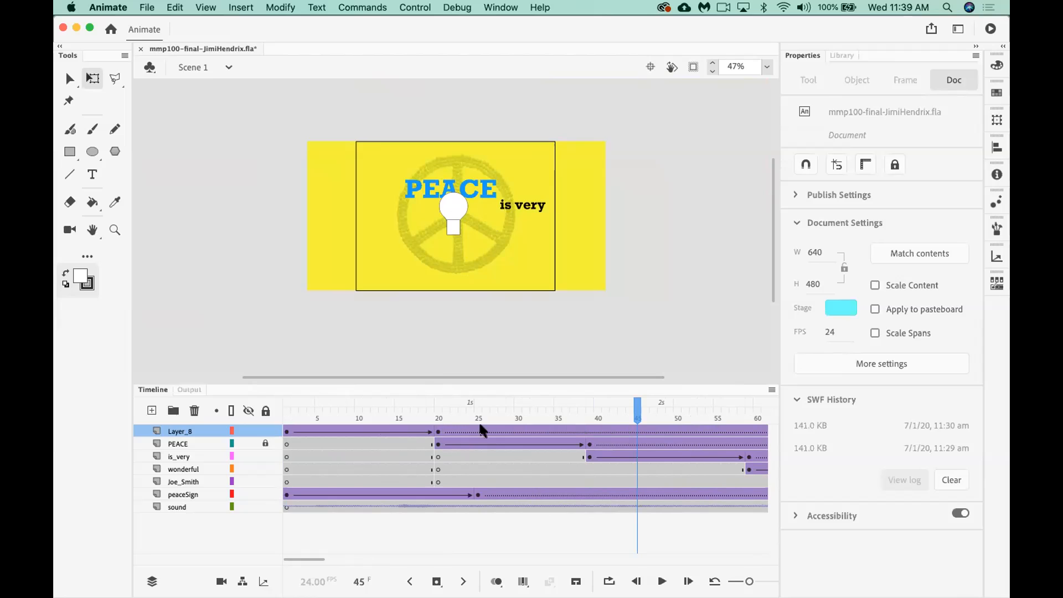
click(677, 434)
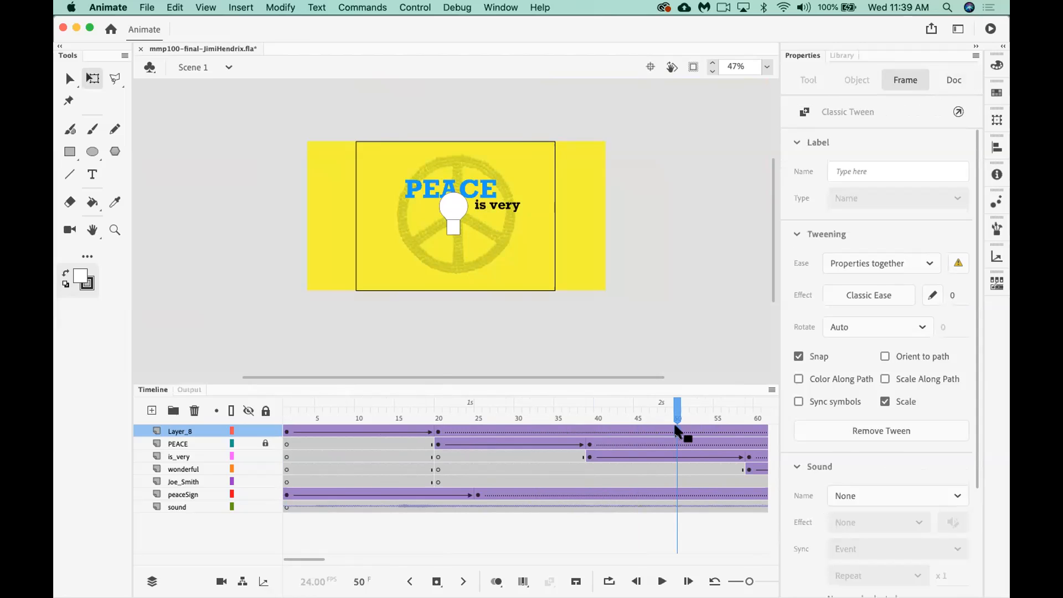
key(F6)
- Set the light bulb's tween between frames 20 and 50 to rotate clockwise 3 times
click(437, 431)
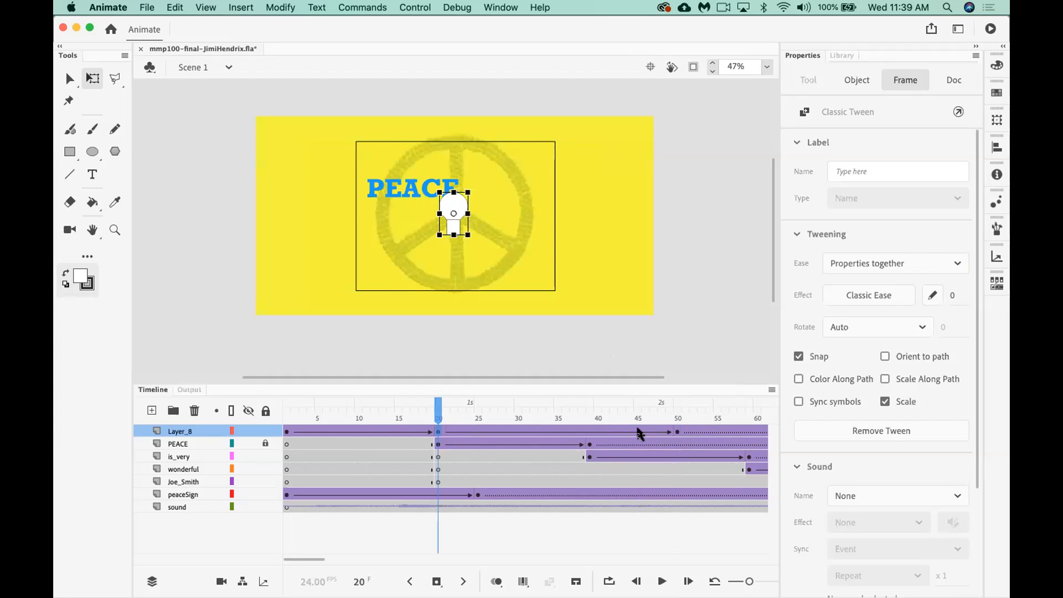
click(677, 432)
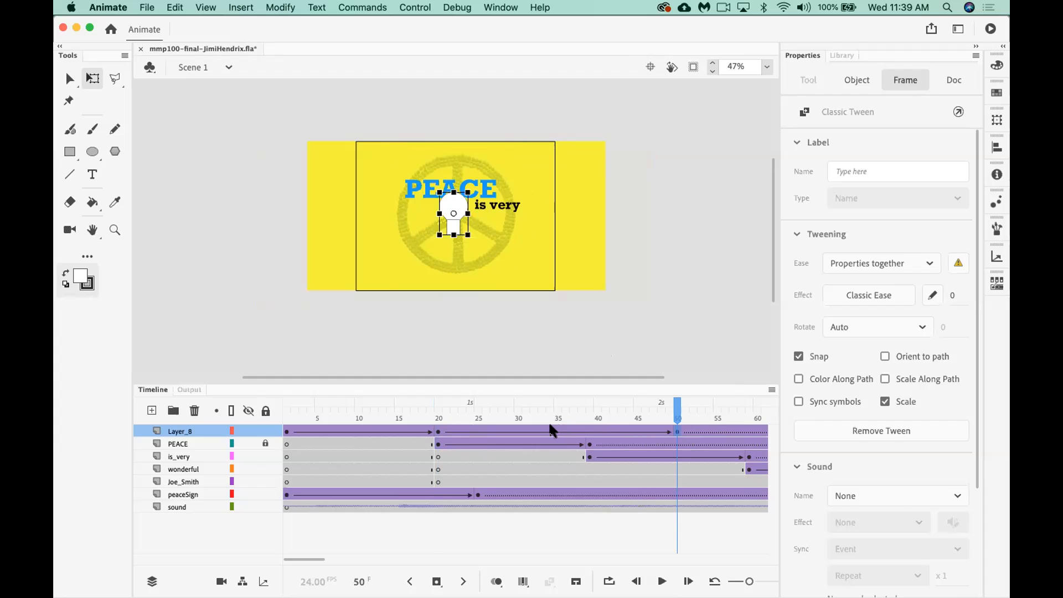
click(533, 431)
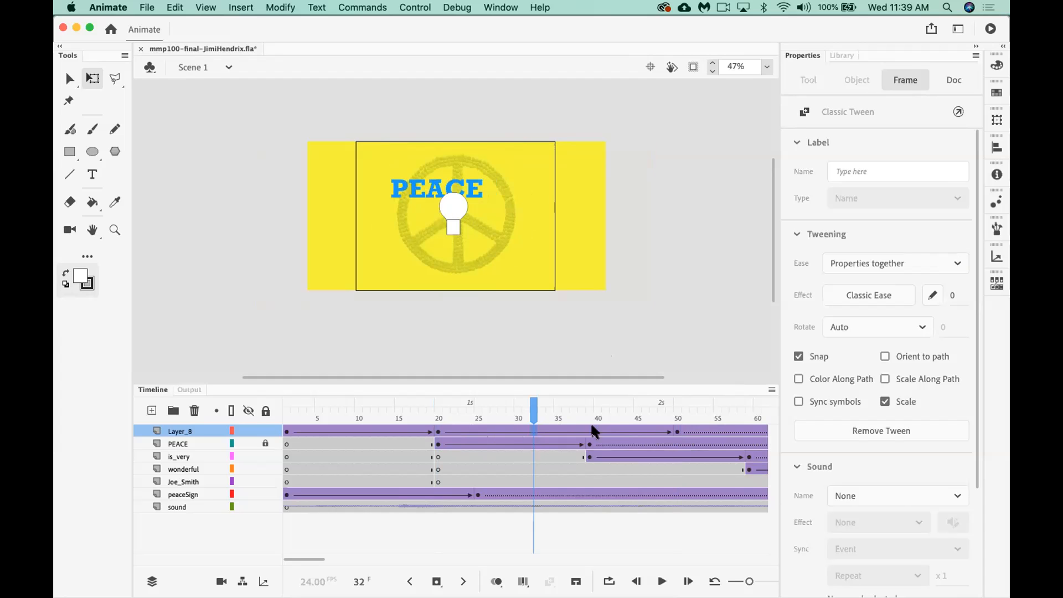
click(557, 430)
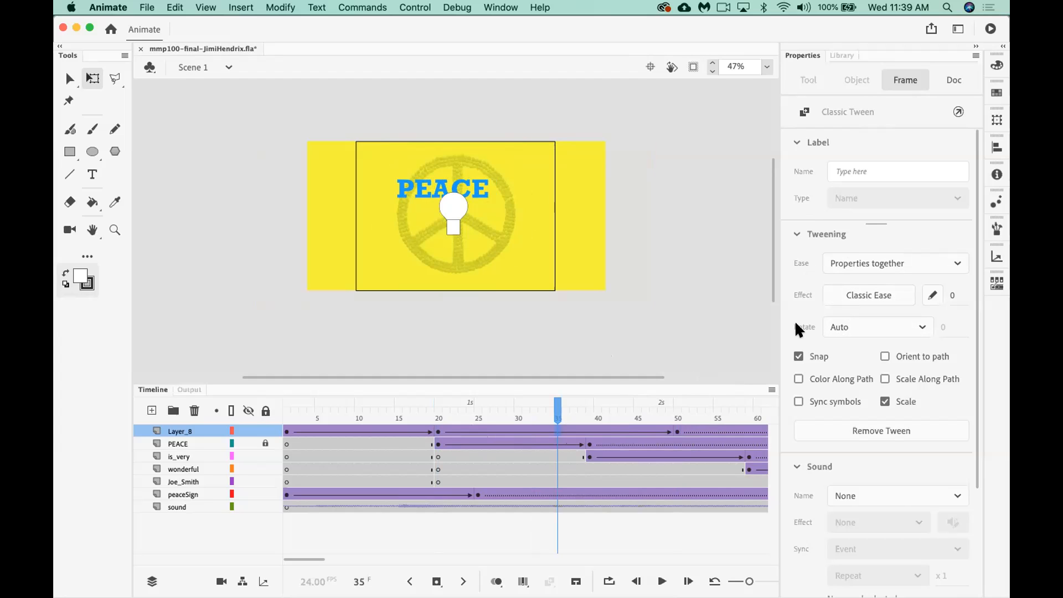
click(922, 327)
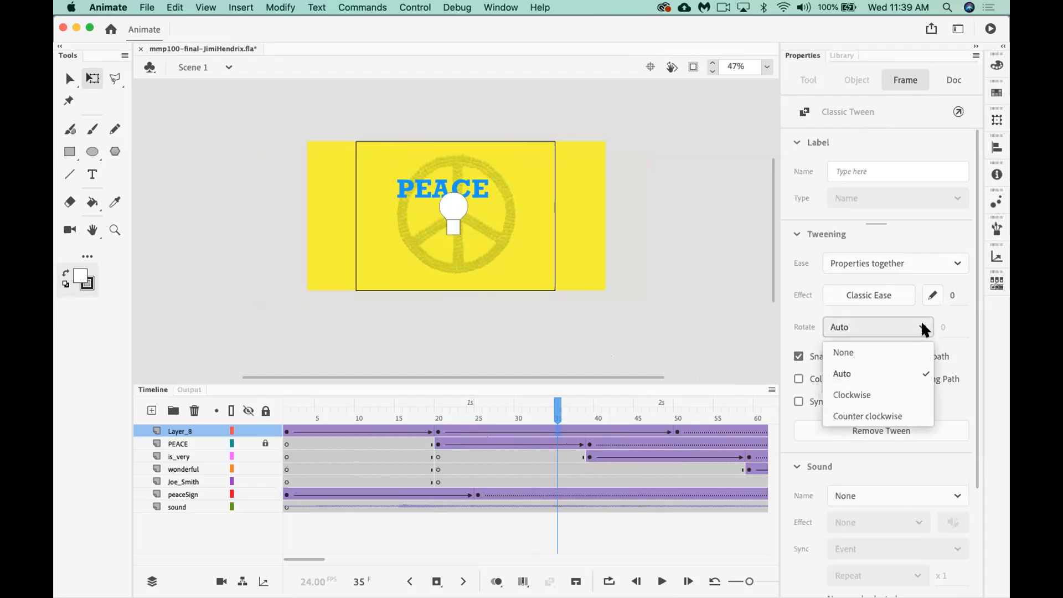
click(866, 392)
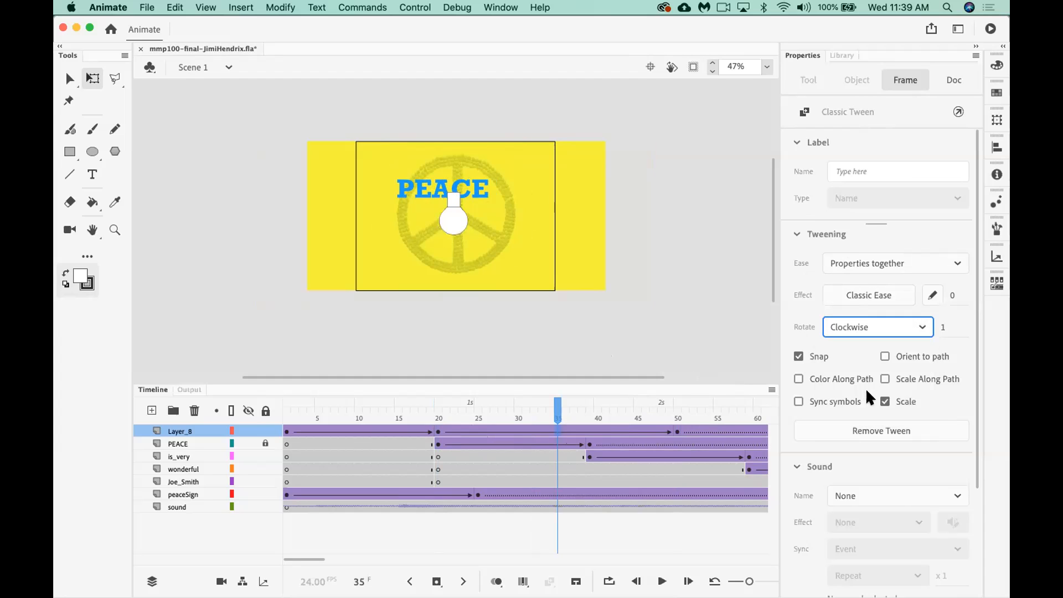
click(939, 327)
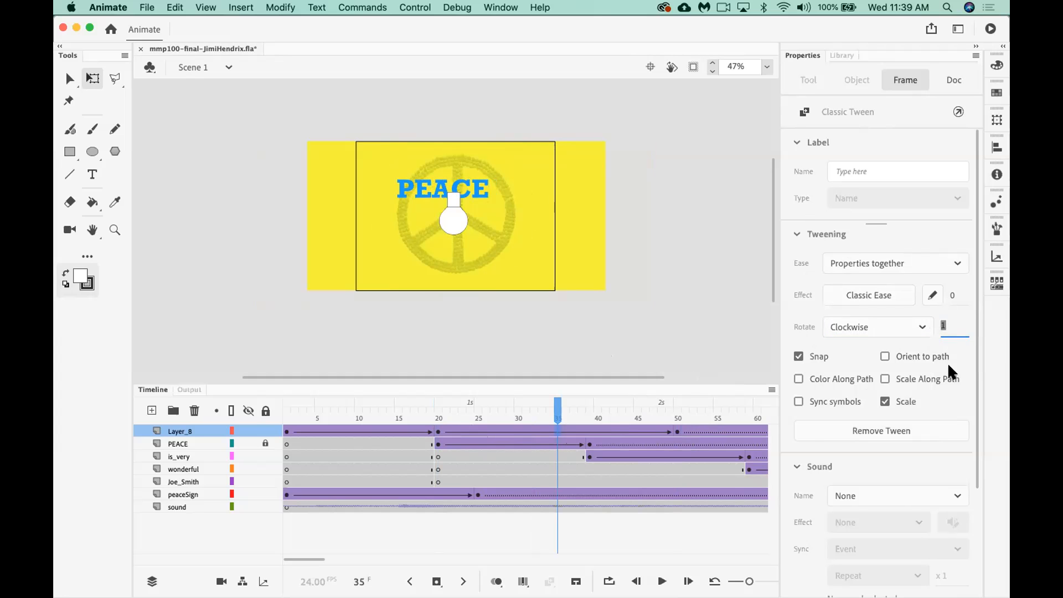
text(3)
click(666, 355)
- Play the animation from the start to preview the spinning light bulb
drag(553, 409, 167, 424)
key(Return)
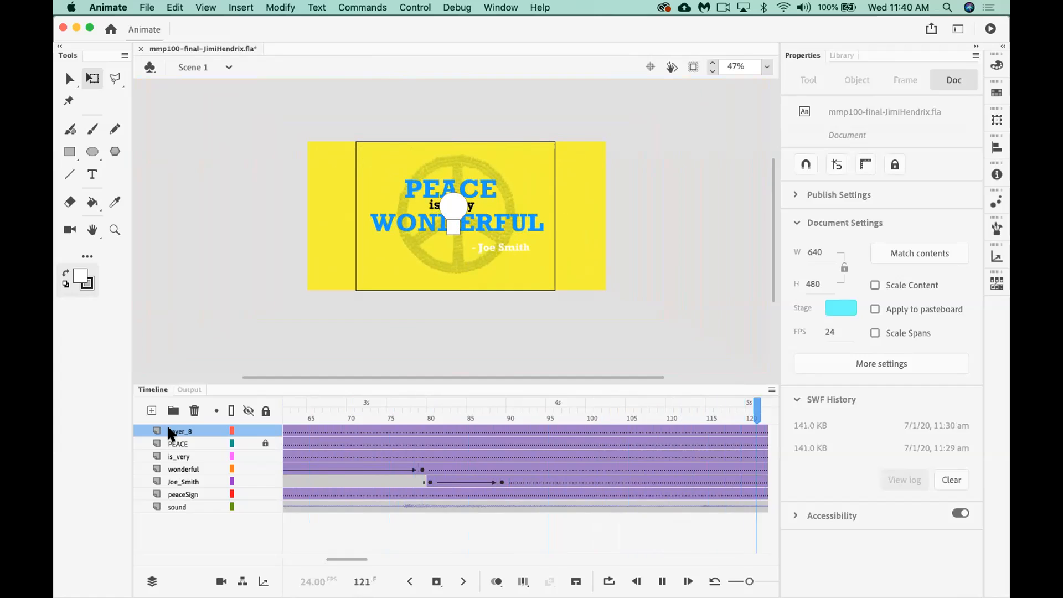
- Insert a light bulb keyframe on Layer_8 at frame 60
scroll(334, 509, left, 10)
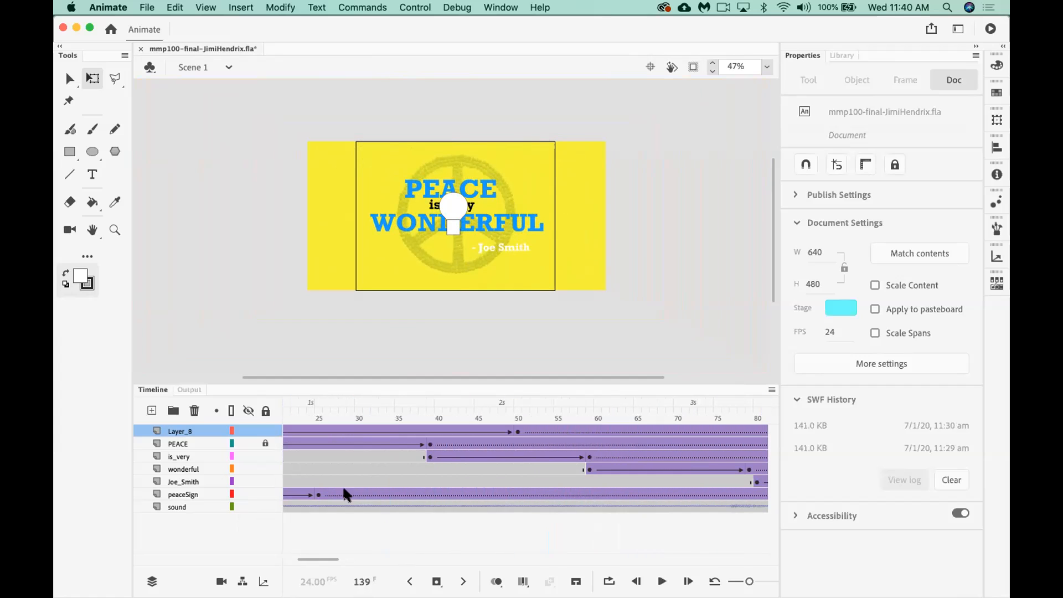
click(517, 433)
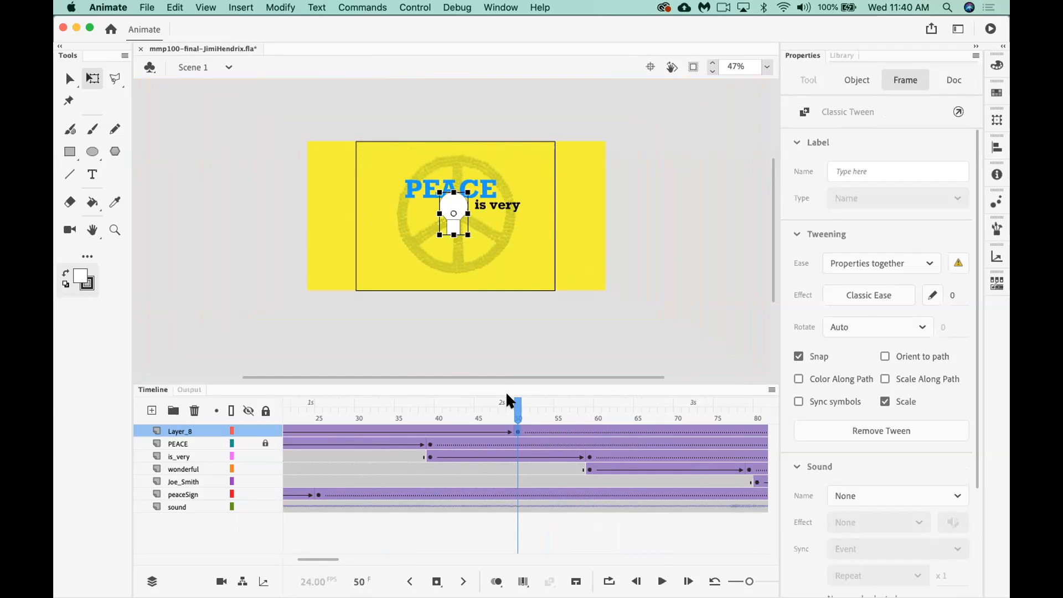
mouse_move(506, 394)
mouse_down()
mouse_move(373, 408)
mouse_move(516, 399)
mouse_up()
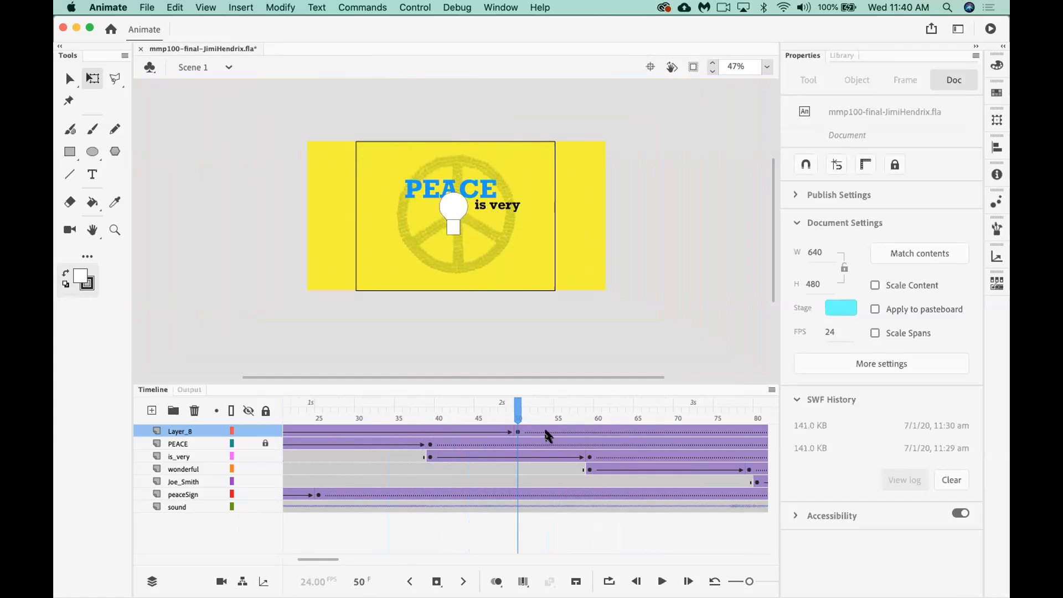
click(635, 429)
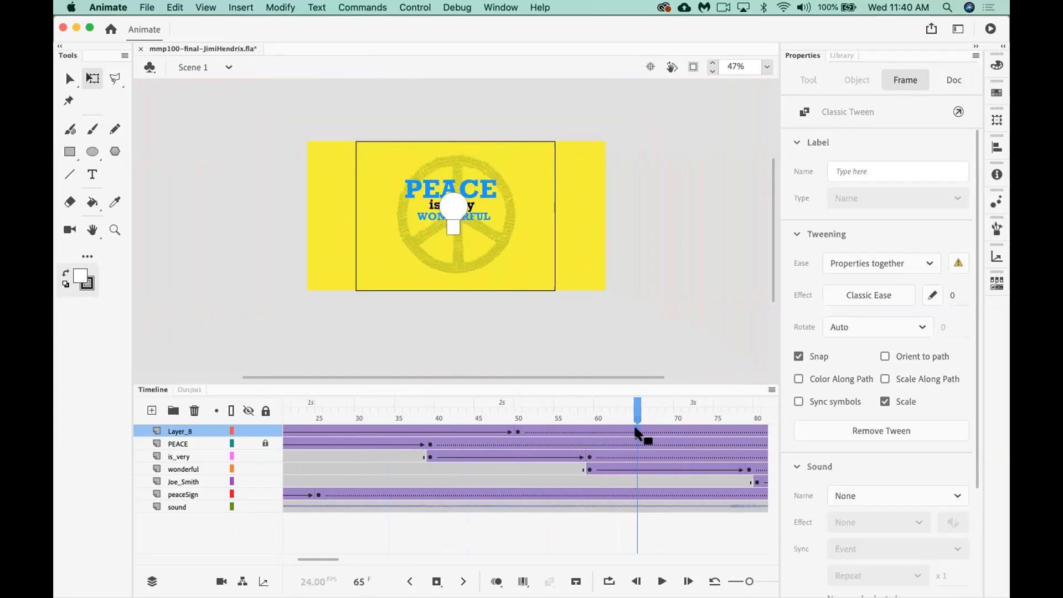
click(597, 431)
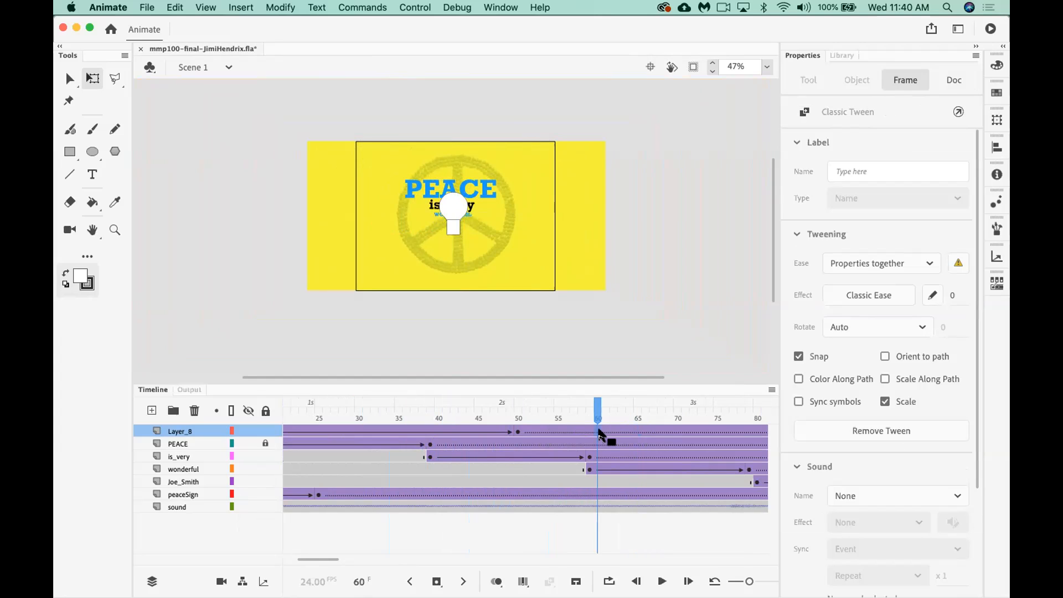
key(F6)
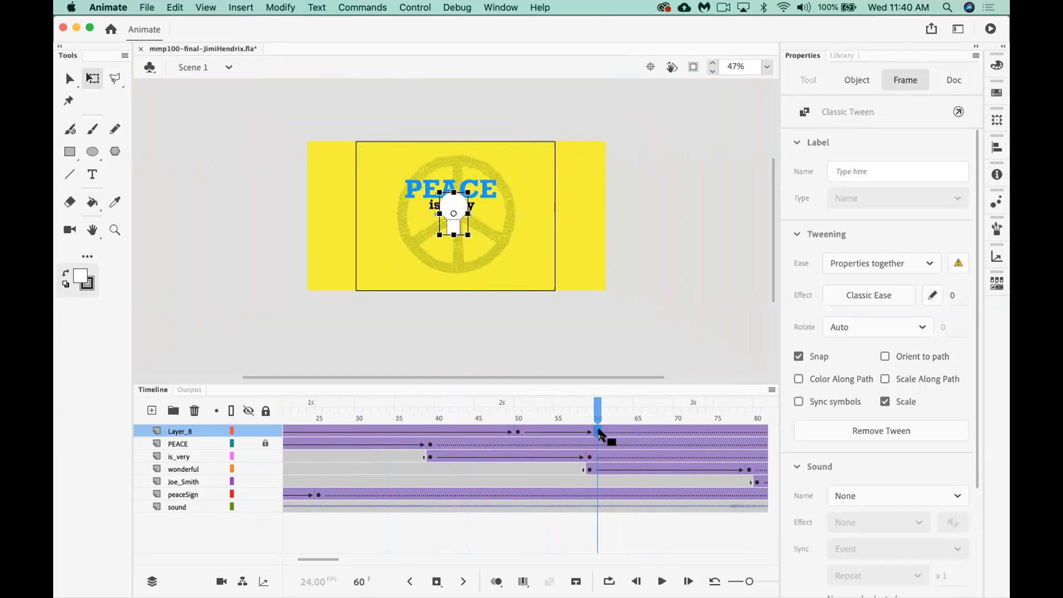
- Try moving the light bulb to about X 435, Y 309 at frame 60, and undo the move
key(super+z)
scroll(517, 309, down, 3)
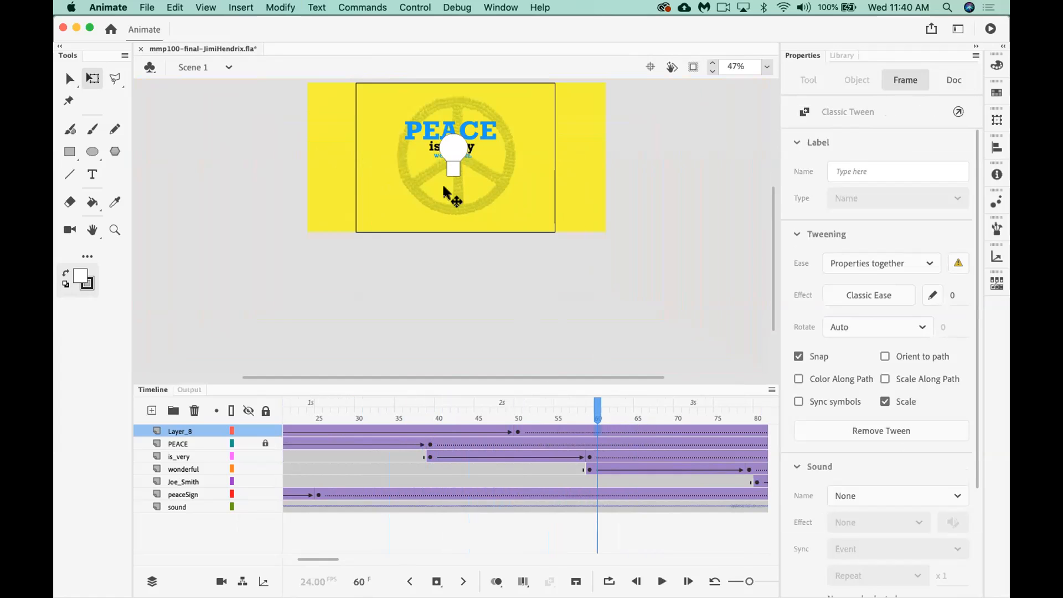
drag(451, 158, 503, 204)
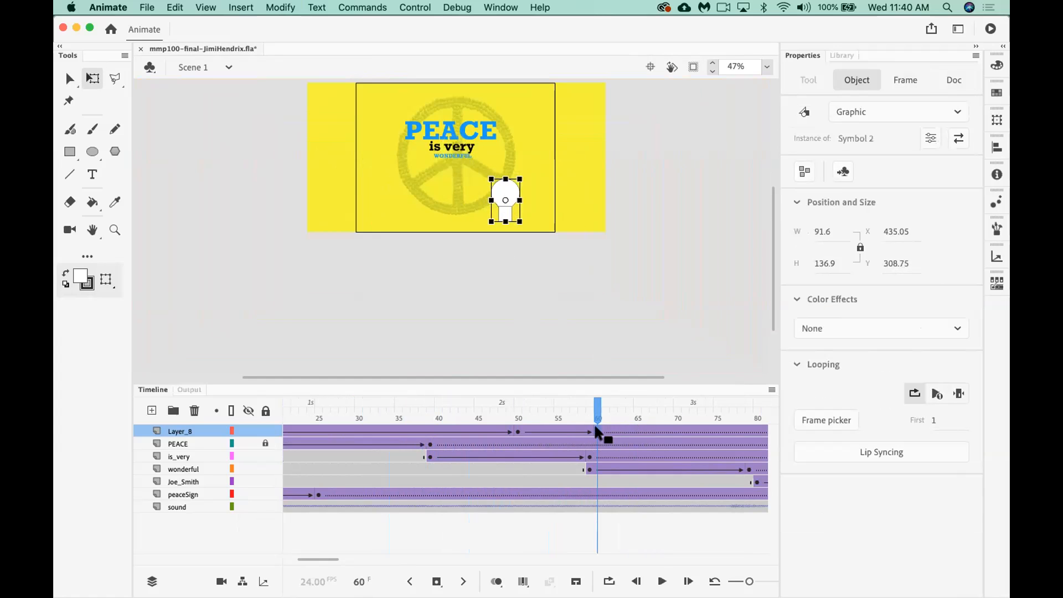
key(super+z)
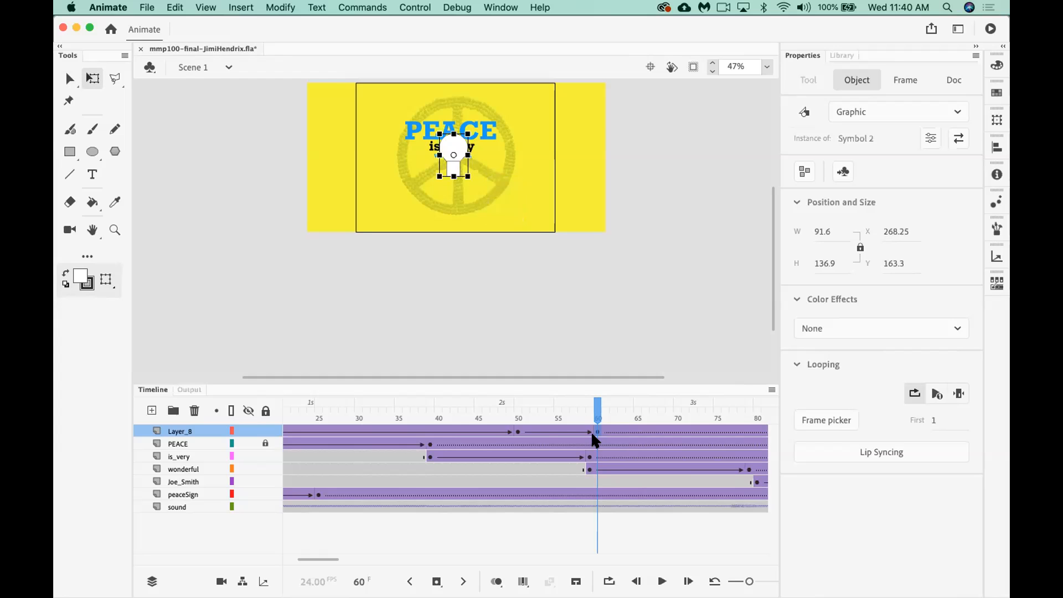
- Apply an Alpha color effect of 0% to the light bulb in the frame 60 keyframe
drag(515, 410, 546, 417)
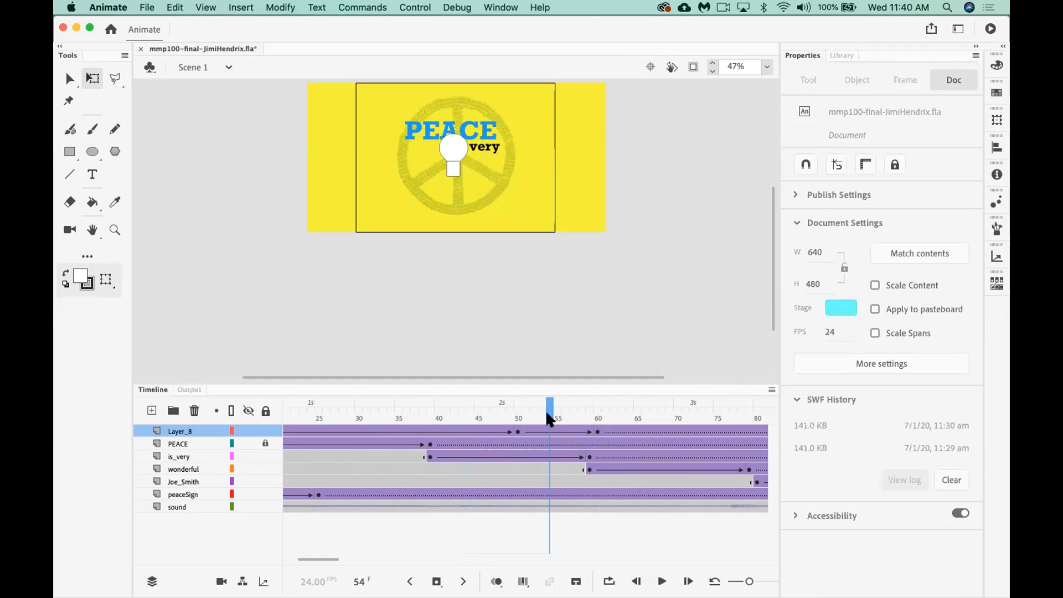
click(598, 434)
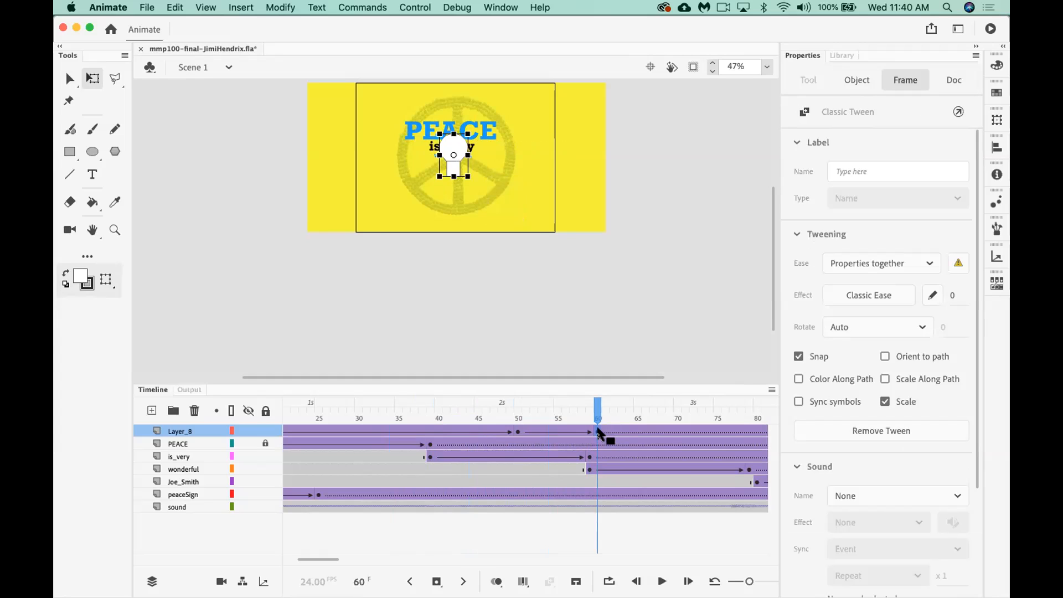
click(454, 170)
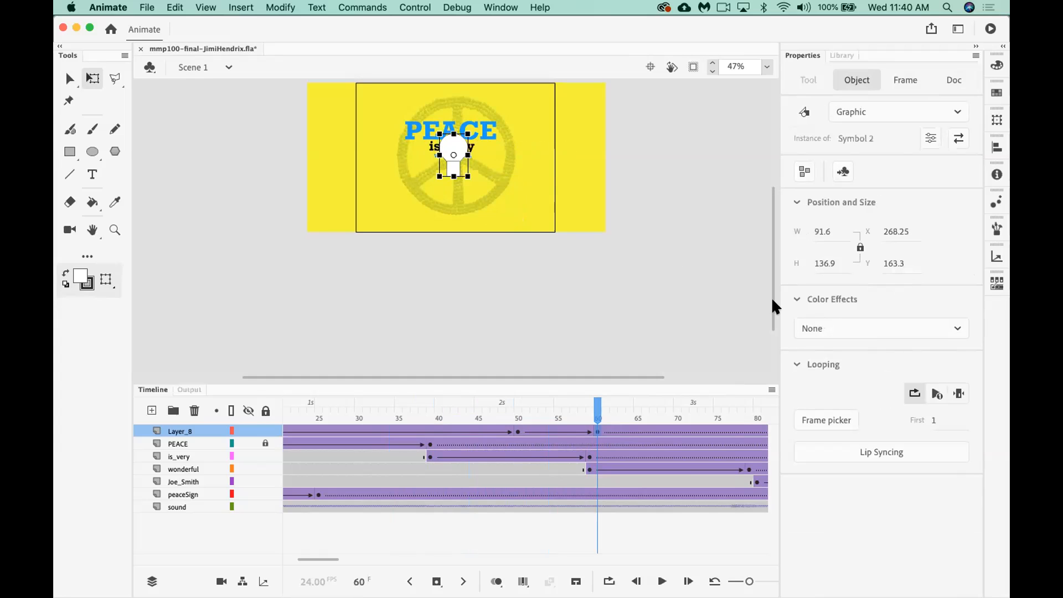
click(889, 328)
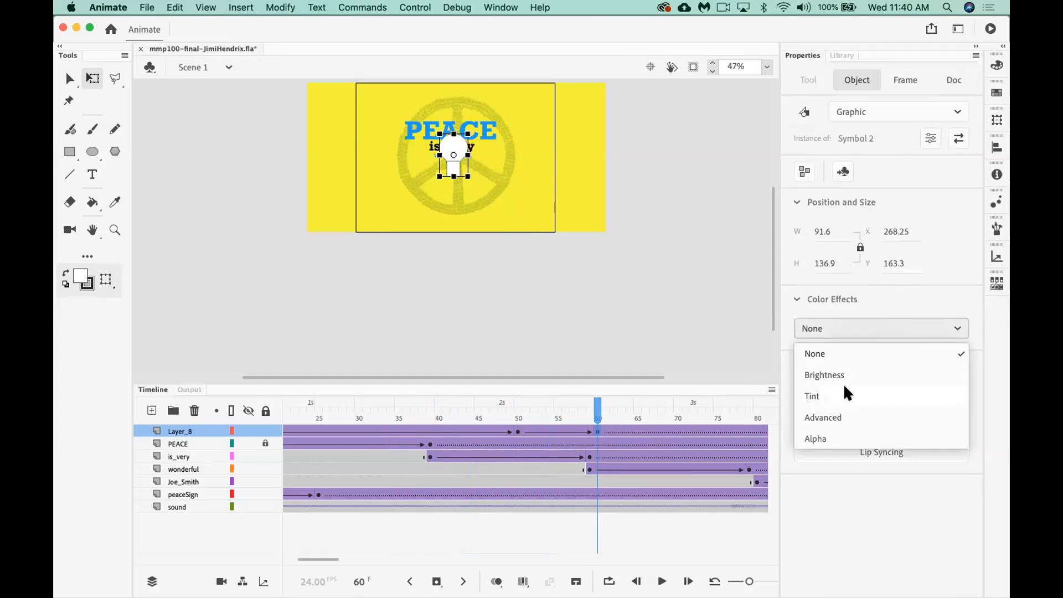
click(828, 437)
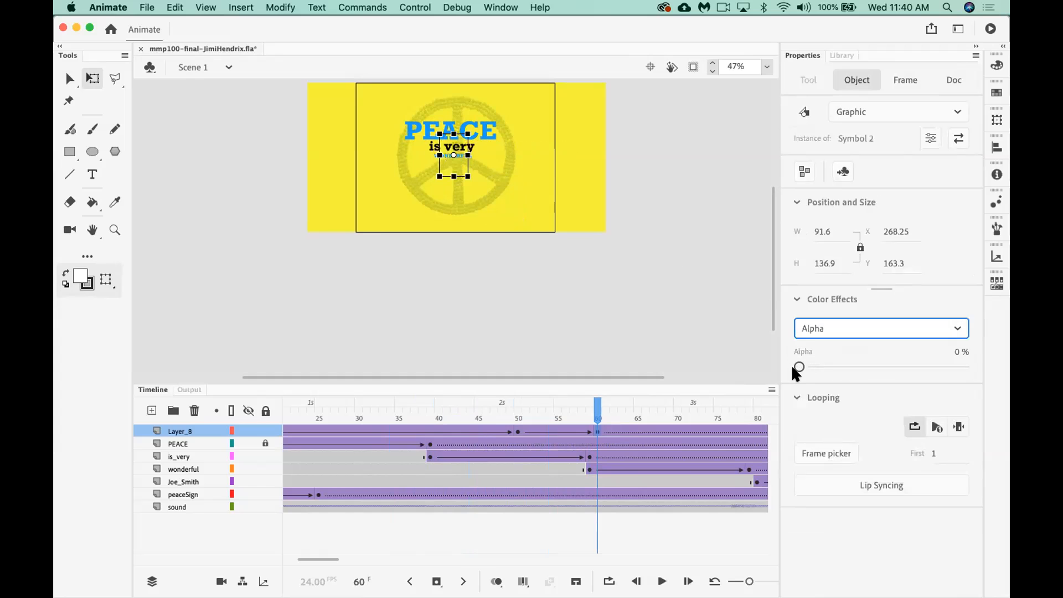
drag(793, 365, 673, 388)
- Clip the content outside the stage and play the animation from the first frame
drag(592, 404, 176, 400)
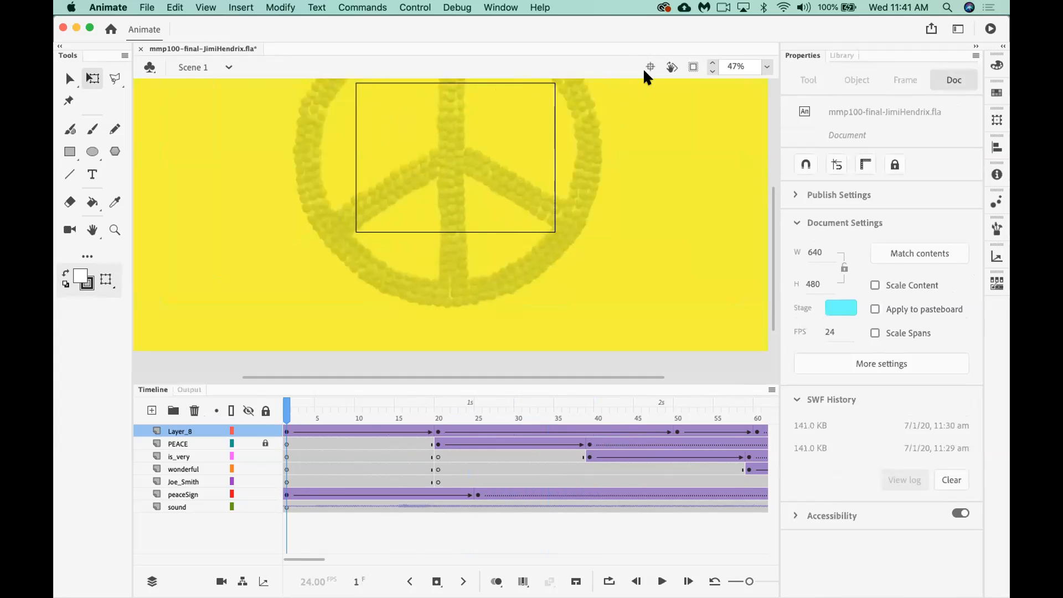
click(693, 67)
key(Return)
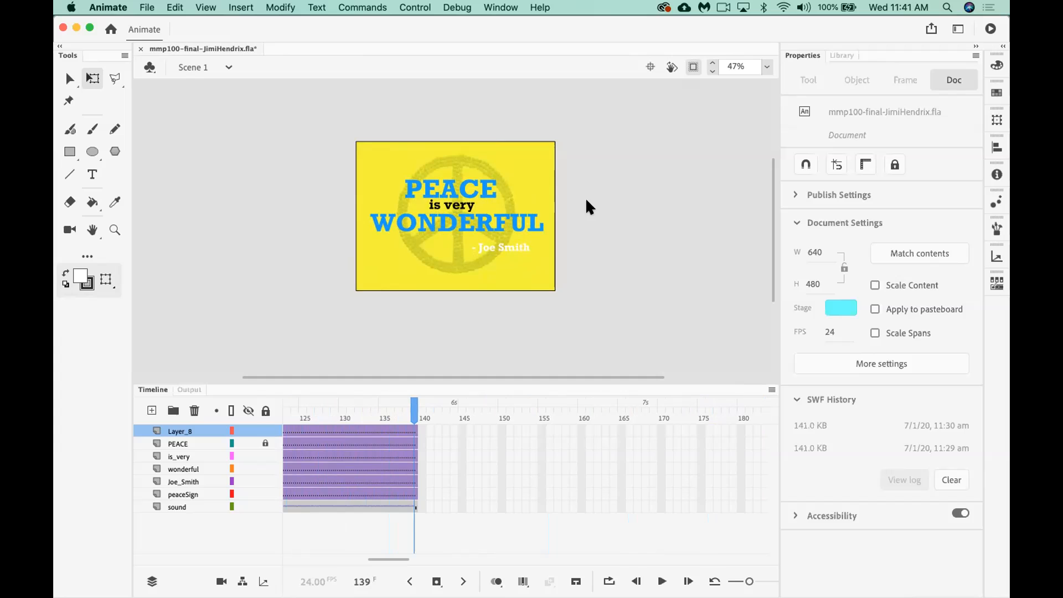
- Replay the animation from the start to review the light bulb's drop, spin and fade-out
key(Return)
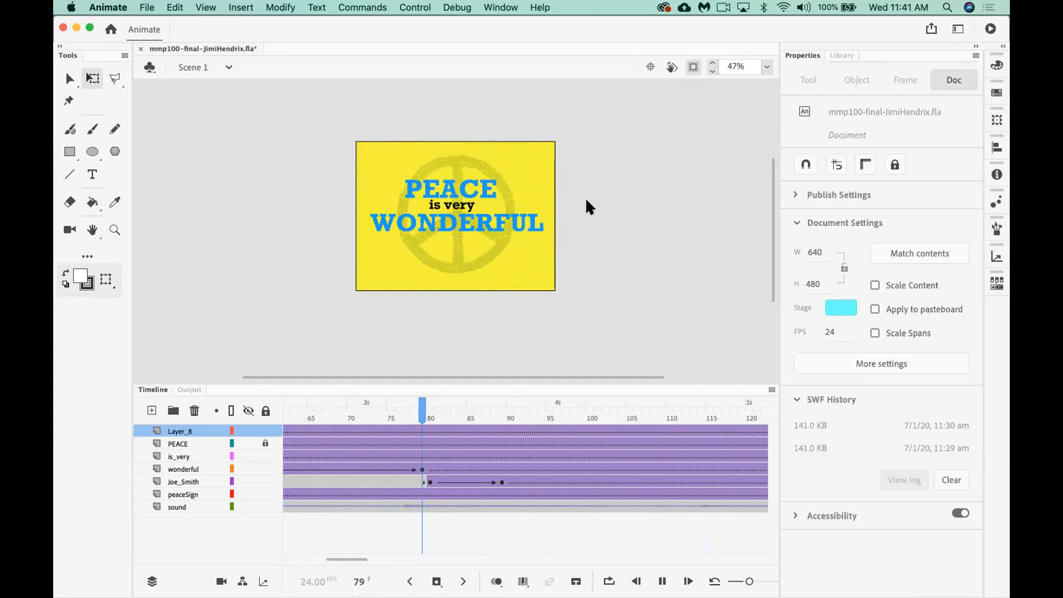
key(Return)
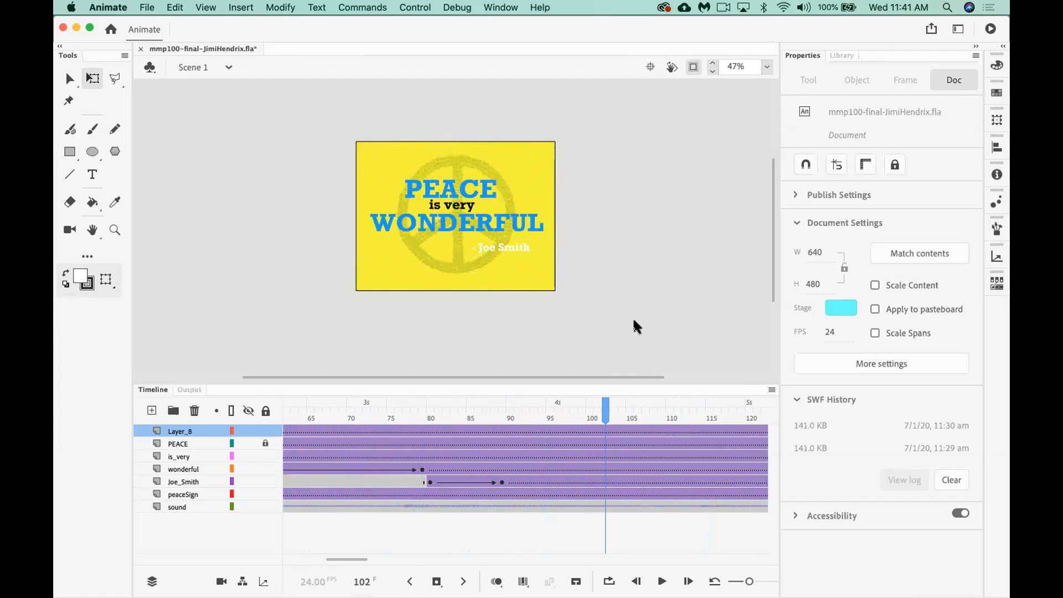
drag(613, 416, 173, 427)
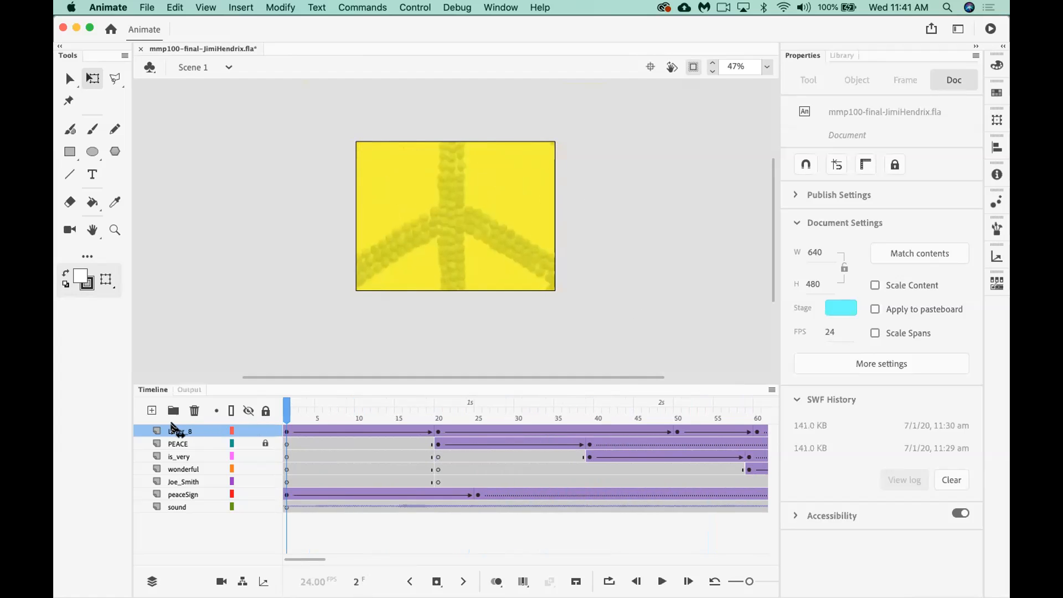
key(Return)
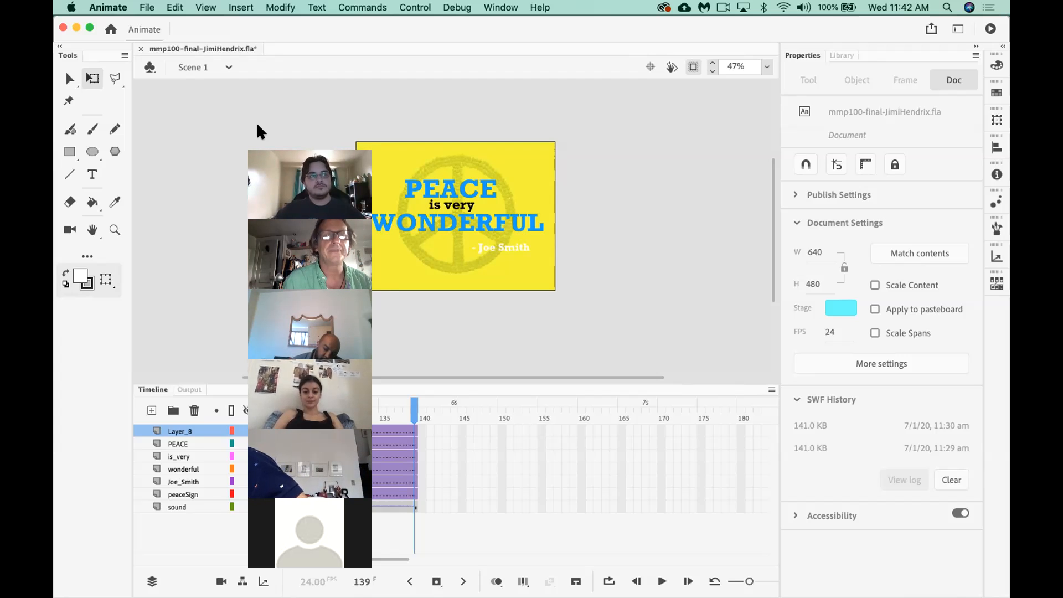
drag(403, 413, 154, 410)
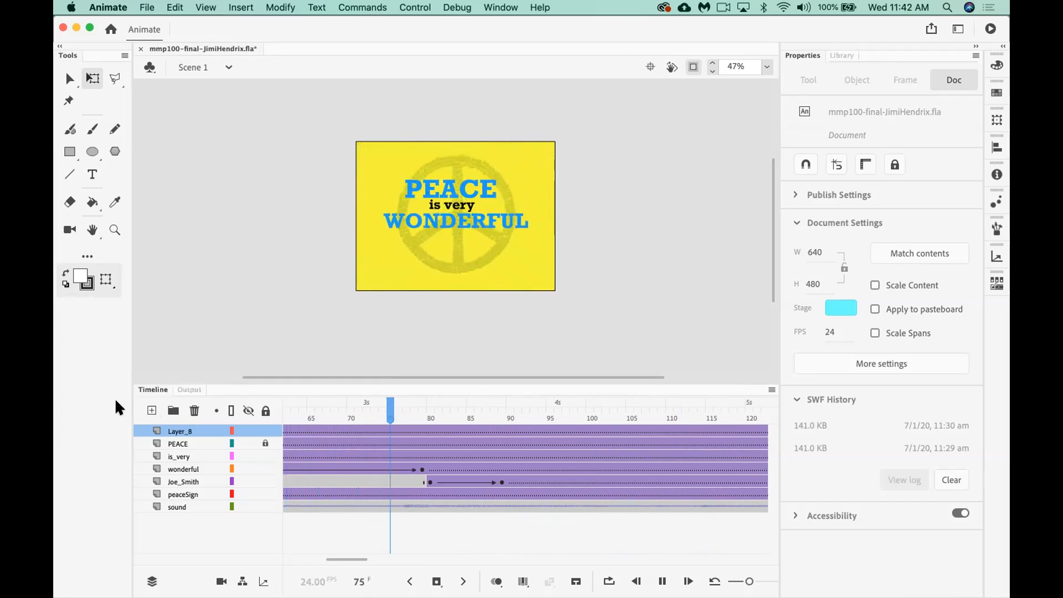
key(Return)
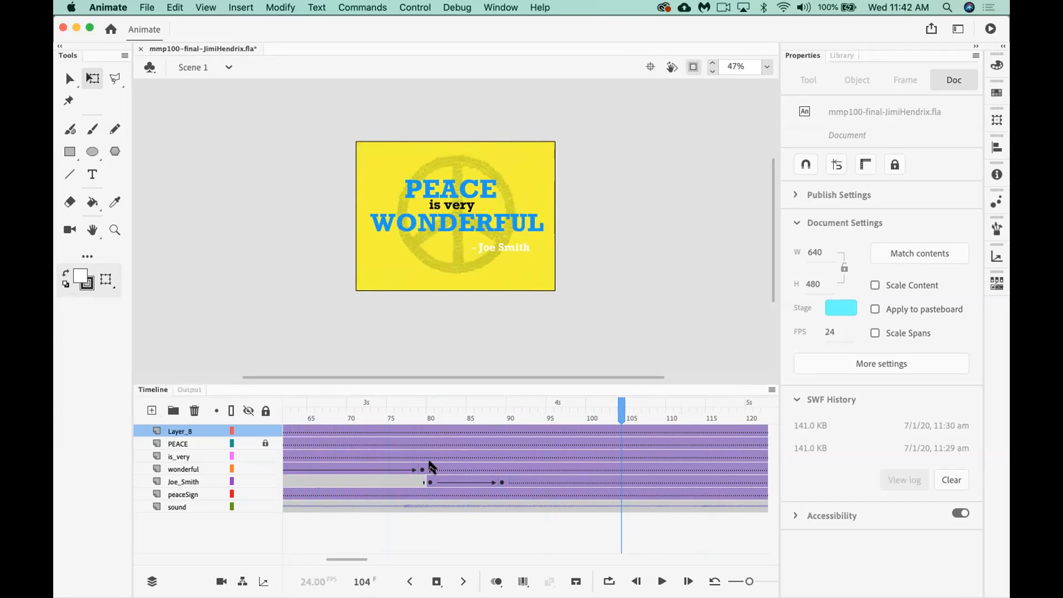
- Shorten the author credit's tween by moving its end keyframe to frame 82
click(428, 483)
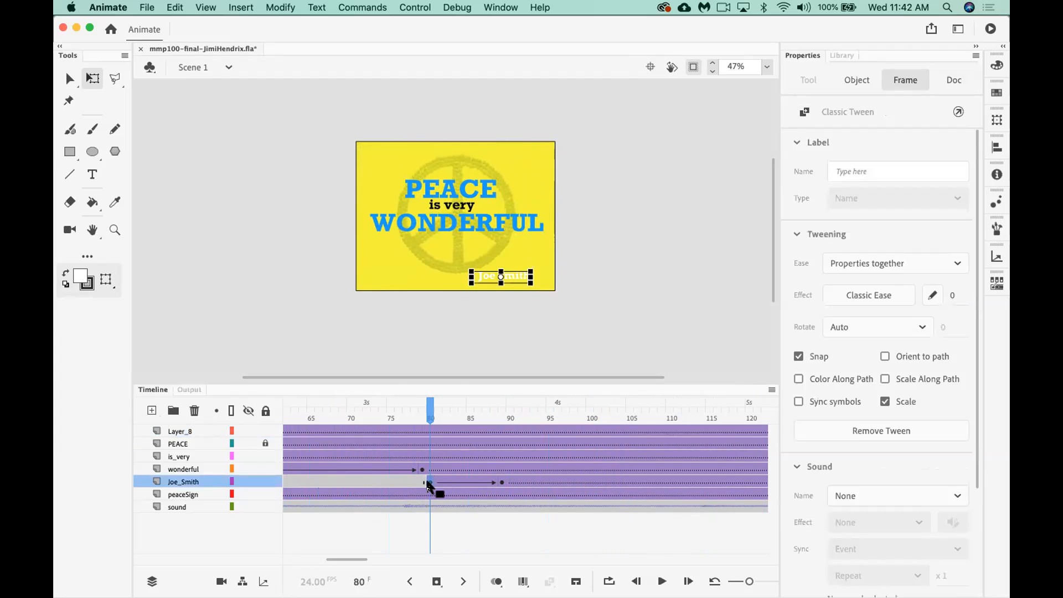
click(502, 482)
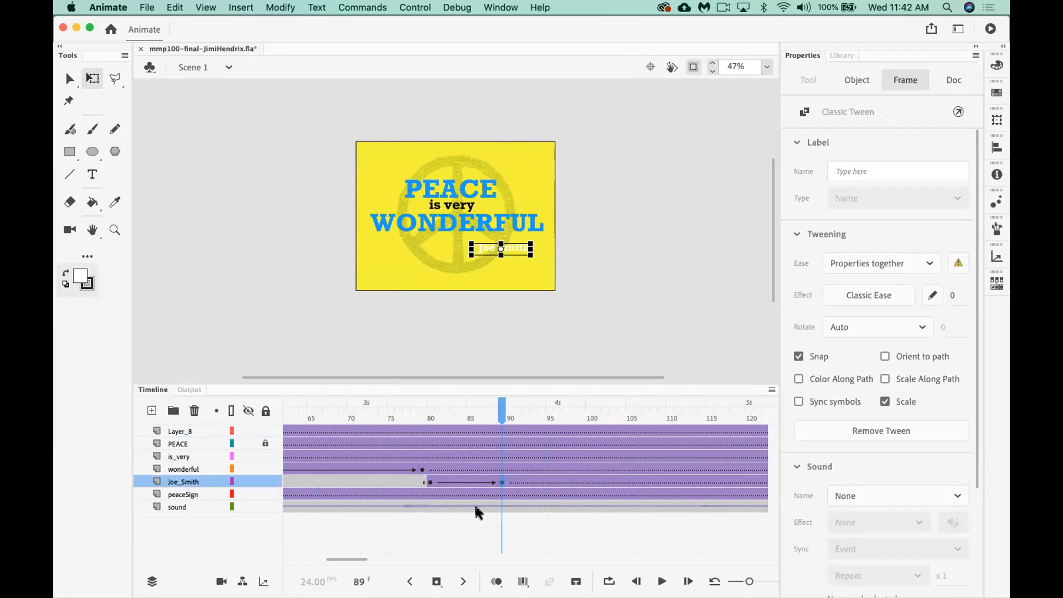
click(481, 517)
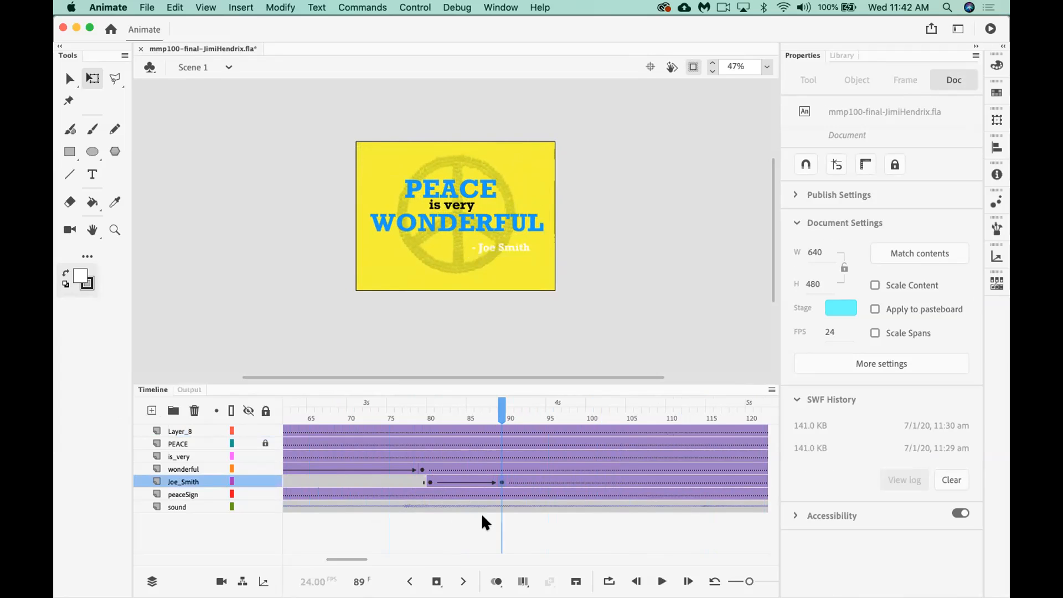
click(501, 484)
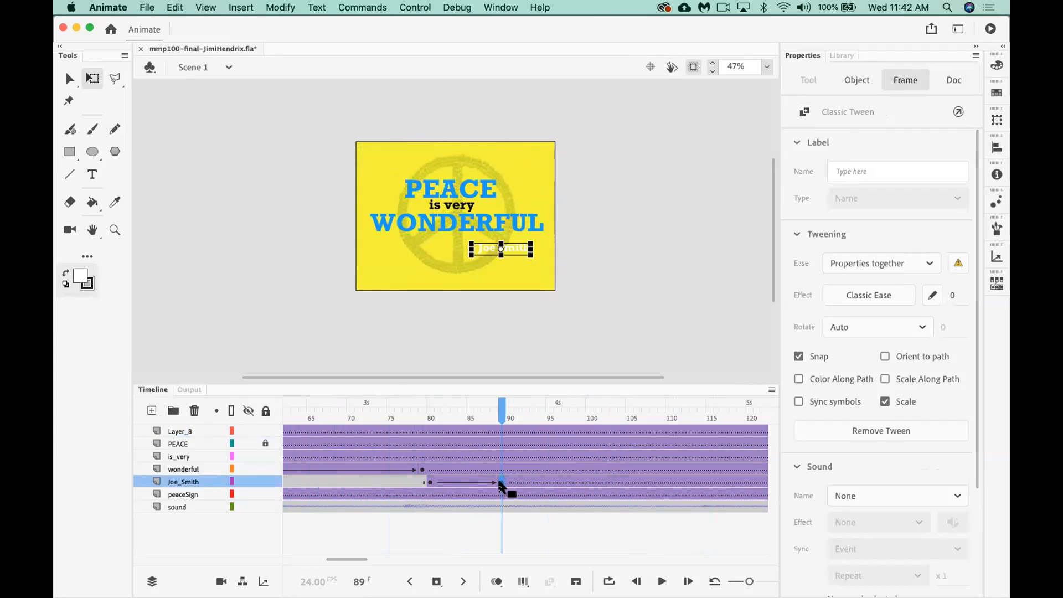
drag(453, 479, 447, 481)
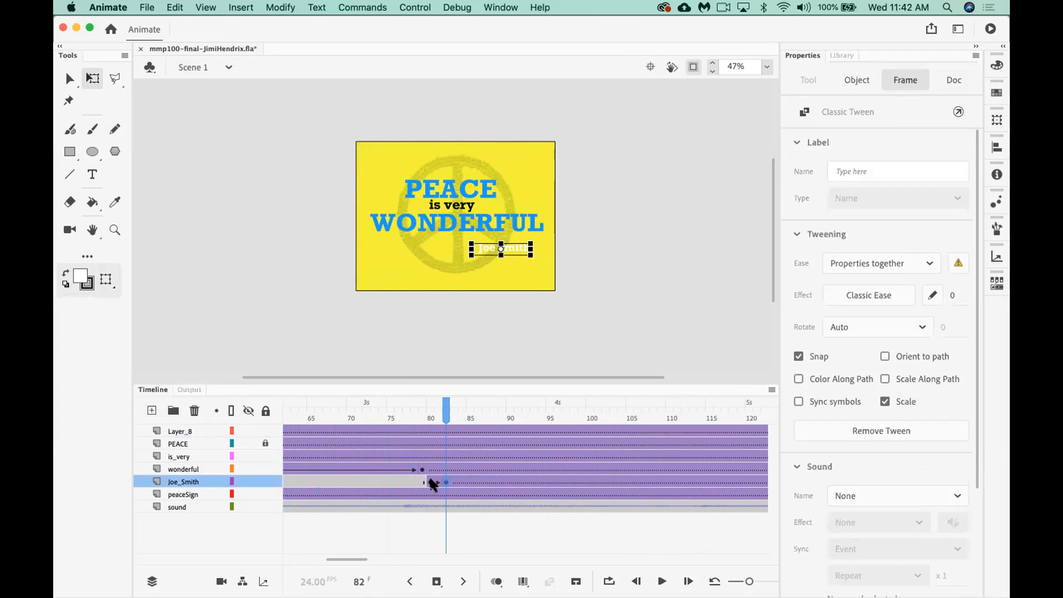
- Zoom in on the author credit and play the animation from shortly before frame 80 to check its faster movement
scroll(566, 311, up, 2)
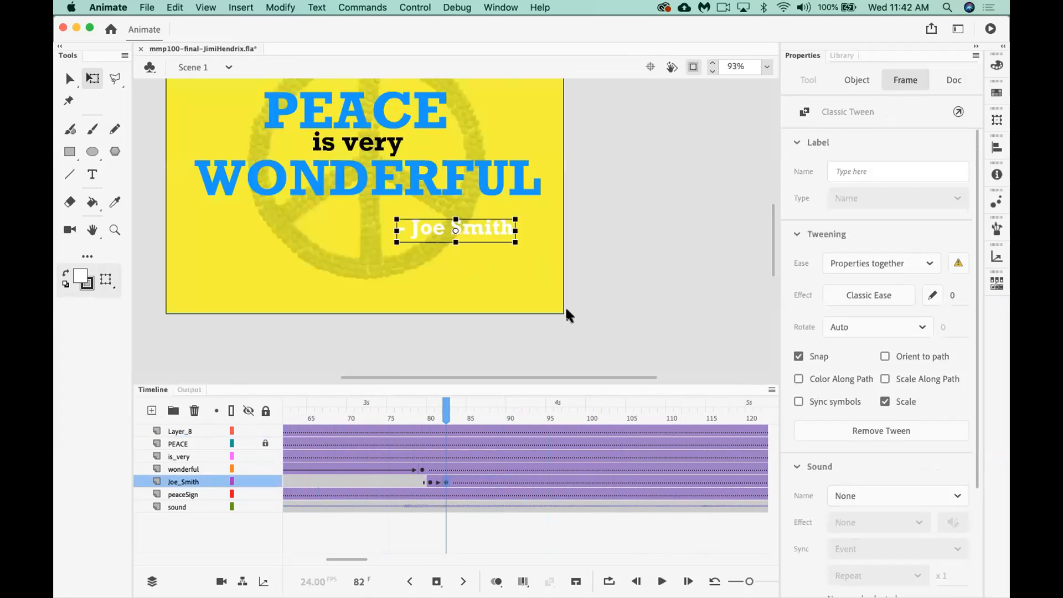
drag(444, 414, 366, 409)
key(Return)
key(Return)
click(377, 406)
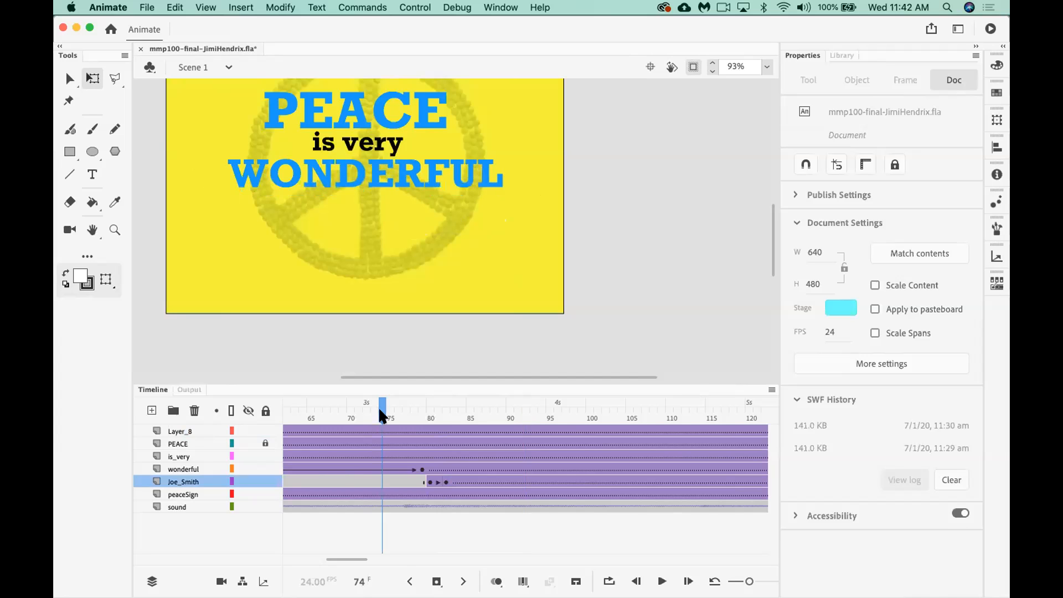
key(Return)
key(Return)
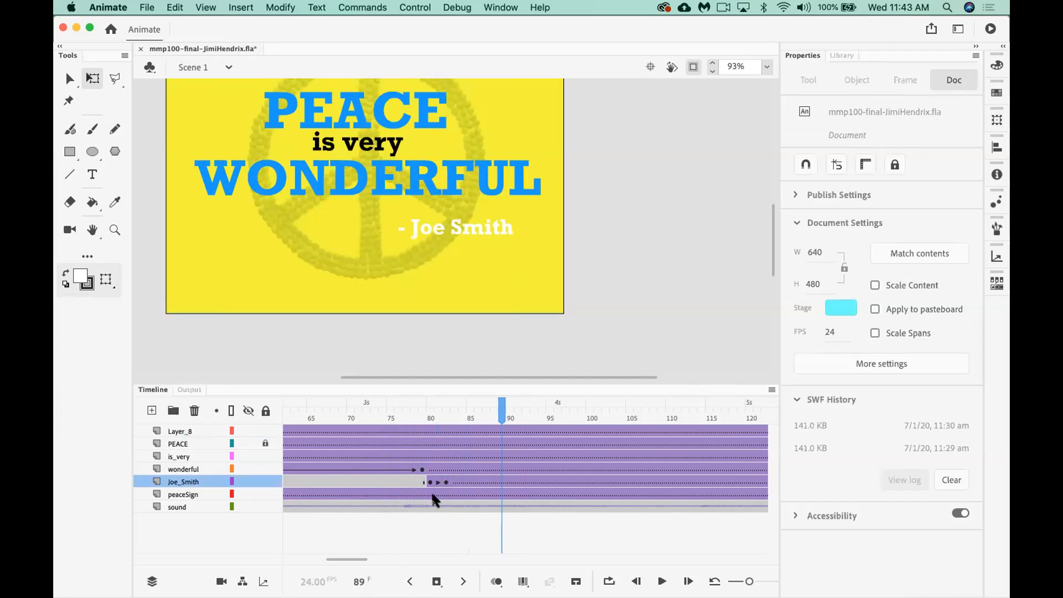
- Lengthen the author credit's tween by moving its end keyframe to frame 114, and play back the slower movement
click(443, 484)
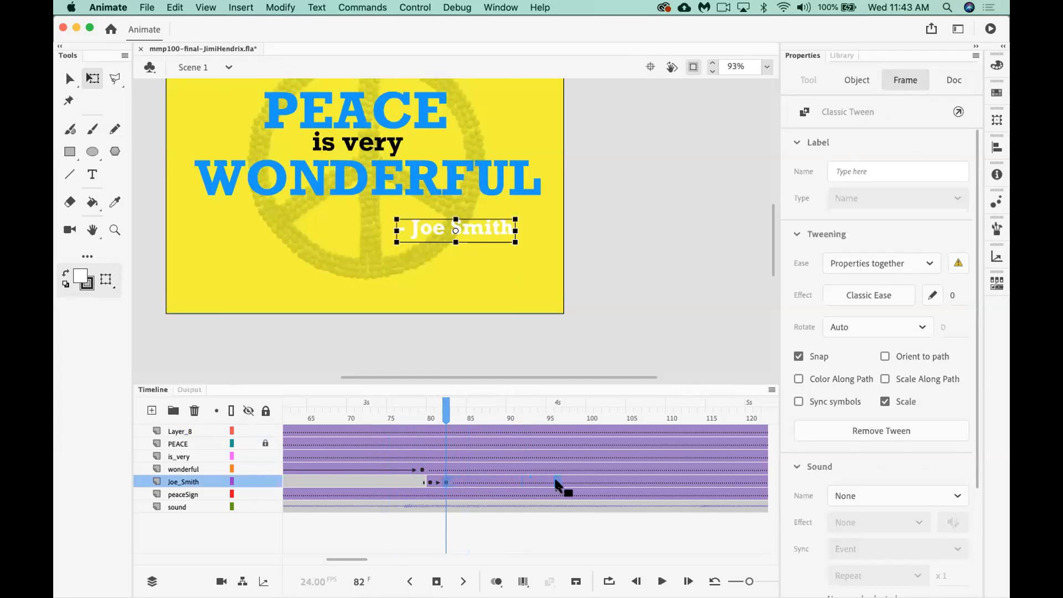
drag(555, 479, 555, 480)
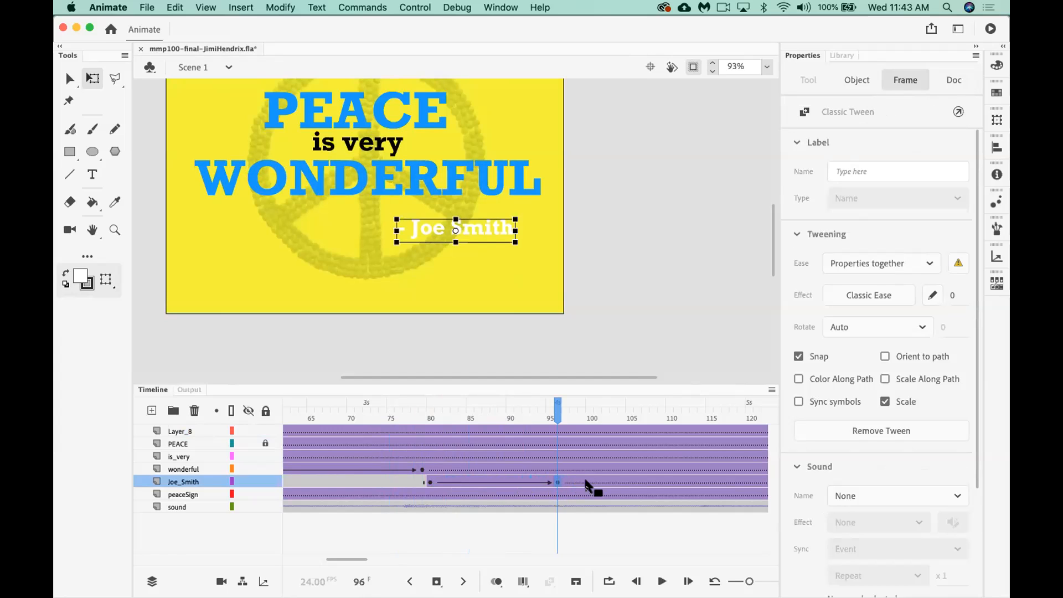
drag(676, 481, 699, 482)
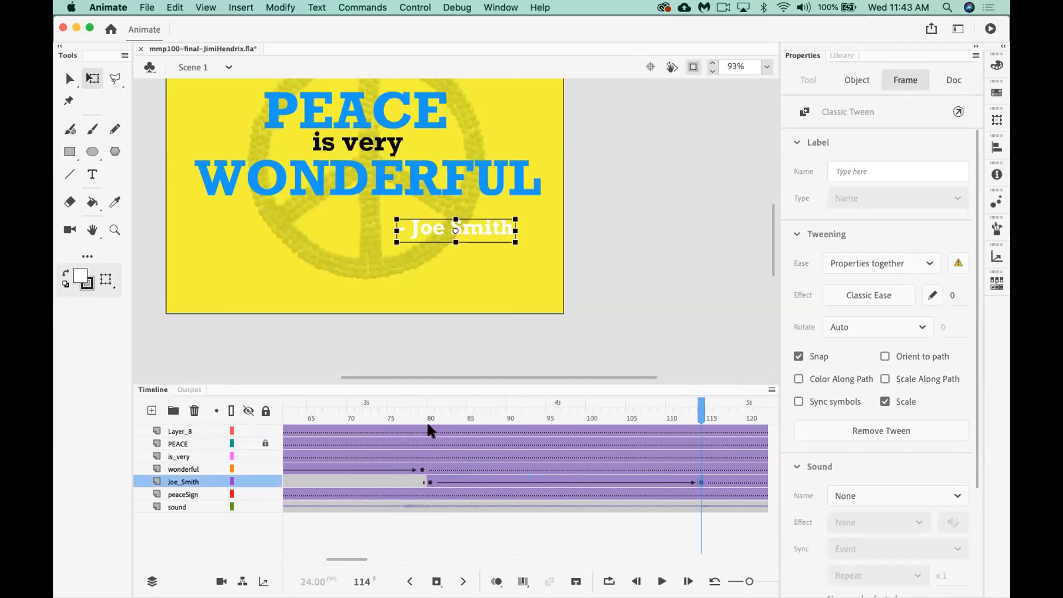
click(412, 410)
key(Return)
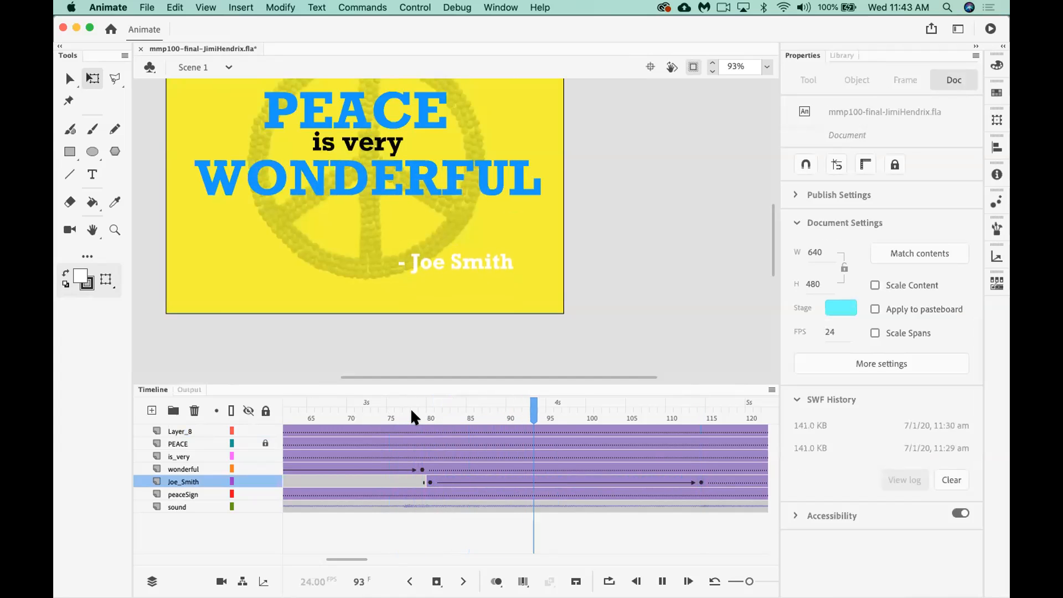
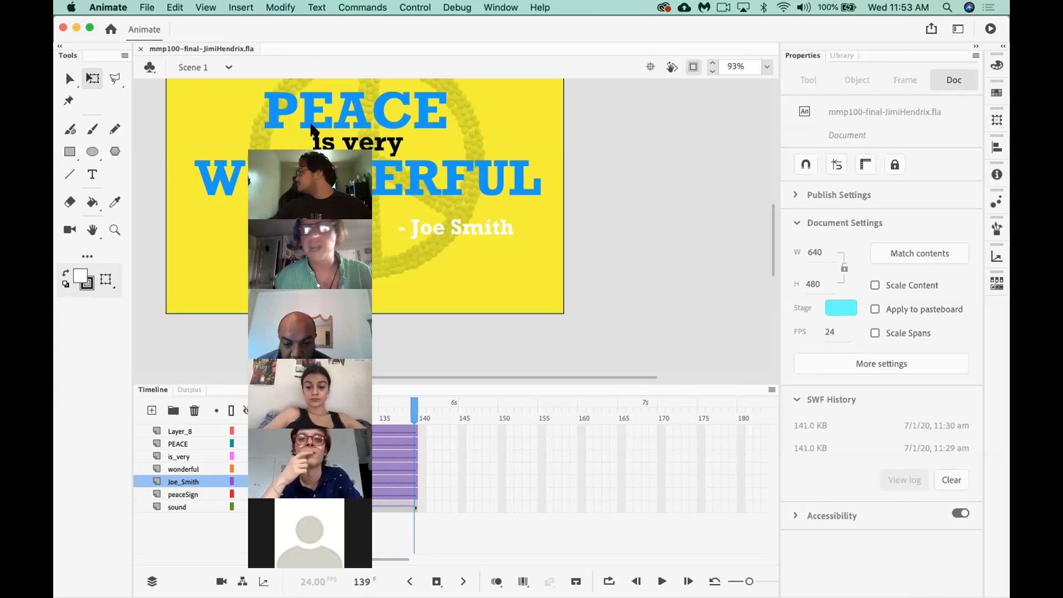
- Switch to Chrome and show the Gmail inbox
key(super+Tab)
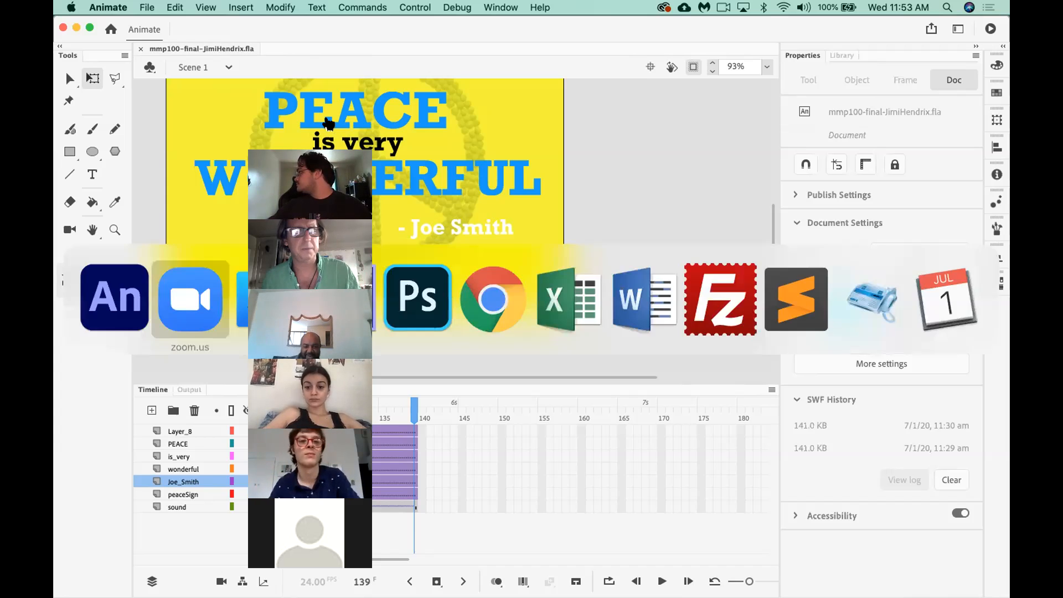
key(super+Tab)
key(super+Tab)
key(super+Tab)
key(super+Tab)
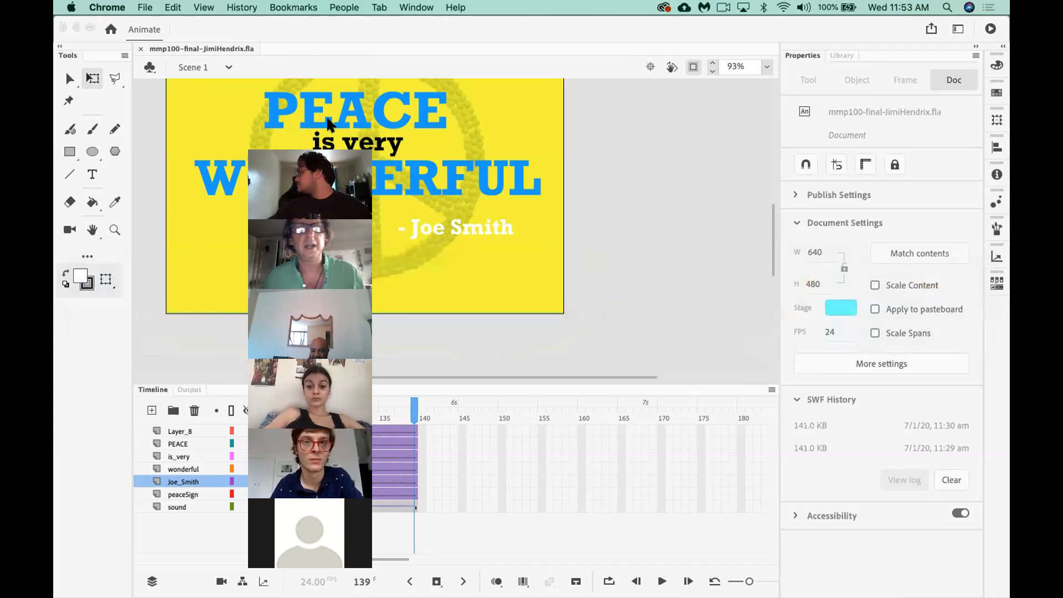
mouse_move(631, 596)
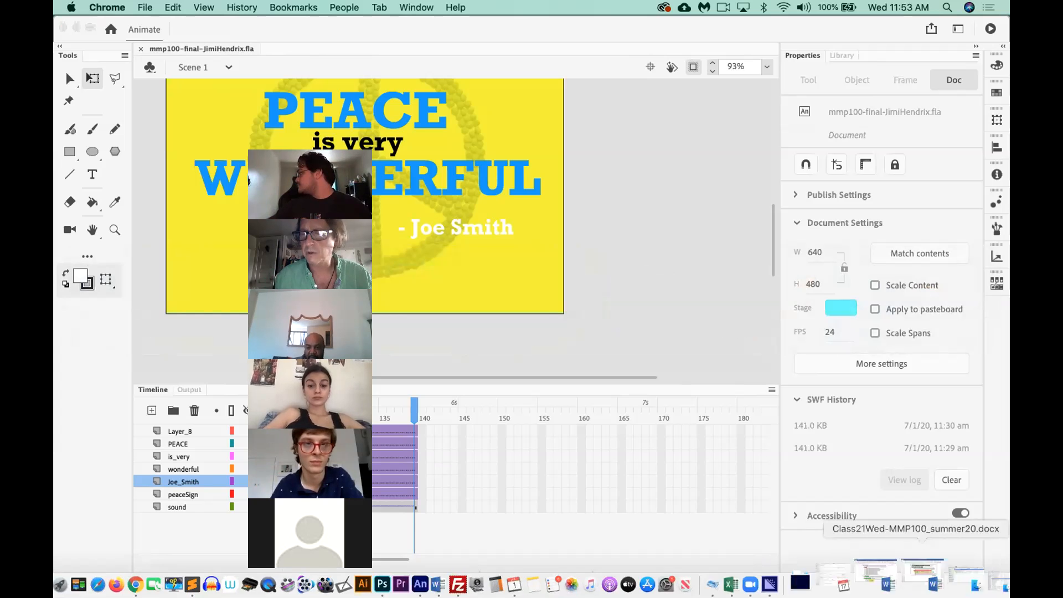
click(969, 569)
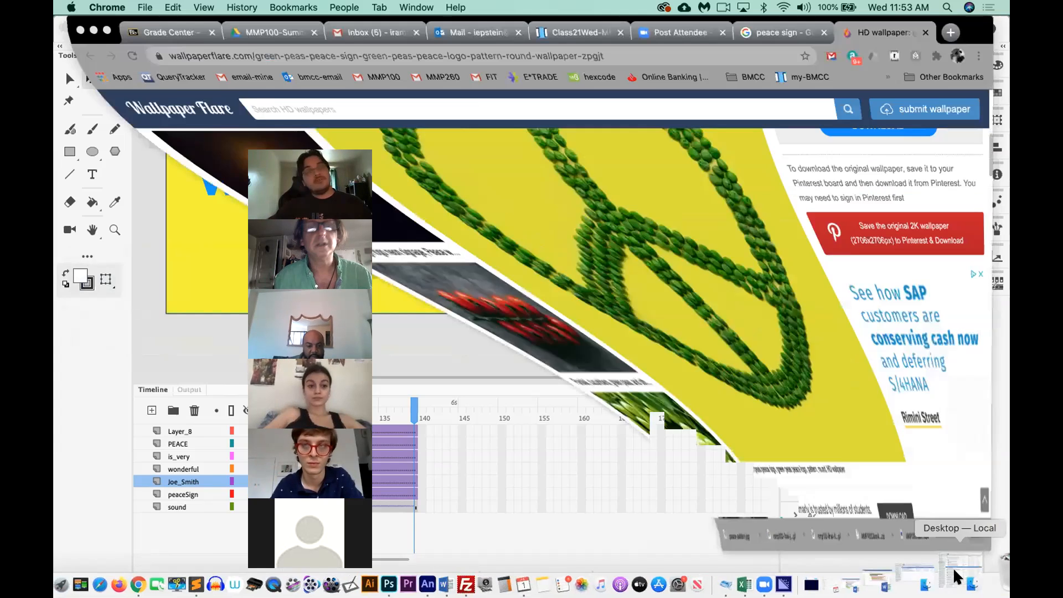
click(363, 32)
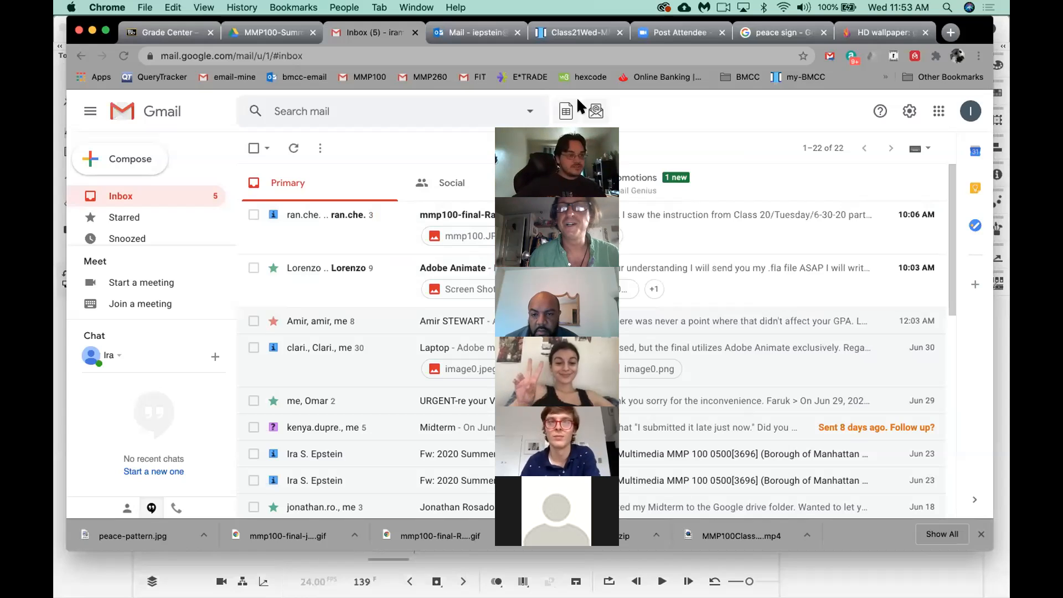
drag(610, 102, 660, 112)
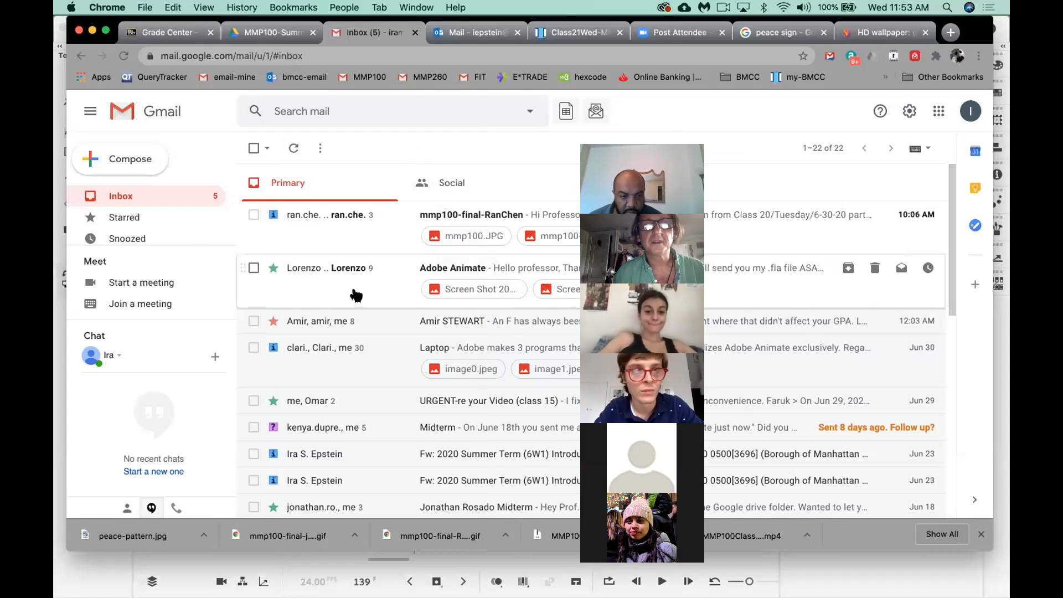
- Open the student's "Adobe Animate" email and download the attached file words animation.fla
click(359, 268)
scroll(418, 361, down, 10)
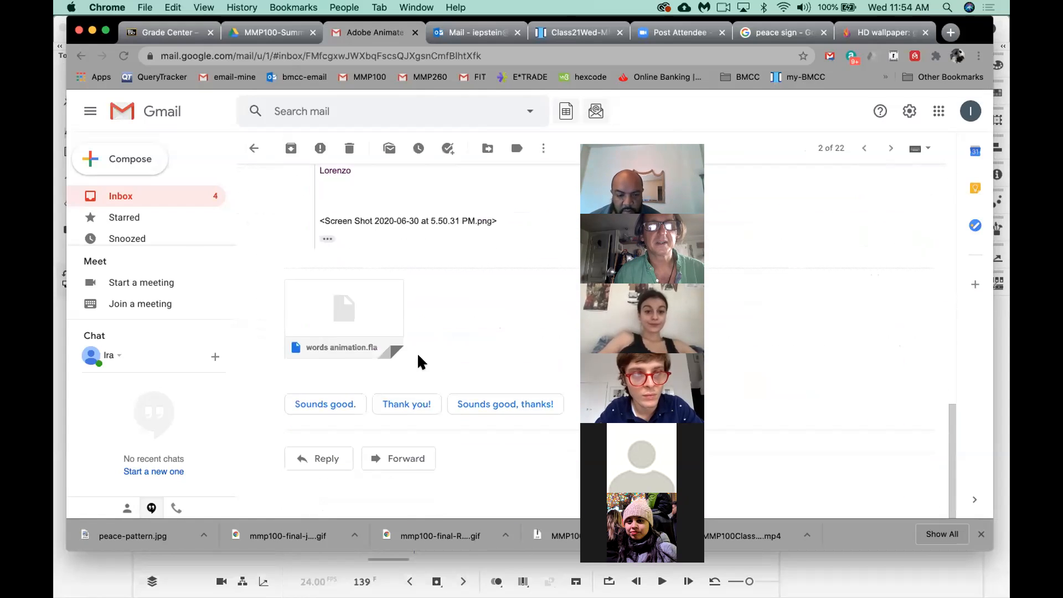
mouse_move(316, 343)
click(316, 341)
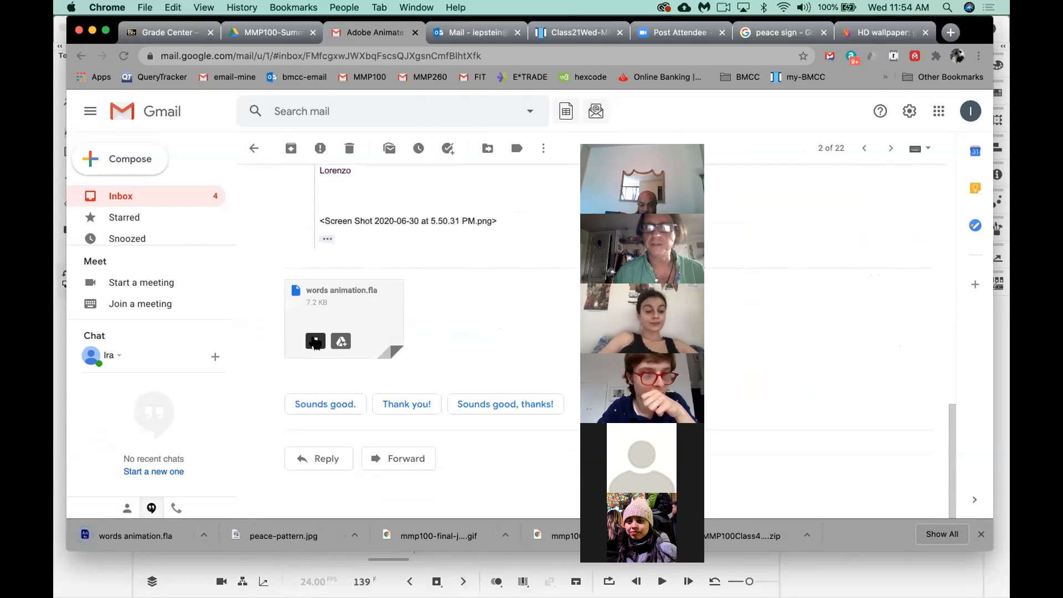
- Reveal the downloaded words animation.fla in Finder and open it in Adobe Animate
click(199, 534)
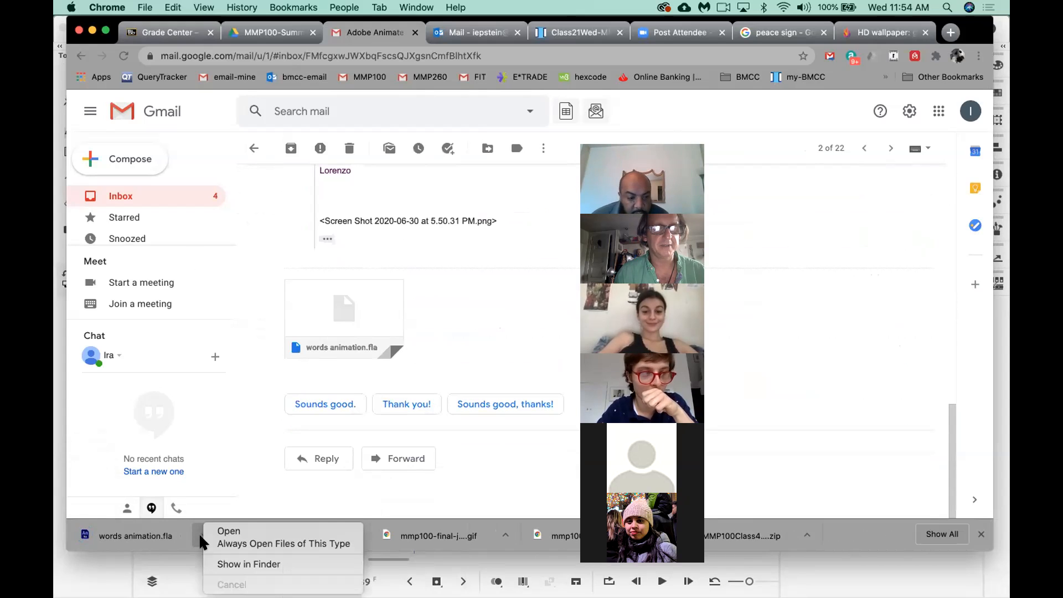
click(238, 564)
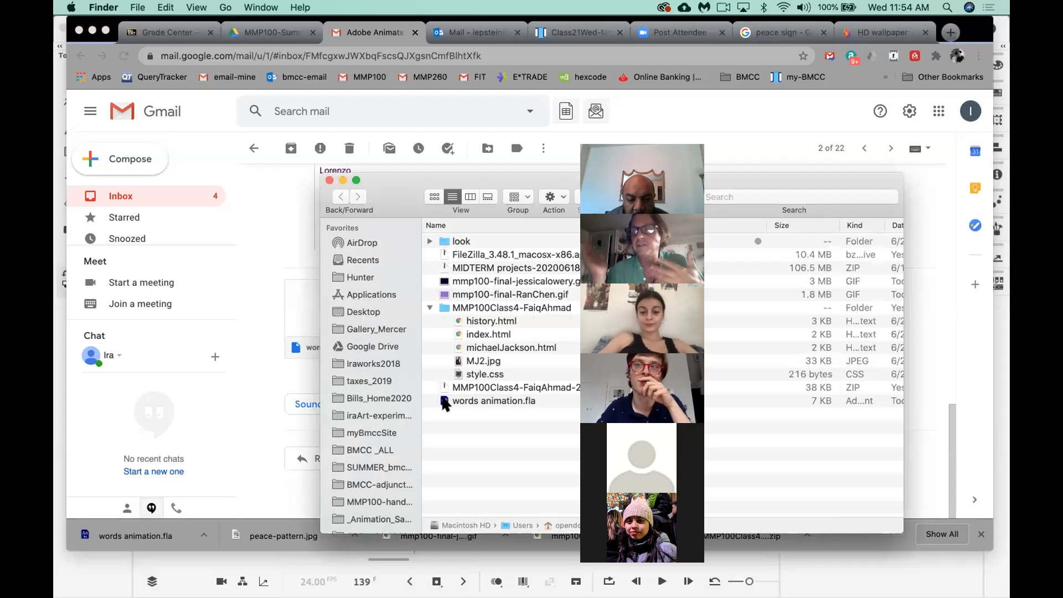
double_click(443, 402)
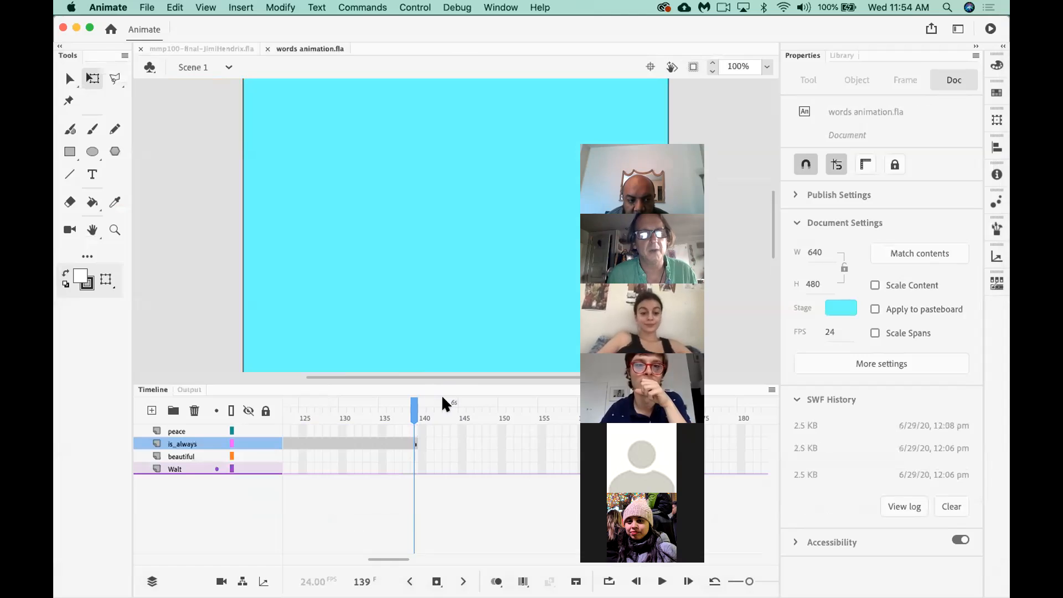
drag(692, 133, 889, 138)
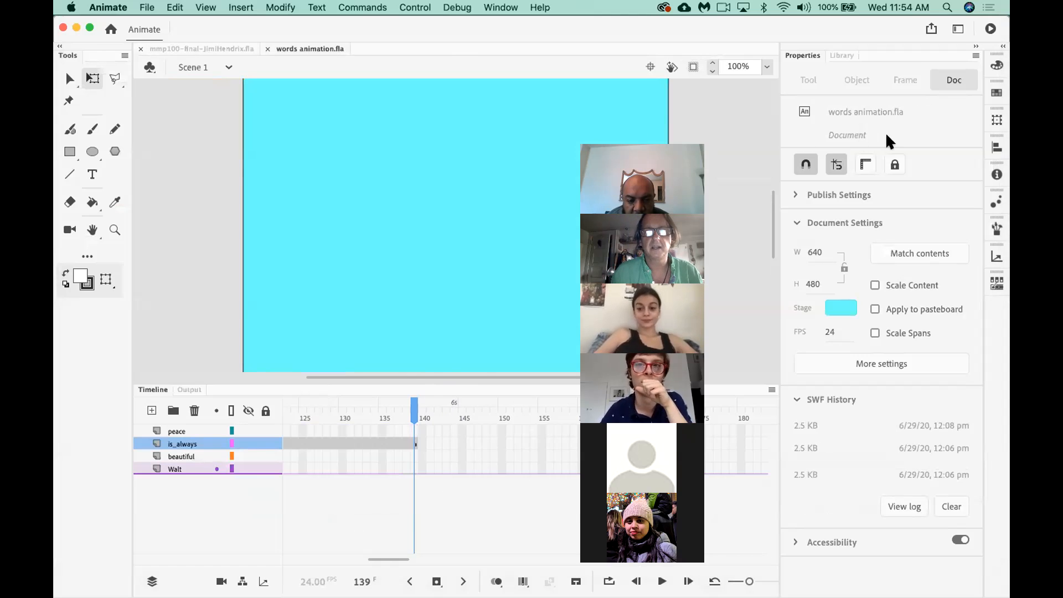
- Fit the stage in the view, play the animation from frame 1, and scrub to frame 20
scroll(441, 333, right, 5)
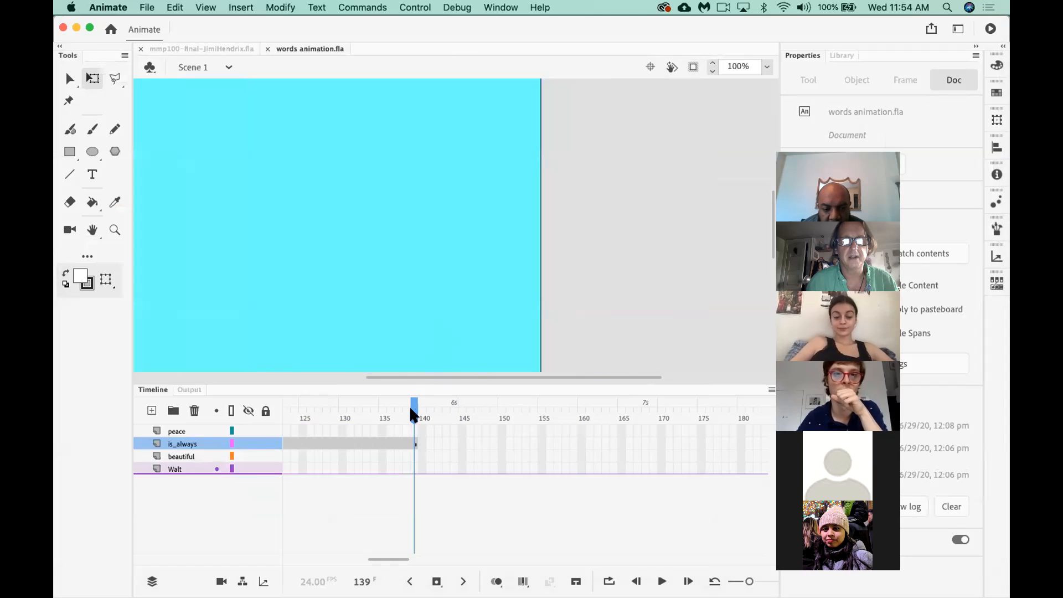
key(super+2)
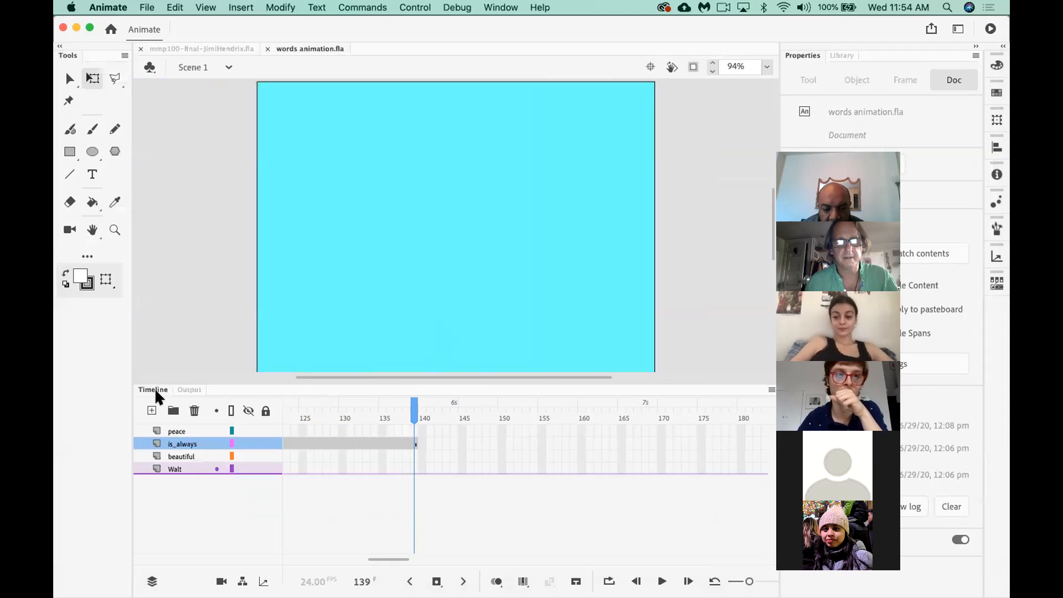
drag(410, 406, 174, 389)
key(Return)
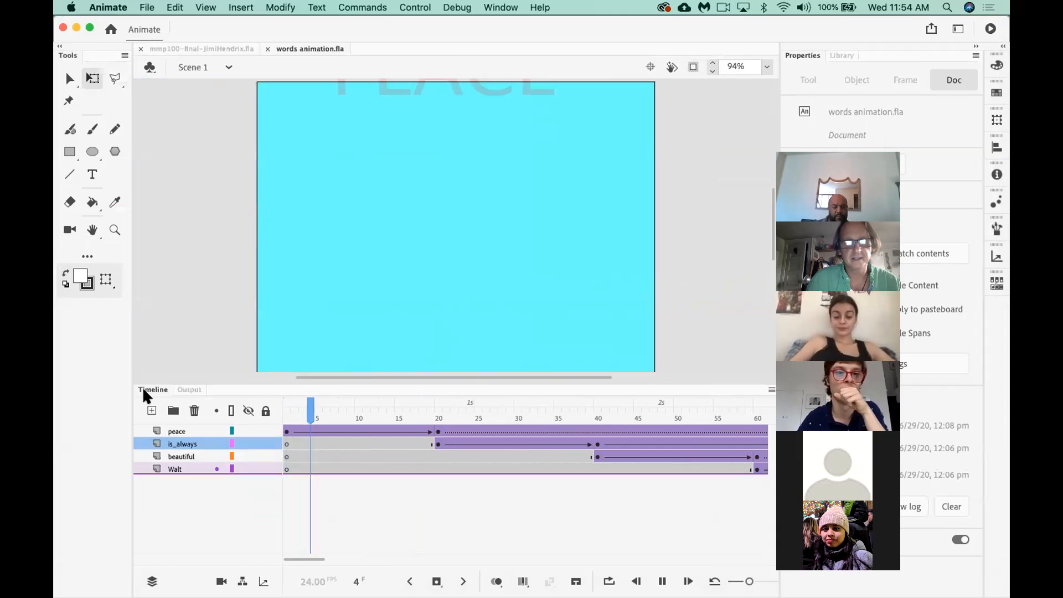
key(Return)
drag(335, 415, 437, 431)
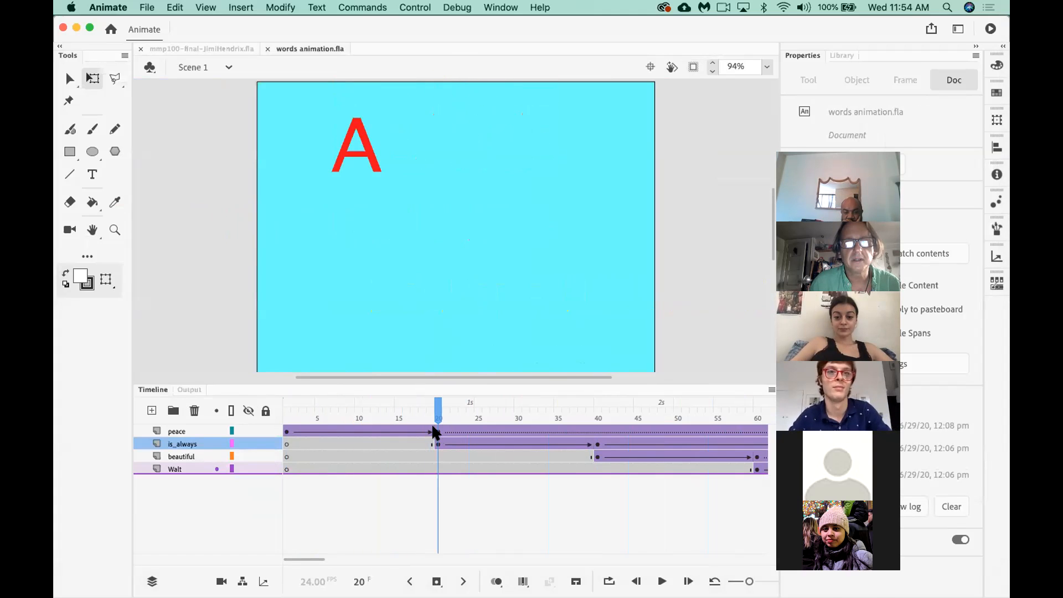
- Raise the Alpha of the peace instance at its first keyframe to 74%
click(435, 431)
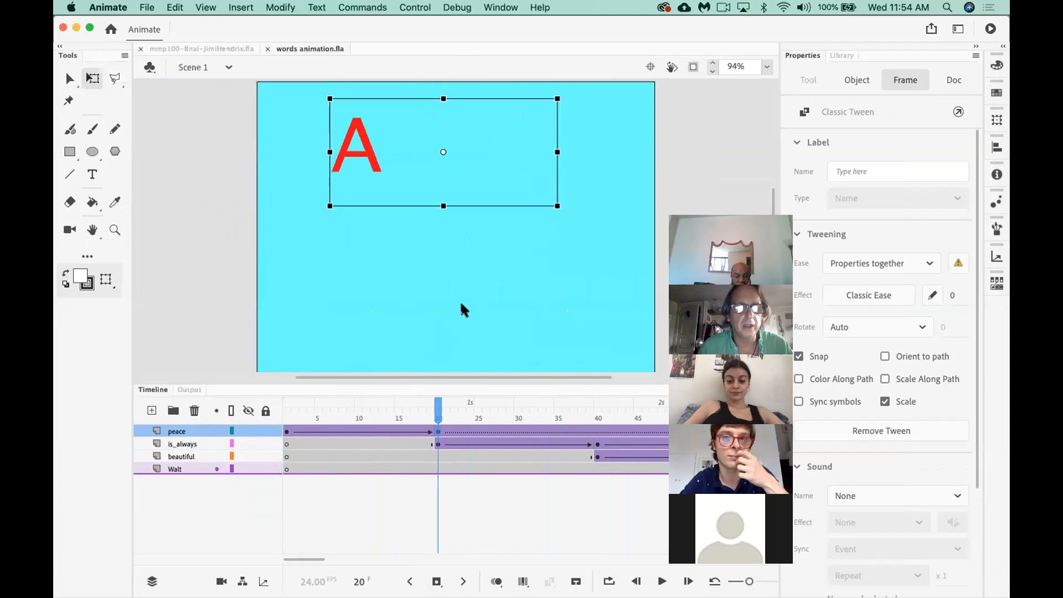
click(283, 431)
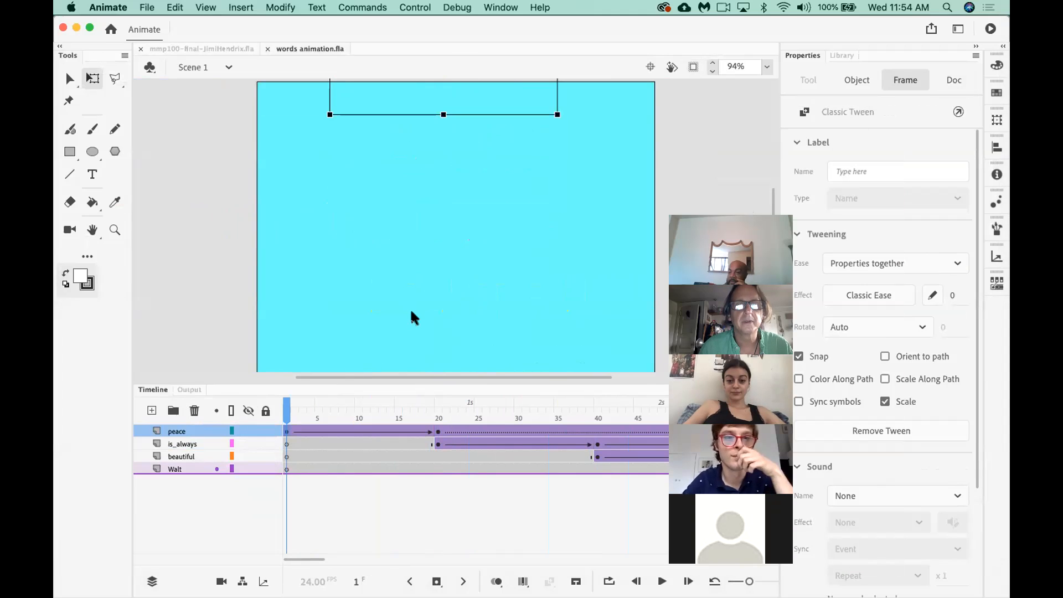
scroll(410, 307, up, 3)
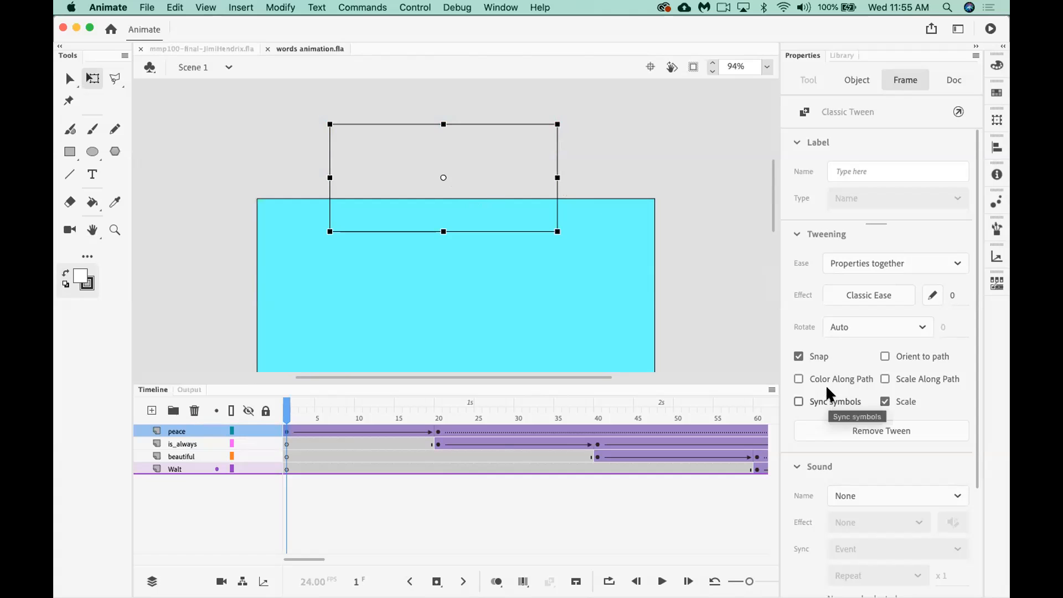
click(856, 80)
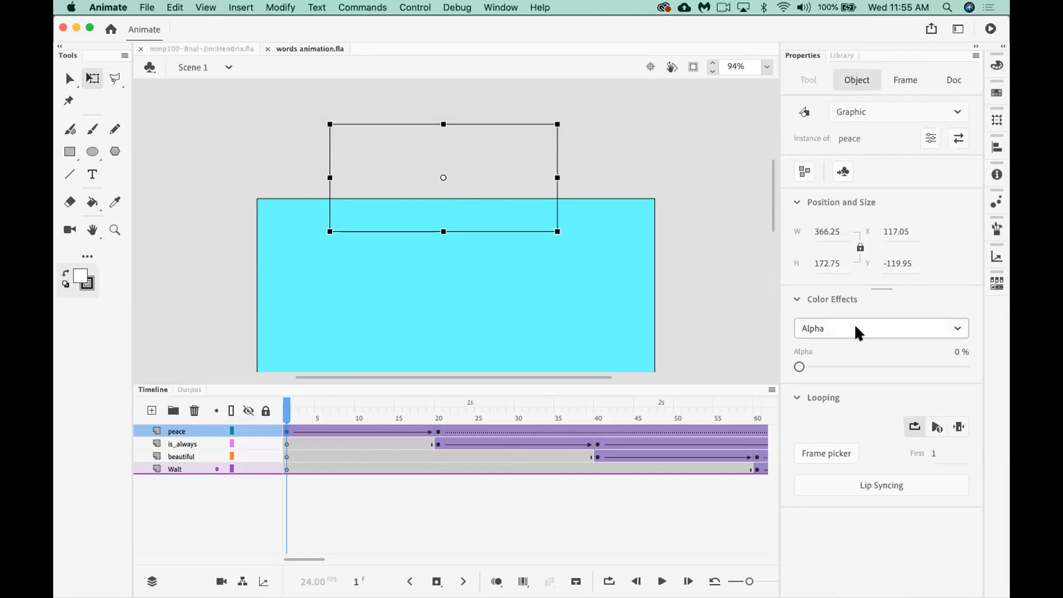
drag(795, 366, 921, 365)
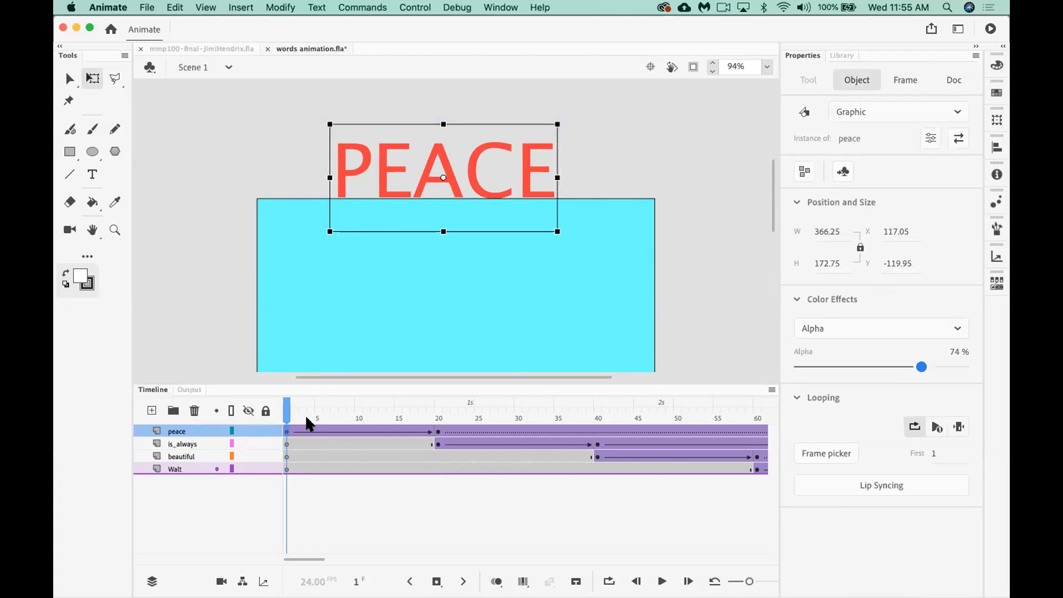
- Compare the peace instance at frame 1 with the one at frame 20 and inspect their object properties
mouse_move(287, 420)
mouse_down()
mouse_move(440, 424)
mouse_move(280, 432)
mouse_up()
click(285, 367)
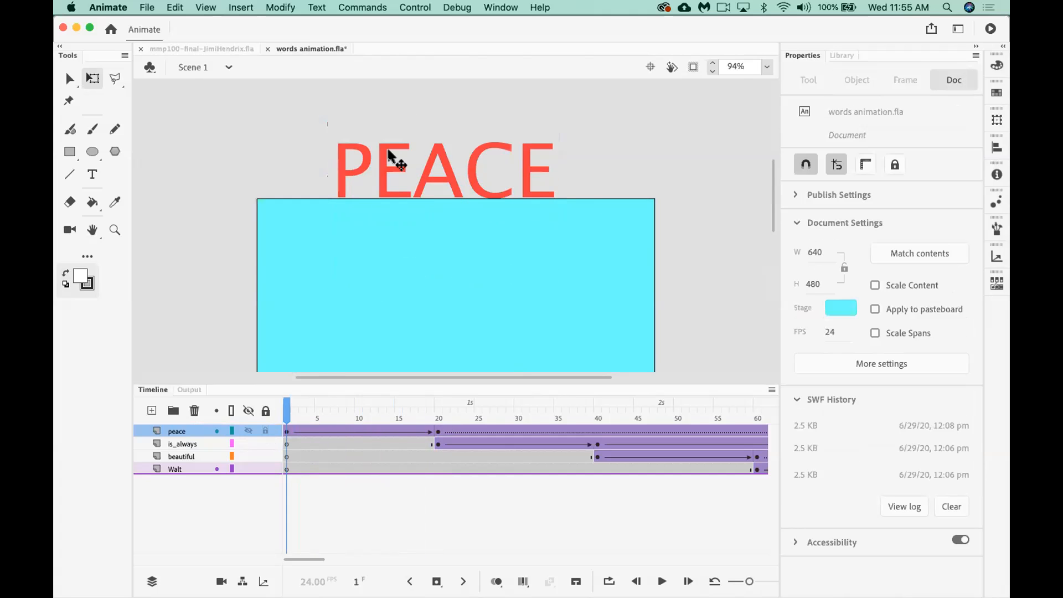
click(393, 157)
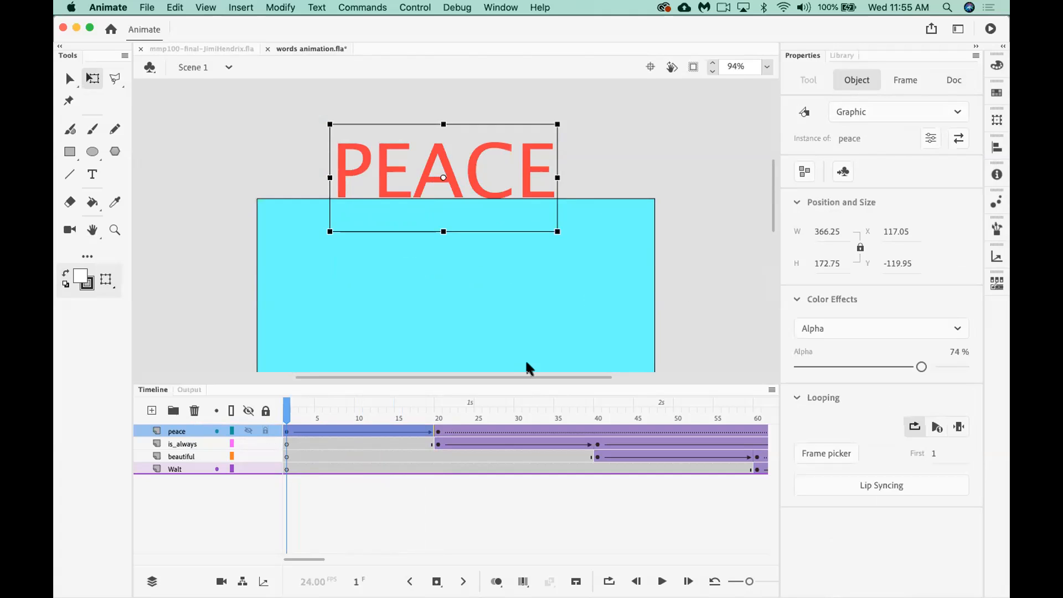
click(438, 432)
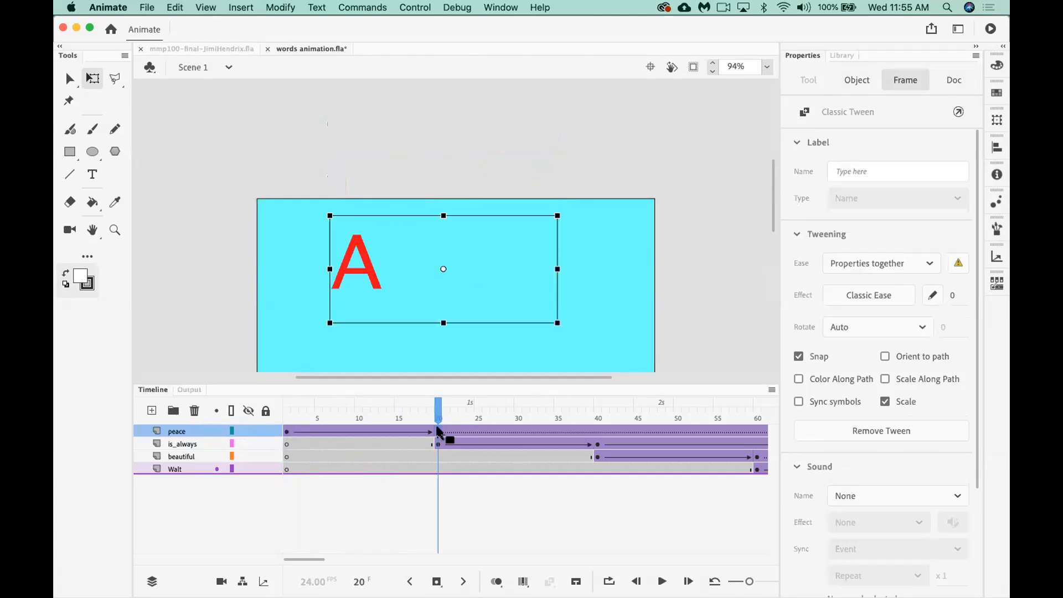
click(368, 271)
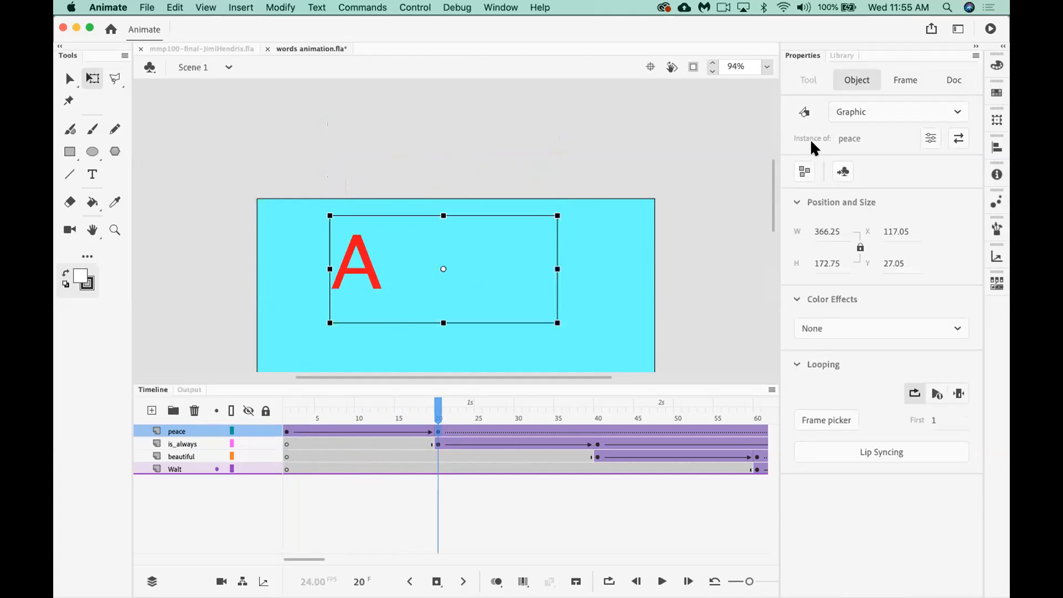
- Open the peace symbol from the library for editing and select its PEACE text
click(846, 56)
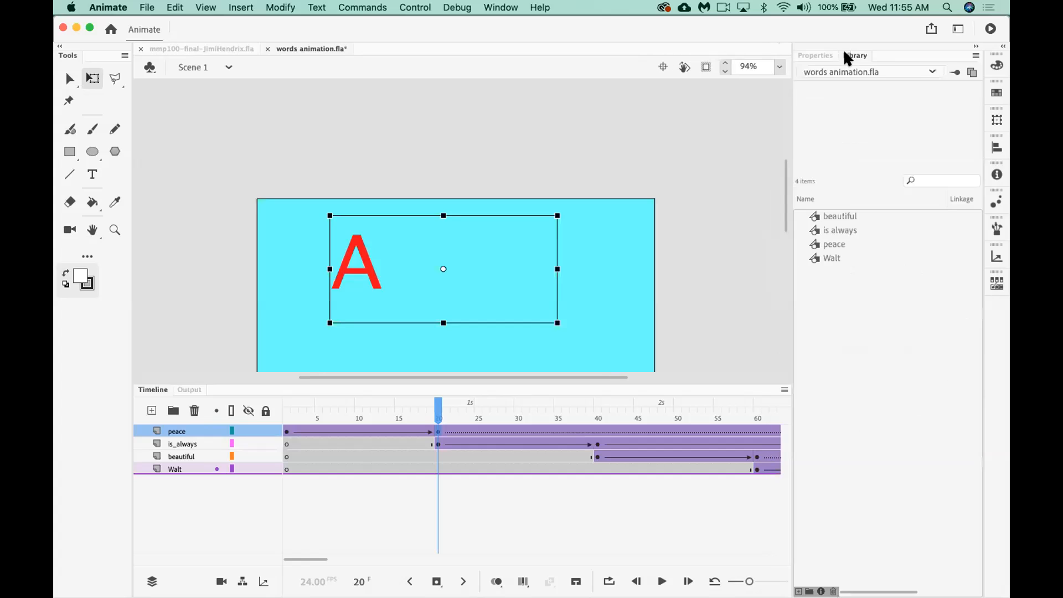
click(836, 244)
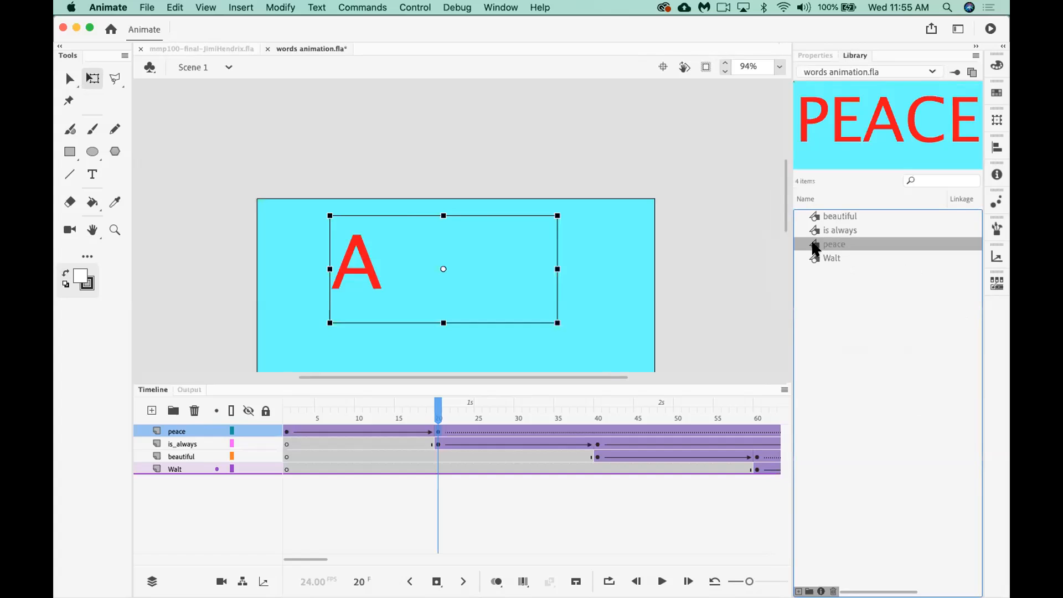
double_click(815, 248)
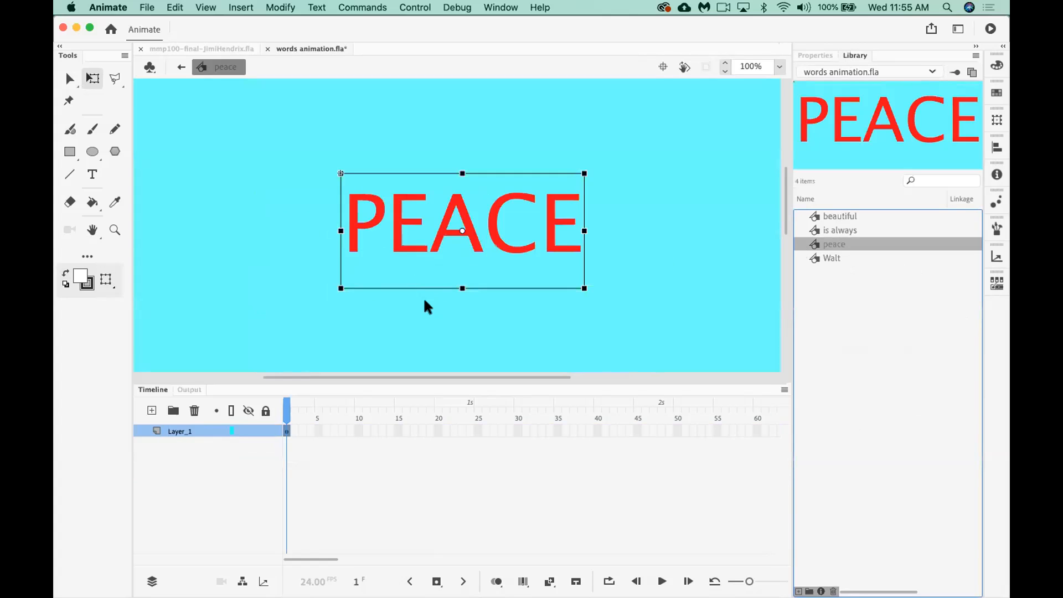
click(274, 250)
click(411, 252)
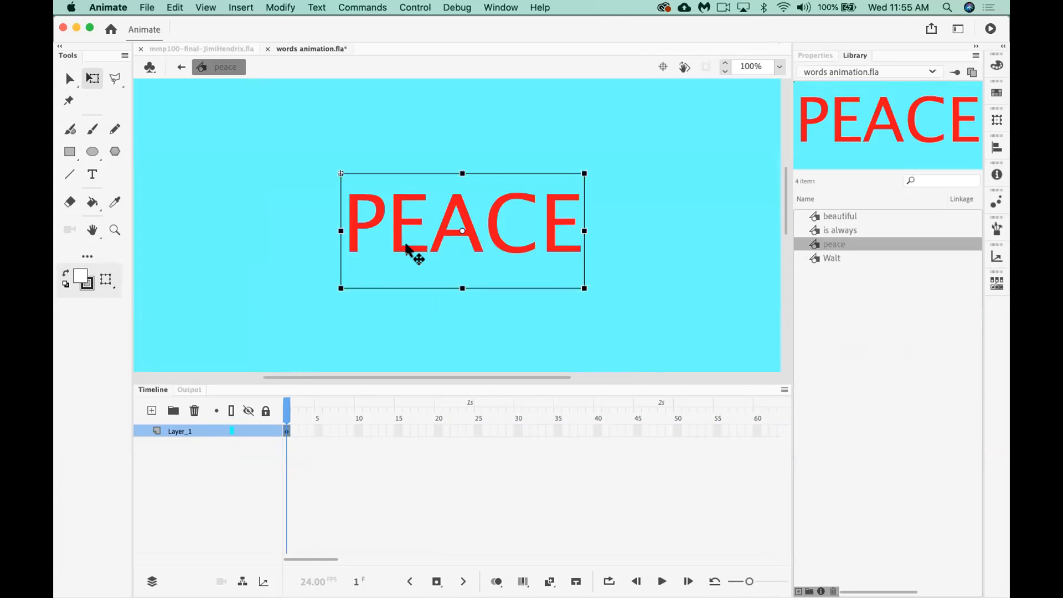
- Turn off the Selectable option for the PEACE text and return to Scene 1
click(813, 55)
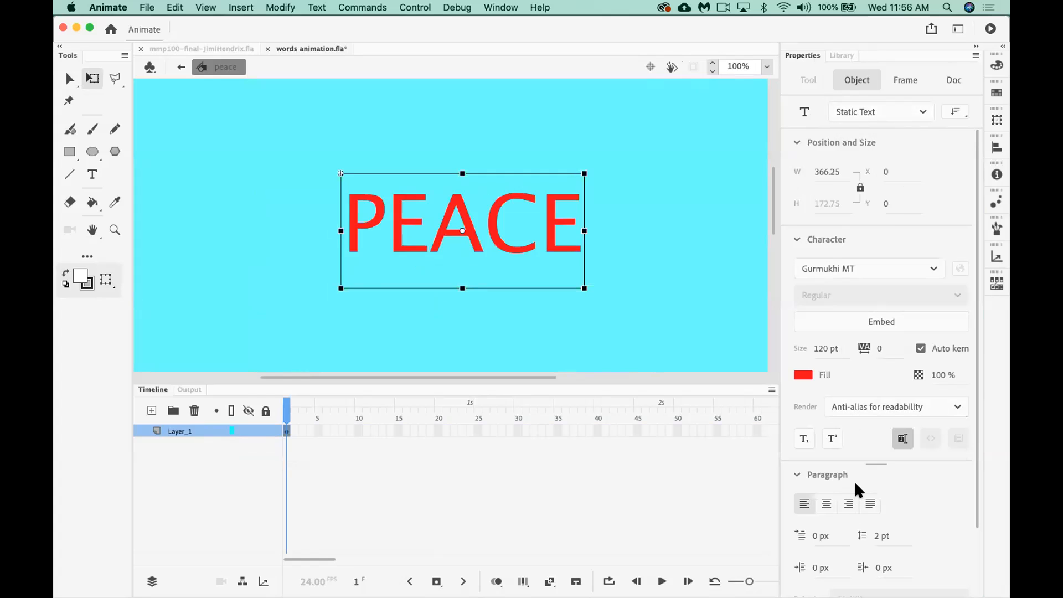
click(901, 440)
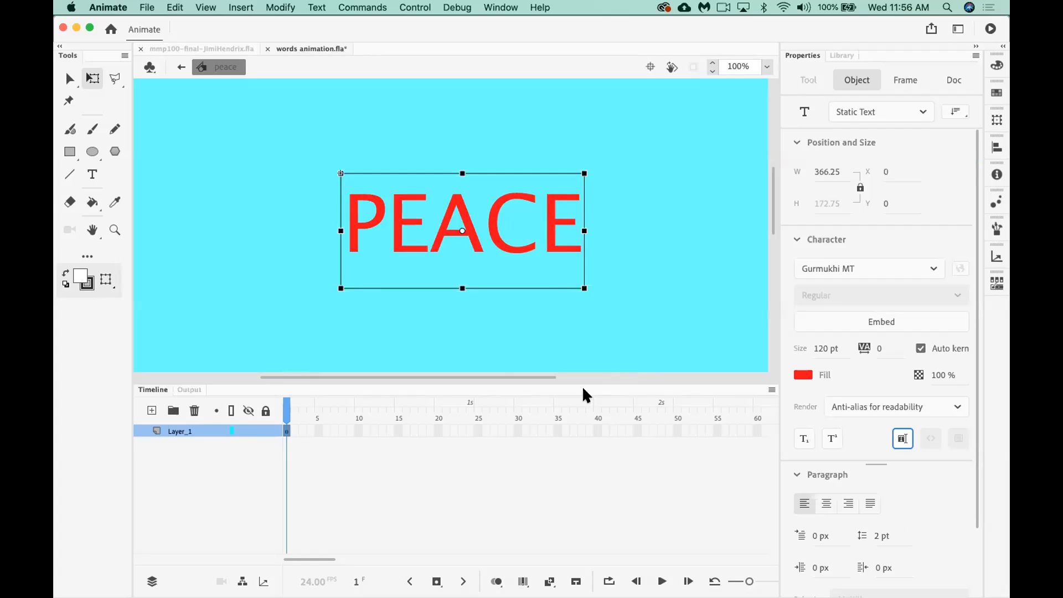
click(179, 64)
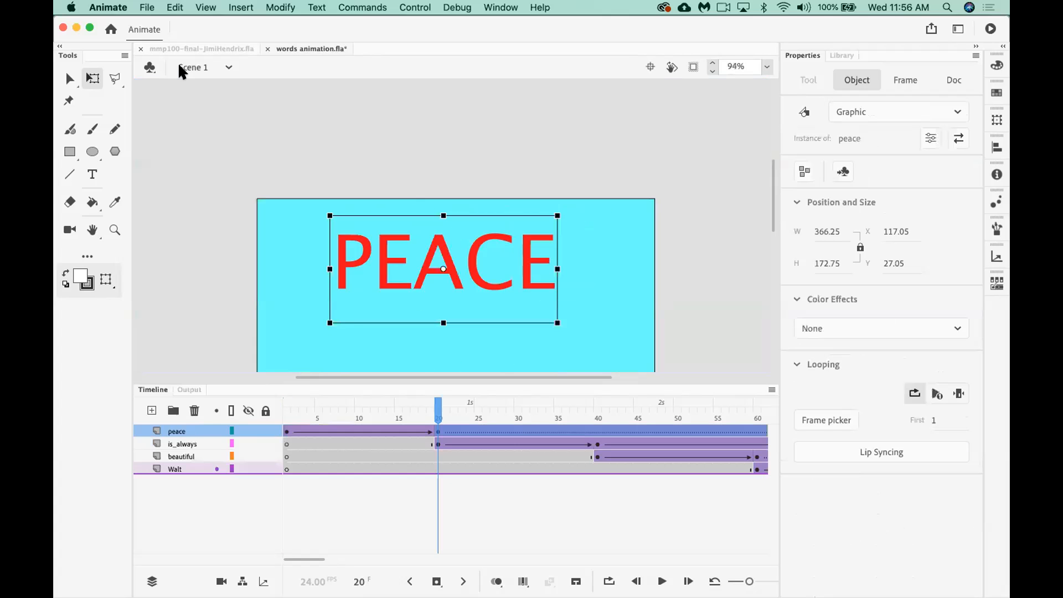
- Inspect the peace and is_always keyframes at frame 20, then scrub the timeline to frame 40 to check the second line of text
click(437, 431)
mouse_move(437, 417)
mouse_down()
mouse_move(323, 422)
mouse_move(439, 427)
mouse_move(267, 410)
mouse_move(439, 424)
mouse_up()
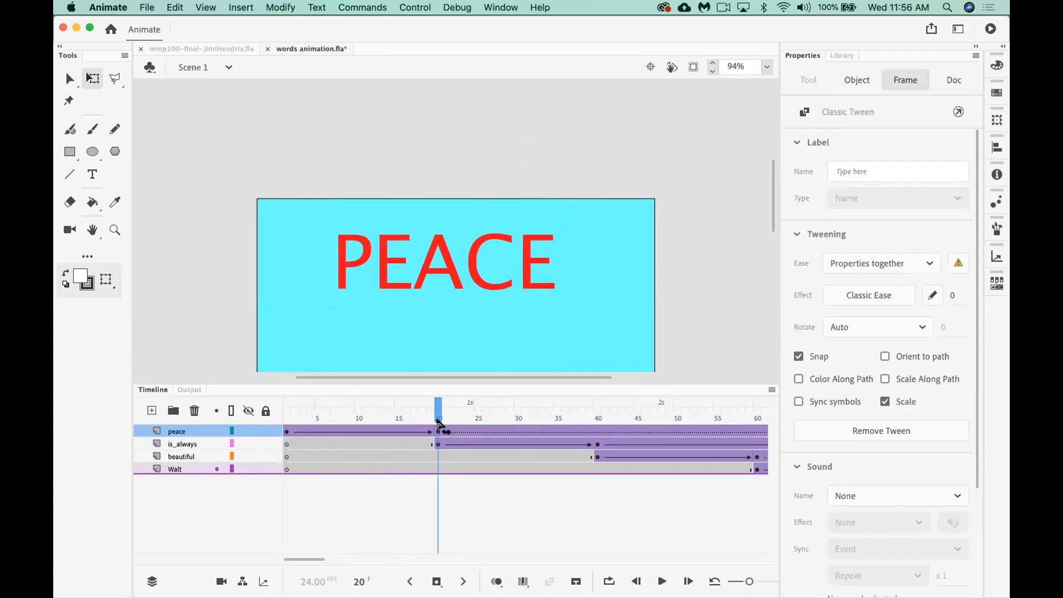
click(435, 419)
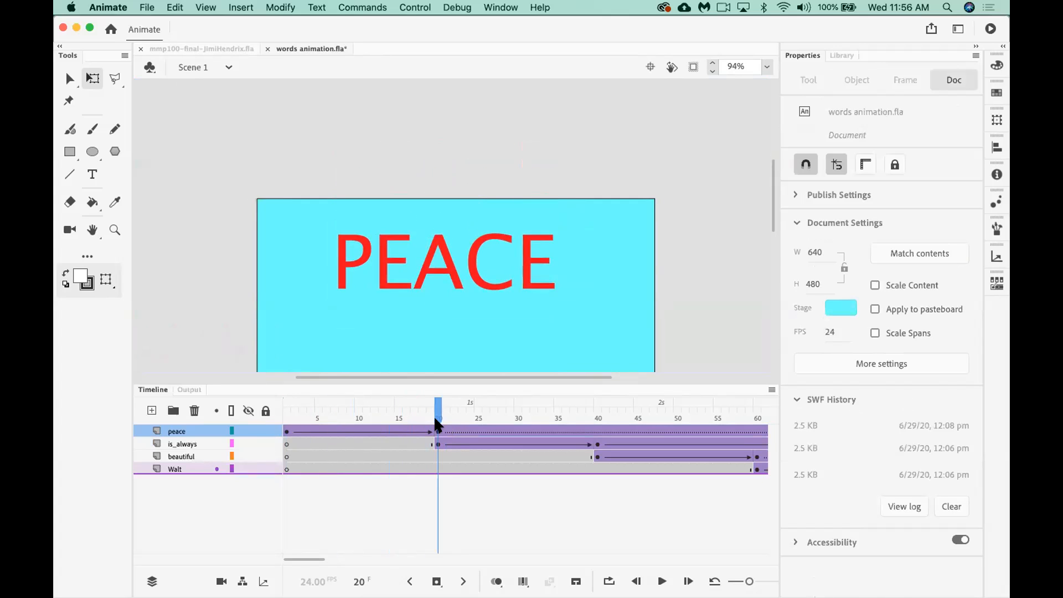
click(436, 443)
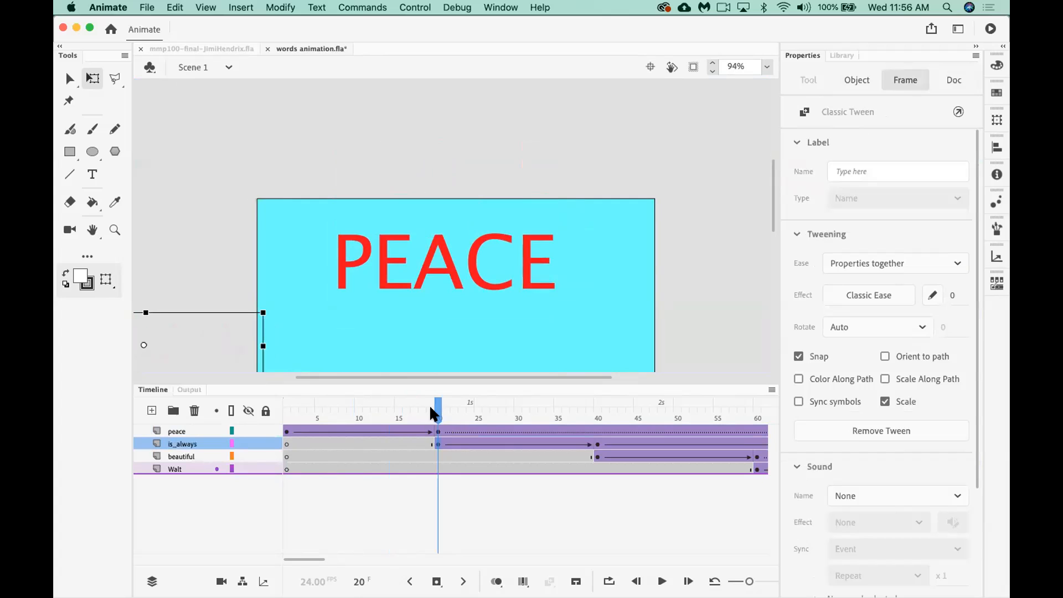
scroll(454, 309, down, 5)
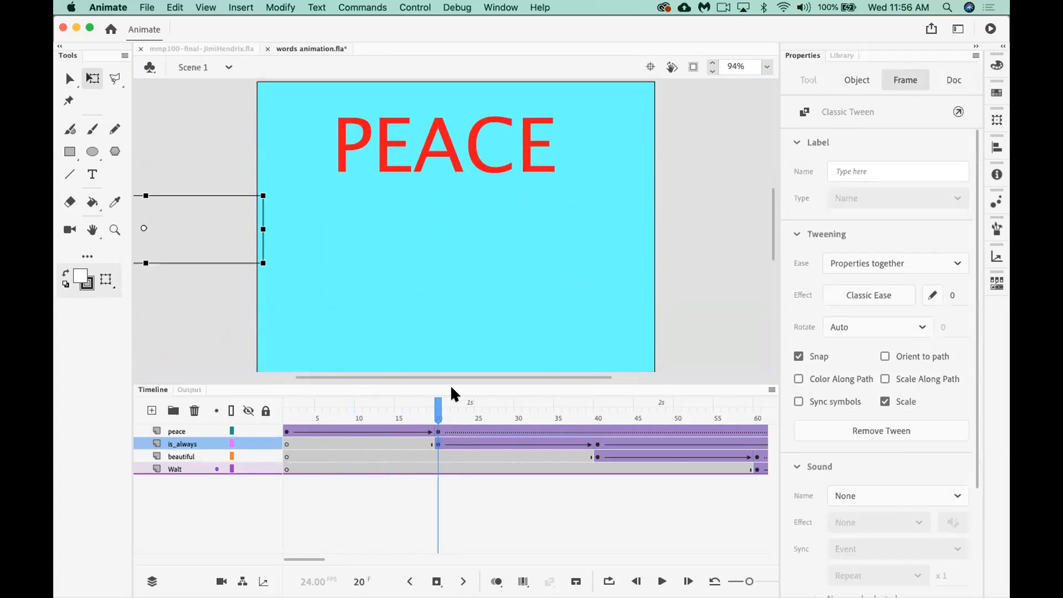
drag(439, 409, 596, 414)
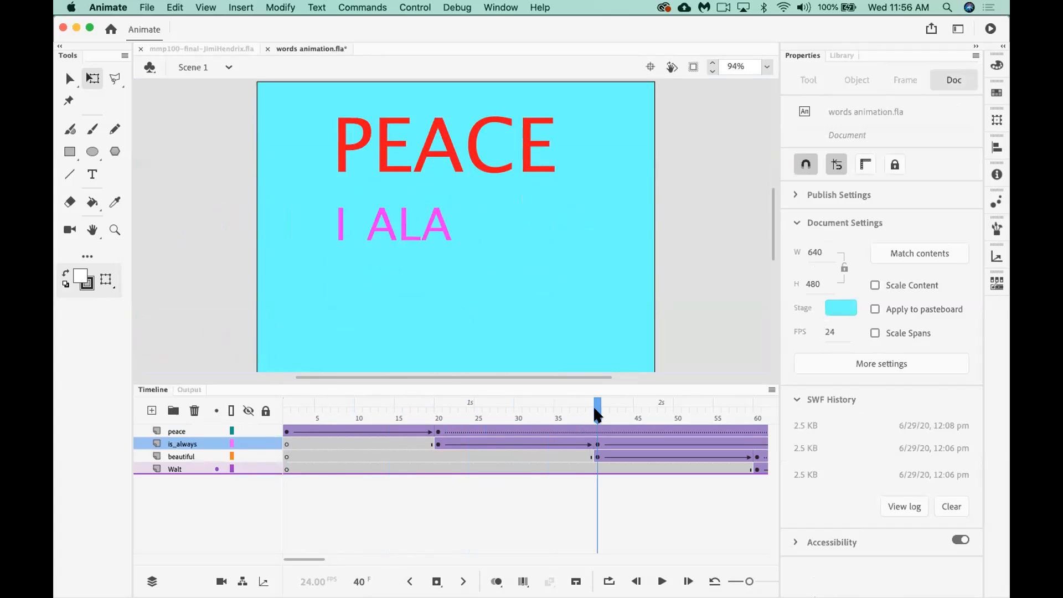
- Open the is always symbol from the library for editing and turn off the Selectable option for its IS ALWAYS text
click(841, 56)
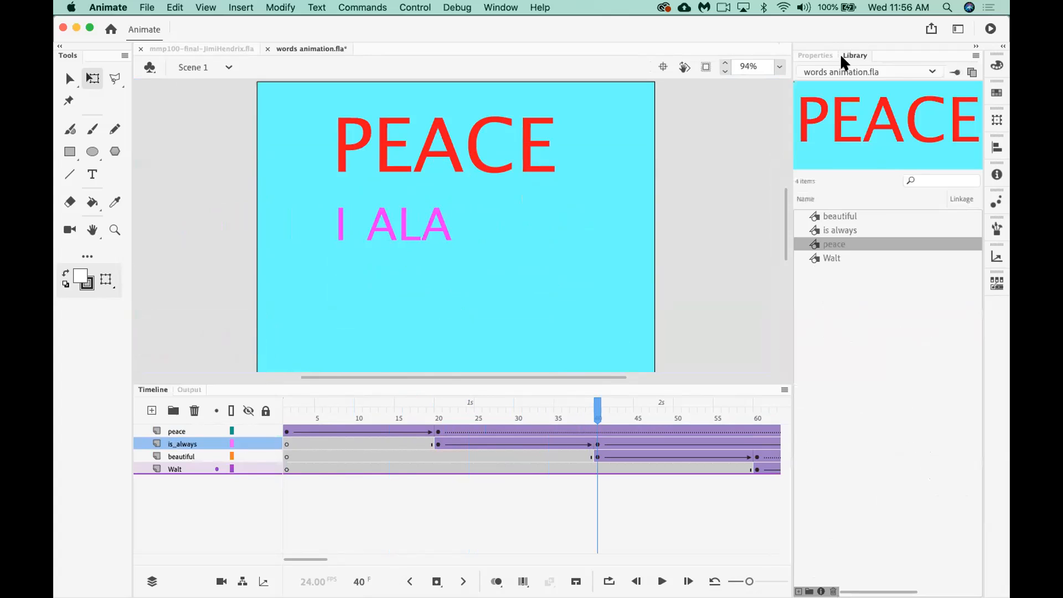
click(815, 231)
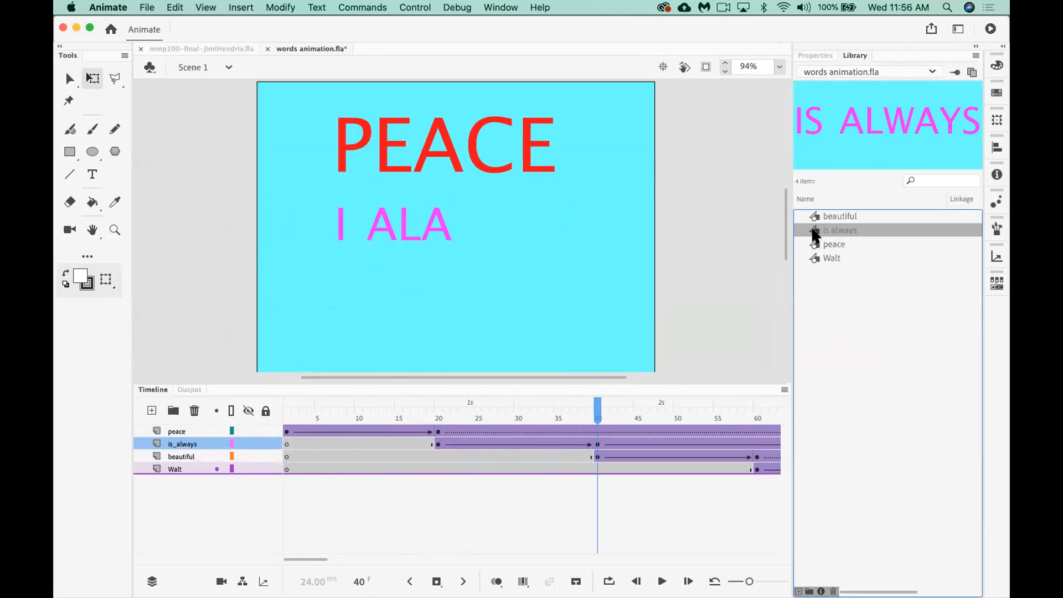
double_click(815, 231)
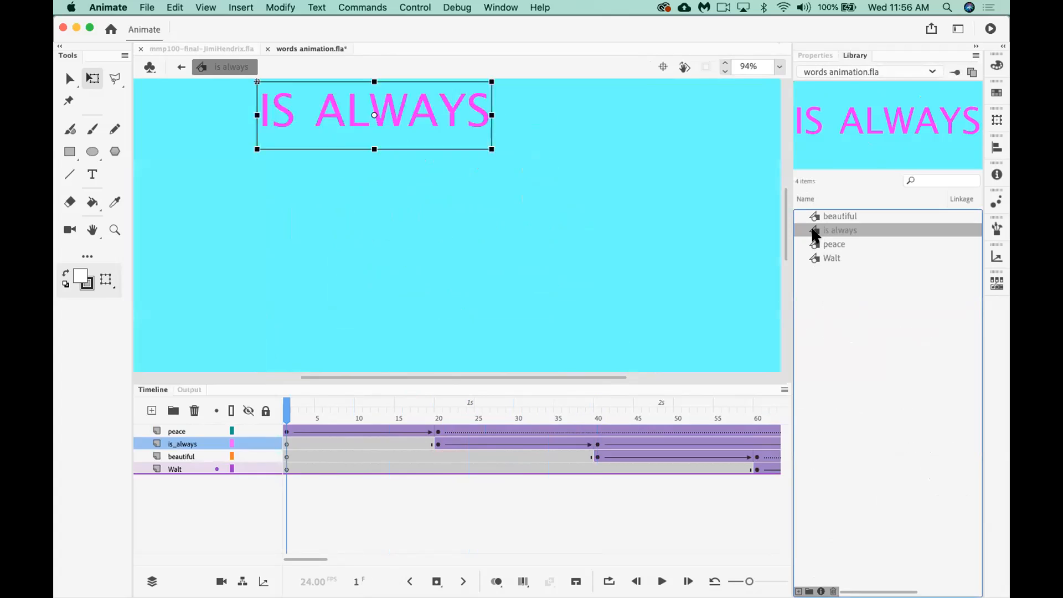
click(814, 55)
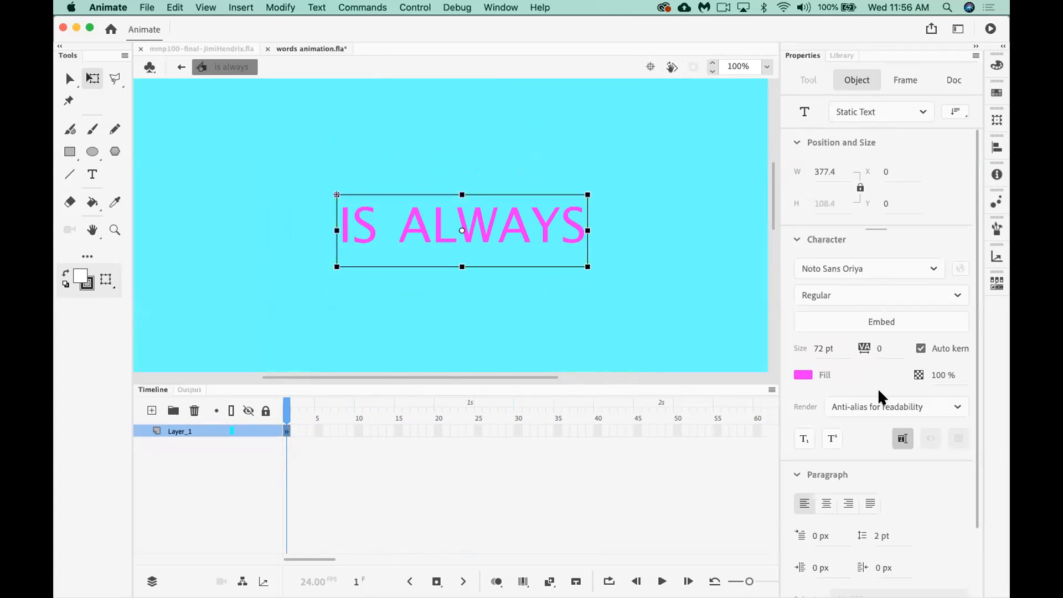
click(900, 437)
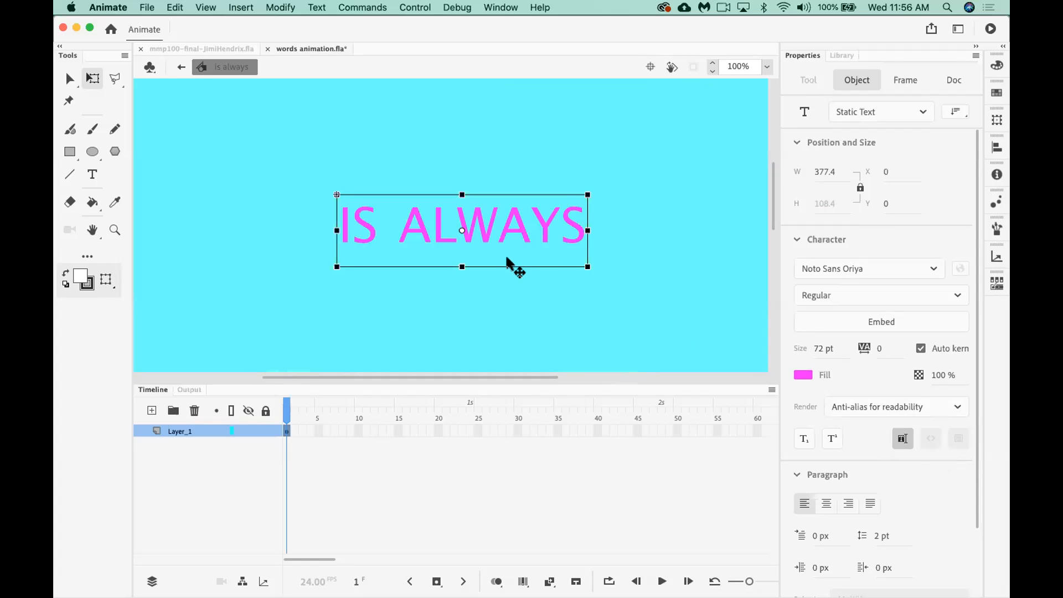
click(900, 435)
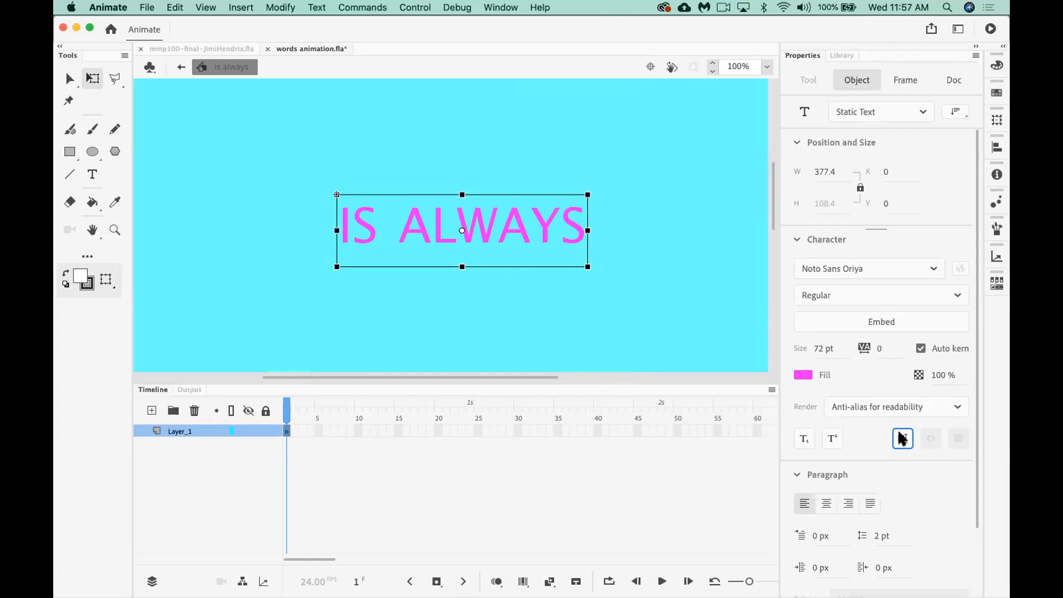
- Save the document and check the IS ALWAYS text in Scene 1 at frame 42
key(super+s)
click(178, 65)
mouse_move(598, 415)
mouse_down()
mouse_move(373, 415)
mouse_move(613, 415)
mouse_up()
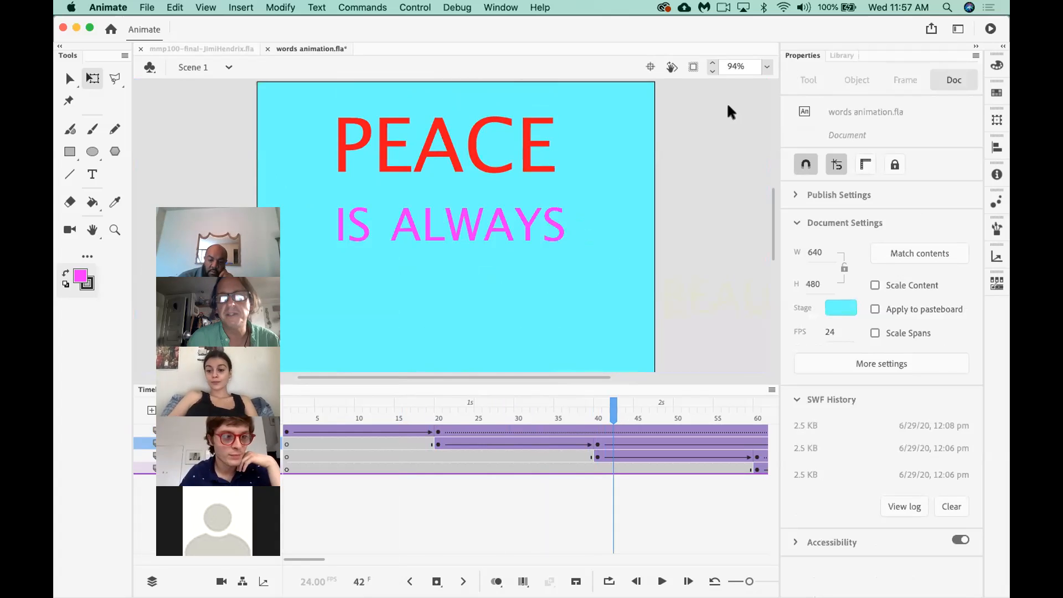
- Open the beautiful symbol from the library for editing and turn off the Selectable option for its BEAUTIFUL text
click(844, 54)
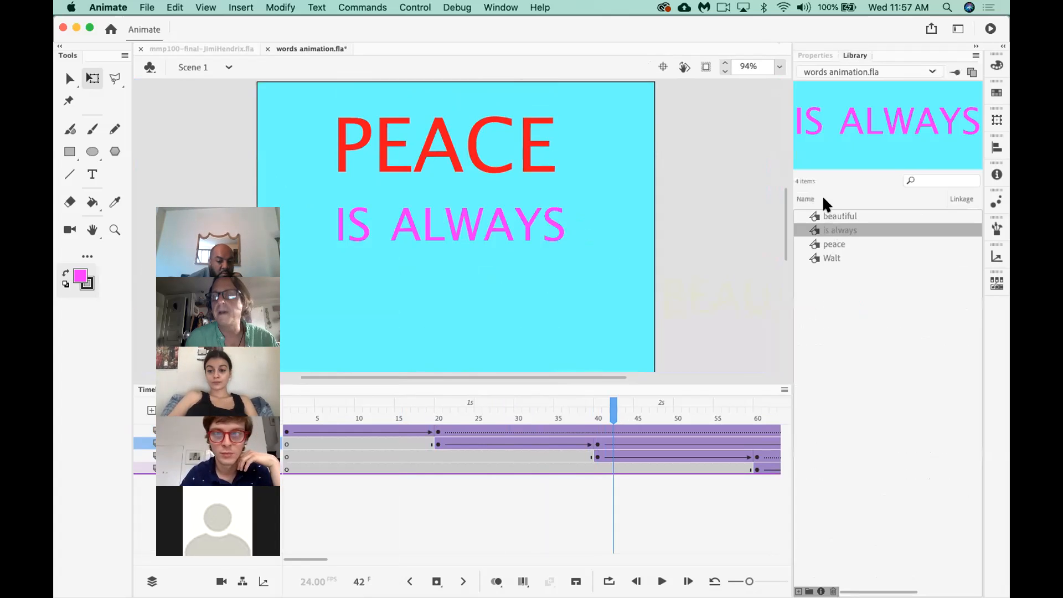
click(819, 216)
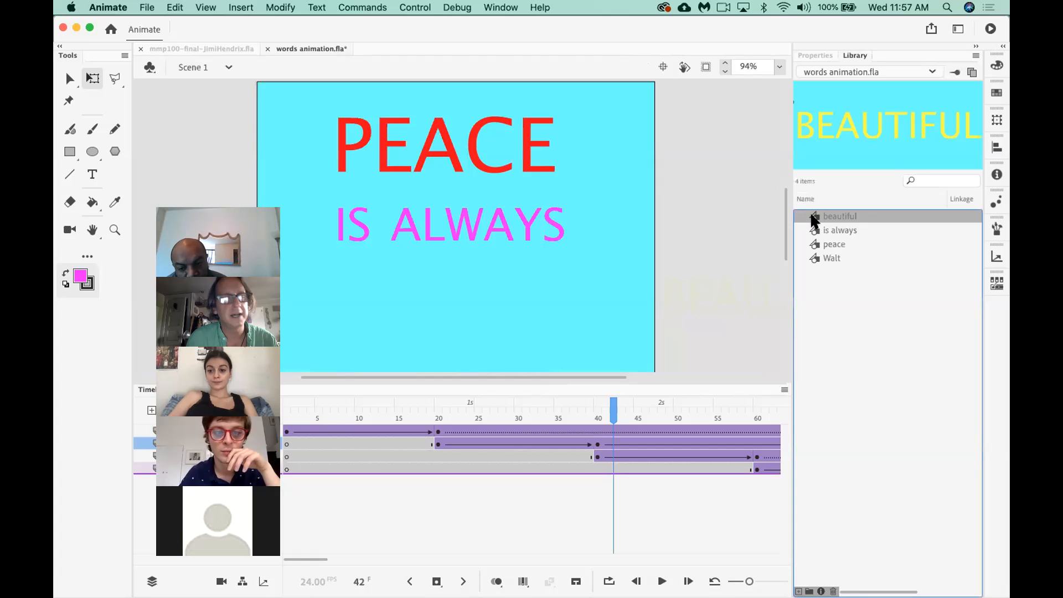
double_click(814, 219)
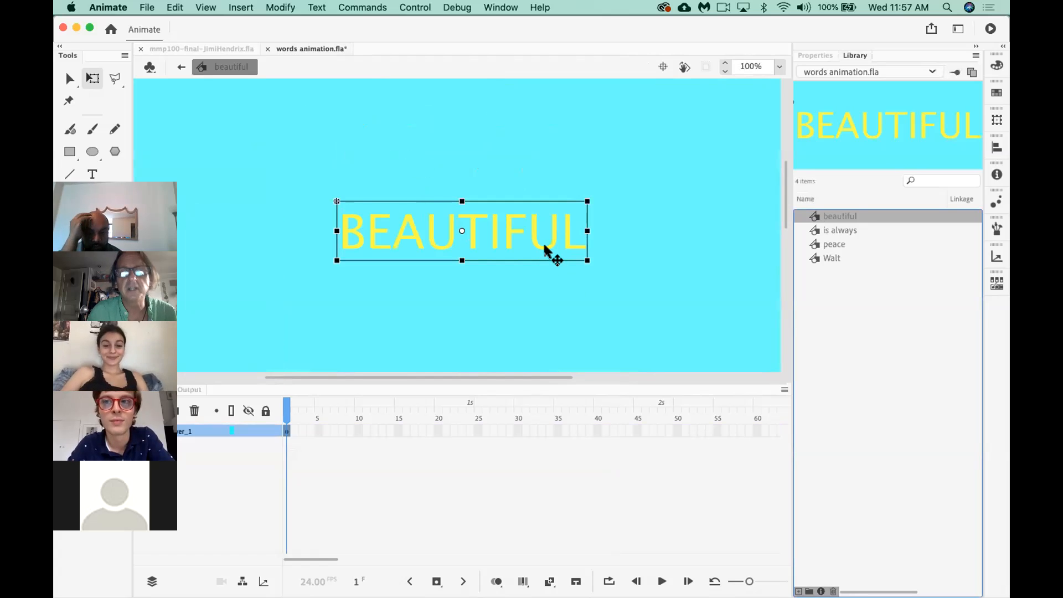
click(815, 55)
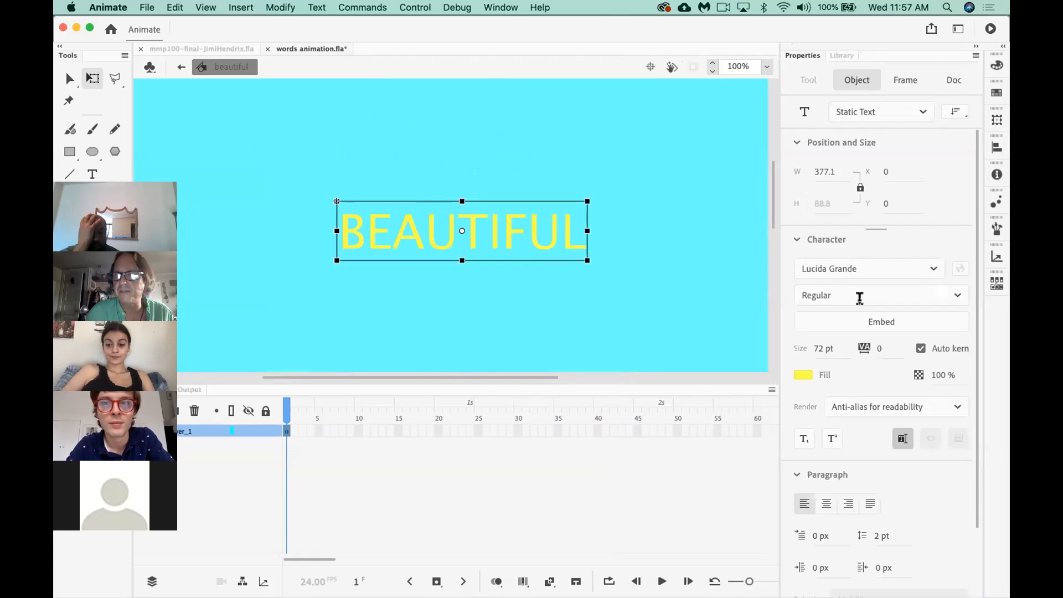
click(901, 442)
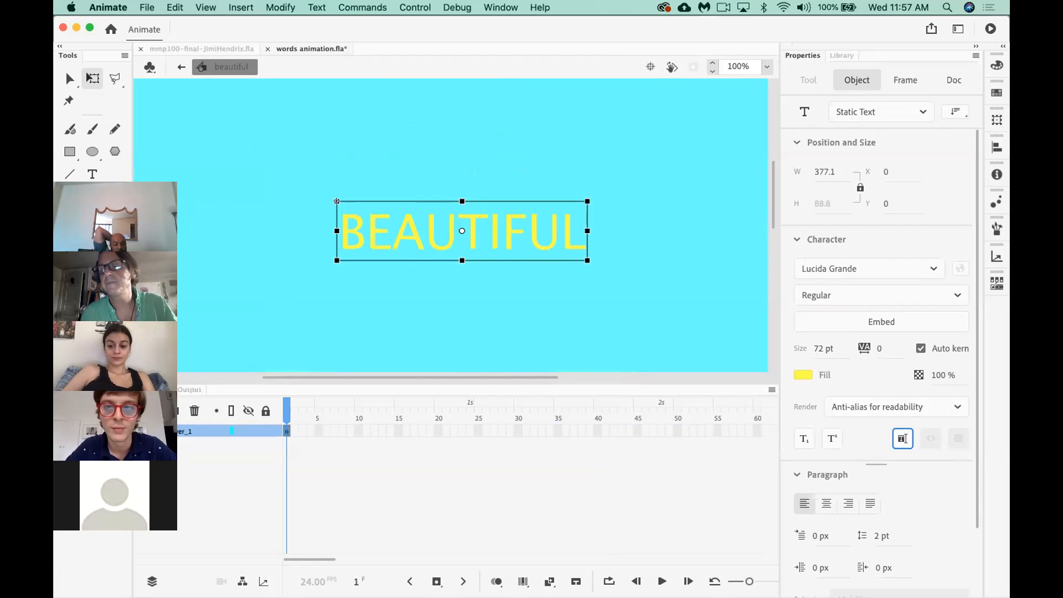
- Turn off the Selectable option for the WALT WHITMAN text inside the Walt symbol and return to Scene 1
click(846, 52)
click(826, 258)
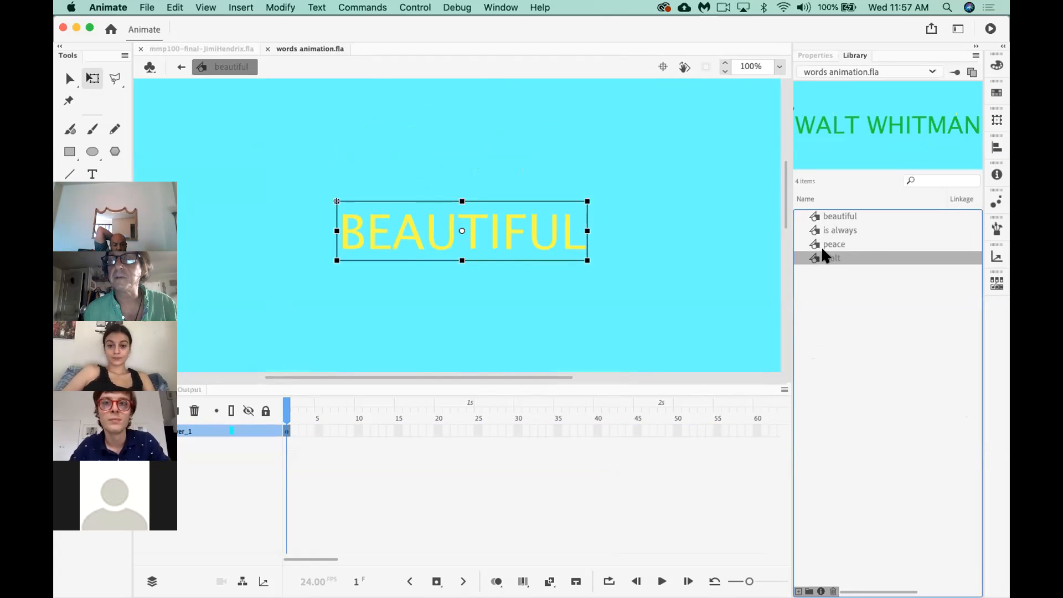
double_click(824, 258)
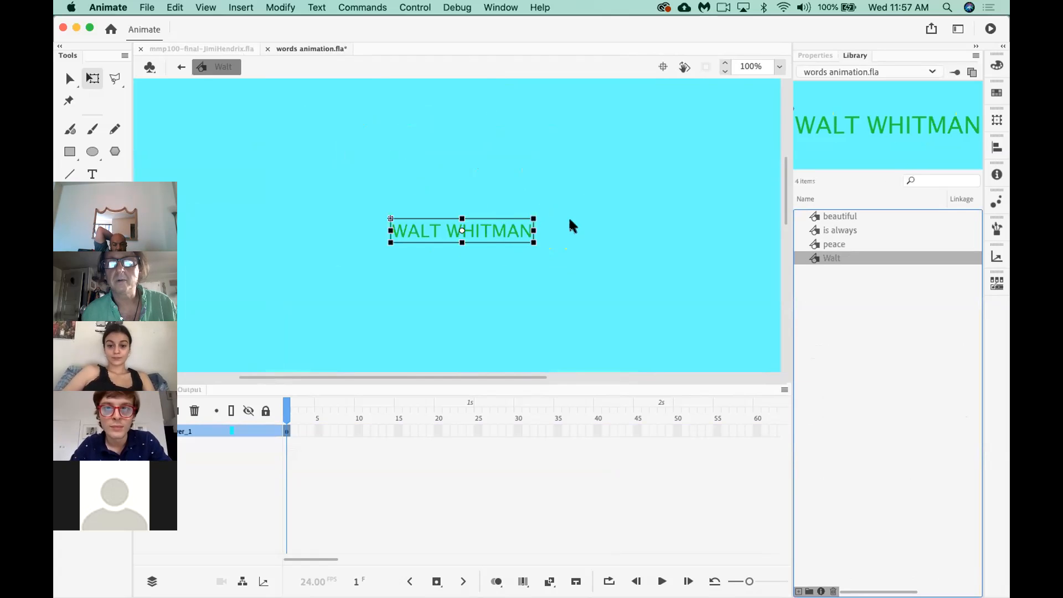
click(814, 53)
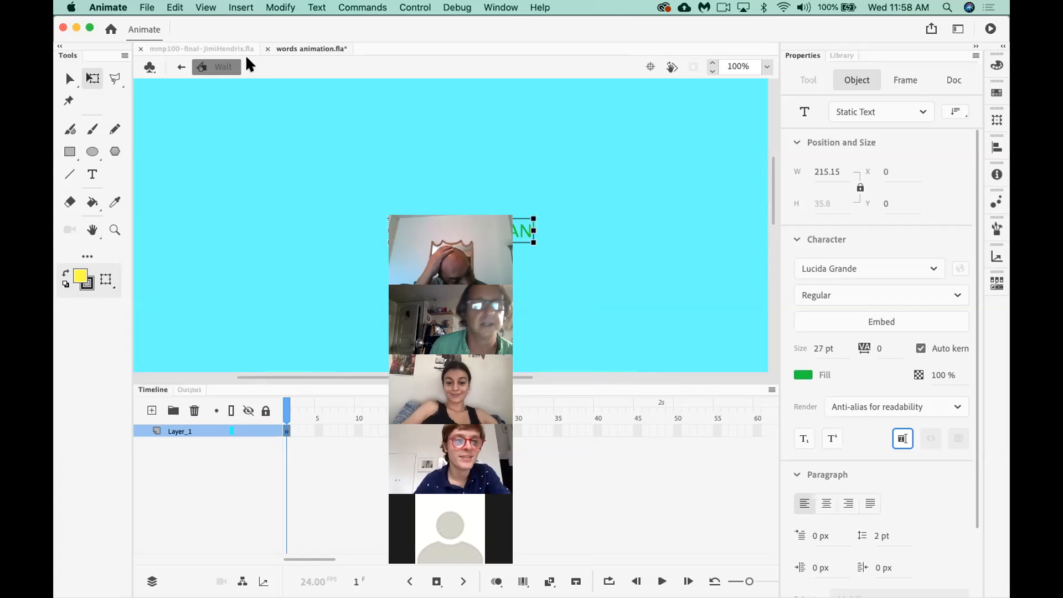
click(178, 67)
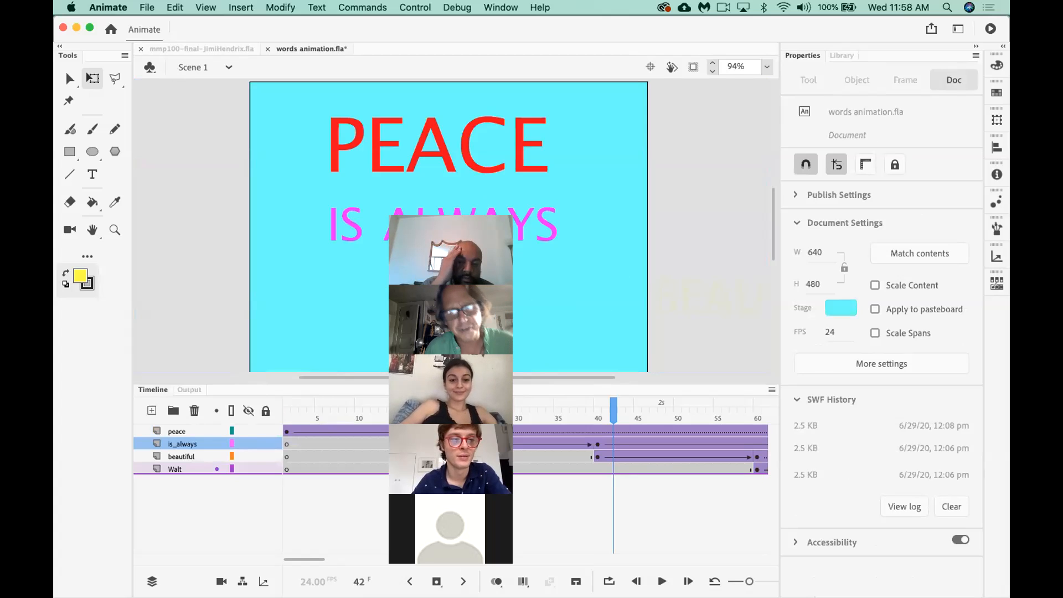
- Add a new layer above peace and create the static text "words" on the stage at its frame 1
click(167, 431)
click(151, 410)
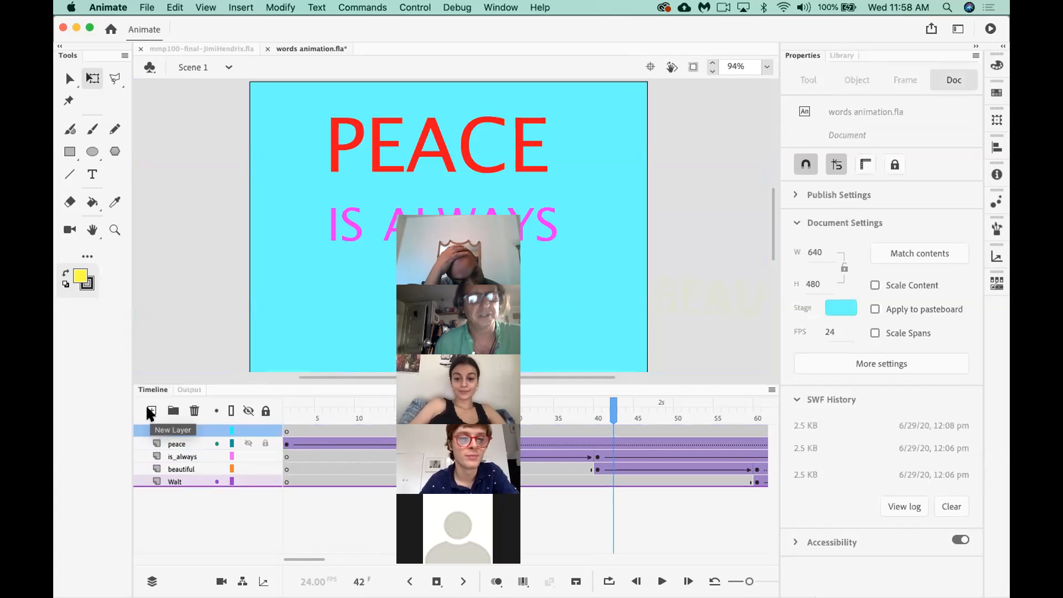
click(287, 425)
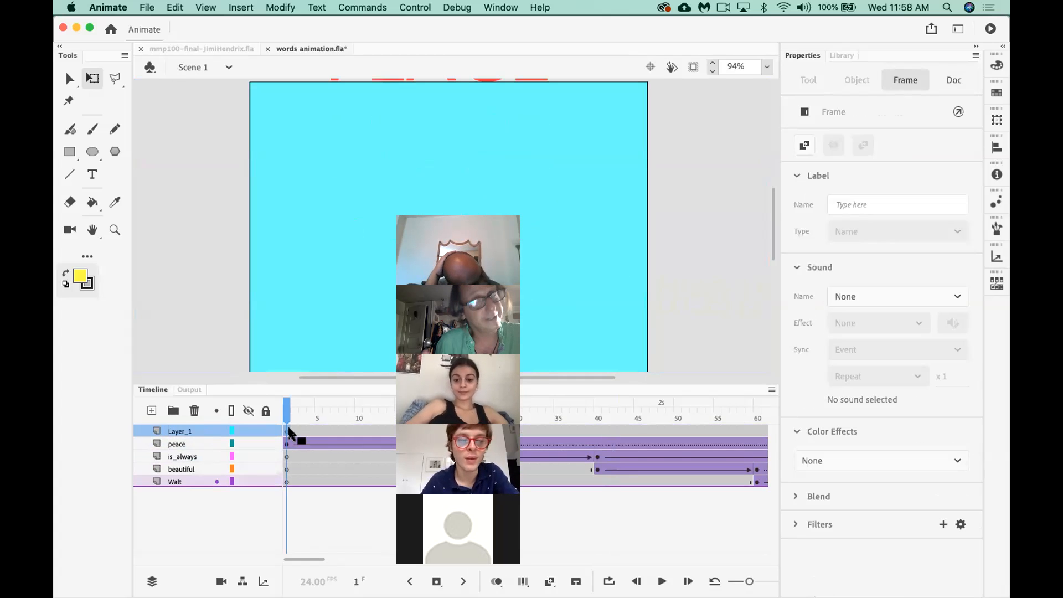
click(92, 174)
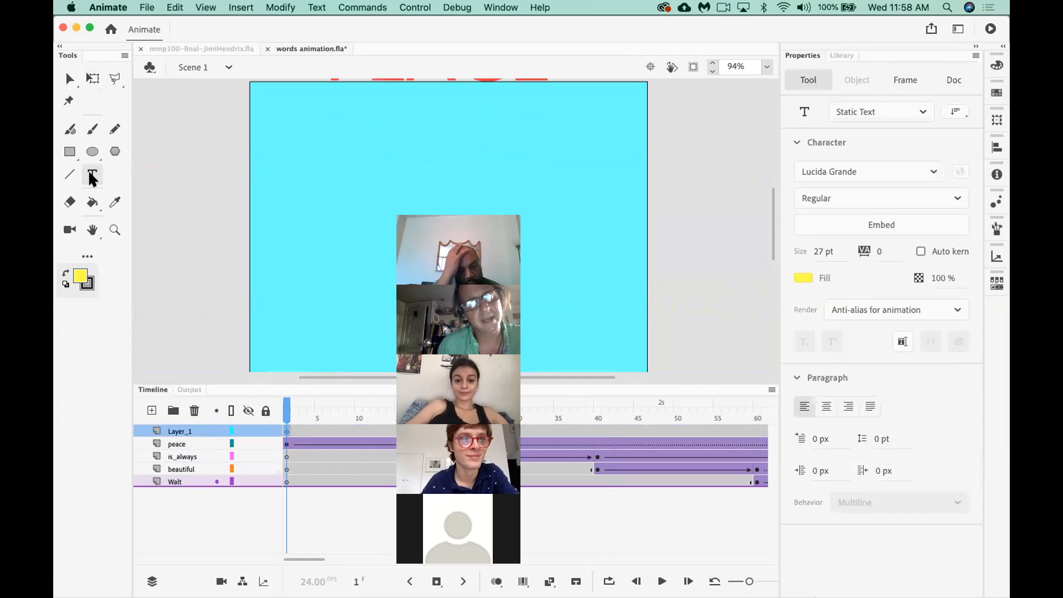
click(310, 224)
text(words)
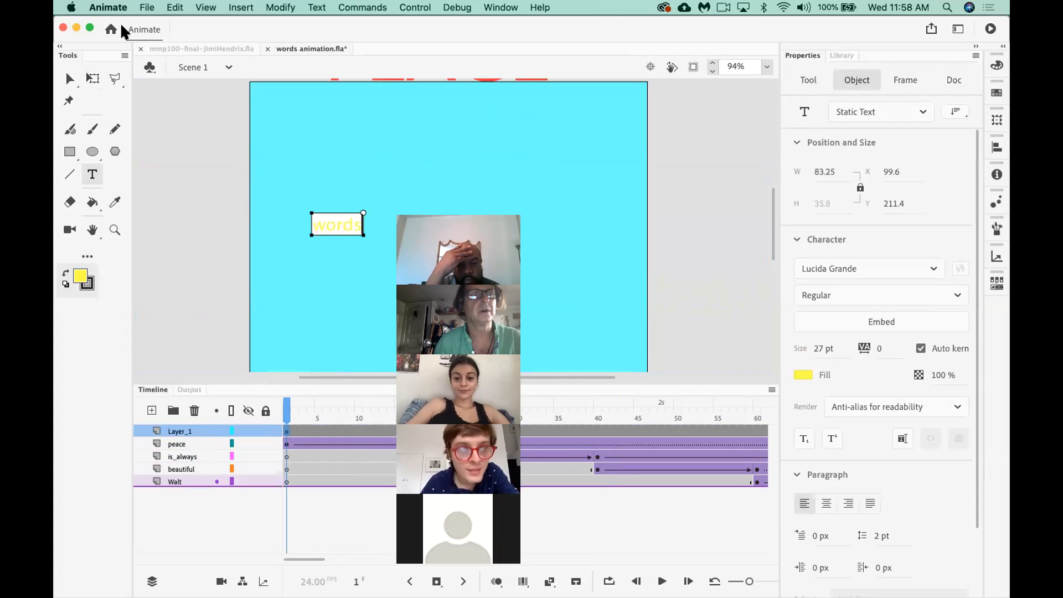
- Scale the "words" text up to about 442 px wide with Free Transform and toggle its Selectable option
click(70, 80)
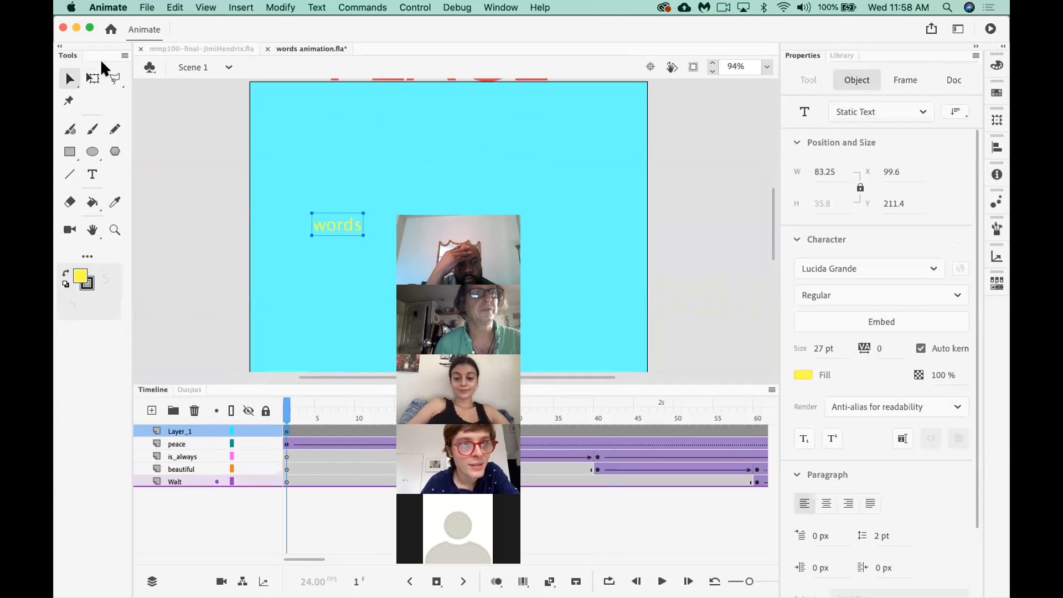
click(93, 80)
drag(361, 207, 471, 156)
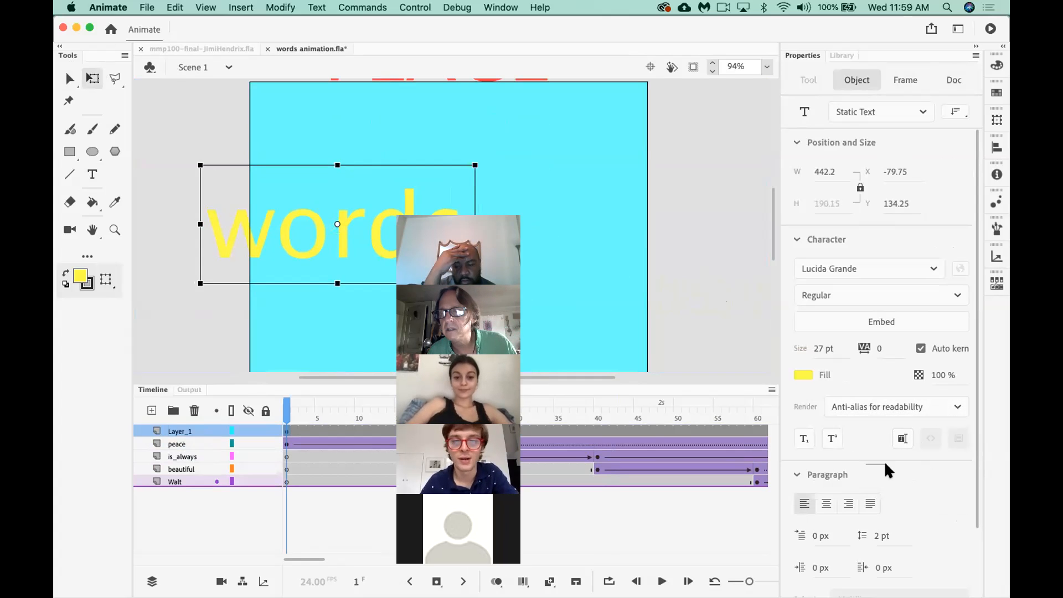
click(902, 435)
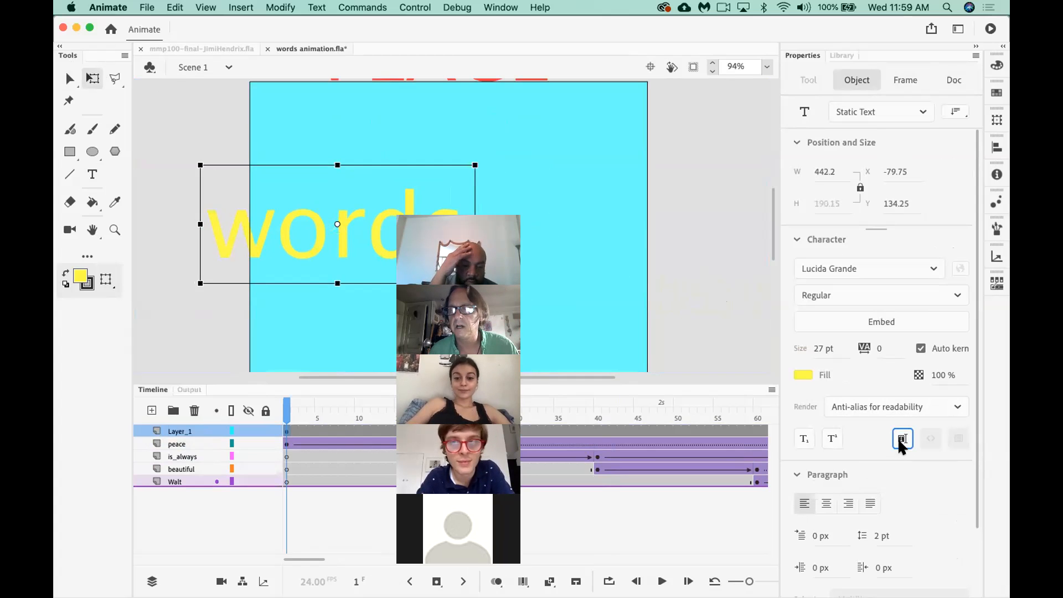
- Convert the enlarged "words" text into a Graphic symbol, keeping the default name
click(585, 226)
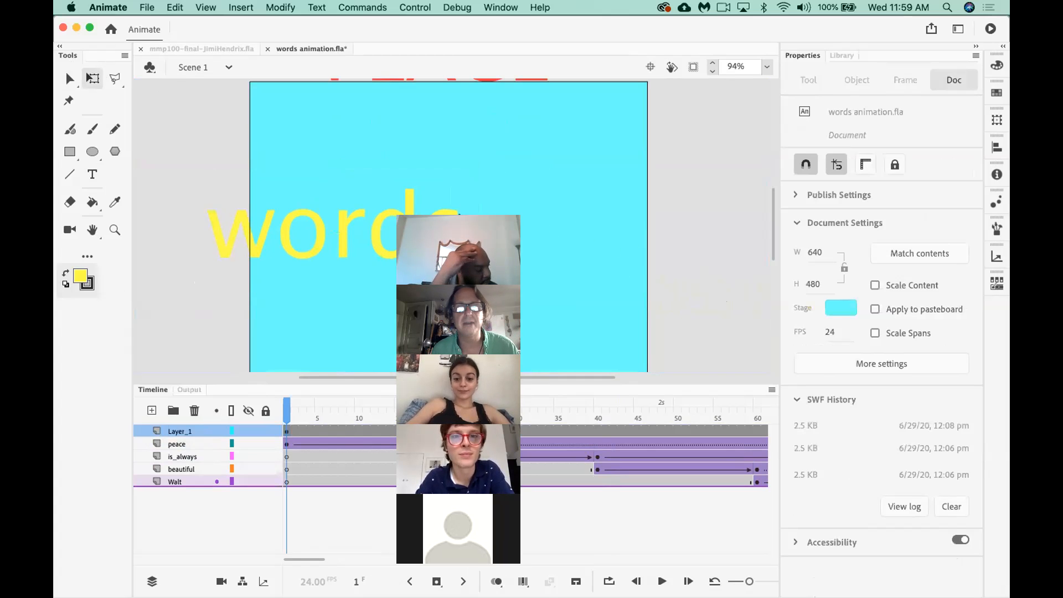
click(442, 236)
right_click(441, 244)
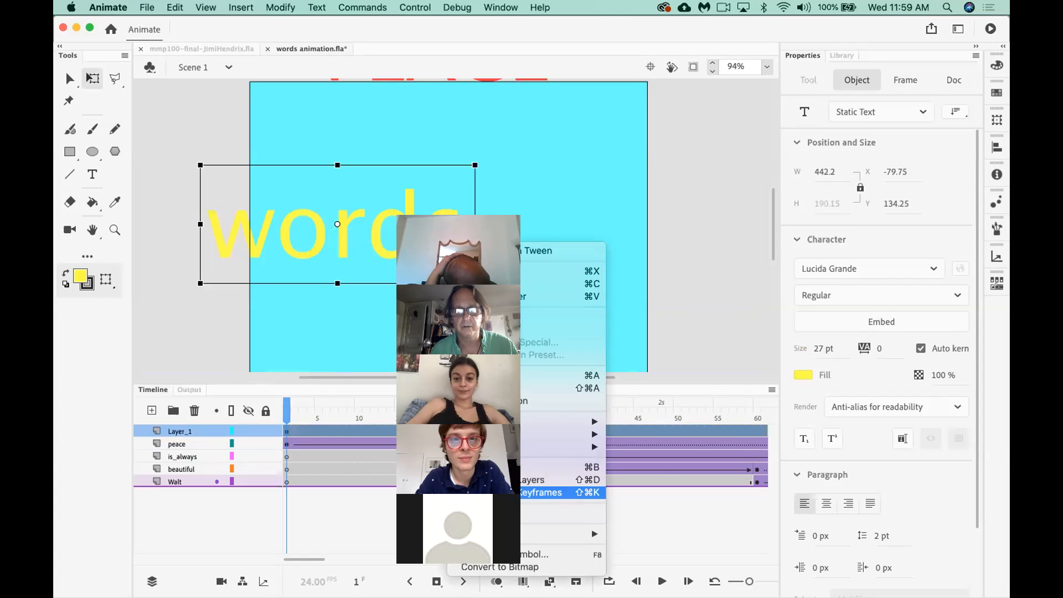
click(522, 554)
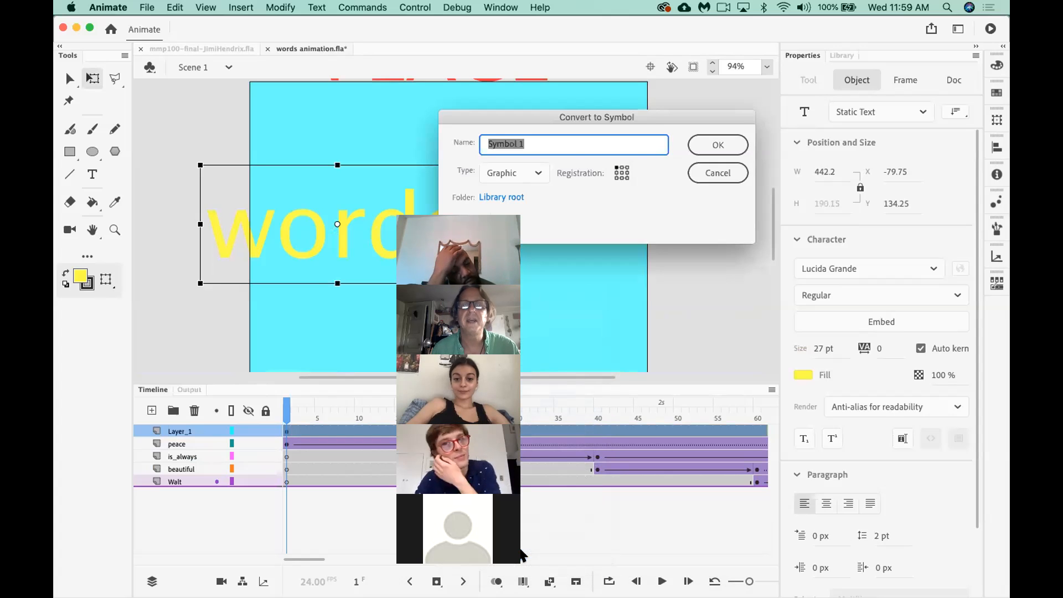
click(713, 145)
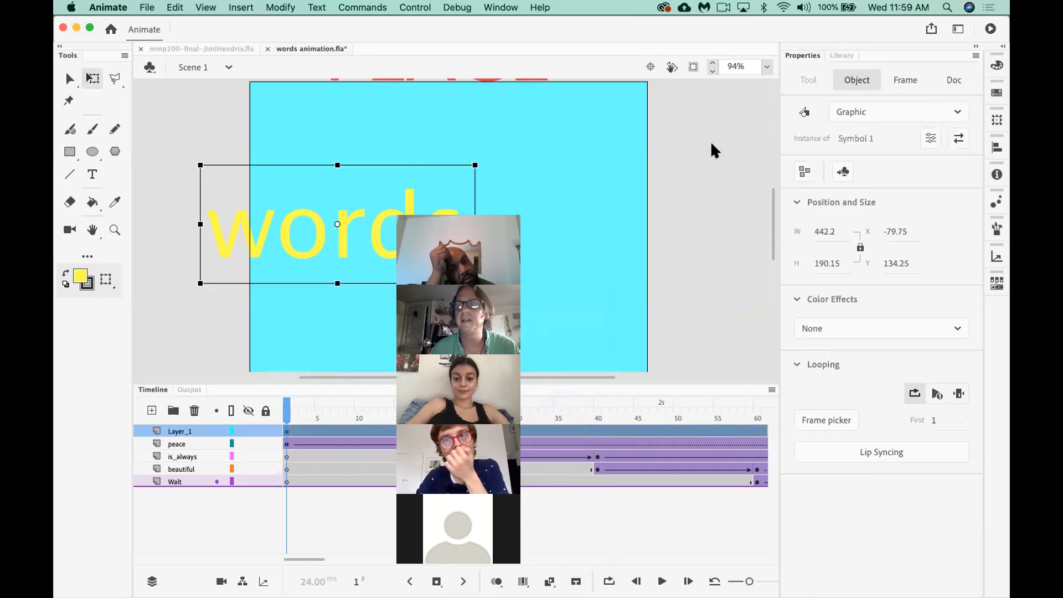
- Open the new "words" symbol from the library for editing and inspect its text properties
click(839, 53)
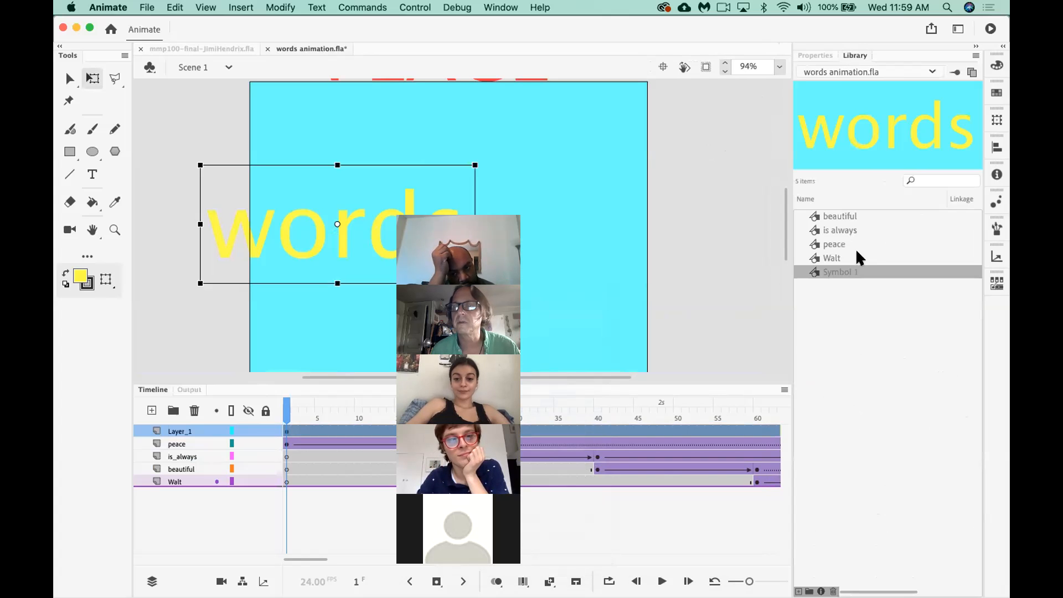
double_click(815, 273)
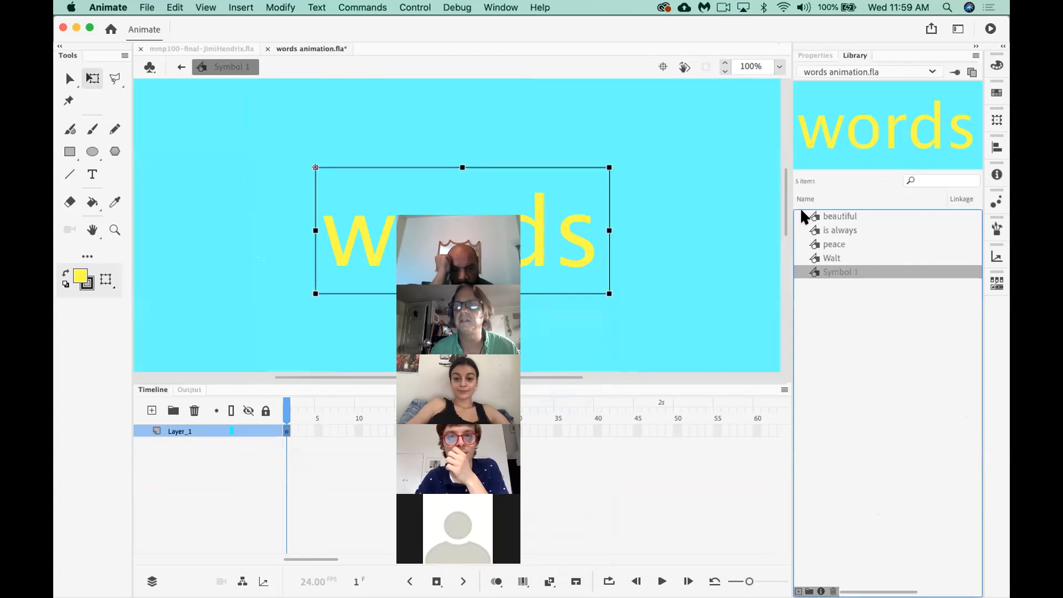
click(814, 55)
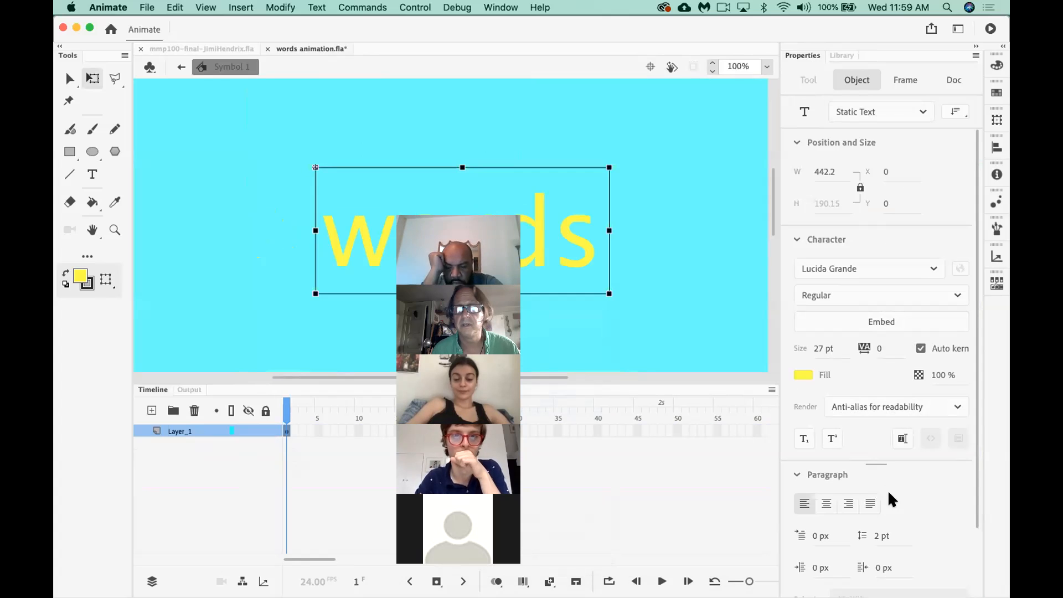
- Toggle the Selectable option of the "words" text inside its symbol and return to Scene 1
click(900, 438)
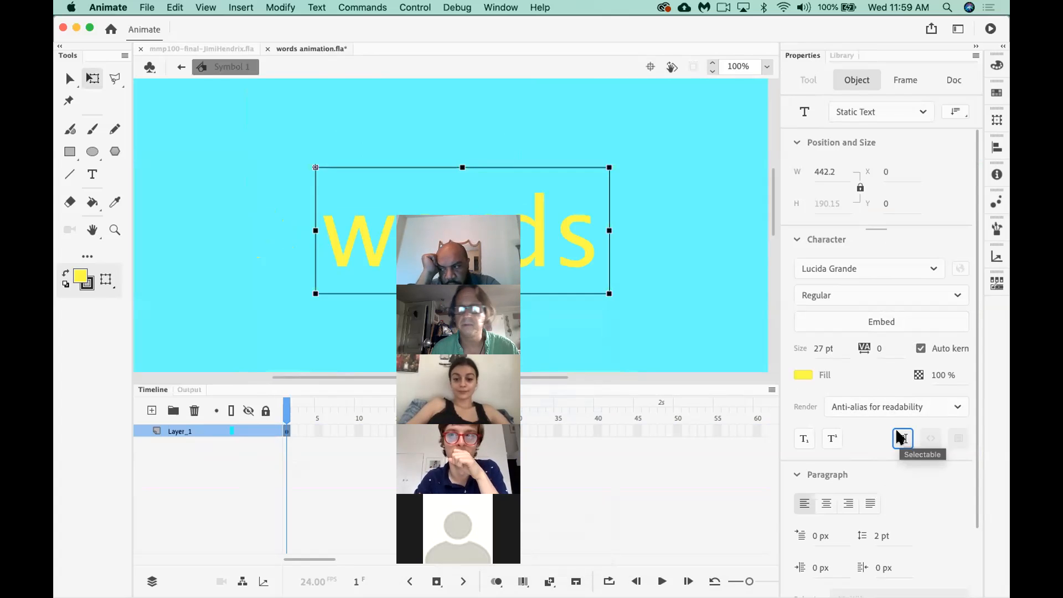
click(175, 58)
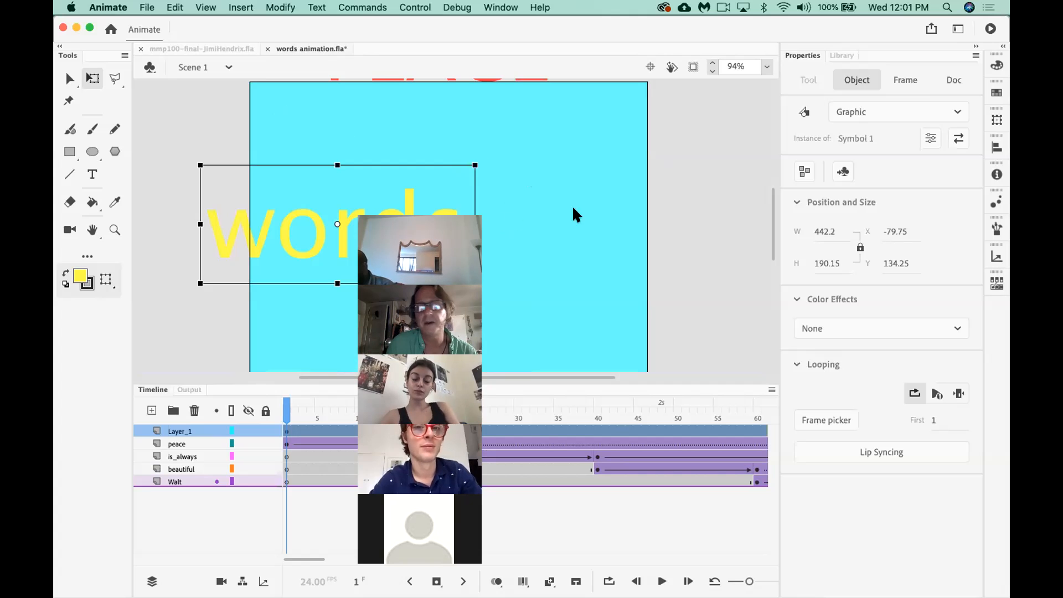
- Scrub the timeline to frame 17 and look over the PEACE and "words" text on the stage
drag(286, 407, 416, 402)
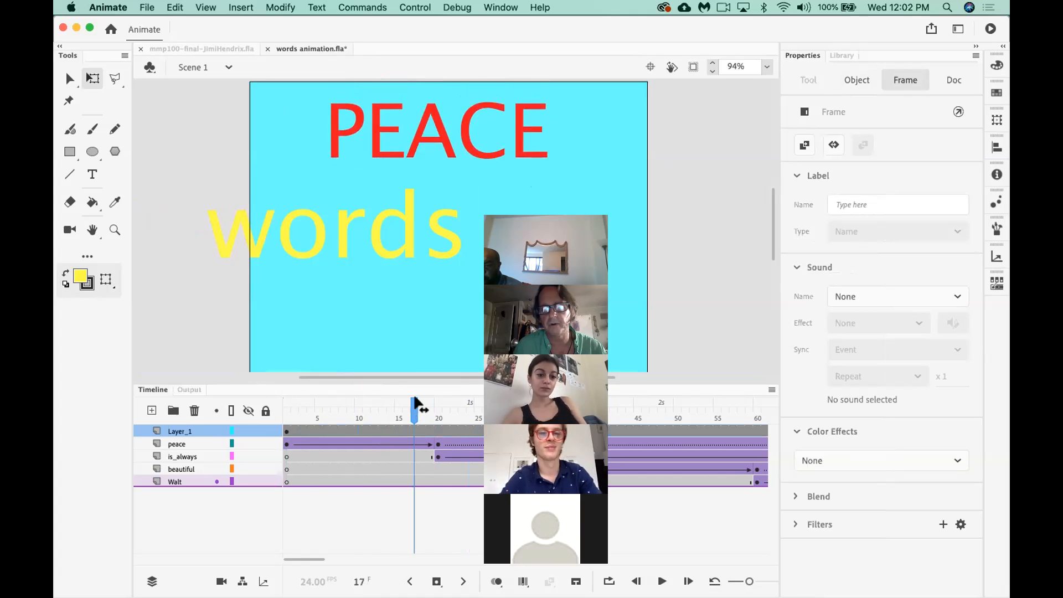
click(411, 393)
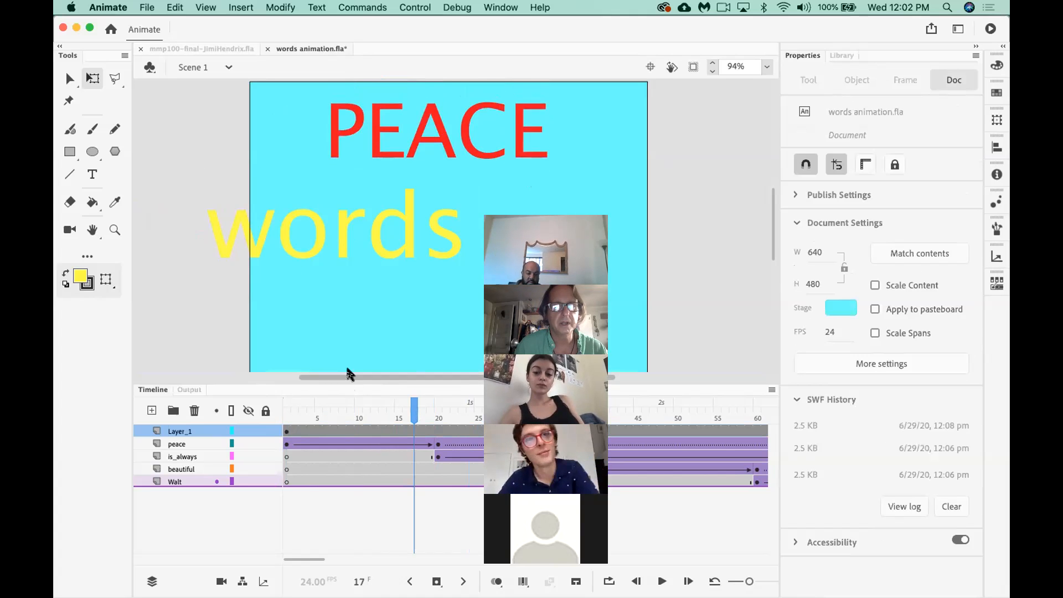
scroll(345, 349, down, 2)
scroll(345, 350, down, 5)
scroll(345, 350, up, 3)
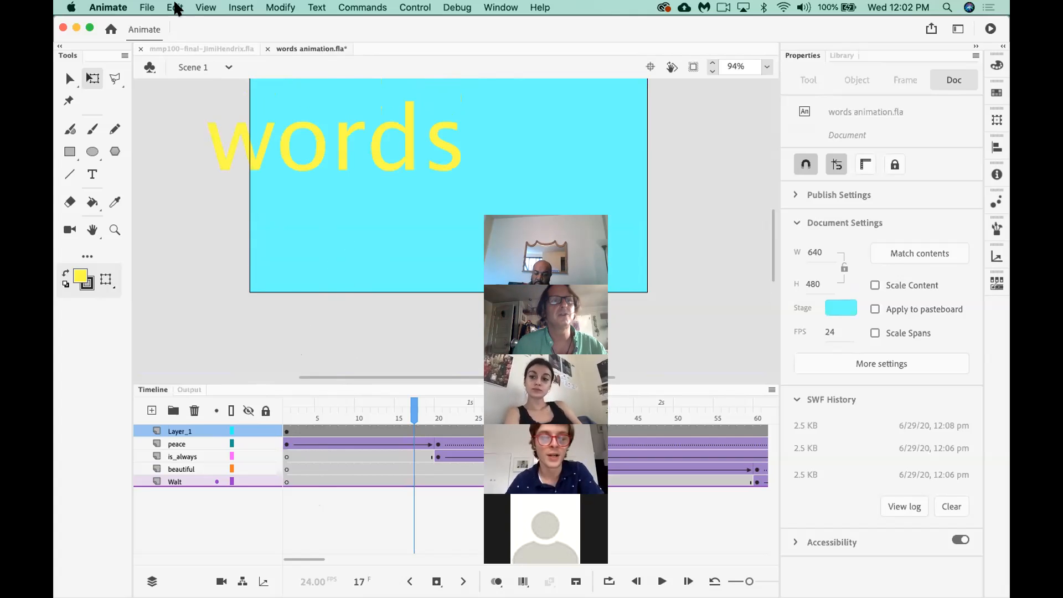
- Start a Video/Media export of the animation and set its format to QuickTime
click(147, 8)
mouse_move(189, 196)
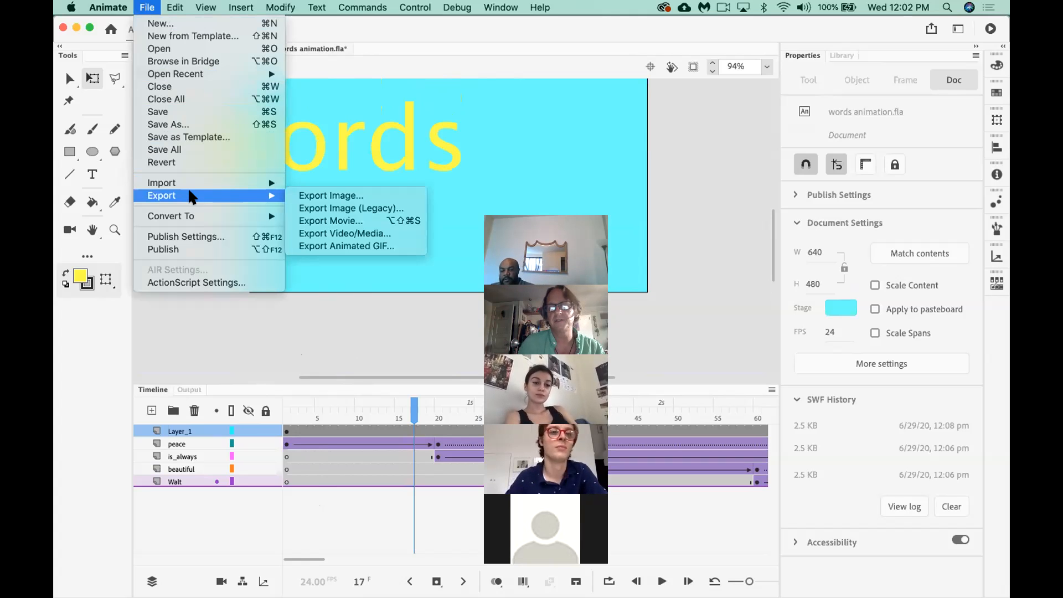
click(317, 234)
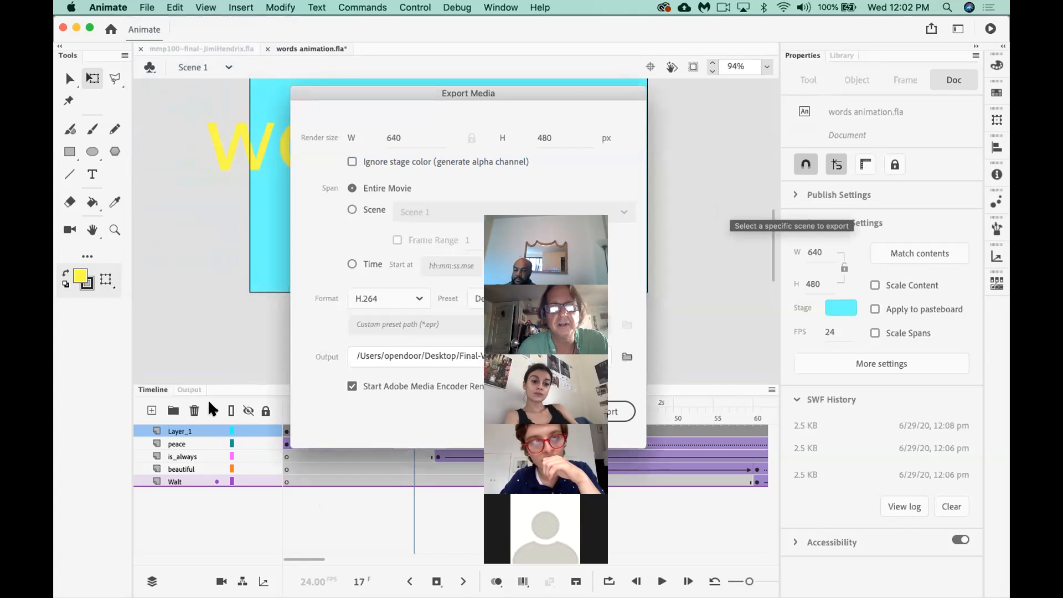
click(416, 292)
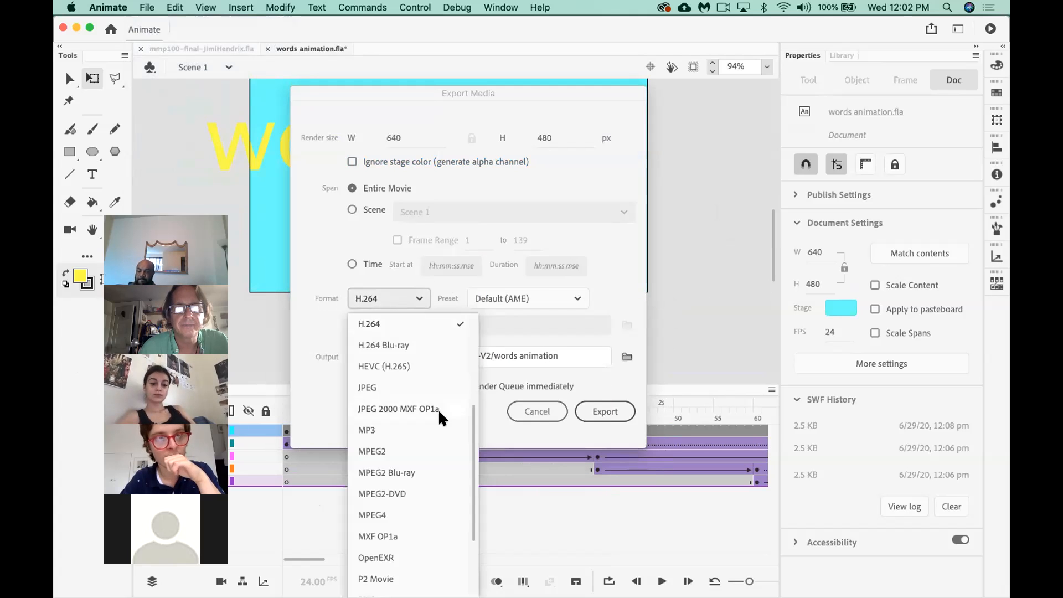
key(Escape)
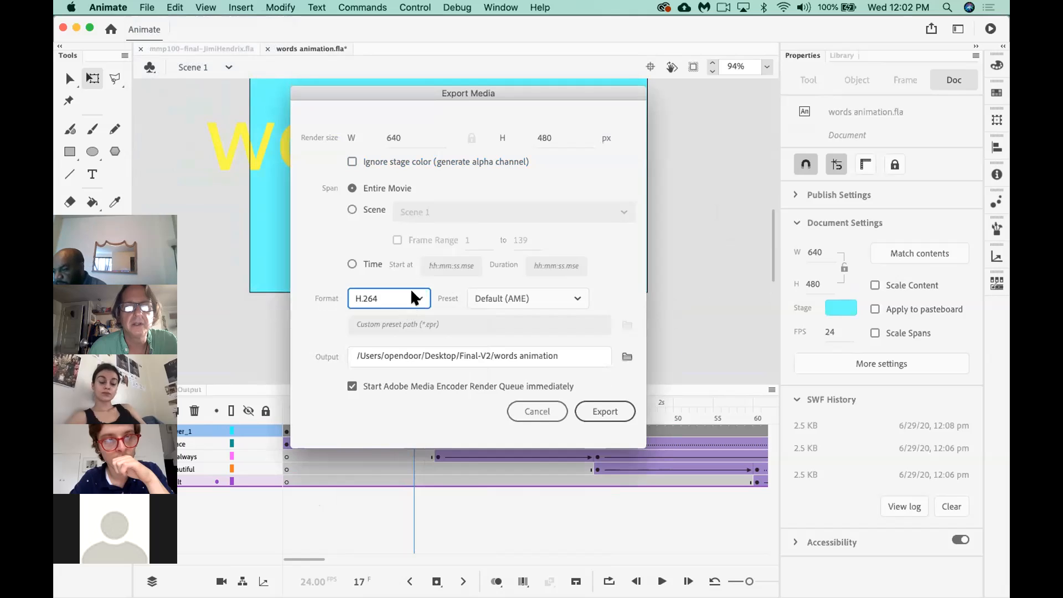
click(410, 288)
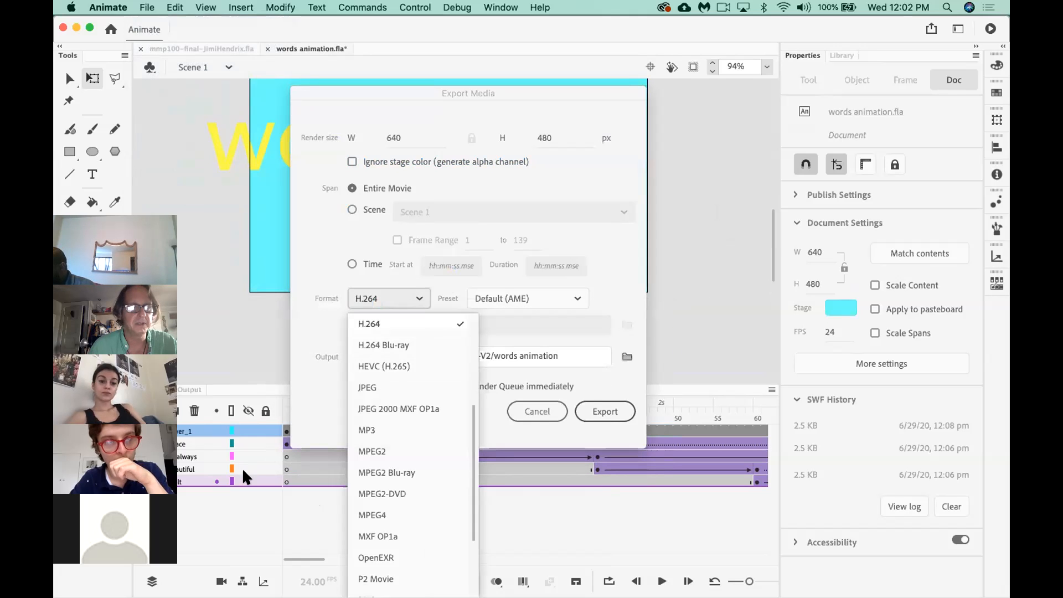
click(291, 450)
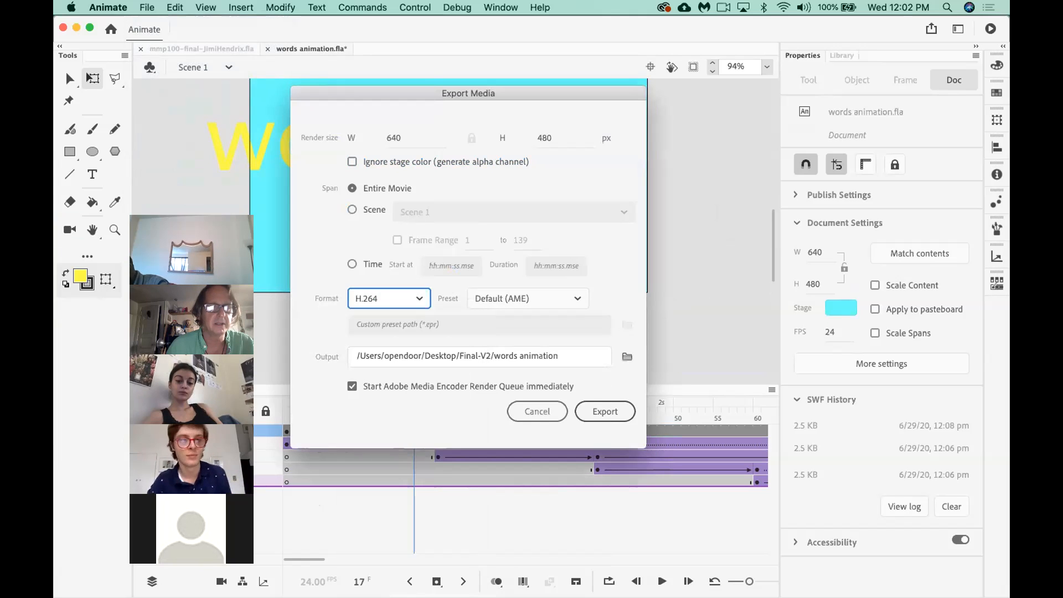
click(419, 296)
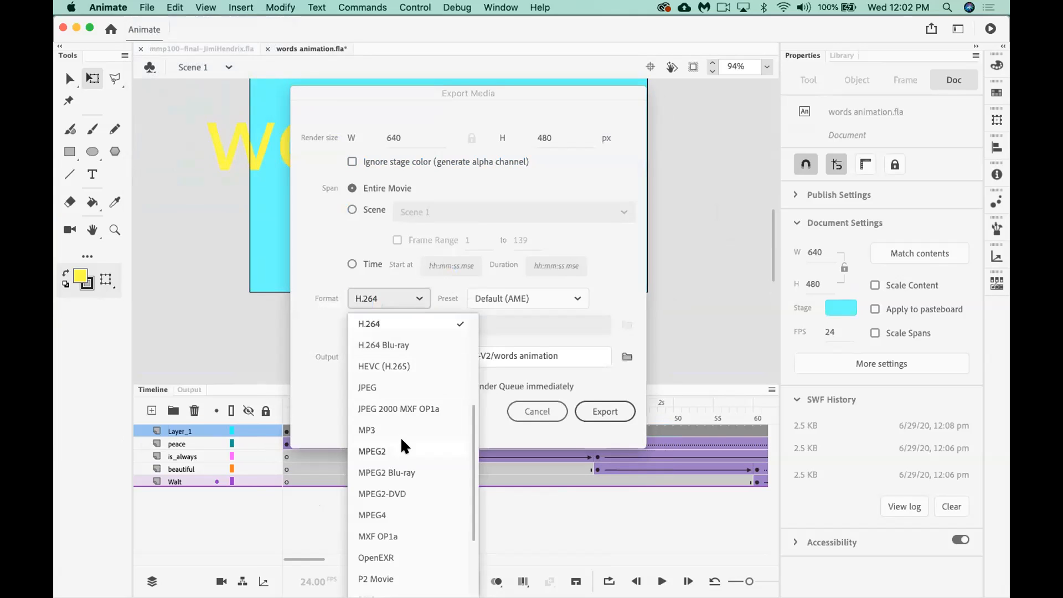
scroll(403, 434, down, 3)
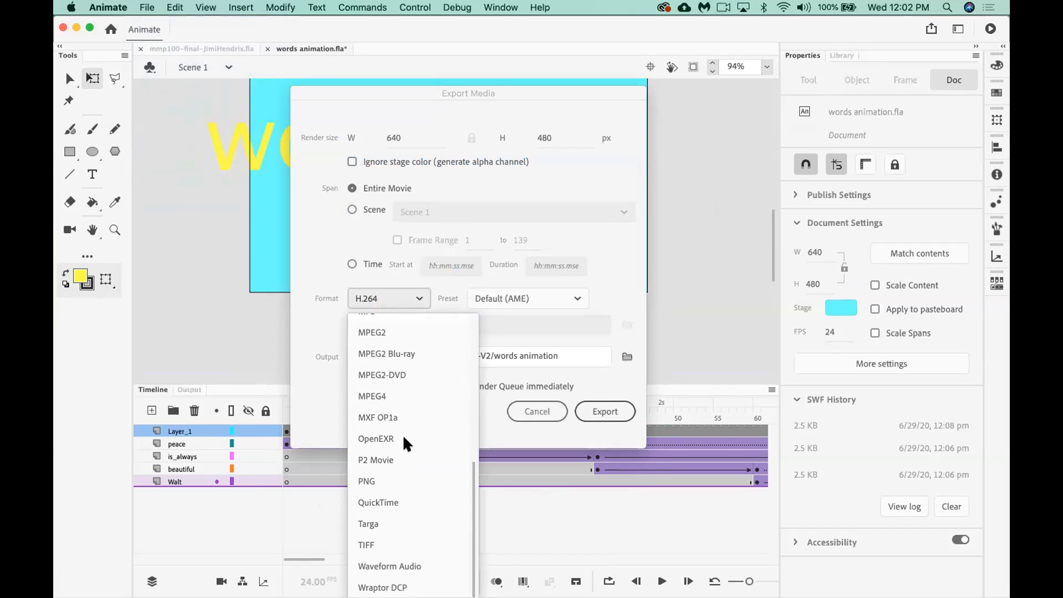
click(376, 502)
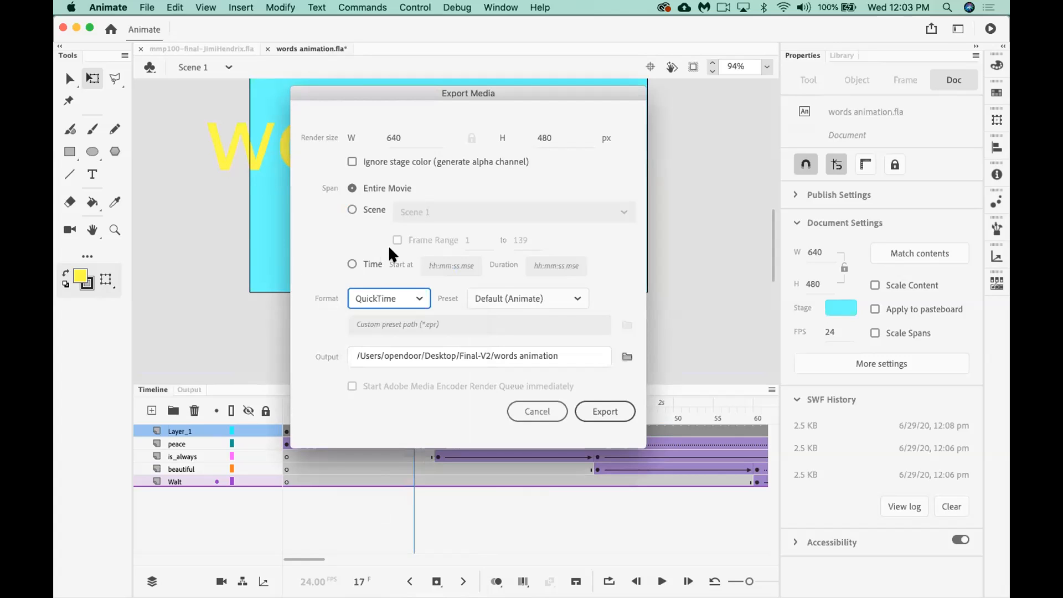
- Review the QuickTime presets, keep Default (Animate), set the stage color to be ignored, and export the entire movie
click(570, 293)
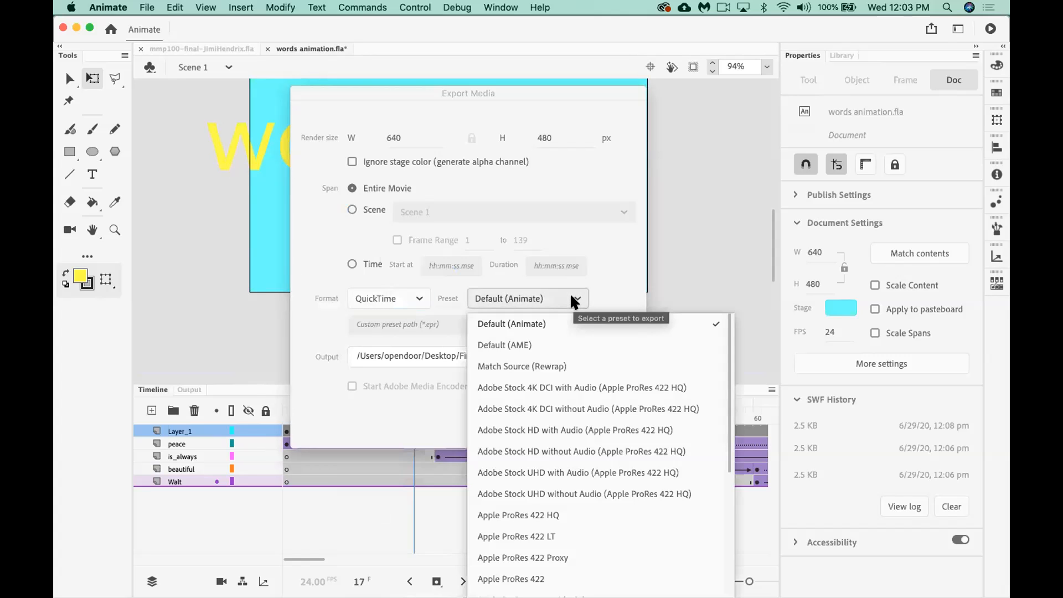
scroll(609, 373, down, 5)
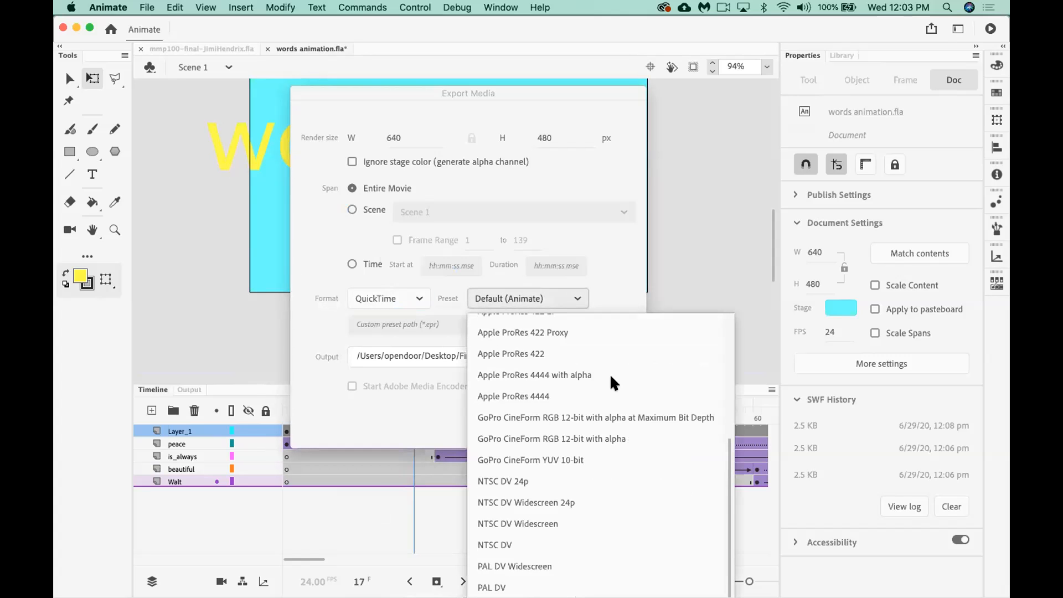
scroll(610, 373, up, 5)
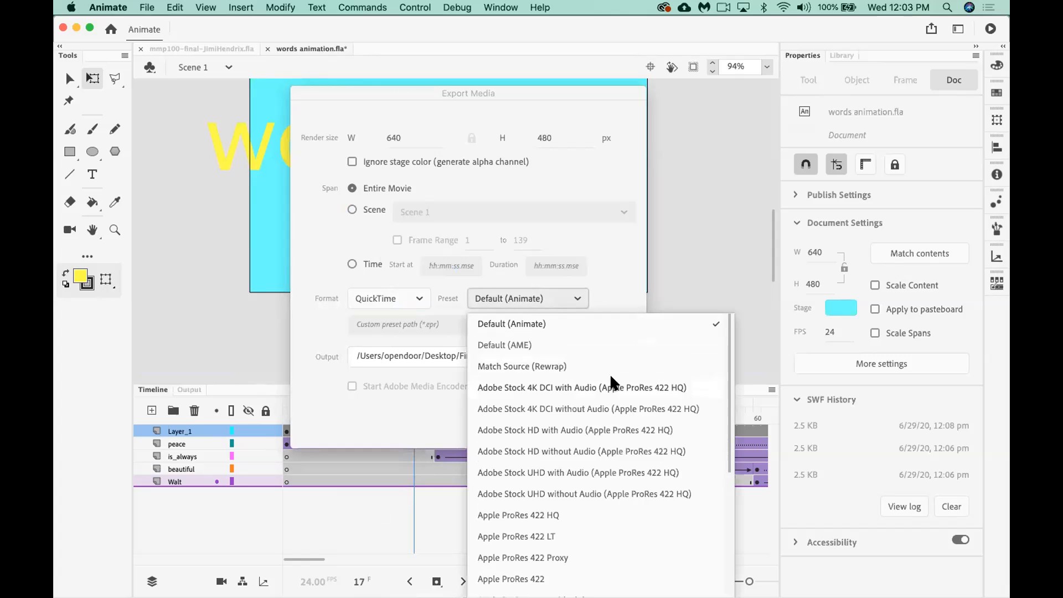
click(619, 299)
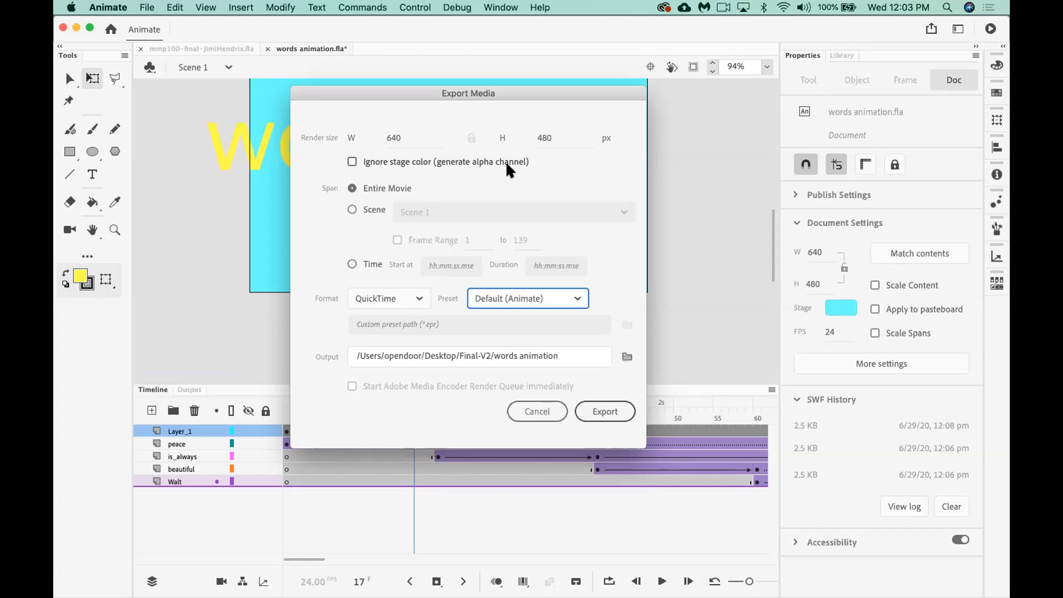
click(352, 162)
click(605, 410)
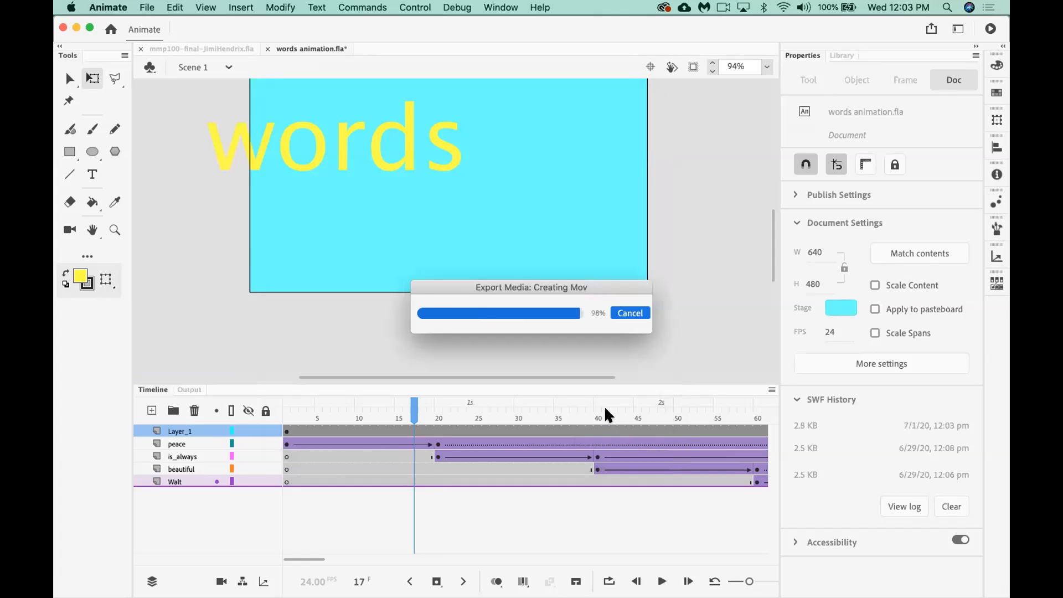
click(666, 340)
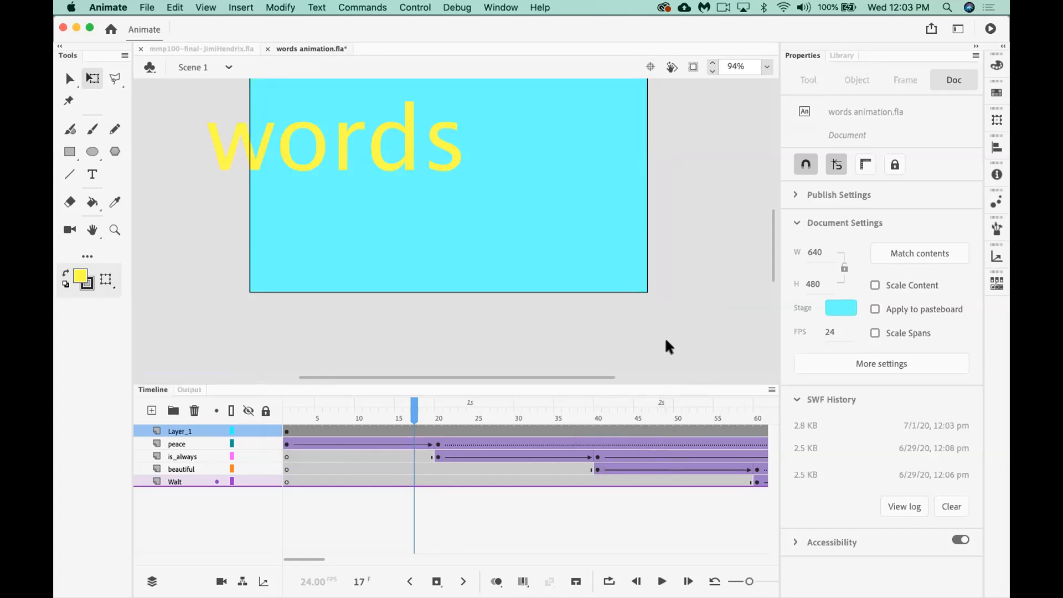
- Switch to Finder, locate words animation.mov in the Desktop's Final-V2 folder, and preview it with Quick Look
key(super+Tab)
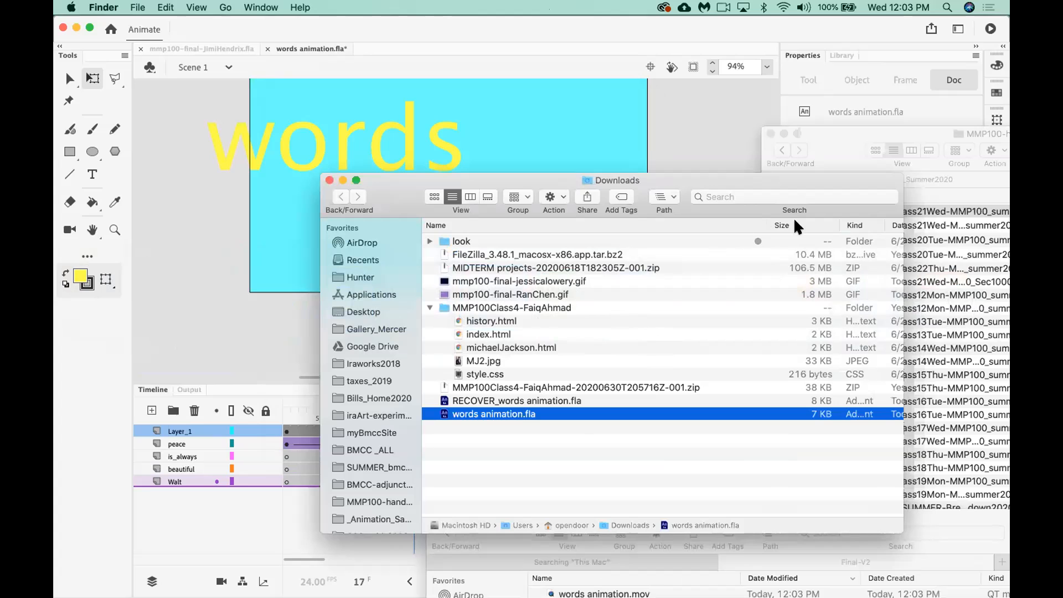
click(863, 223)
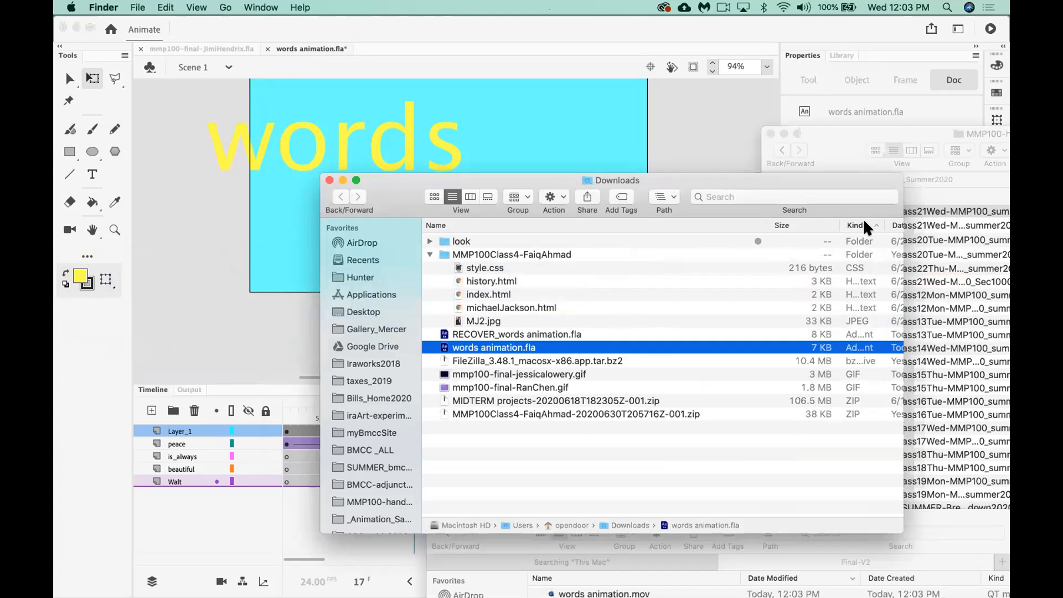
click(356, 311)
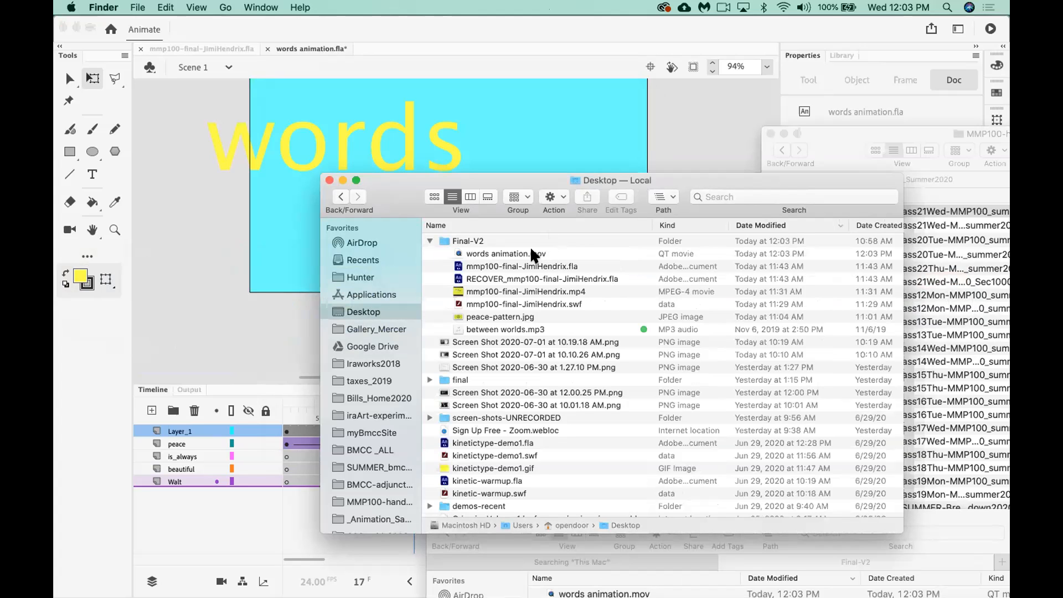
click(533, 253)
key(space)
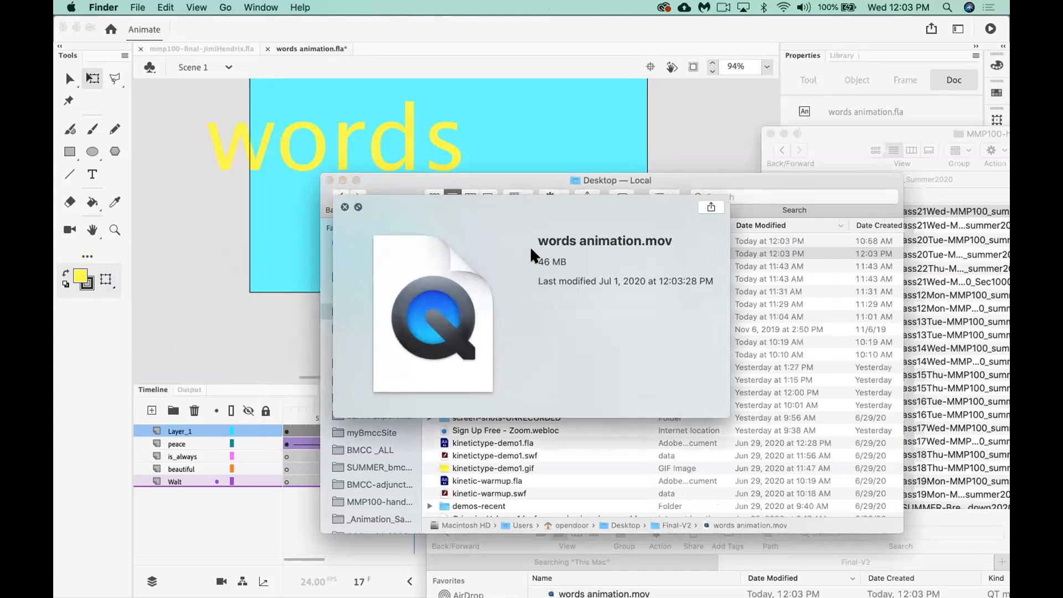
key(space)
- Try to open words animation.mov in QuickTime Player and check which other apps can open it
right_click(463, 254)
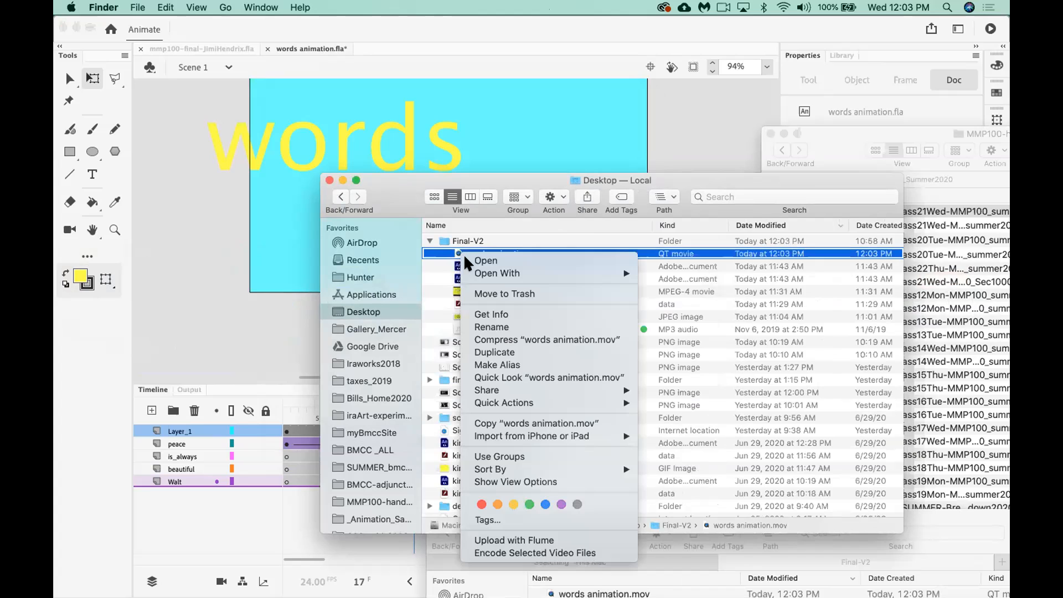
mouse_move(492, 271)
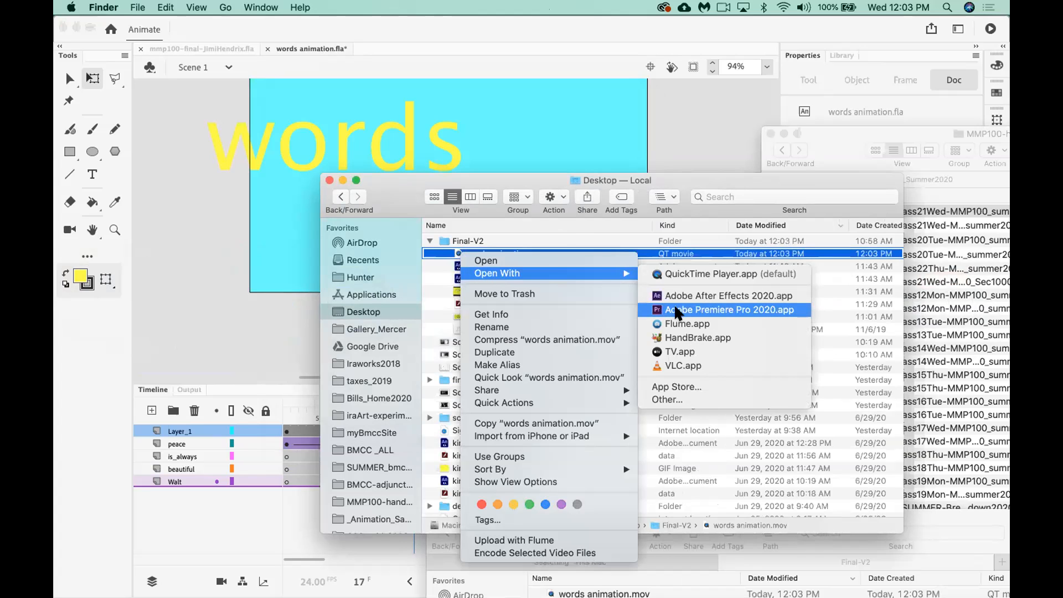
click(677, 274)
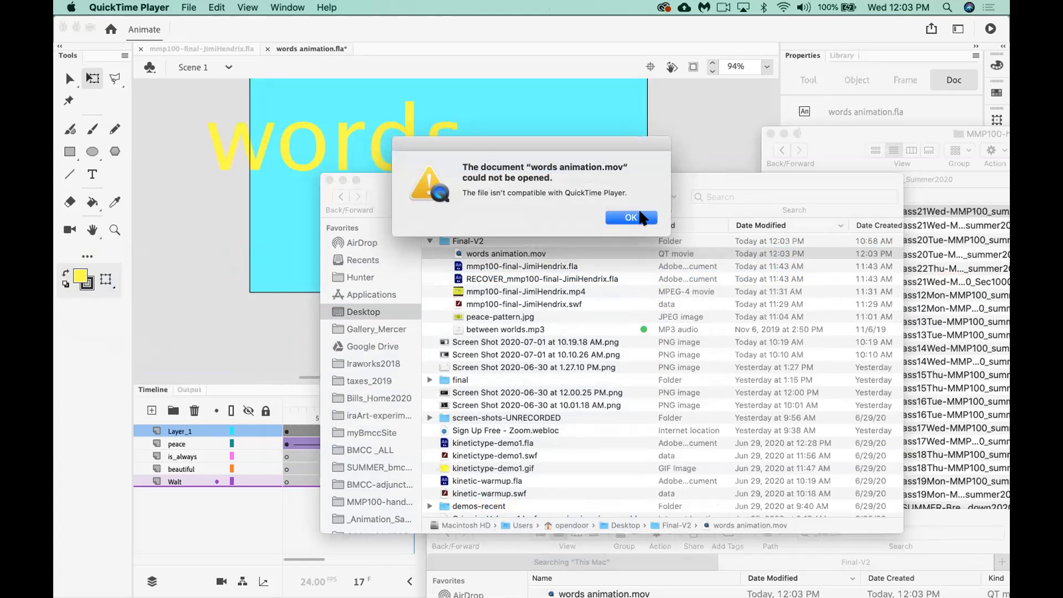
click(631, 217)
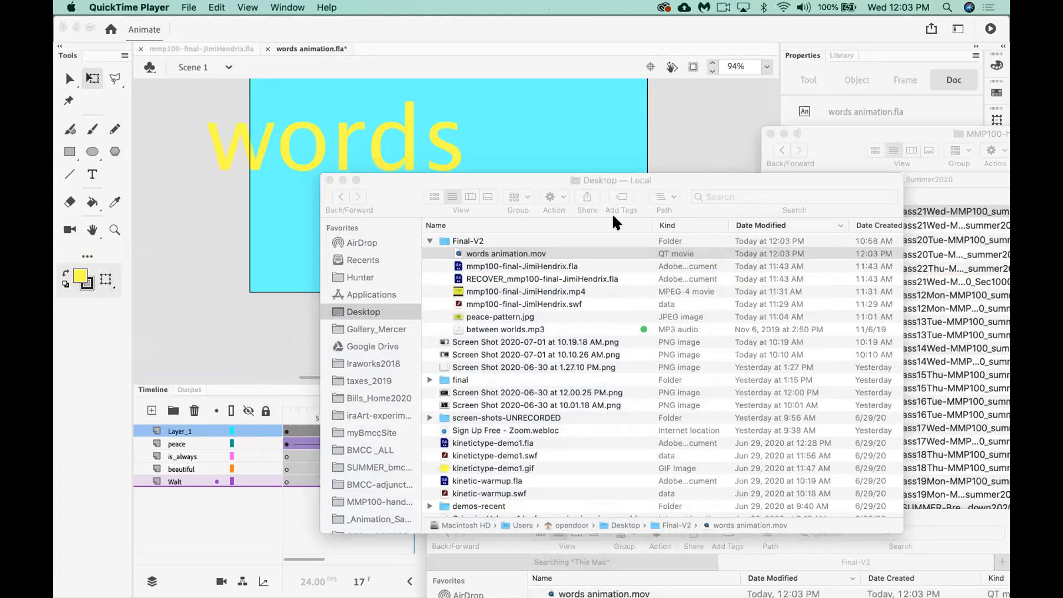
right_click(455, 256)
mouse_move(474, 274)
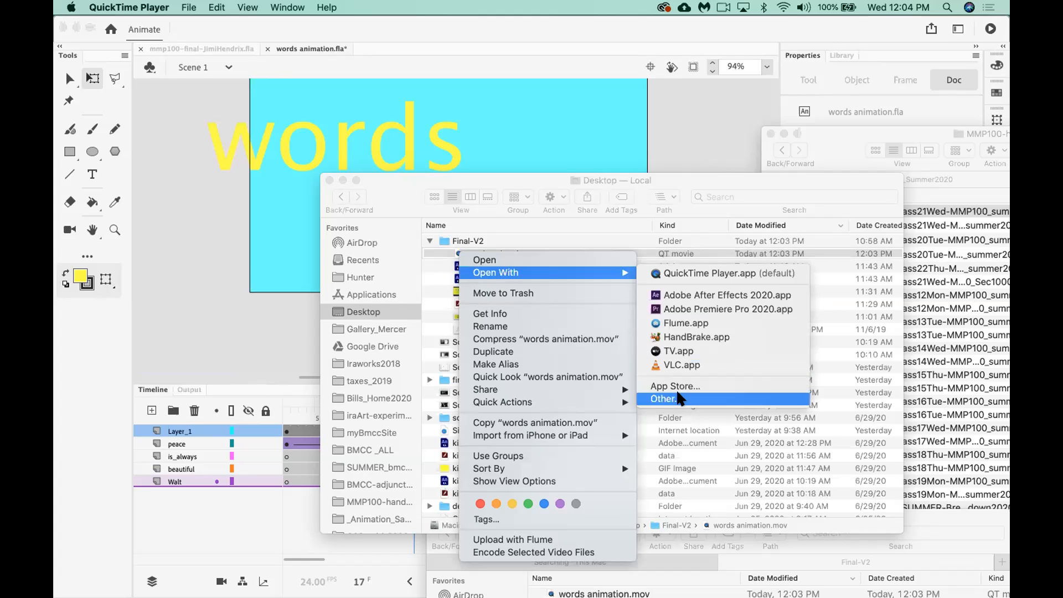
click(589, 169)
- Switch to Chrome, move its window partly aside, and open a new tab
key(super+Tab)
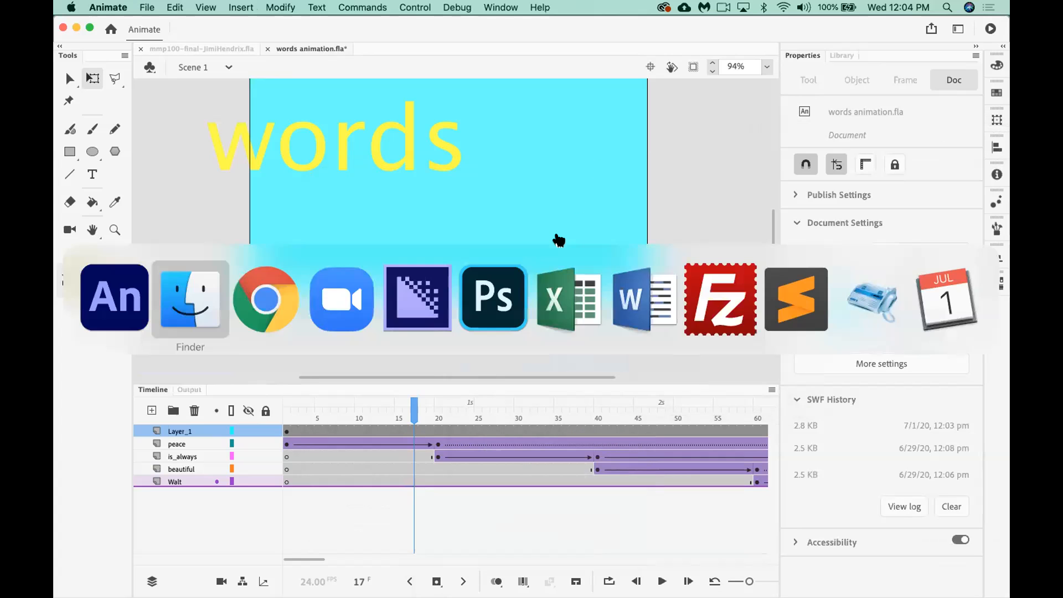
key(super+Tab)
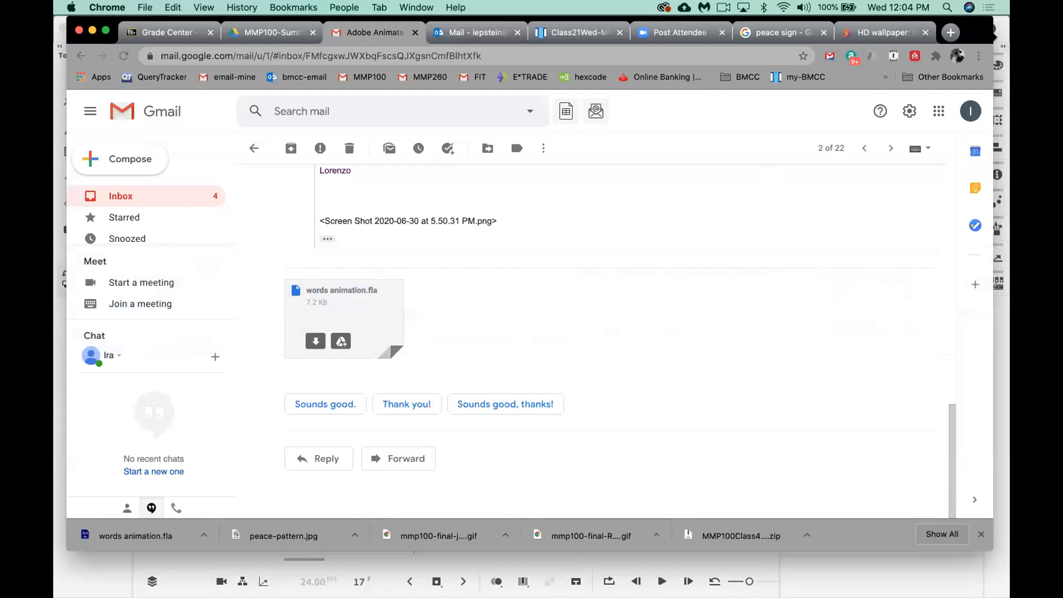
drag(970, 32, 570, 179)
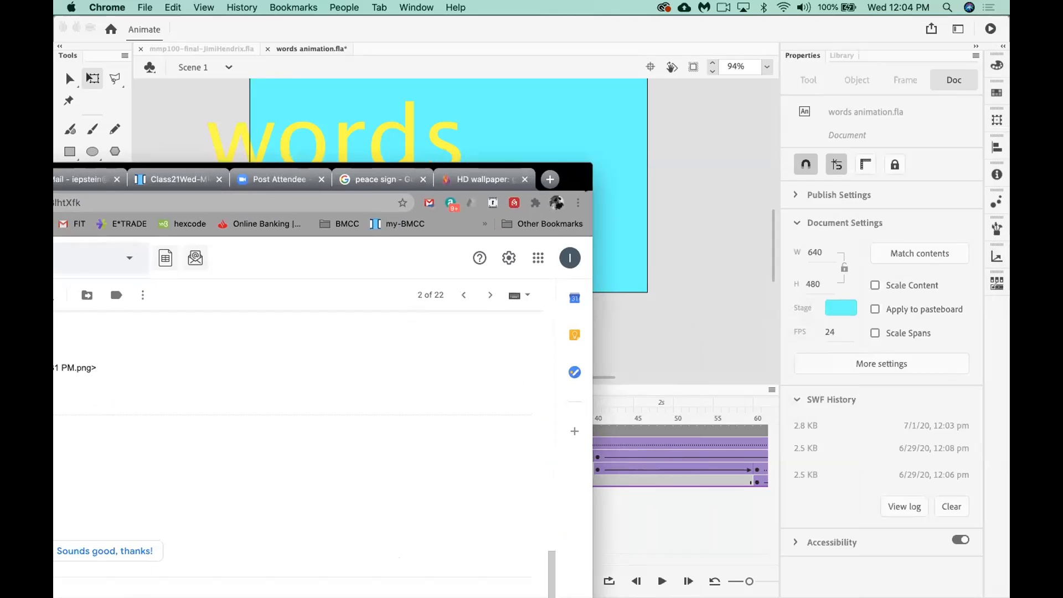
click(550, 179)
- Switch to Finder and drop words animation.mov from the Final-V2 folder into the new Chrome tab
key(super+Tab)
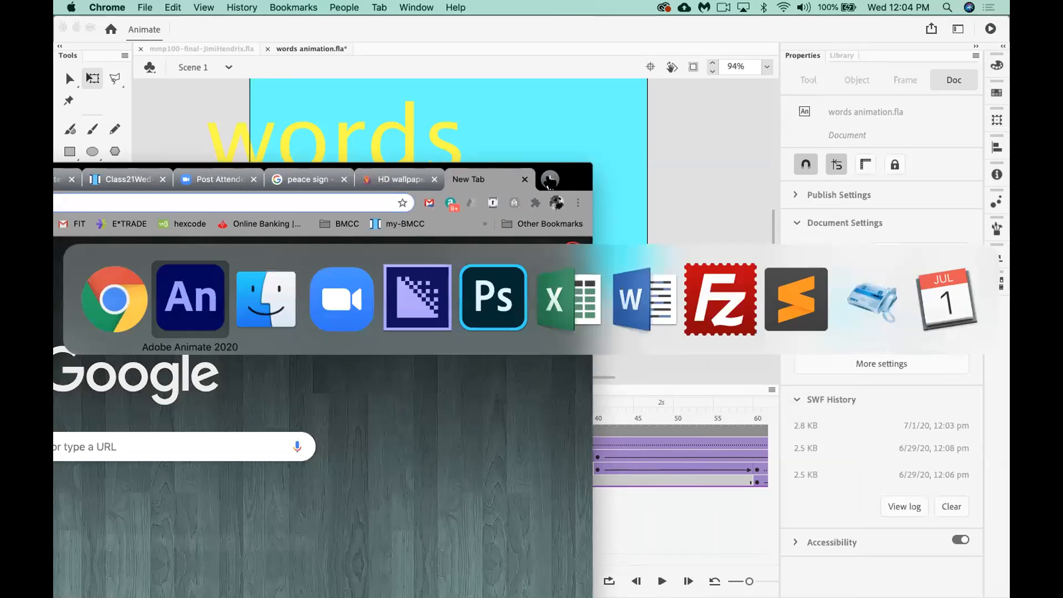
key(super+Tab)
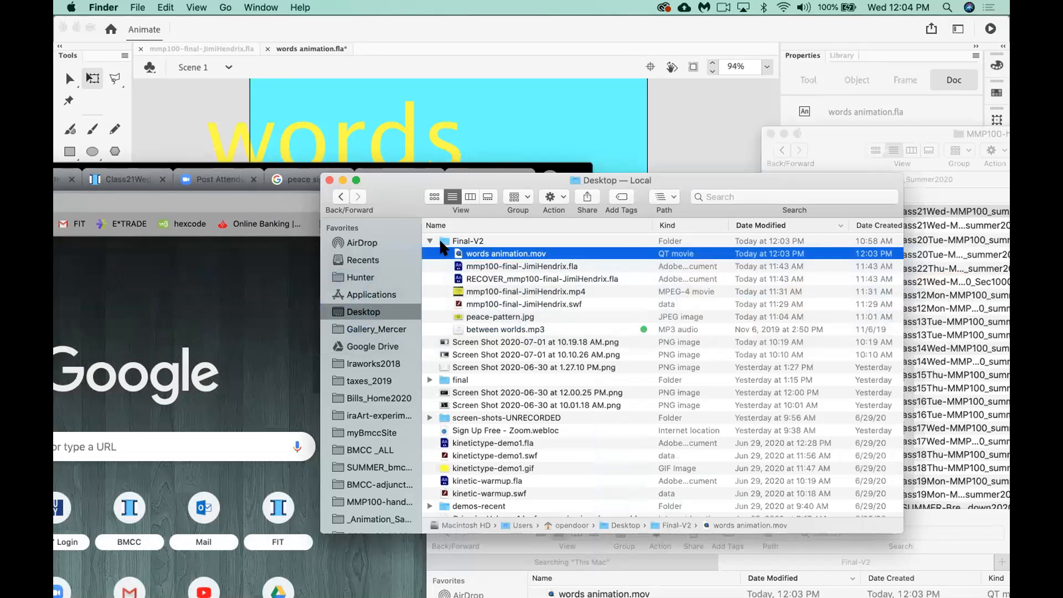
drag(454, 252, 258, 328)
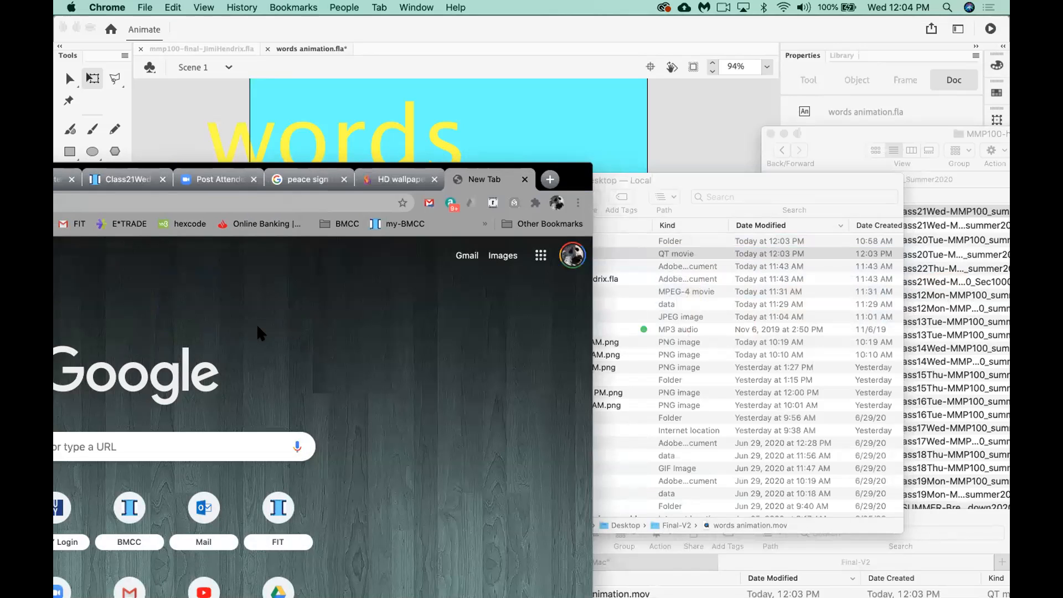
- Move the Chrome window aside, switch to Finder, and check which apps can open words animation.mov
drag(576, 175, 869, 290)
drag(457, 255, 617, 474)
click(394, 196)
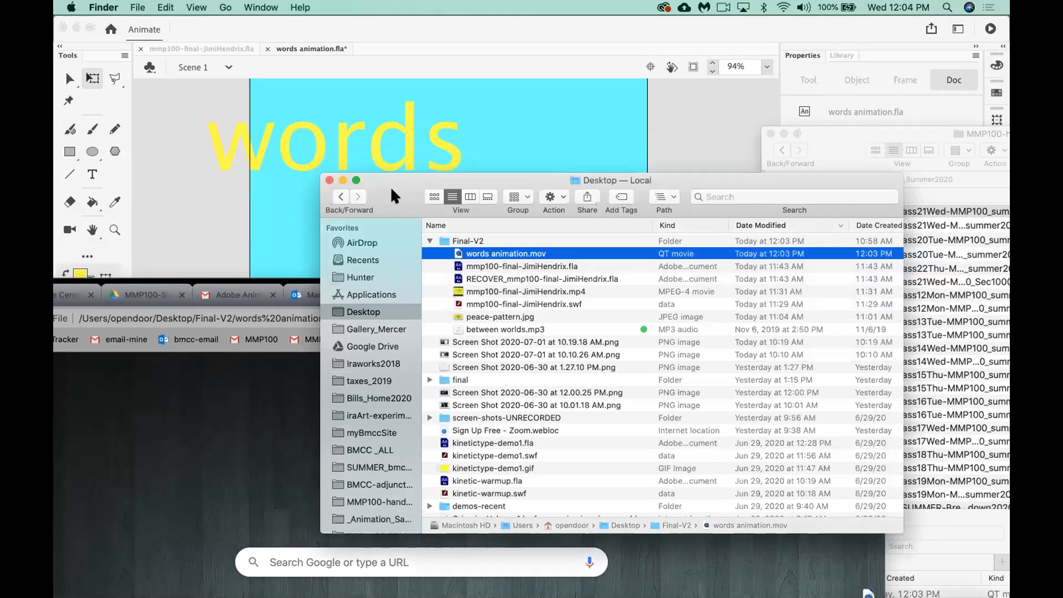
right_click(457, 254)
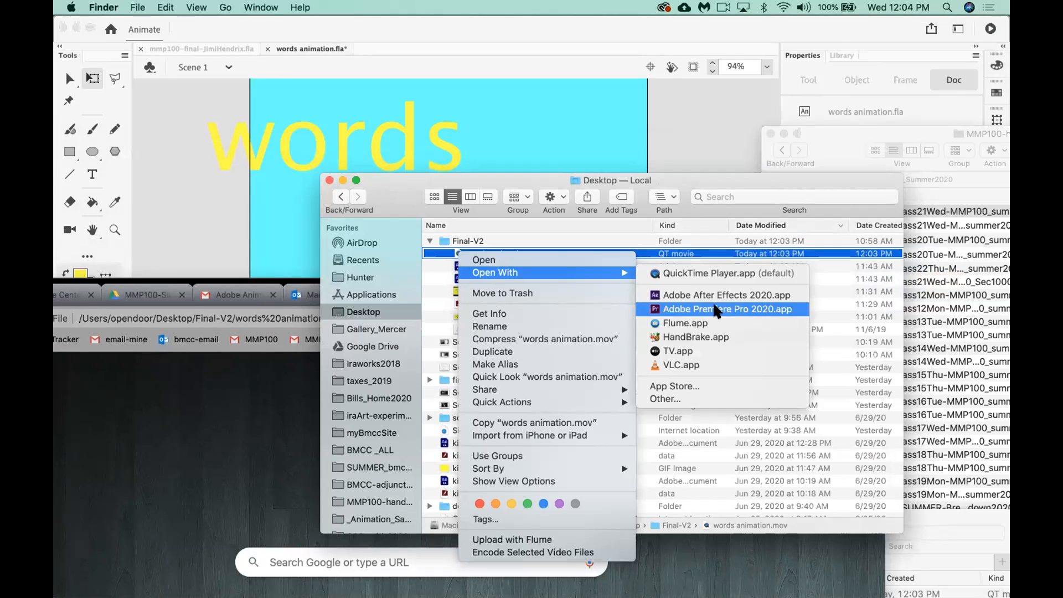
click(699, 183)
- Switch to Premiere Pro and start a new project stored in the Desktop's Final-V2 folder
mouse_move(470, 570)
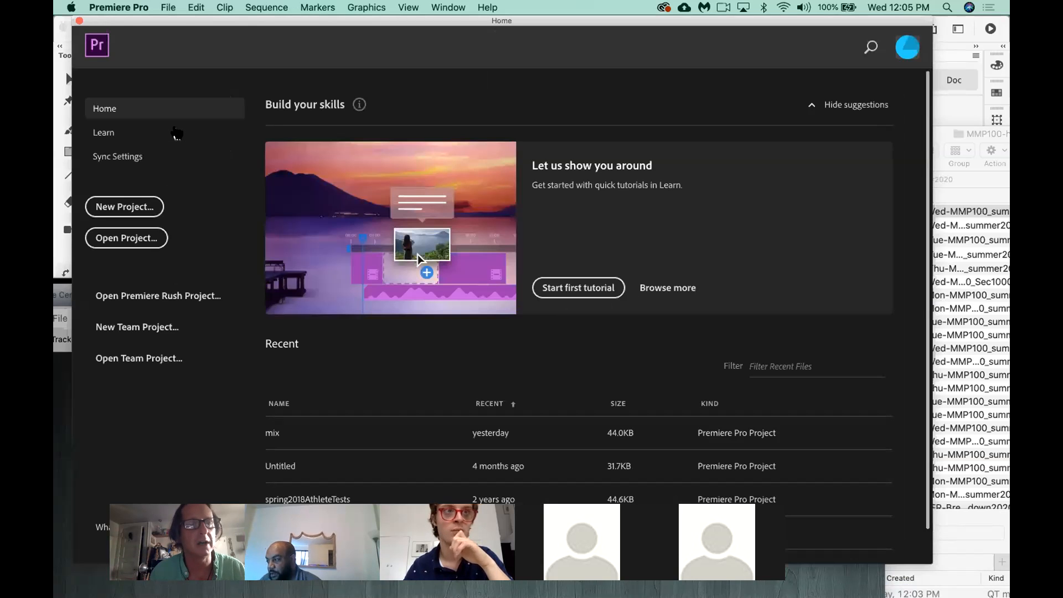
click(130, 207)
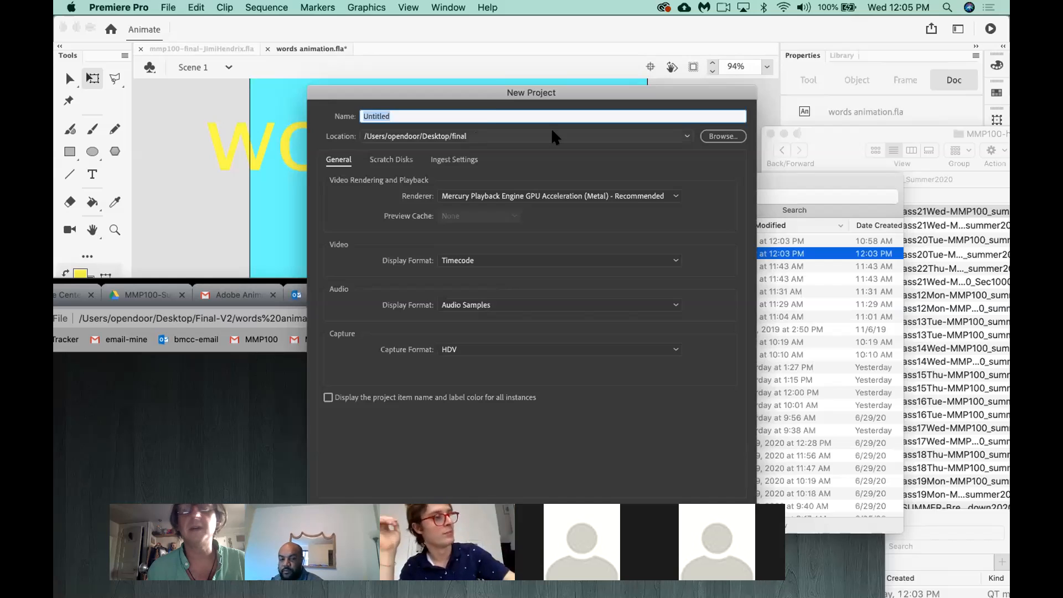
click(714, 136)
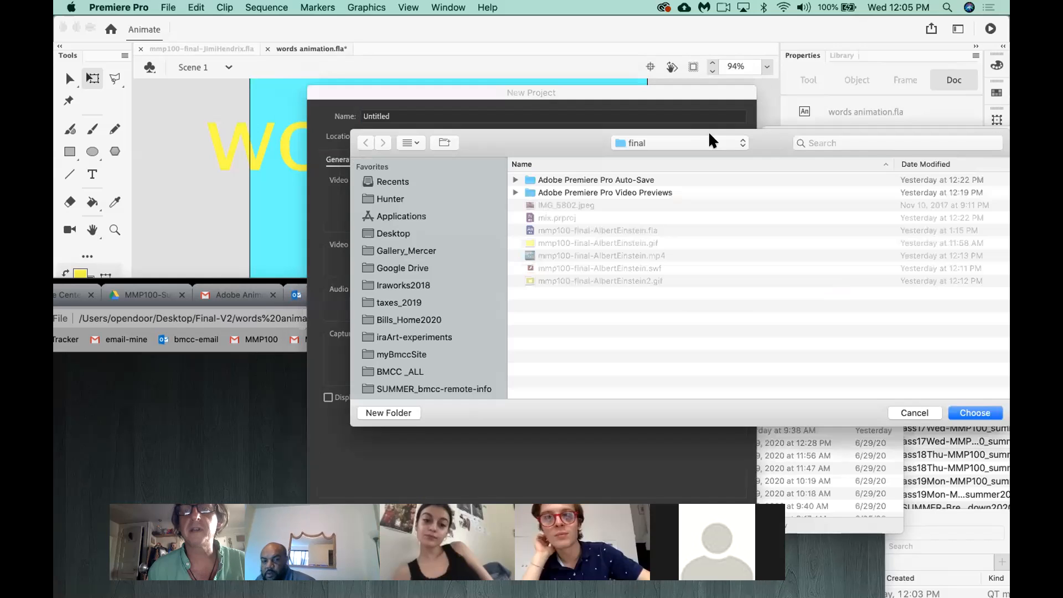
click(403, 234)
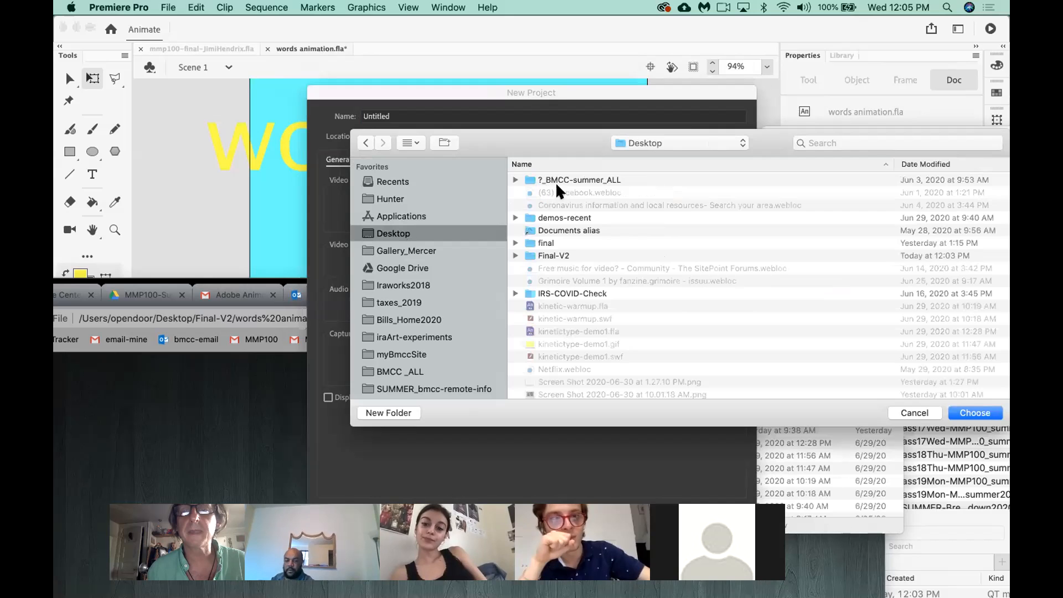
double_click(531, 255)
drag(550, 149, 419, 145)
click(843, 409)
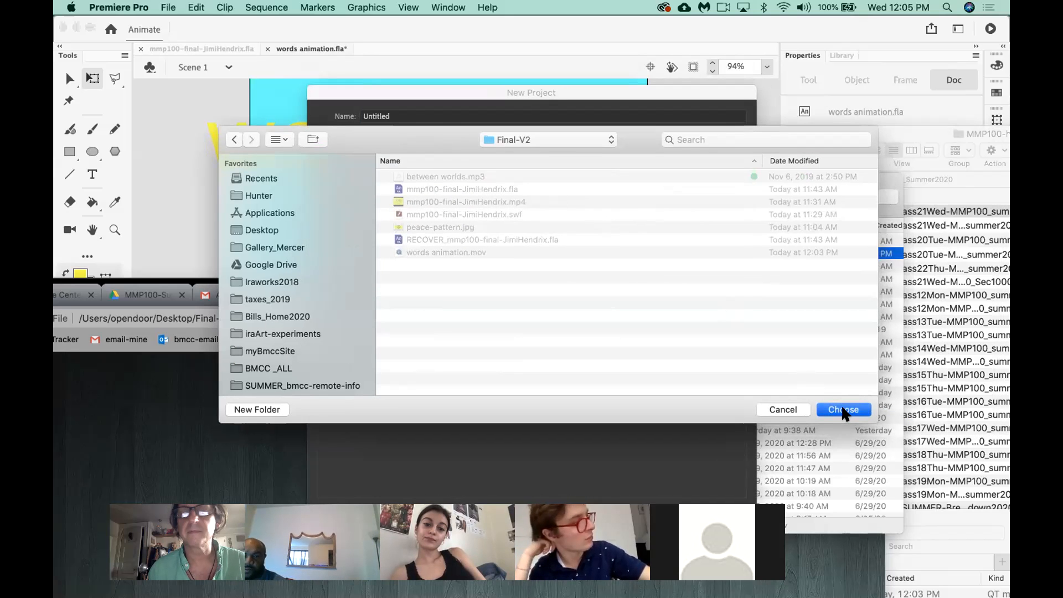
- Name the new project test and create it
click(435, 115)
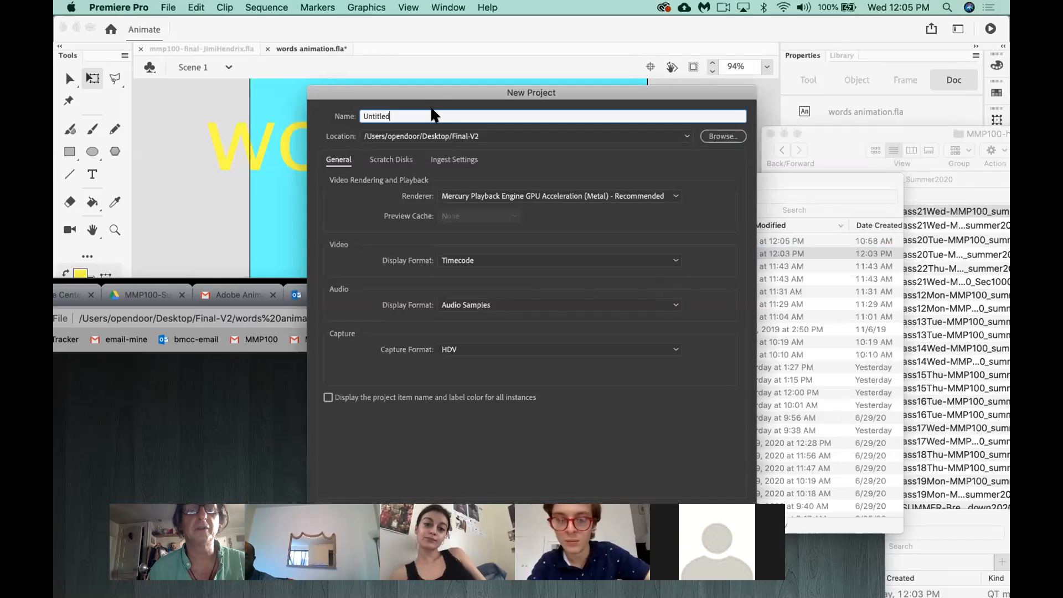
key(BackSpace)
key(BackSpace)
key(BackSpace)
key(BackSpace)
key(BackSpace)
key(BackSpace)
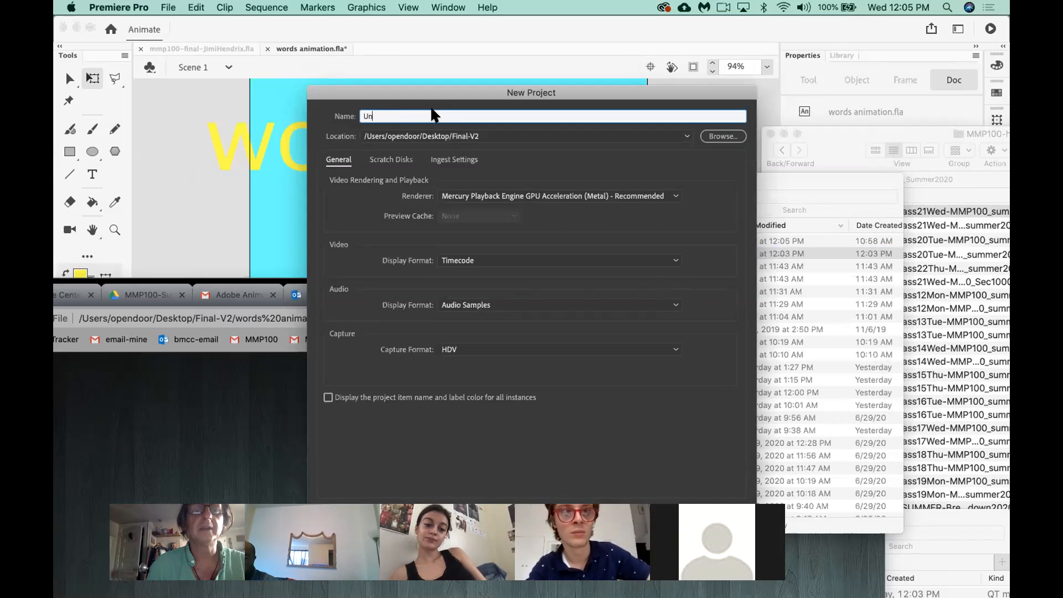
key(BackSpace)
key(BackSpace)
text(test)
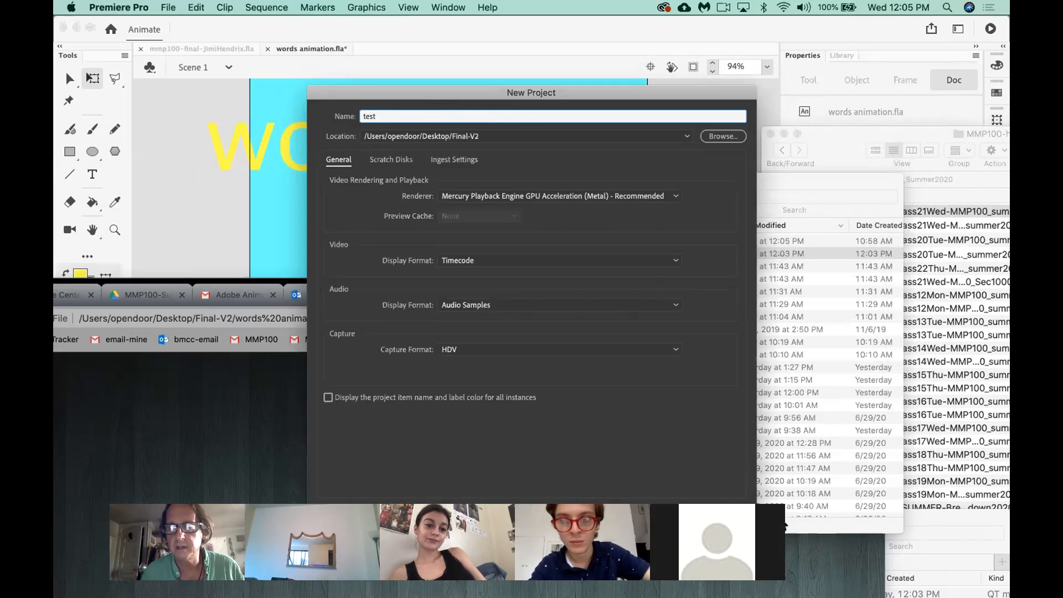
click(96, 528)
click(719, 512)
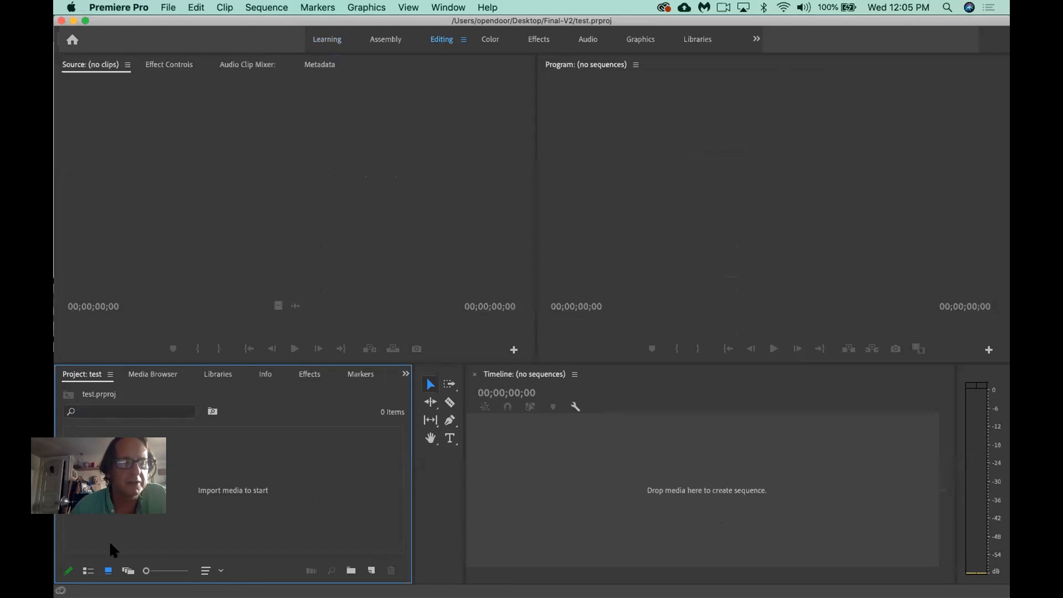
- Import words animation.mov from the Desktop's Final-V2 folder into the project
click(169, 8)
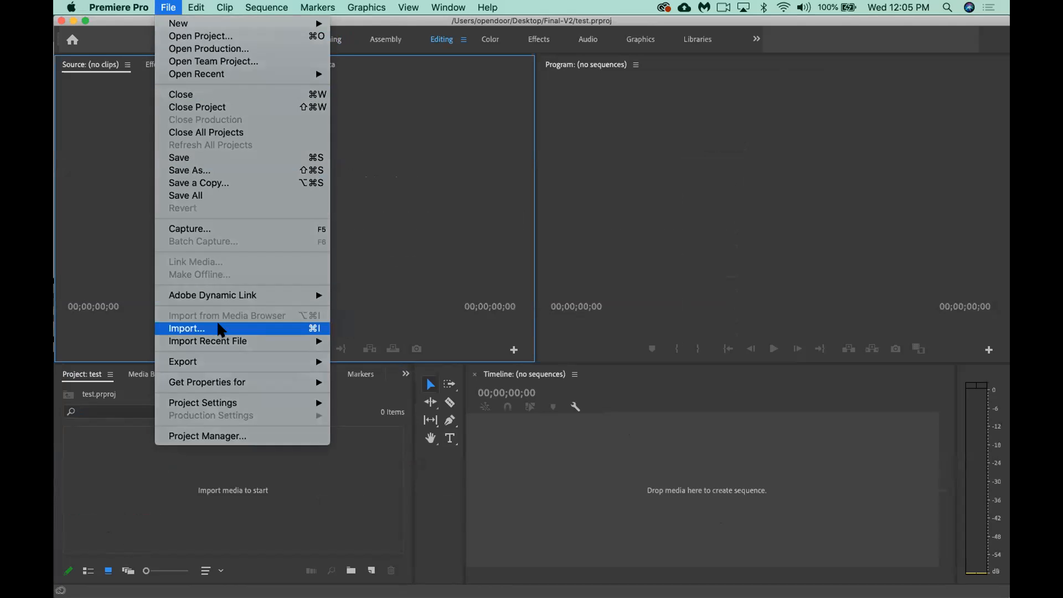
click(221, 330)
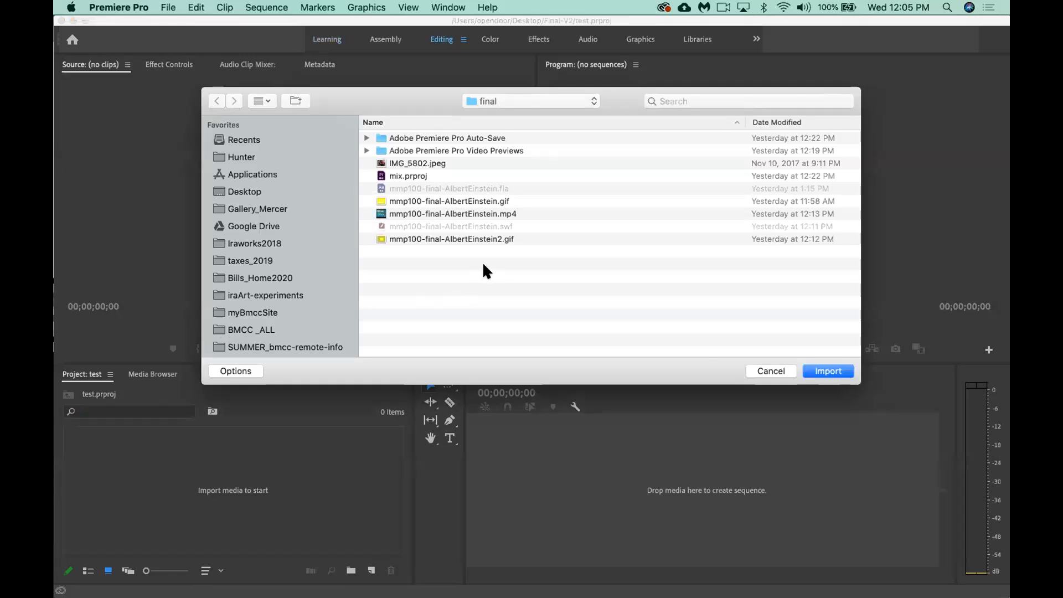
click(252, 190)
double_click(379, 211)
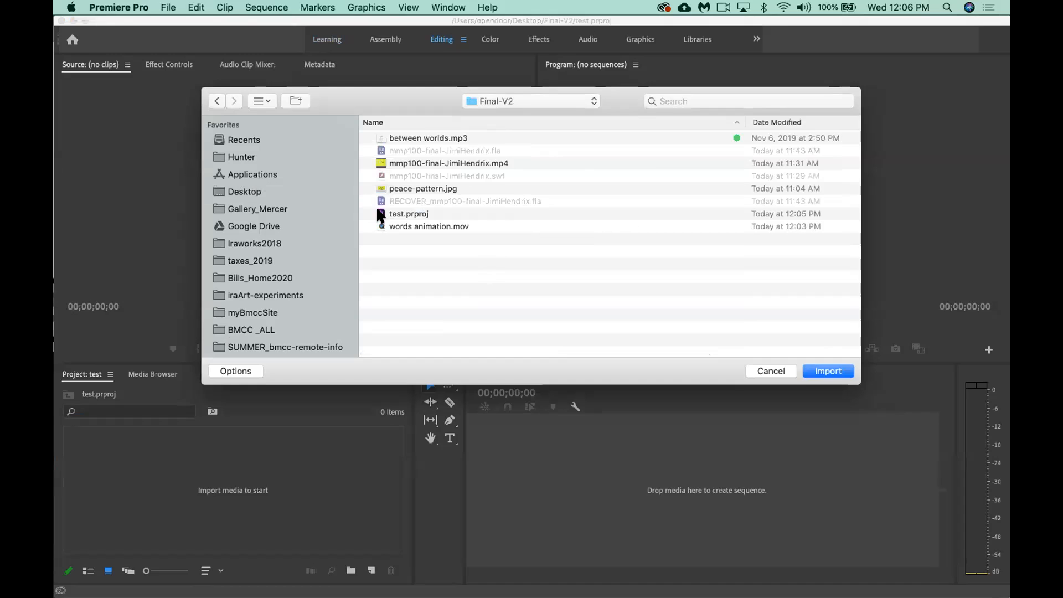
click(452, 227)
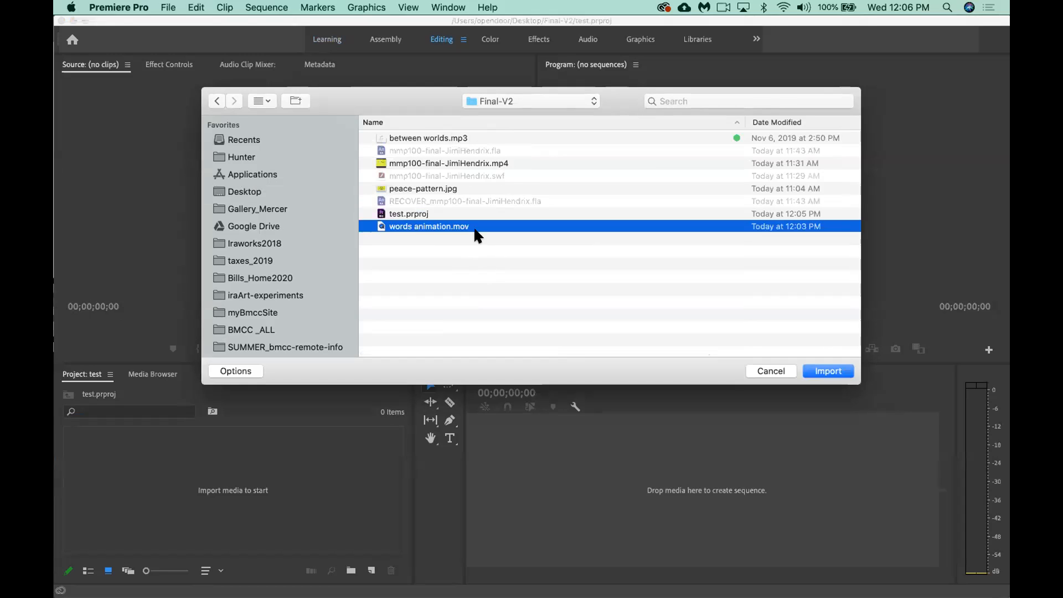
click(828, 371)
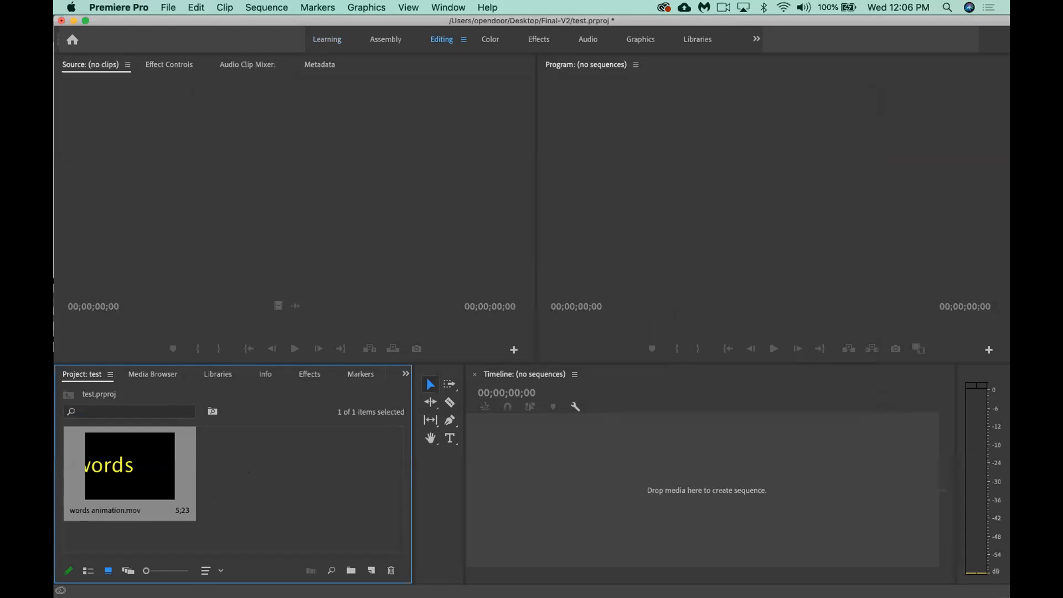
- Start another import and look through the sidebar locations, Downloads and Documents for a second video clip
click(520, 431)
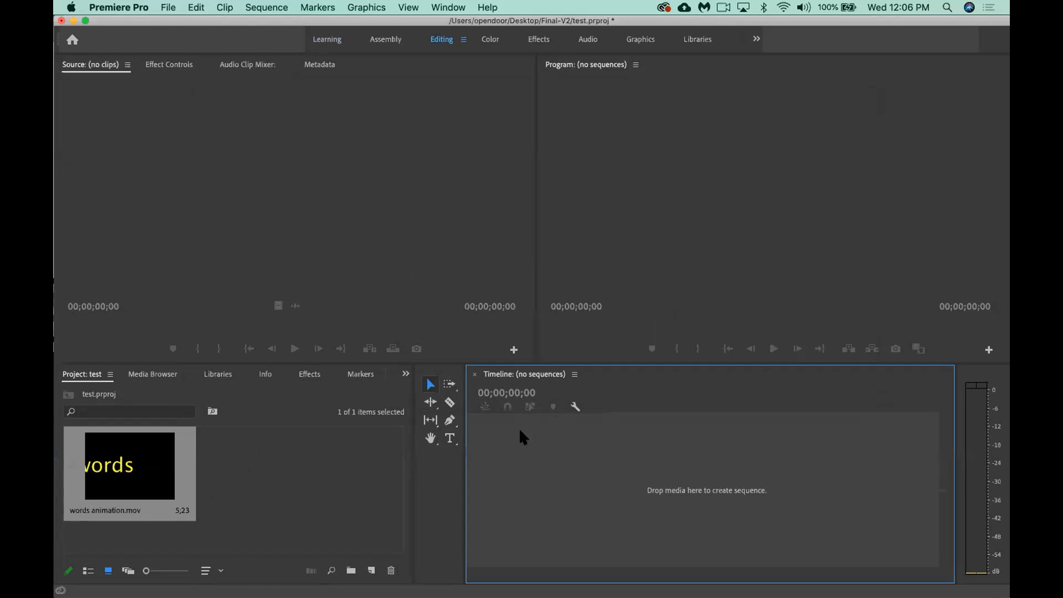
click(169, 8)
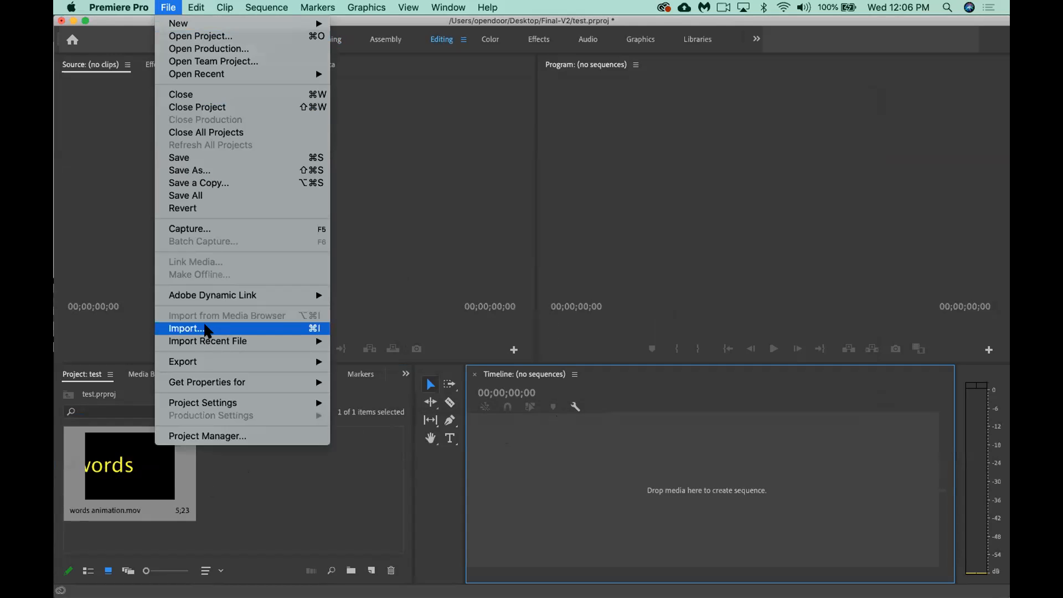
mouse_move(206, 341)
click(193, 325)
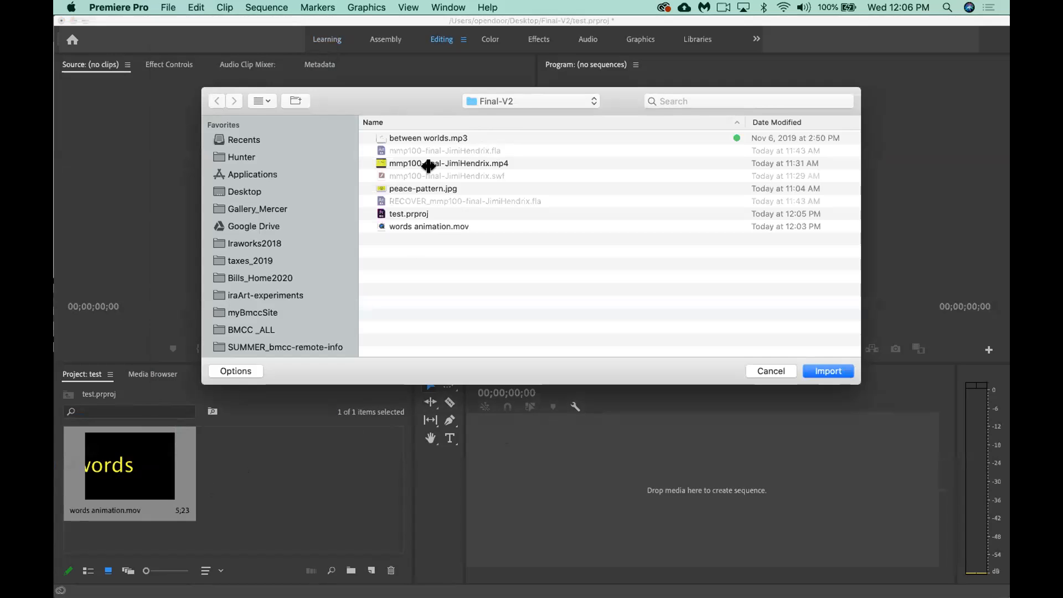
scroll(286, 266, down, 10)
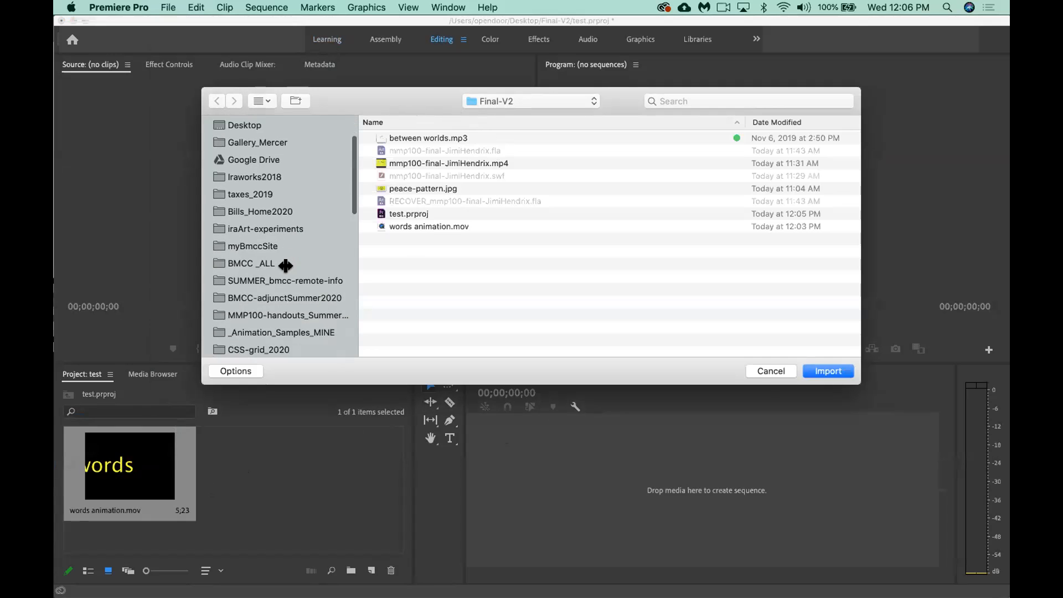
scroll(285, 266, up, 10)
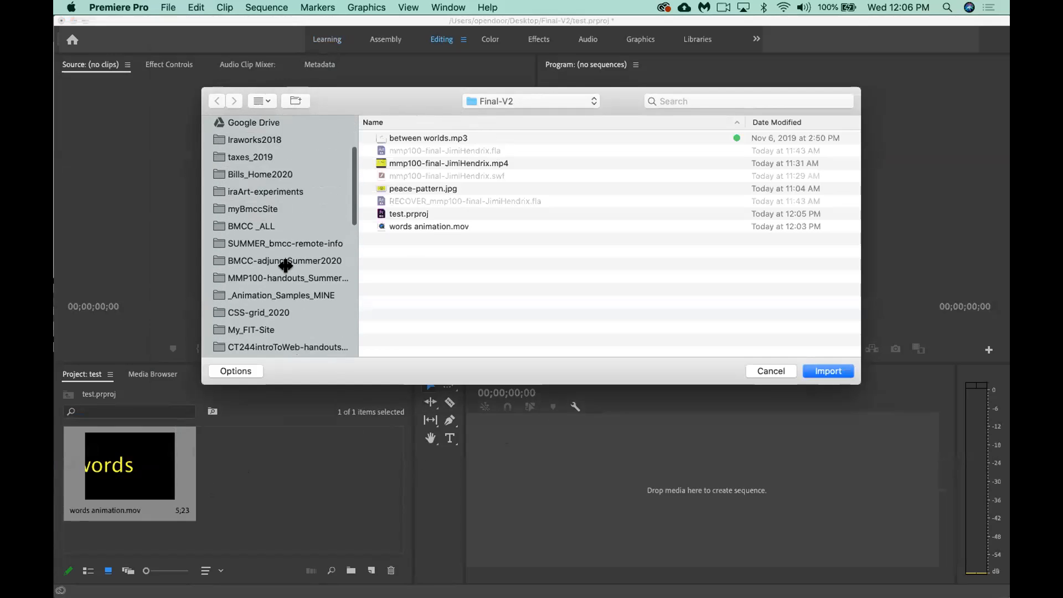
scroll(286, 266, down, 15)
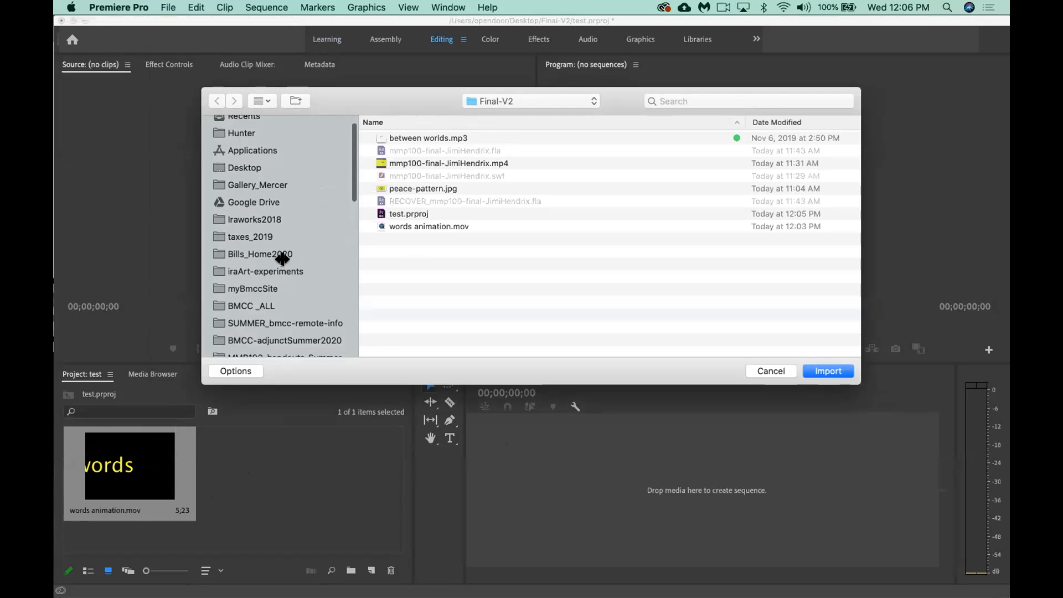
scroll(283, 259, down, 4)
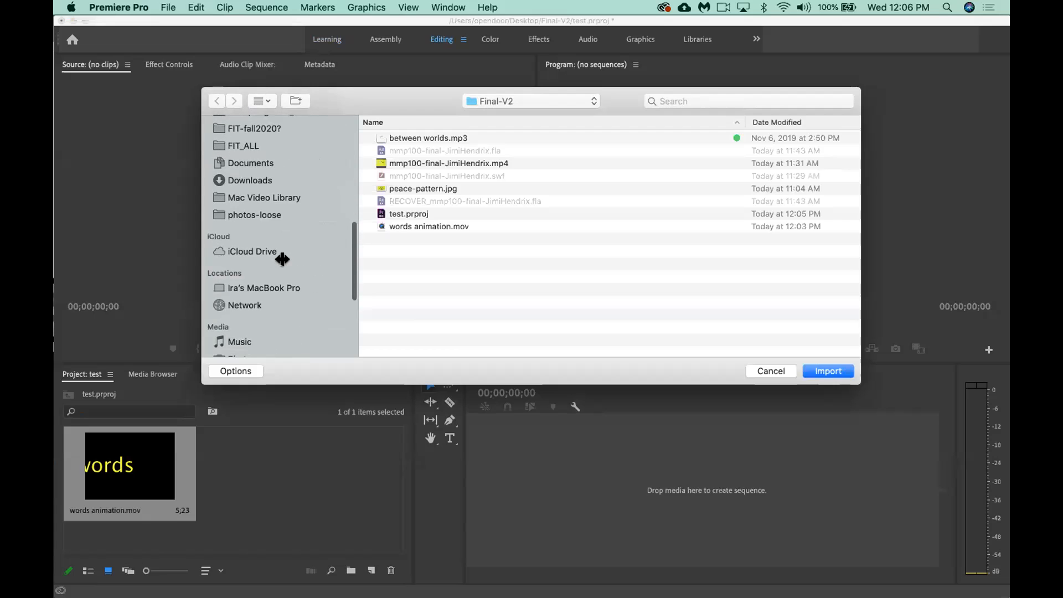
scroll(281, 258, down, 5)
scroll(277, 238, up, 20)
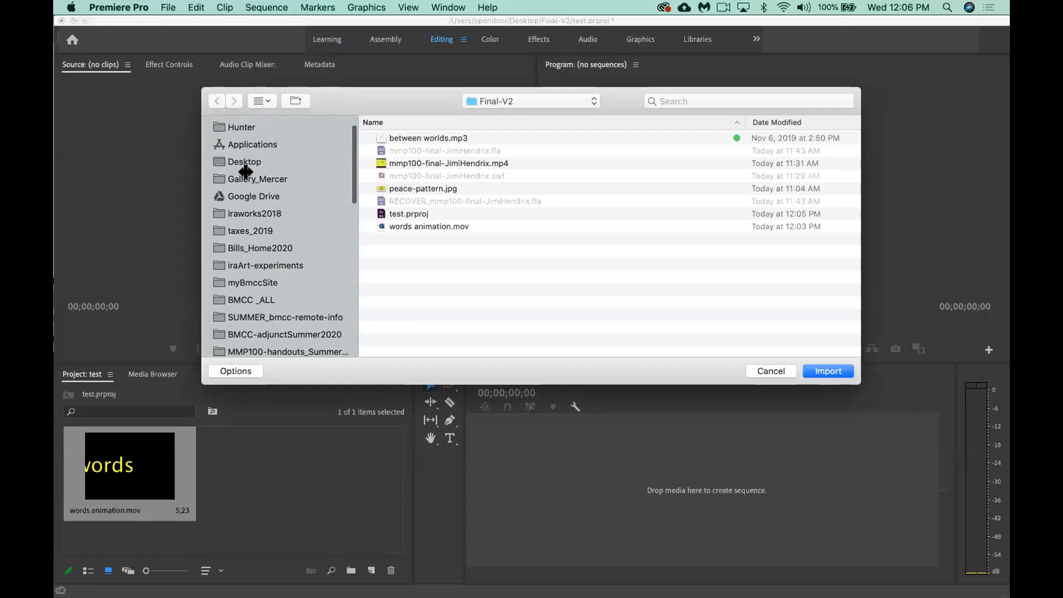
scroll(270, 319, down, 5)
scroll(270, 319, down, 5)
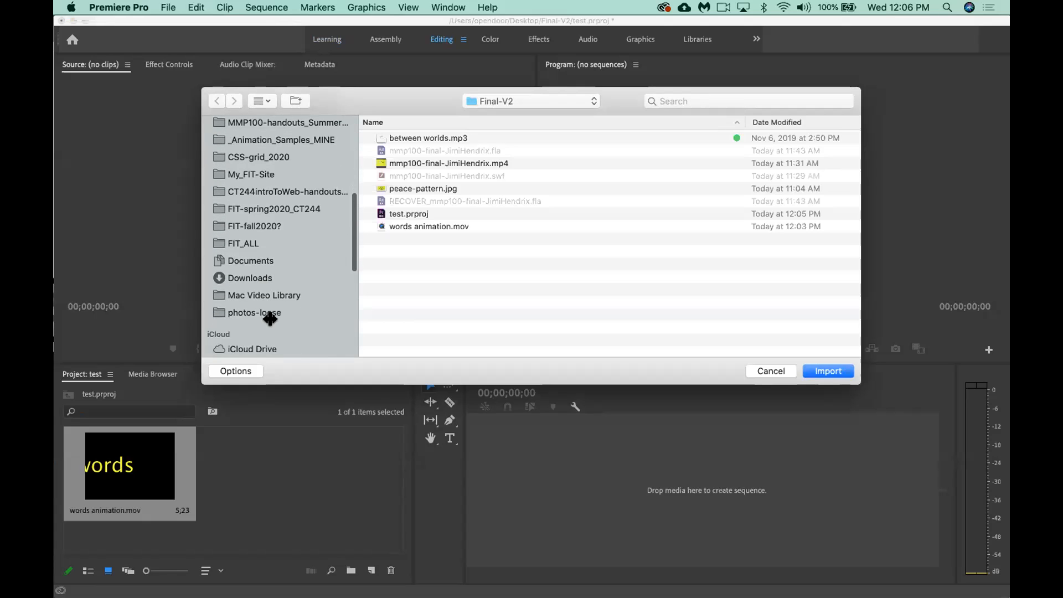
click(256, 274)
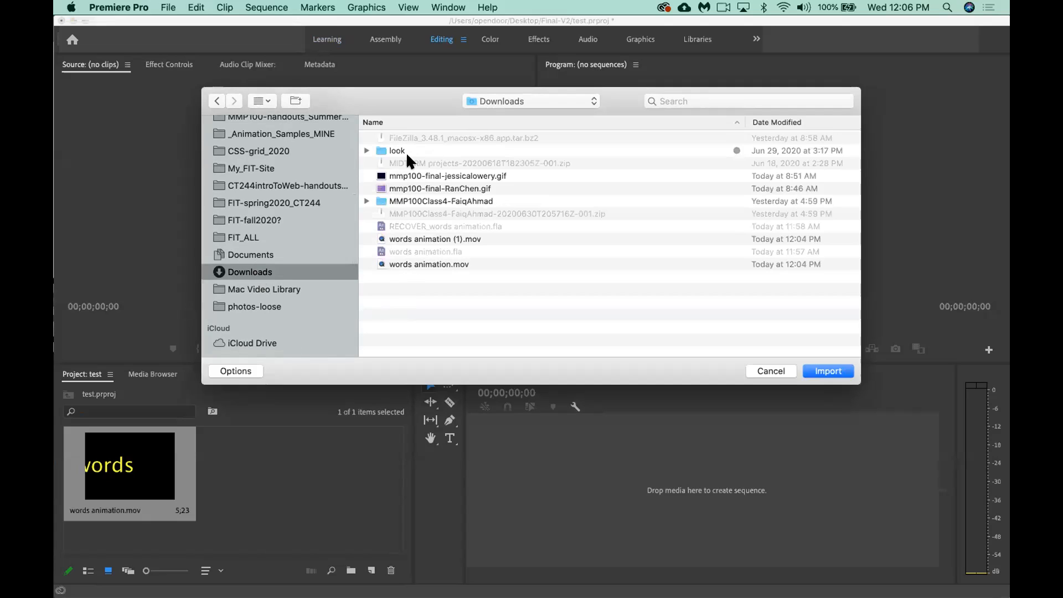
click(251, 256)
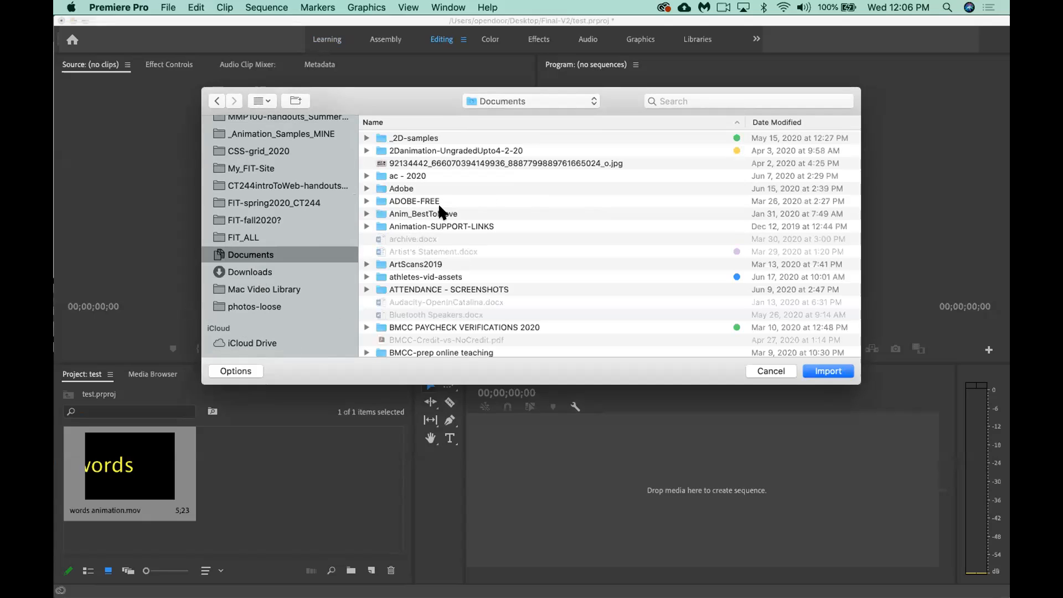
- Search the Mac for .mp4 files and import astroTest_1.mp4 into the project
click(732, 97)
text(.mp4)
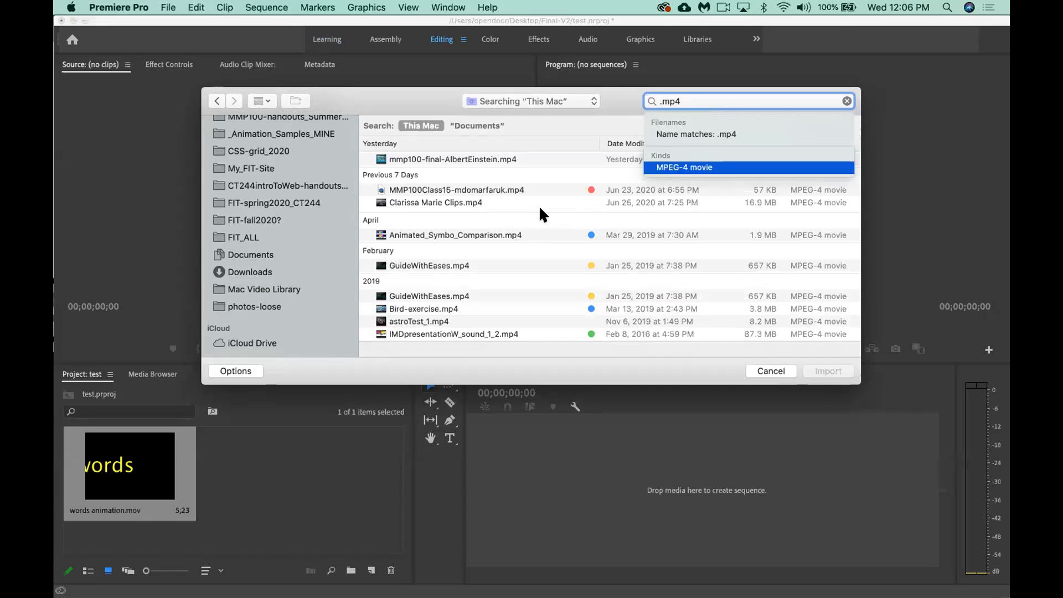
scroll(542, 267, down, 5)
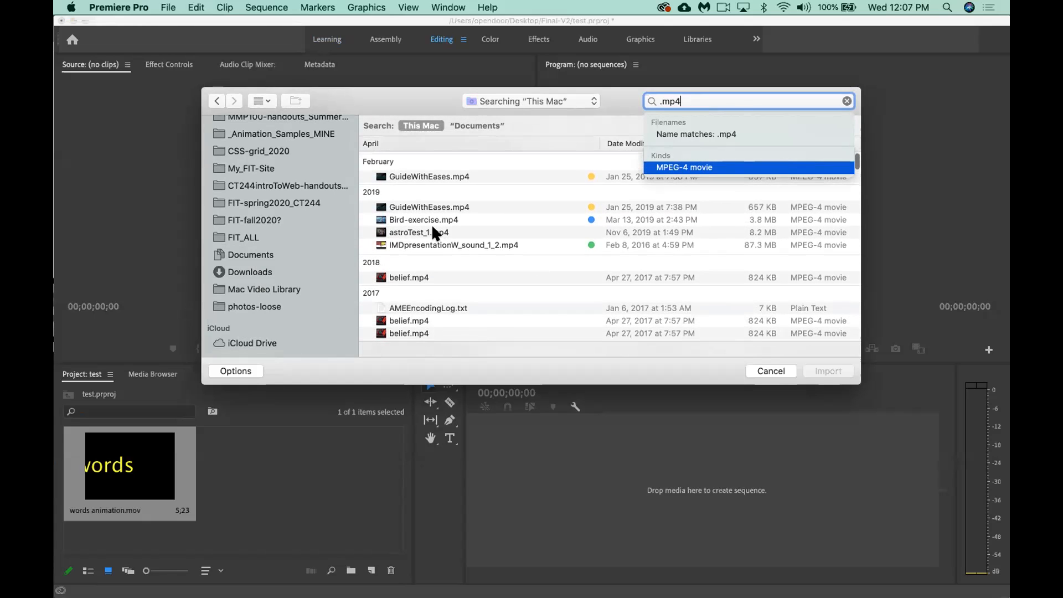
click(436, 233)
scroll(436, 233, down, 5)
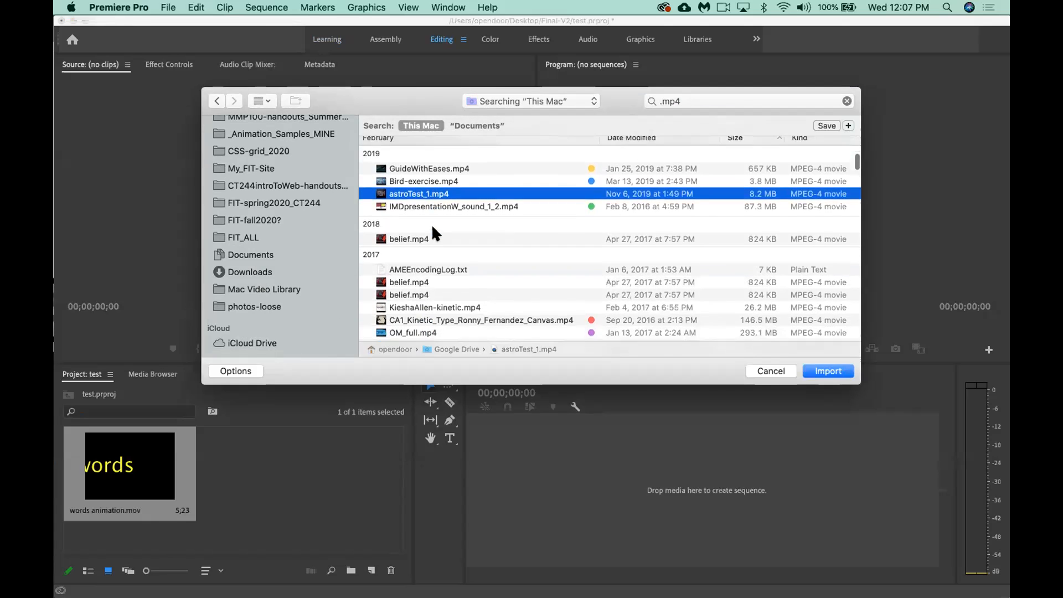
scroll(435, 233, down, 6)
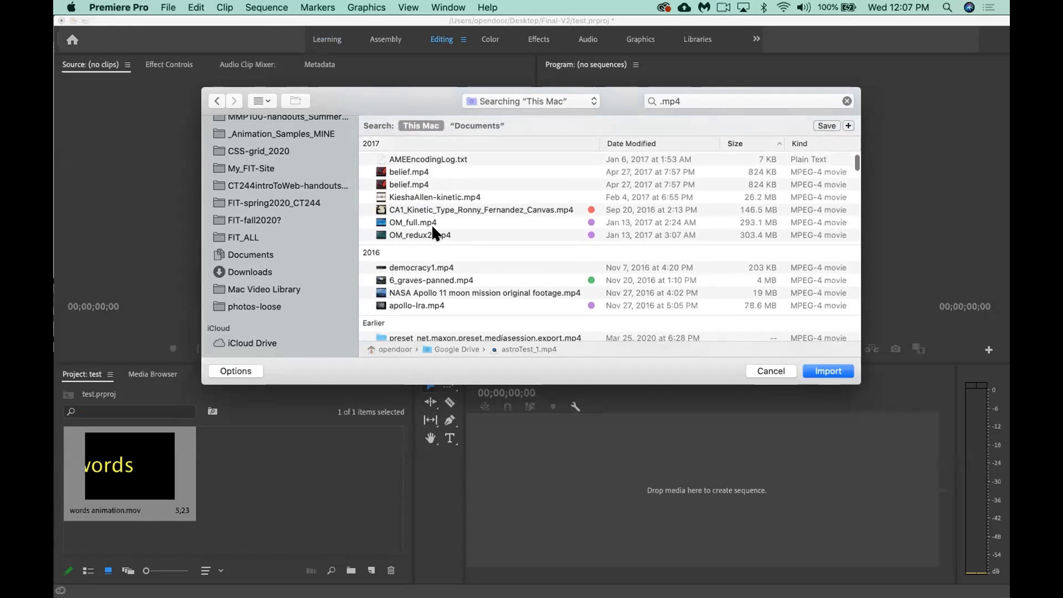
scroll(435, 232, down, 1)
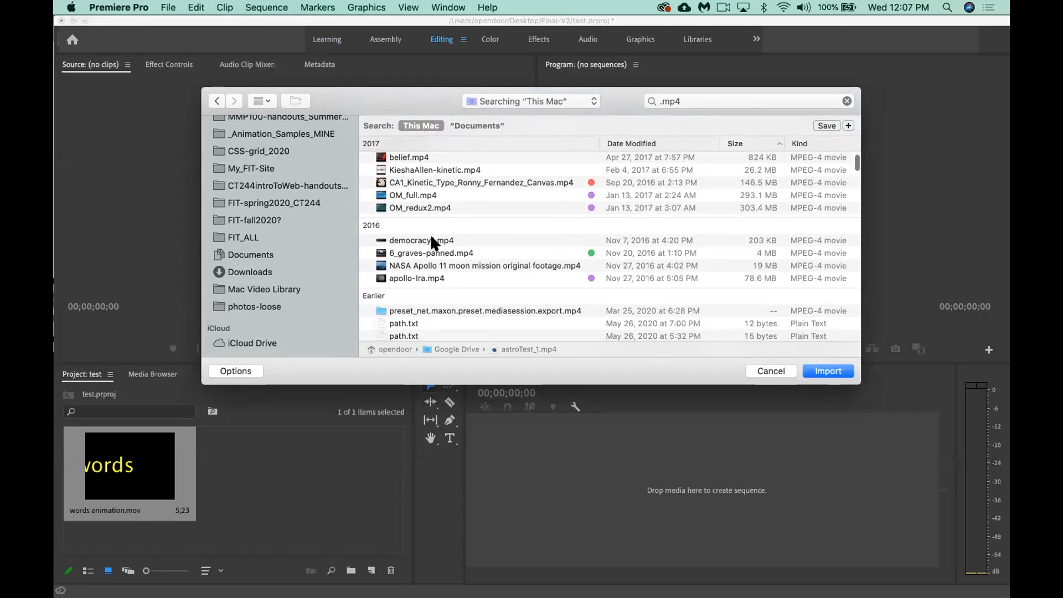
scroll(432, 242, down, 5)
scroll(432, 242, up, 10)
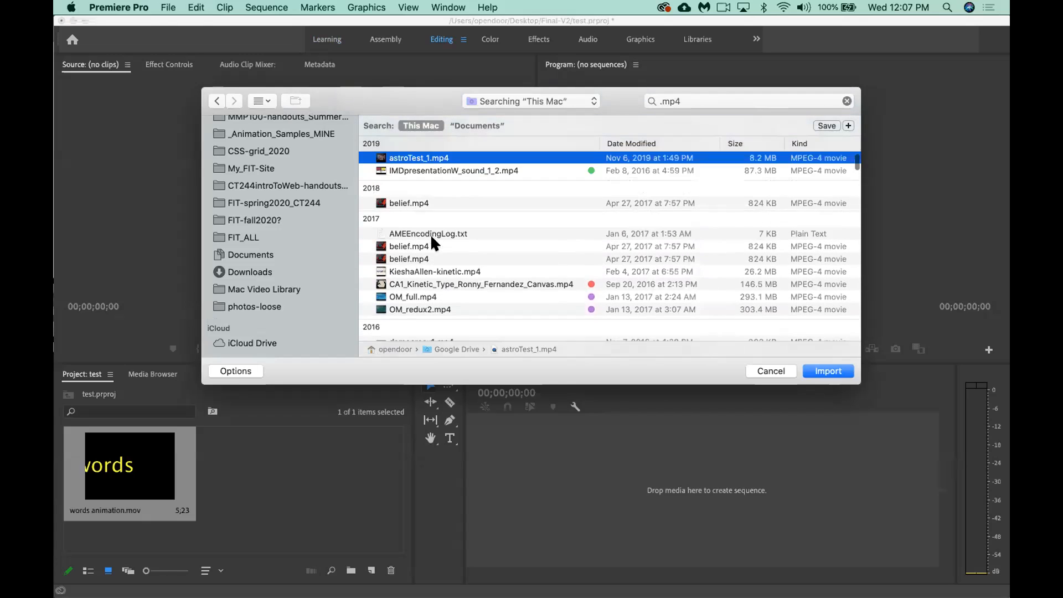
click(826, 370)
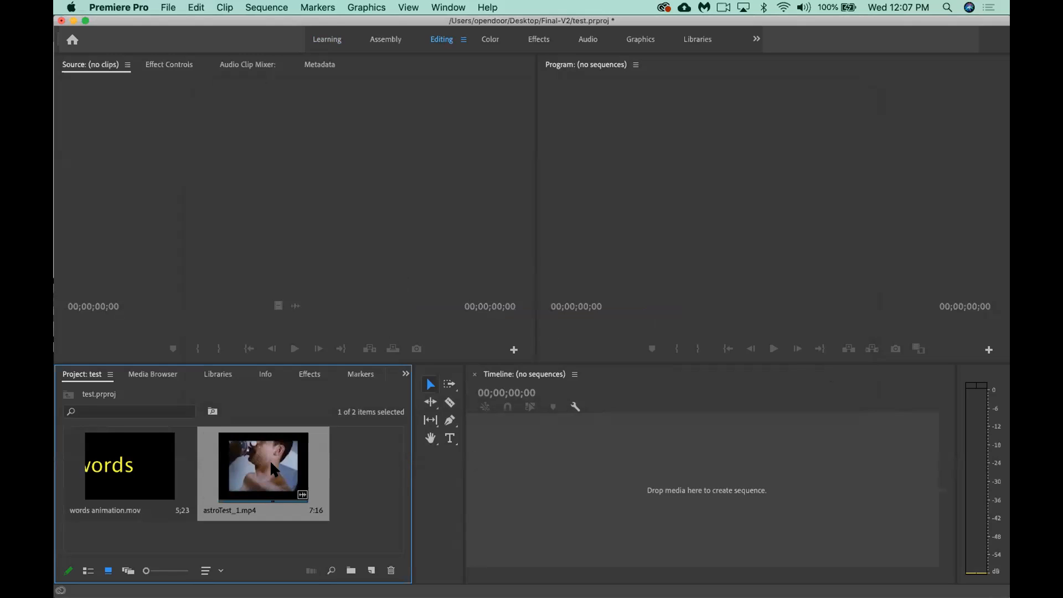
- Create a sequence from astroTest_1.mp4 with words animation.mov layered above it on V2 from the start, and play it
drag(268, 460, 540, 458)
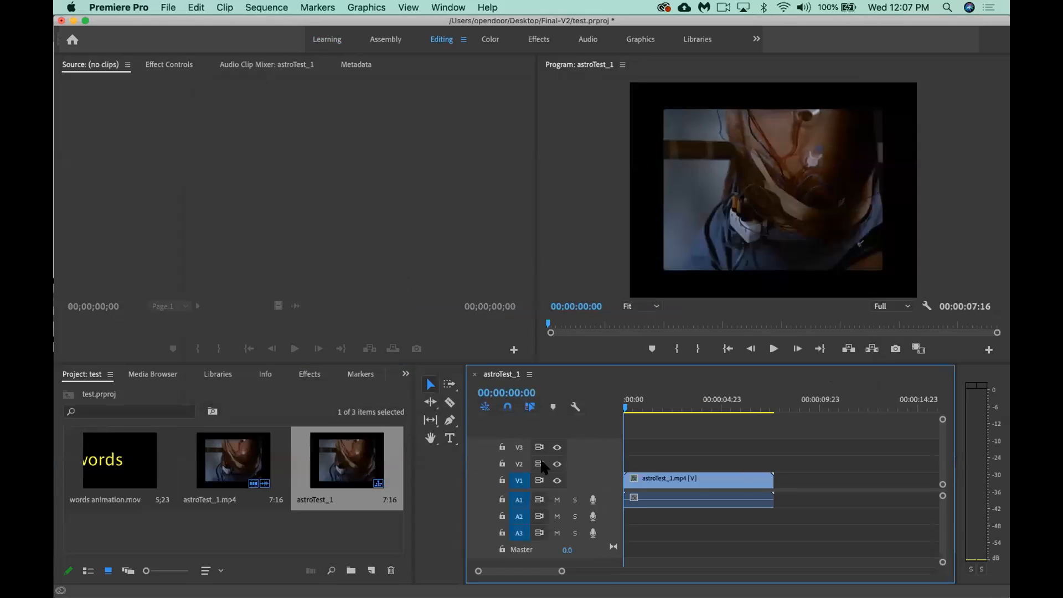
drag(635, 411, 536, 386)
click(119, 461)
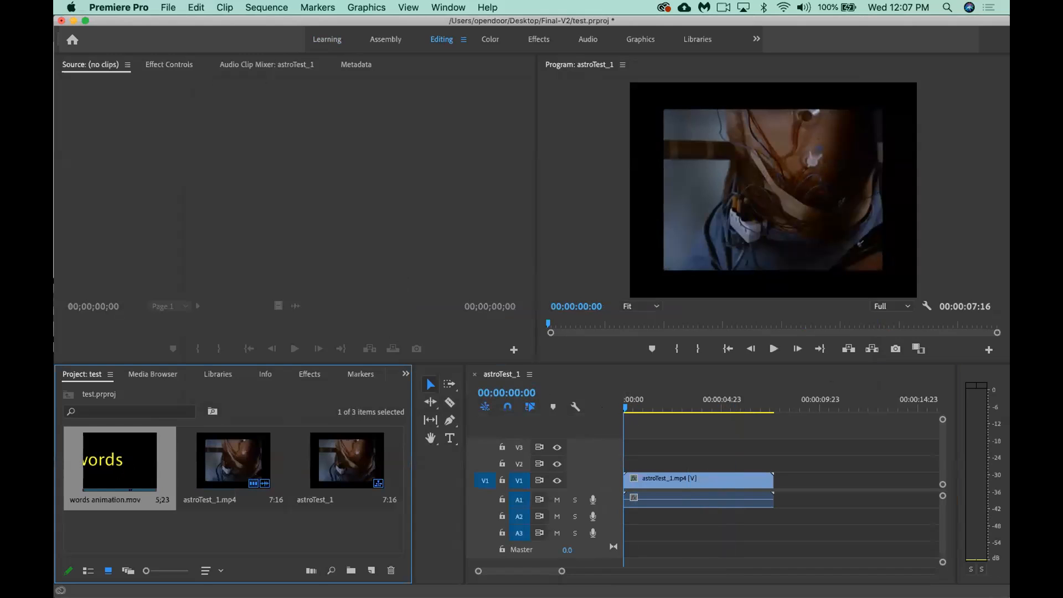
drag(420, 441, 623, 465)
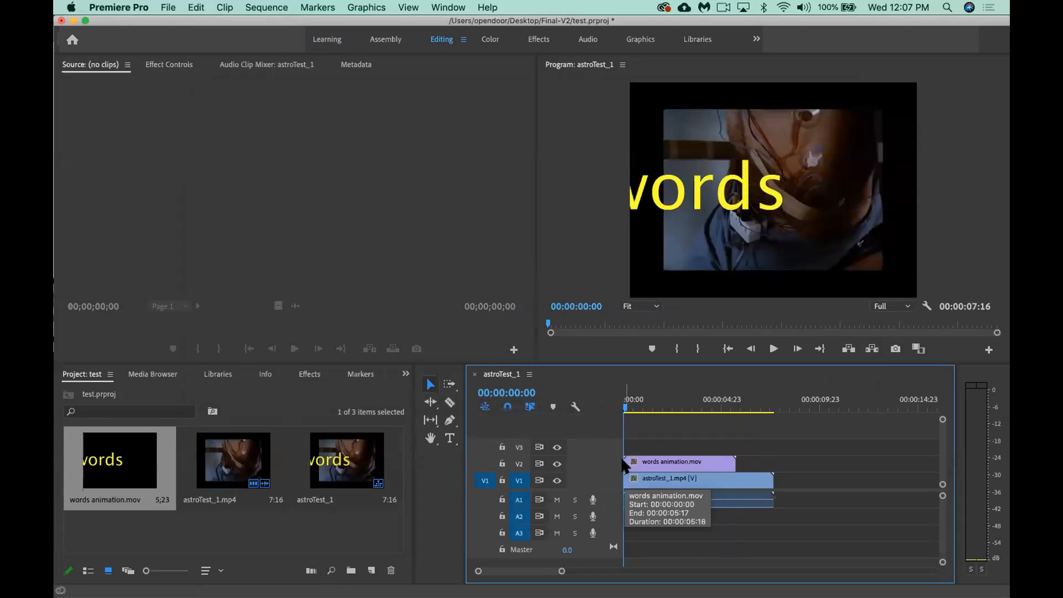
key(space)
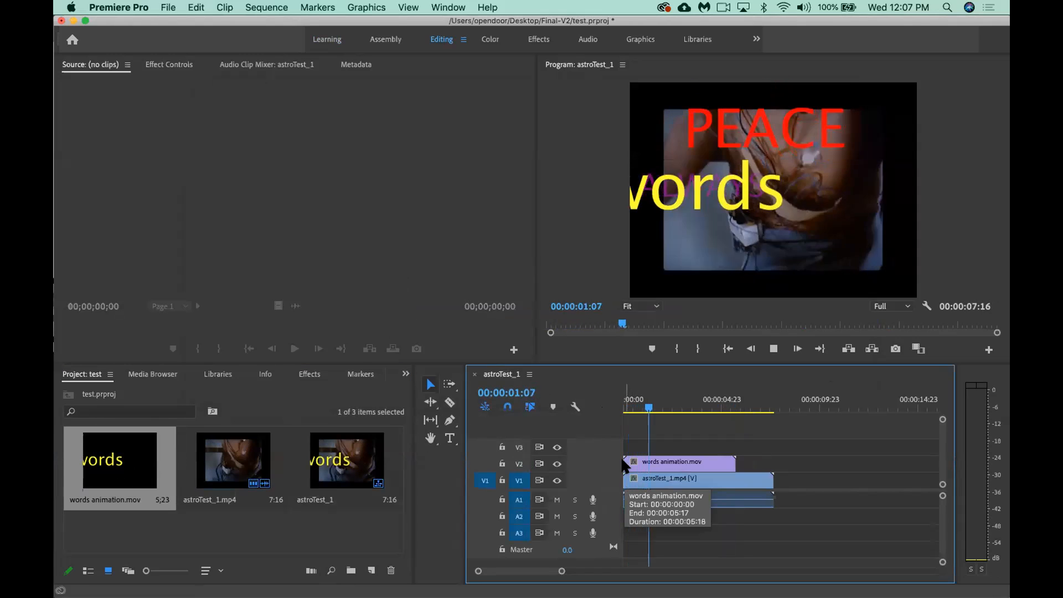